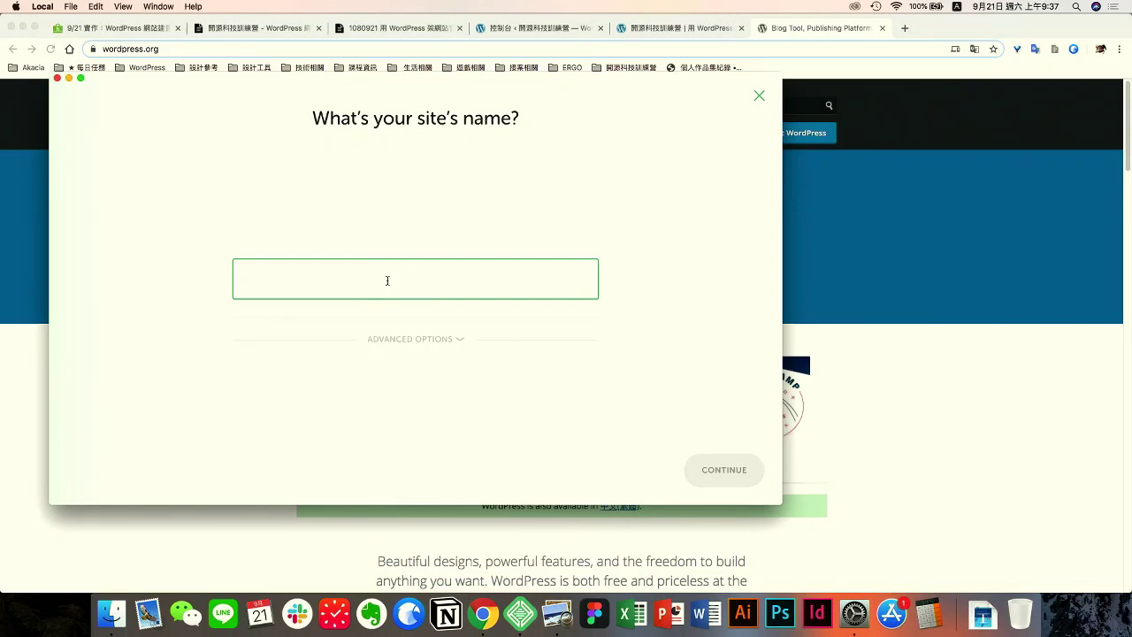
Restart Add Local Site and name the new site gujlljhfd
left_click(759, 96)
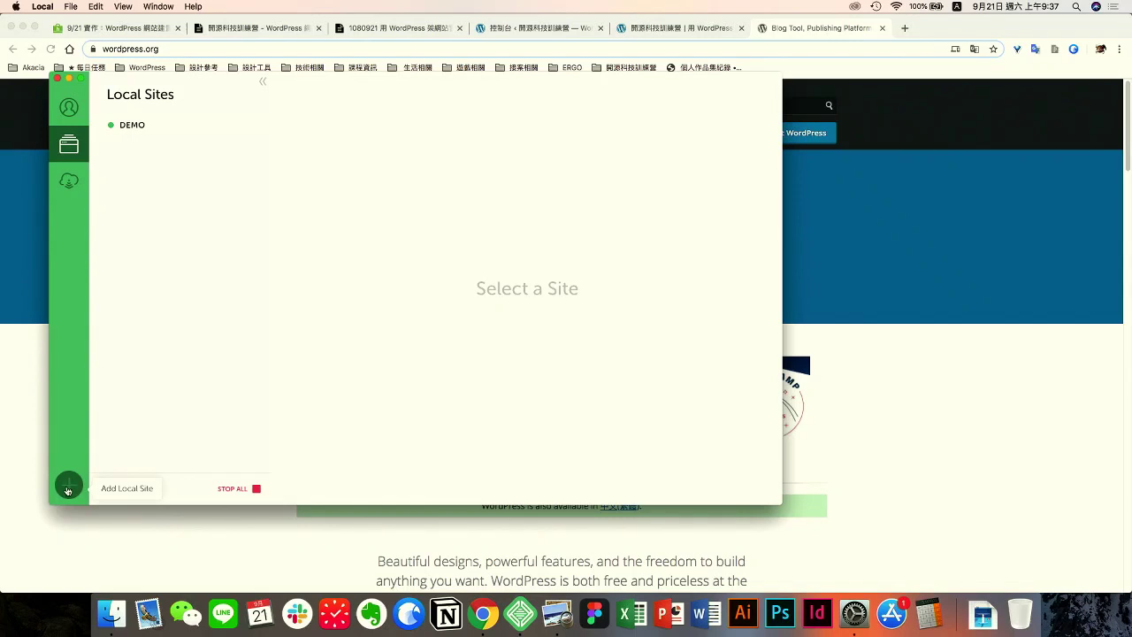
left_click(67, 491)
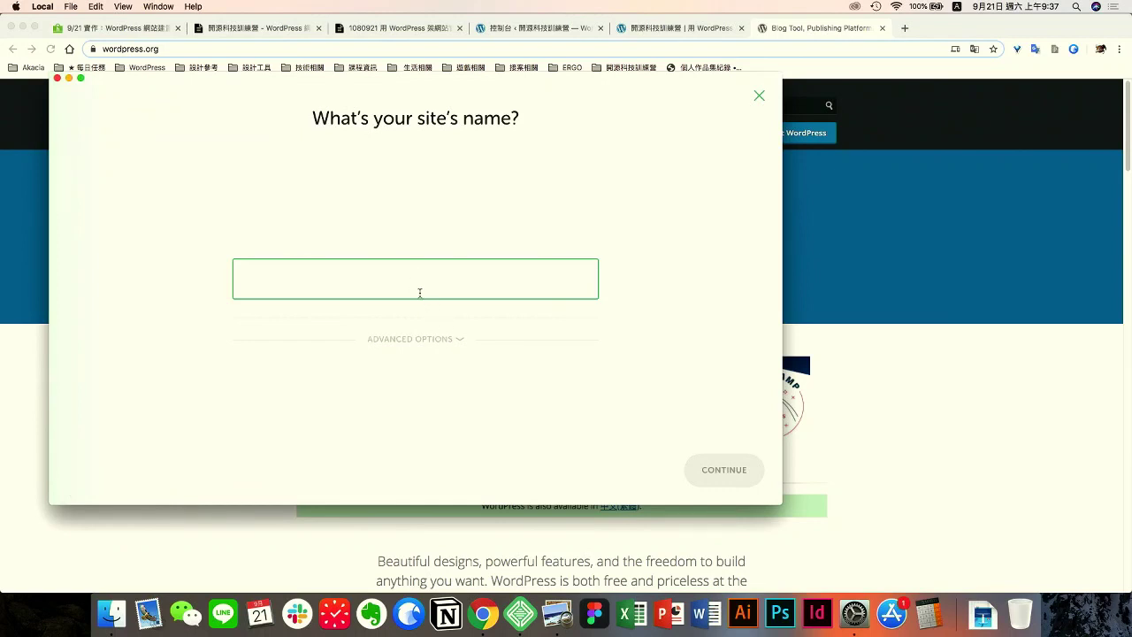
type("hj")
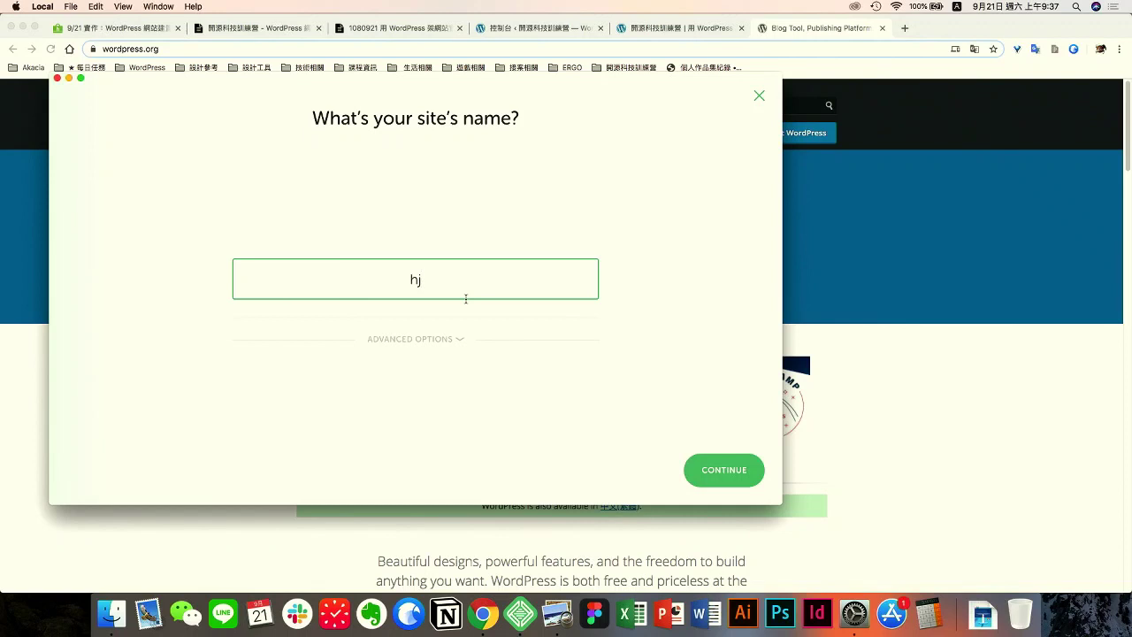
left_click(442, 343)
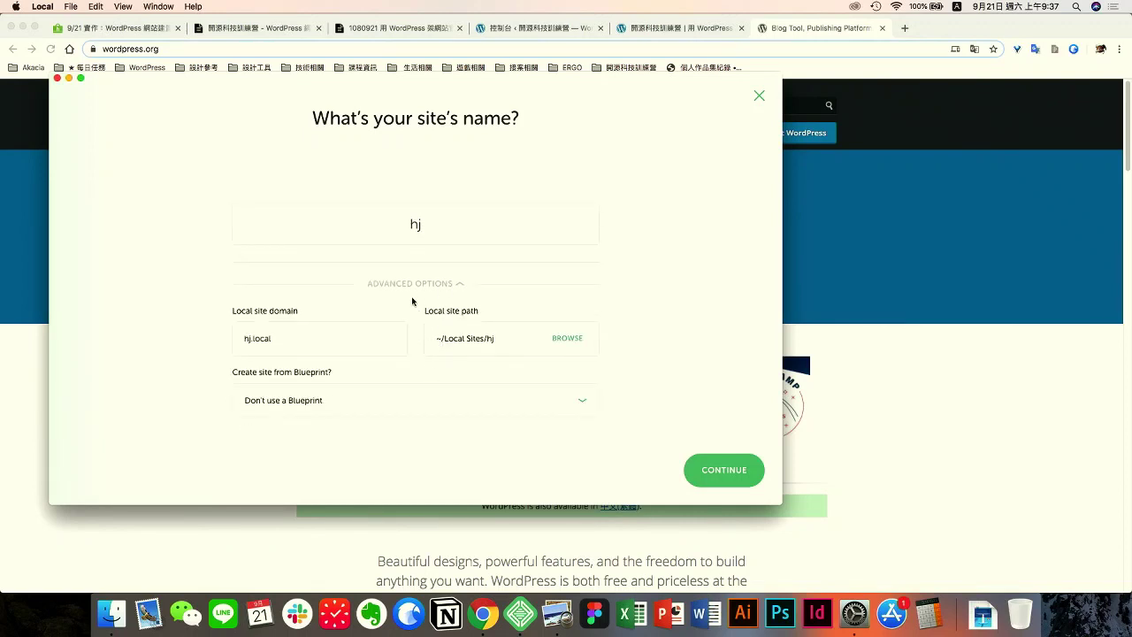
left_click(440, 230)
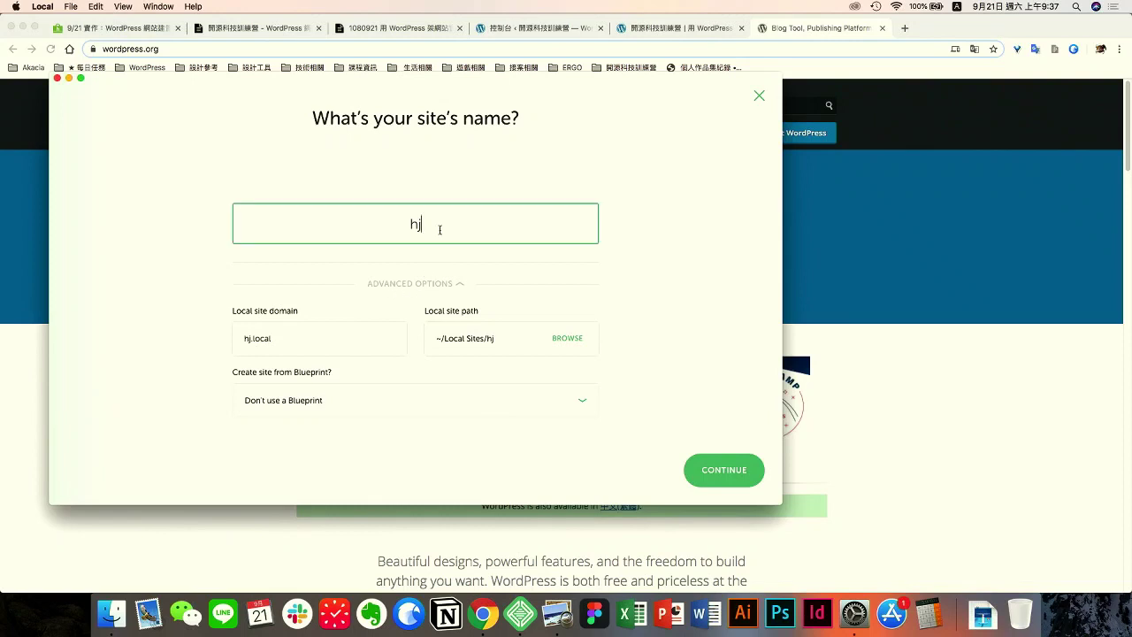
key("BackSpace")
key("BackSpace")
type("gujljhfd")
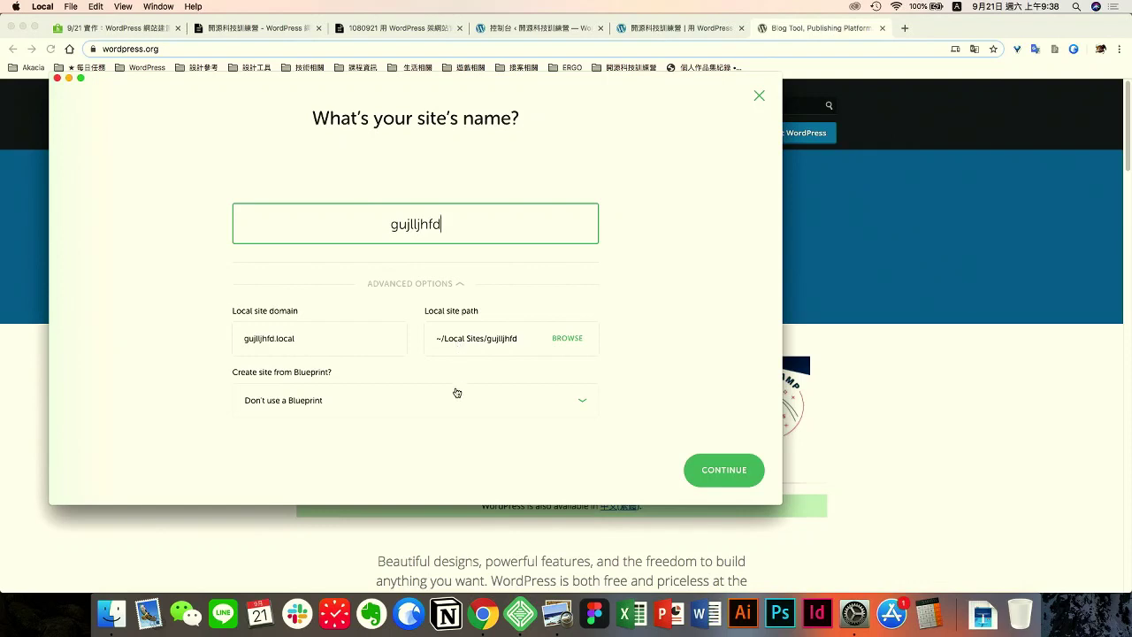
Choose no Blueprint under Advanced Options and continue to the WordPress setup step
left_click(568, 400)
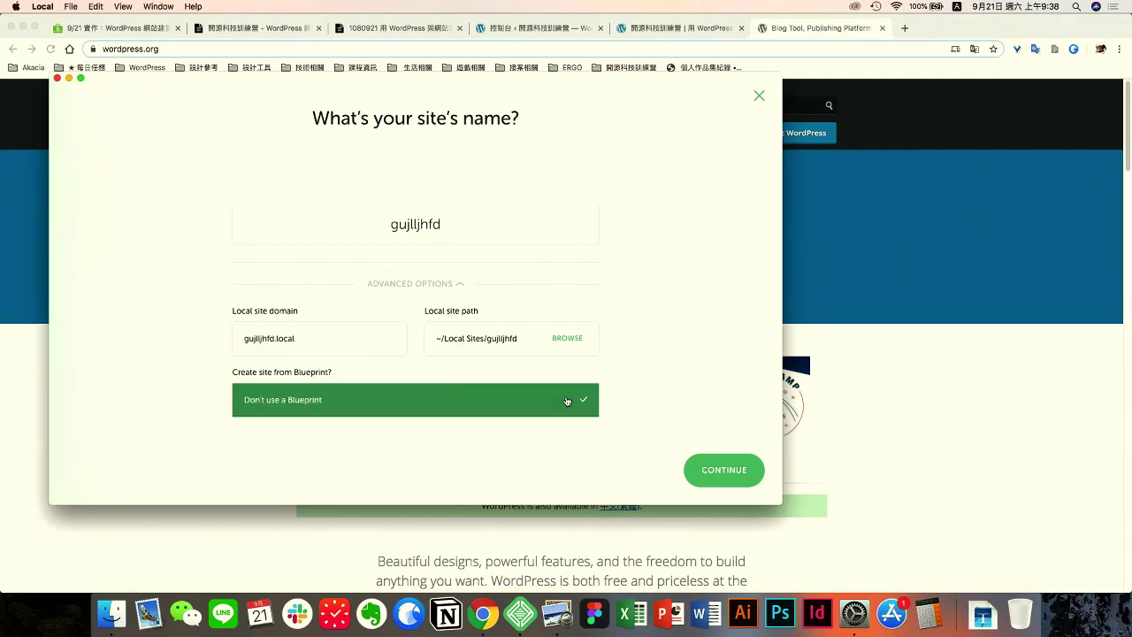
left_click(571, 402)
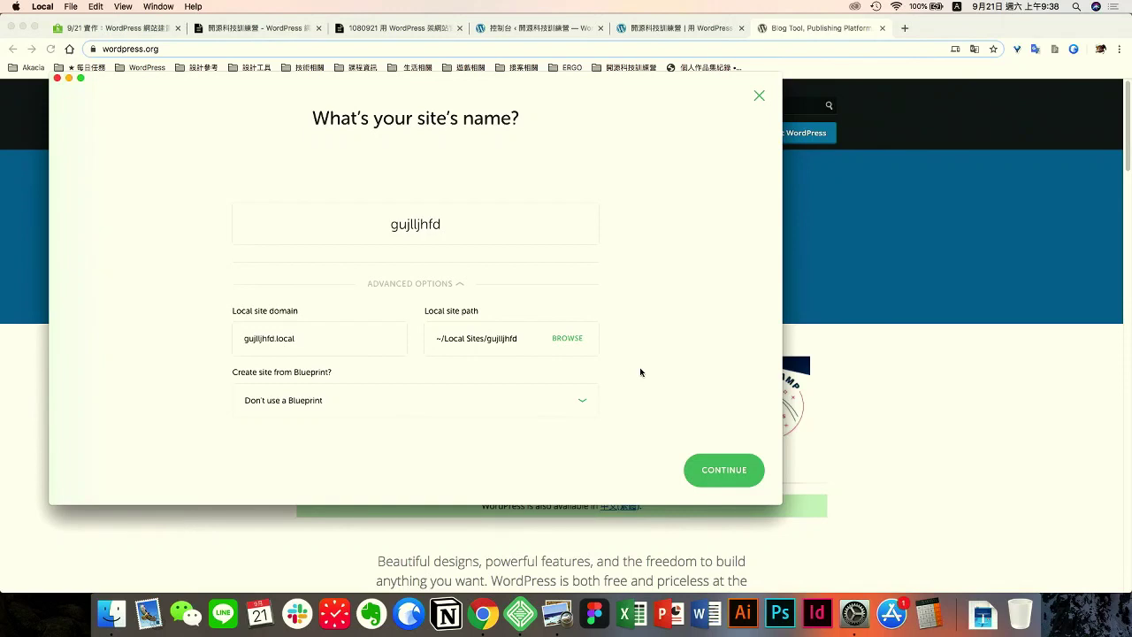
left_click(458, 284)
left_click(501, 285)
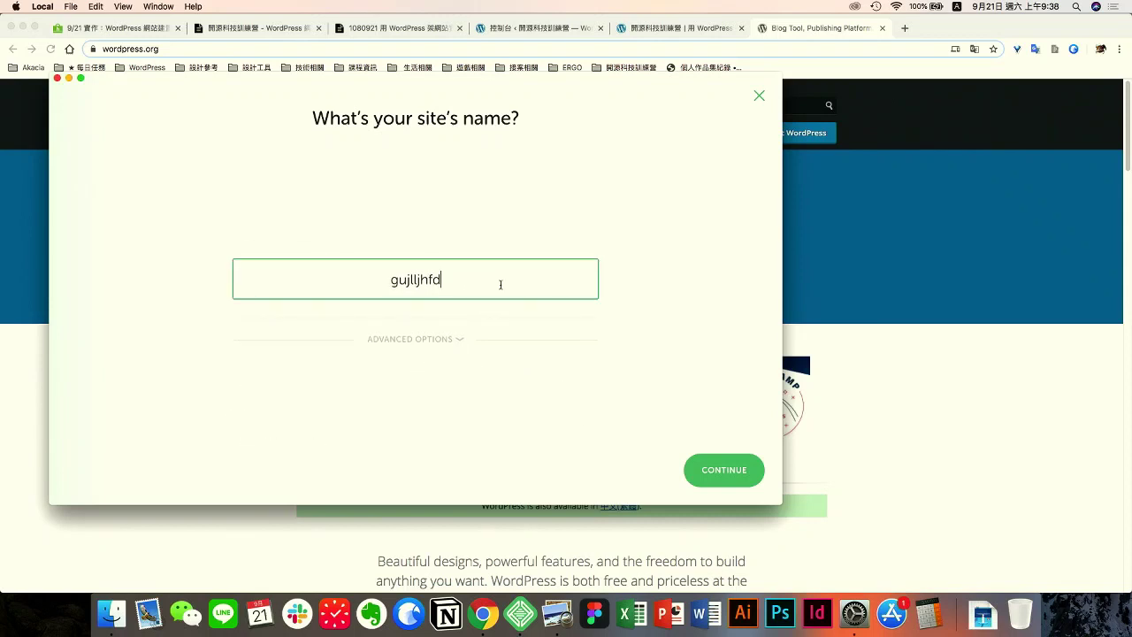
left_click(716, 467)
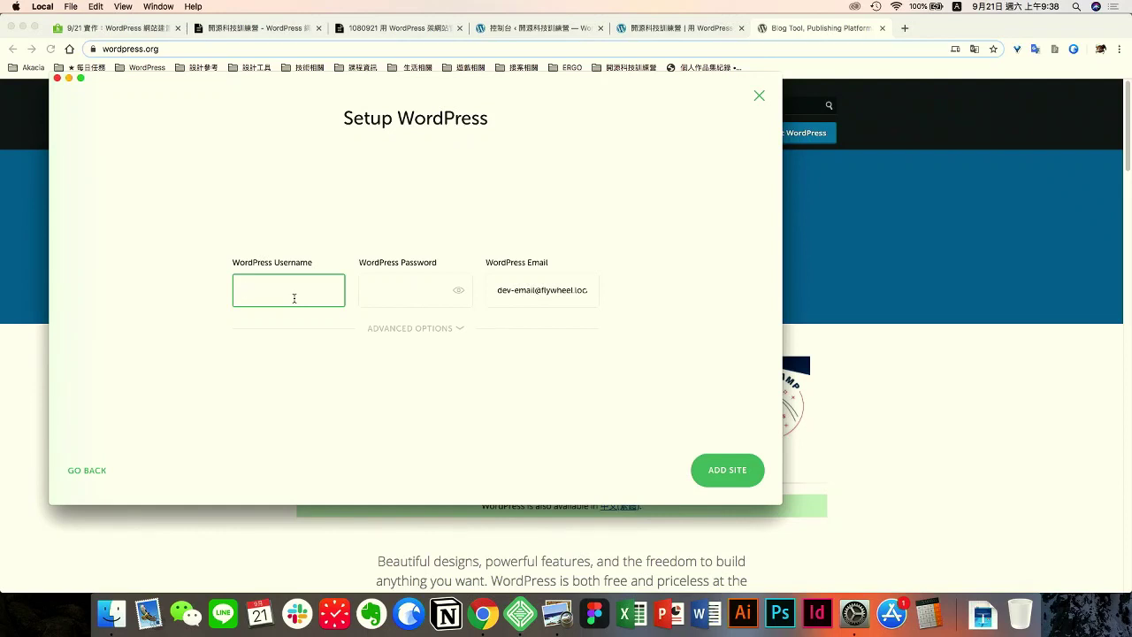
Enter the WordPress admin username and password
type("yuli")
left_click(459, 292)
left_click(399, 294)
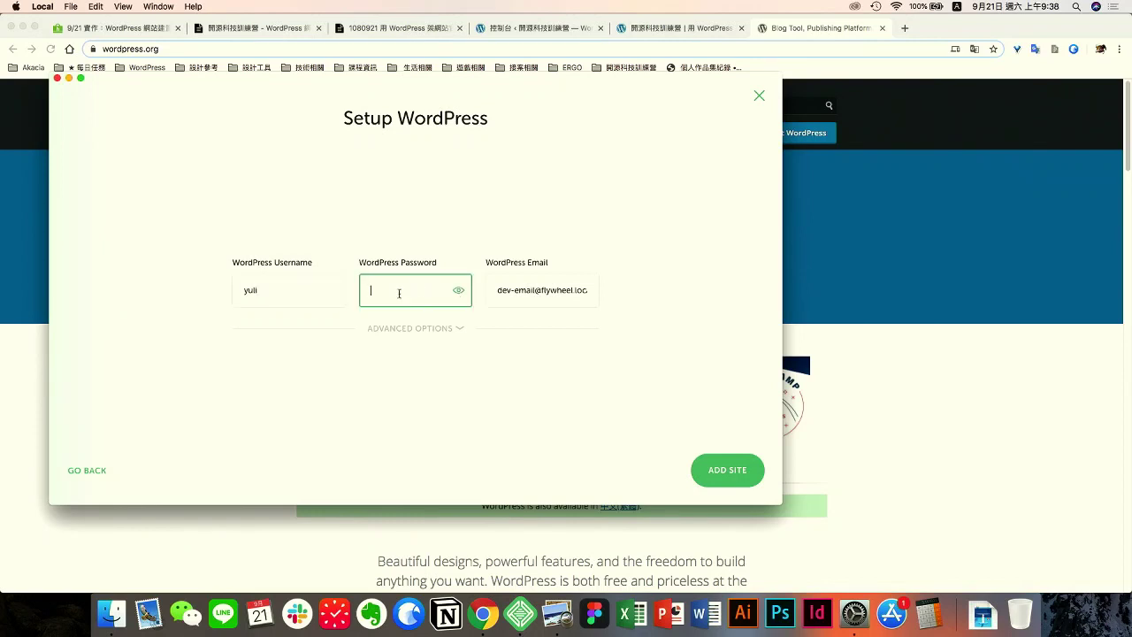
Confirm multisite stays at No in Advanced Options, then add the site
left_click(460, 334)
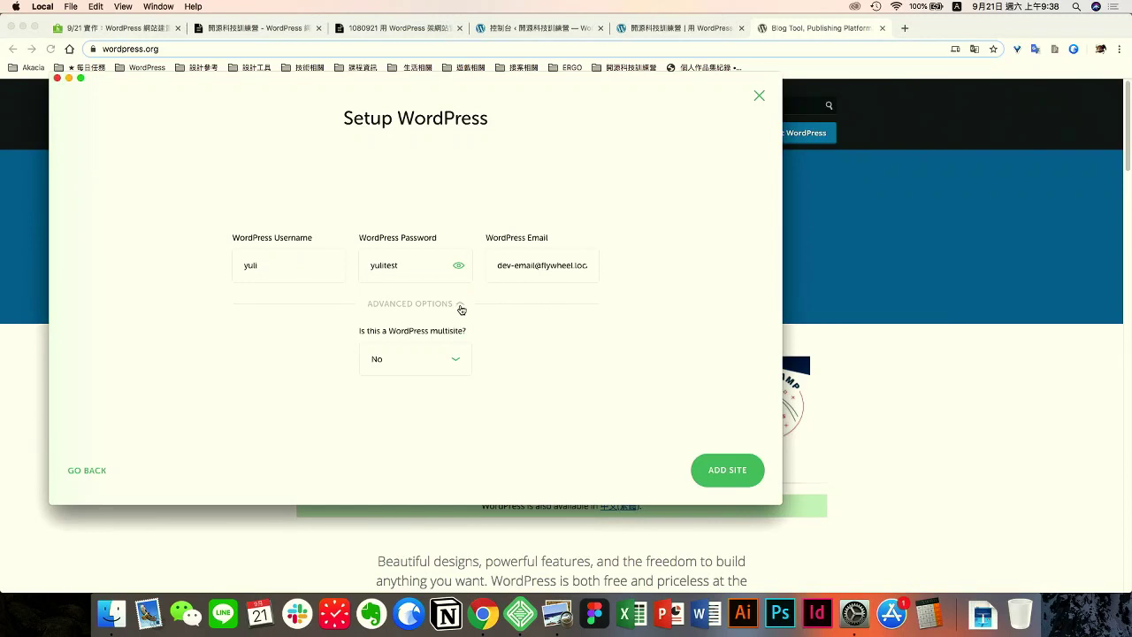
left_click(463, 309)
left_click(465, 328)
left_click(460, 305)
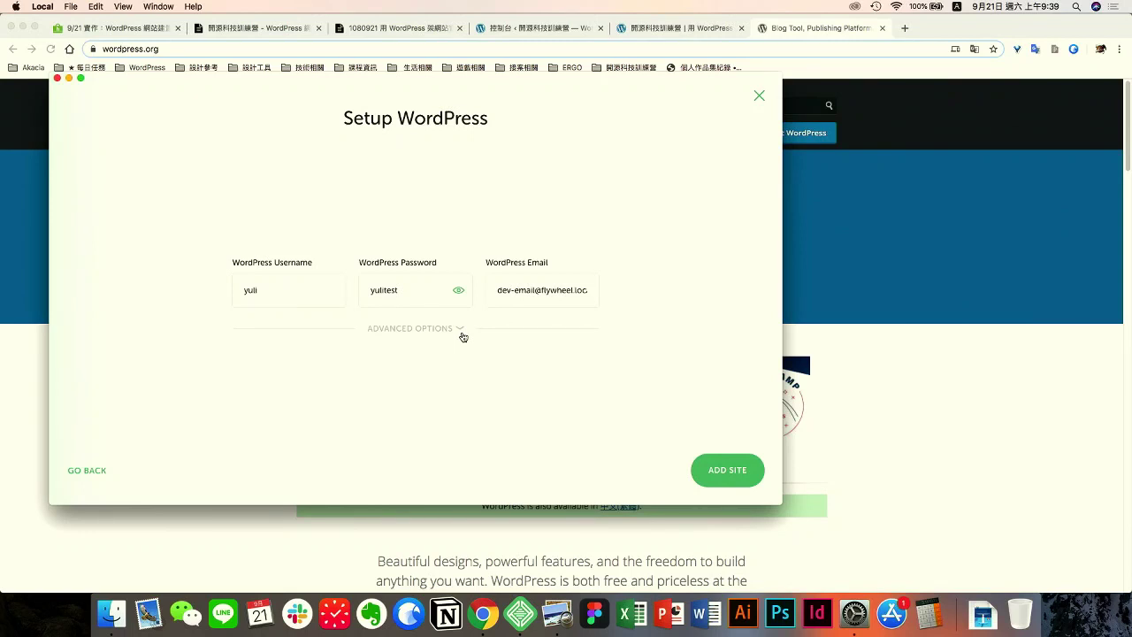
left_click(463, 332)
left_click(457, 305)
left_click(718, 471)
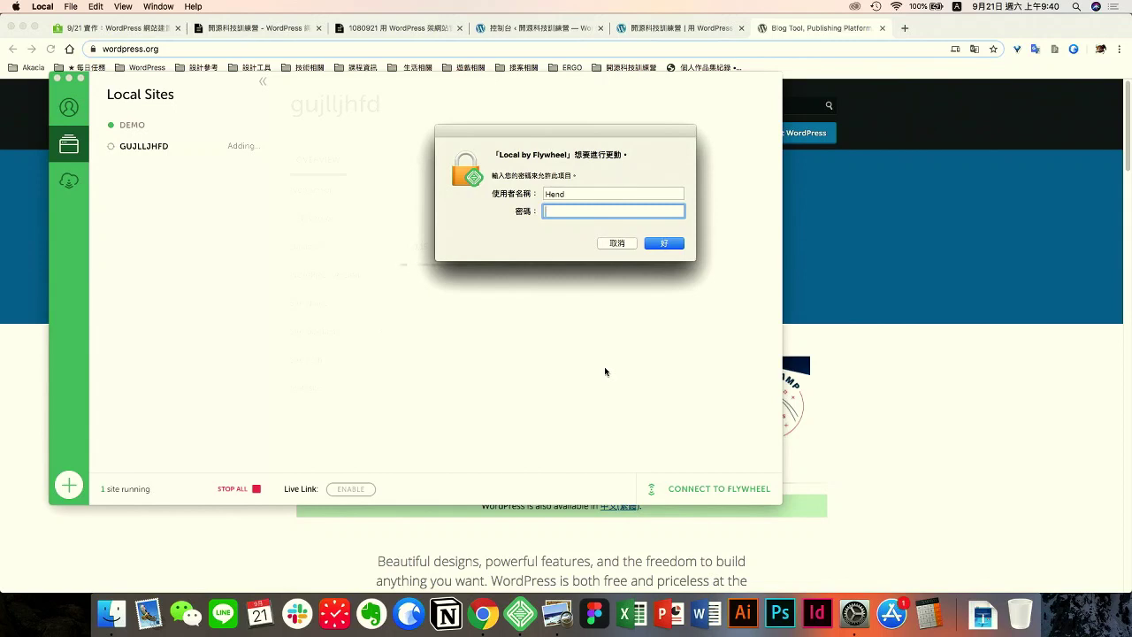
Enter the computer account password in the authorisation prompt, re-entering it, and confirm with 好 (OK)
type("********")
left_click(677, 248)
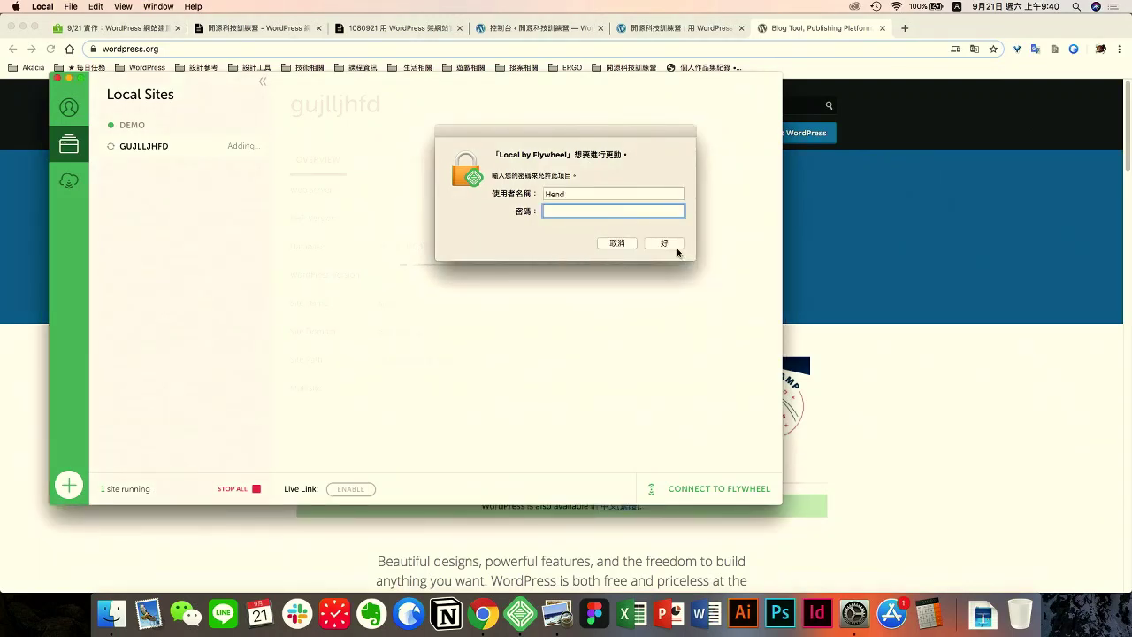
left_click(588, 212)
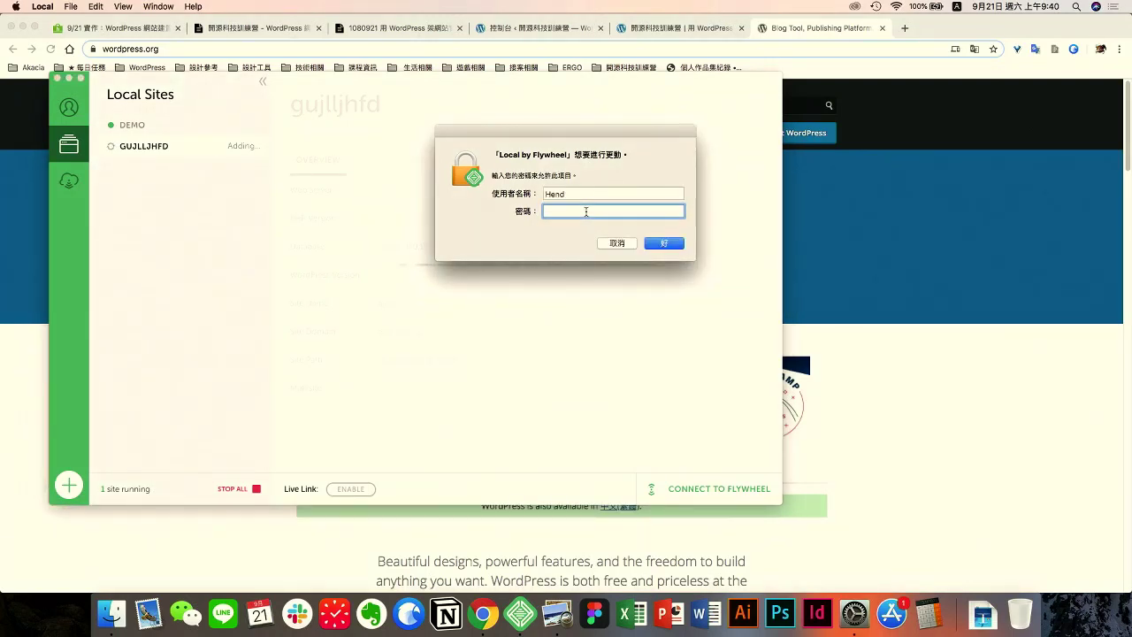
type("••••••••")
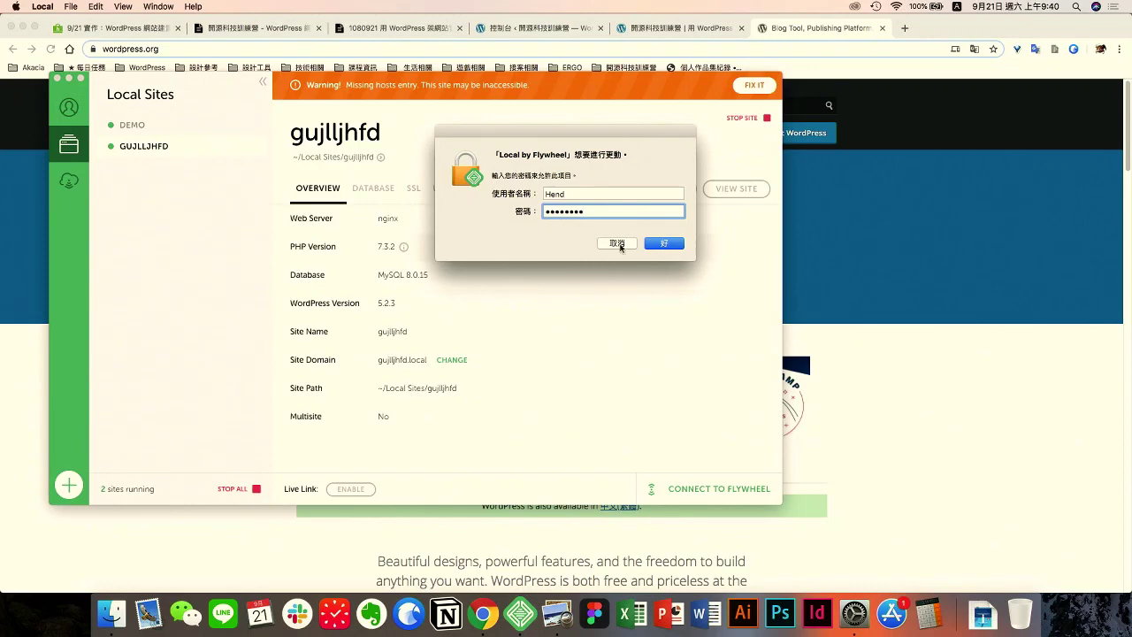
left_click(682, 249)
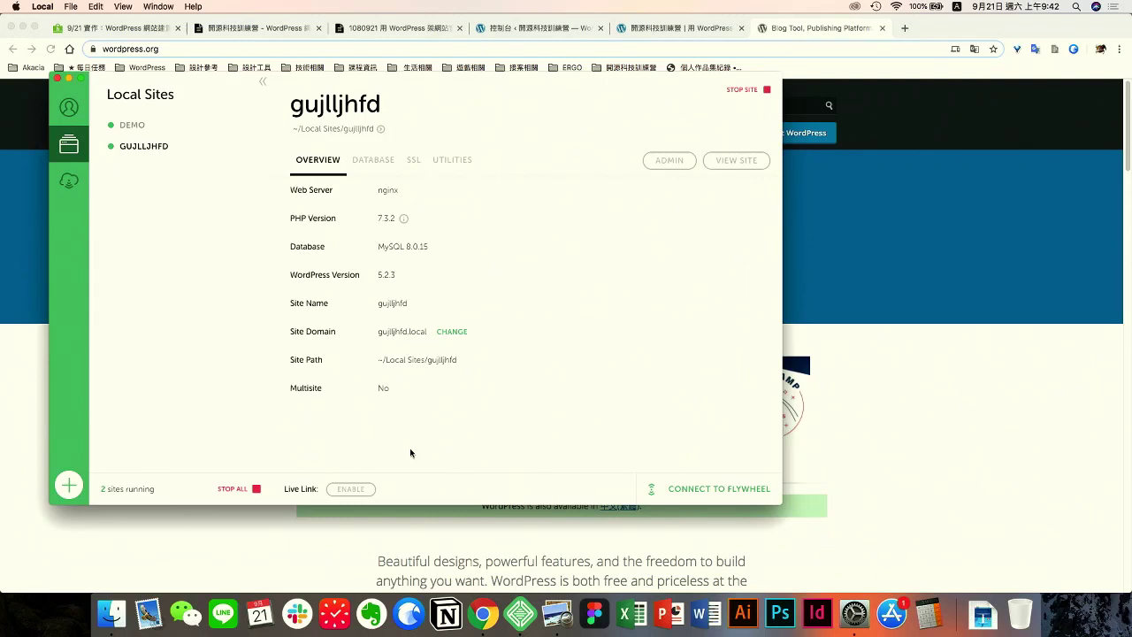
Stop the gujlljhfd site from its overview
left_click(766, 90)
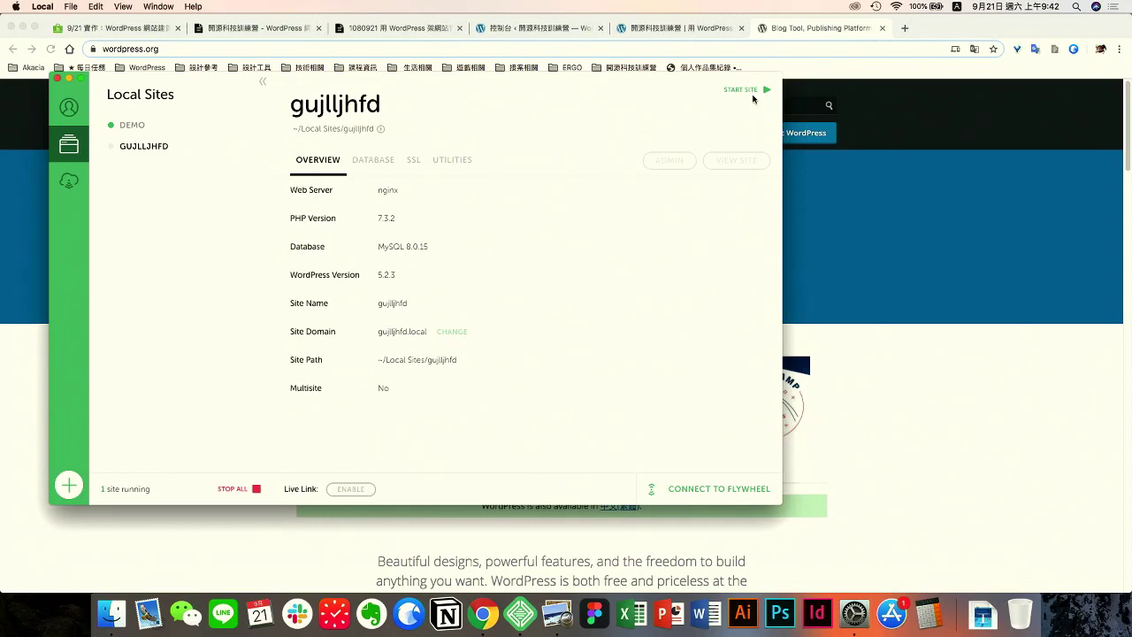
Preview the demo site in Chrome, then restart gujlljhfd and open it at gujlljhfd.local
left_click(139, 126)
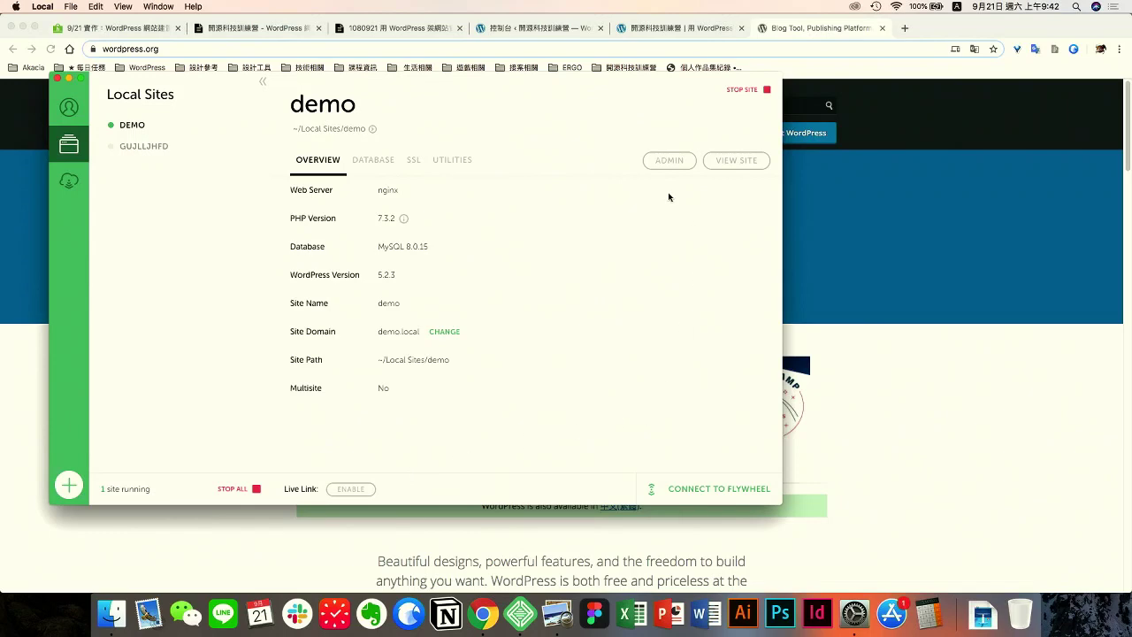
left_click(737, 161)
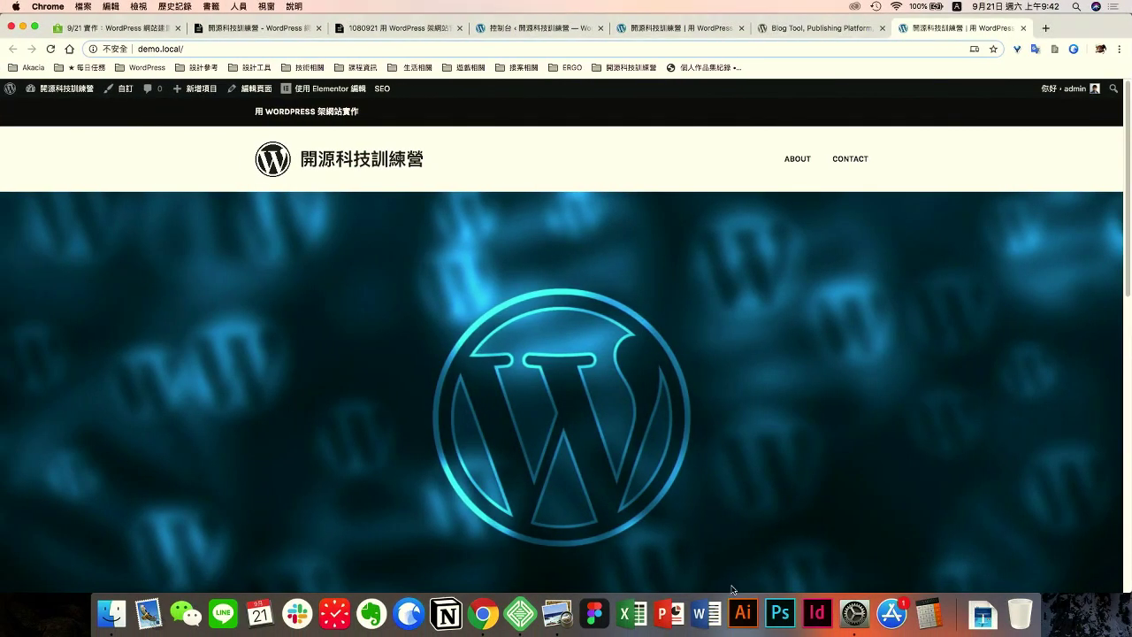
key("ctrl+Up")
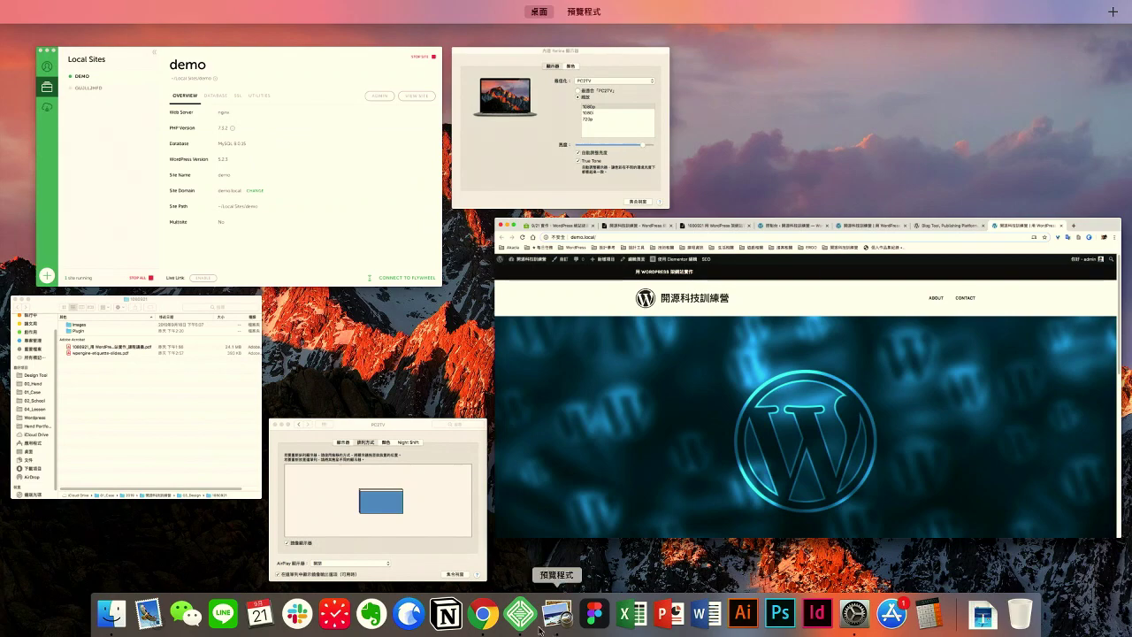
left_click(520, 613)
left_click(212, 149)
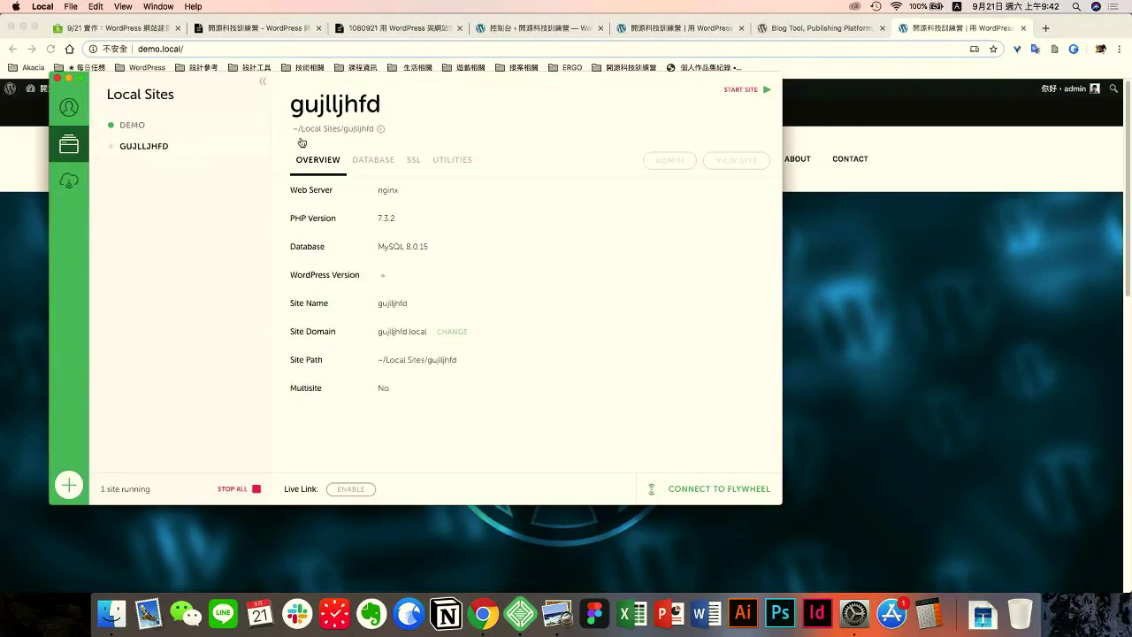
left_click(762, 91)
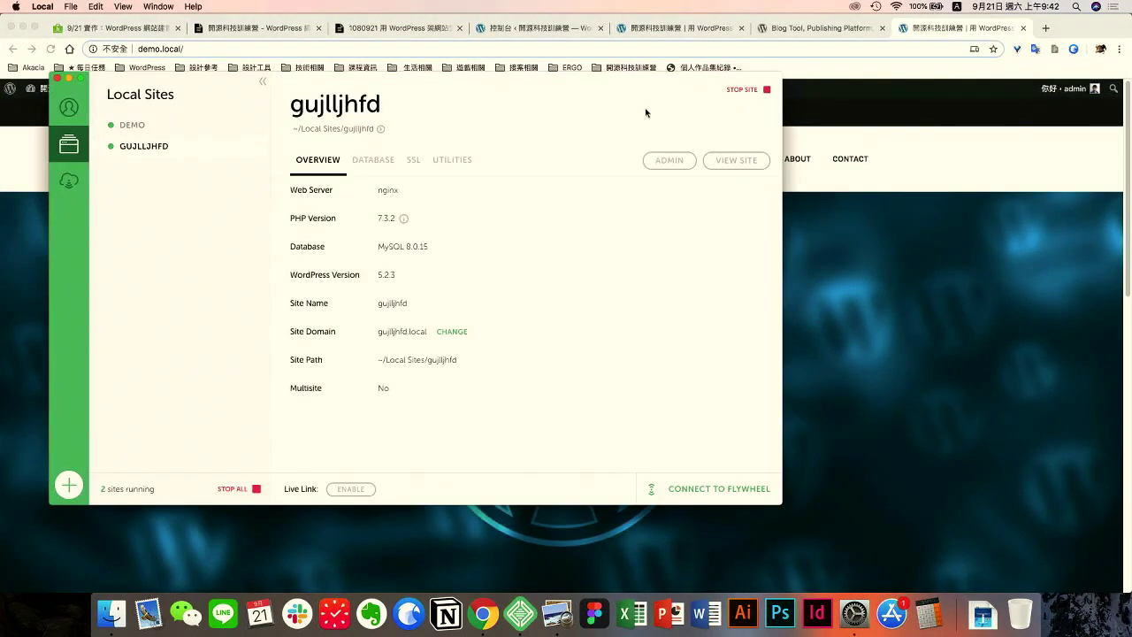
left_click(732, 159)
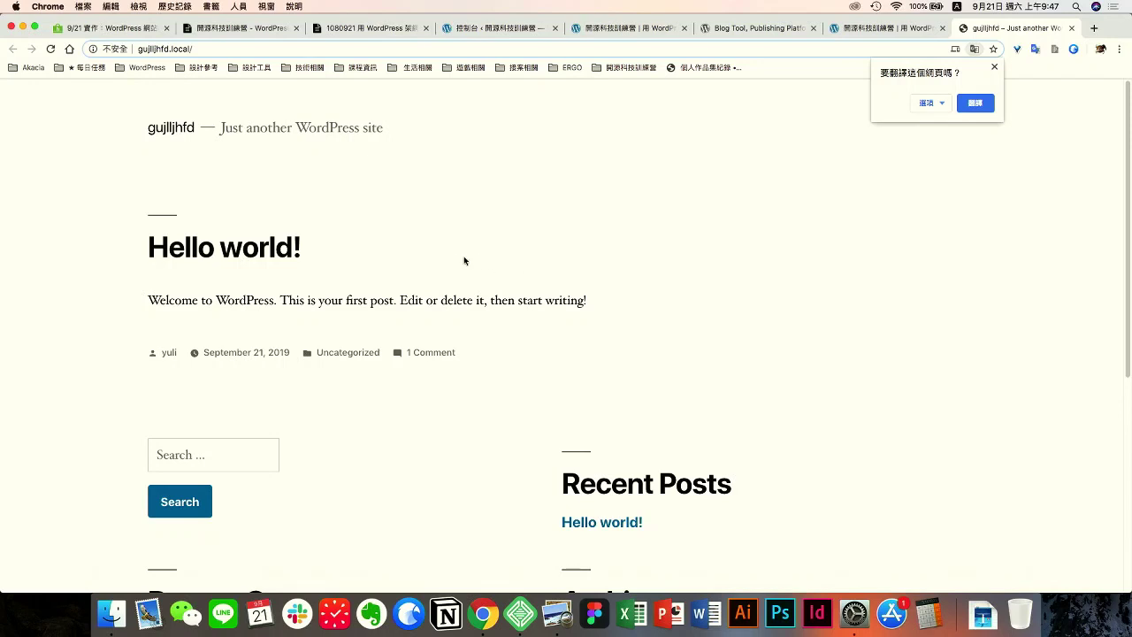
Search Google for 'demoswp' in a new tab and open demoswp.dev
left_click(1092, 29)
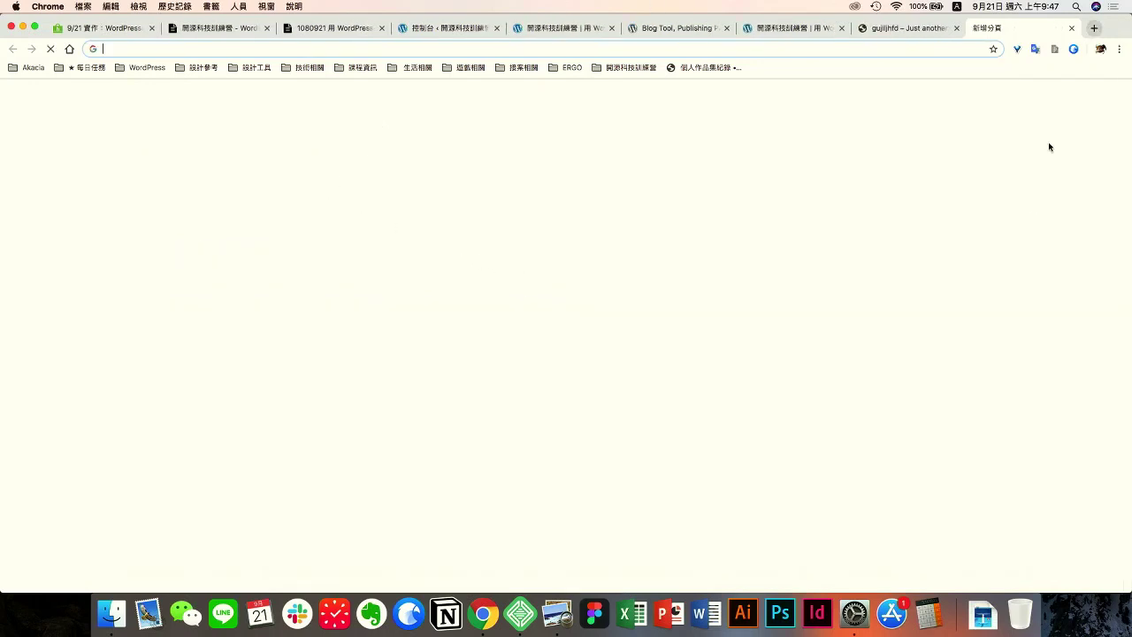
type("de")
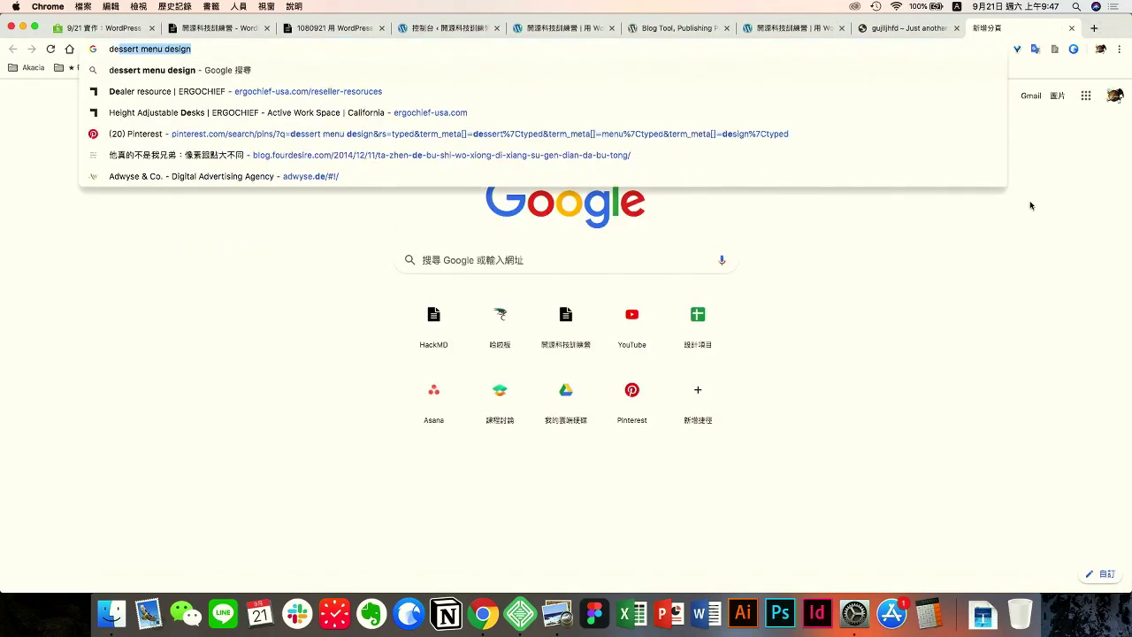
type("mo")
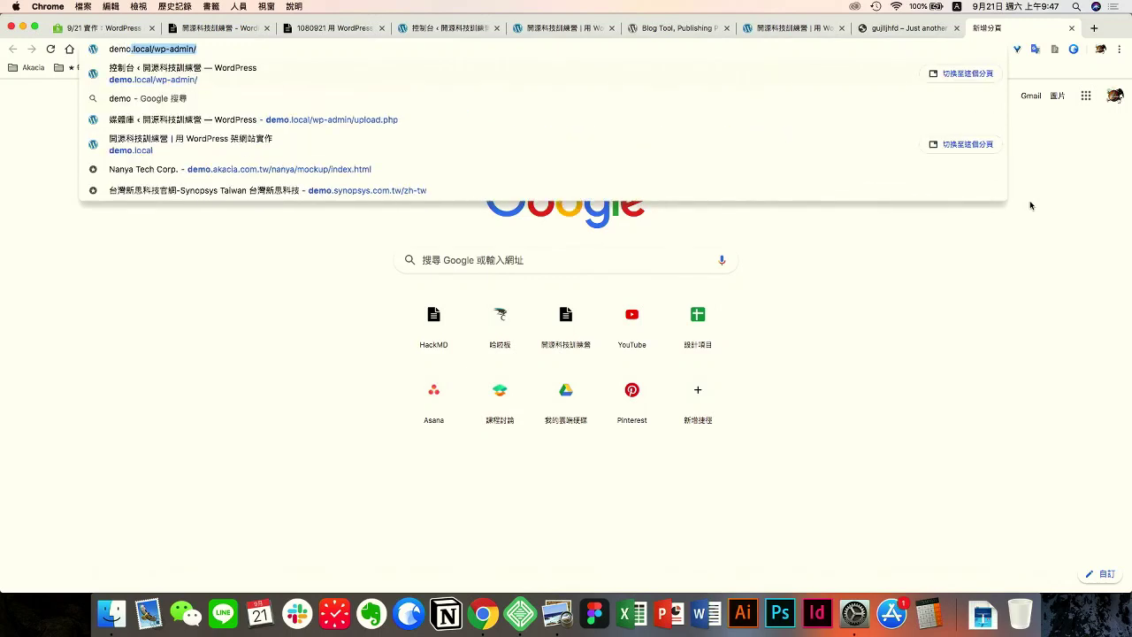
type("s")
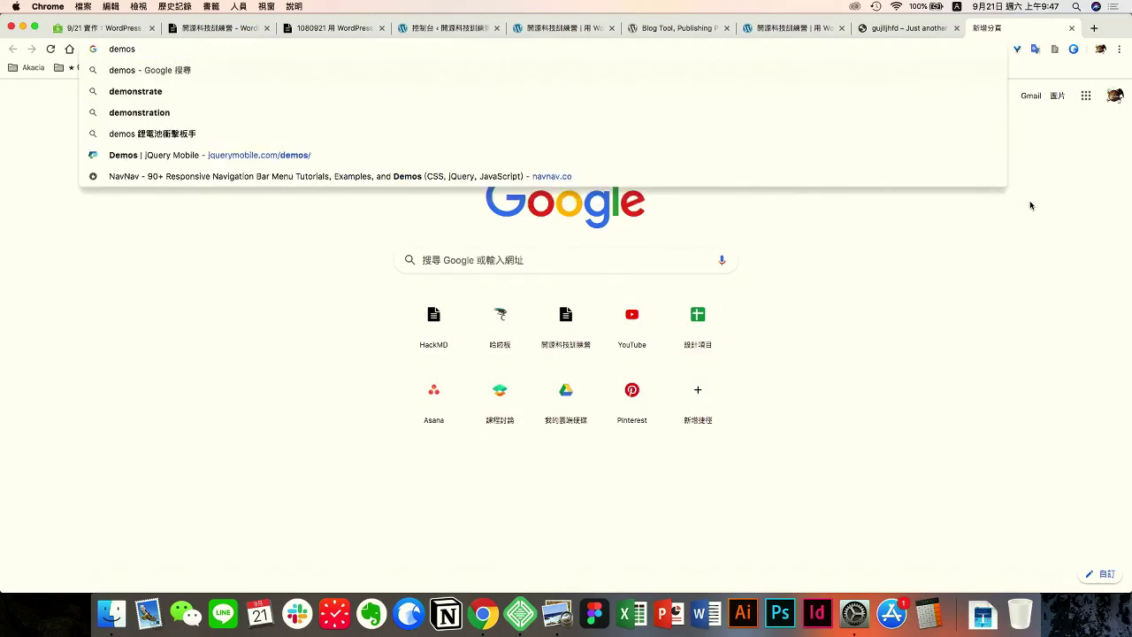
type("wp")
key("Return")
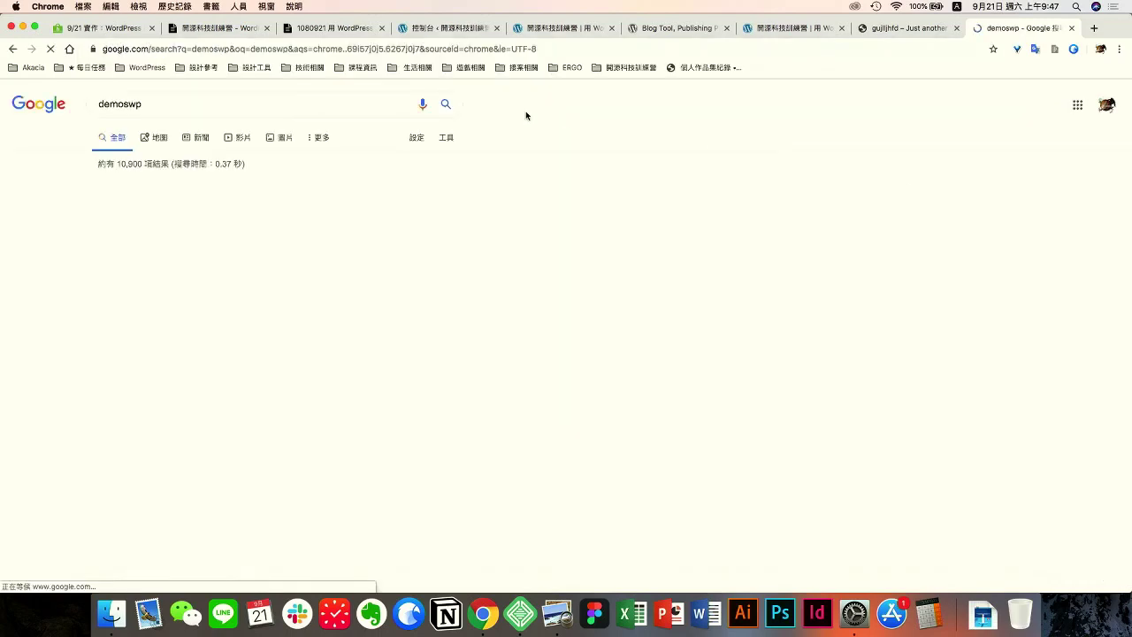
left_click(152, 216)
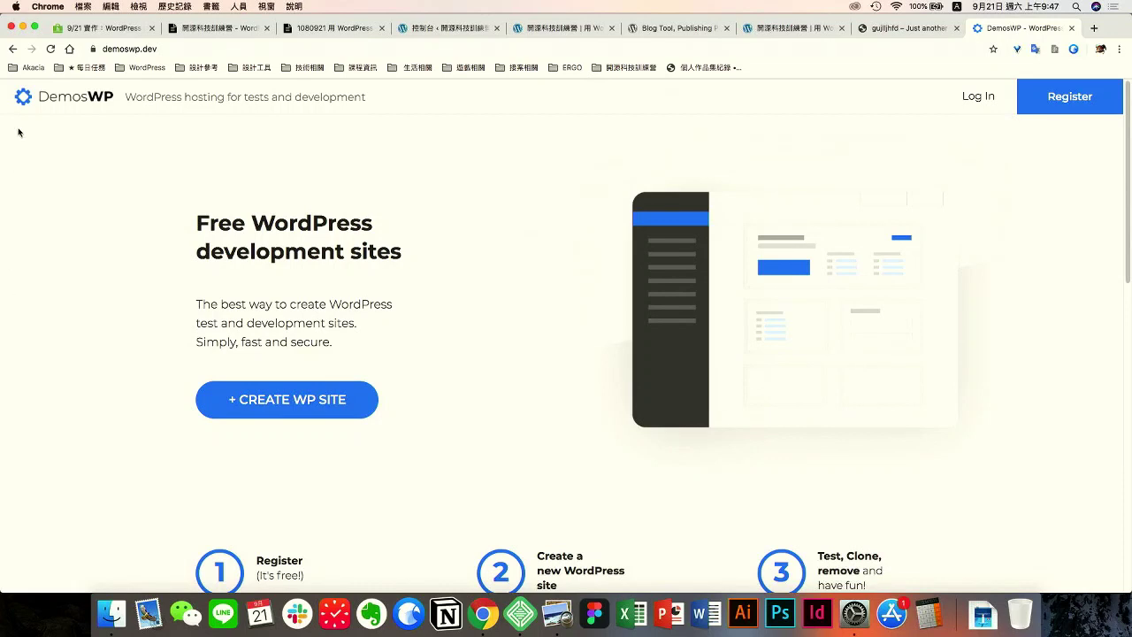
Reveal the full https address, preview the Register form, then bring up Launchpad
left_click(141, 50)
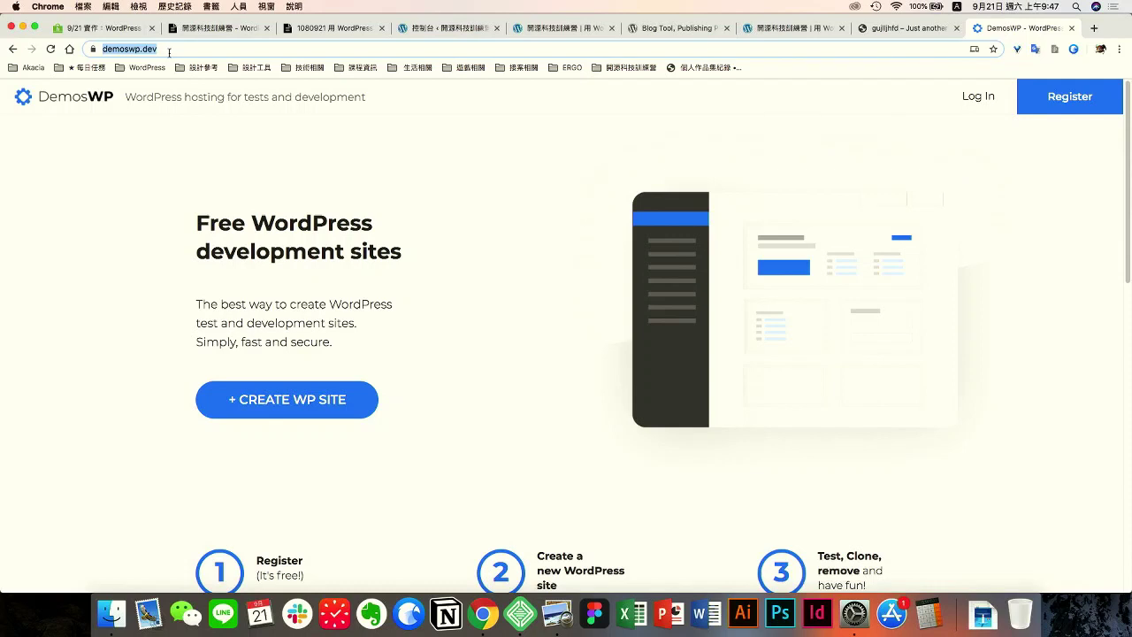
left_click(166, 50)
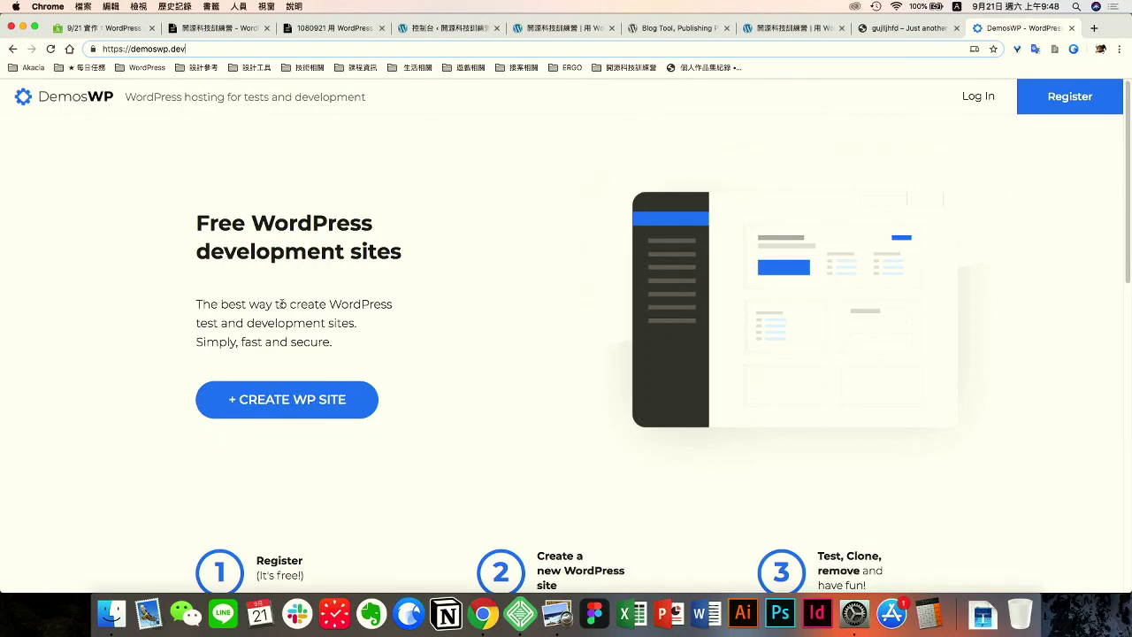
left_click(299, 399)
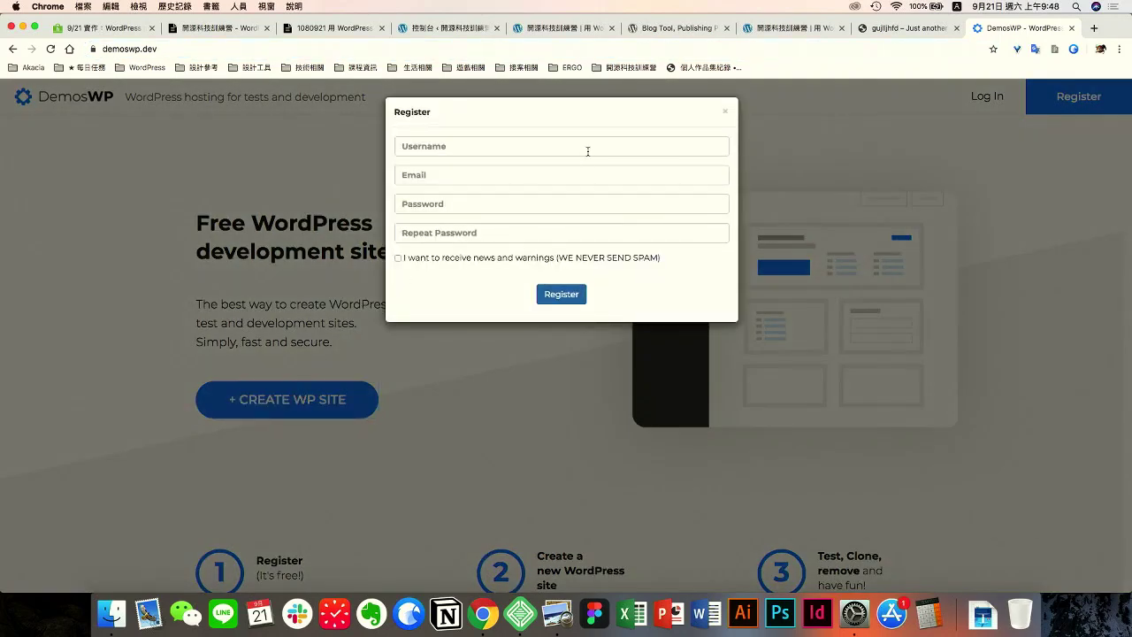
left_click(726, 111)
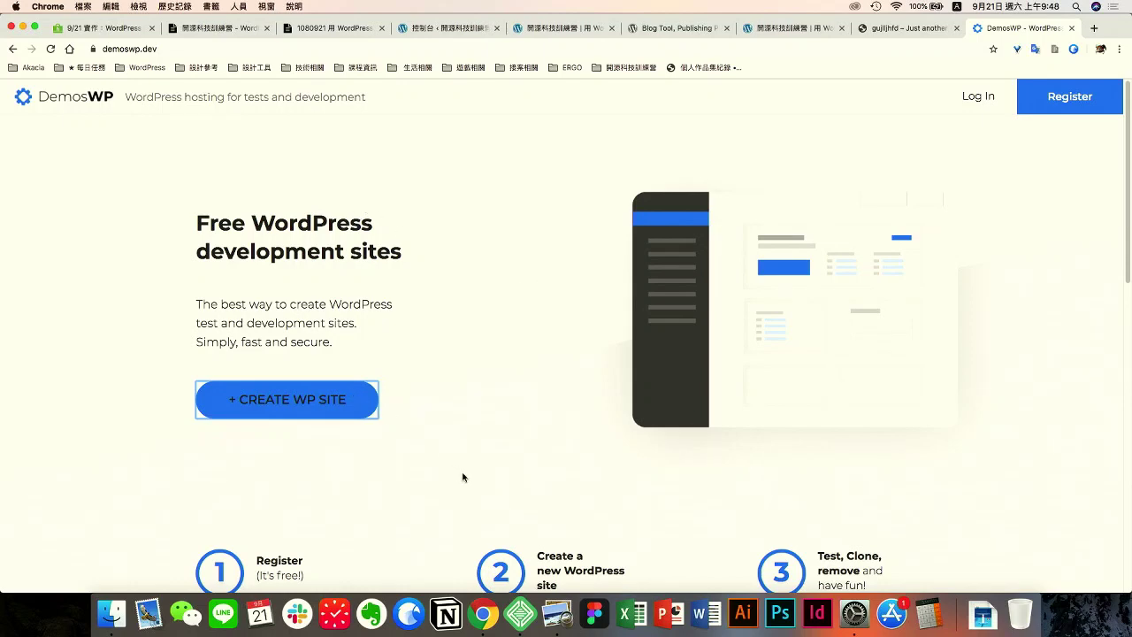
key("F4")
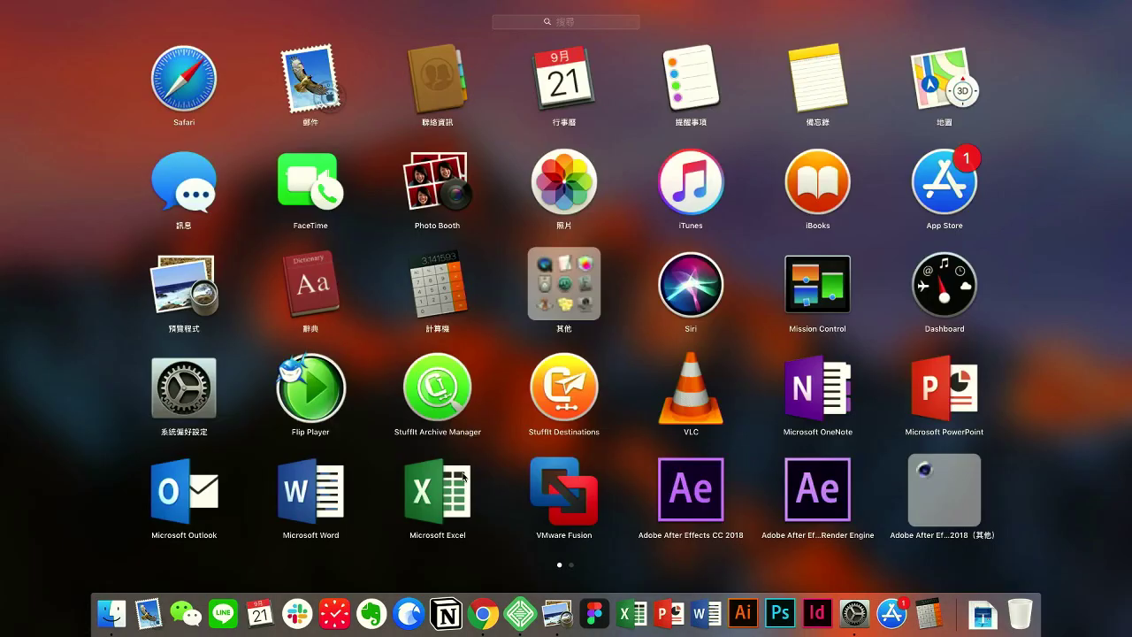
type("tex")
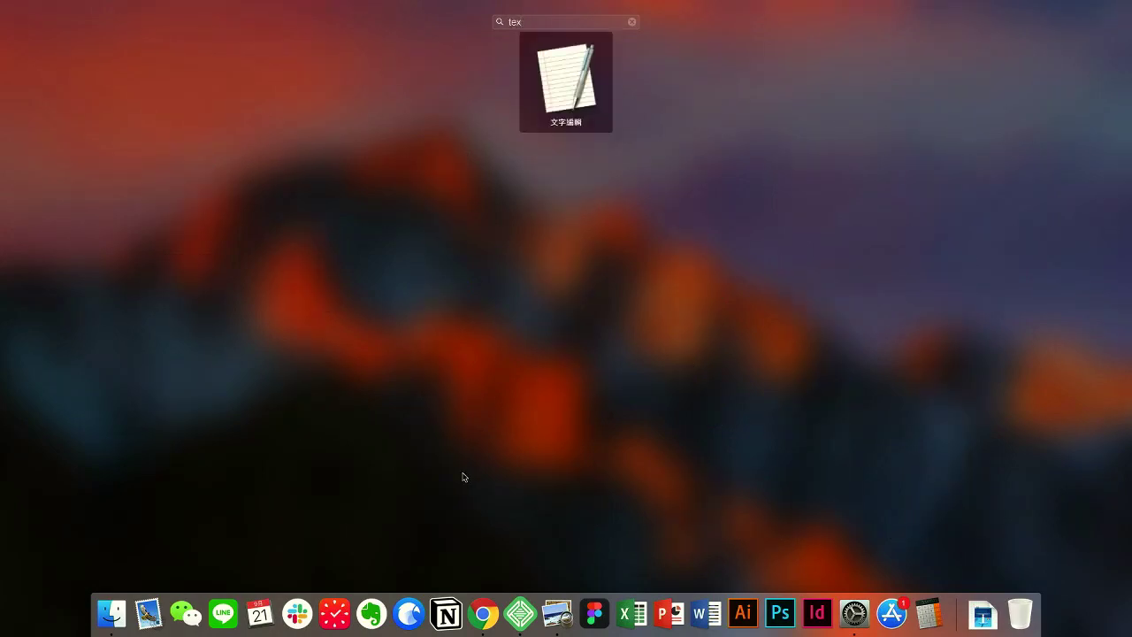
key("Return")
left_click(190, 49)
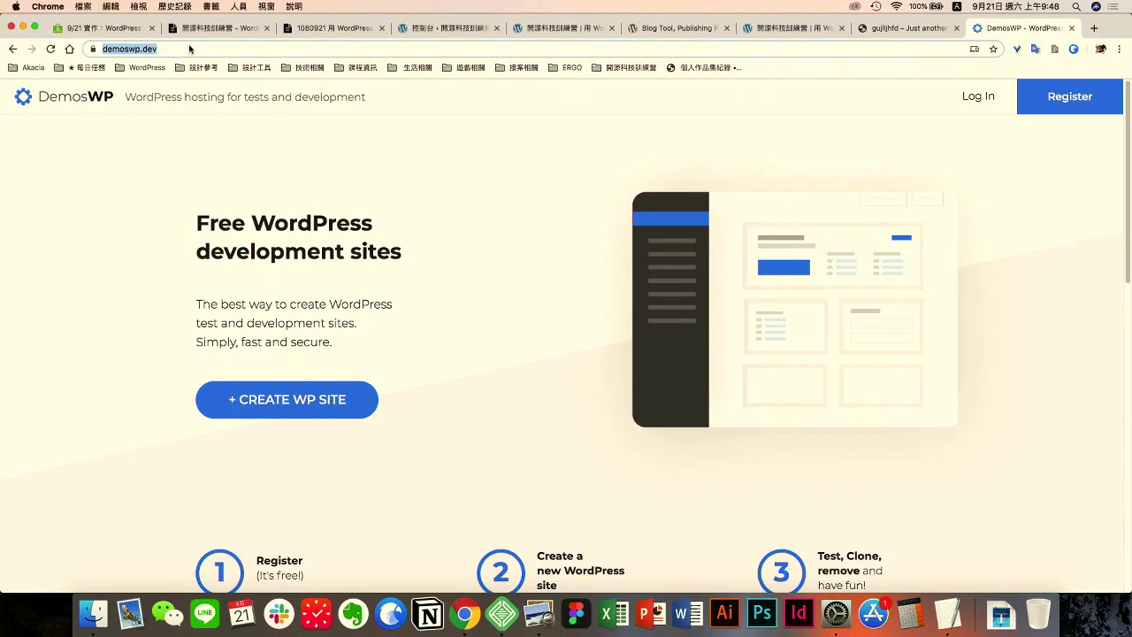
left_click(948, 613)
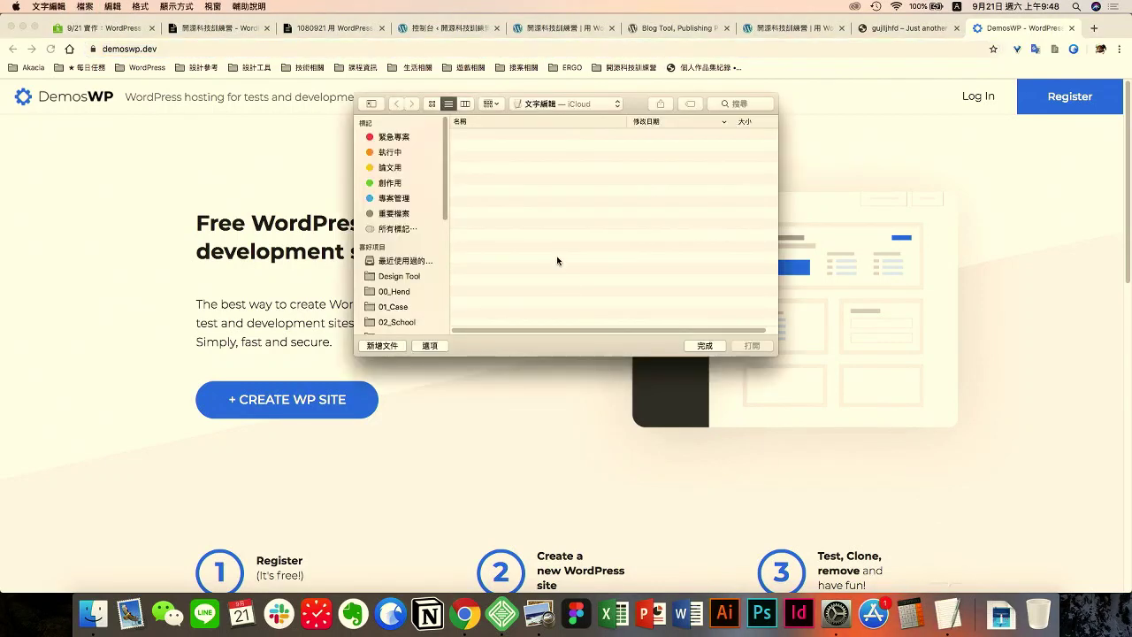
left_click(382, 345)
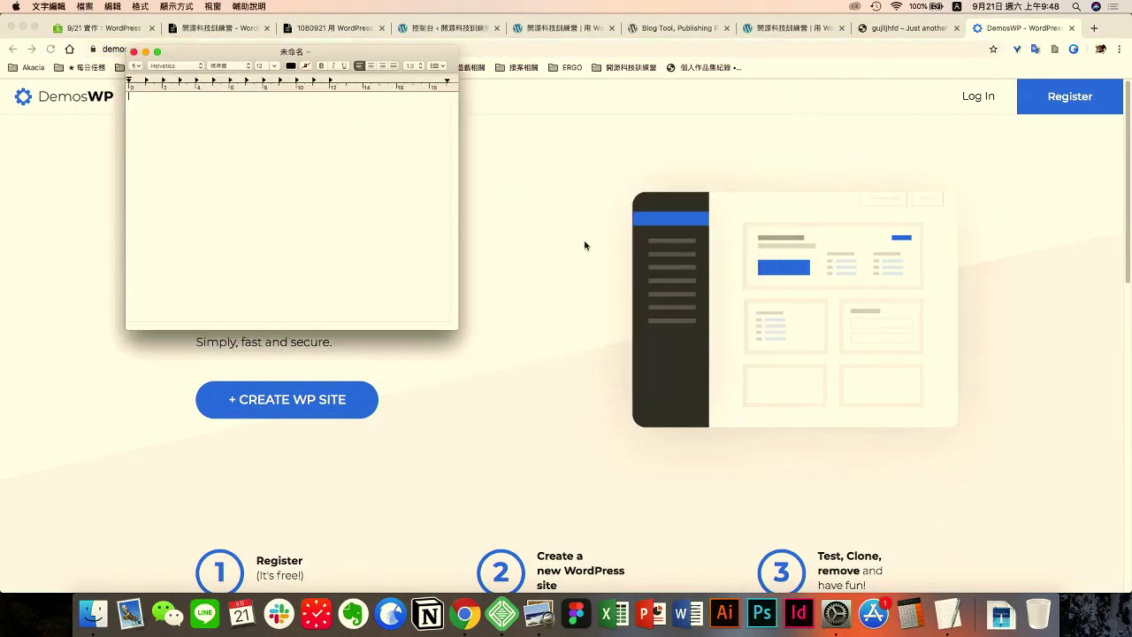
type("https://demoswp.tw/")
Set the address to 144-point and widen the window so it fits one line
key("super+a")
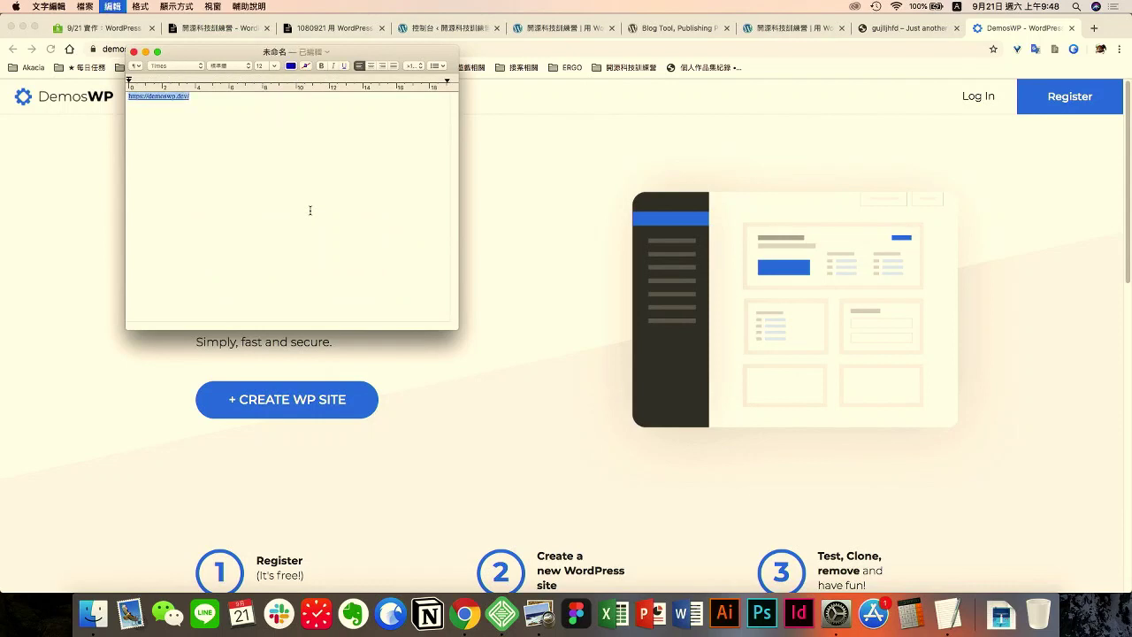
left_click(274, 66)
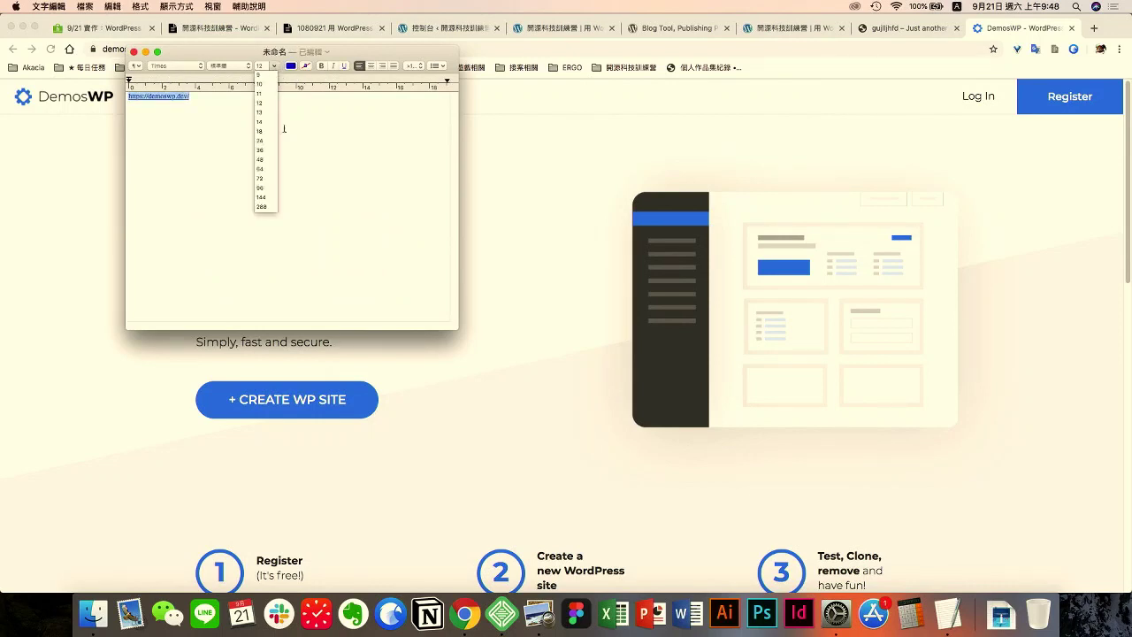
left_click(264, 207)
left_click_drag(459, 326, 912, 418)
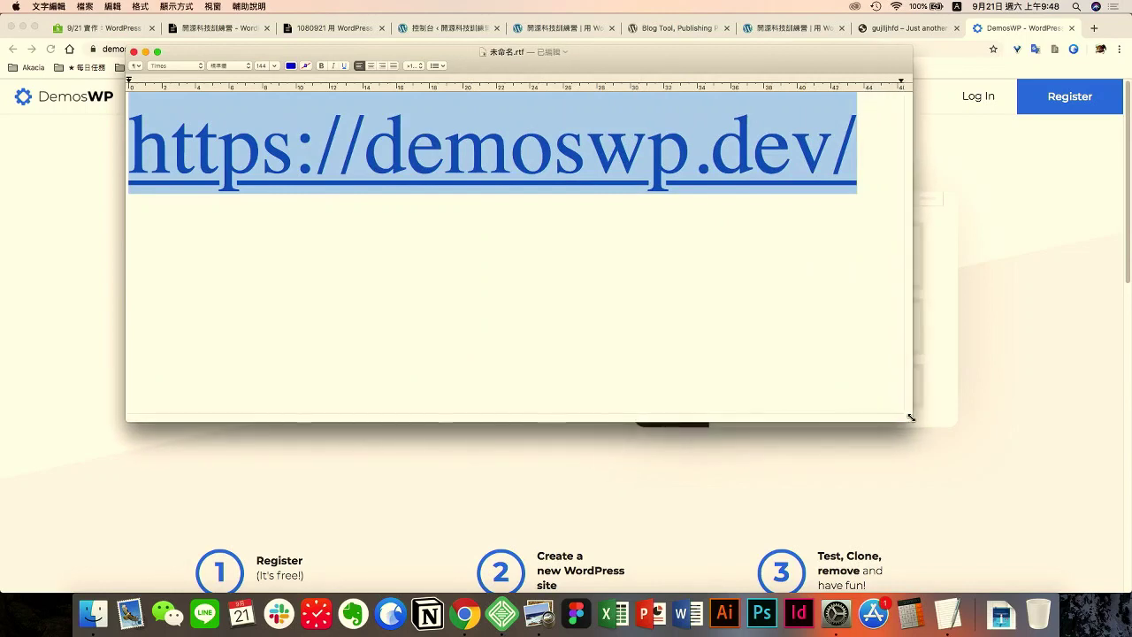
left_click(679, 297)
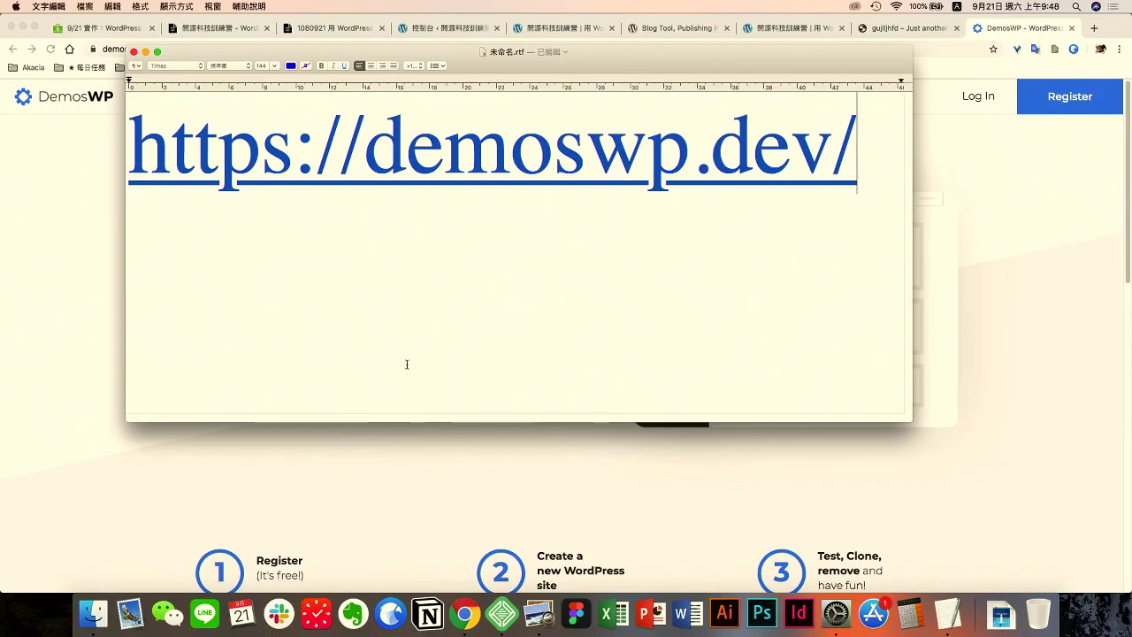
left_click_drag(338, 50, 618, 19)
Open DemosWP's registration form, close it, and reopen it at the Username field
left_click(190, 352)
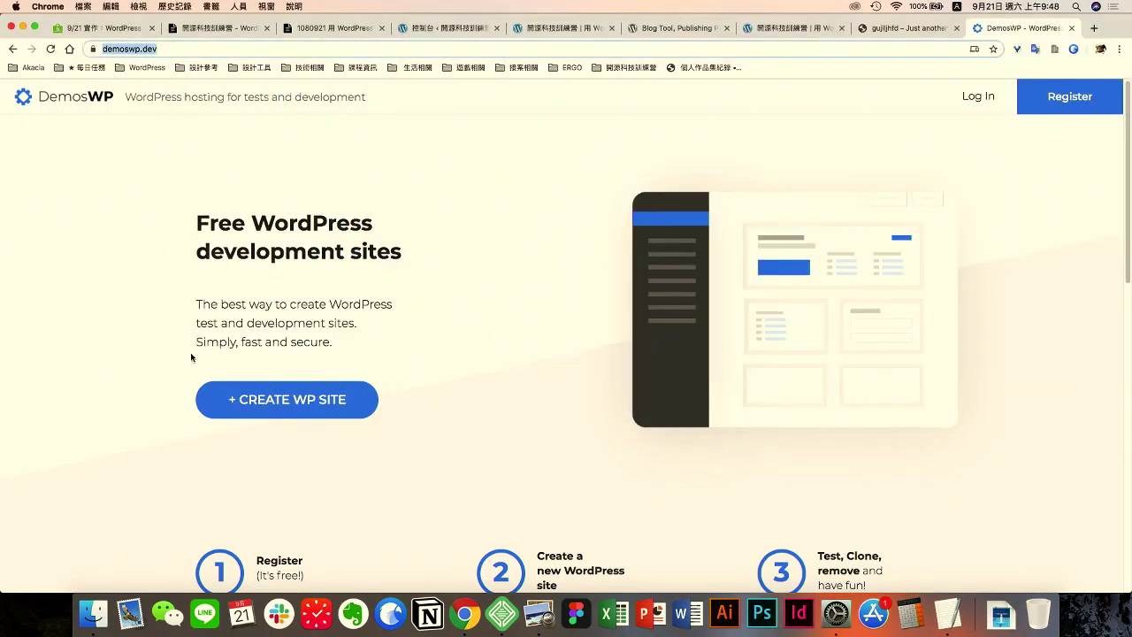
left_click(301, 405)
left_click(525, 147)
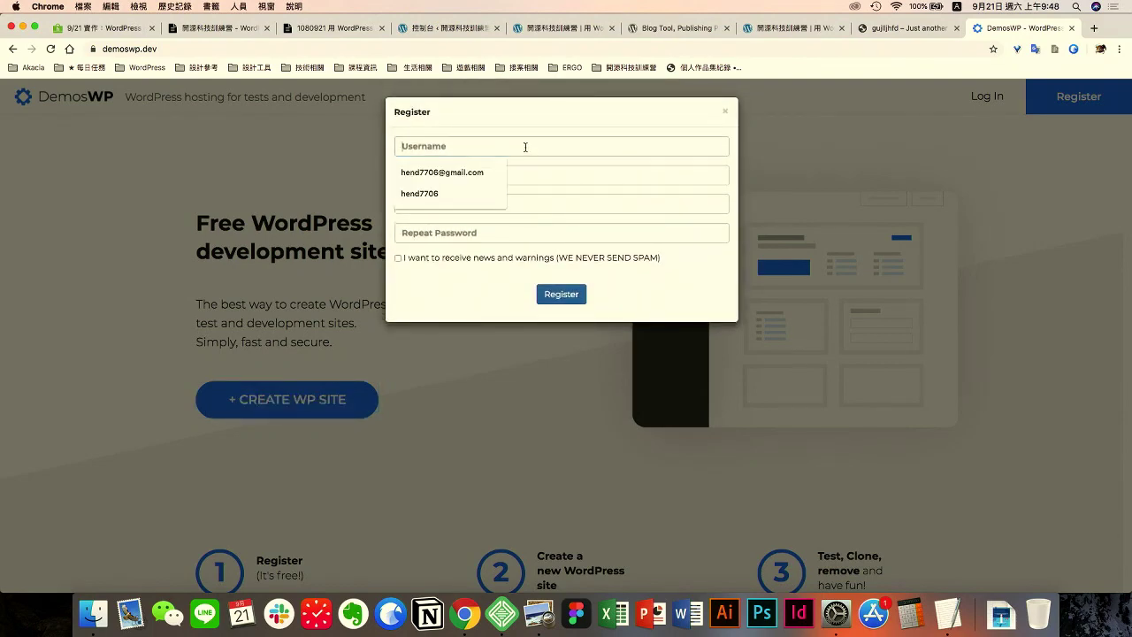
left_click(559, 126)
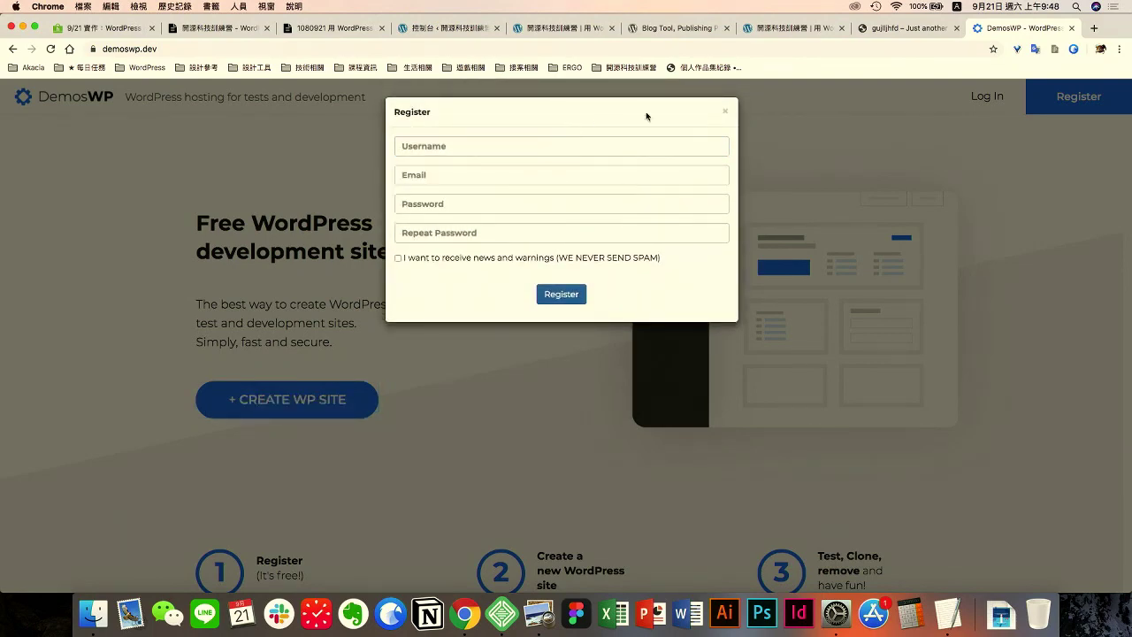
left_click(727, 114)
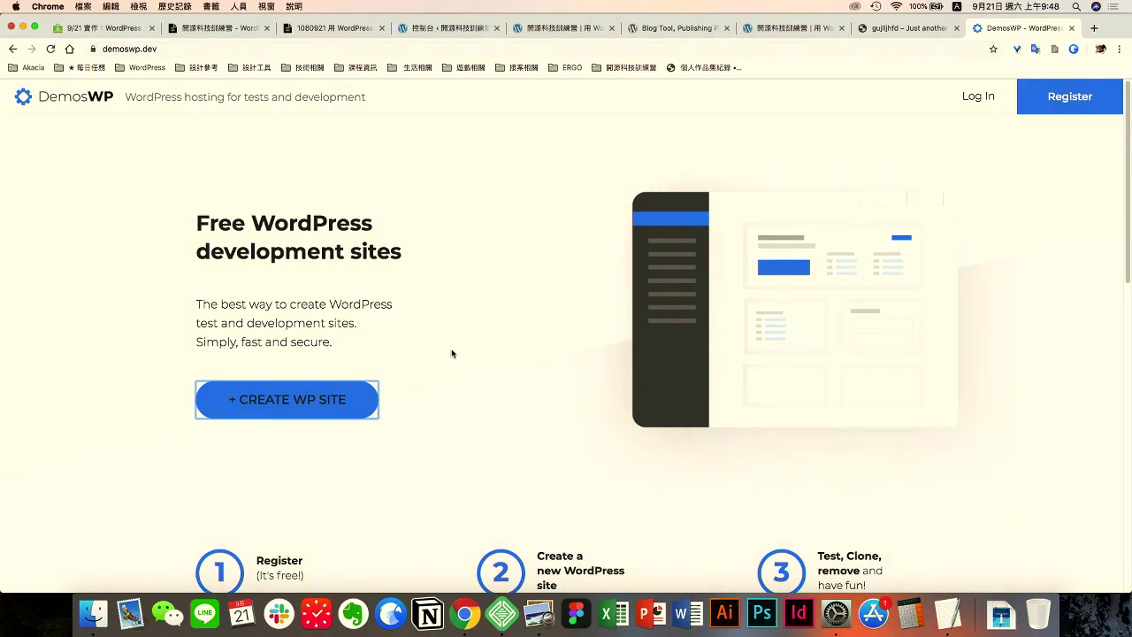
left_click(301, 409)
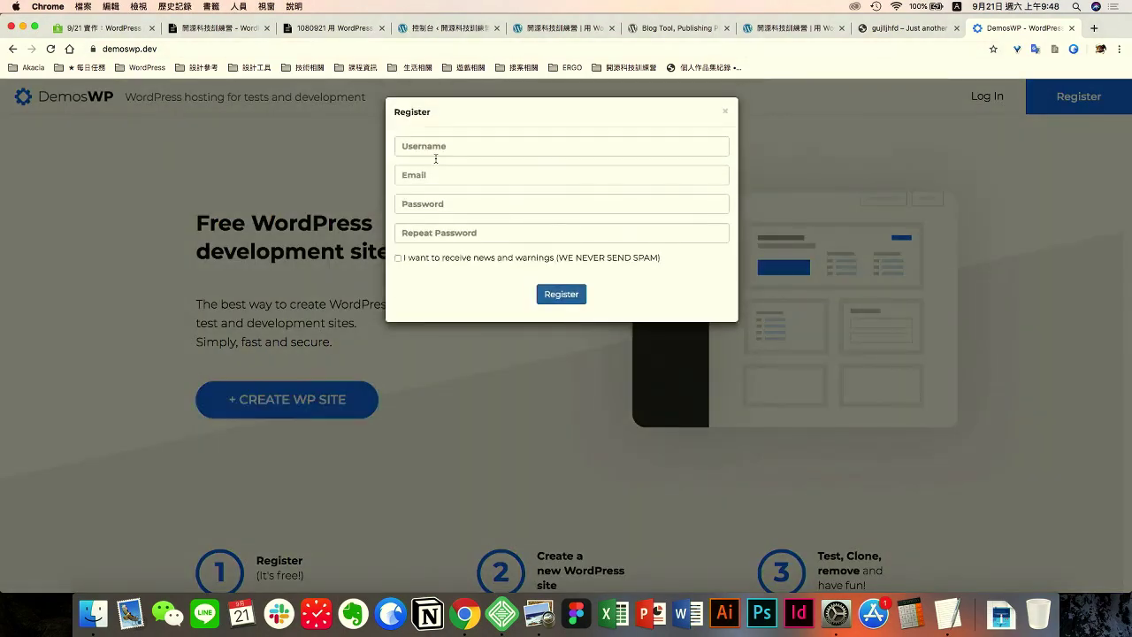
left_click(435, 156)
left_click(517, 128)
Close the DemosWP form and open the local test site's login page
left_click(264, 151)
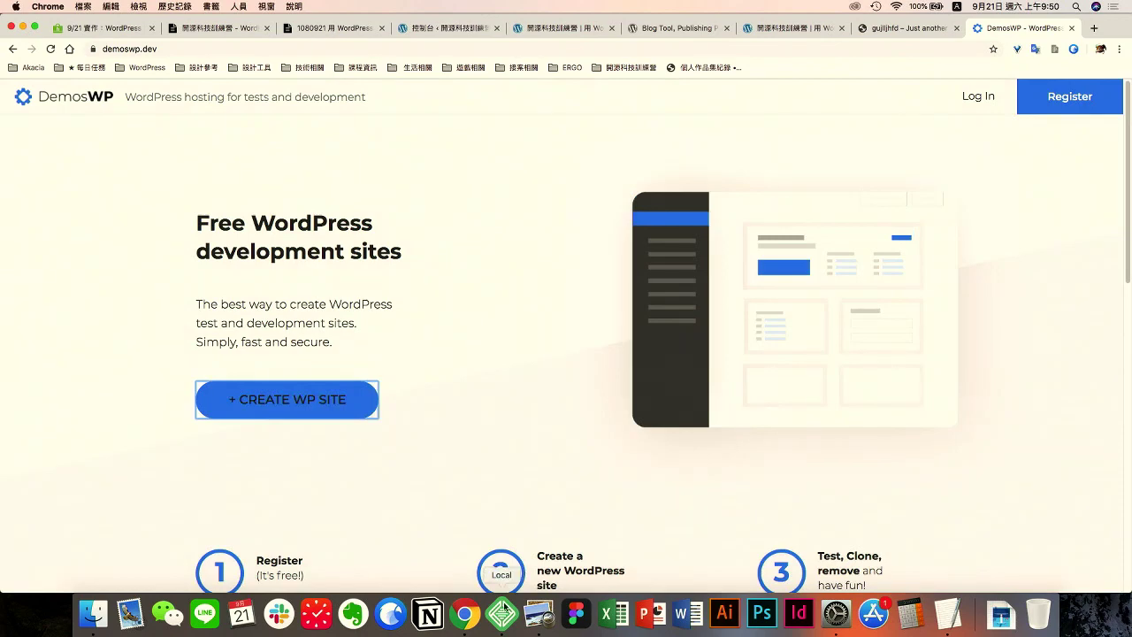
left_click(886, 32)
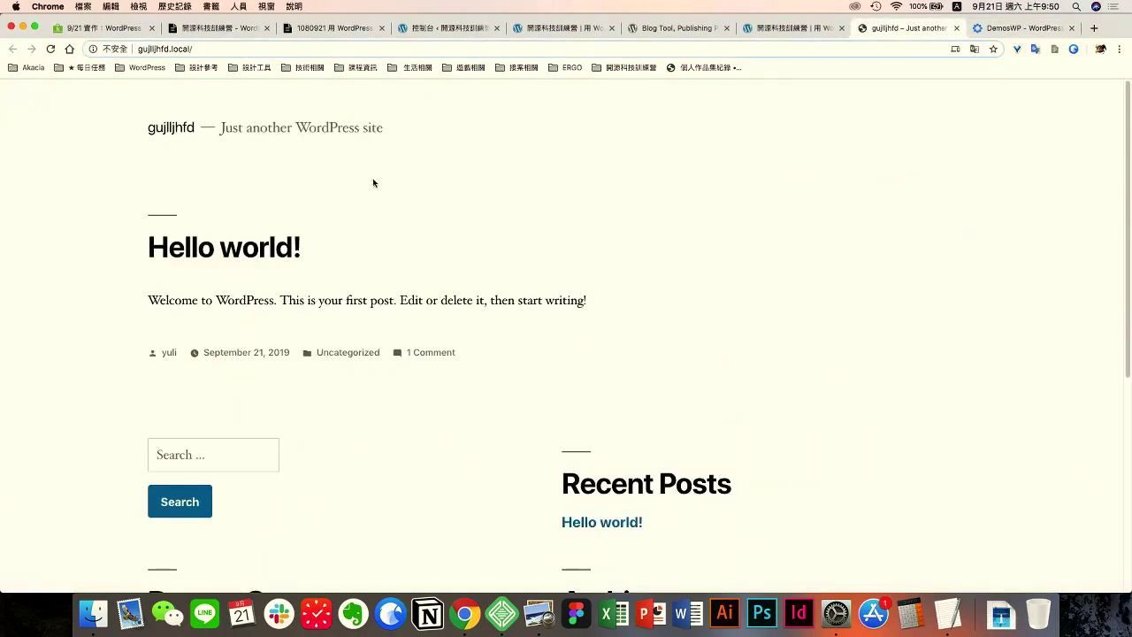
left_click(177, 49)
scroll(487, 363, "down", 8)
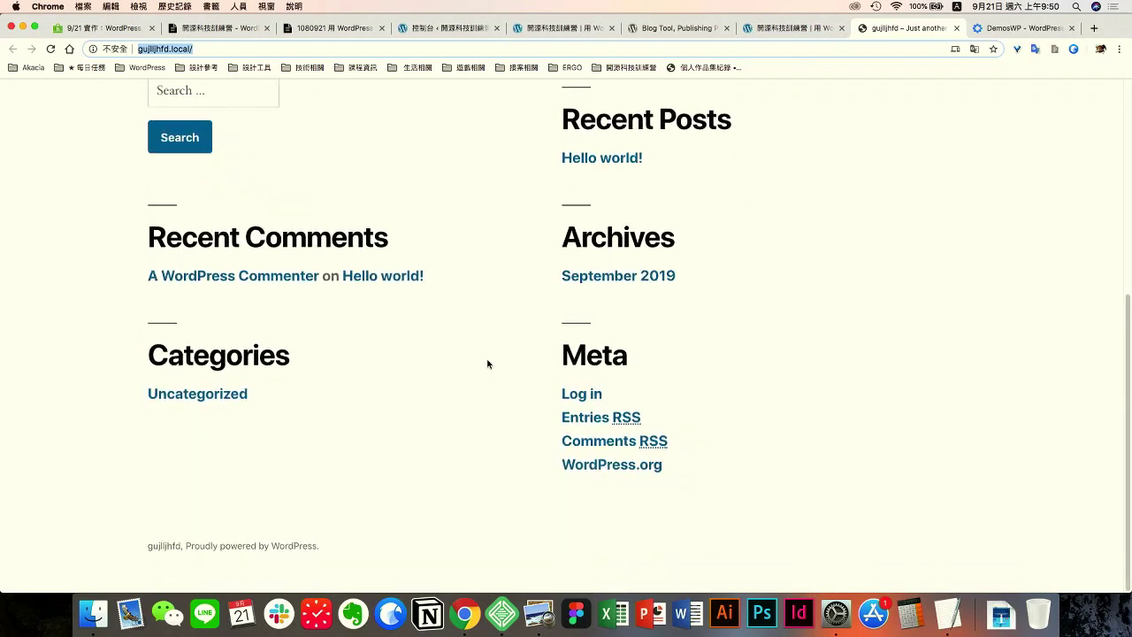
left_click(579, 399)
left_click(528, 282)
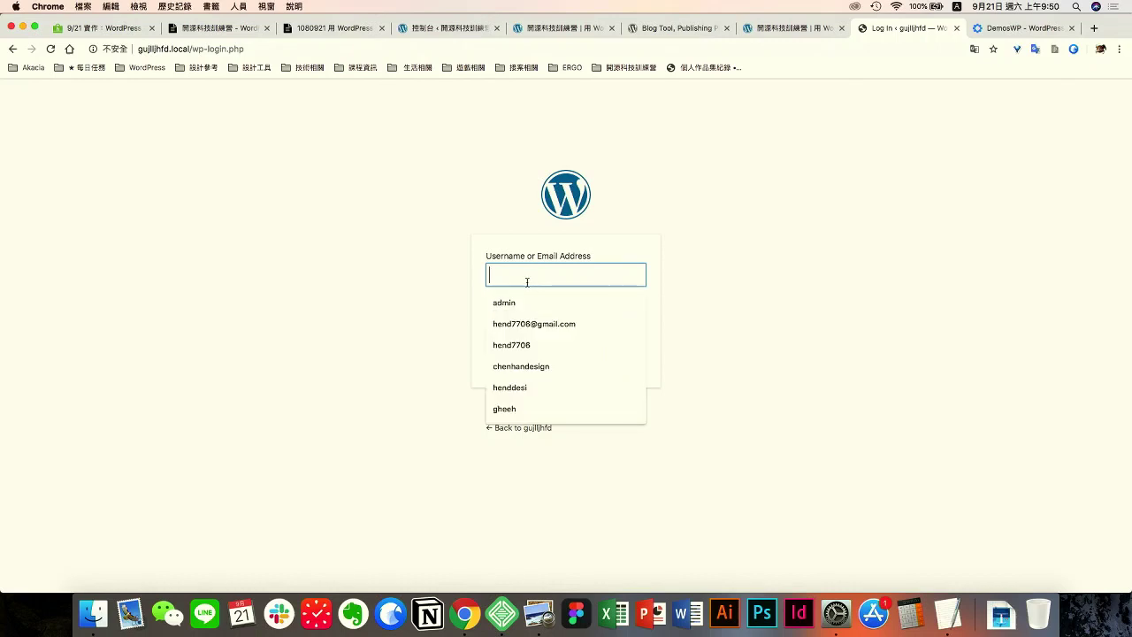
left_click(233, 407)
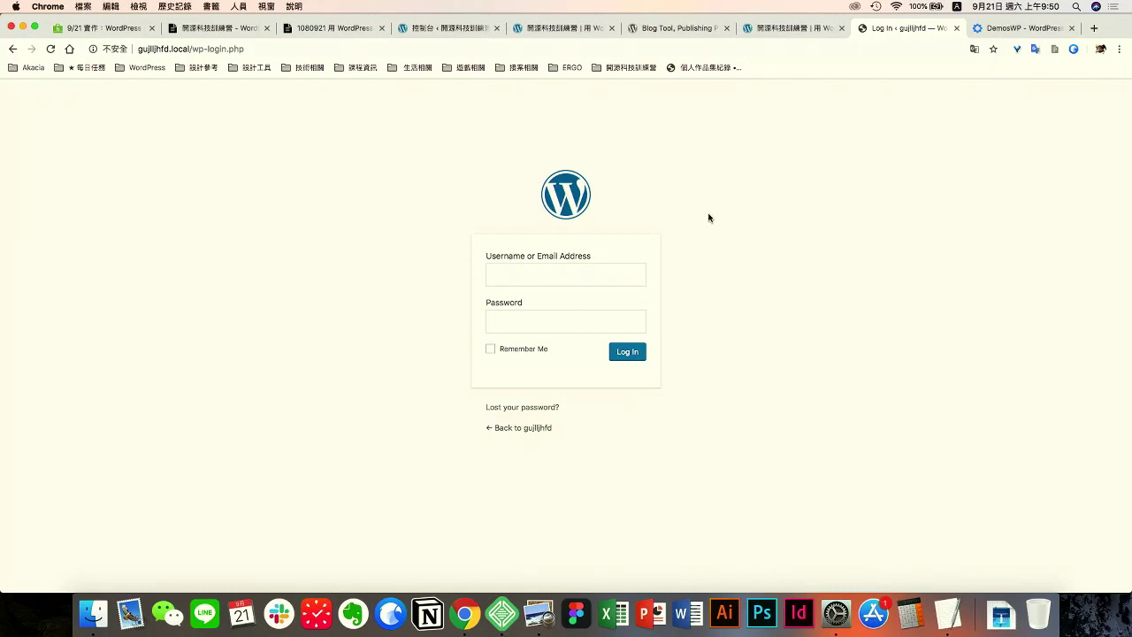
Open the demo site from Local, then revisit the gujlljhfd home and login pages
left_click(499, 621)
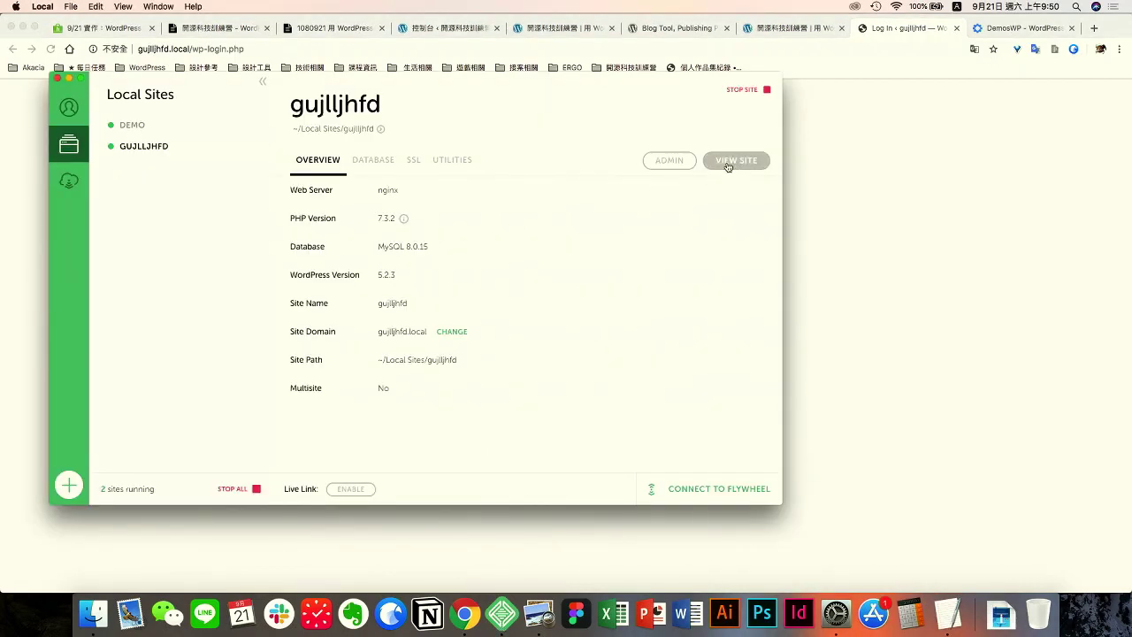
left_click(189, 133)
left_click(733, 162)
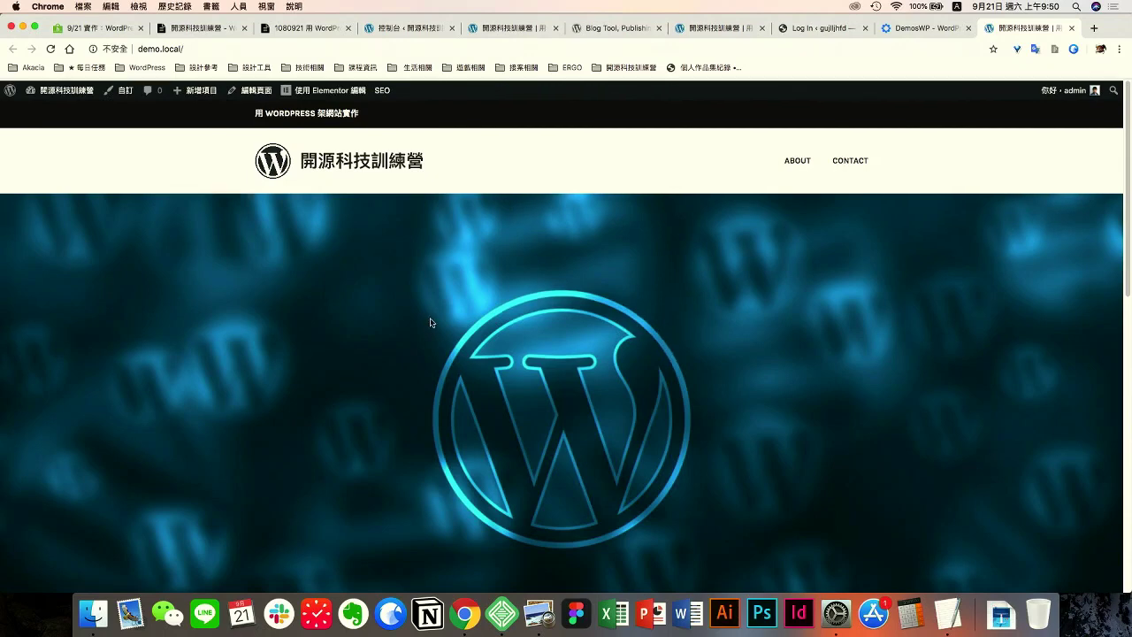
left_click(813, 28)
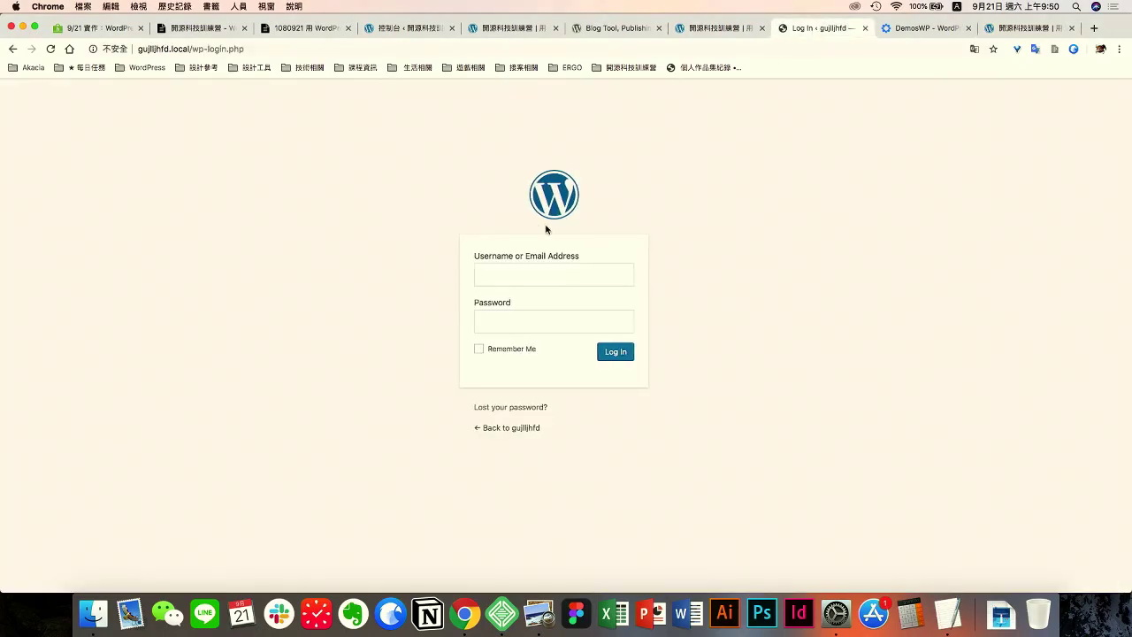
left_click(12, 49)
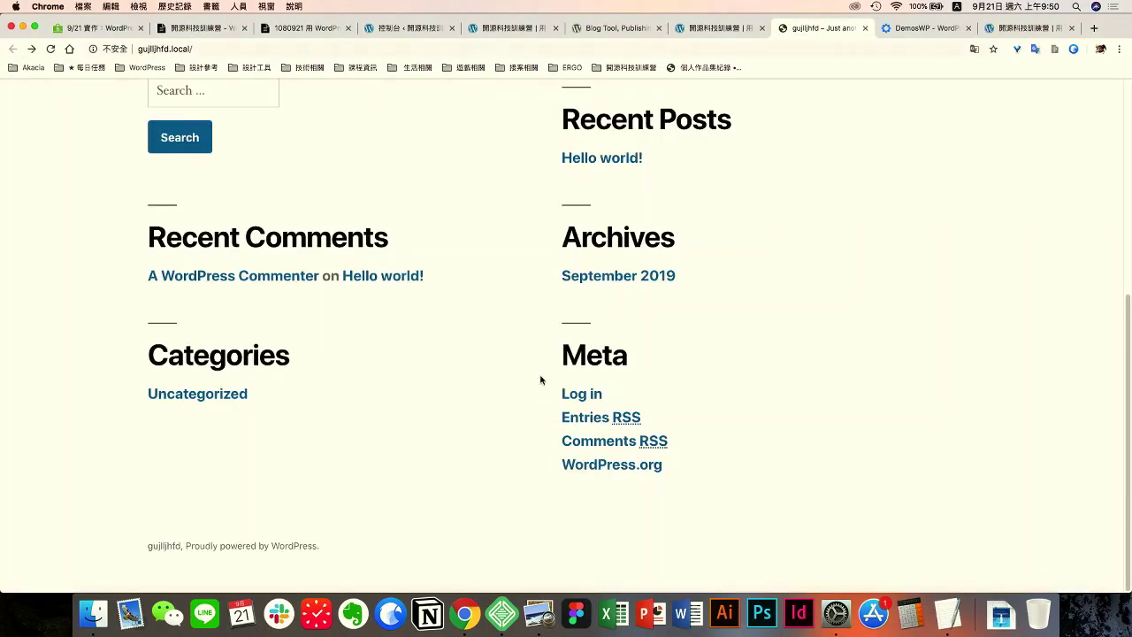
scroll(480, 288, "up", 5)
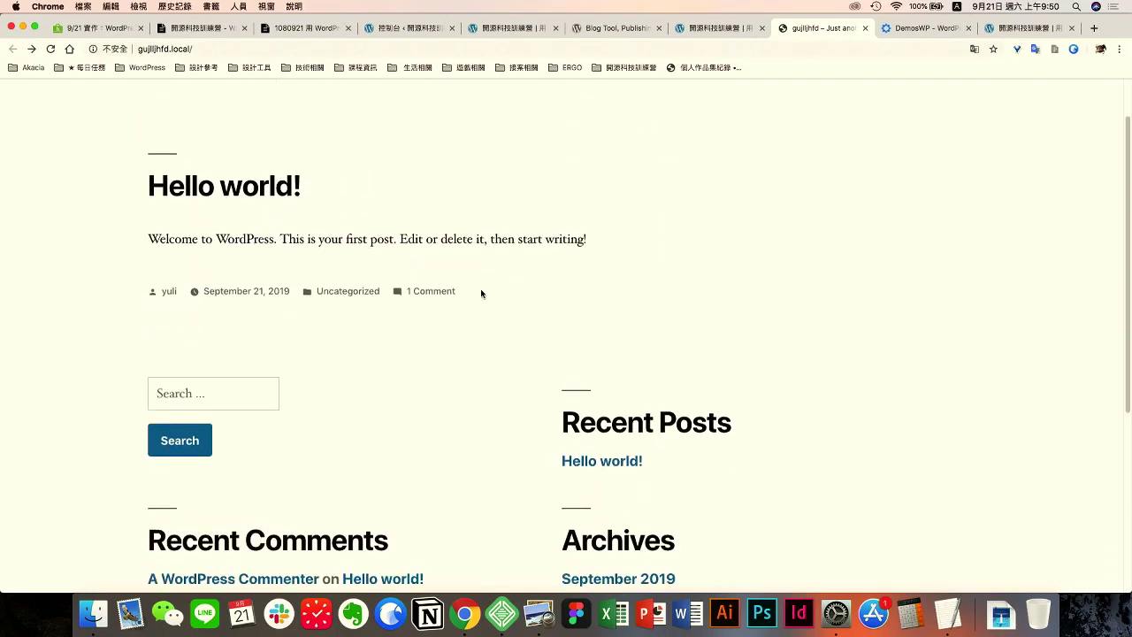
scroll(481, 292, "down", 5)
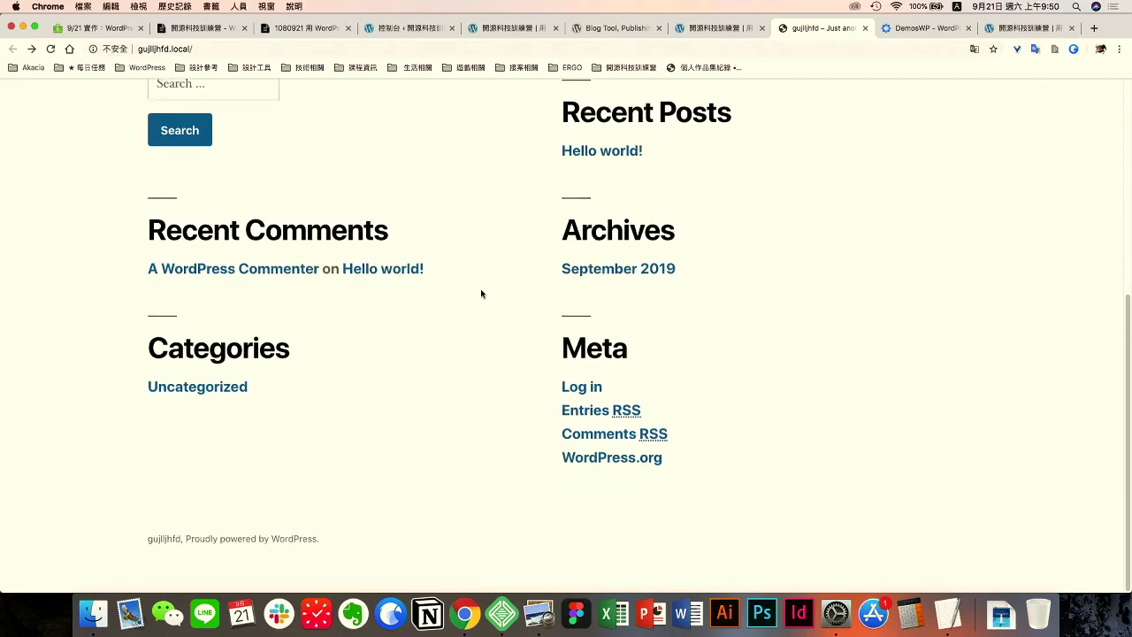
left_click(594, 396)
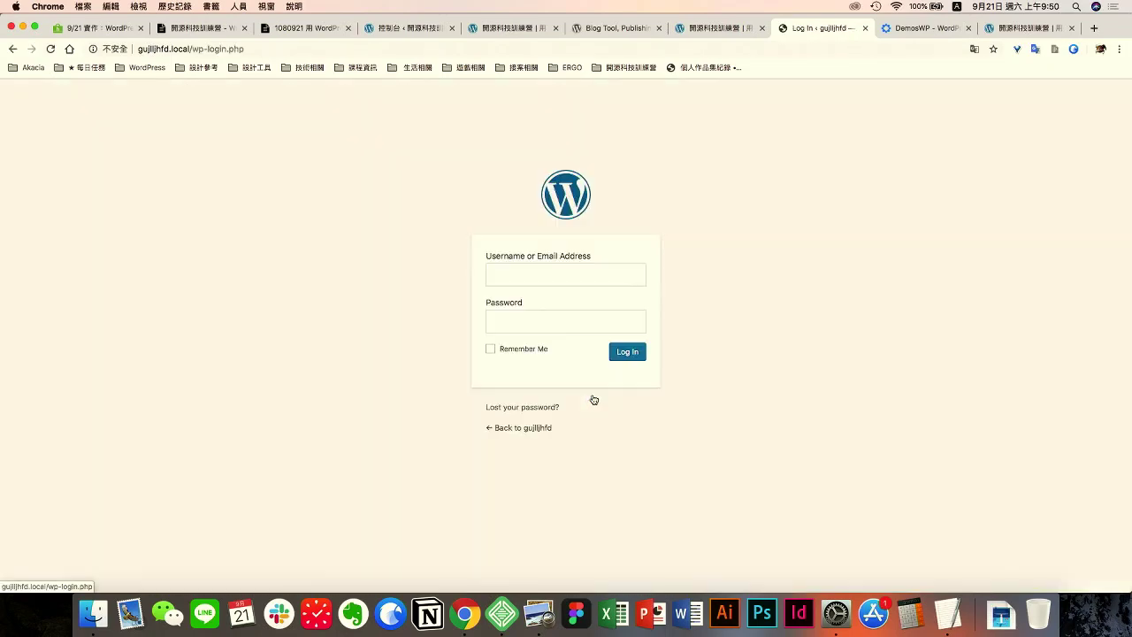
Highlight the wp-login path, then the domain, in the login page address
left_click(194, 50)
left_click_drag(193, 49, 260, 50)
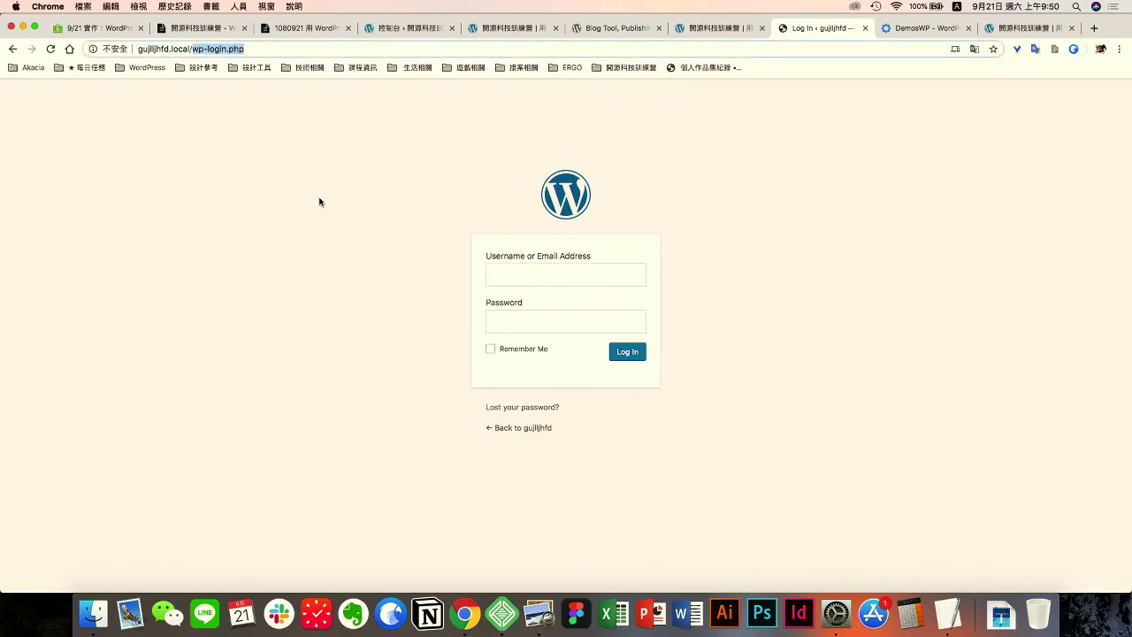
left_click(280, 206)
left_click(190, 49)
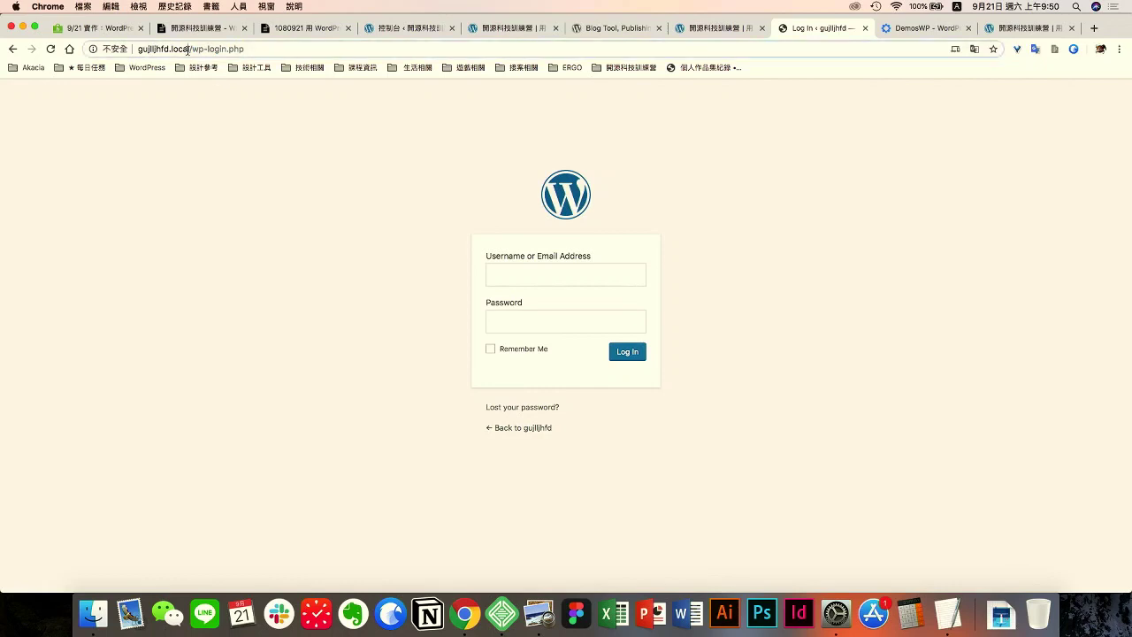
left_click(192, 51)
left_click_drag(192, 51, 122, 55)
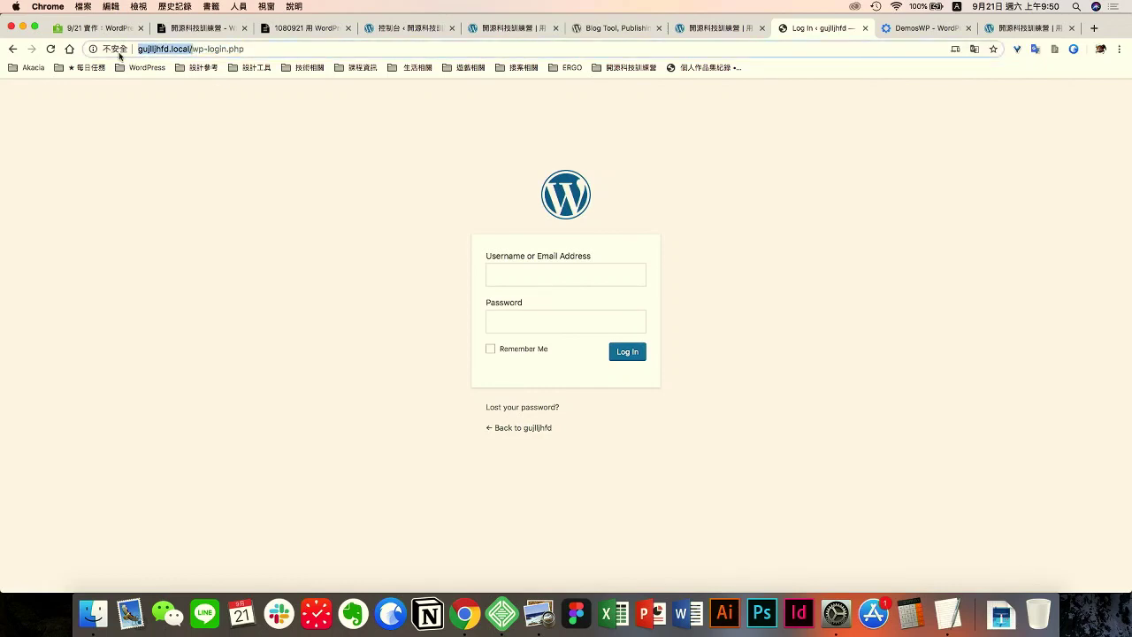
left_click(322, 235)
Load demo.local/wp-admin to show the 開源科技訓練營 admin dashboard (控制台)
left_click(1017, 28)
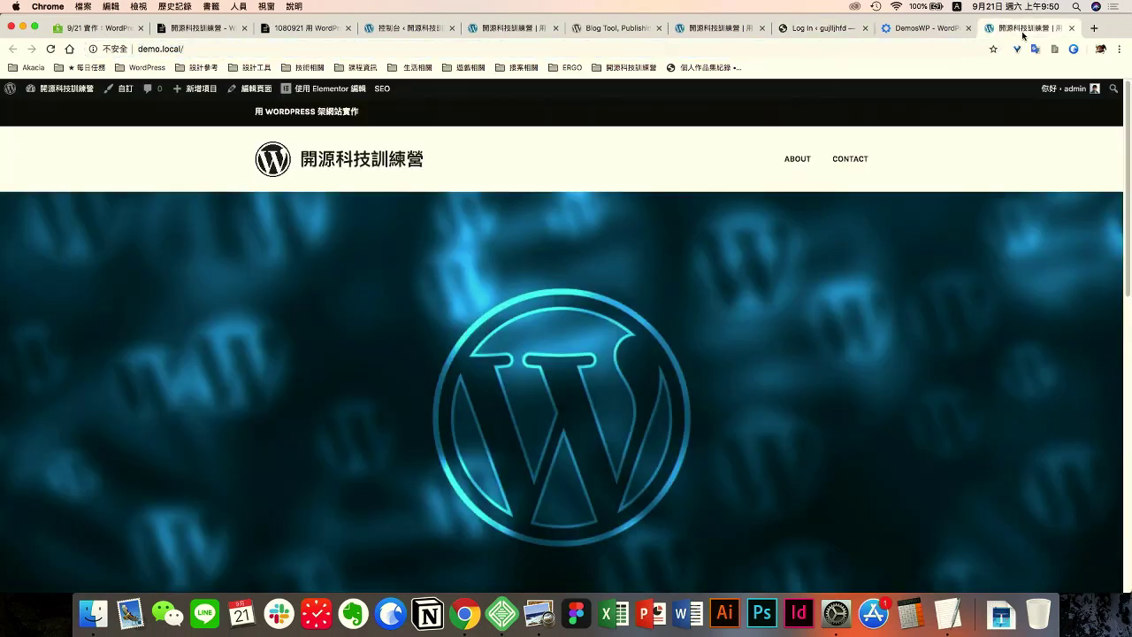
left_click(296, 50)
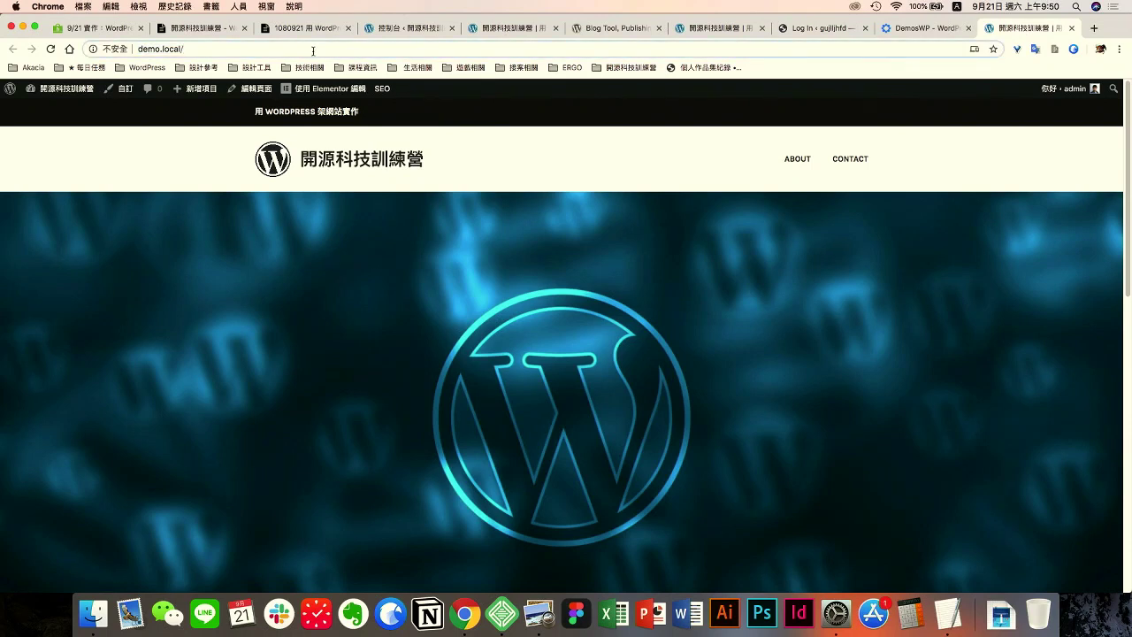
type("wp-a")
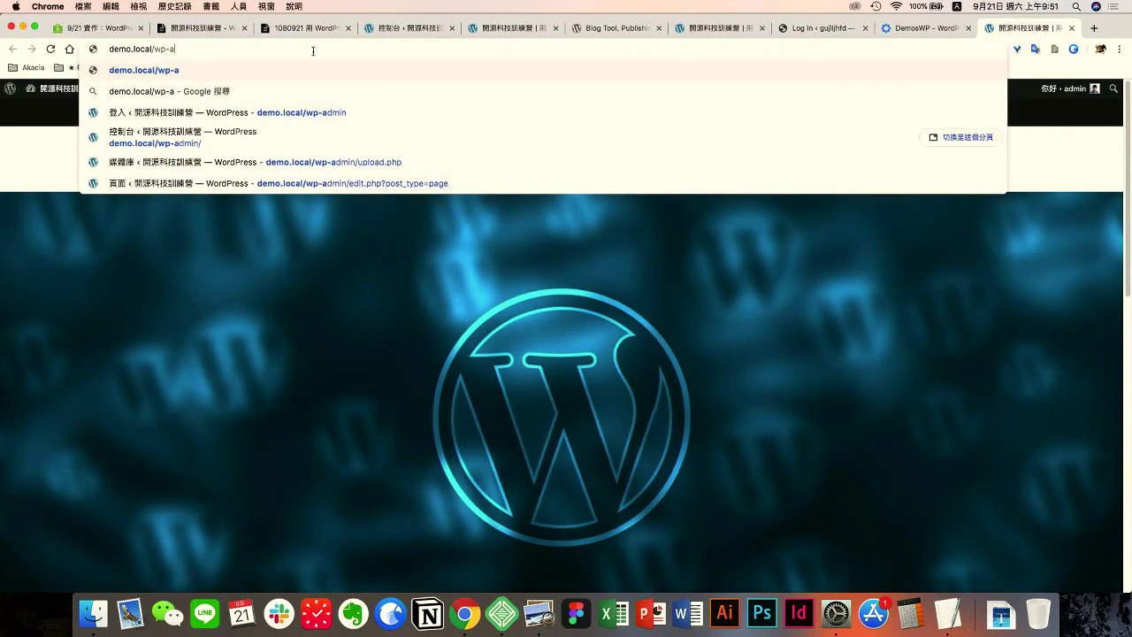
type("dmin")
key("Return")
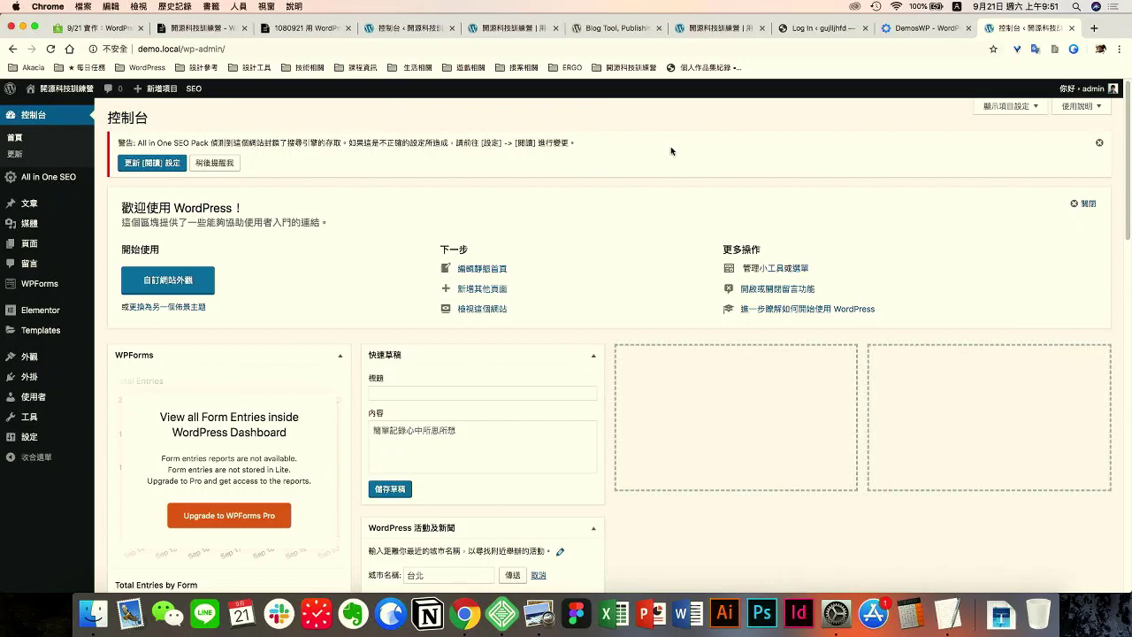
Open DemosWP registration and fill in the username and email from saved entries
left_click(892, 33)
left_click(341, 399)
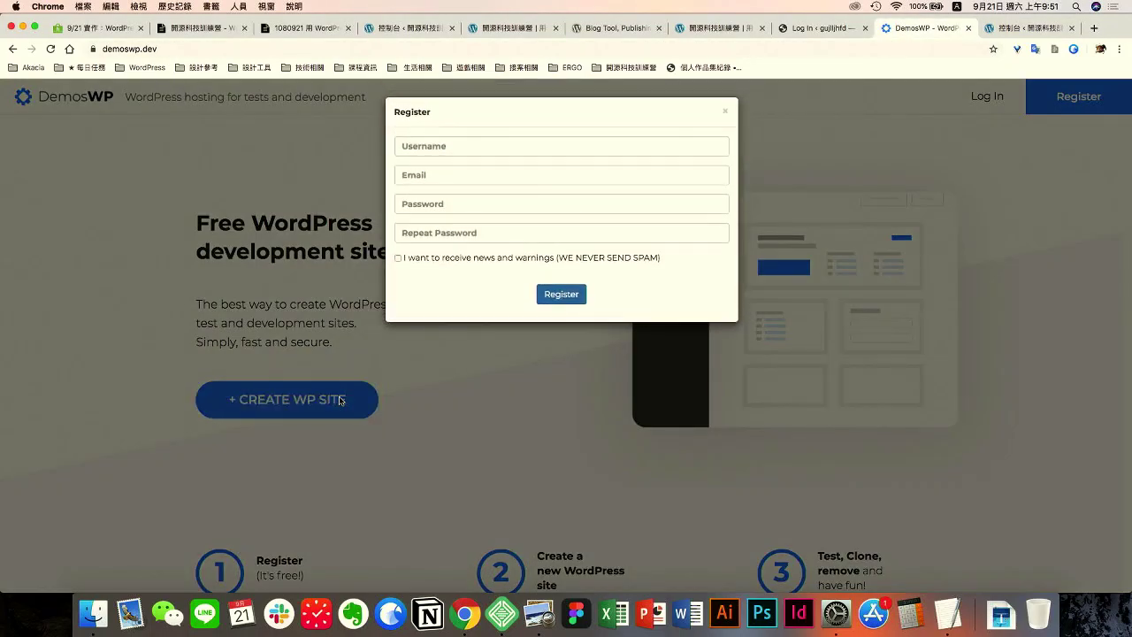
left_click(453, 148)
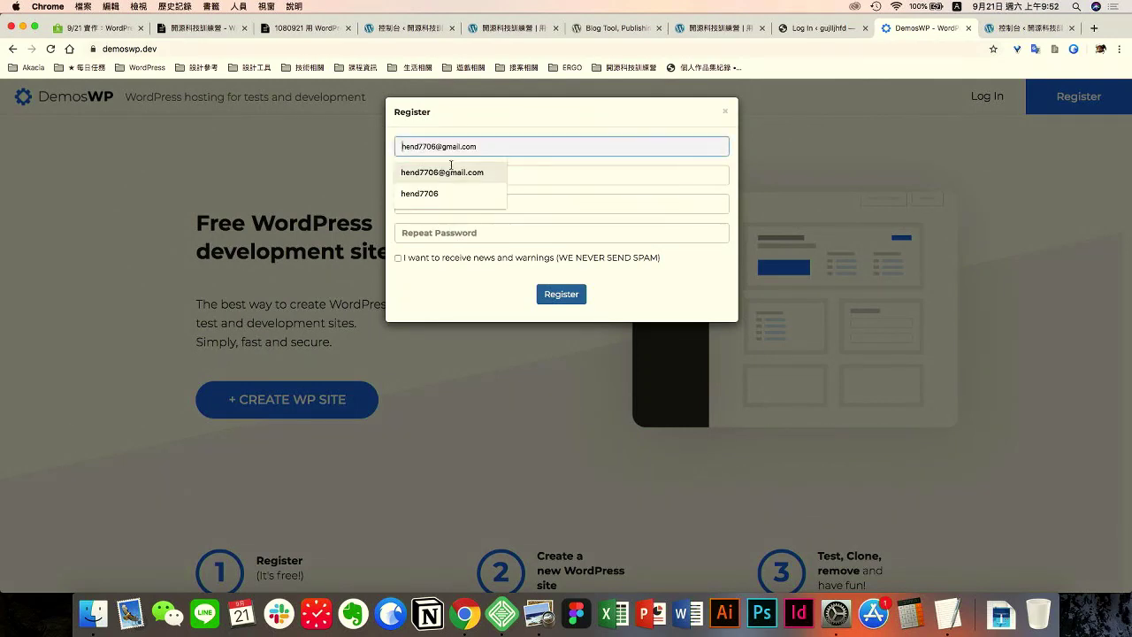
left_click(440, 191)
left_click(442, 175)
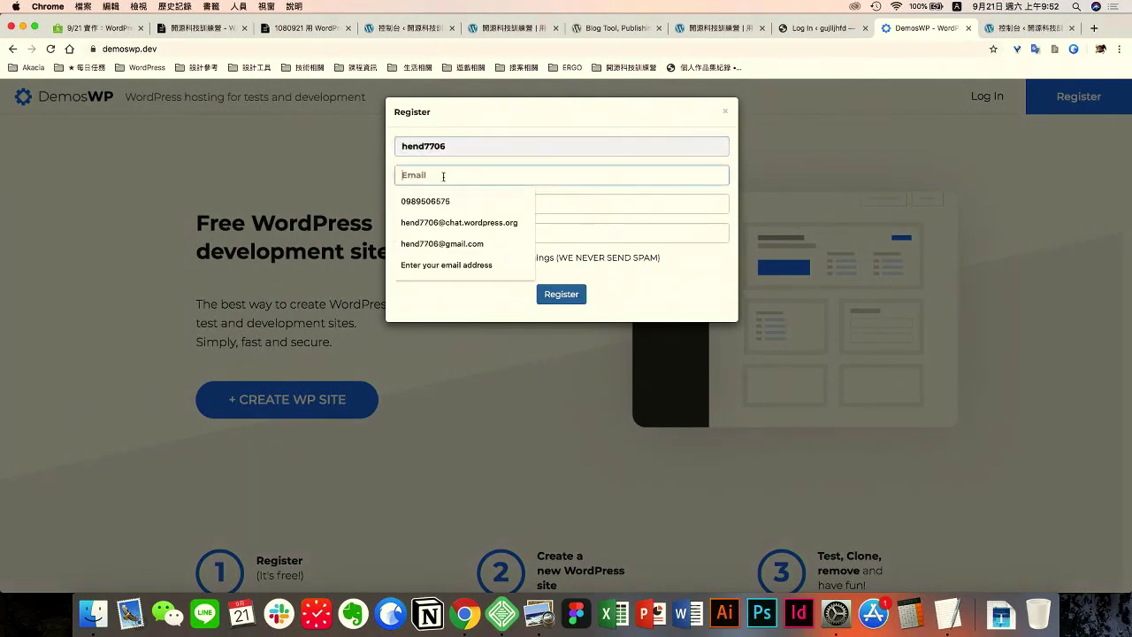
left_click(443, 223)
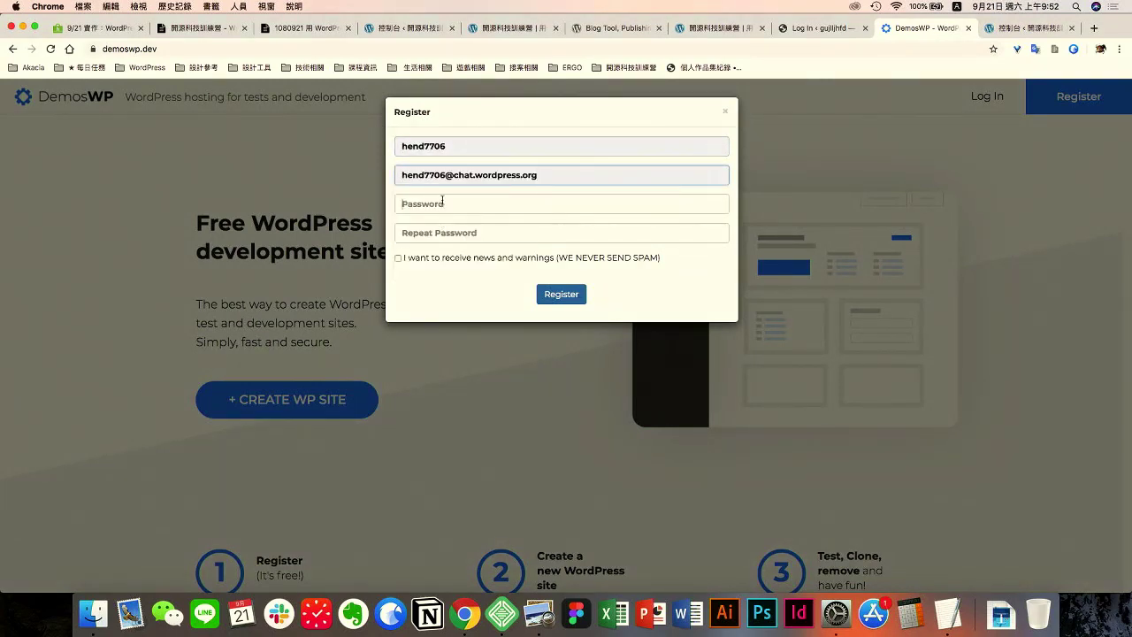
Enter and repeat the account password, opt in to news and warnings, and register
left_click(443, 203)
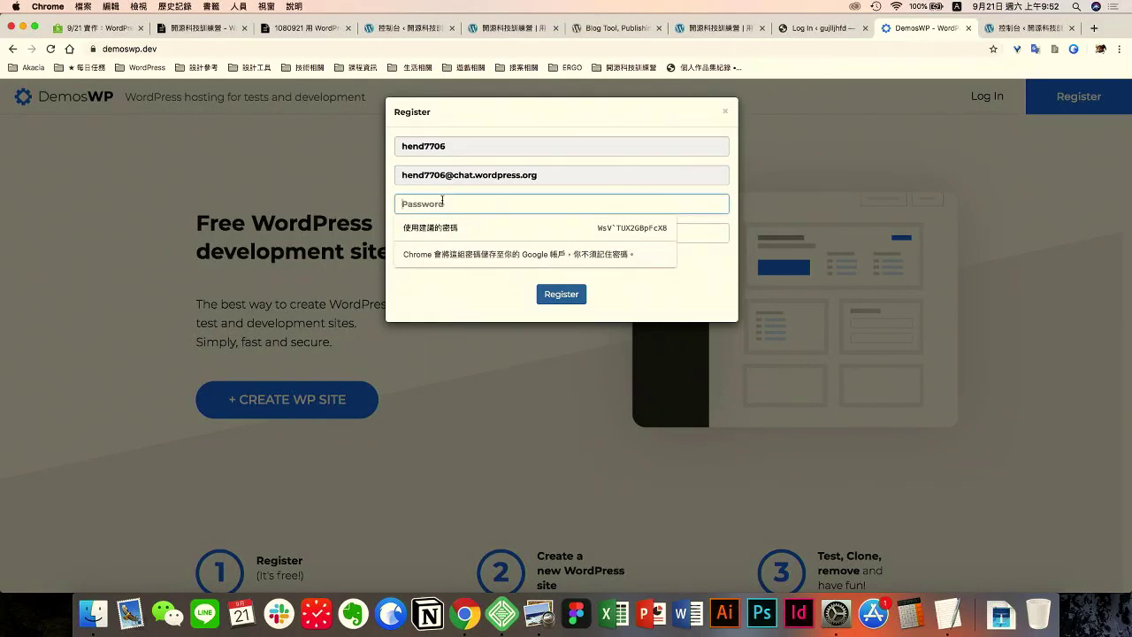
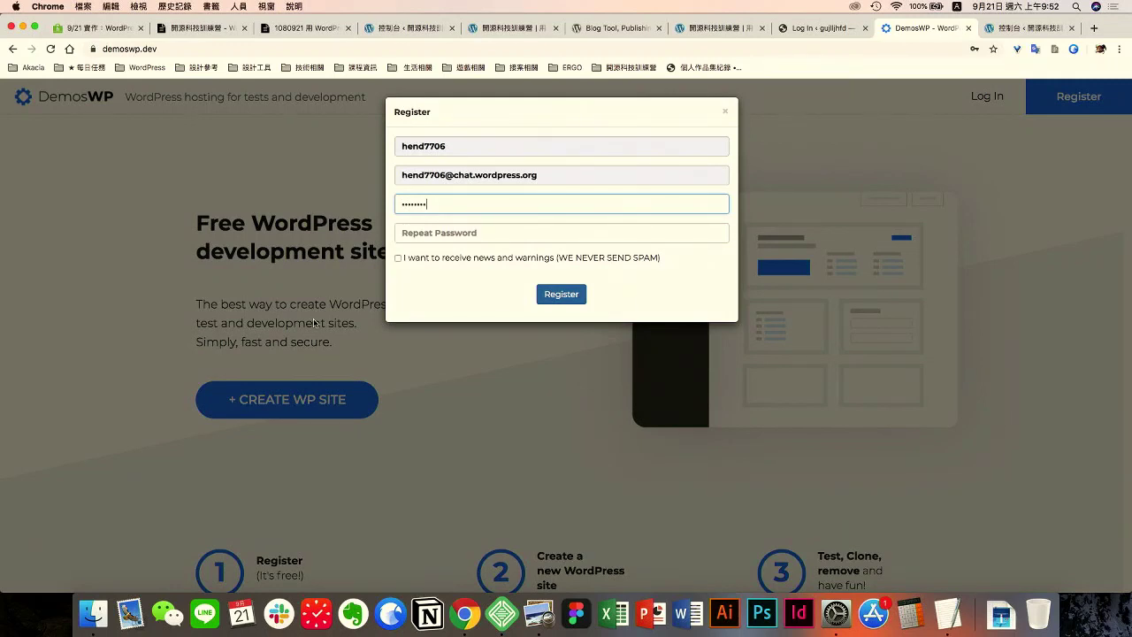
left_click(434, 240)
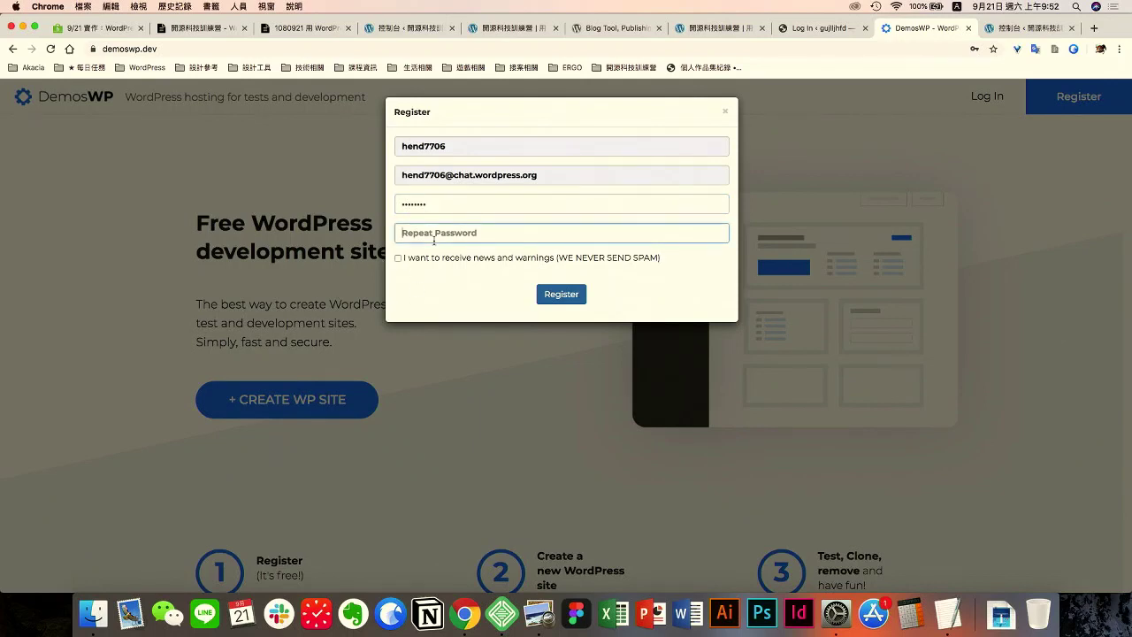
type("•••••••••")
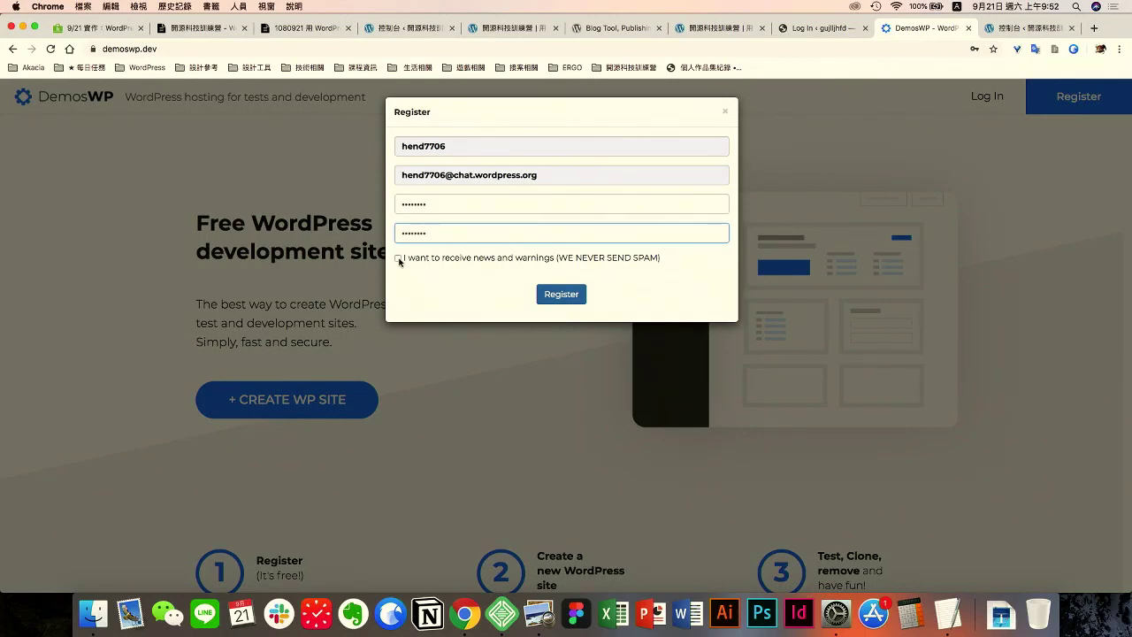
left_click(398, 259)
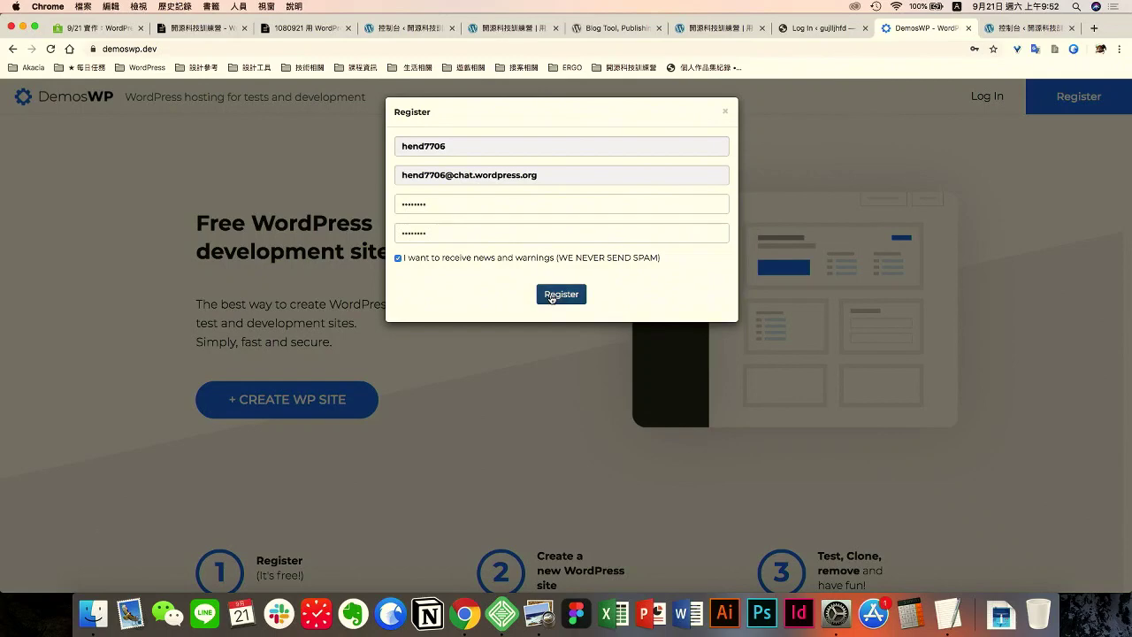
left_click(552, 296)
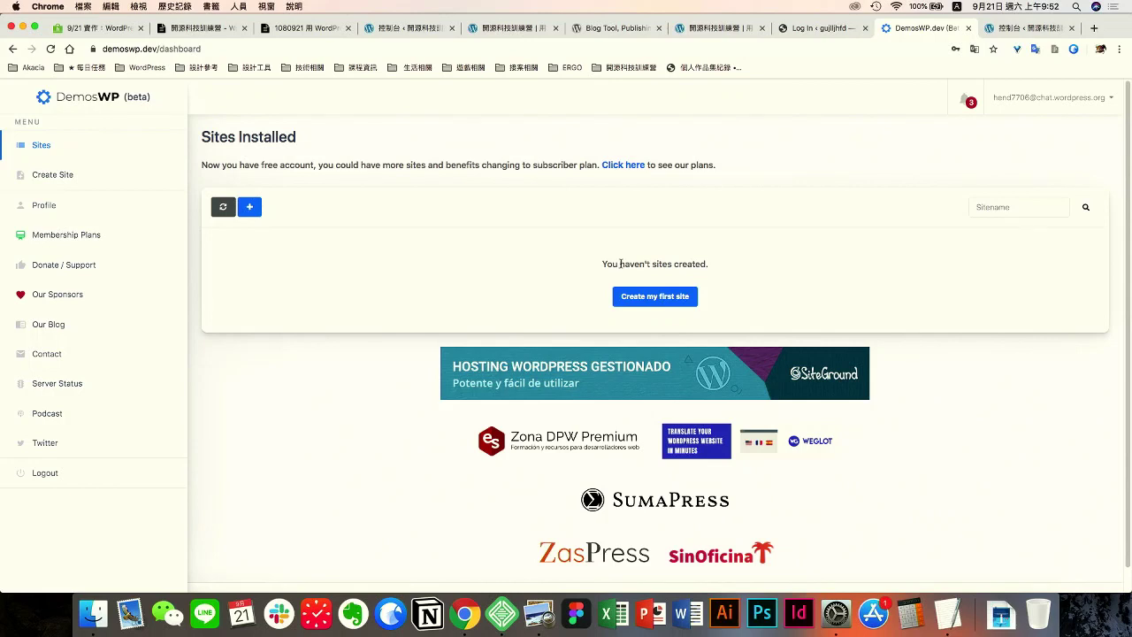
Bring up the macOS Displays settings over the empty DemosWP dashboard
left_click(835, 613)
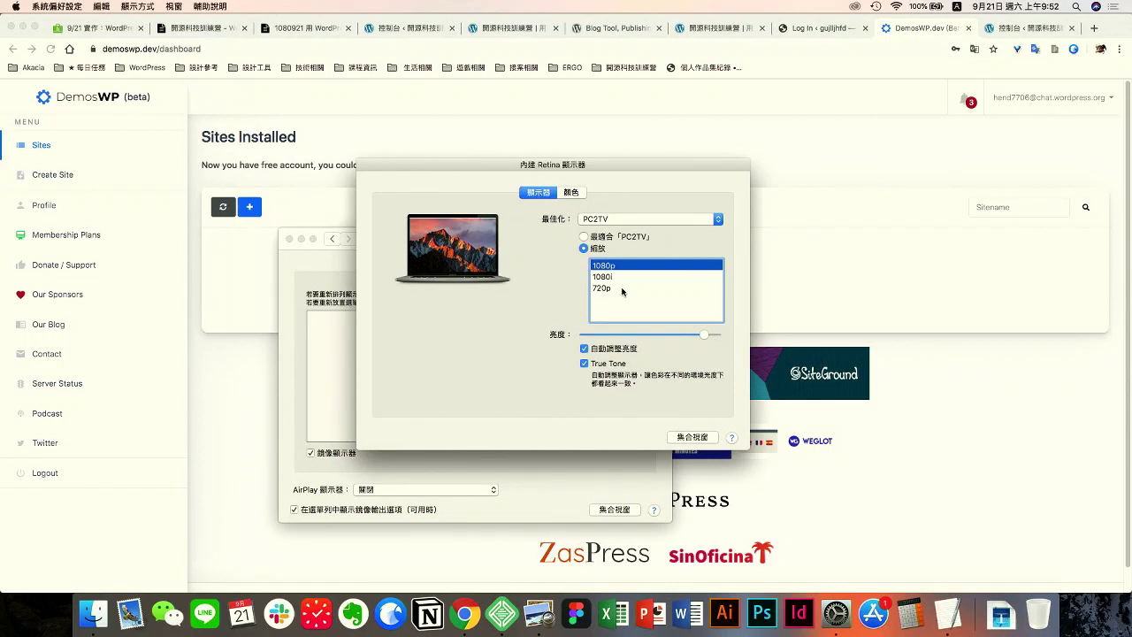
Check the PC2TV display's resolution and Optimise for options, keep PC2TV, and close Displays
left_click(305, 299)
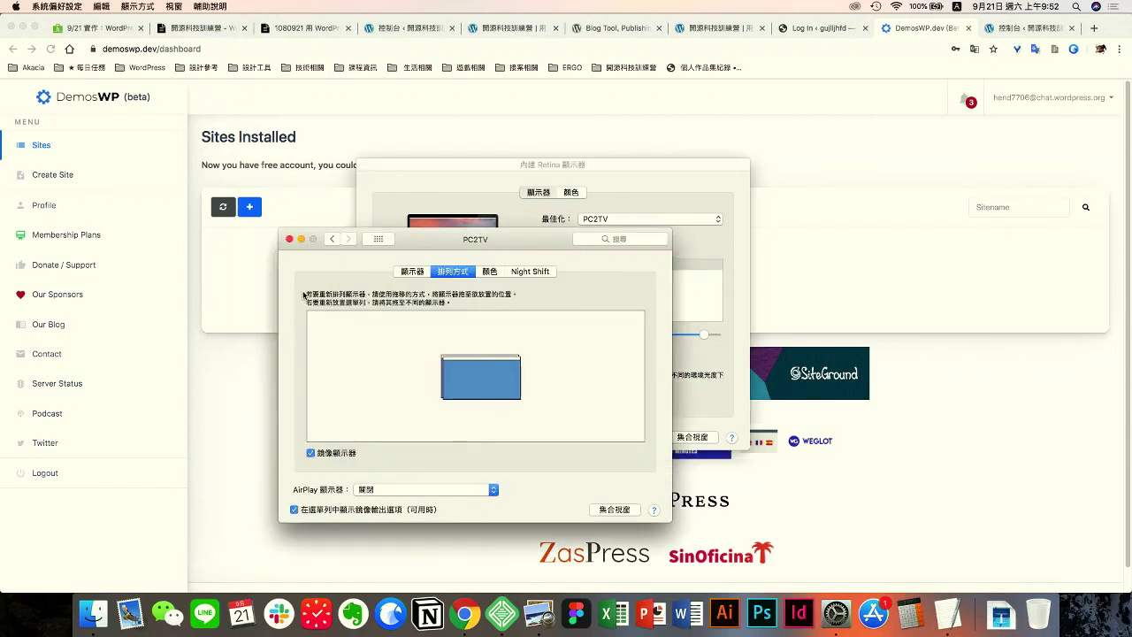
left_click(412, 274)
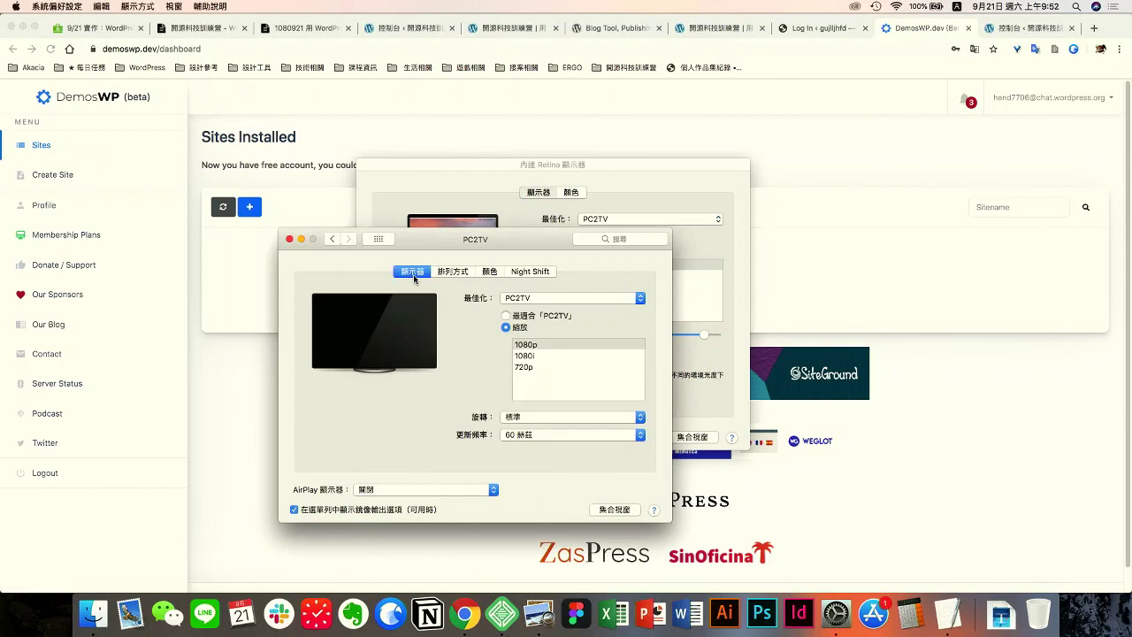
left_click(555, 298)
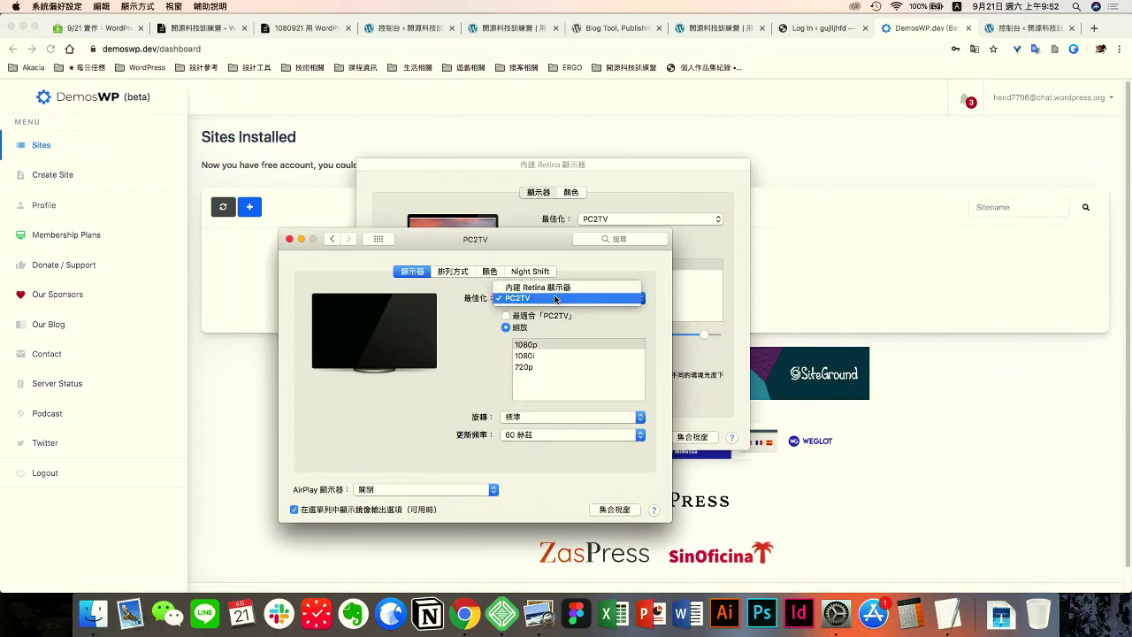
left_click(693, 257)
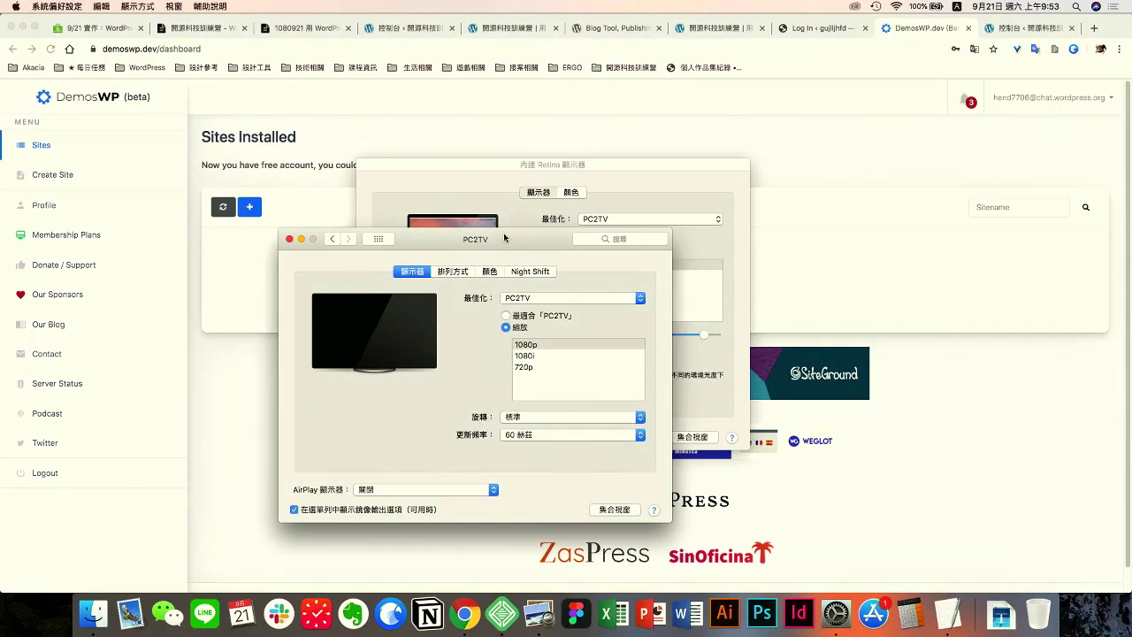
left_click(290, 239)
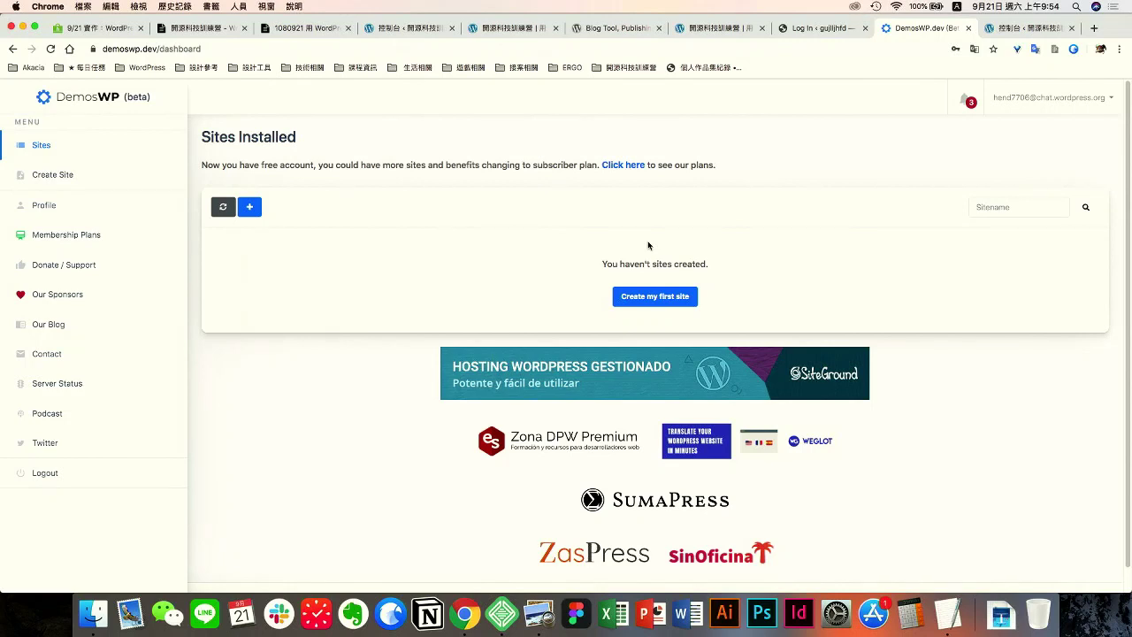
Create a new DemosWP site with sitename testyuli and site title Yuli
left_click(661, 303)
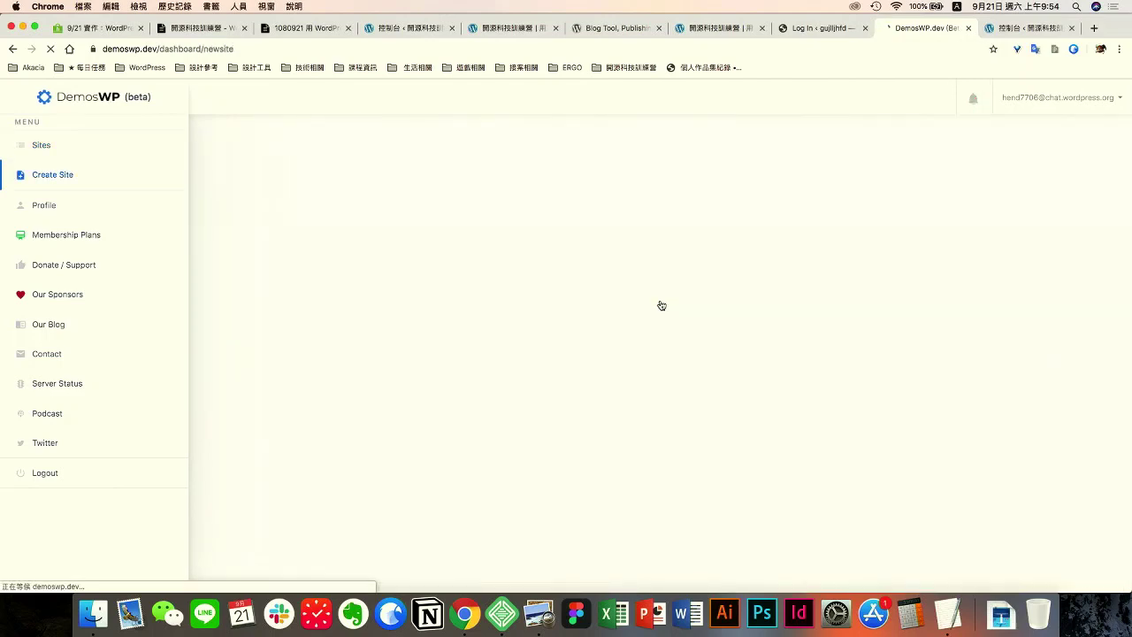
left_click(12, 53)
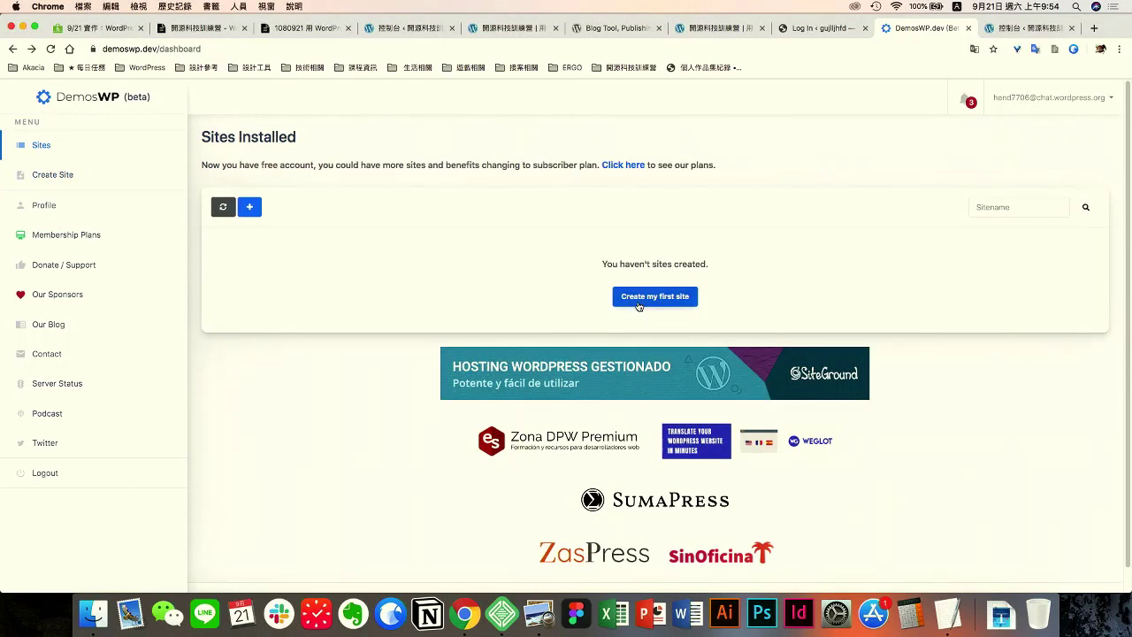
left_click(638, 306)
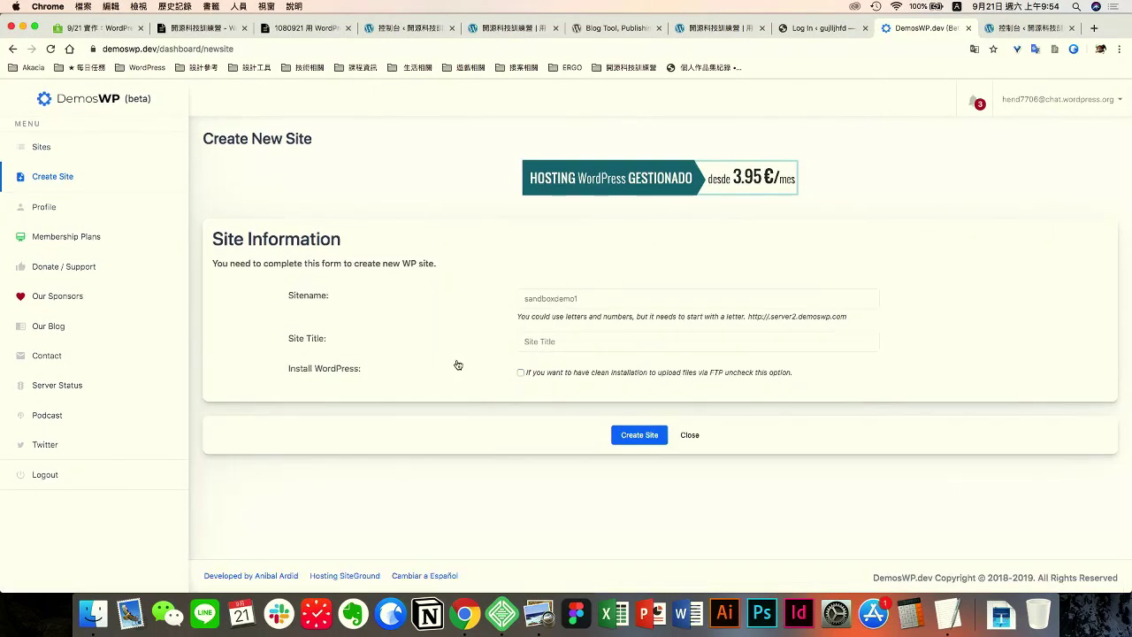
left_click(592, 298)
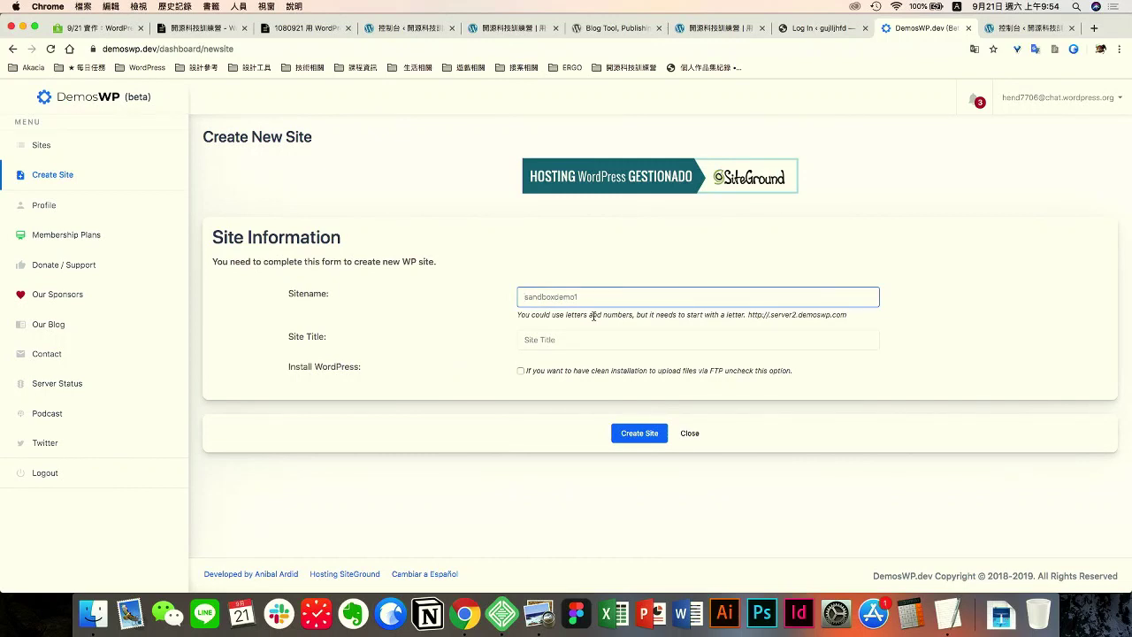
type("tes")
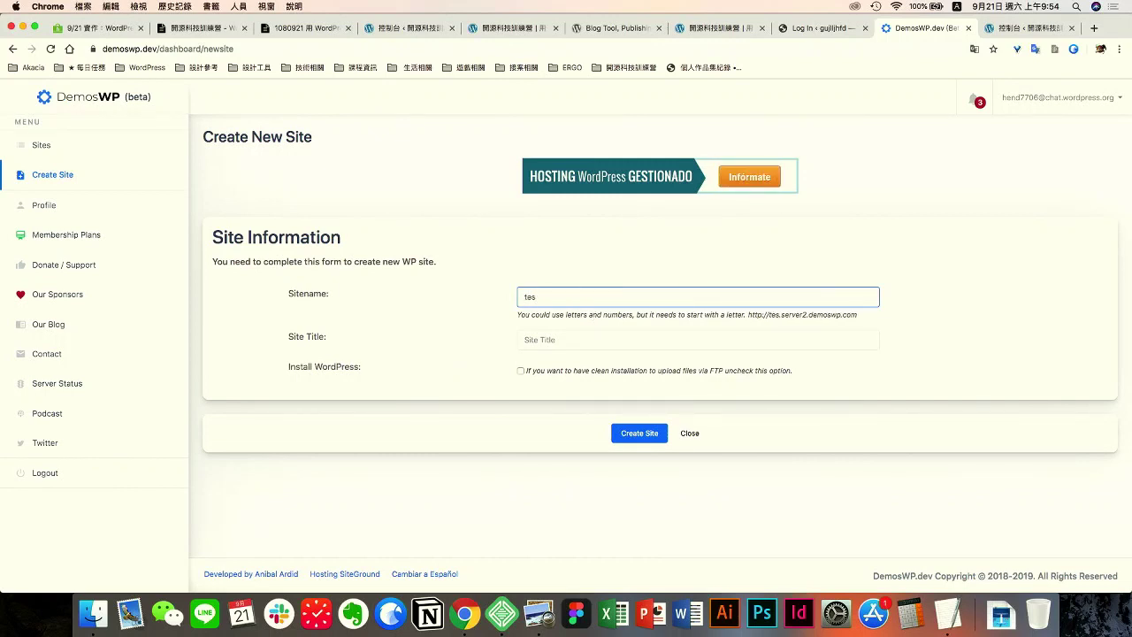
type("tyuli")
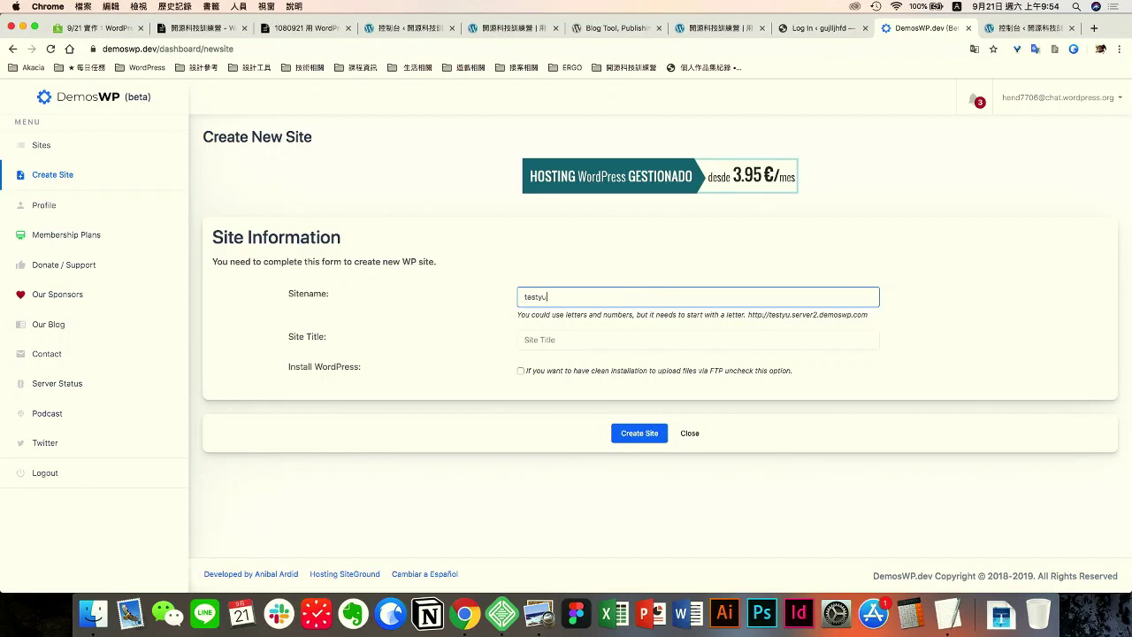
left_click(558, 337)
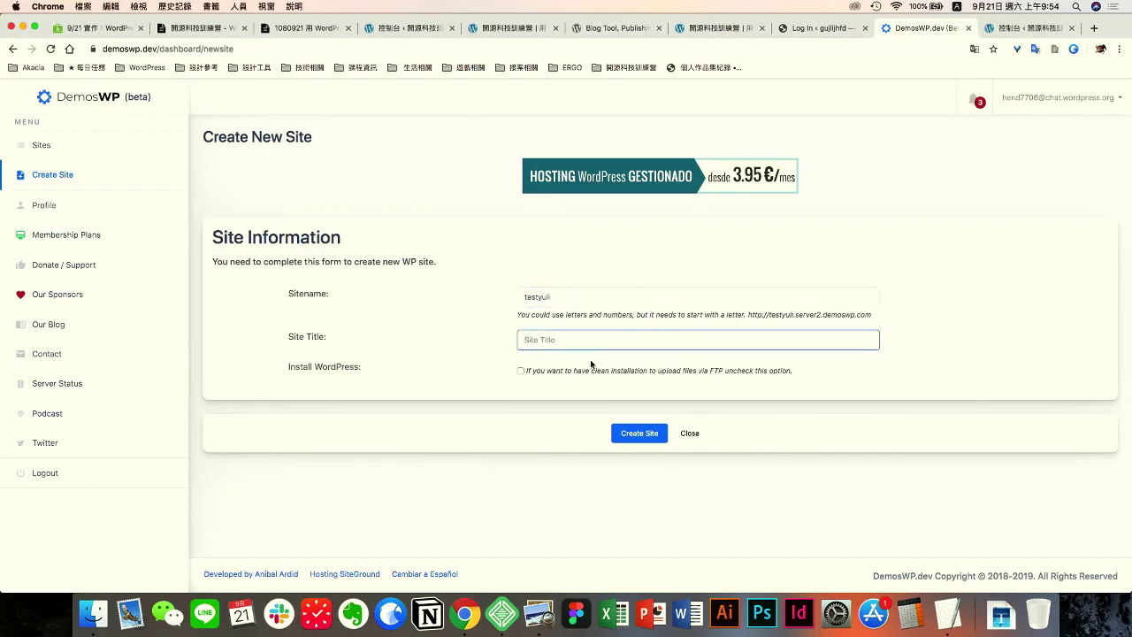
type("Yul")
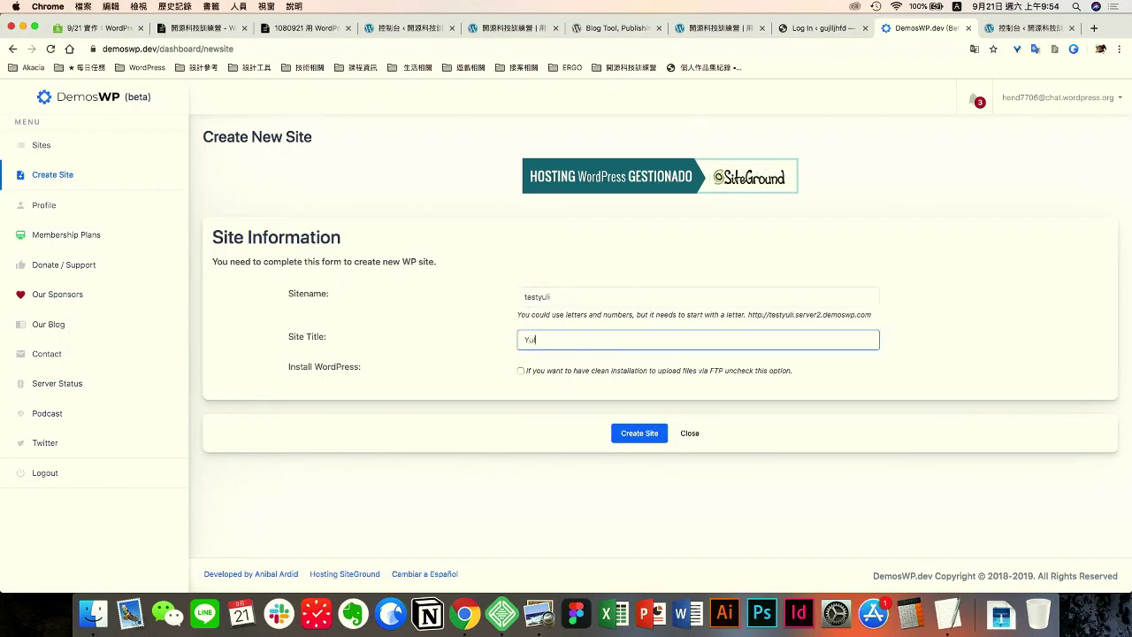
type("i")
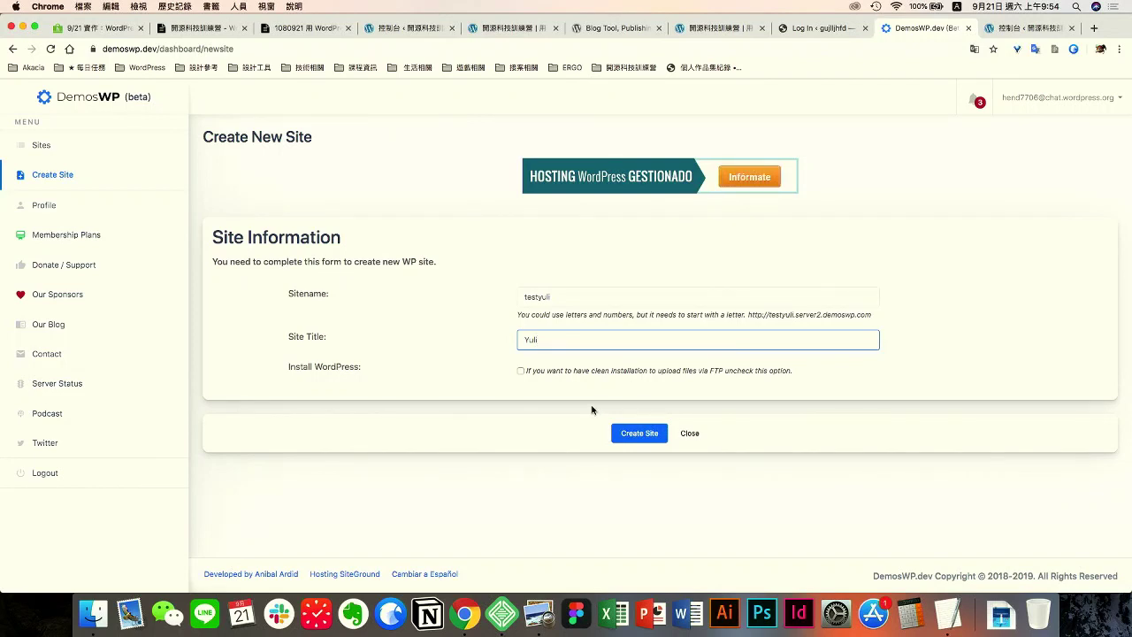
left_click(633, 433)
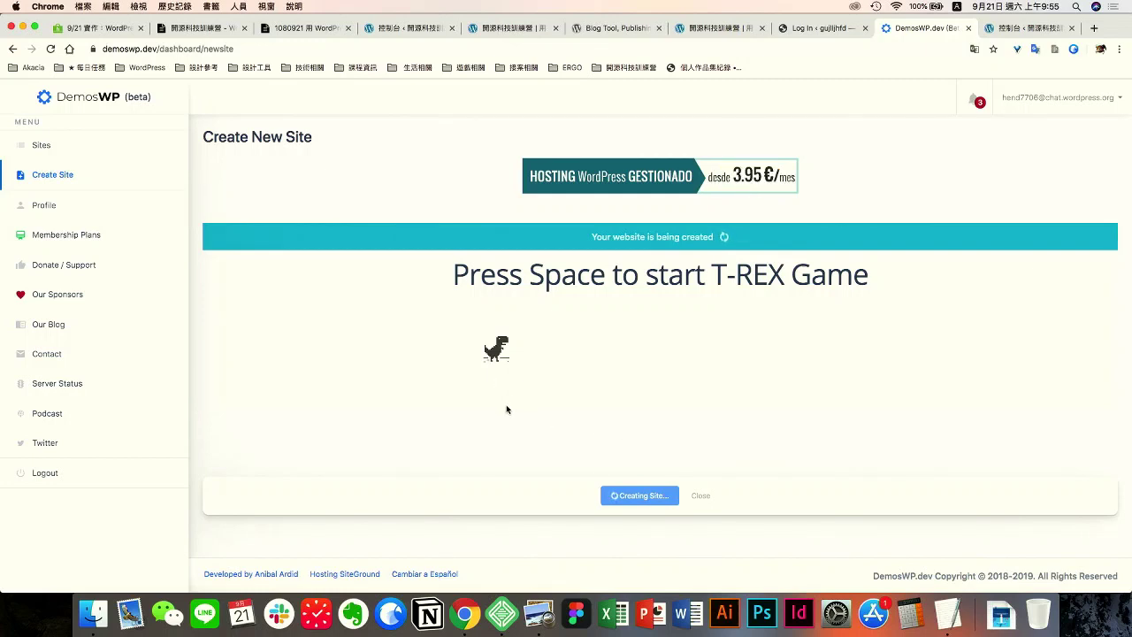
Play the T-REX game with Space while the testyuli site is being created
key("space")
key("space")
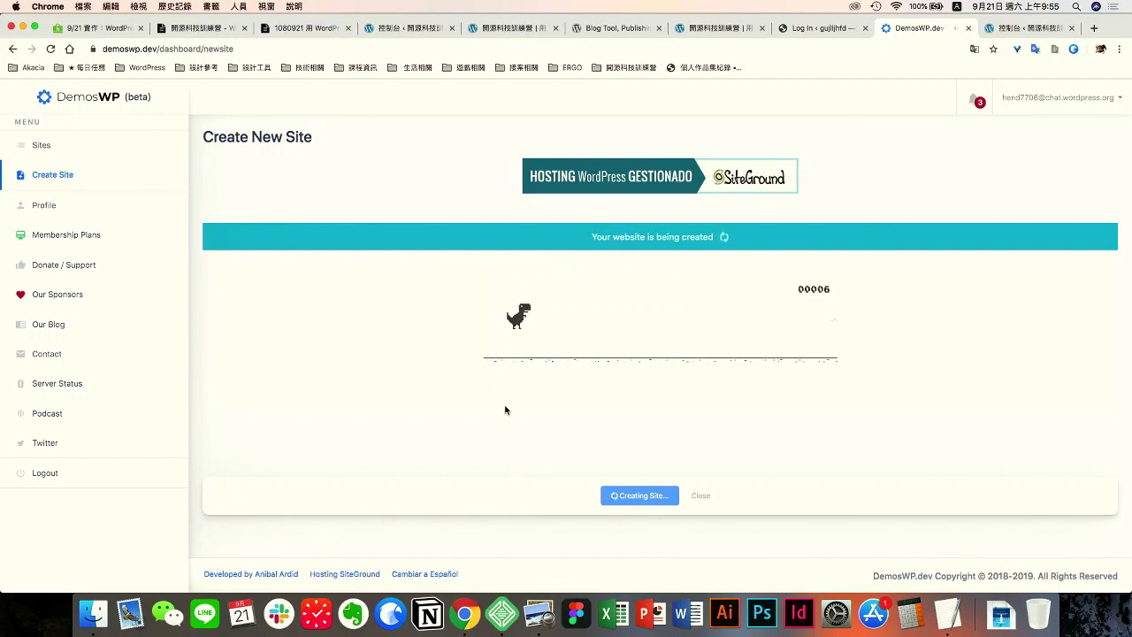
key("space")
key("space")
key("space")
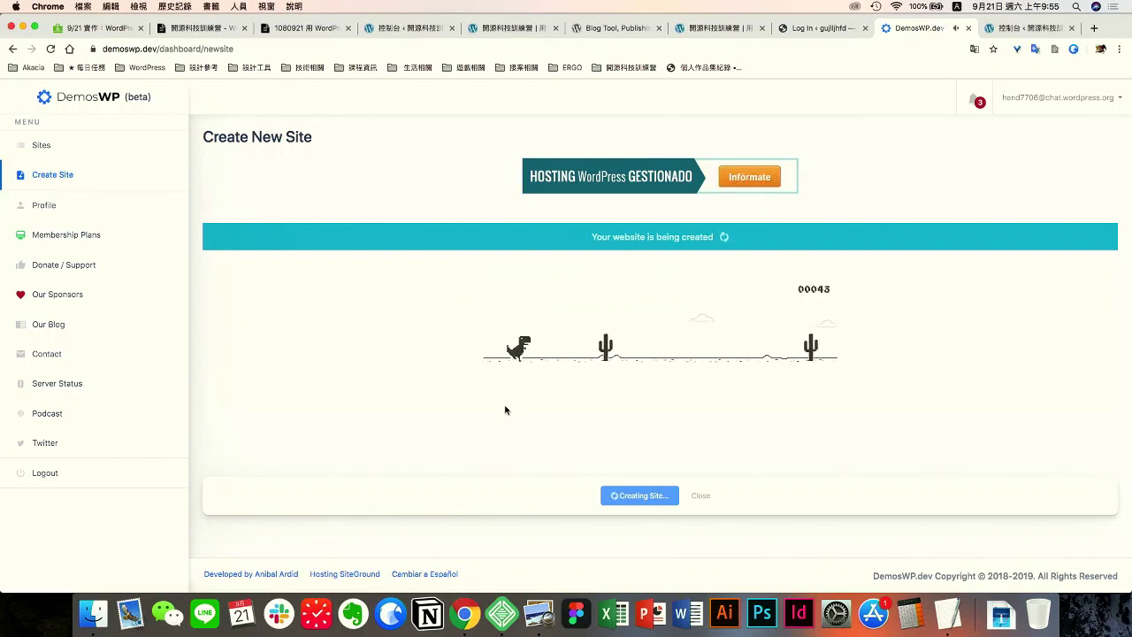
key("space")
key("space")
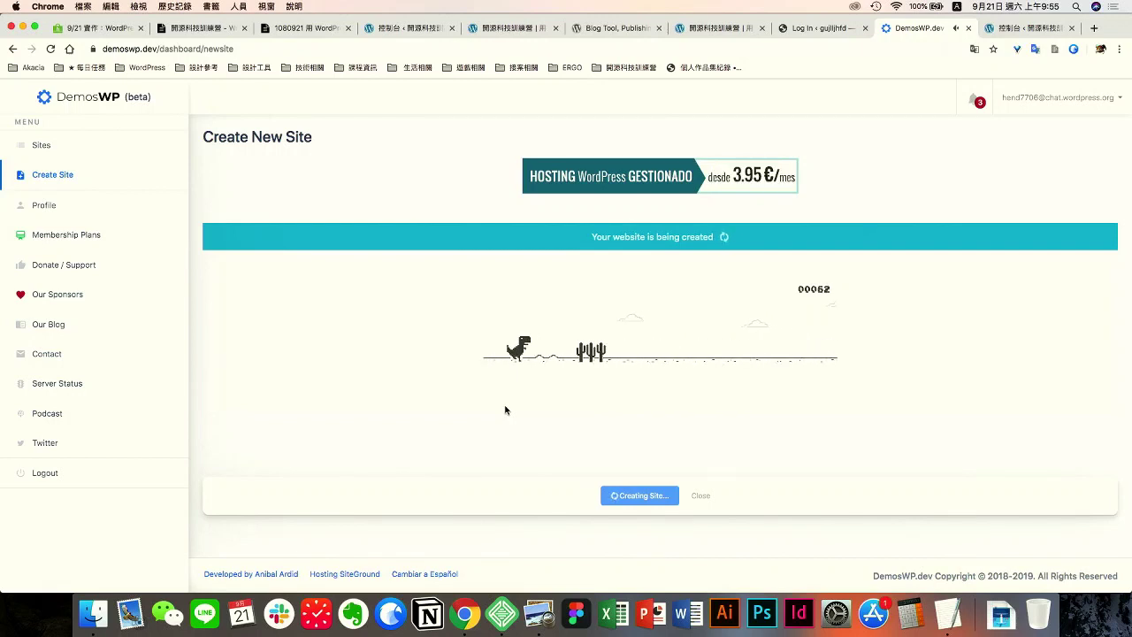
key("space")
key("space")
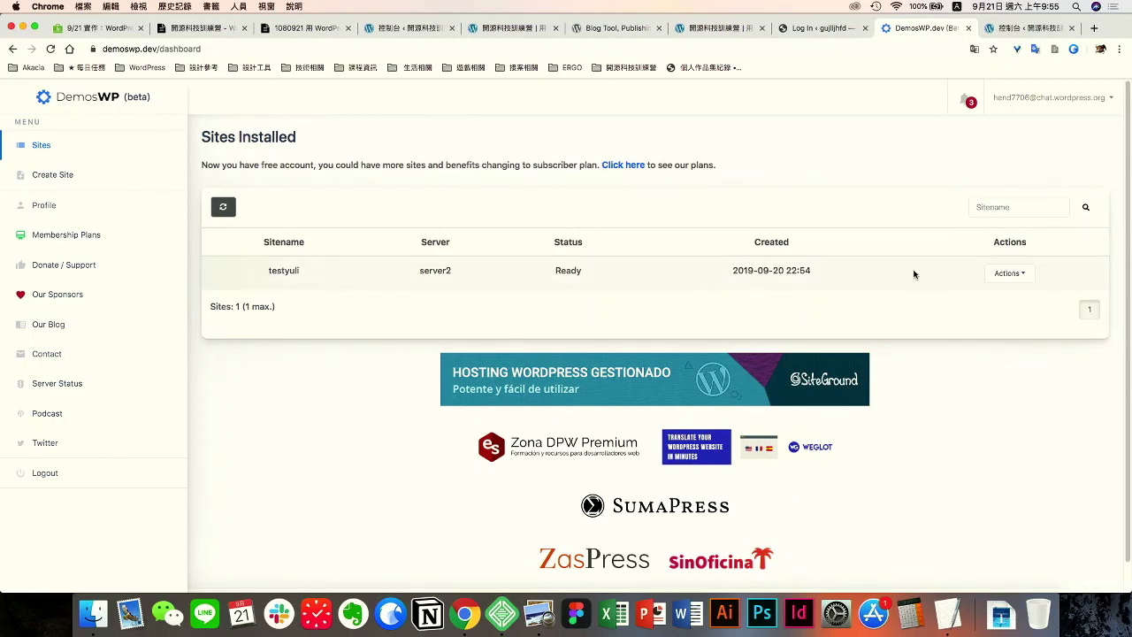
Try testyuli's Open Homepage and Open WP-Admin actions, closing the 404 admin tab
left_click(993, 278)
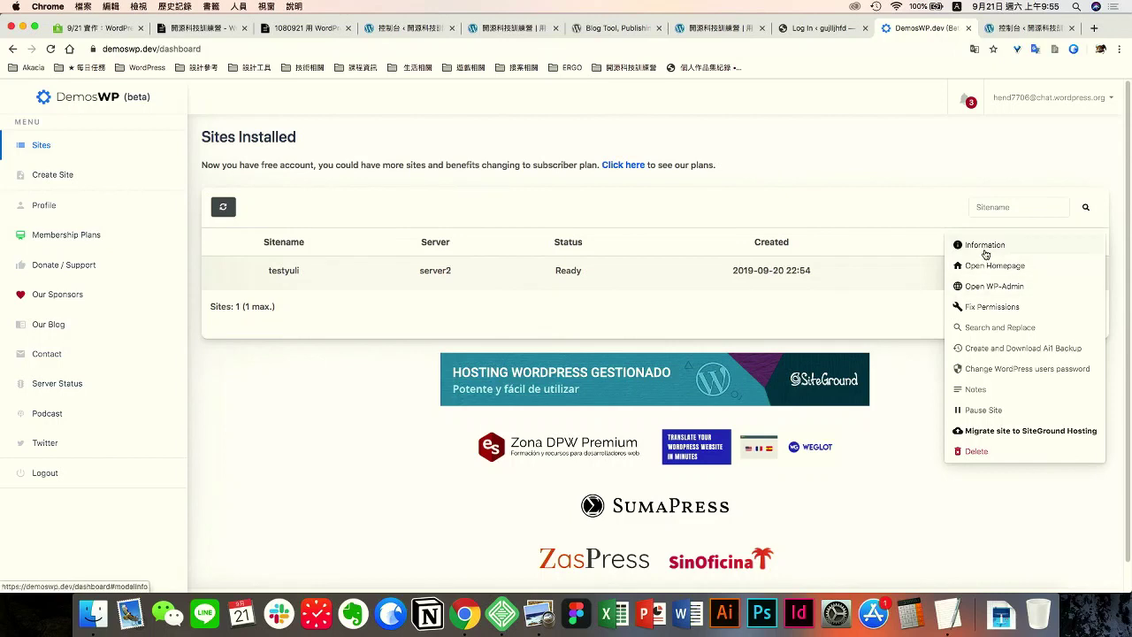
left_click(986, 270)
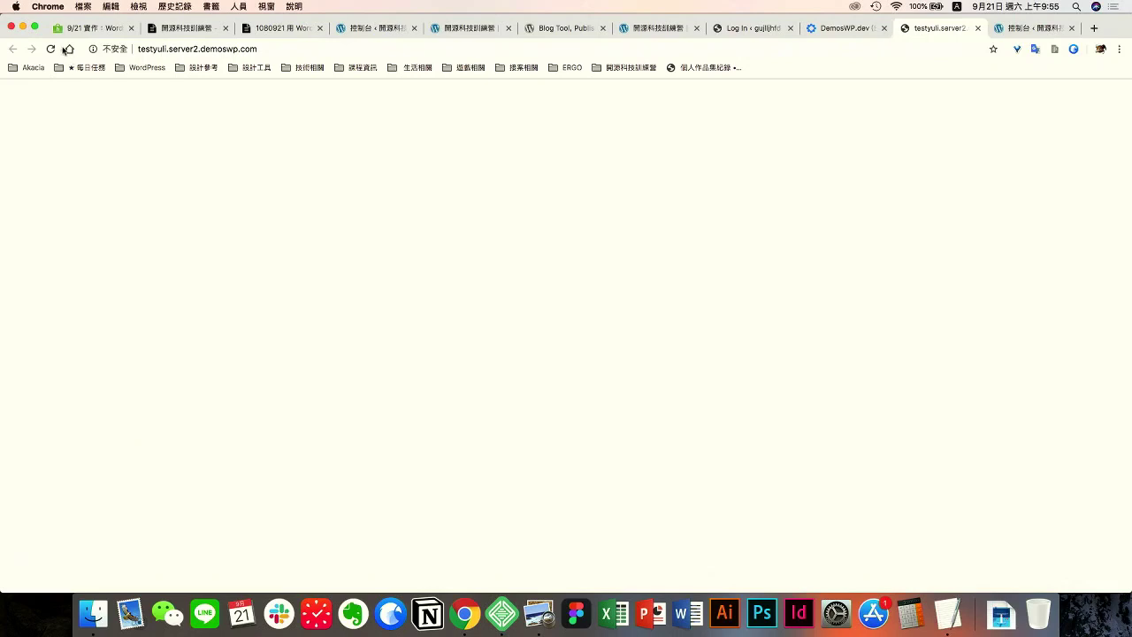
left_click(850, 29)
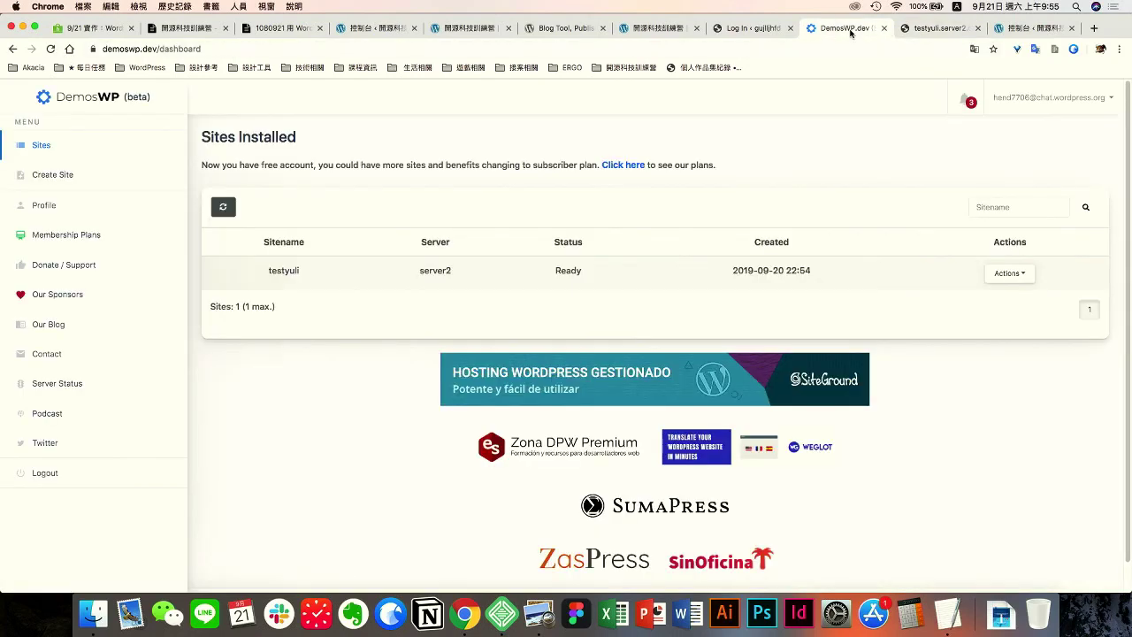
left_click(1010, 272)
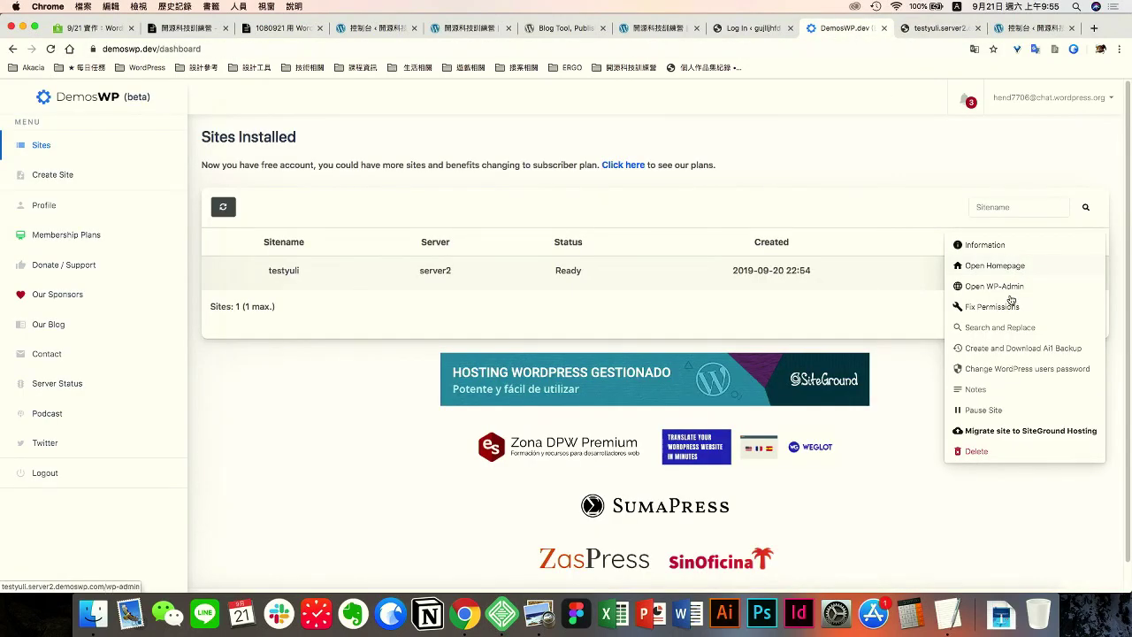
left_click(1009, 290)
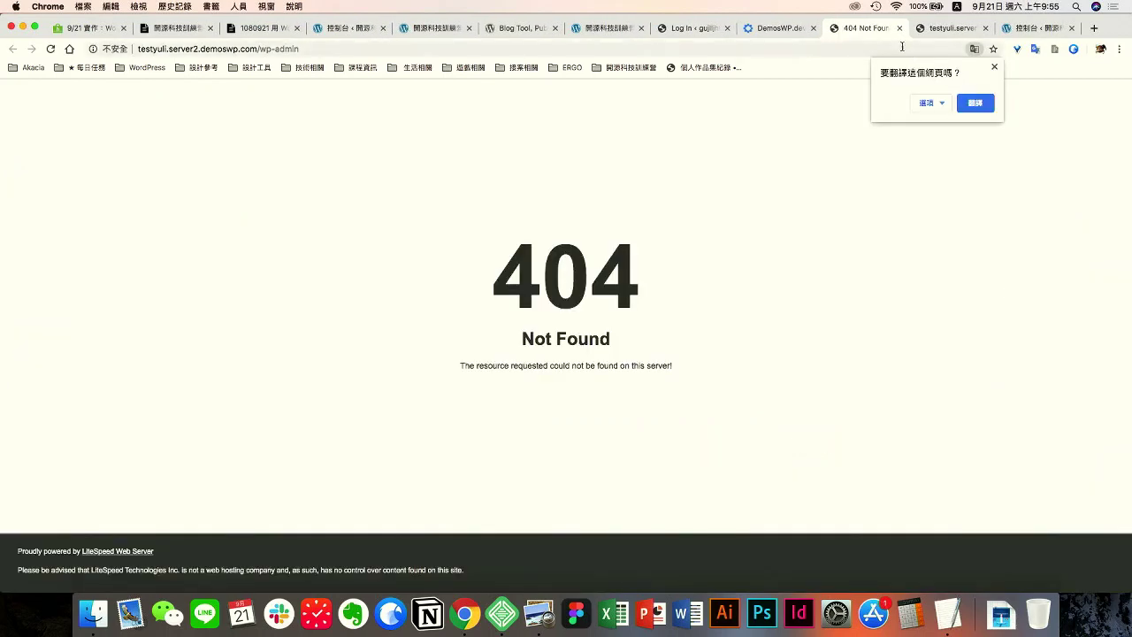
left_click(900, 28)
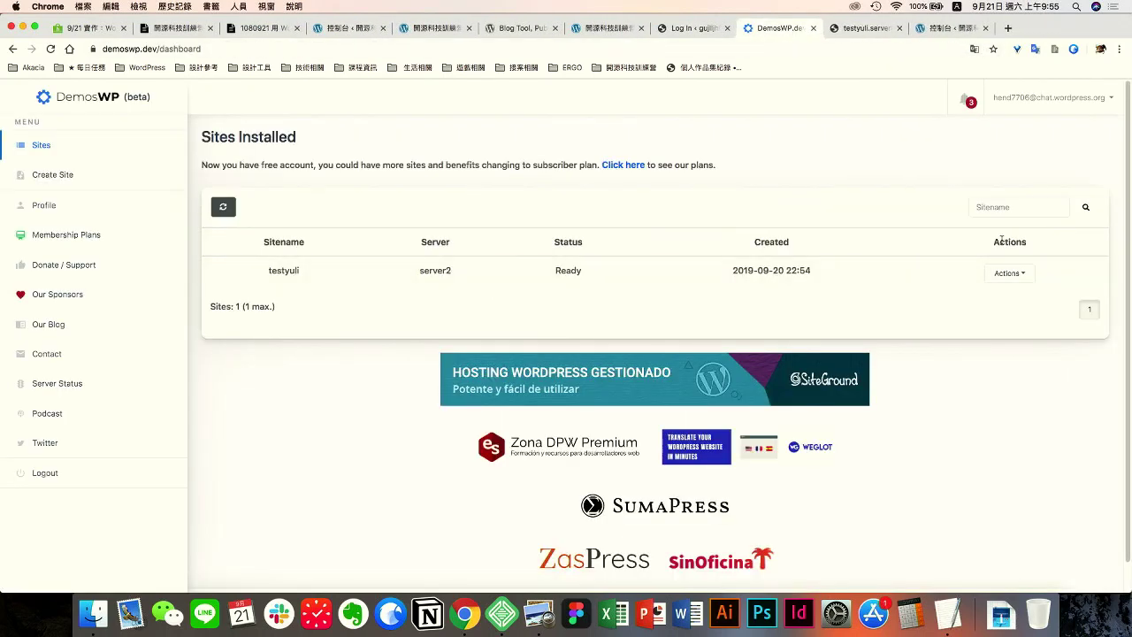
Close the blank homepage, cancel Fix Permissions, then reopen testyuli's homepage in a new tab
left_click(1010, 273)
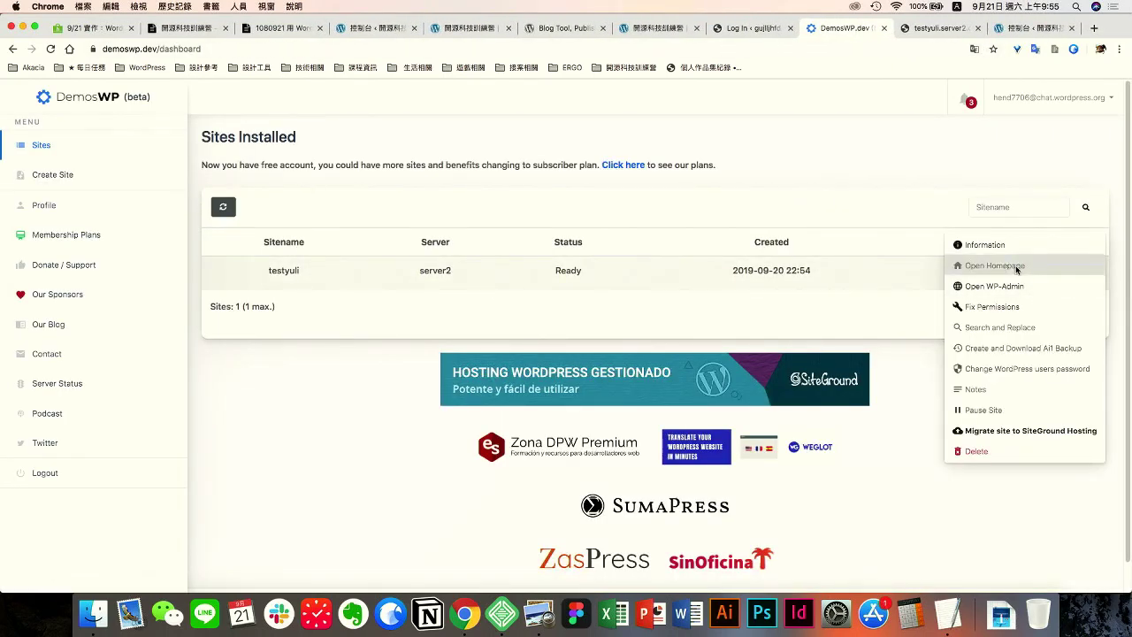
left_click(994, 265)
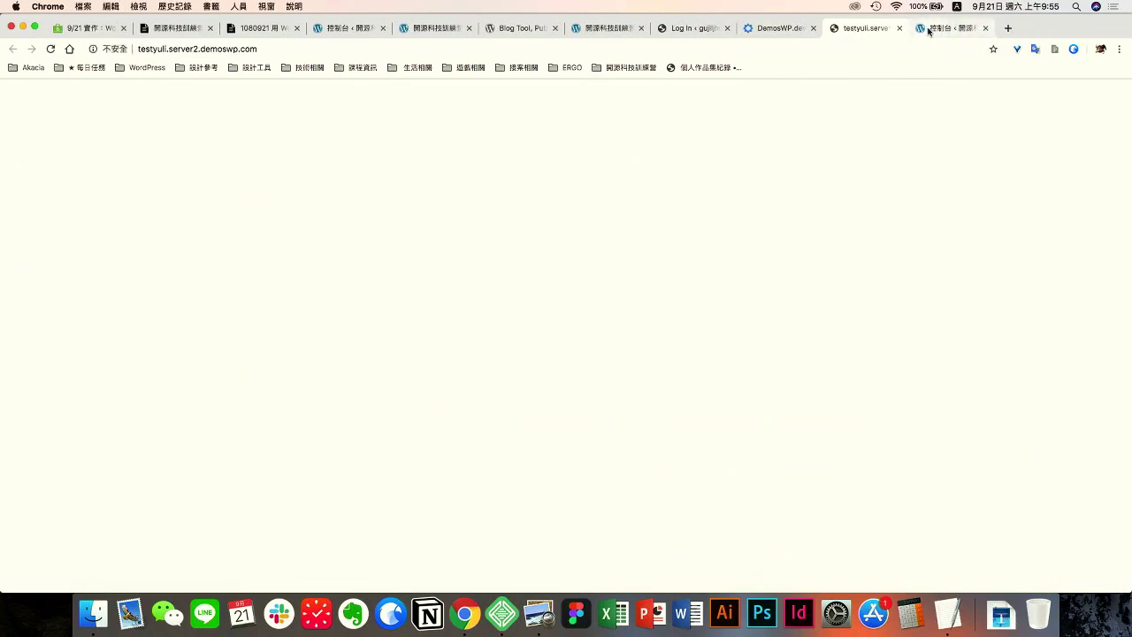
left_click(900, 28)
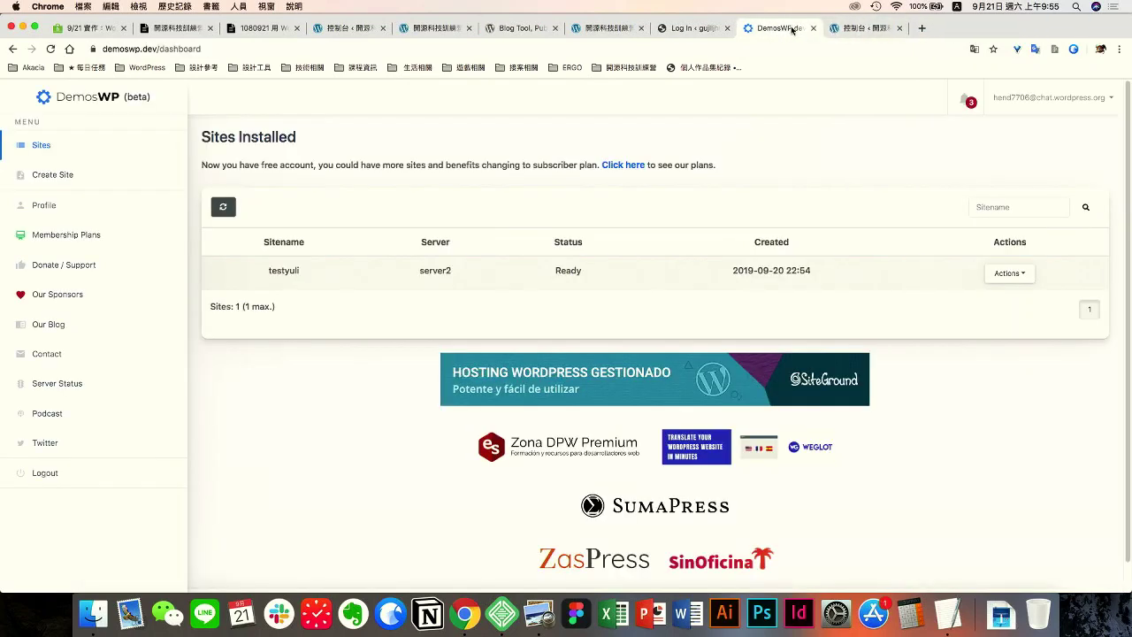
left_click(1011, 273)
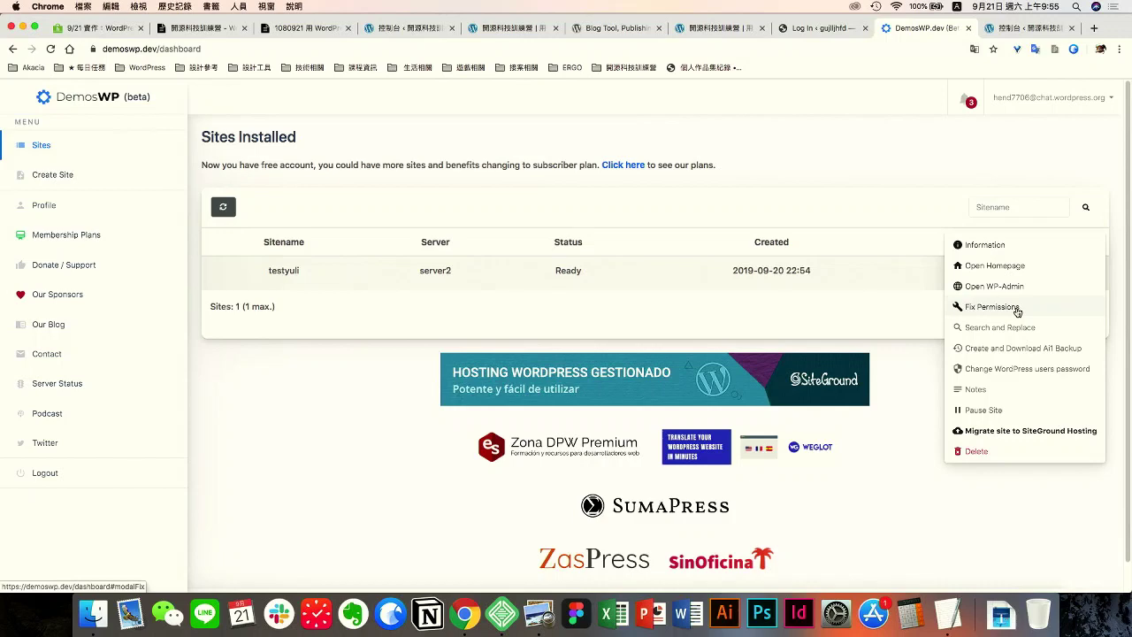
left_click(1016, 307)
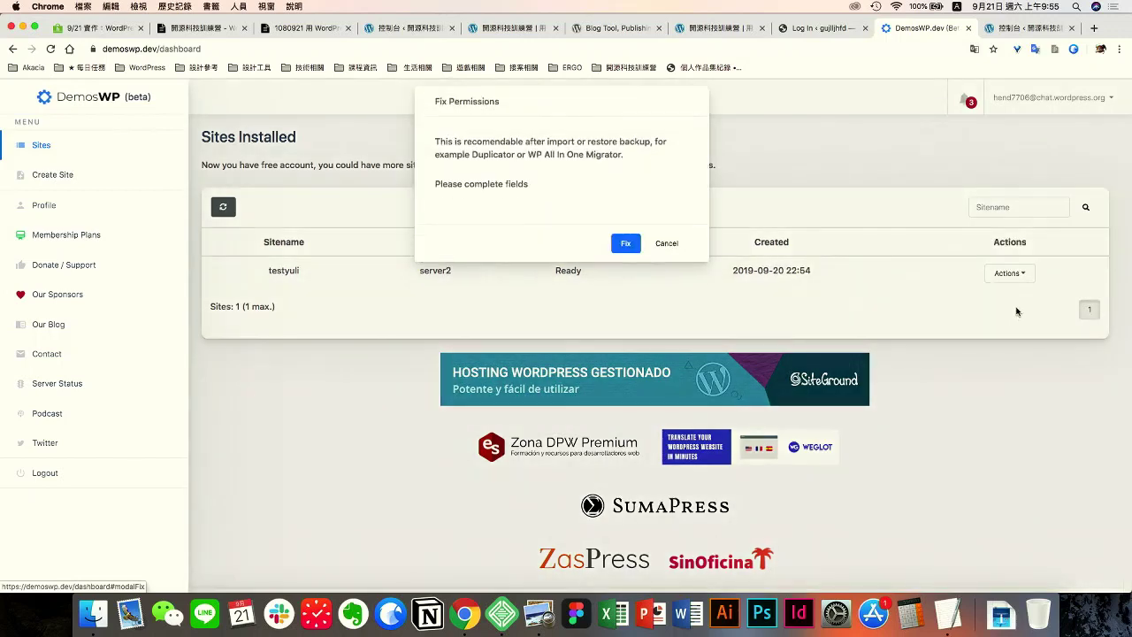
left_click(668, 258)
left_click(1015, 275)
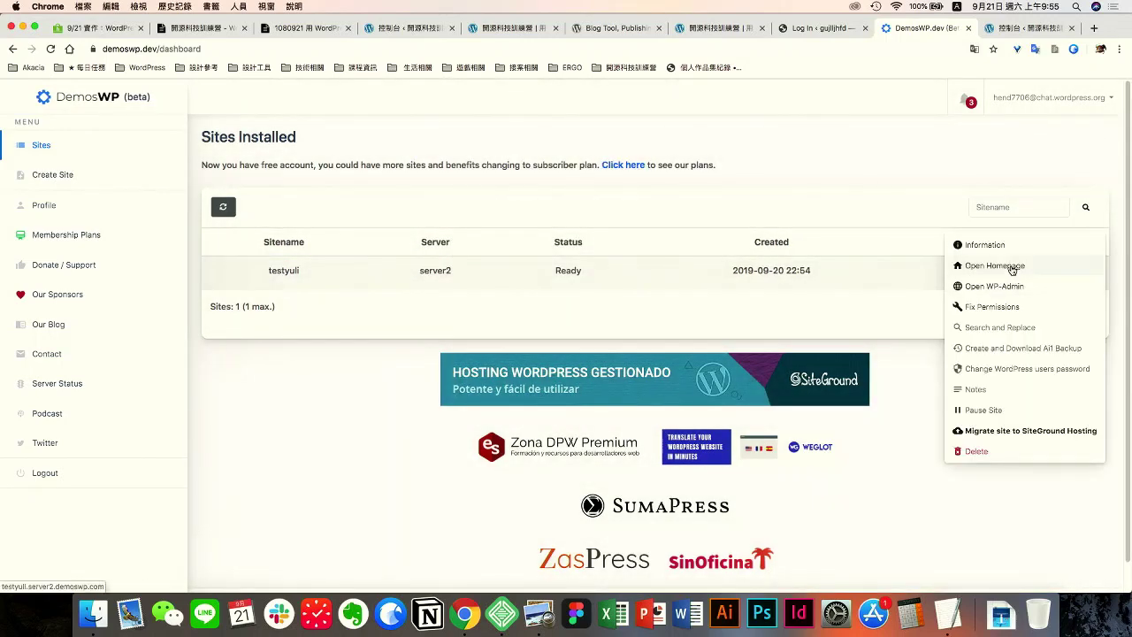
left_click(1013, 267)
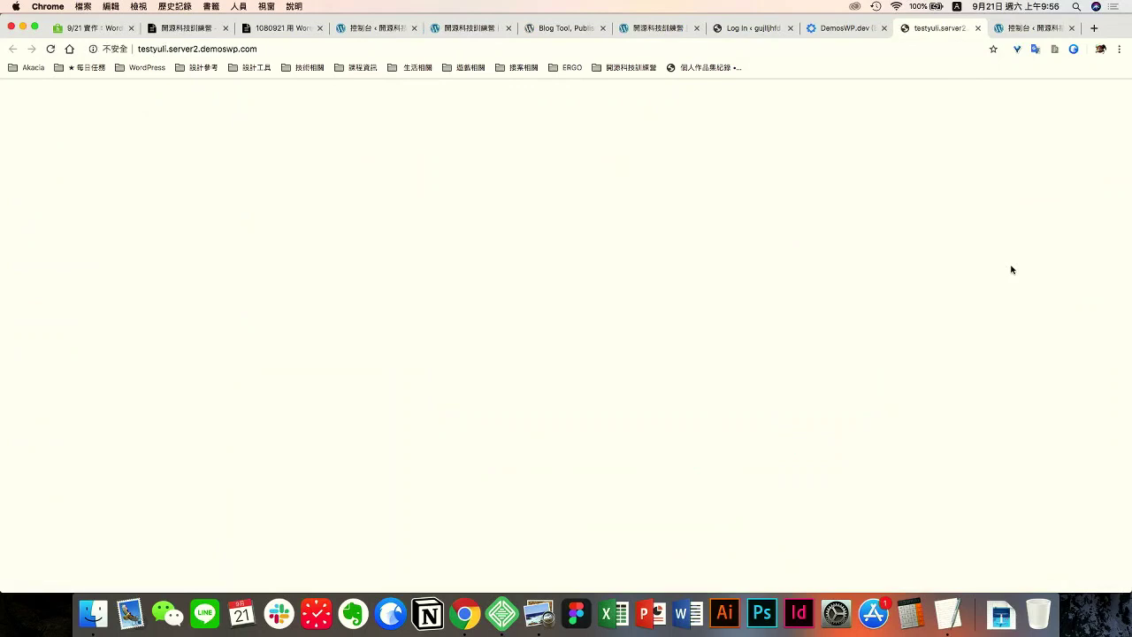
Run Fix Permissions on the testyuli site
left_click(845, 28)
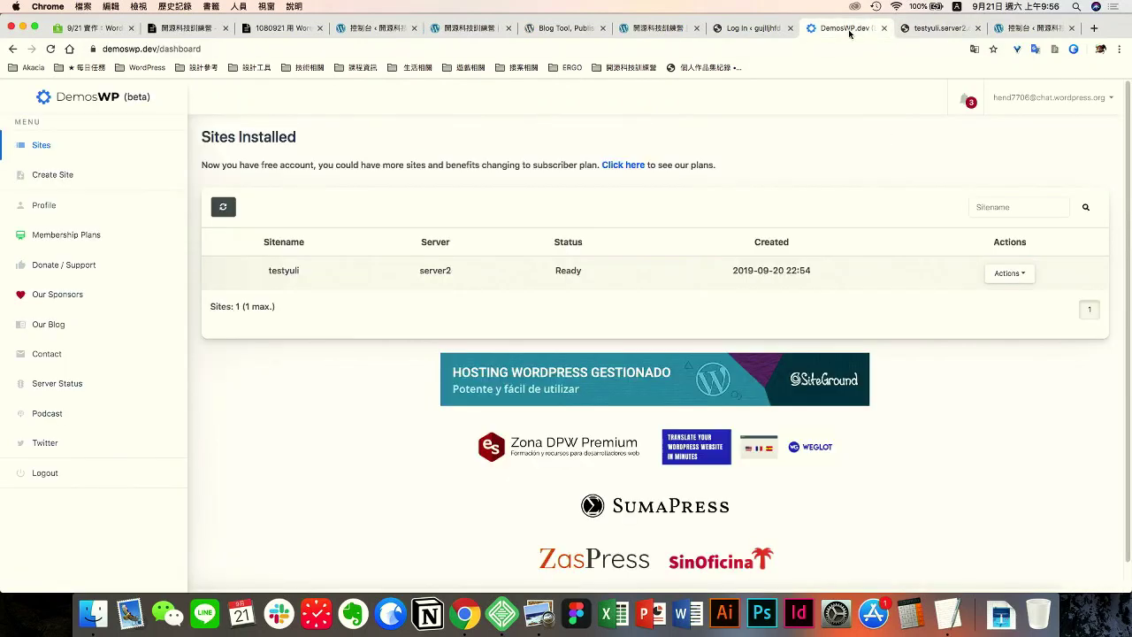
left_click(1008, 272)
left_click(1014, 304)
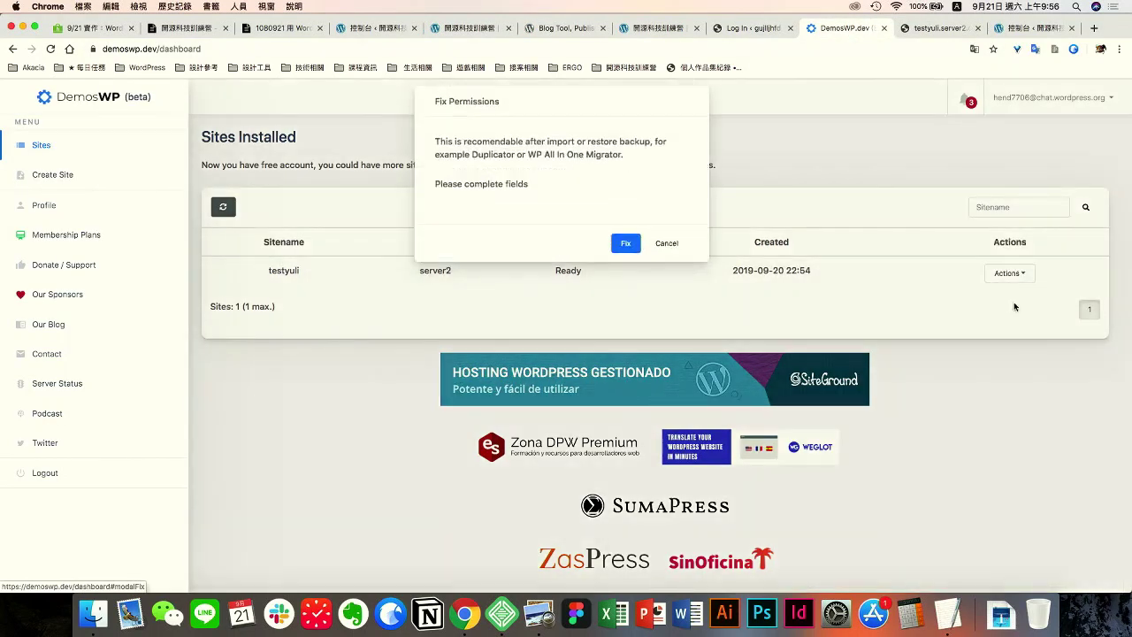
left_click(627, 255)
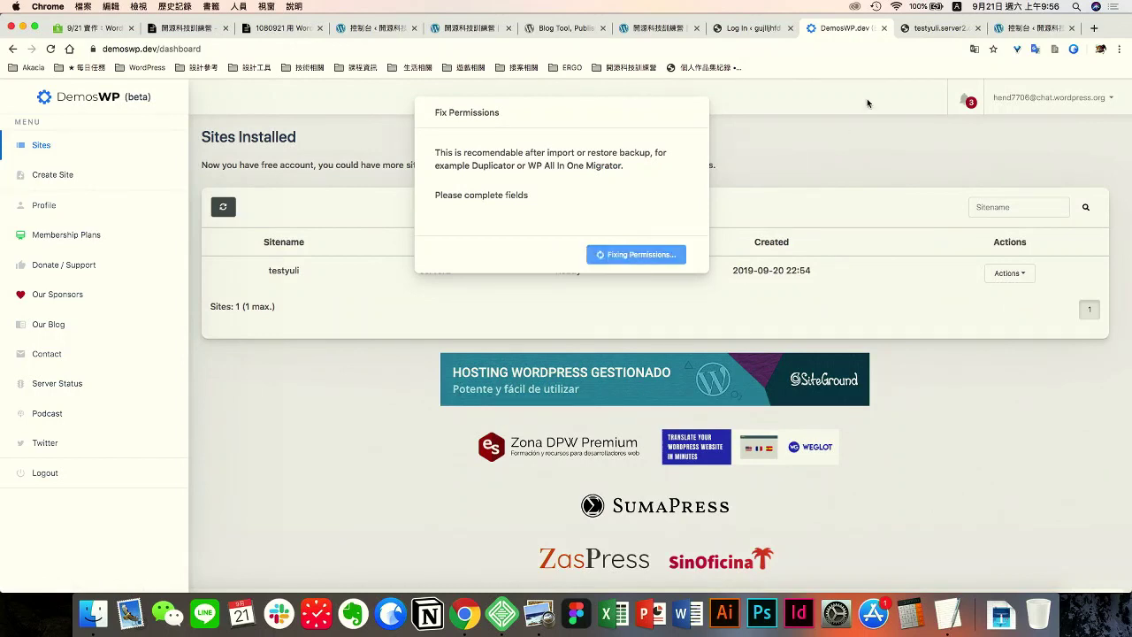
Reload the testyuli homepage, find it still blank, and close it
left_click(936, 32)
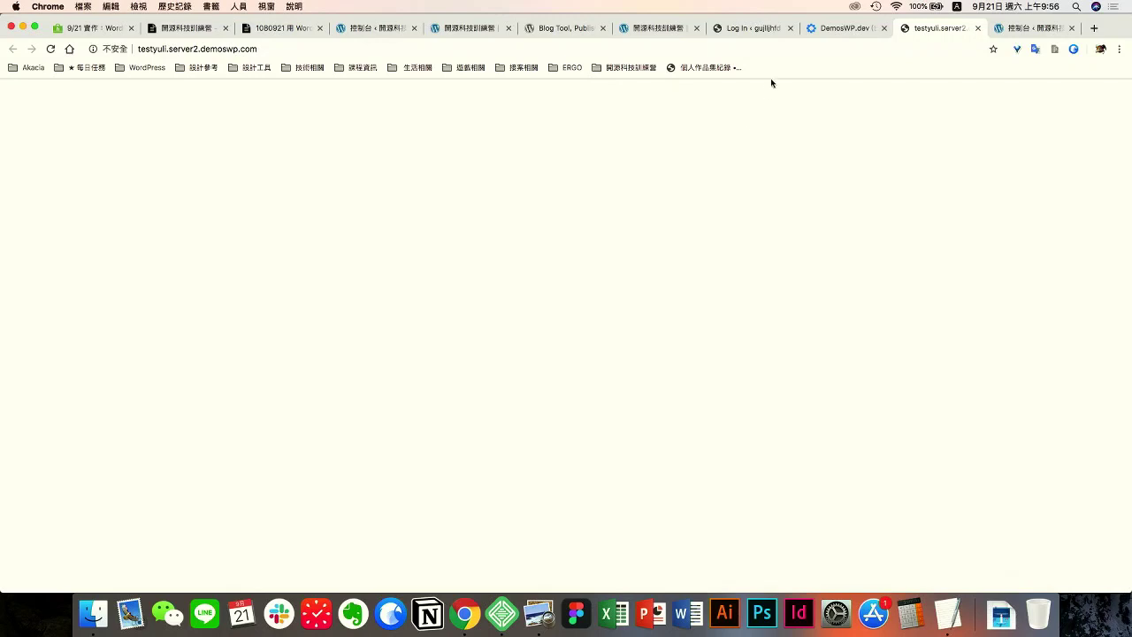
left_click(749, 30)
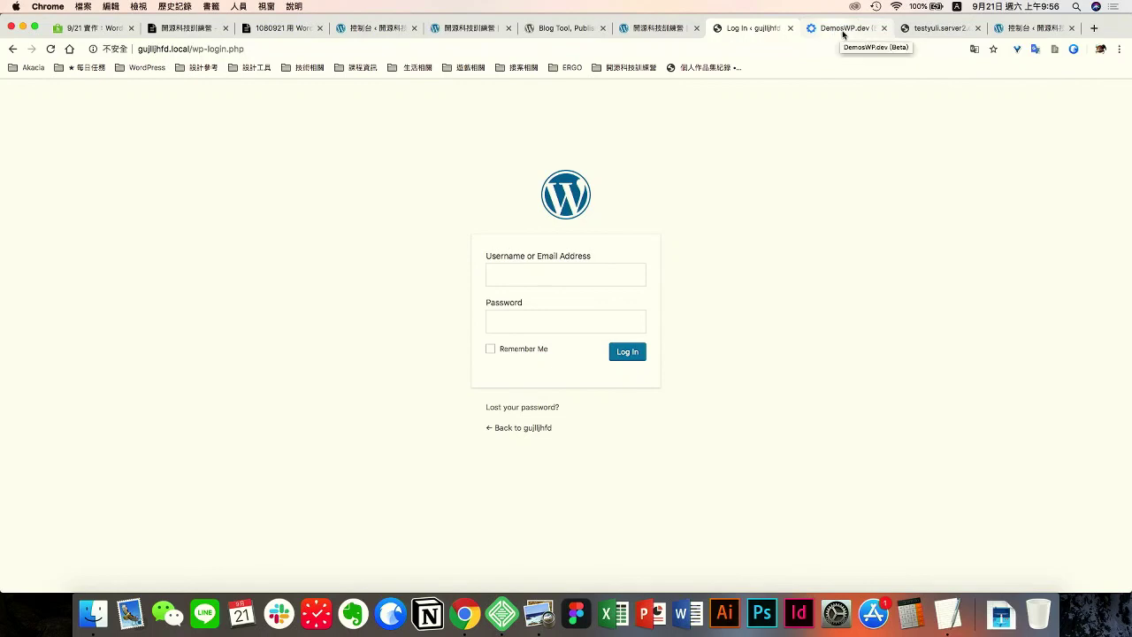
left_click(836, 32)
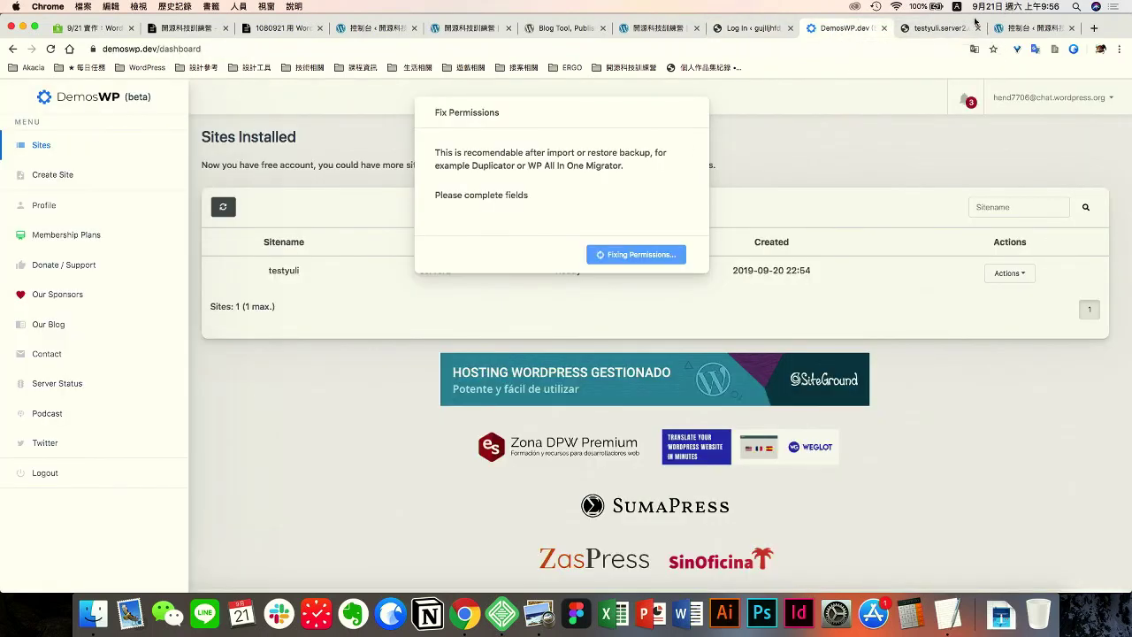
left_click(938, 27)
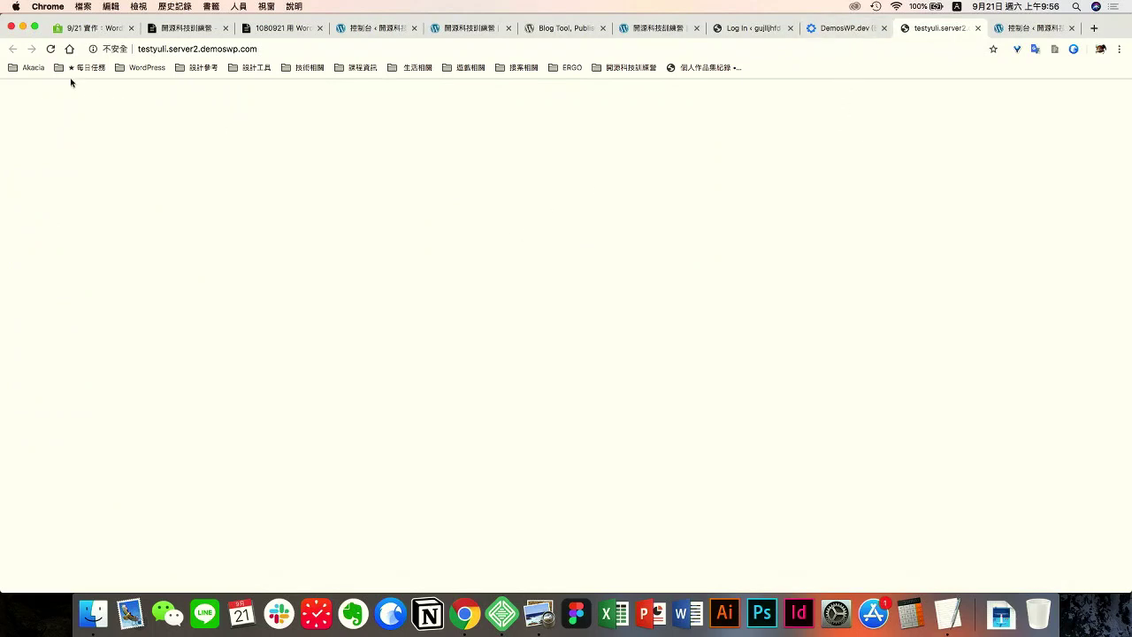
left_click(50, 48)
left_click(978, 28)
left_click(745, 28)
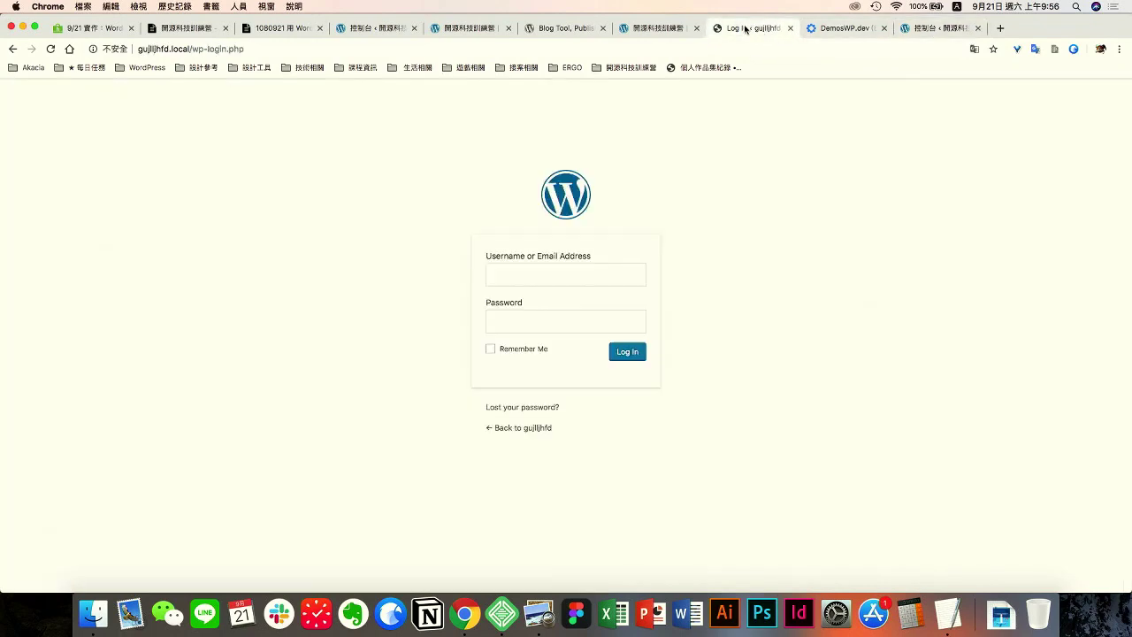
left_click(882, 34)
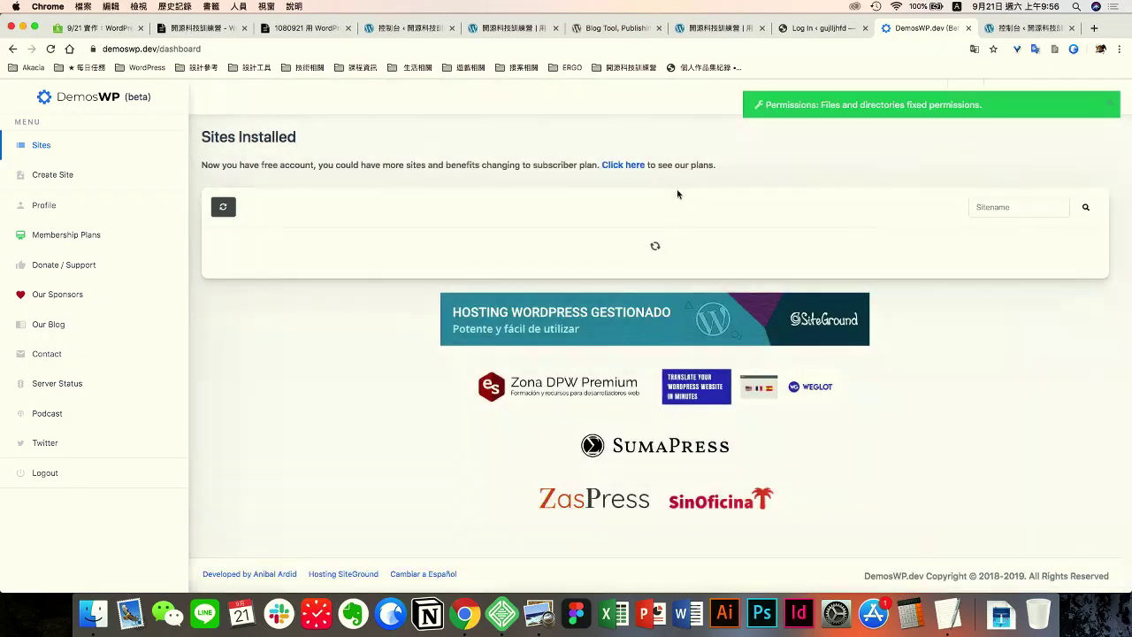
Reopen and reload the still-blank testyuli homepage, then start a new empty tab
left_click(1009, 273)
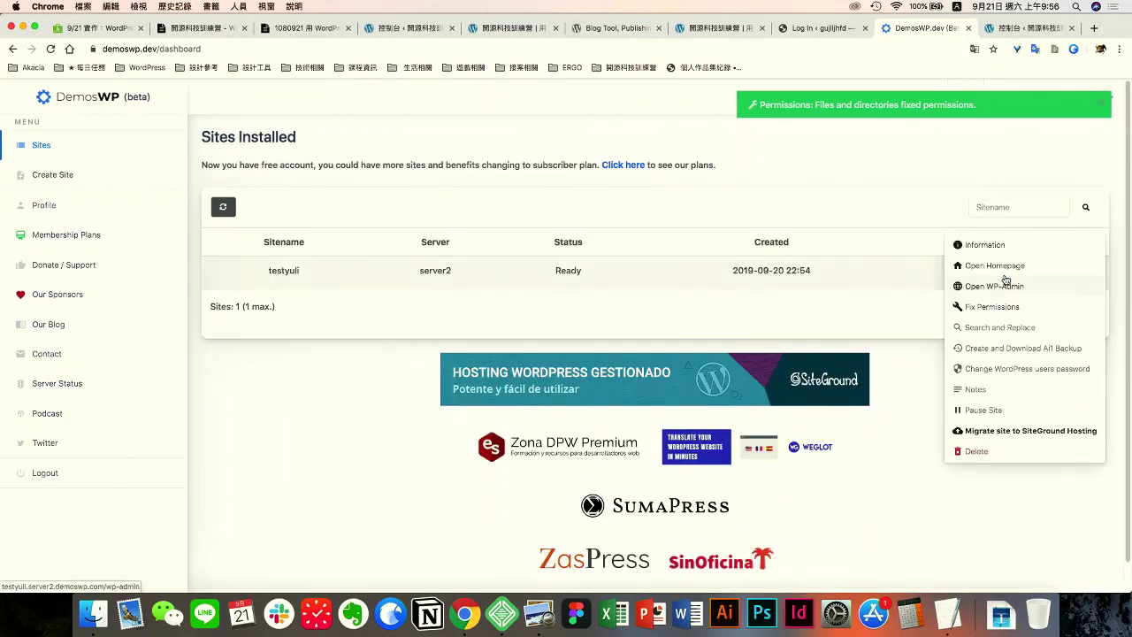
left_click(1010, 270)
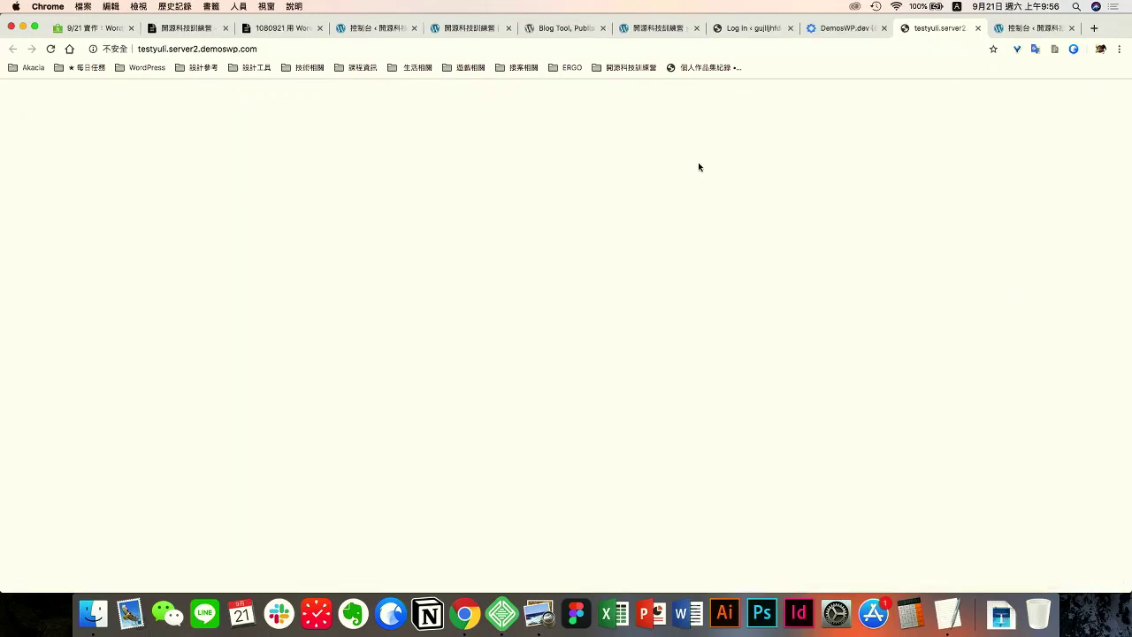
left_click(862, 31)
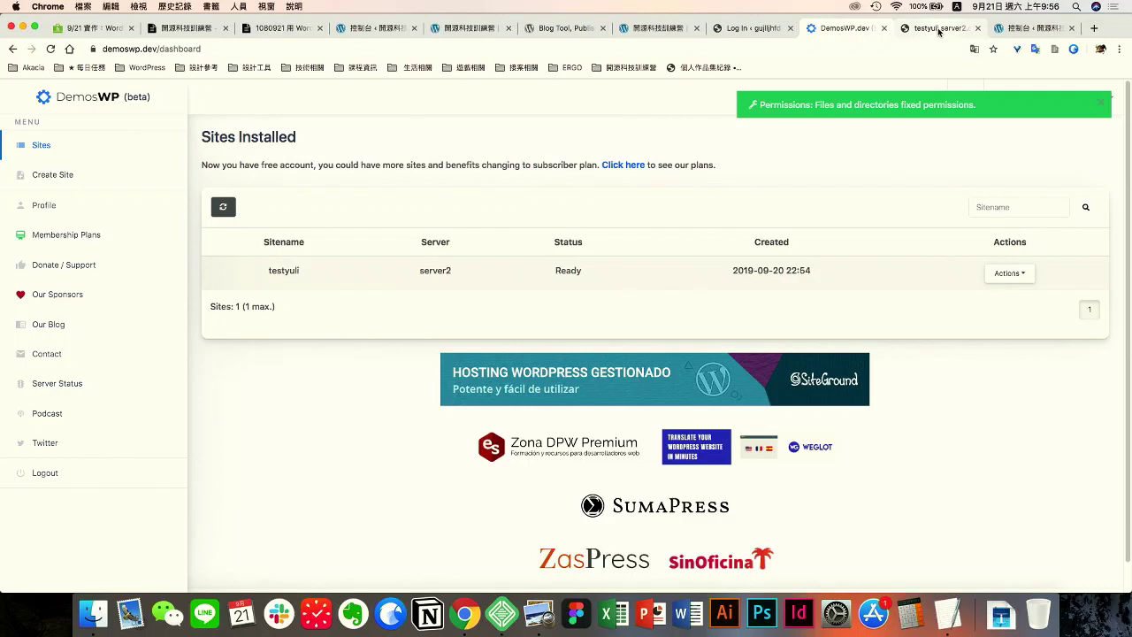
left_click(1009, 273)
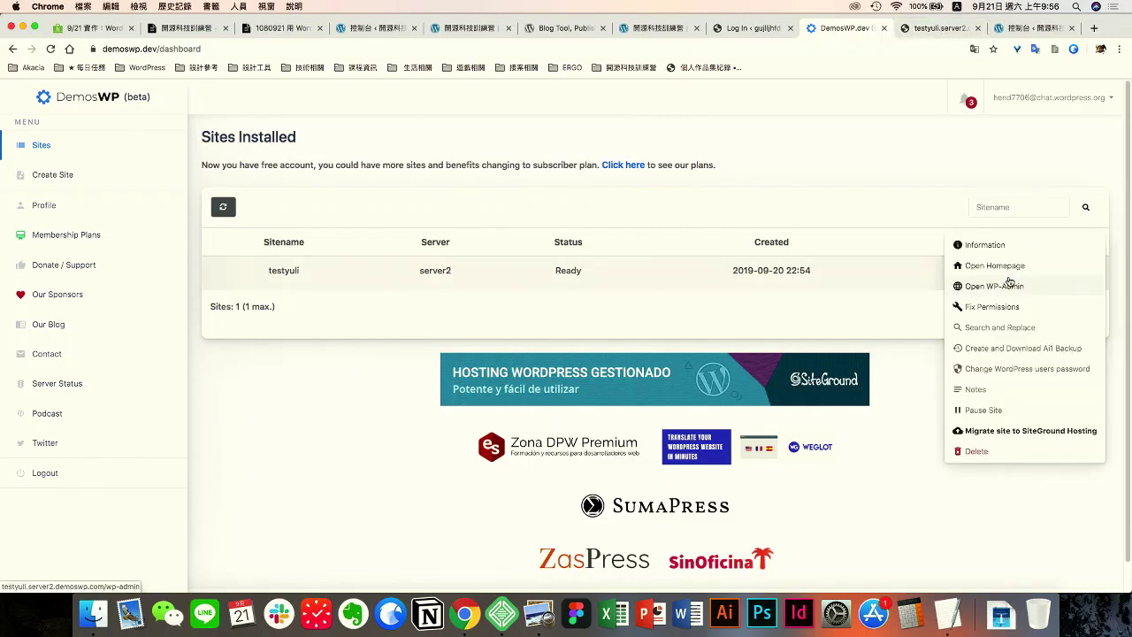
left_click(938, 28)
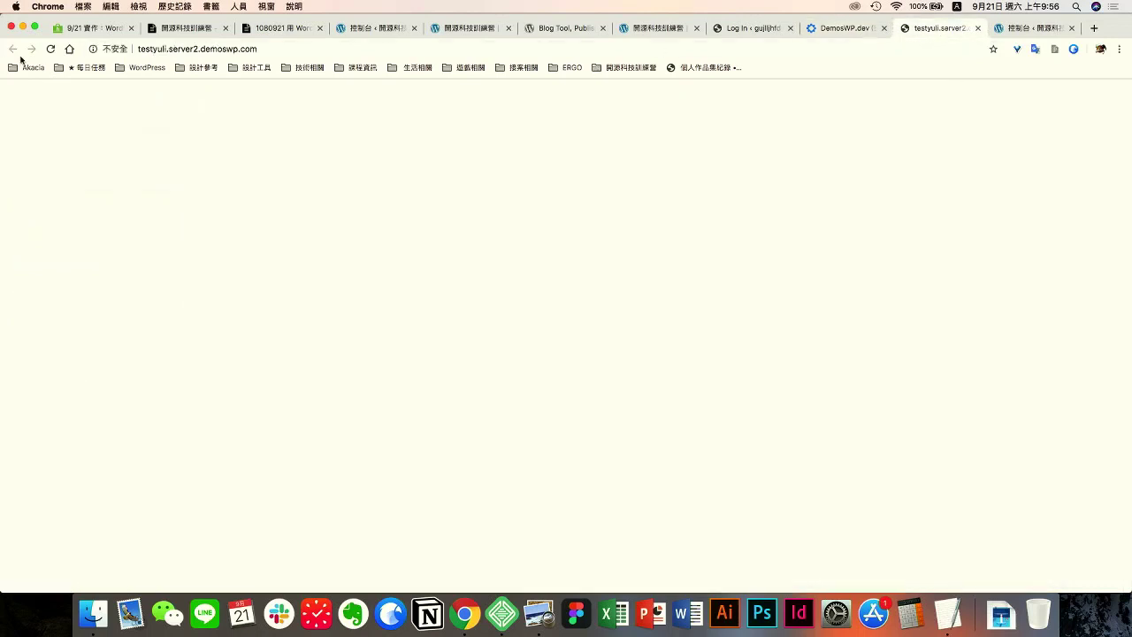
left_click(50, 49)
left_click(1095, 28)
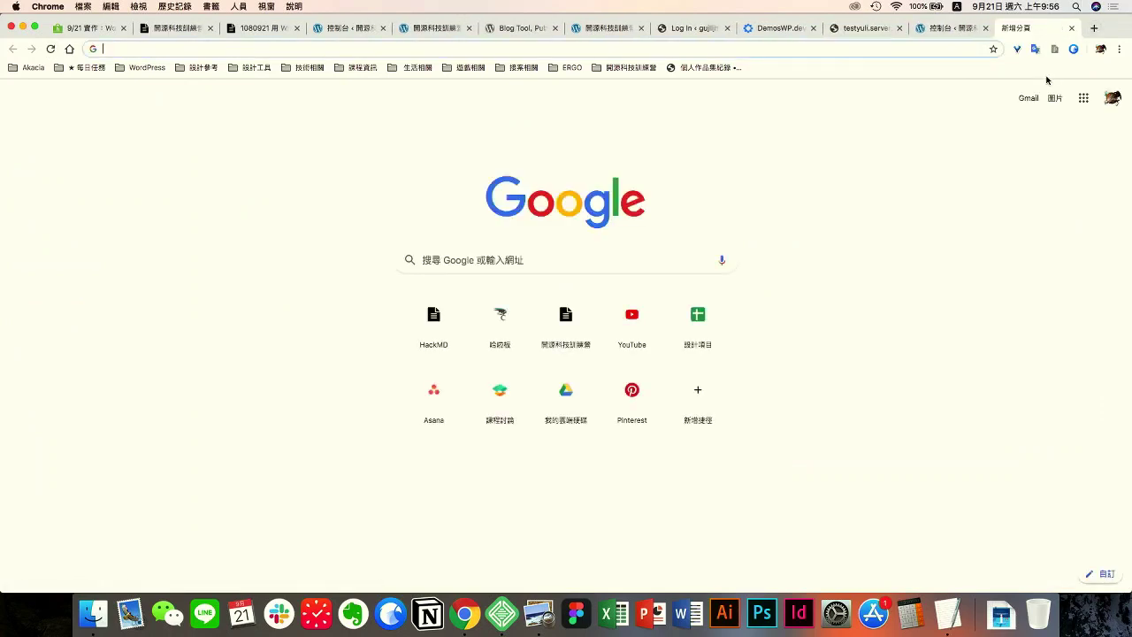
Load poopy.life in the new browser tab
type("poo")
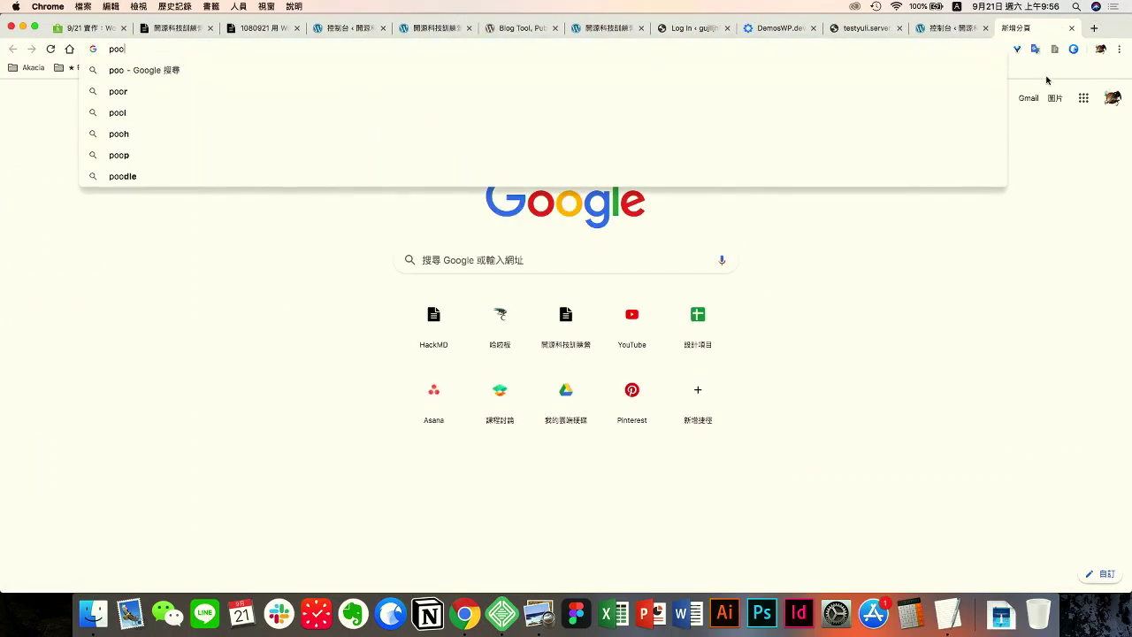
type("p")
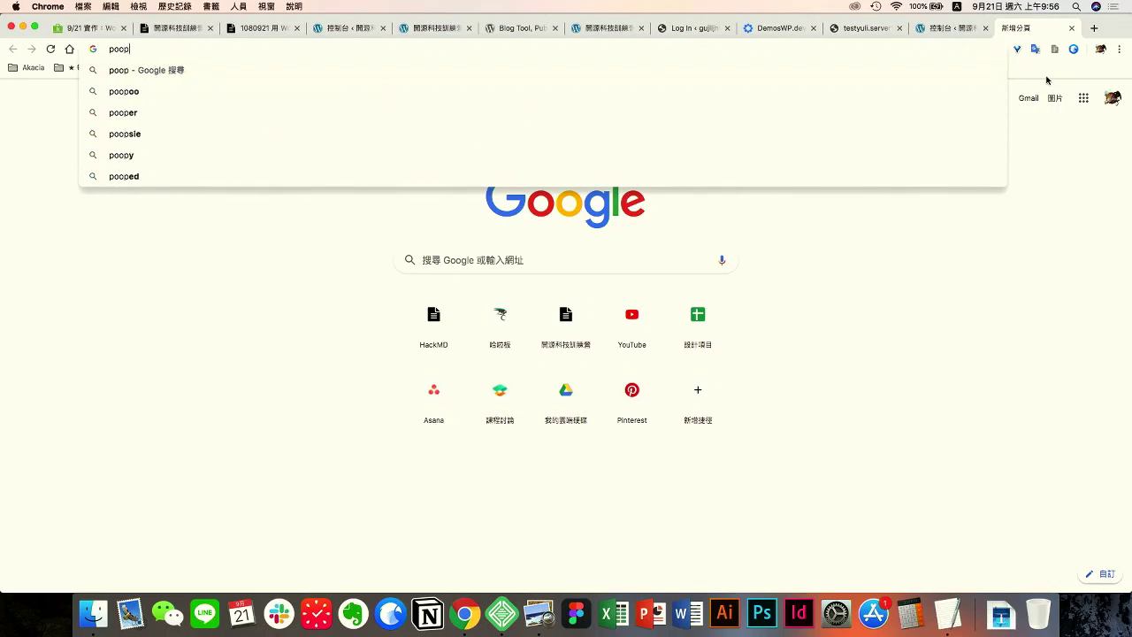
type("y.li")
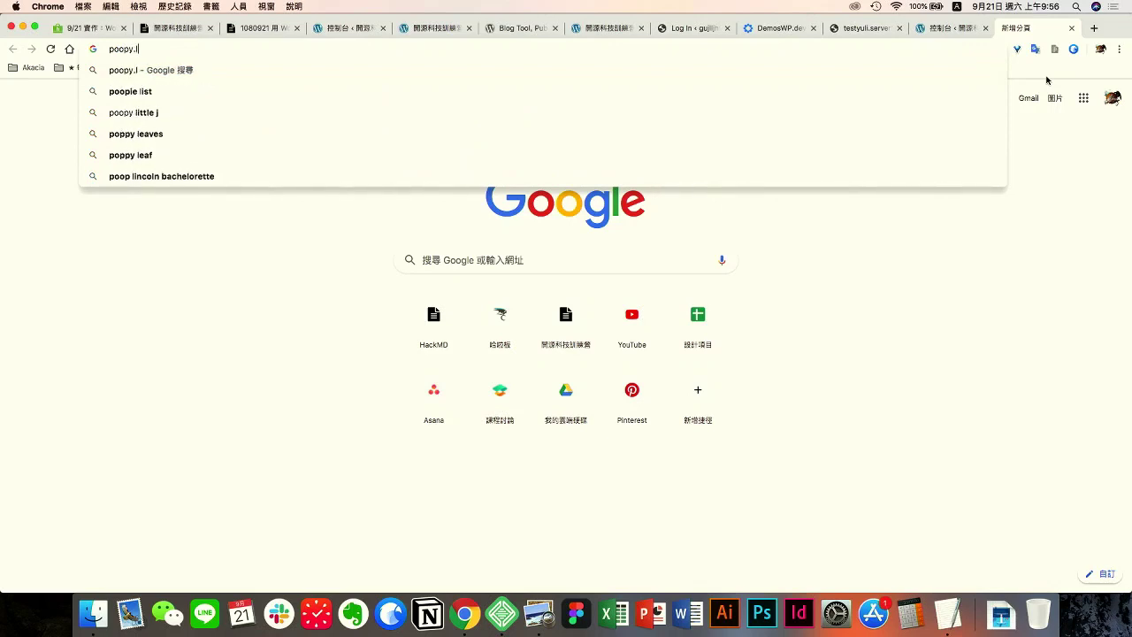
type("e")
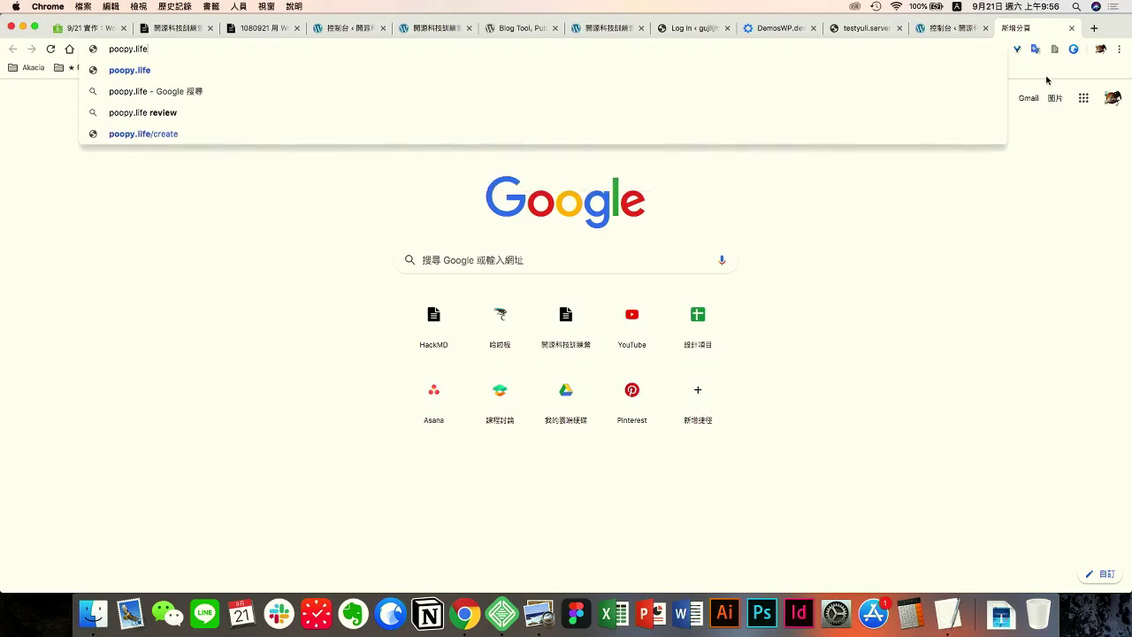
key("Return")
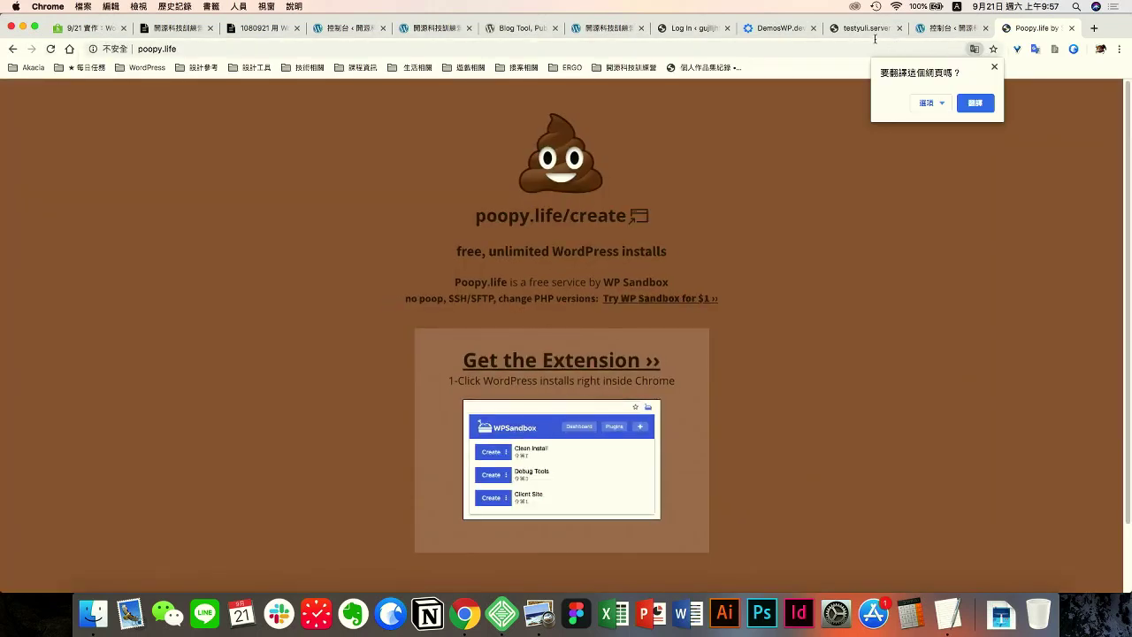
Reopen testyuli's homepage via Actions and return to the Sites Installed dashboard
left_click(862, 29)
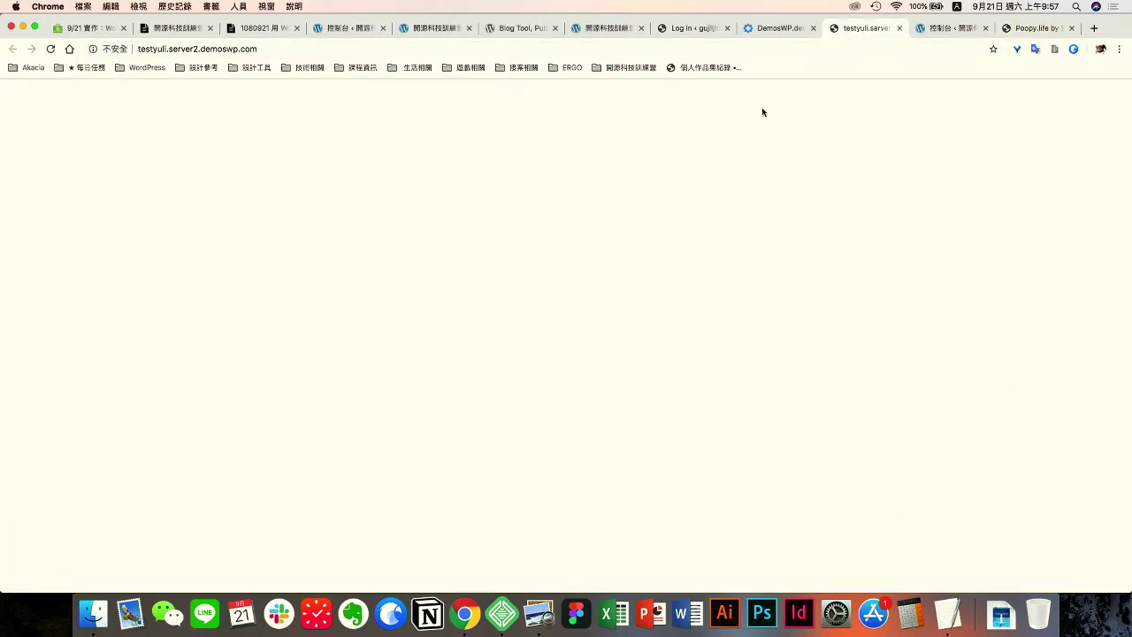
left_click(766, 28)
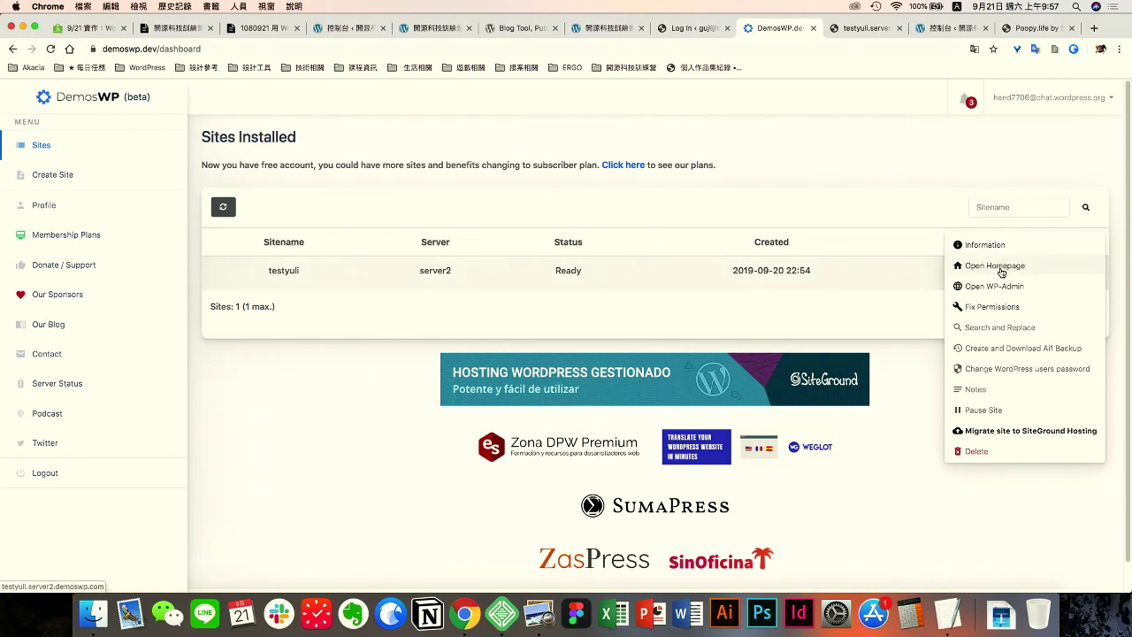
left_click(968, 200)
left_click(1014, 274)
left_click(1011, 266)
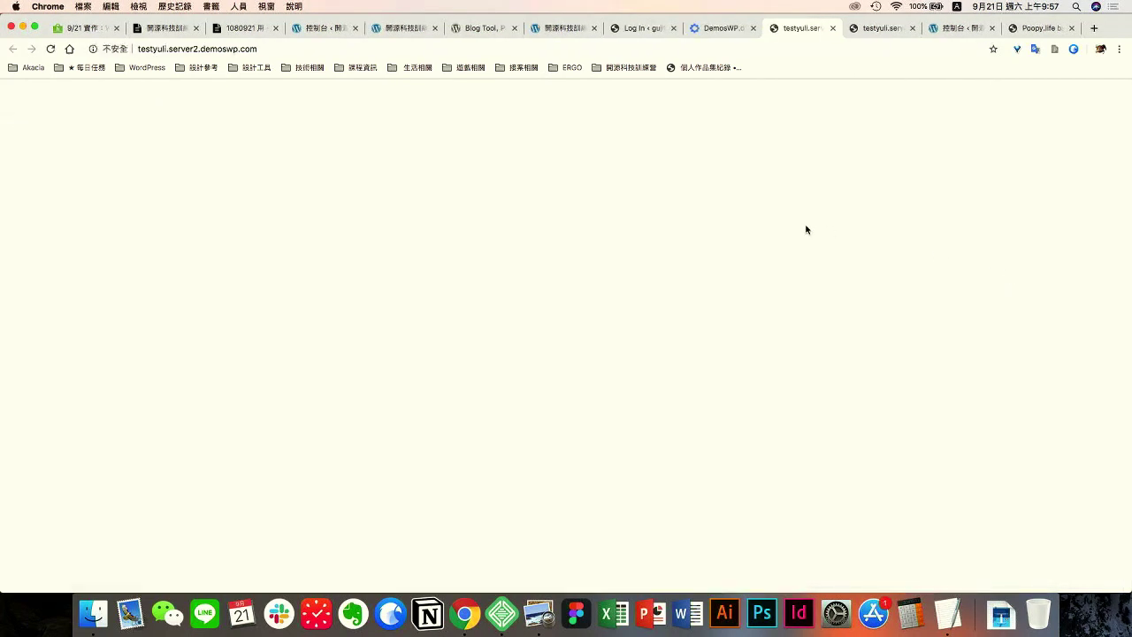
left_click(708, 31)
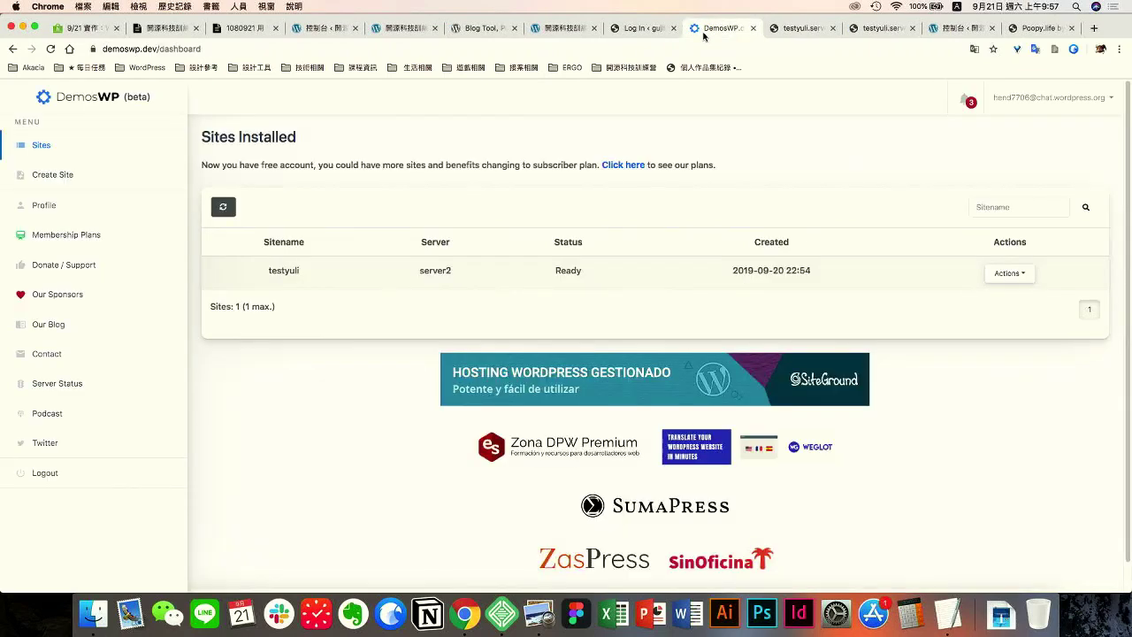
left_click(788, 30)
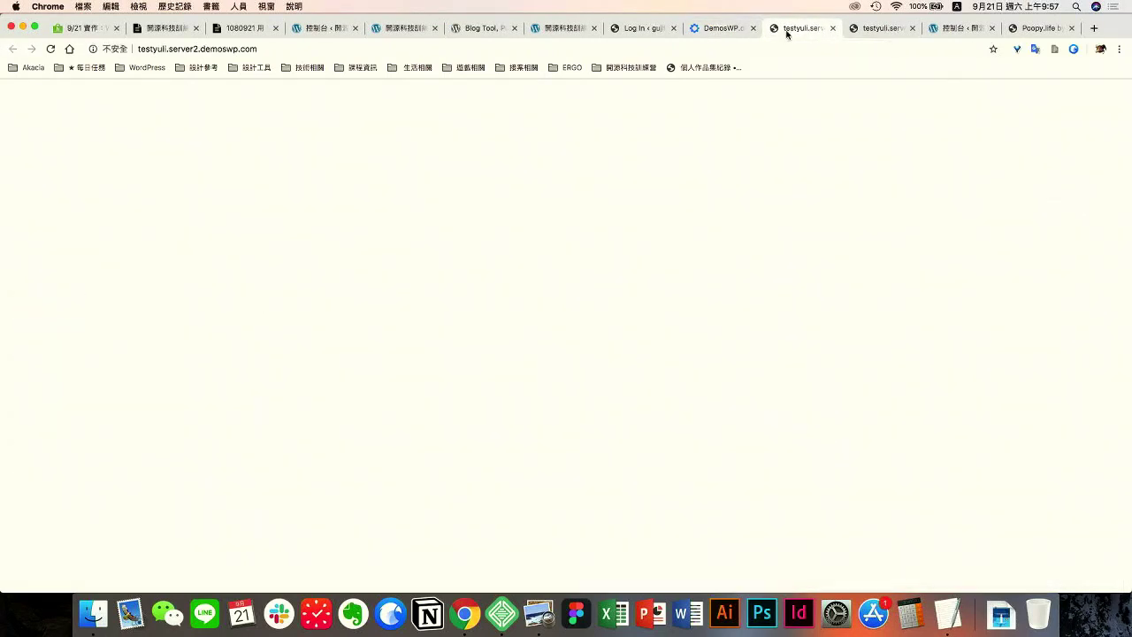
left_click(719, 30)
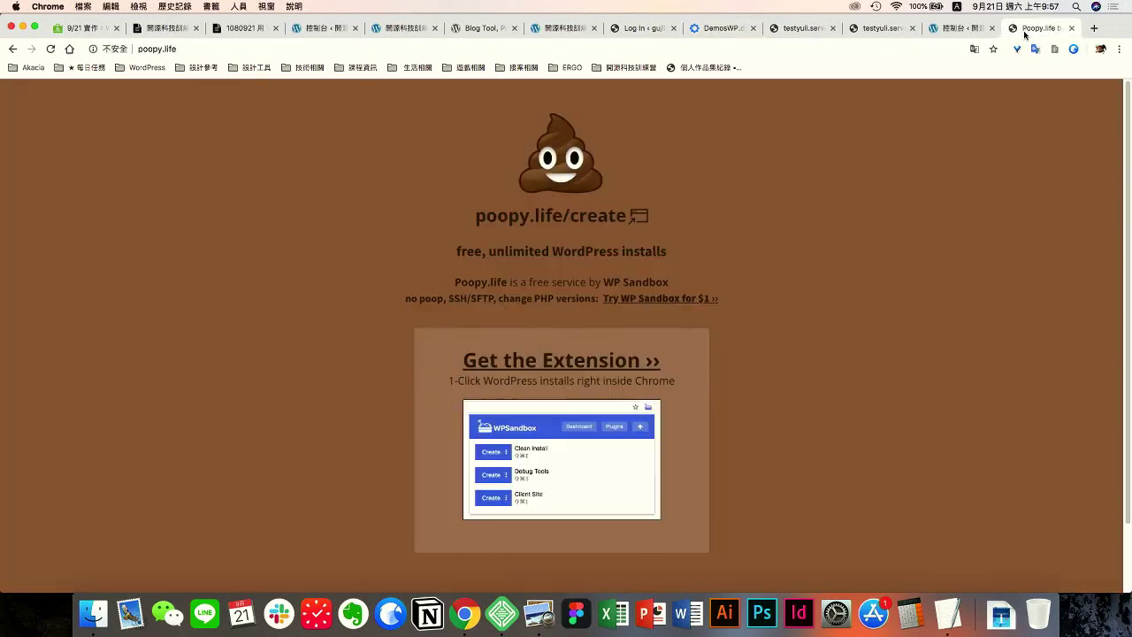
Copy the poopy.life URL and paste it over the demoswp.dev link in TextEdit
left_click(1037, 28)
key("super+l")
key("super+c")
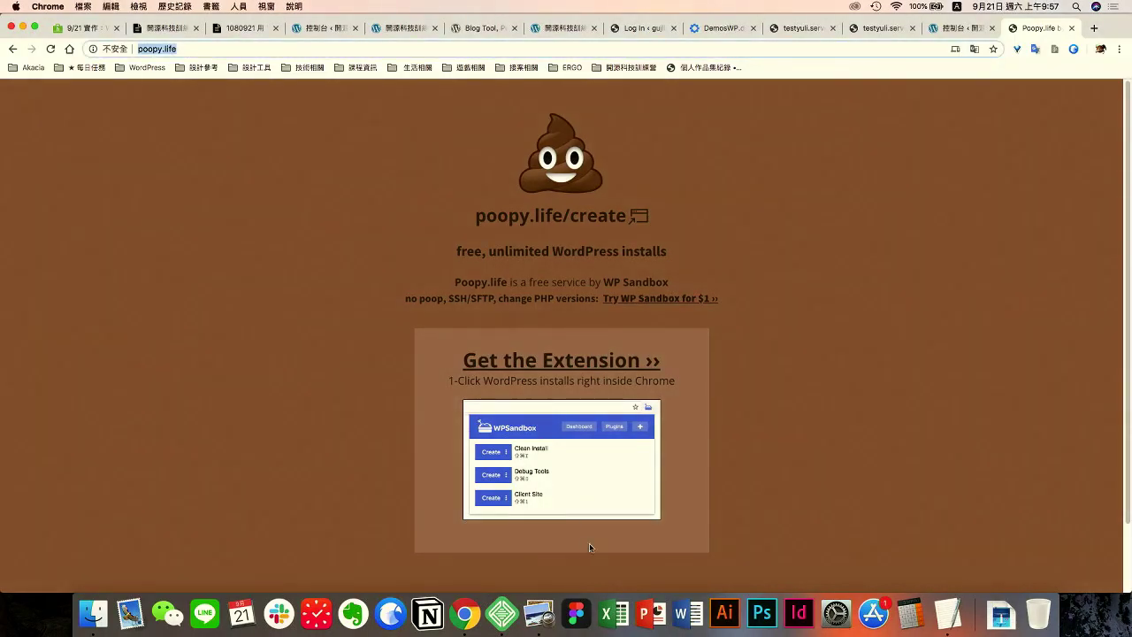
left_click(948, 611)
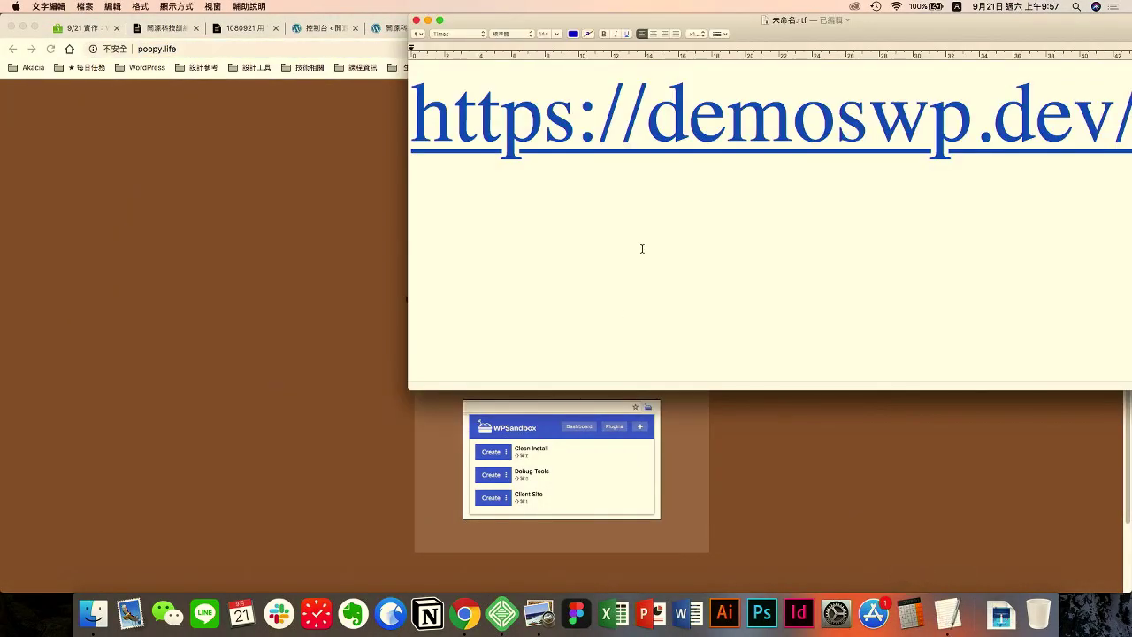
key("super+a")
key("super+v")
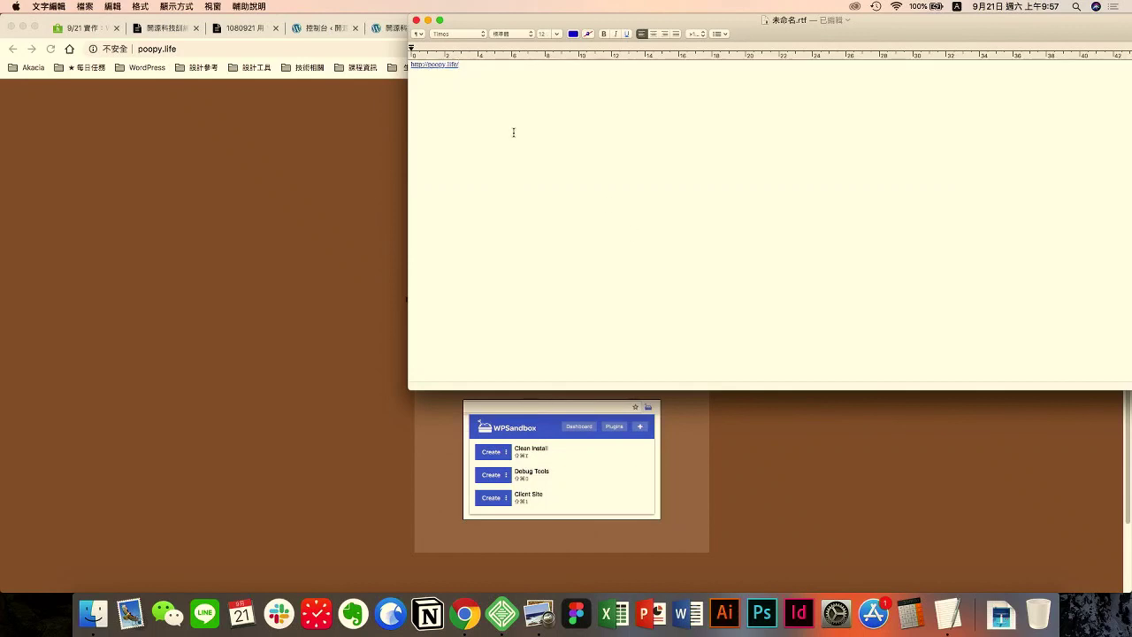
Enlarge the link to 144 pt and centre the TextEdit window on screen
key("super+a")
left_click(556, 35)
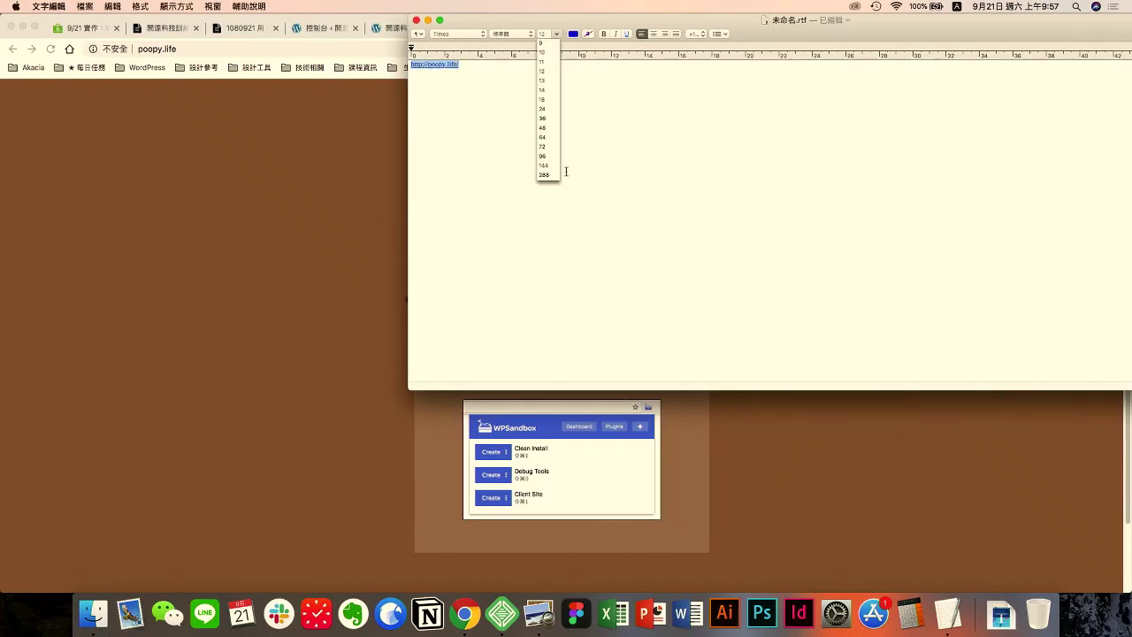
left_click(544, 165)
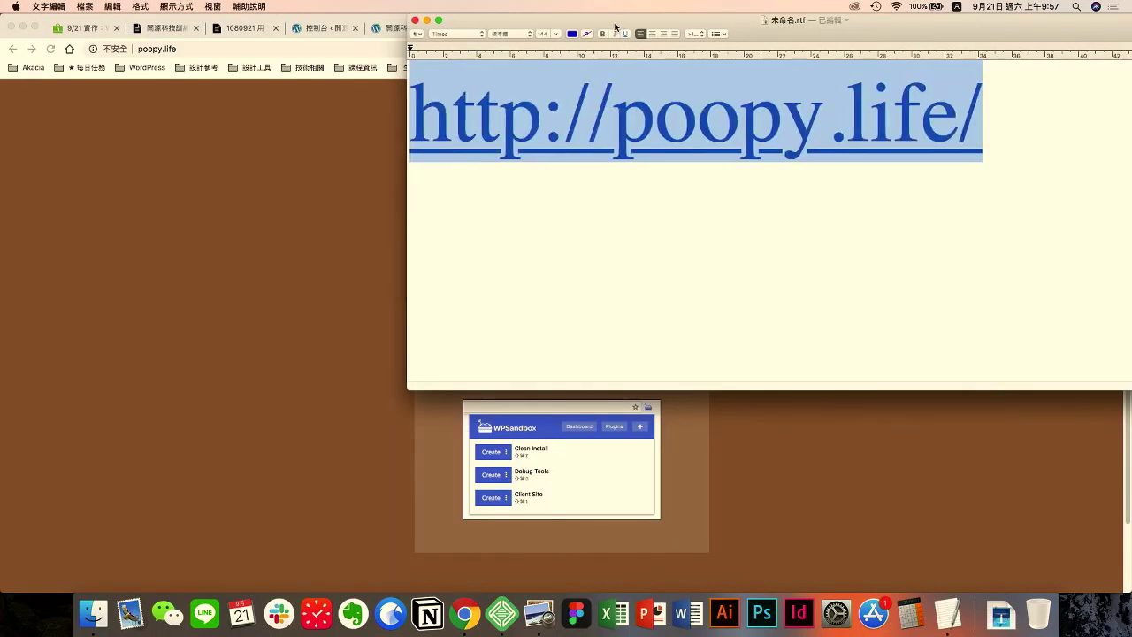
left_click_drag(615, 25, 465, 96)
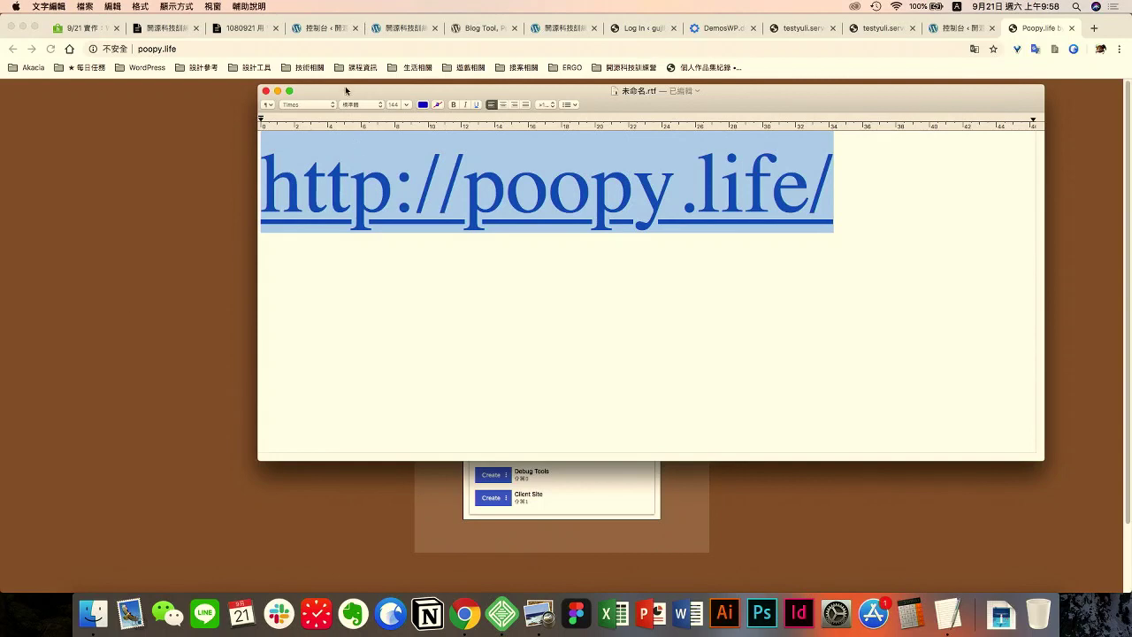
Return to the browser and create a free poopy.life WordPress sandbox, continuing to the new install
key("super+Tab")
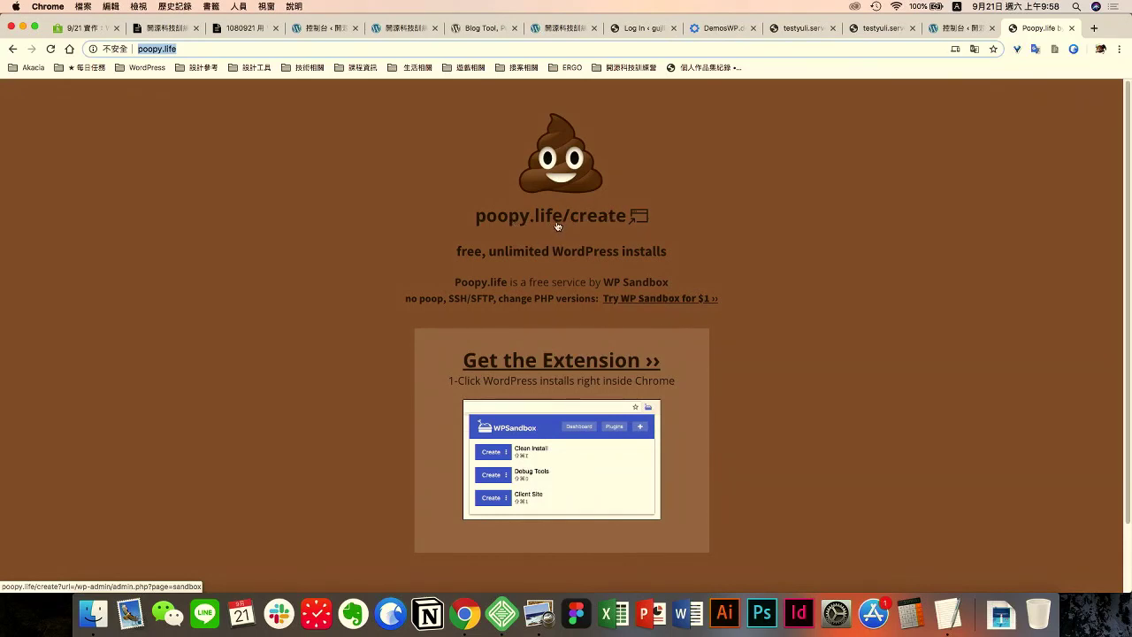
left_click(557, 227)
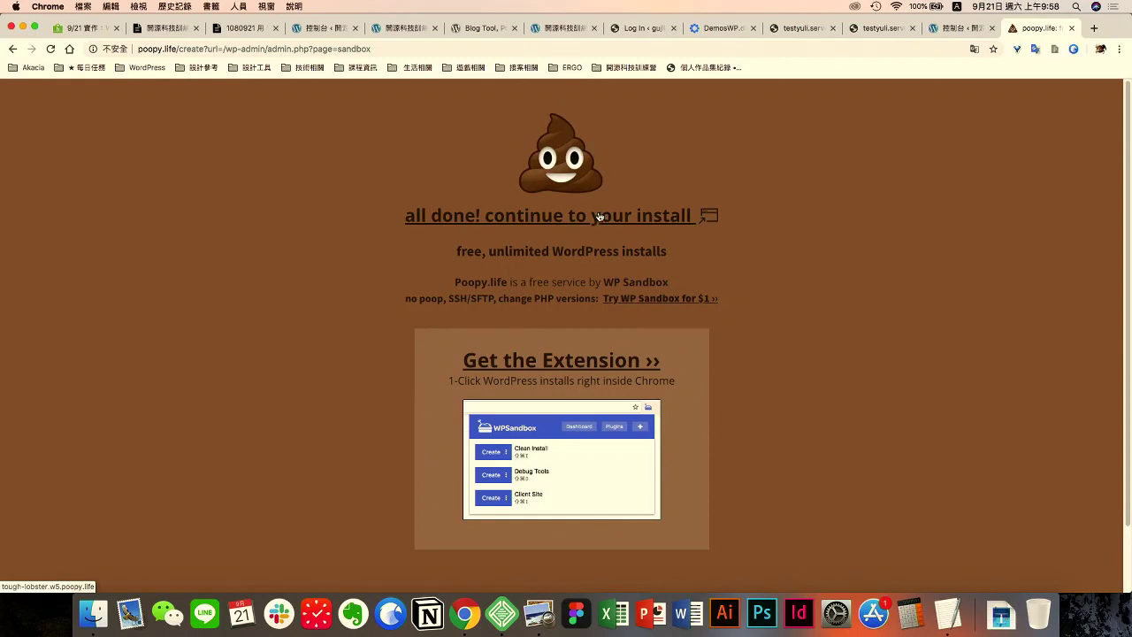
left_click(602, 216)
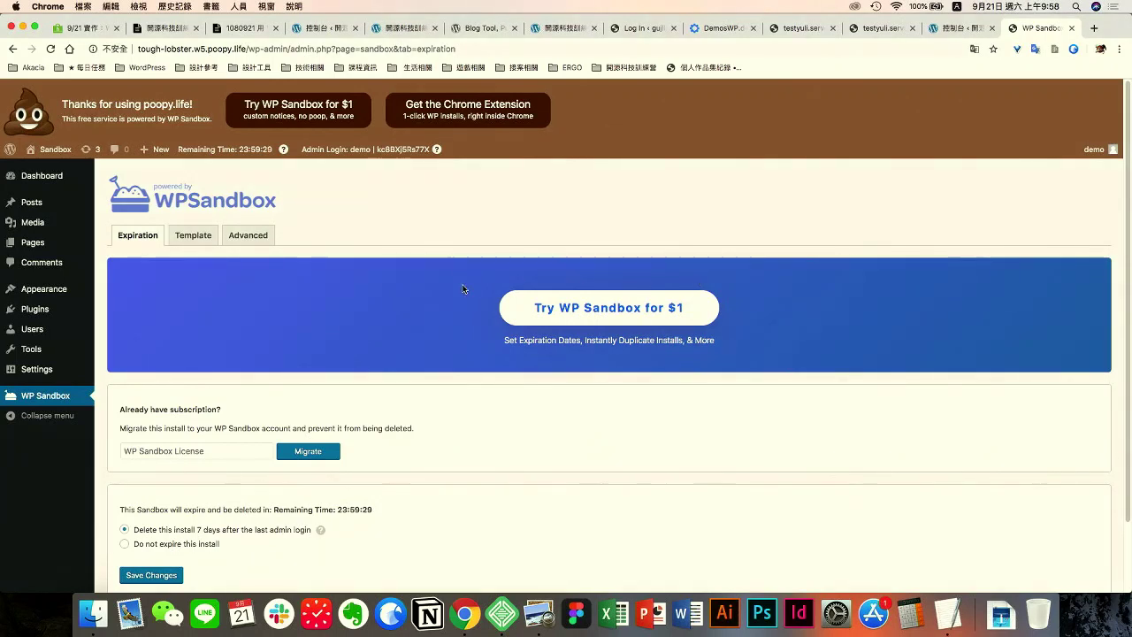
Open the sandbox's front end in a new tab, return to the WP Sandbox admin, and bring up the poopy.life note
mouse_move(46, 151)
right_click(66, 171)
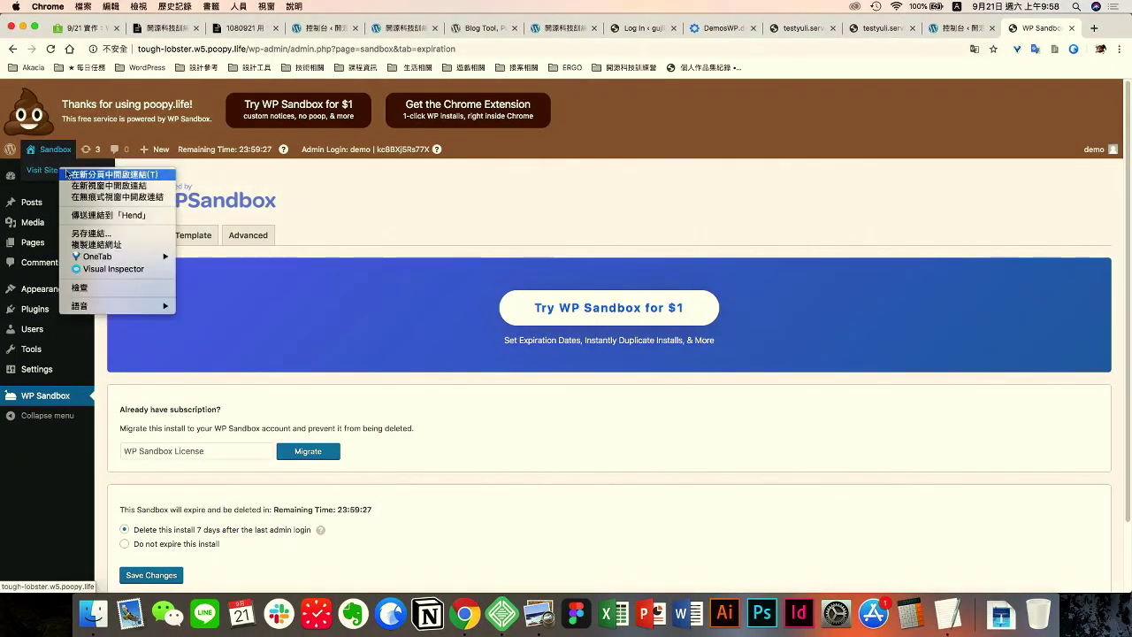
left_click(69, 174)
left_click(1044, 27)
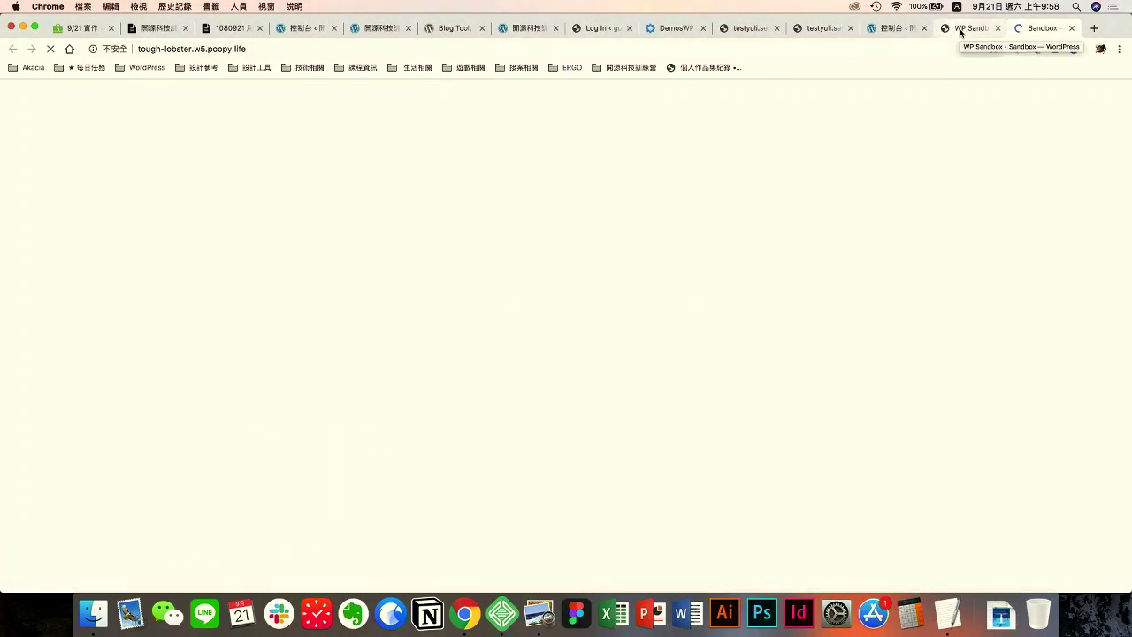
left_click(962, 33)
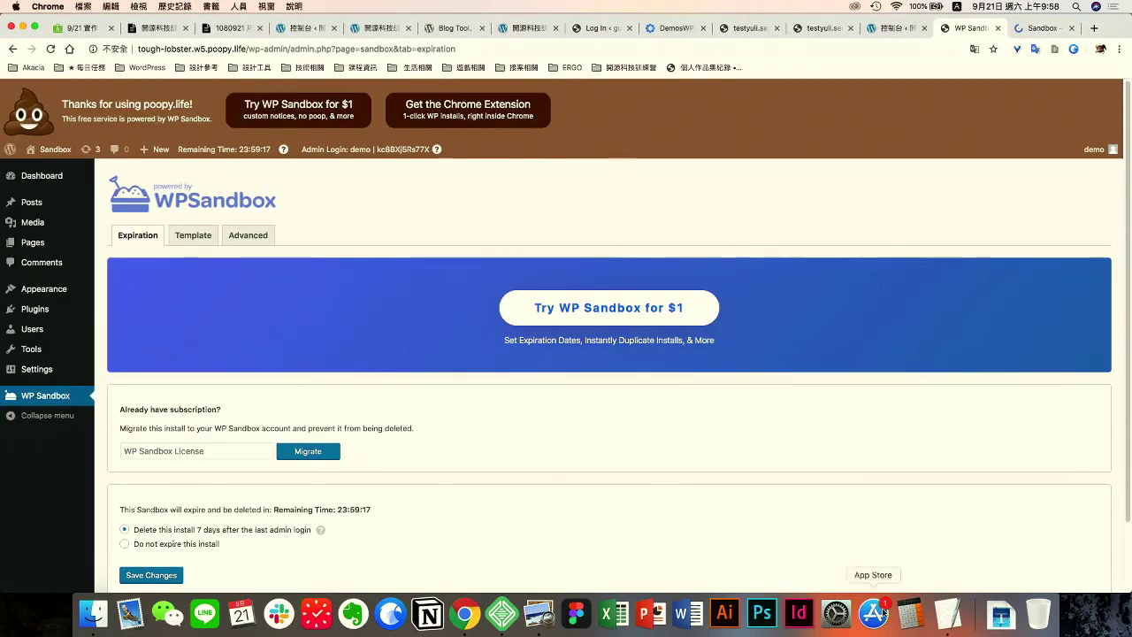
left_click(948, 614)
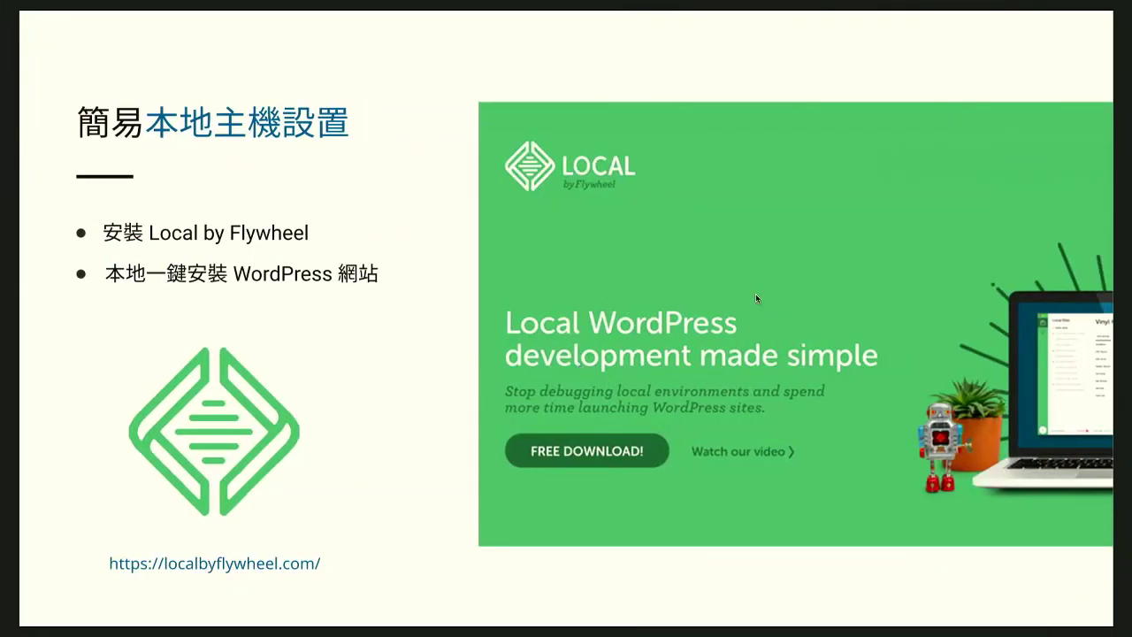
Page forward to the slide on setting the site language to 繁體中文, then switch back to the browser
key("Right")
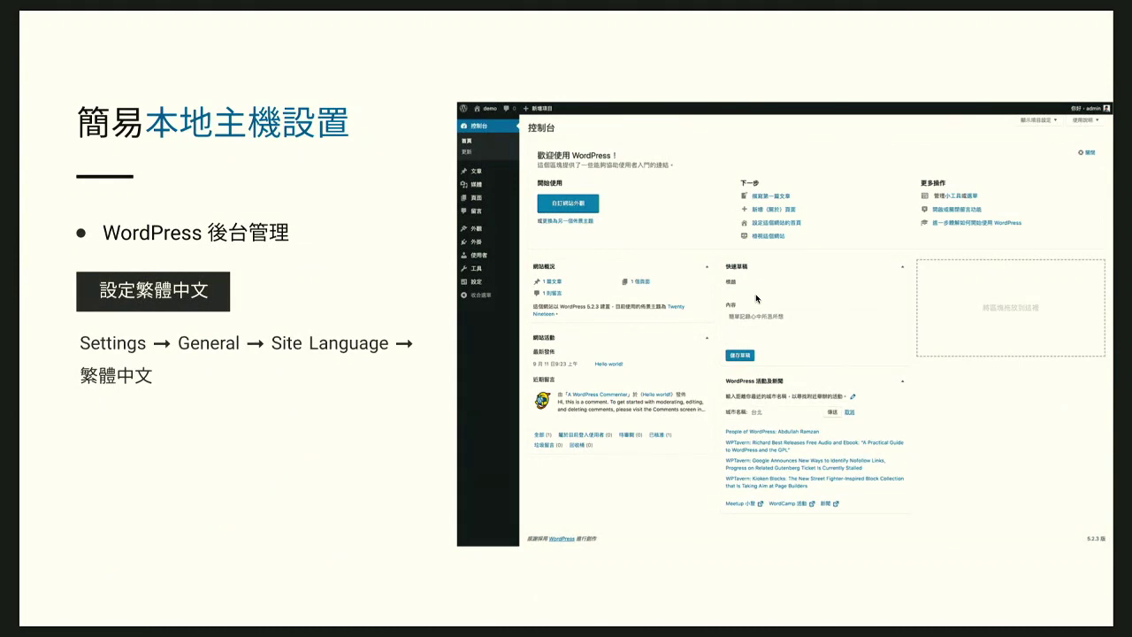
key("Left")
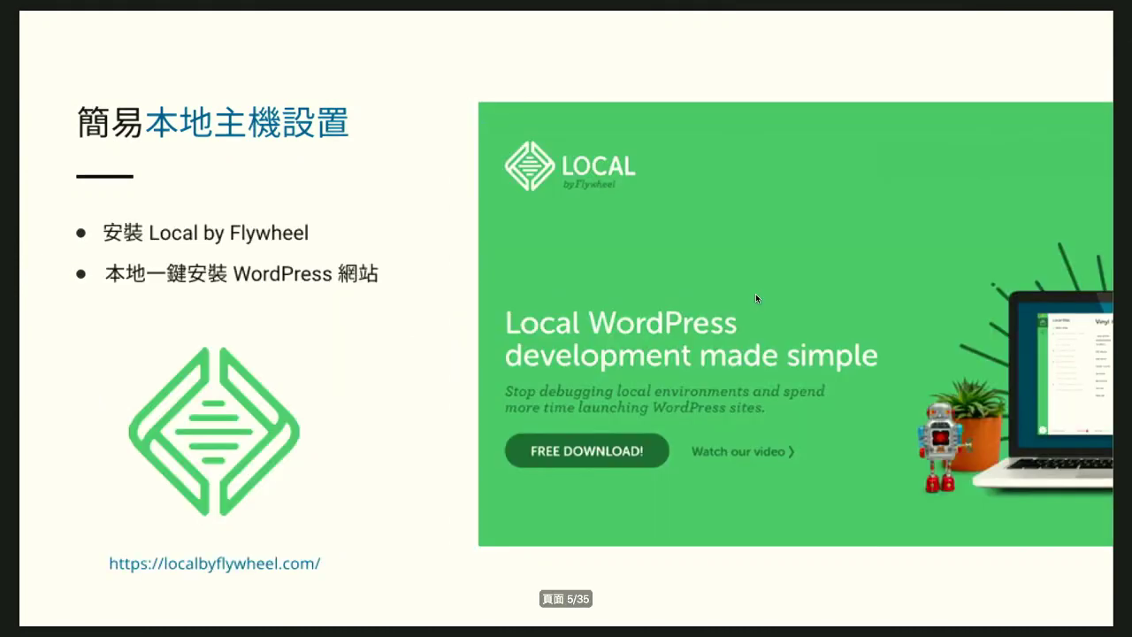
key("Right")
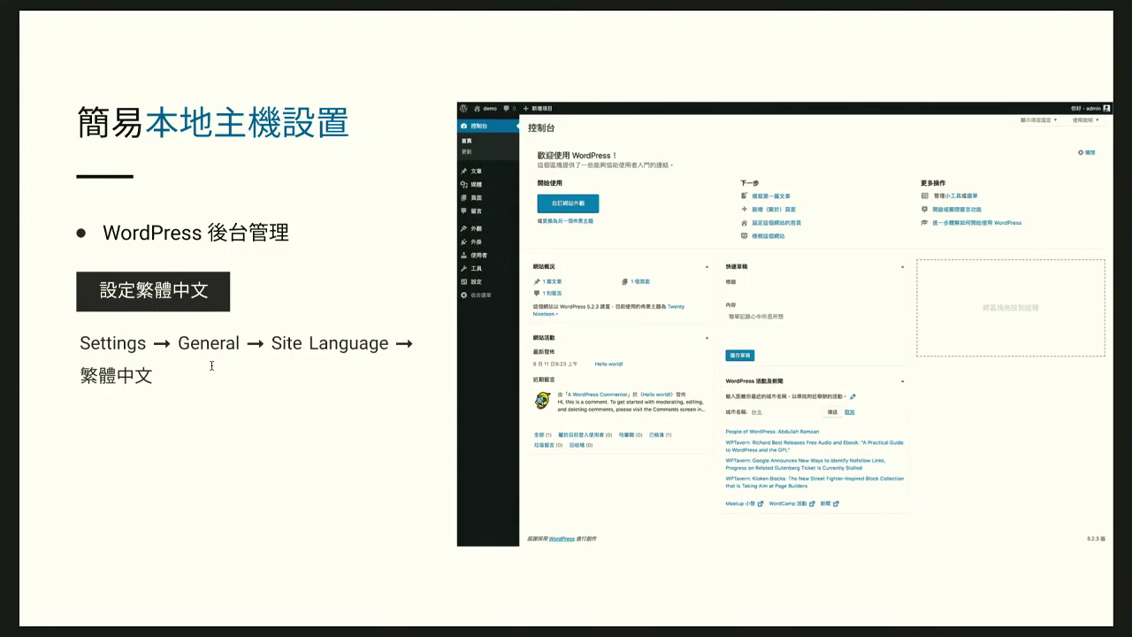
key("ctrl+Left")
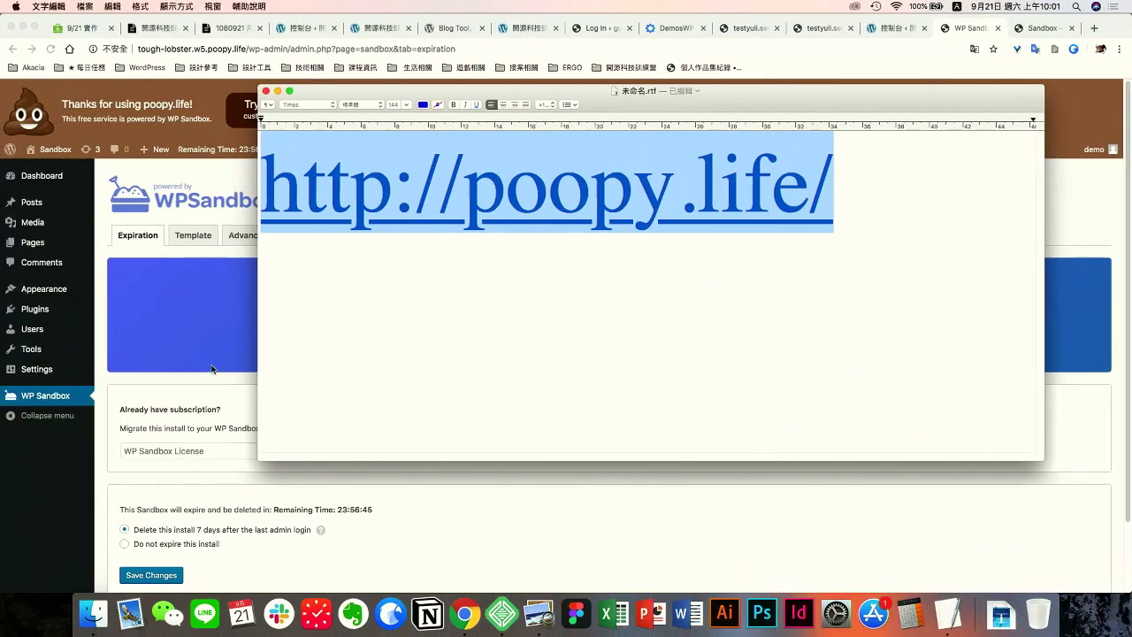
Choose 繁體中文 as the Site Language under Settings → General and zoom the page in for readability
left_click(155, 348)
mouse_move(40, 369)
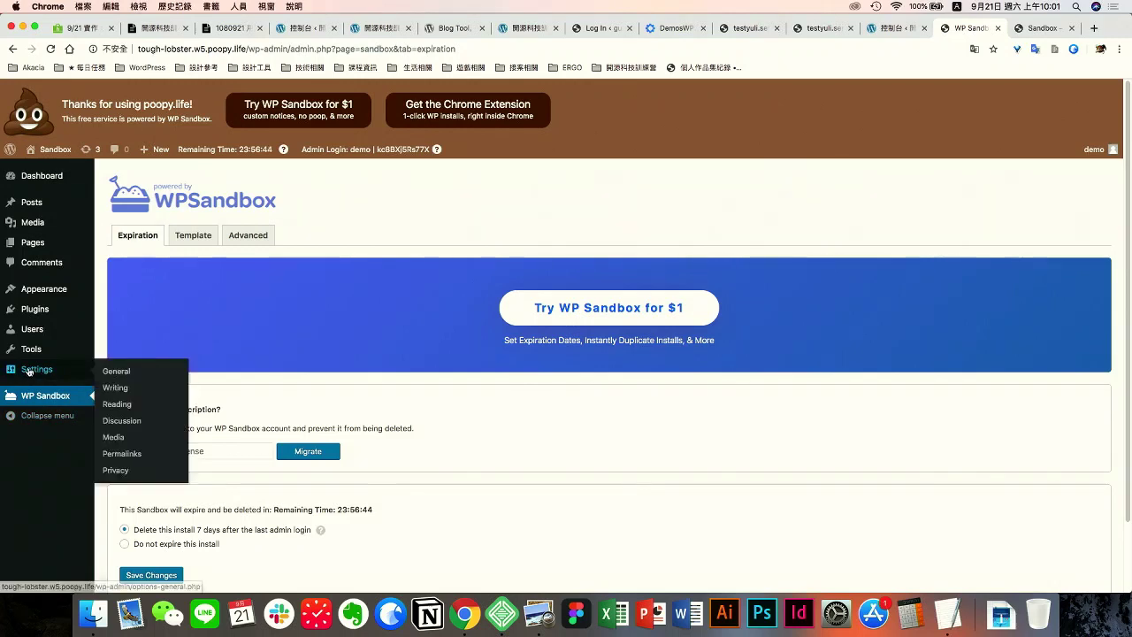
left_click(125, 374)
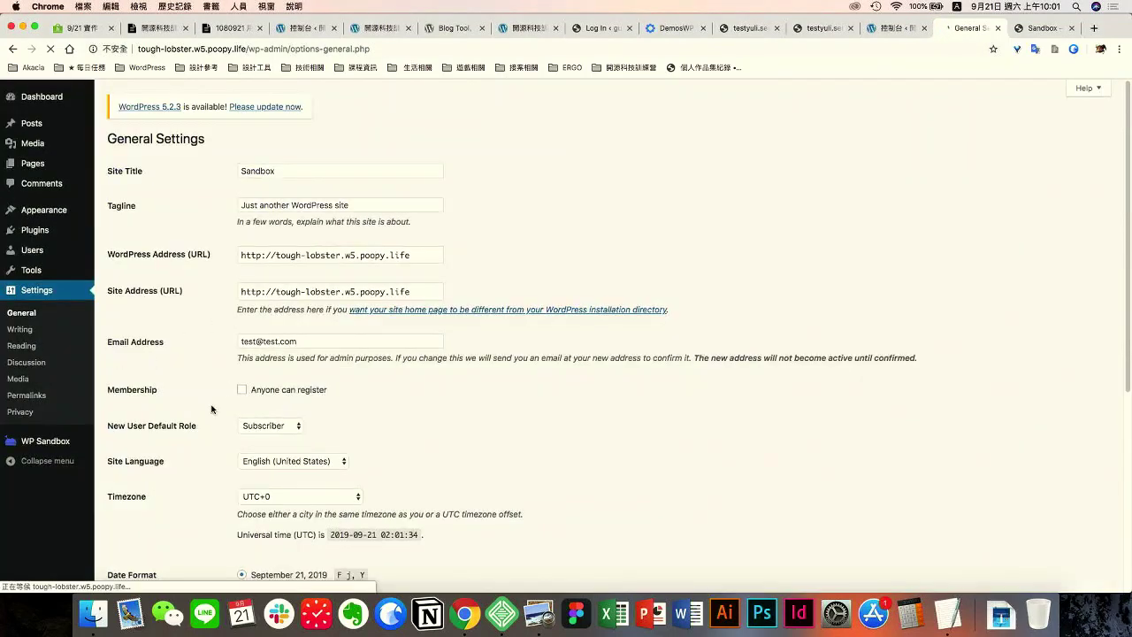
scroll(212, 409, "down", 3)
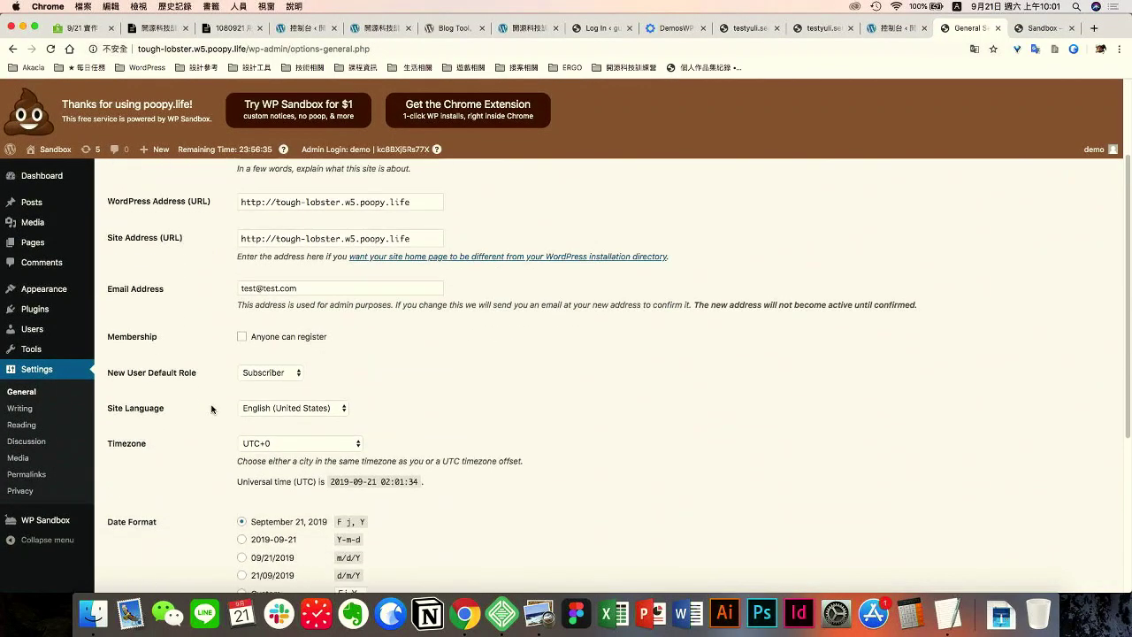
left_click(292, 402)
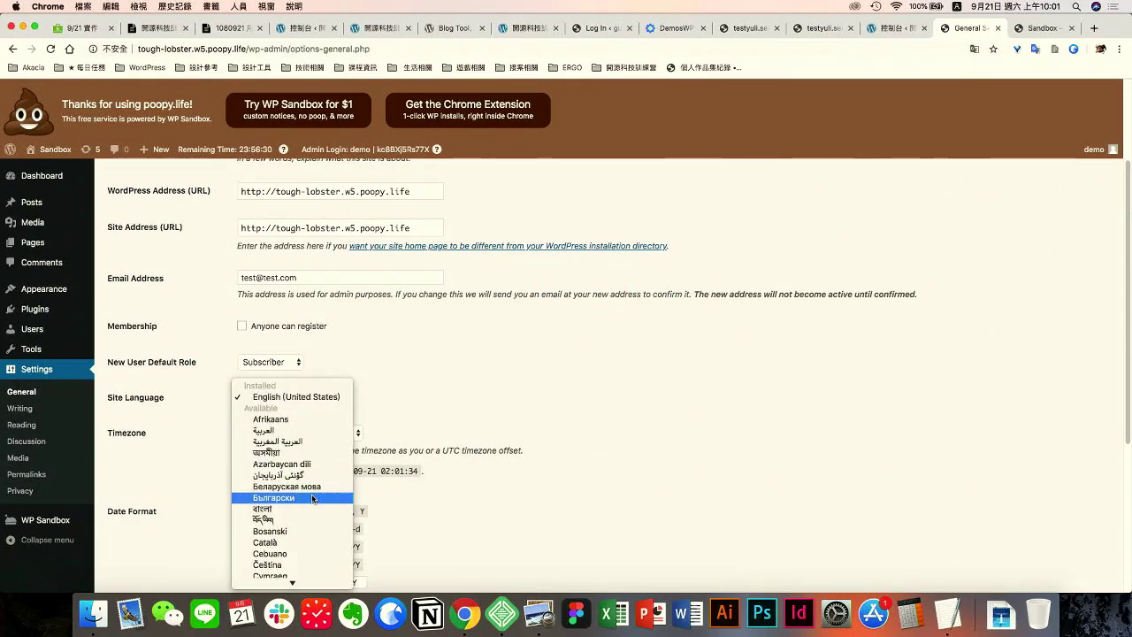
scroll(307, 495, "down", 10)
scroll(311, 499, "down", 5)
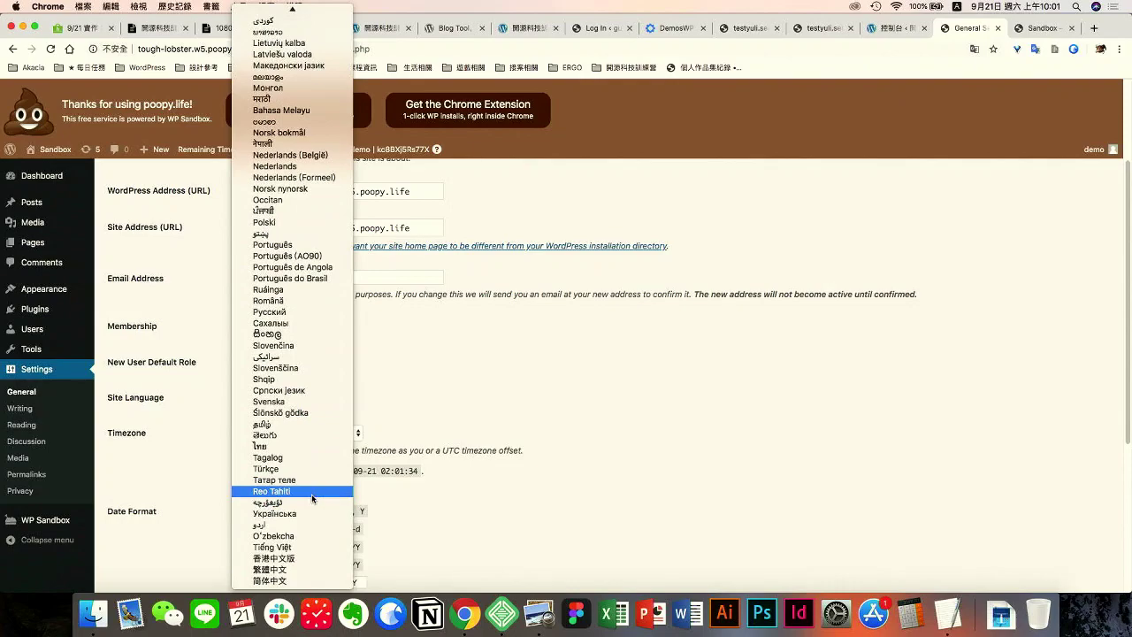
left_click(289, 570)
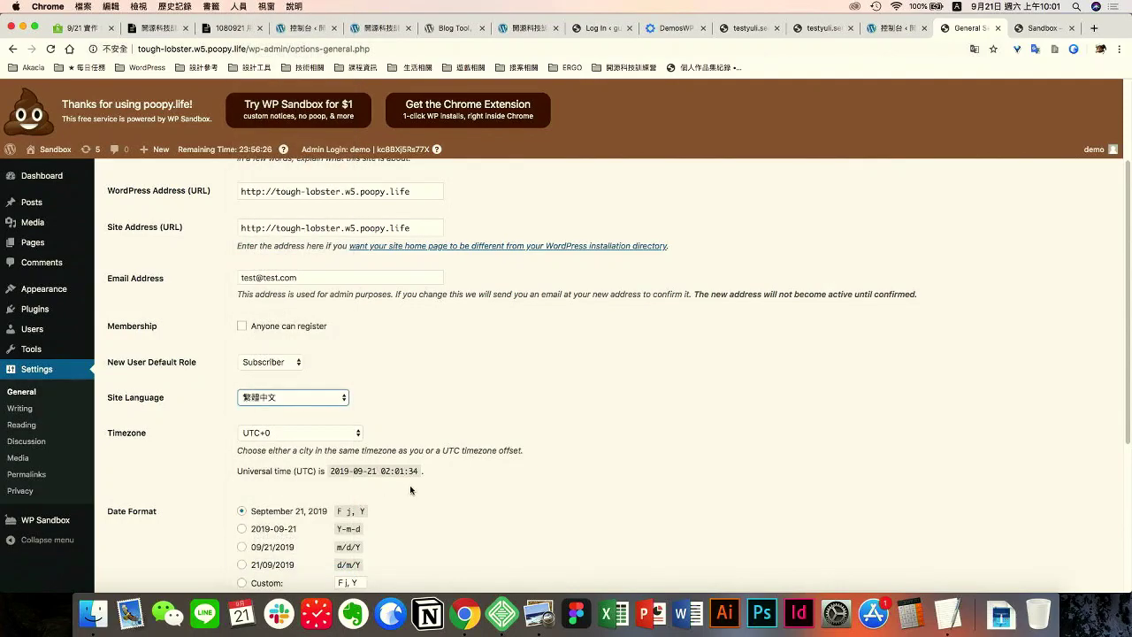
scroll(410, 489, "up", 3)
scroll(397, 507, "down", 10)
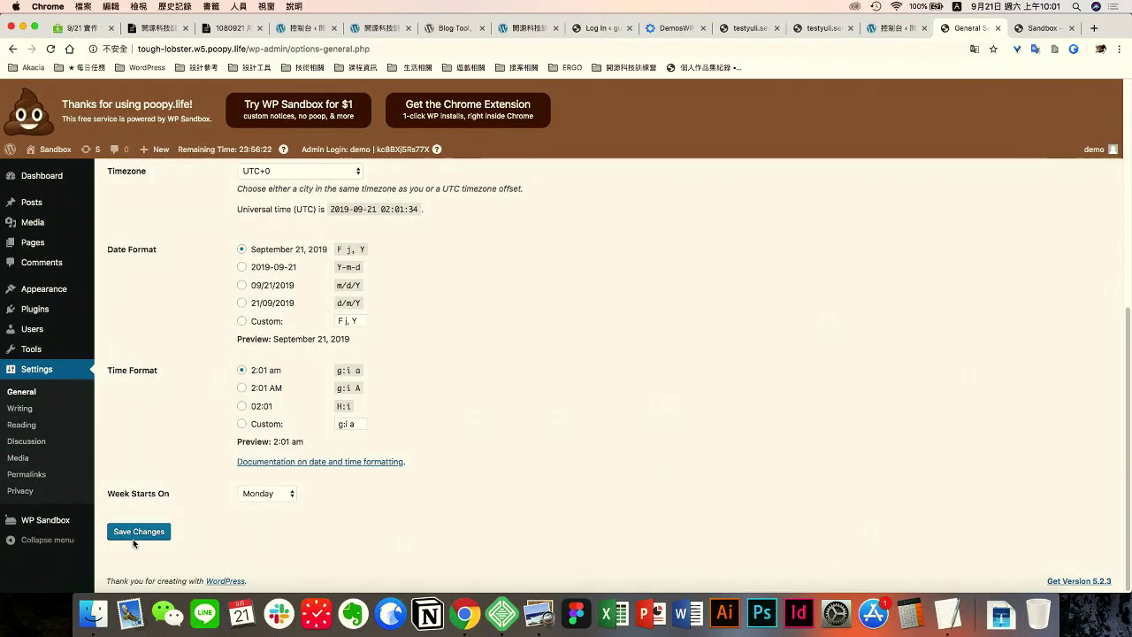
key("super+equal")
key("super+equal")
key("super+equal")
key("super+equal")
key("super+equal")
key("super+equal")
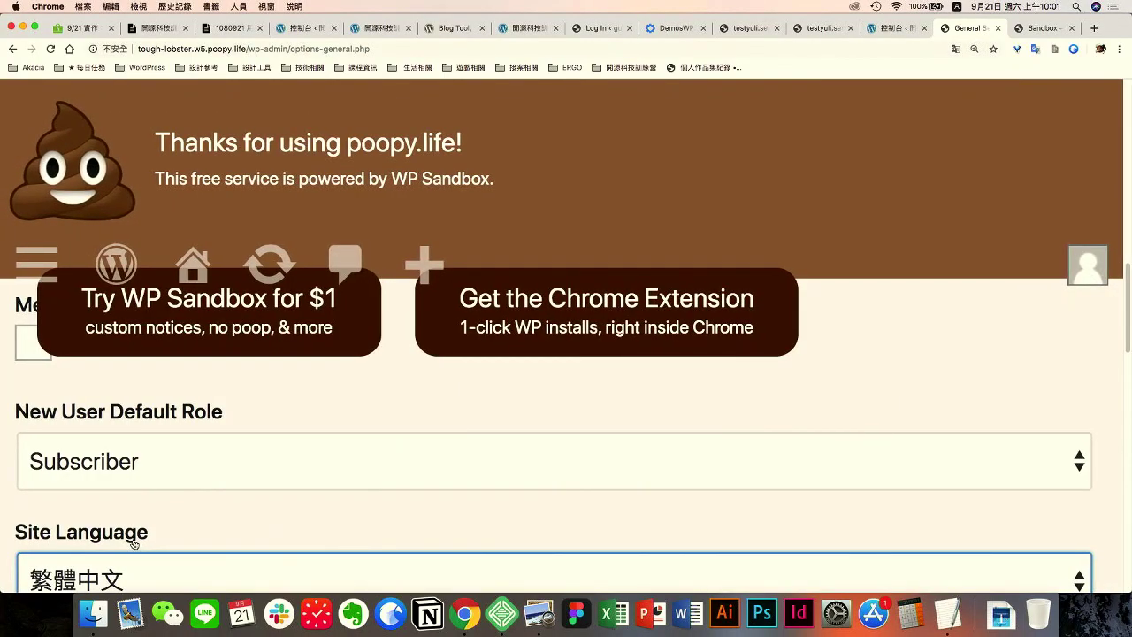
Reset the page zoom and save General Settings with 繁體中文 as the site language
key("super+minus")
key("super+minus")
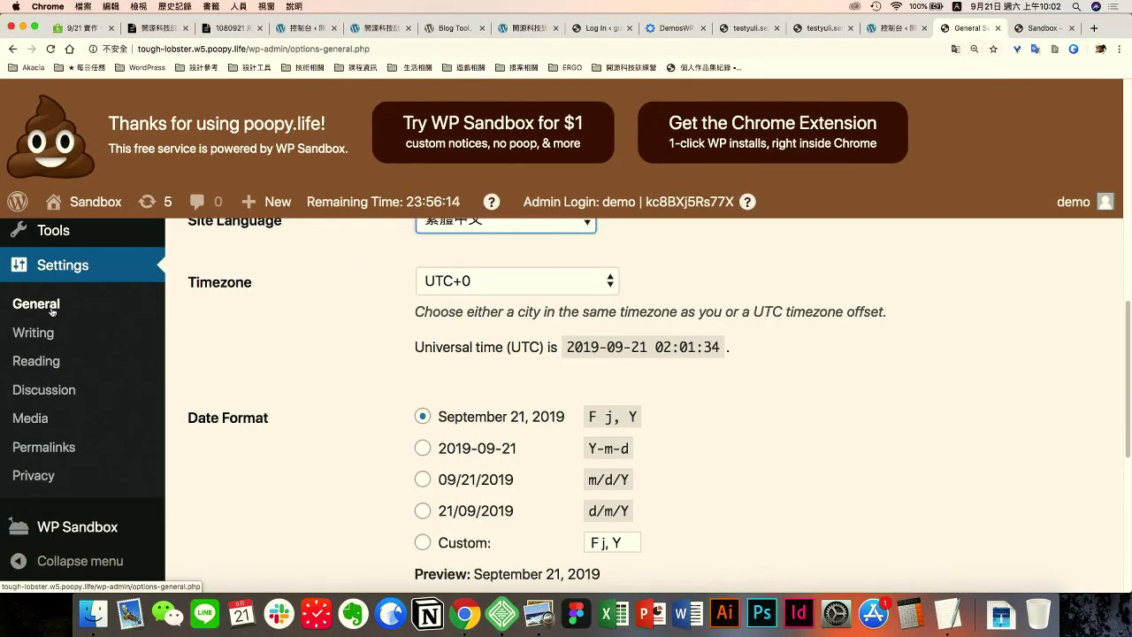
scroll(395, 393, "down", 1)
scroll(392, 397, "up", 3)
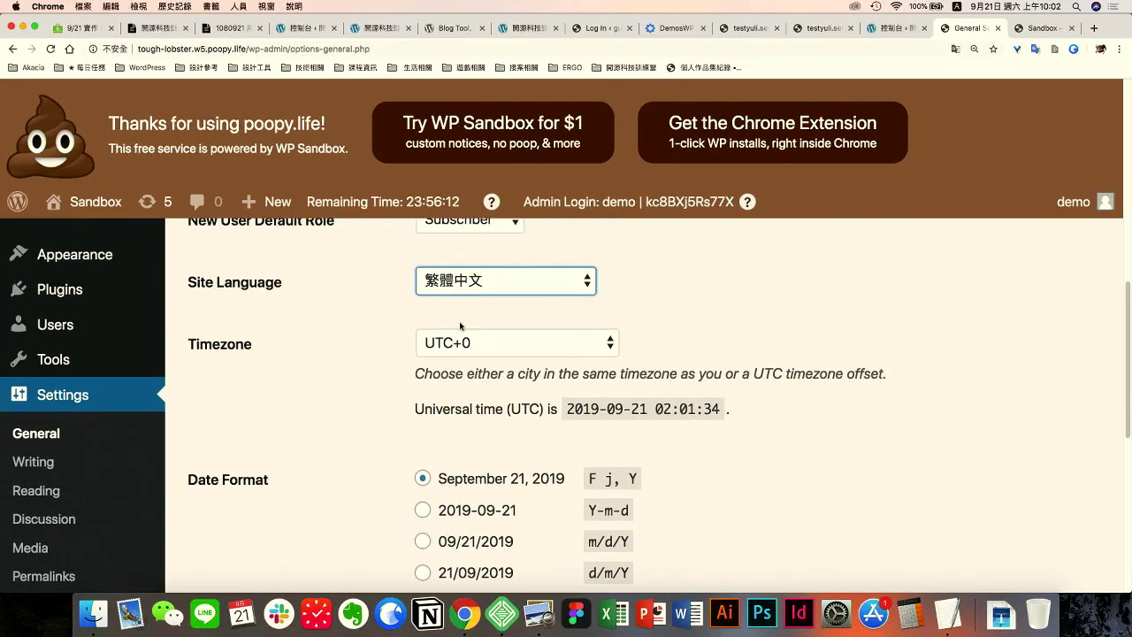
scroll(348, 374, "up", 8)
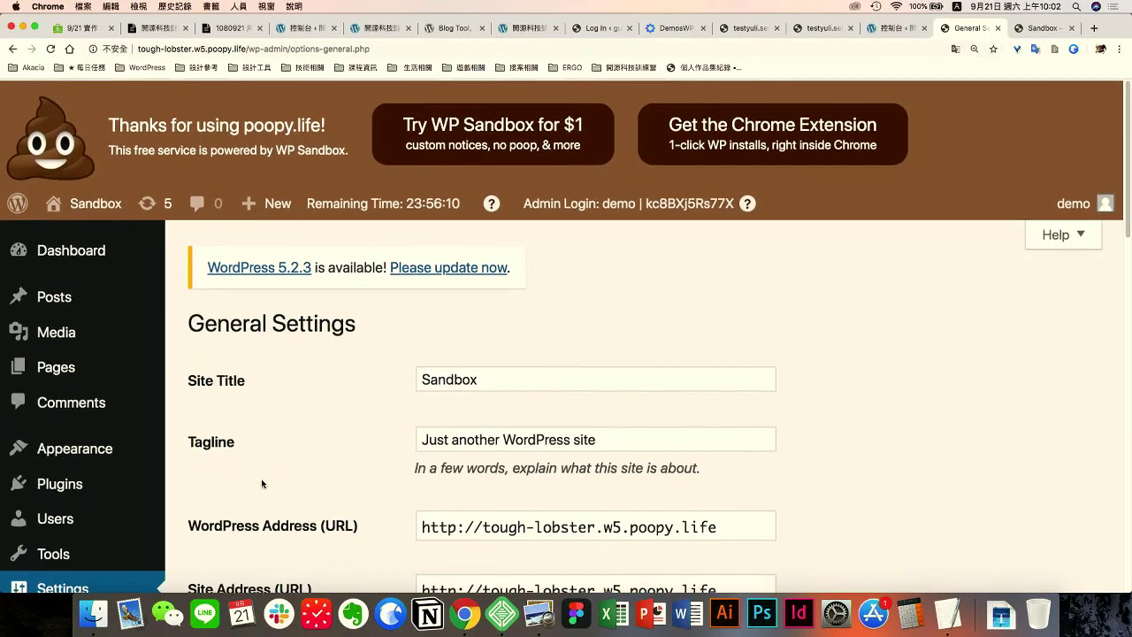
scroll(260, 475, "down", 5)
scroll(262, 483, "down", 10)
left_click(252, 542)
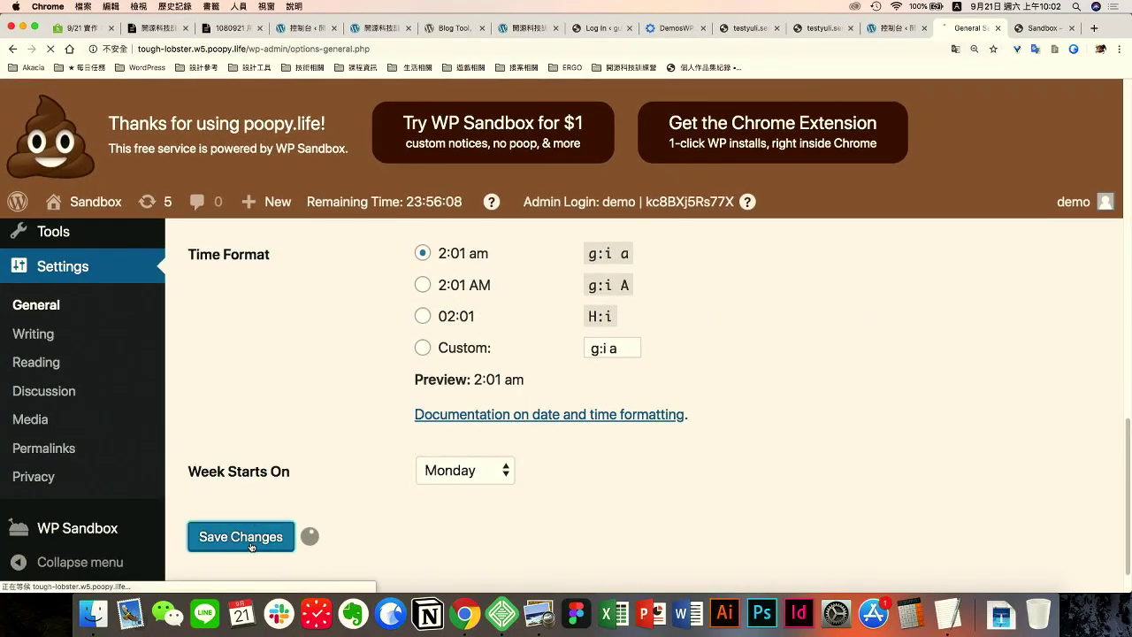
mouse_move(98, 219)
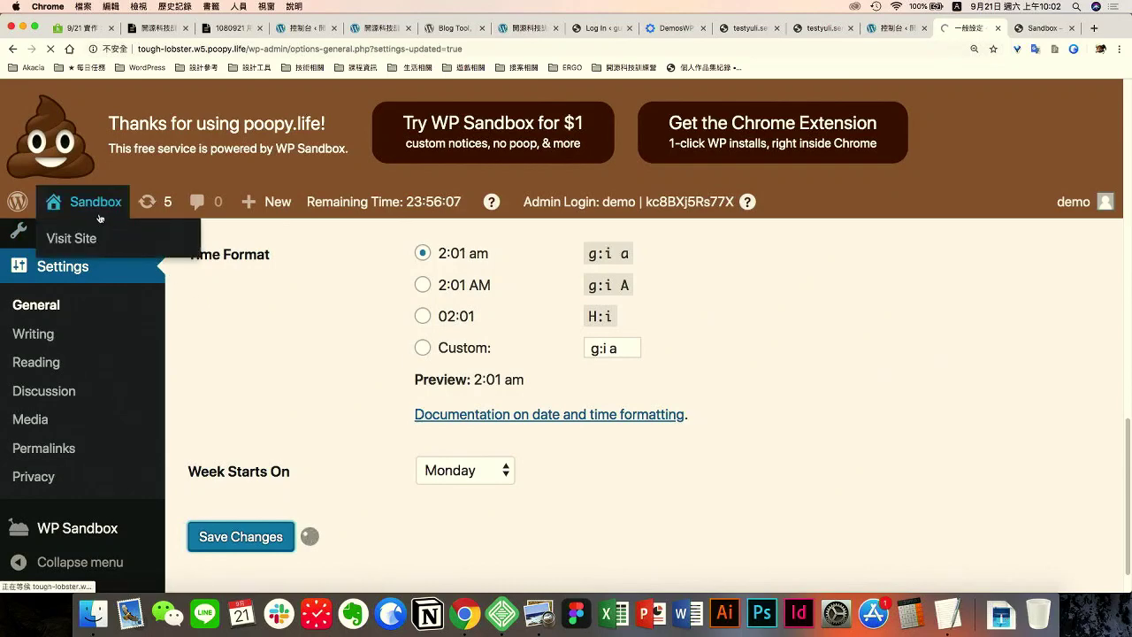
Open the site's front page in a new tab, compare it with the earlier one, and close the duplicate
scroll(210, 170, "down", 2)
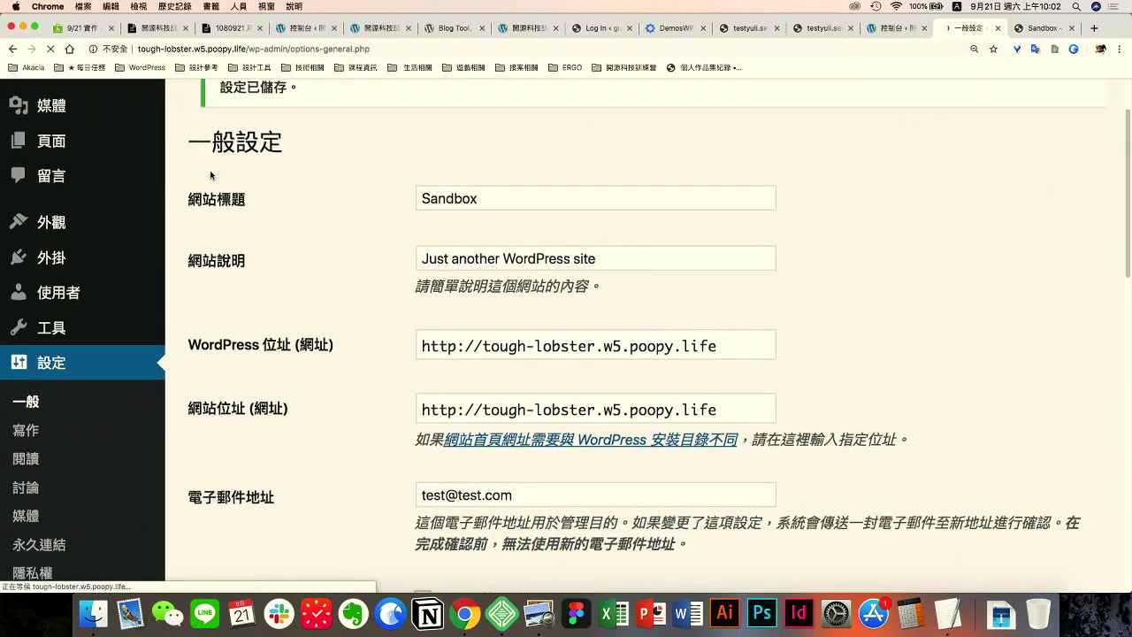
right_click(110, 231)
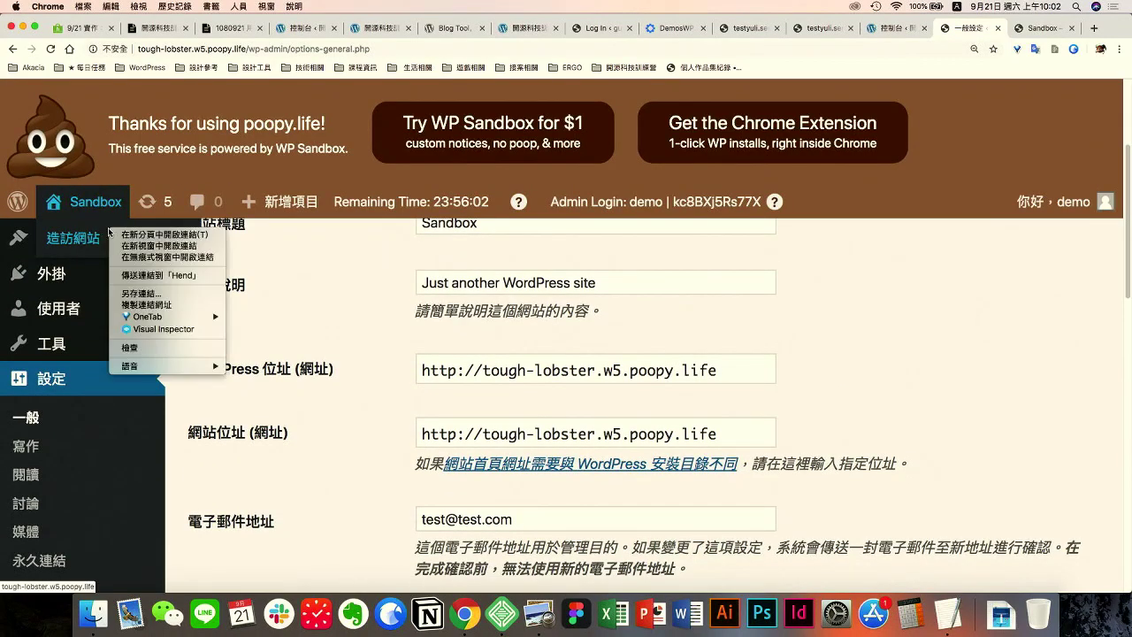
left_click(125, 236)
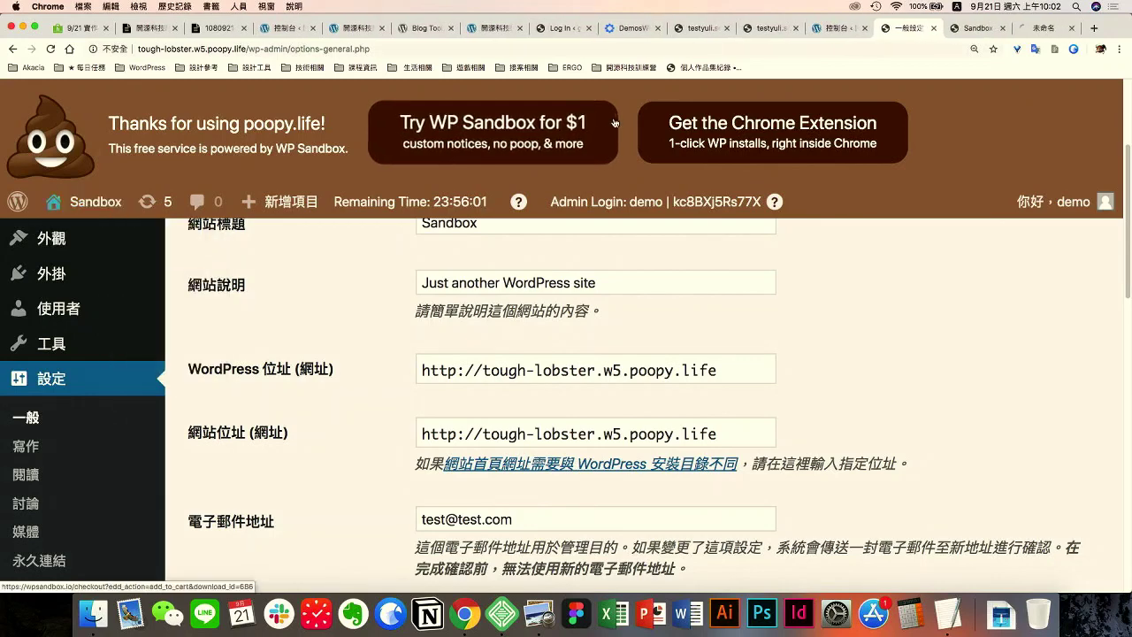
left_click(968, 29)
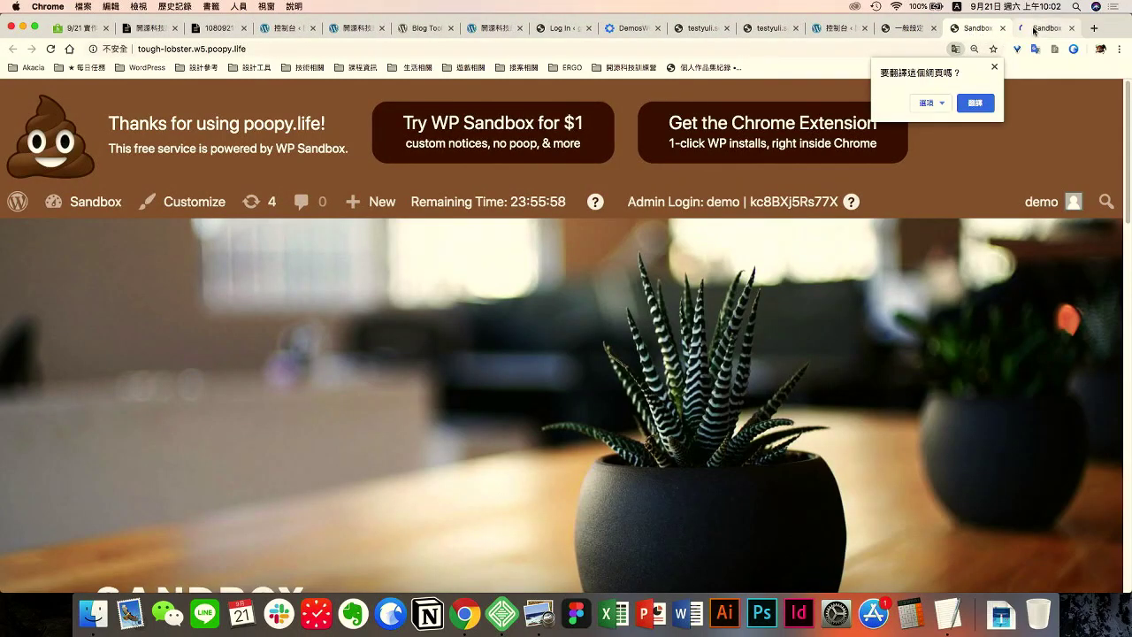
left_click(1044, 27)
scroll(699, 322, "down", 10)
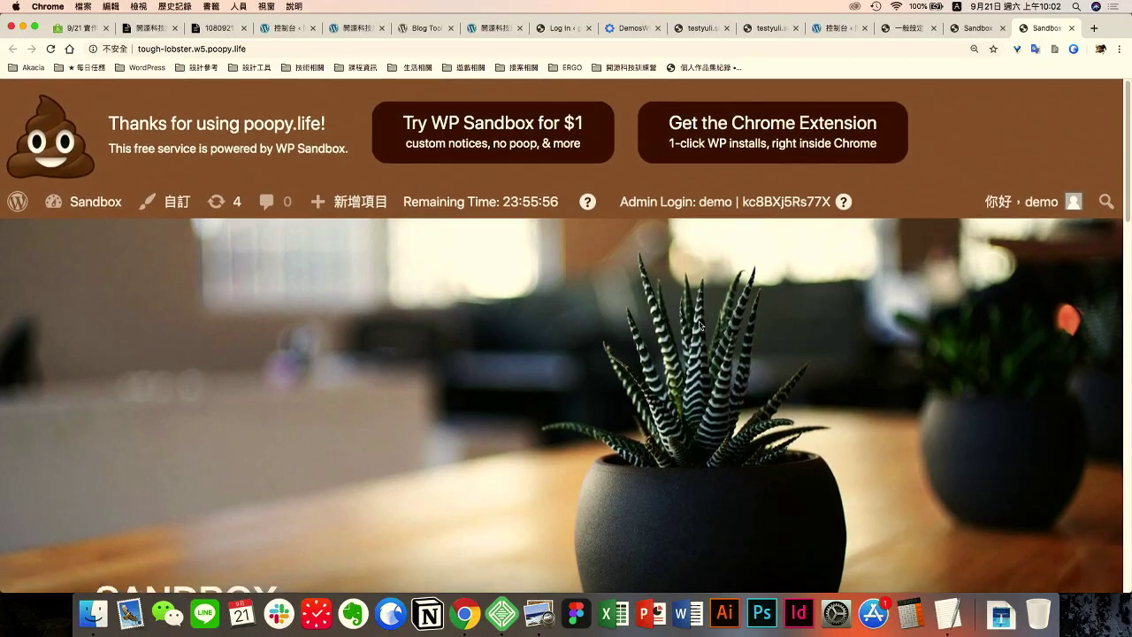
scroll(699, 322, "up", 10)
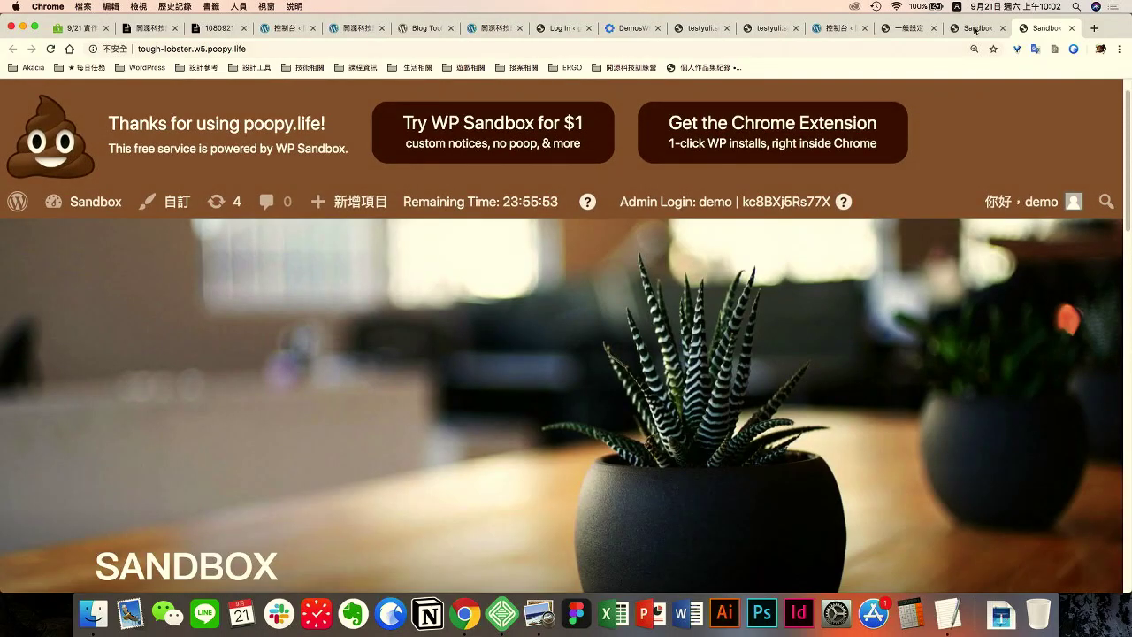
left_click(976, 30)
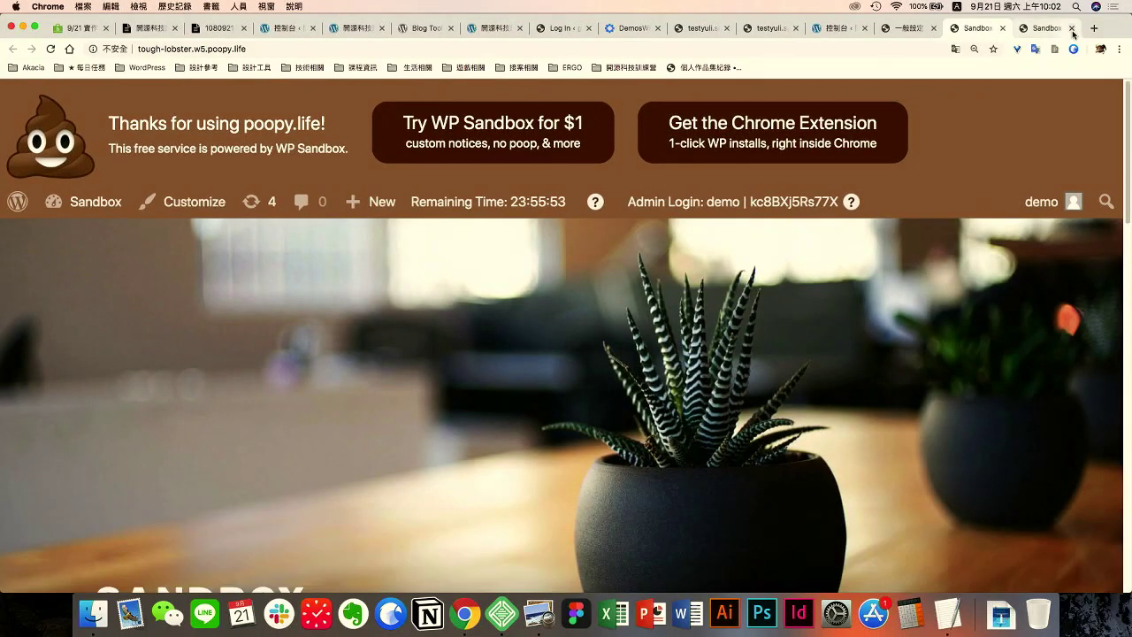
left_click(1073, 28)
Confirm the front page now shows Chinese labels like 近期文章, then return to the 一般設定 tab
scroll(729, 344, "down", 5)
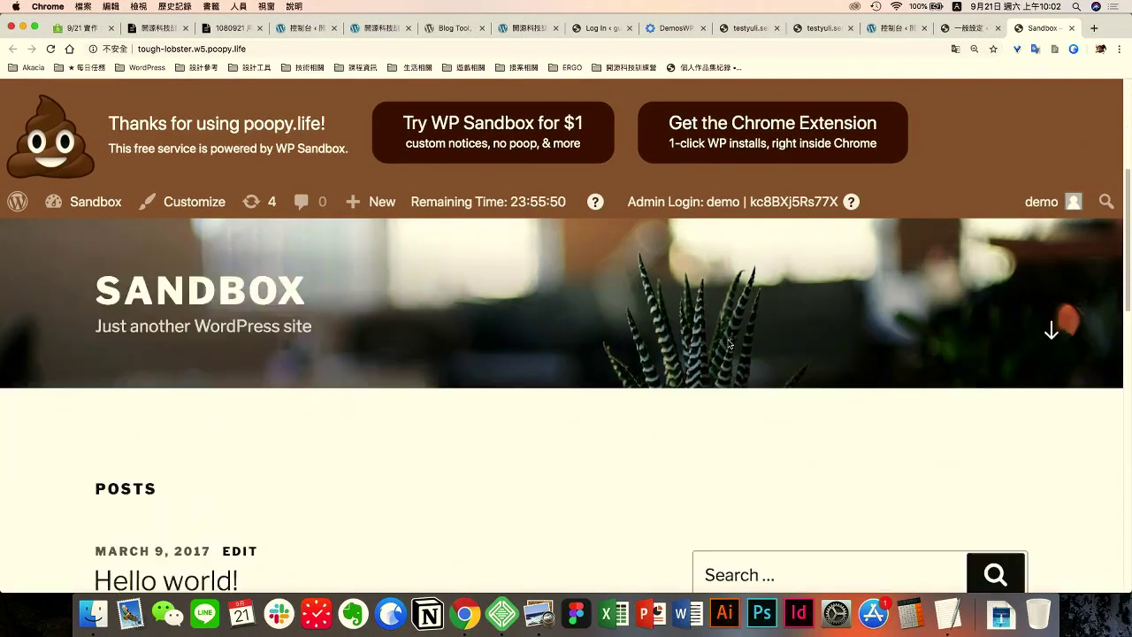
scroll(729, 343, "down", 3)
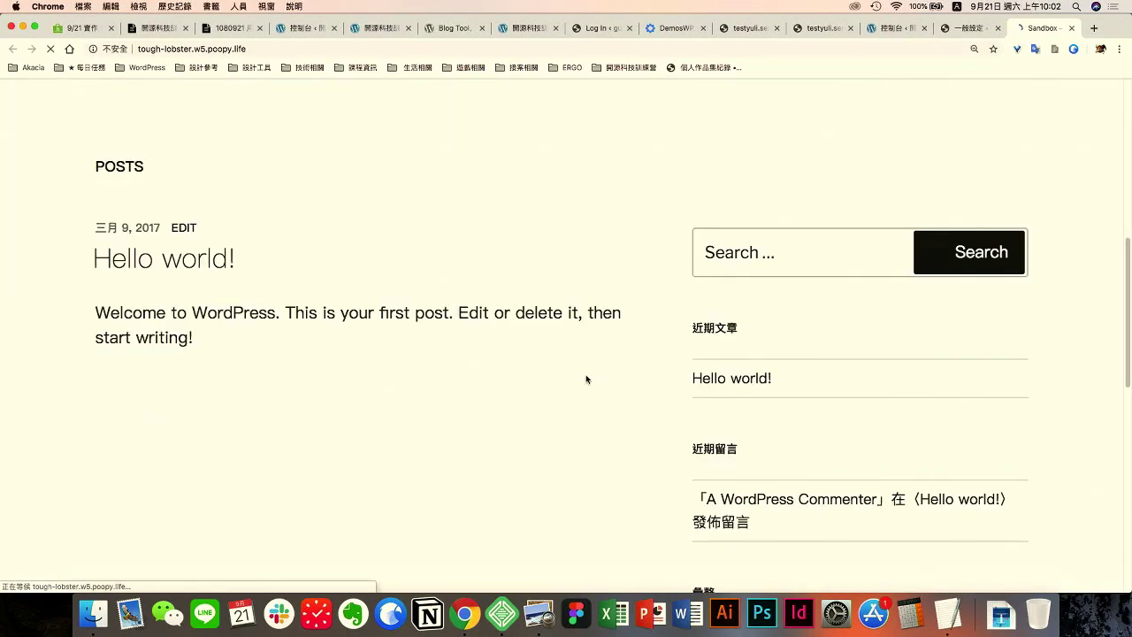
left_click_drag(693, 433, 728, 435)
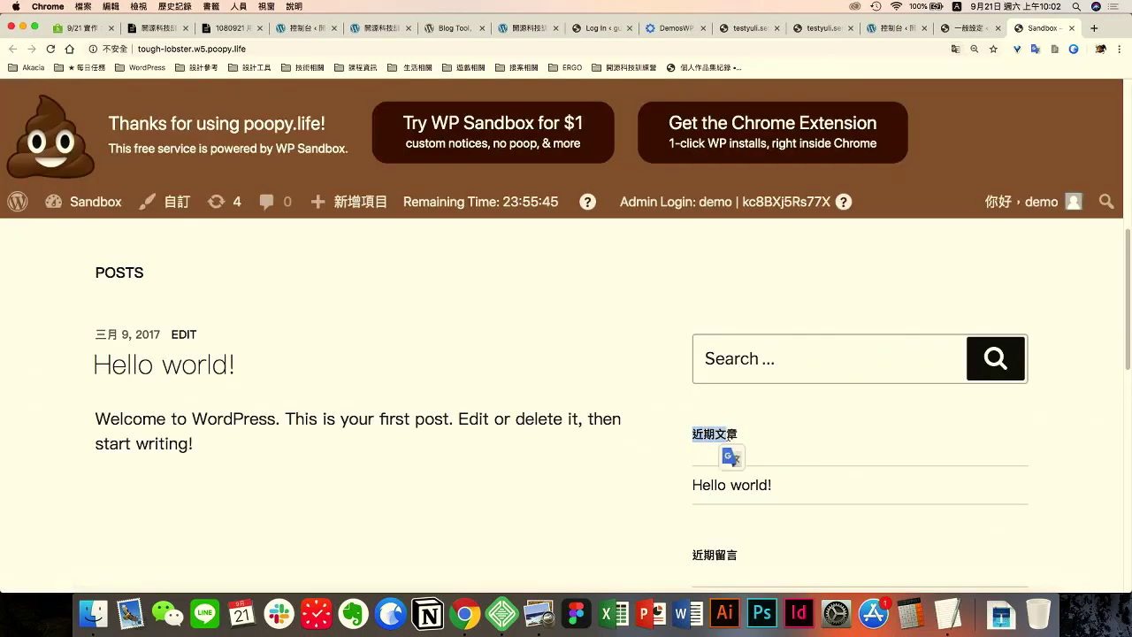
scroll(383, 403, "down", 10)
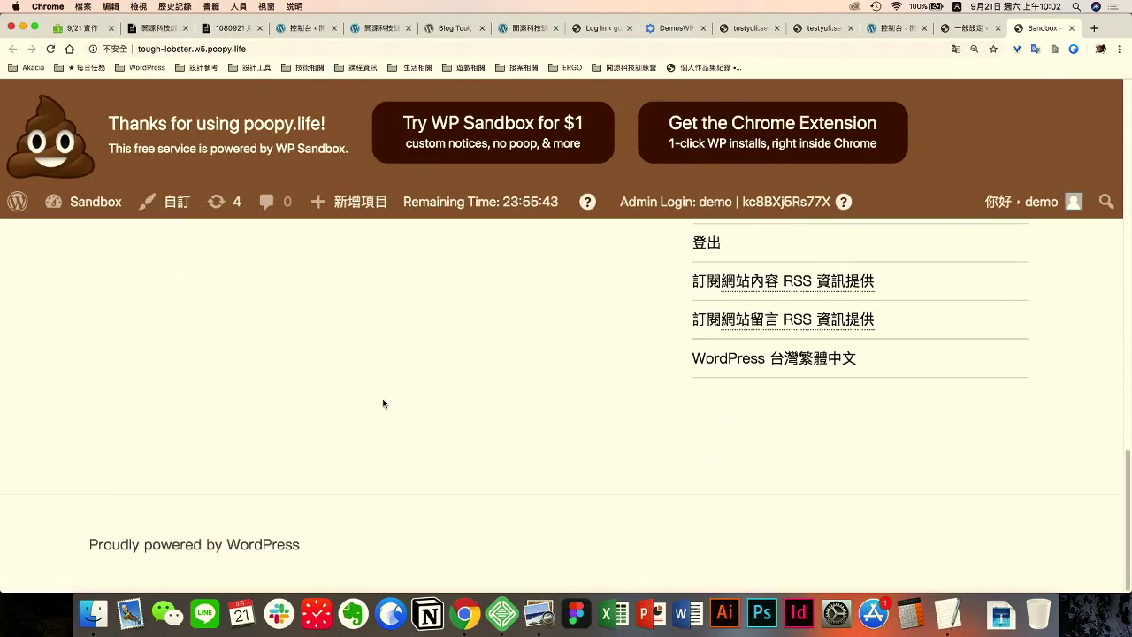
scroll(383, 403, "up", 15)
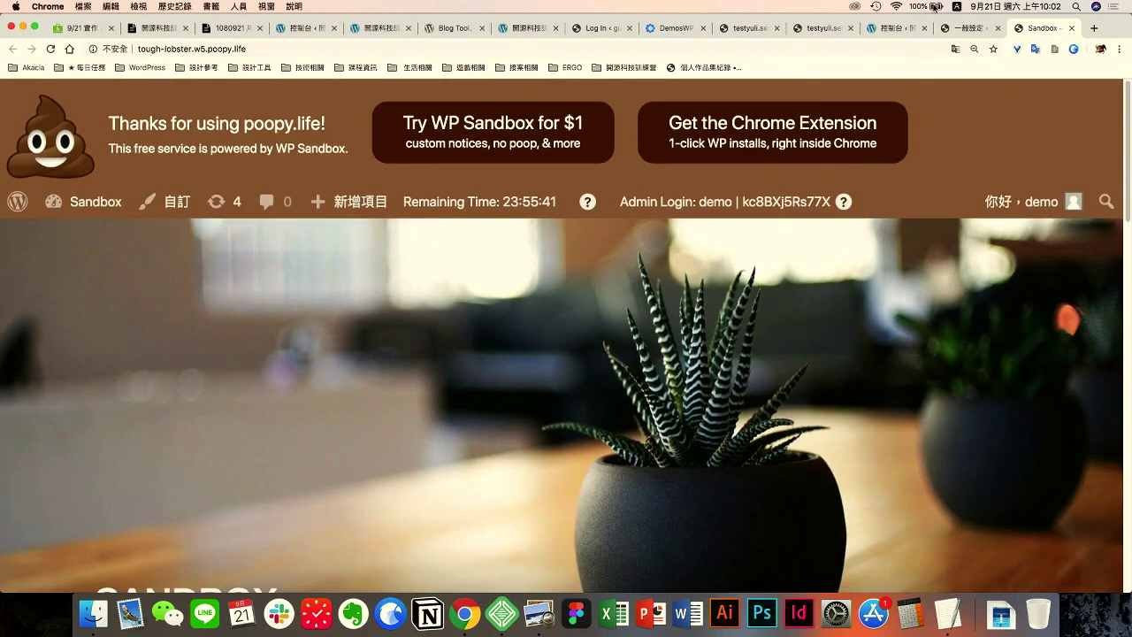
left_click(966, 27)
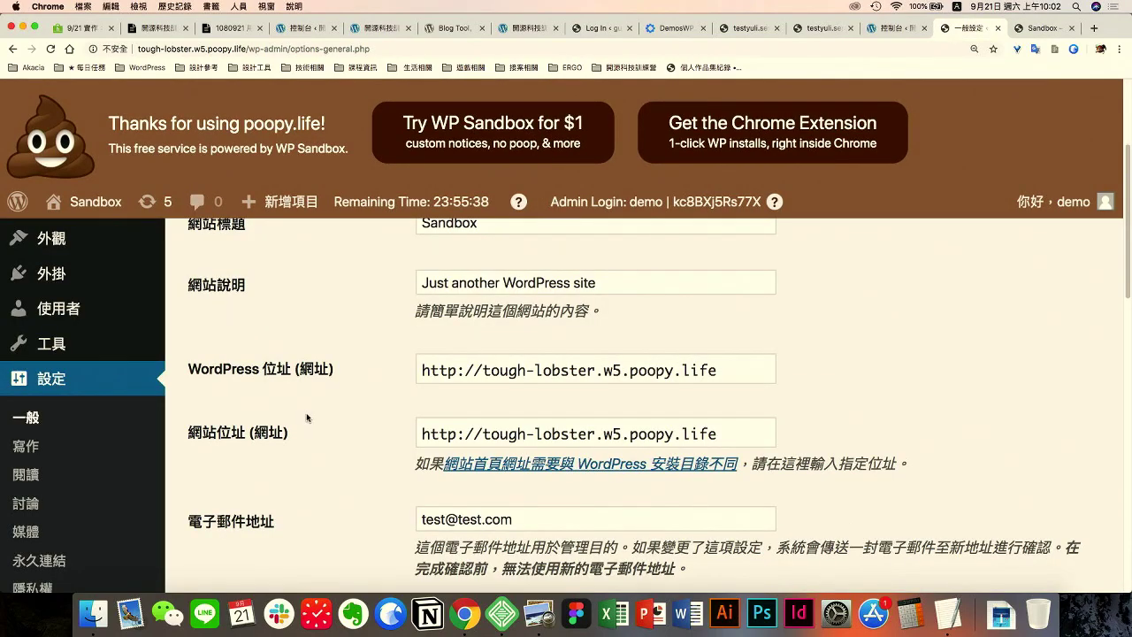
Return to the full-screen slides and advance to slide 8, the 頁面 vs 文章 comparison table
key("ctrl+Right")
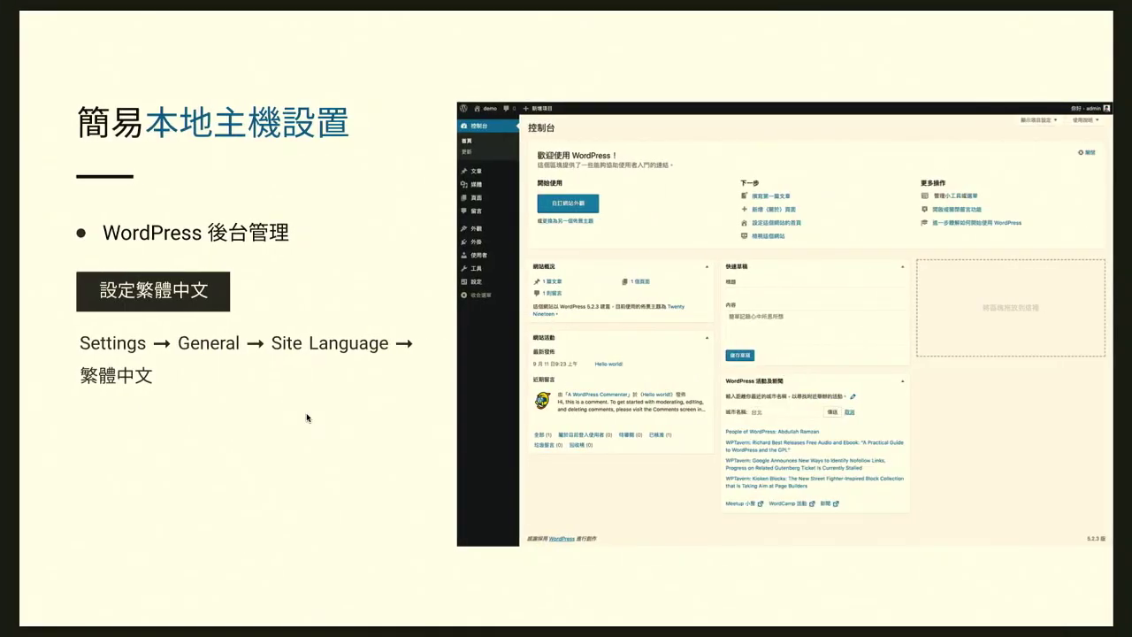
key("Right")
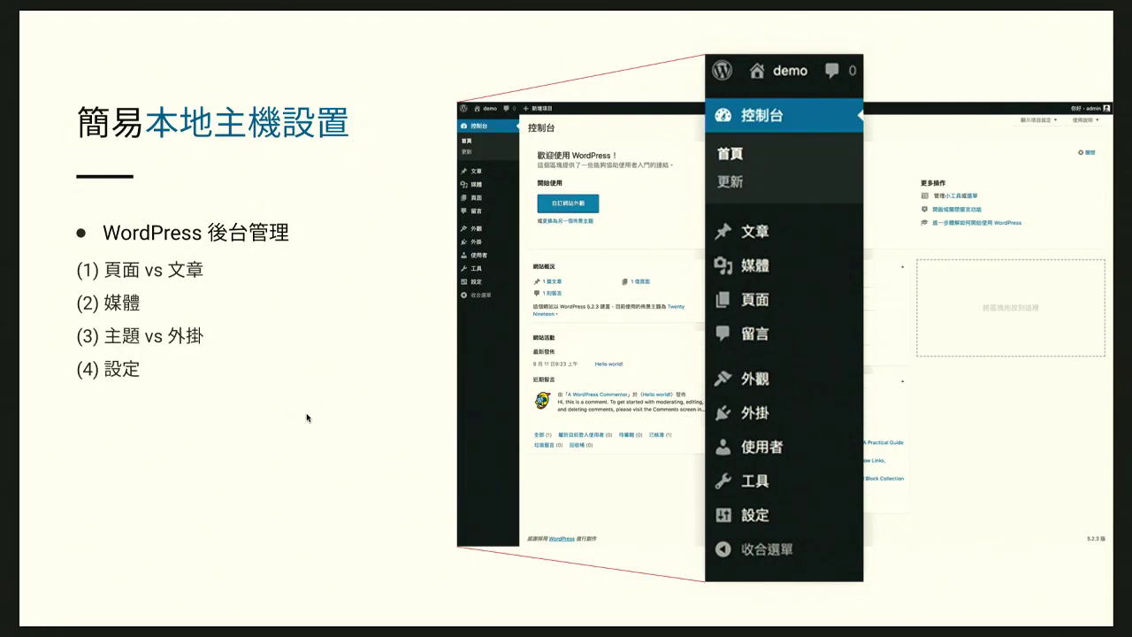
key("Right")
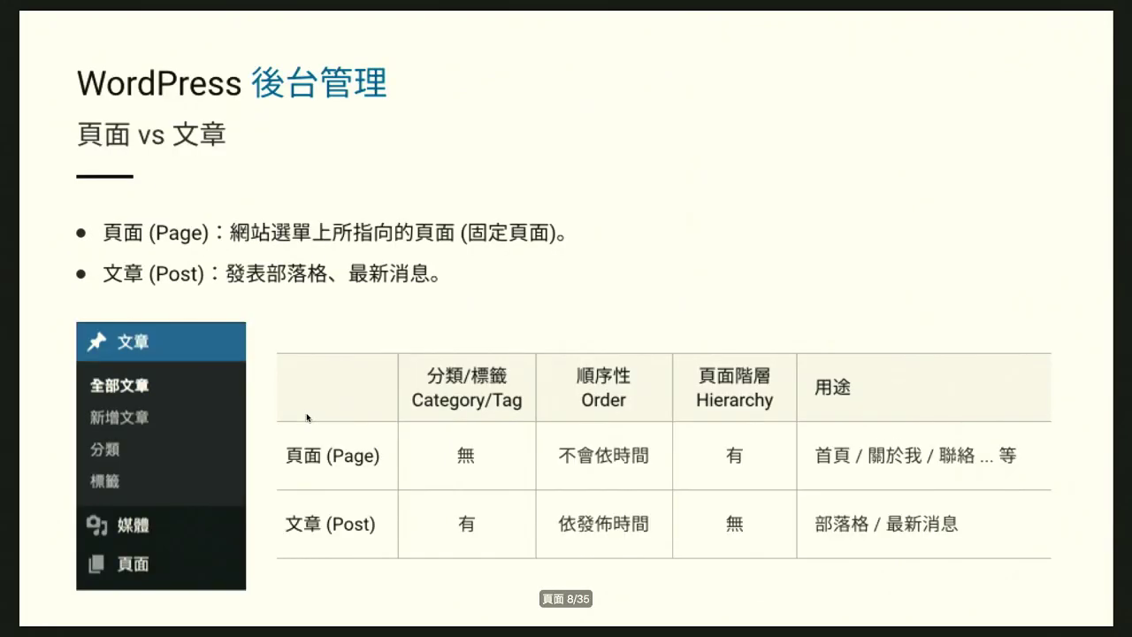
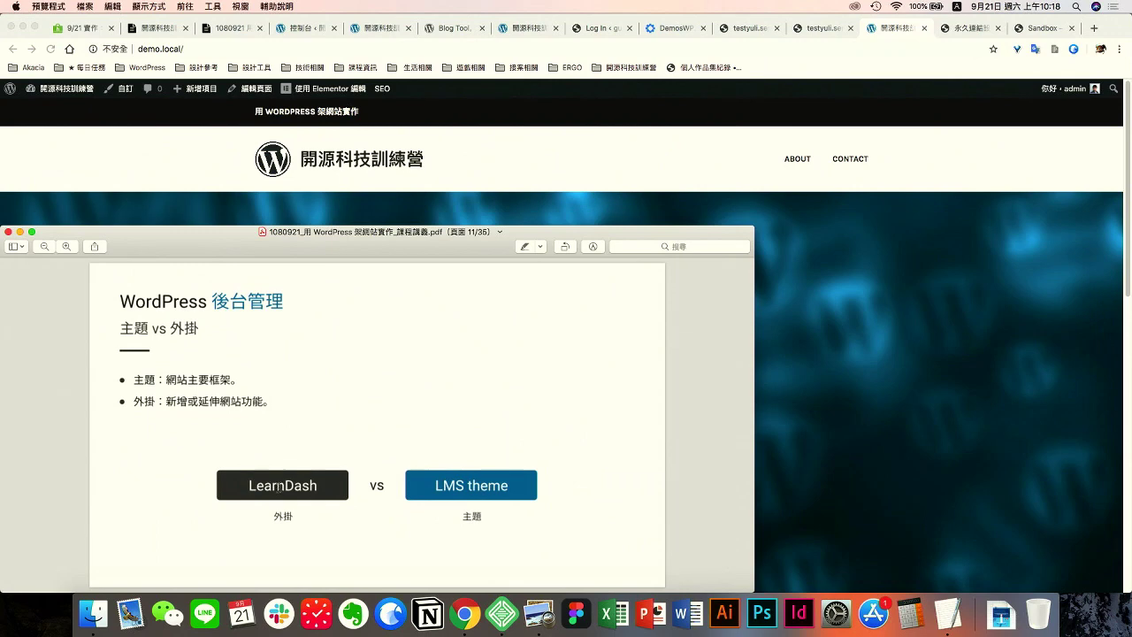
Move the Preview slides window up and right, preview it full screen, then return to the HackMD notes in Chrome
left_click_drag(262, 235, 337, 187)
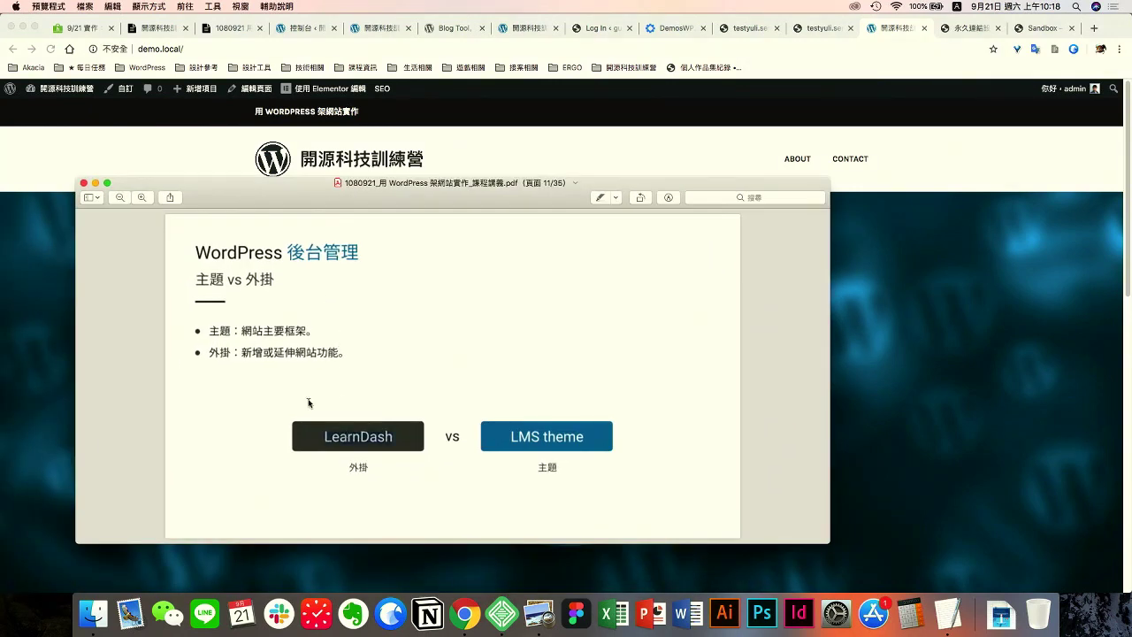
left_click(107, 183)
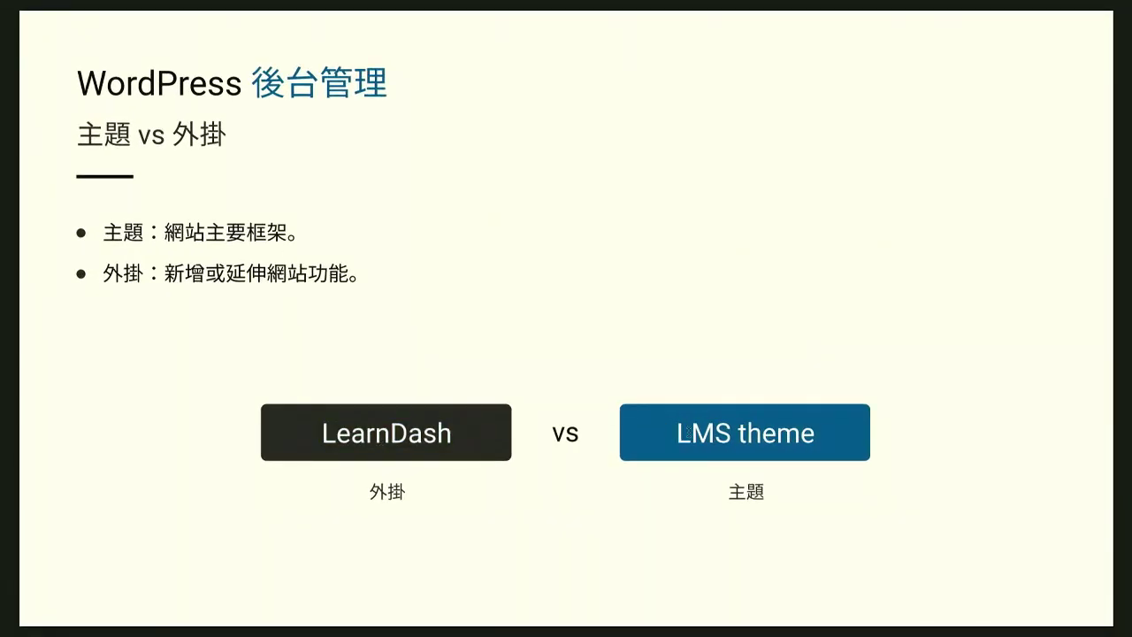
key("Escape")
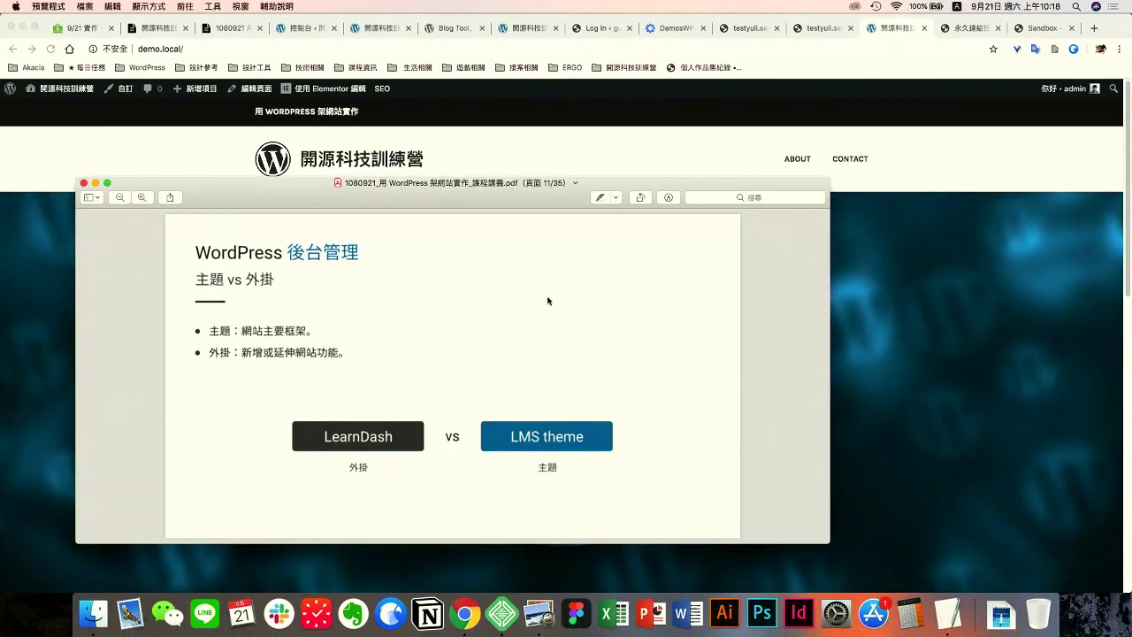
left_click(227, 31)
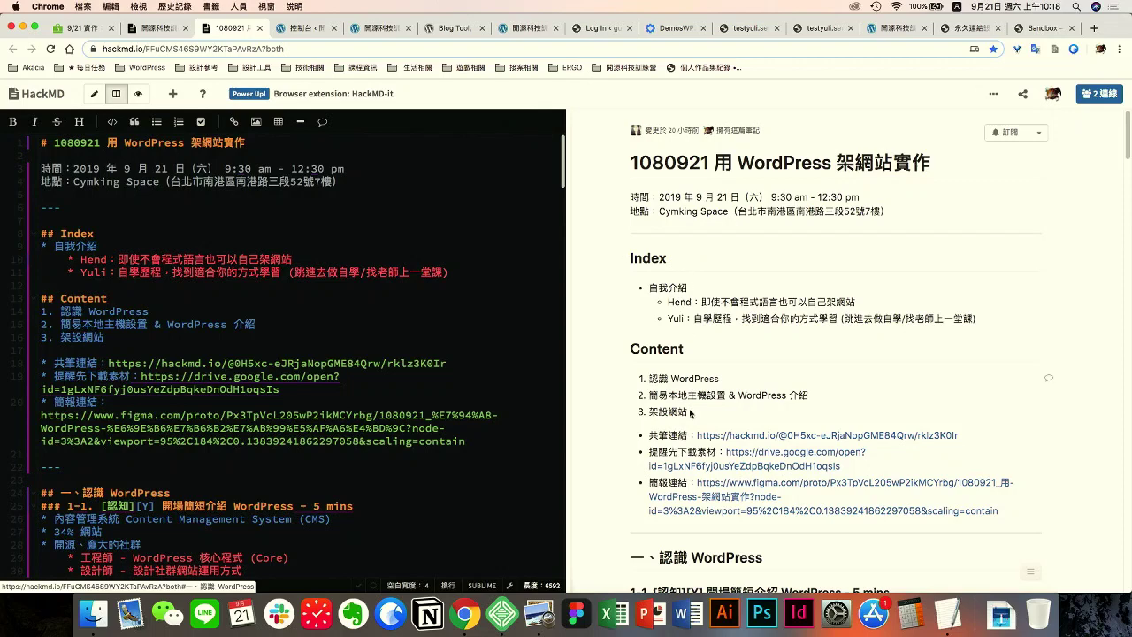
Open the linked Figma slide deck, page to slide 11, and launch its LearnDash demo link
left_click(716, 486)
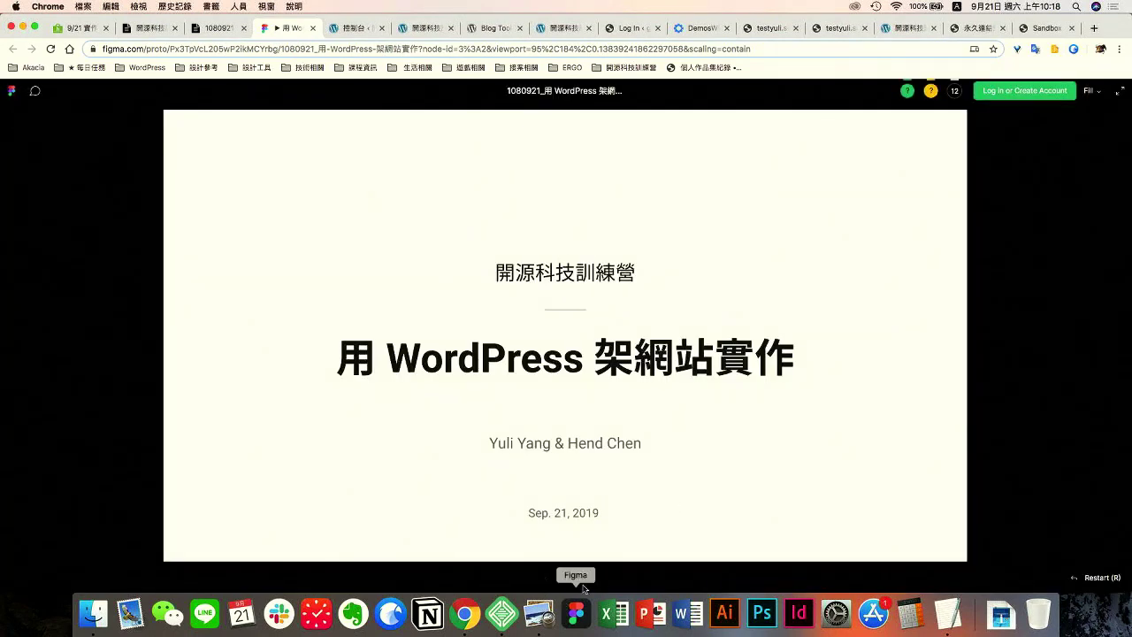
left_click(589, 579)
left_click(589, 579)
left_click(589, 579)
left_click(590, 580)
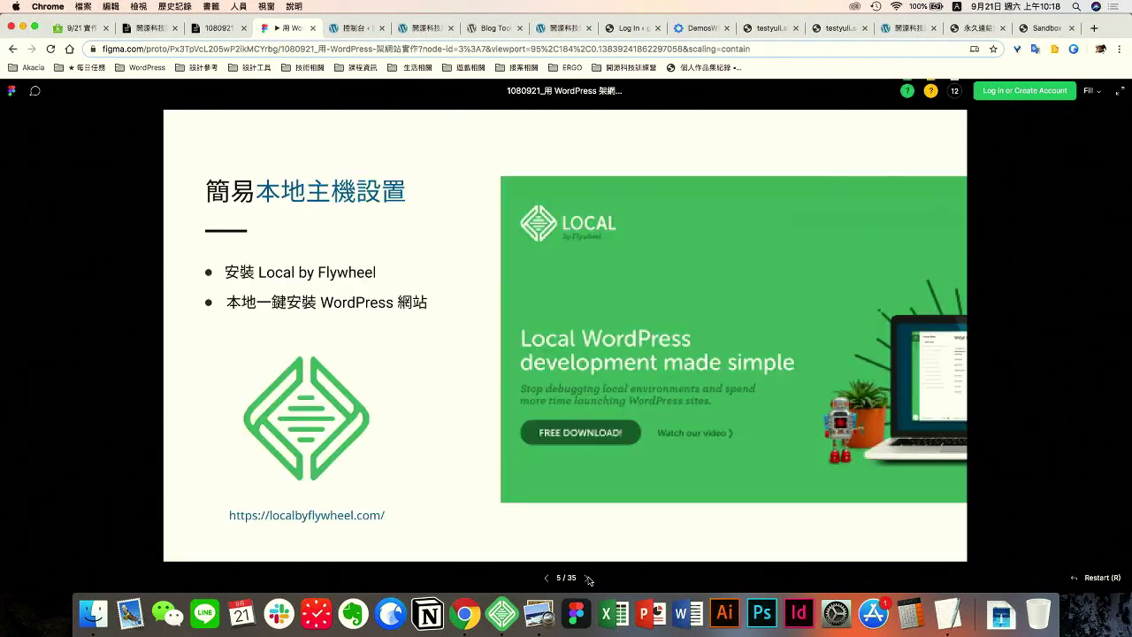
left_click(589, 579)
left_click(589, 580)
left_click(590, 580)
left_click(589, 579)
left_click(588, 580)
left_click(589, 579)
left_click(589, 579)
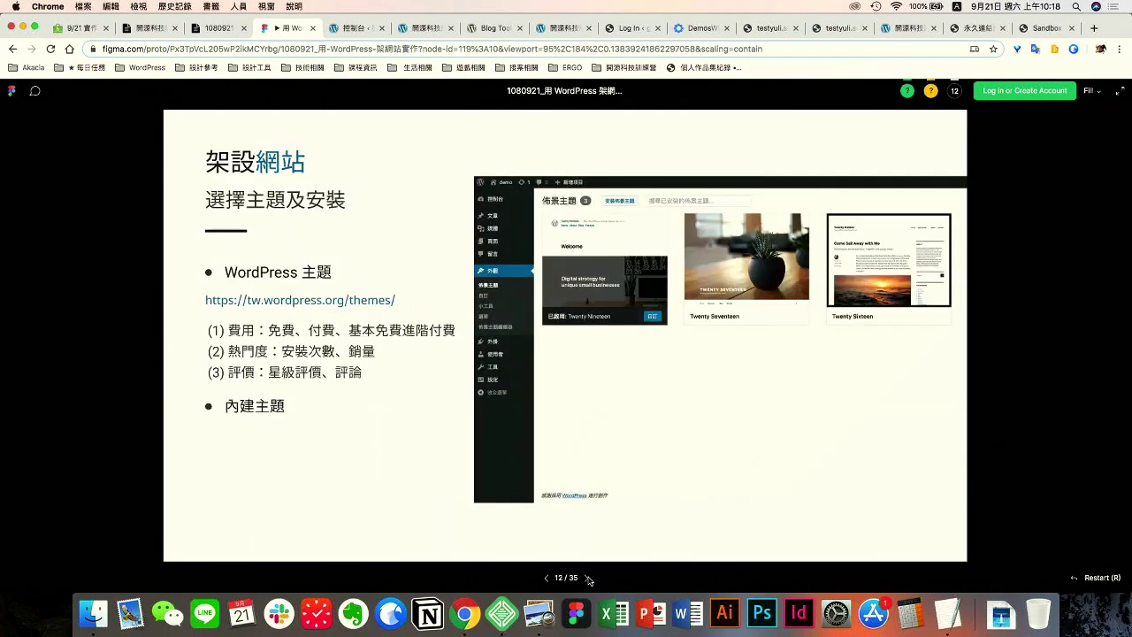
left_click(550, 578)
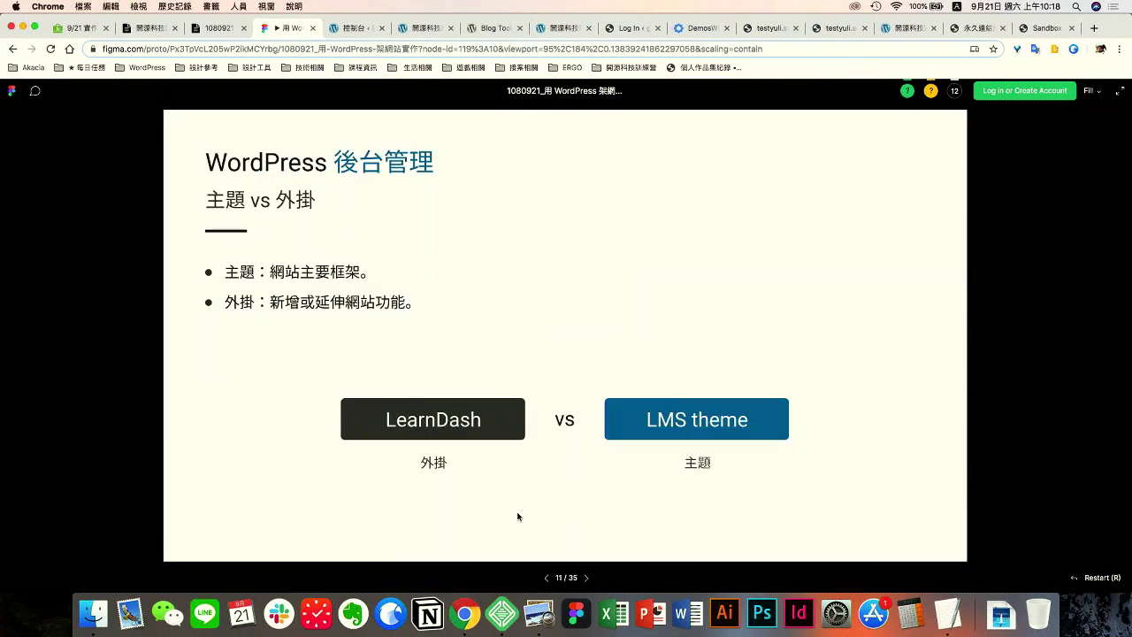
left_click(465, 430)
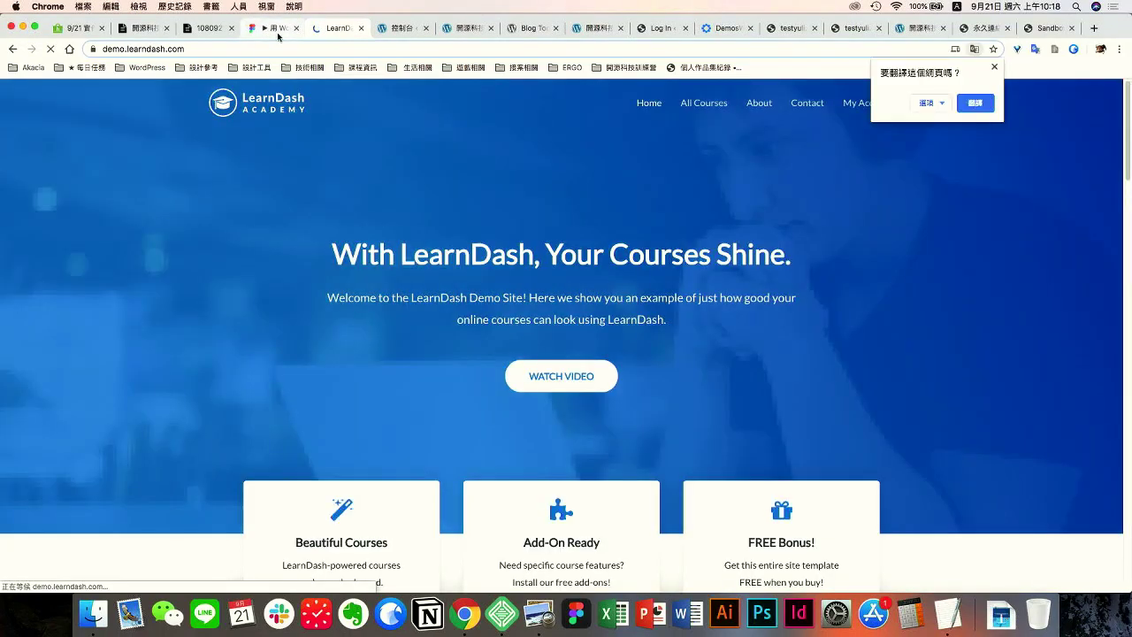
Open the LMS theme demo from the Figma slide's link, then glance at the LearnDash demo tab
left_click(270, 28)
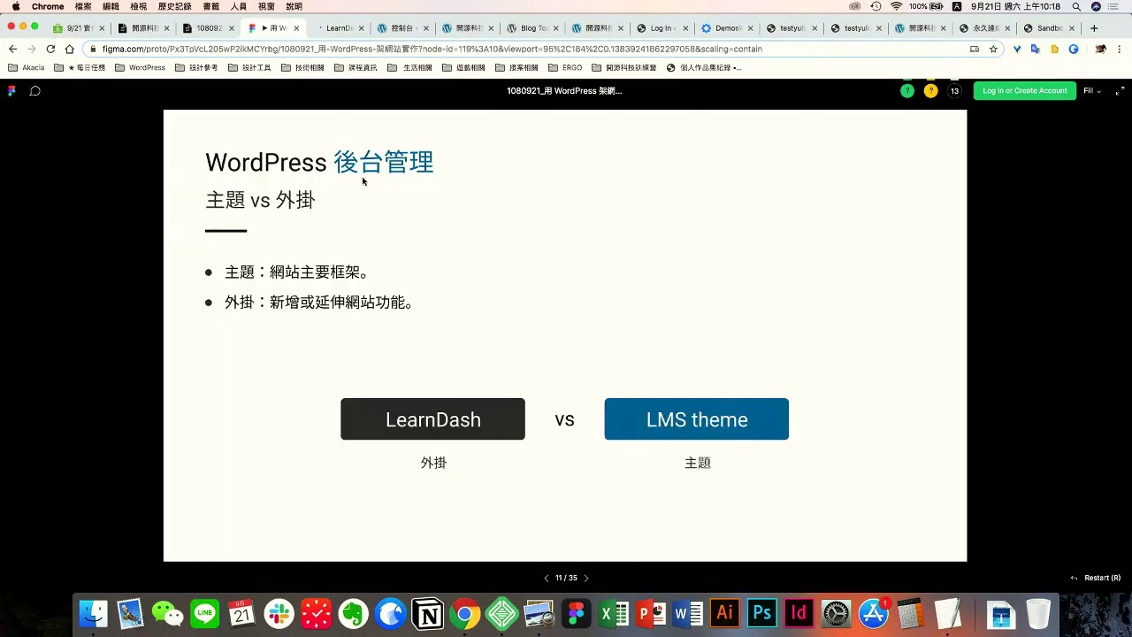
left_click(687, 424)
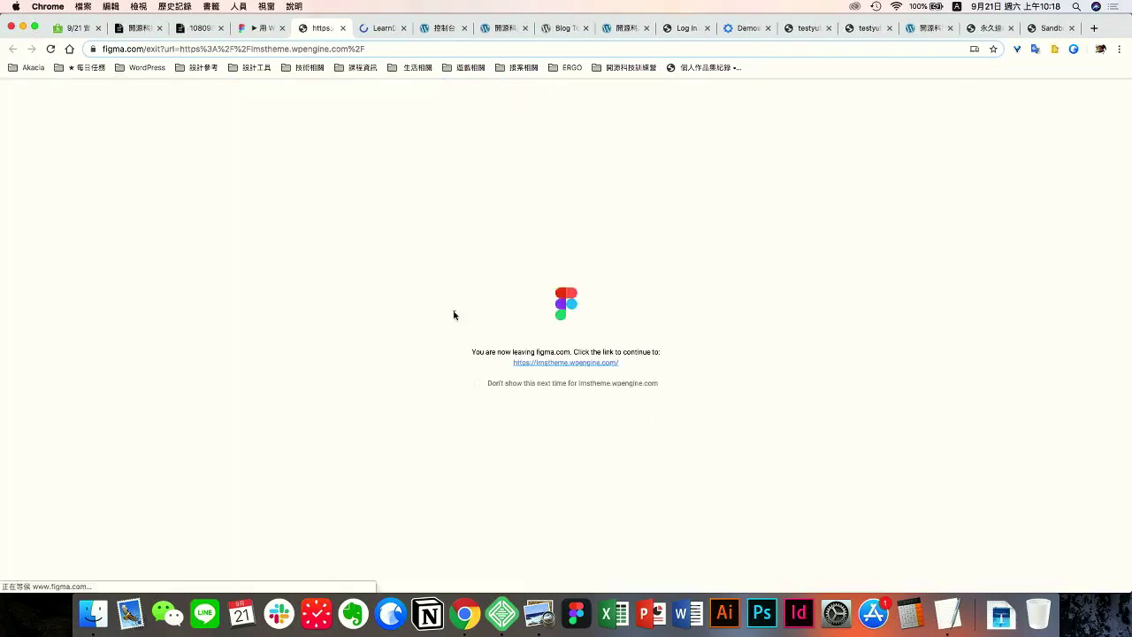
left_click(537, 364)
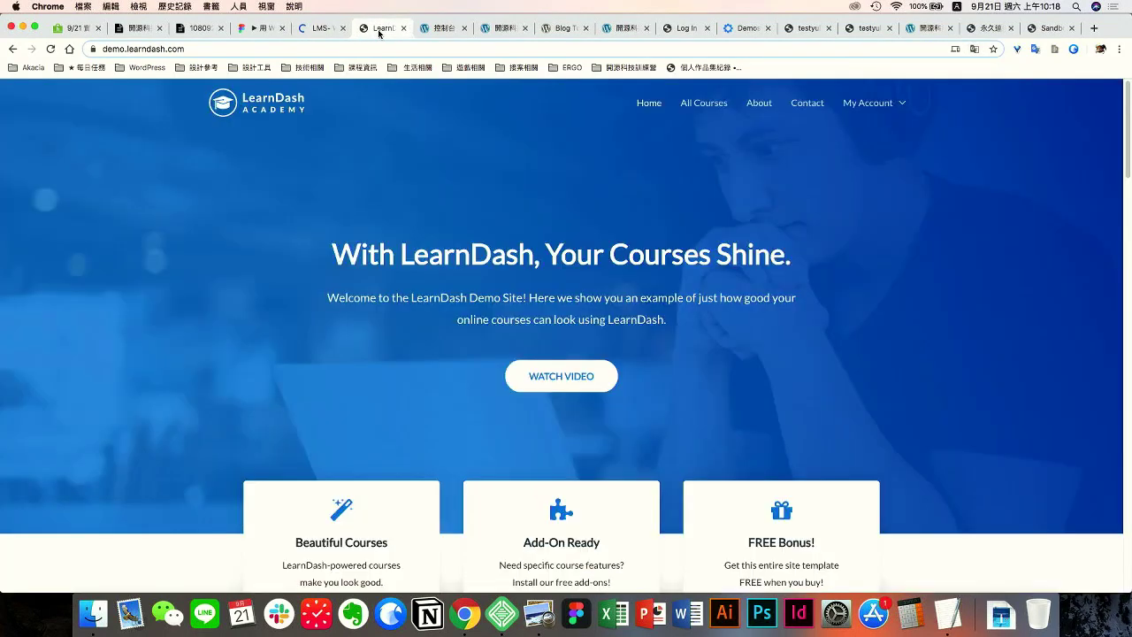
left_click(379, 29)
In the LMS theme demo, open COURSES and view the Advanced Programming course page
left_click(320, 28)
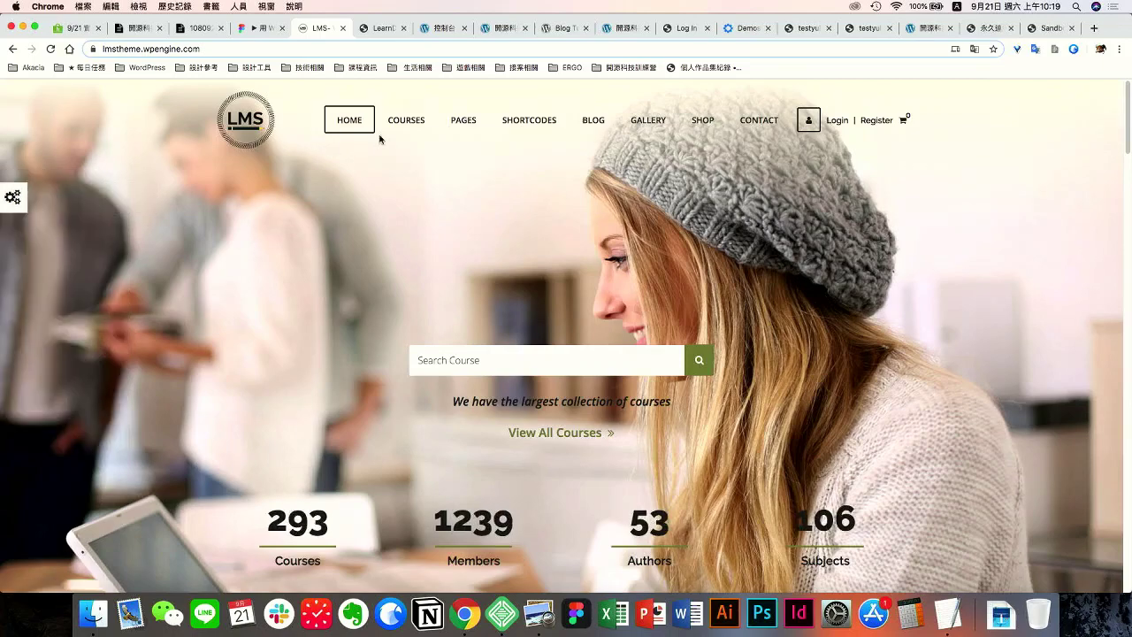
left_click(407, 125)
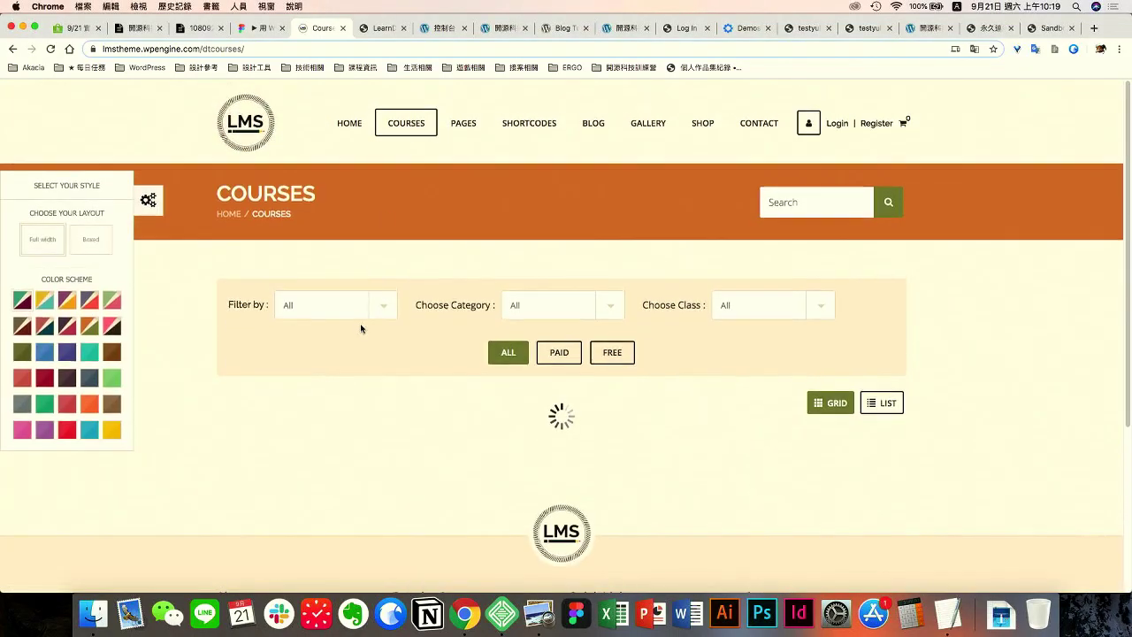
scroll(370, 336, "down", 5)
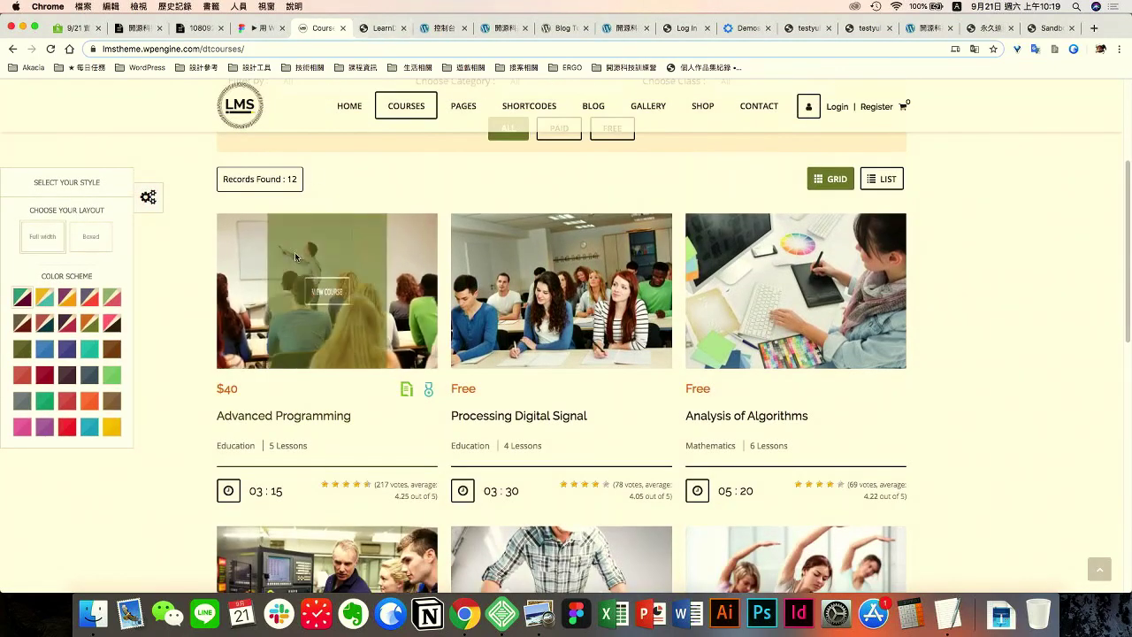
left_click(310, 305)
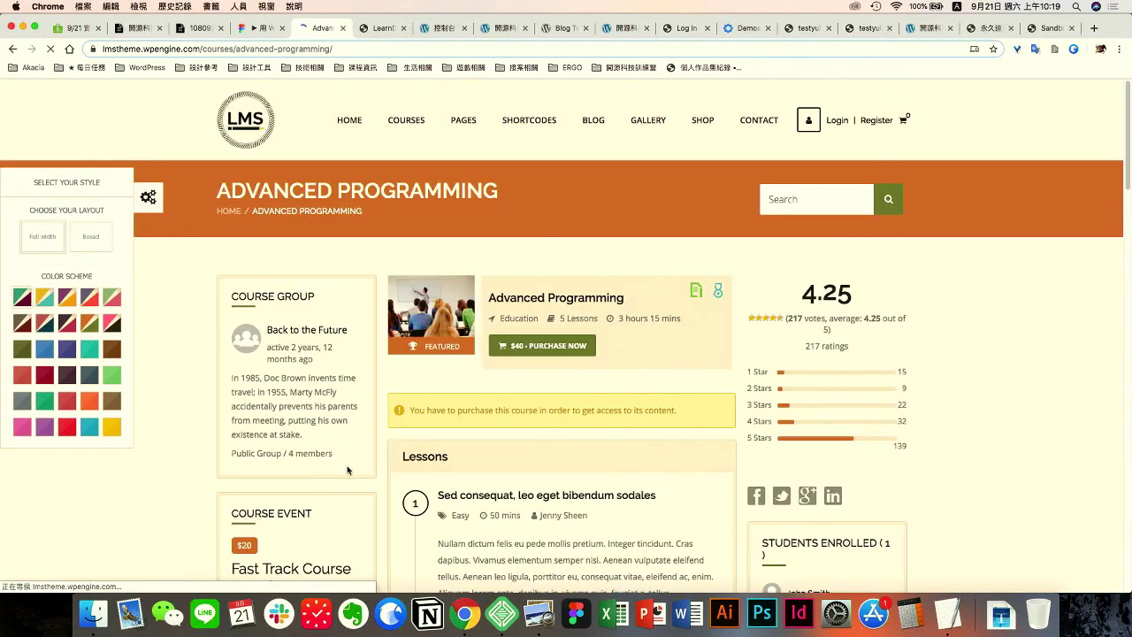
scroll(524, 495, "down", 10)
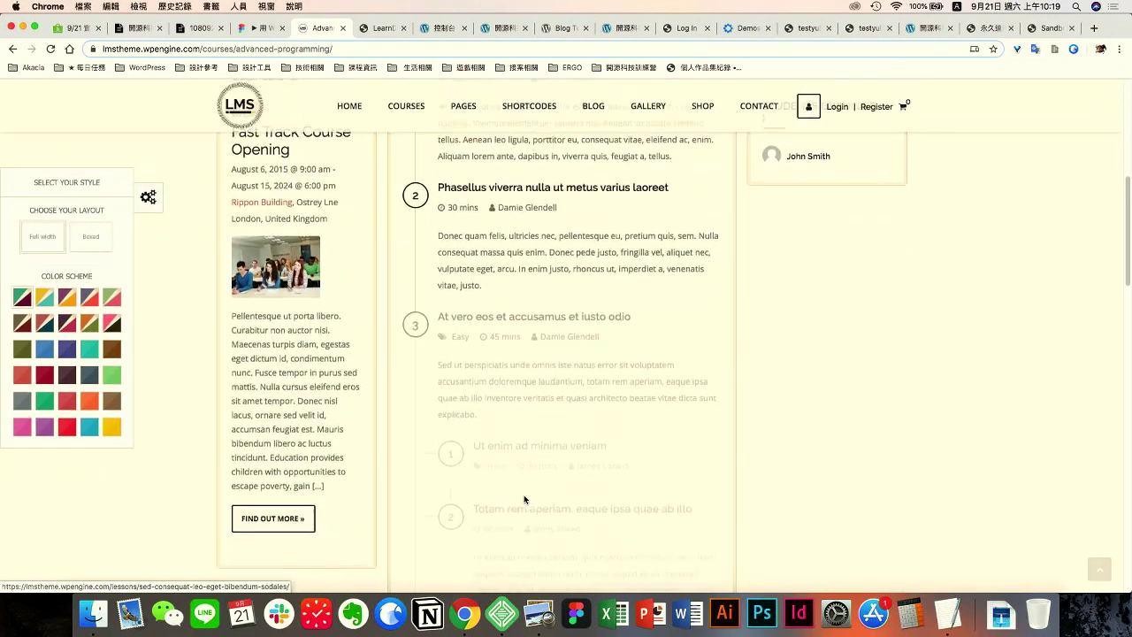
On the LearnDash demo homepage, open the Basic LearnDash Overview course and scroll to its content
left_click(377, 27)
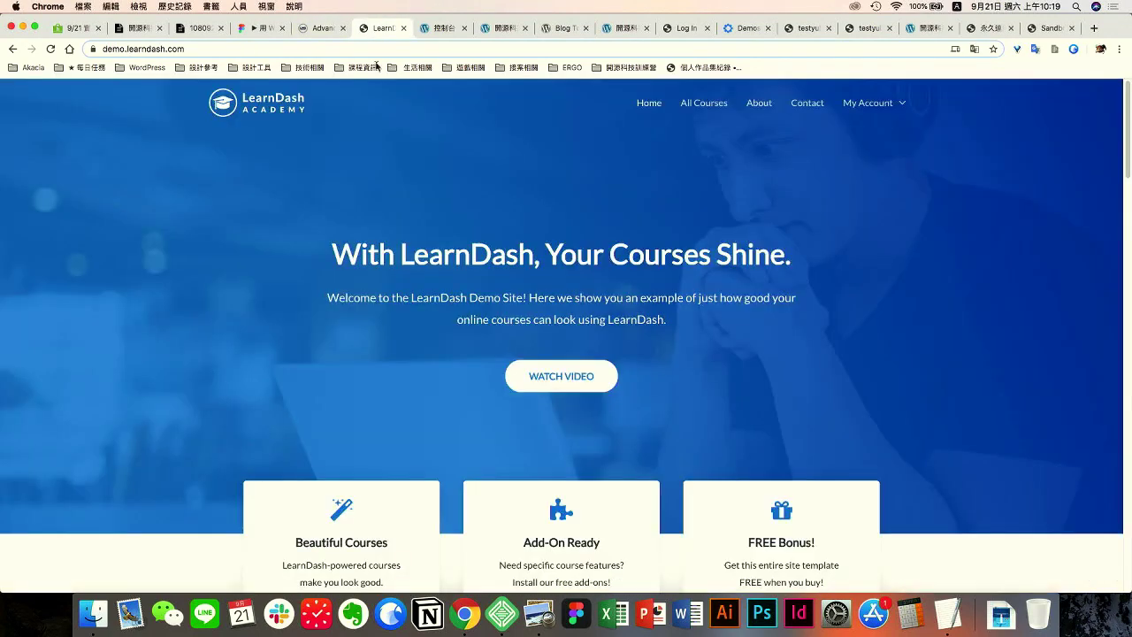
scroll(604, 290, "down", 10)
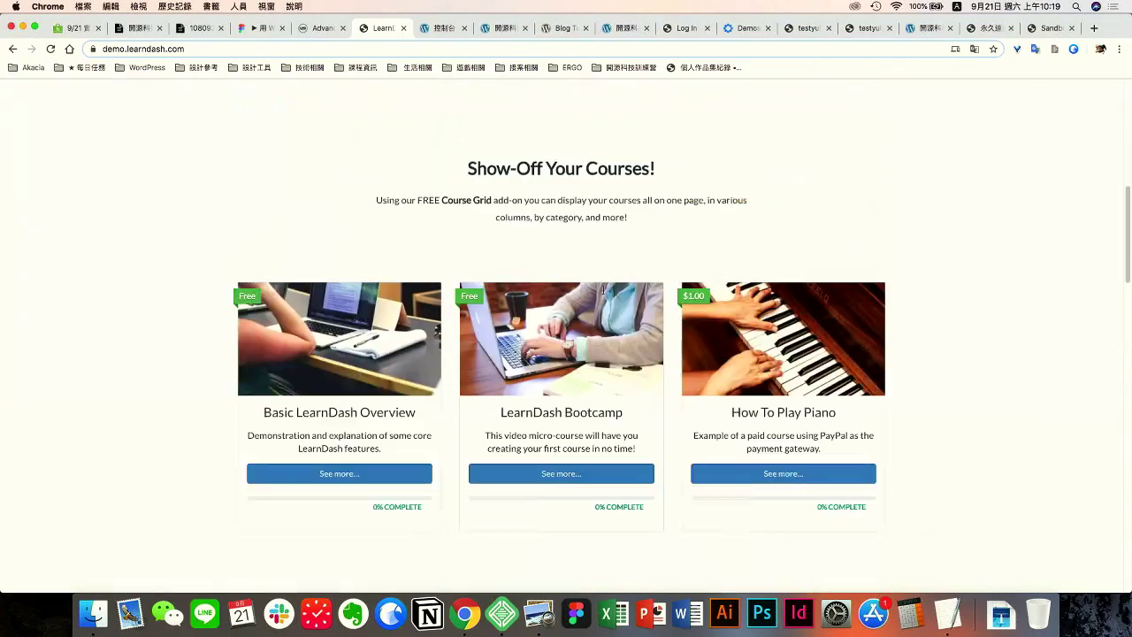
scroll(604, 290, "up", 3)
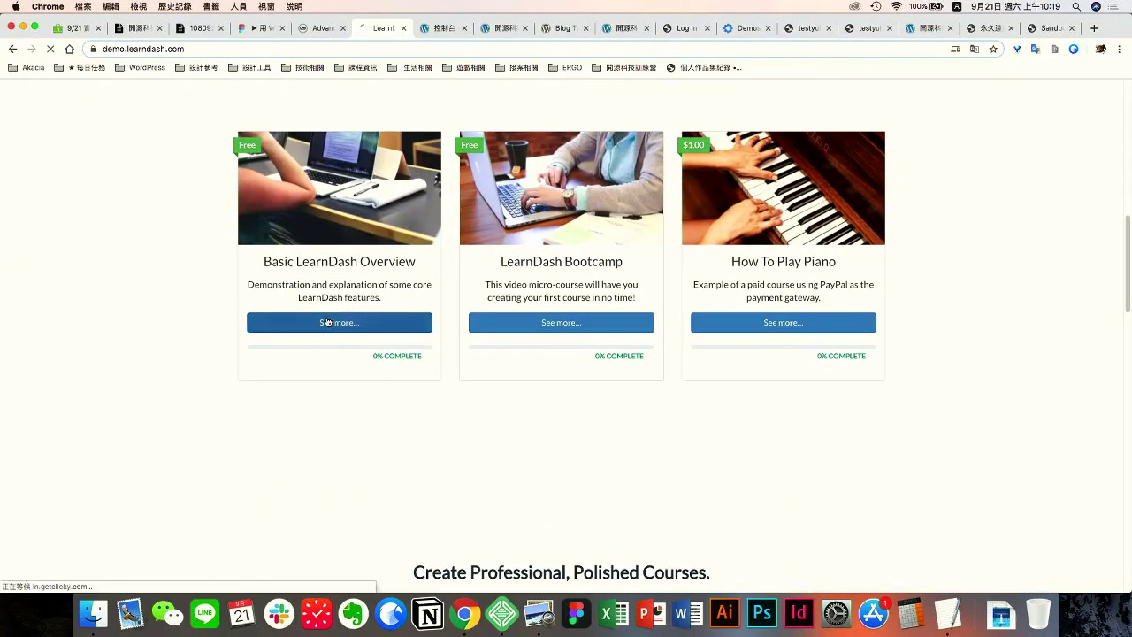
left_click(334, 321)
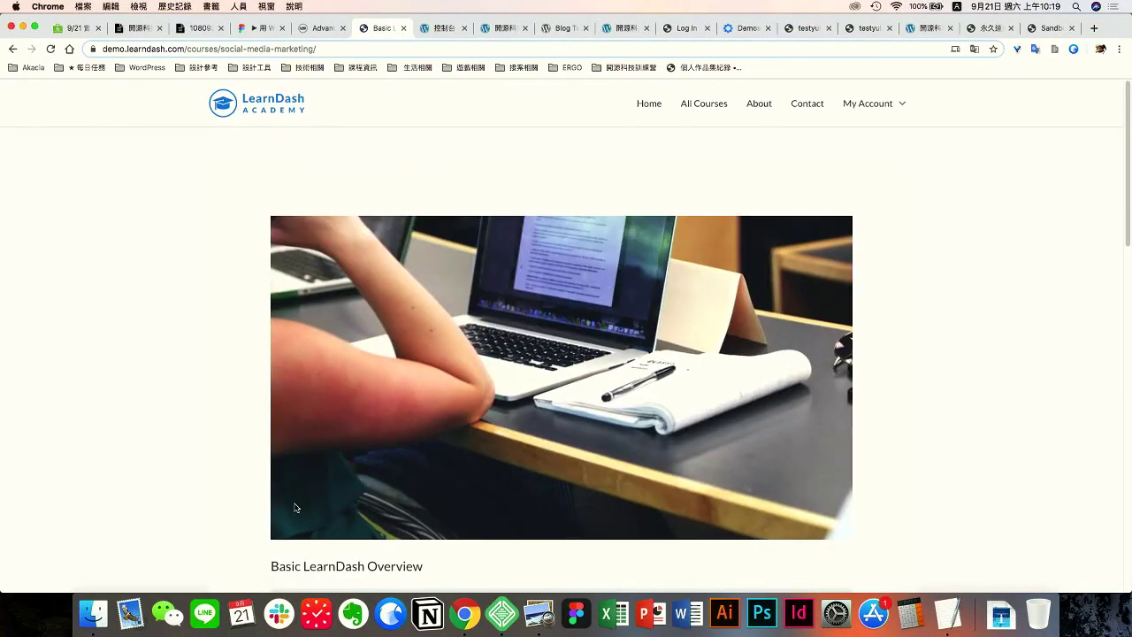
scroll(211, 497, "down", 5)
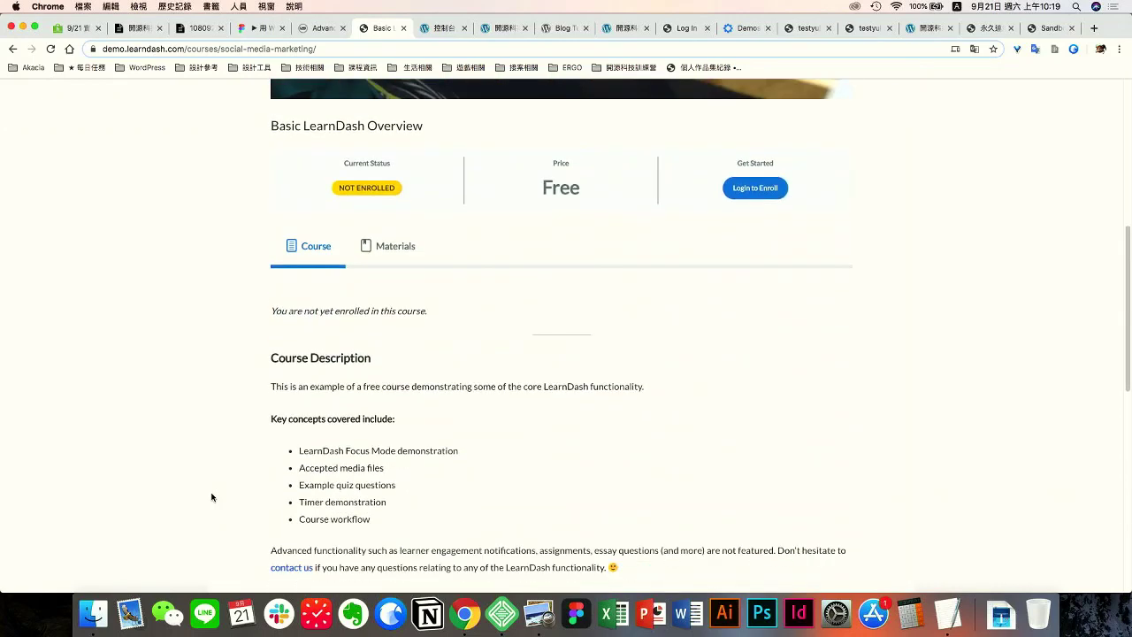
scroll(211, 497, "down", 3)
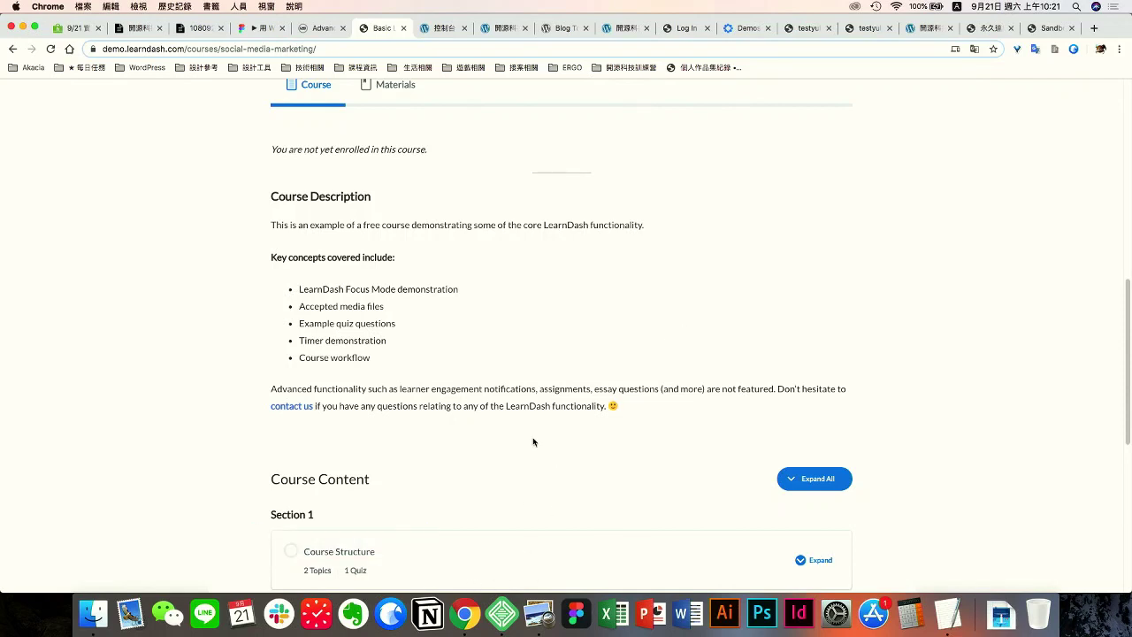
Show the Preview slides full screen, advance to page 12, and open its tw.wordpress.org/themes/ link
scroll(534, 441, "down", 3)
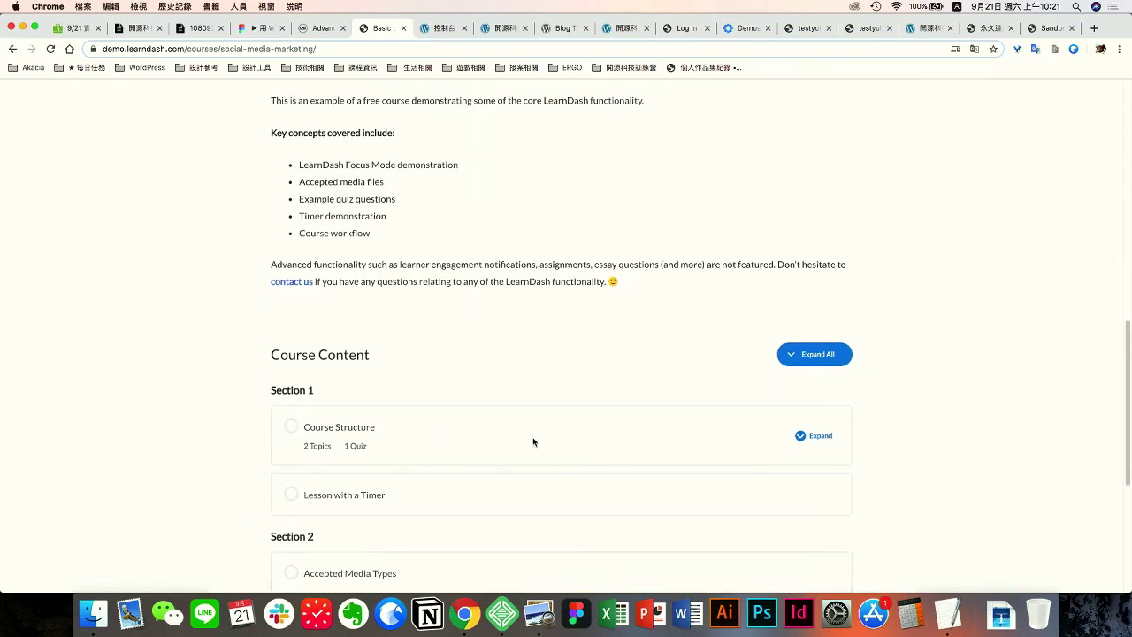
left_click(540, 613)
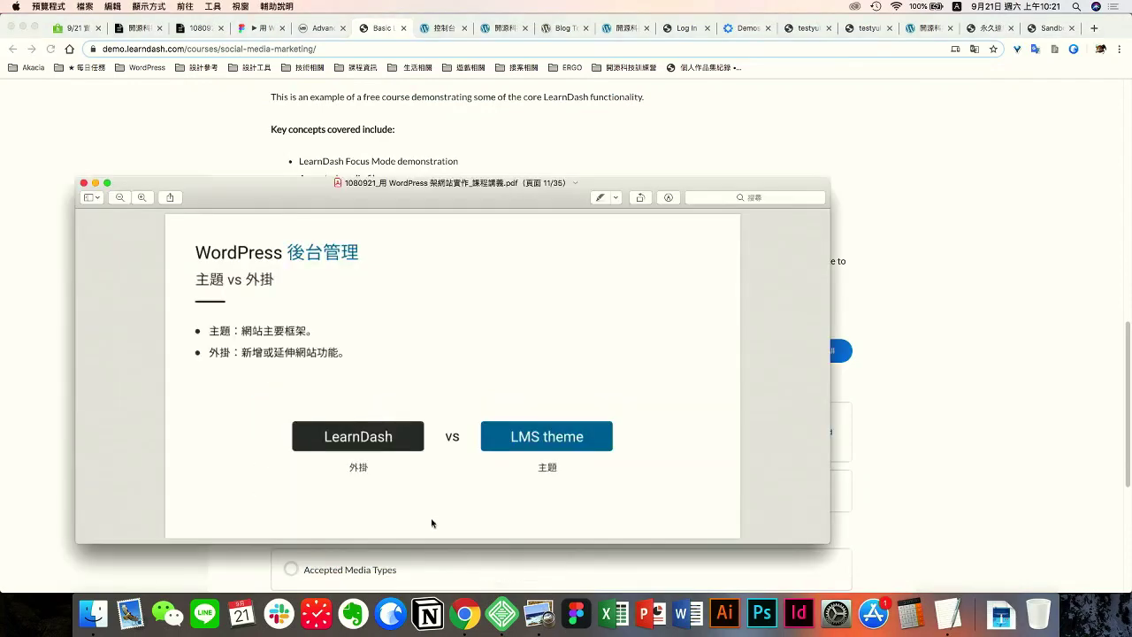
left_click(108, 182)
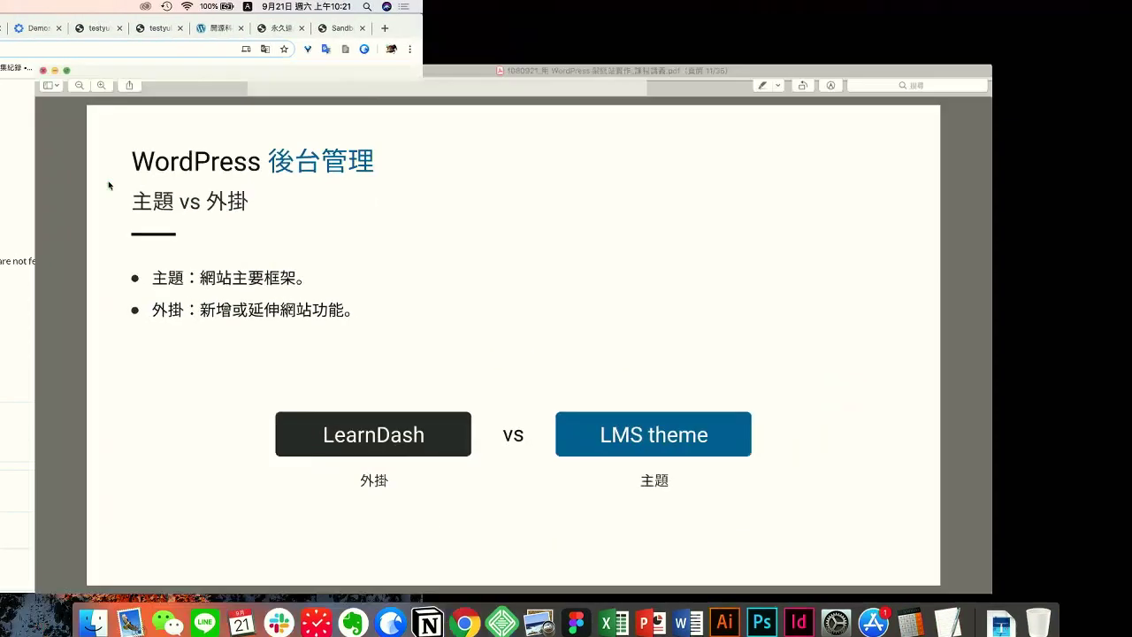
key("Right")
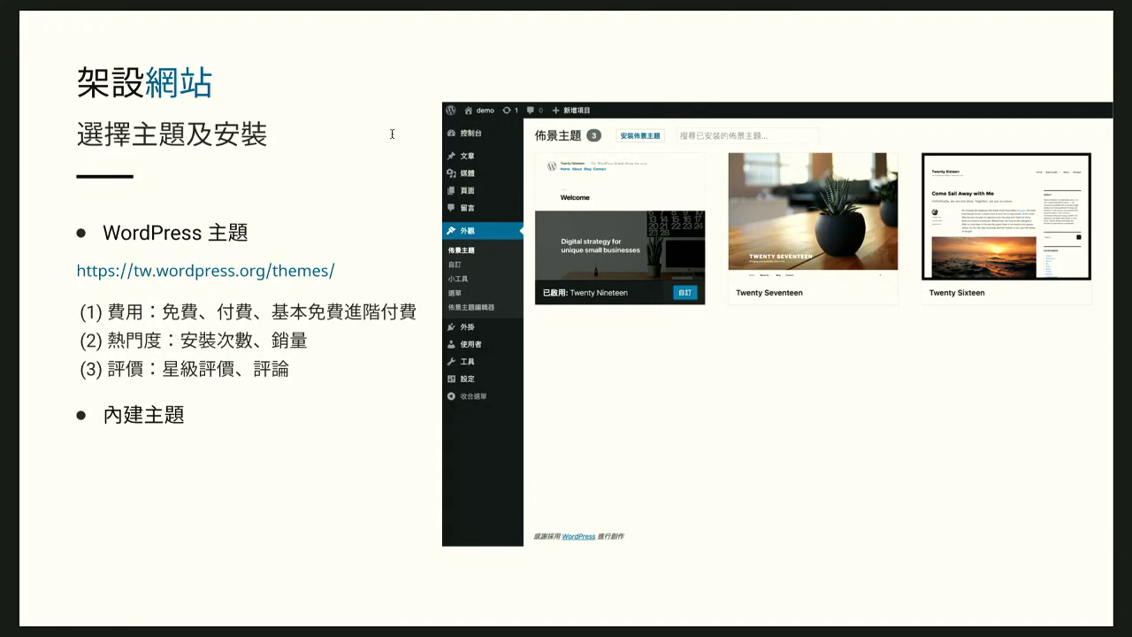
left_click(207, 270)
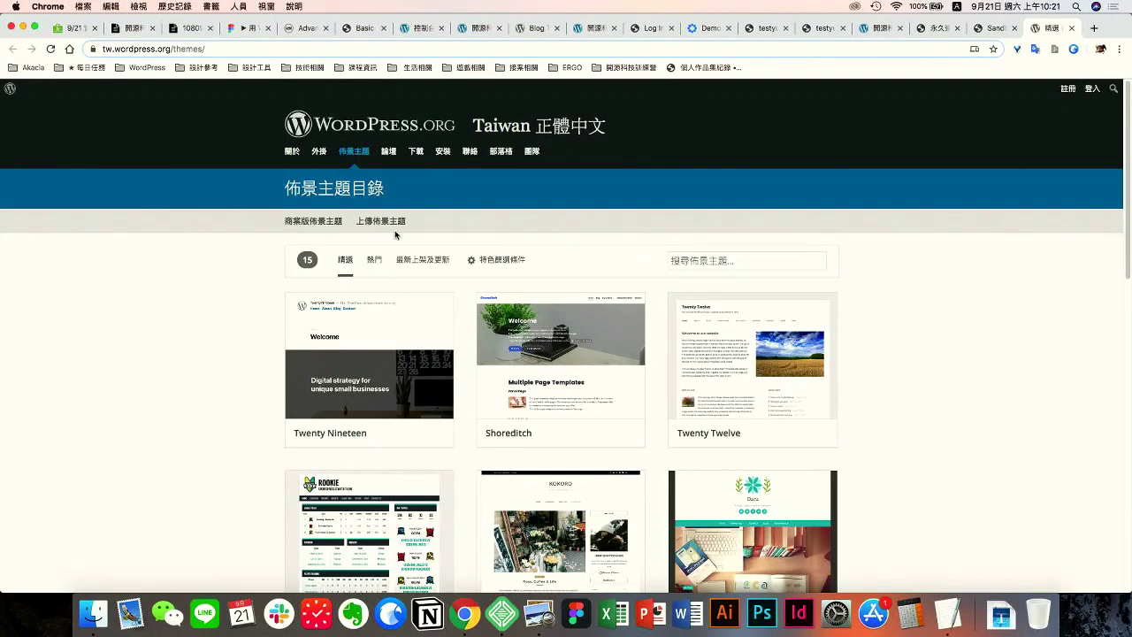
Browse the WordPress.org theme directory and switch to the popular (熱門) themes list
scroll(395, 235, "down", 1)
scroll(395, 243, "down", 3)
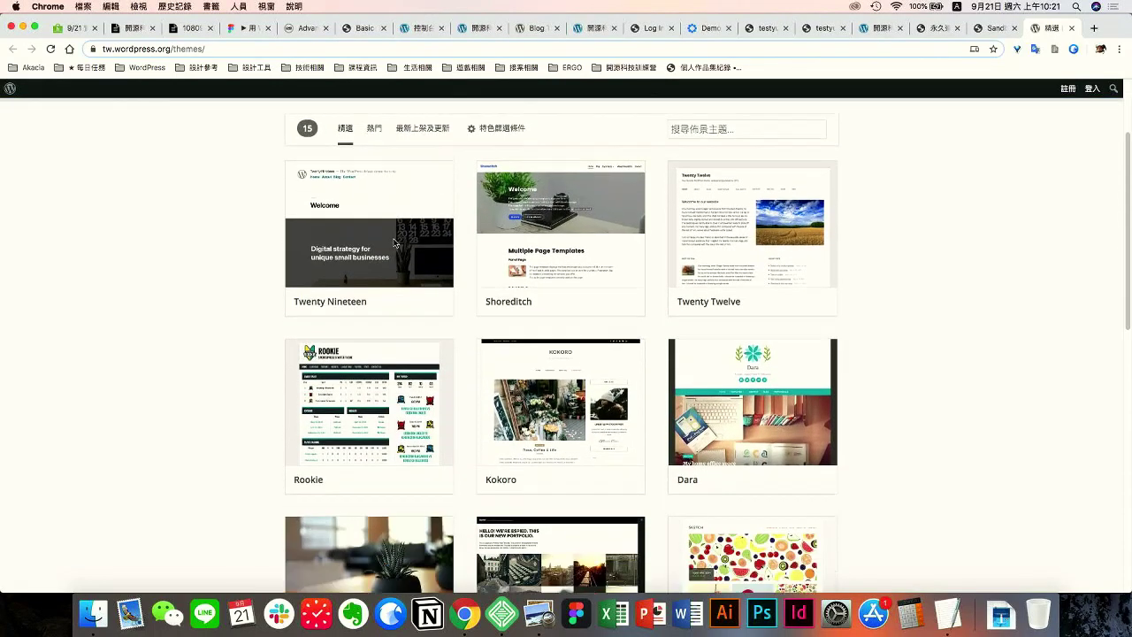
scroll(395, 244, "down", 4)
scroll(442, 321, "up", 2)
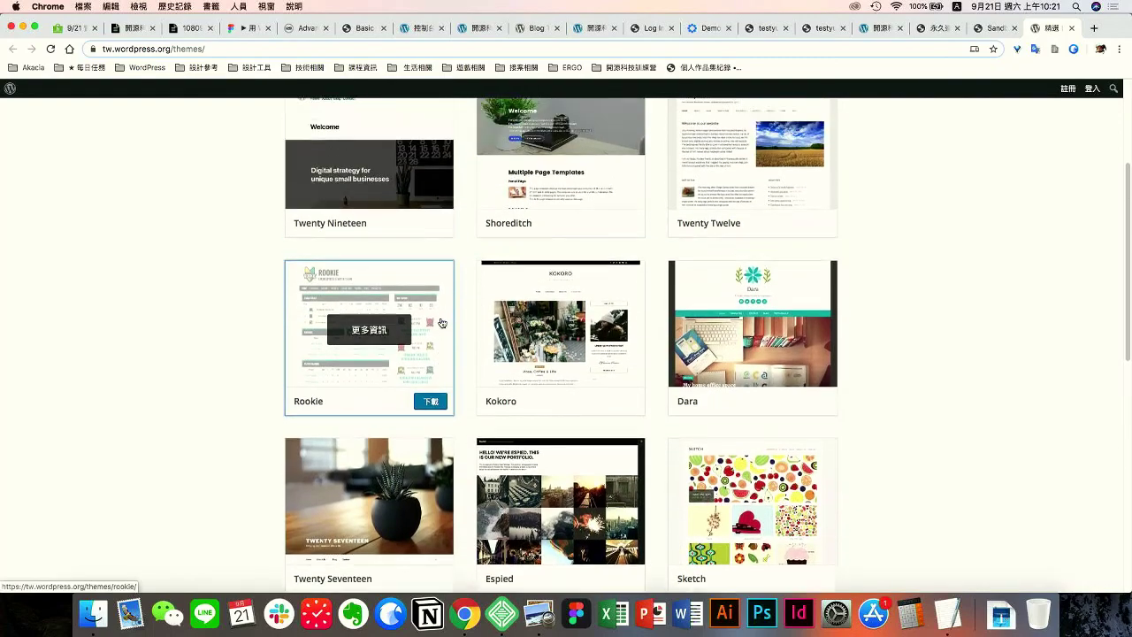
scroll(442, 323, "up", 4)
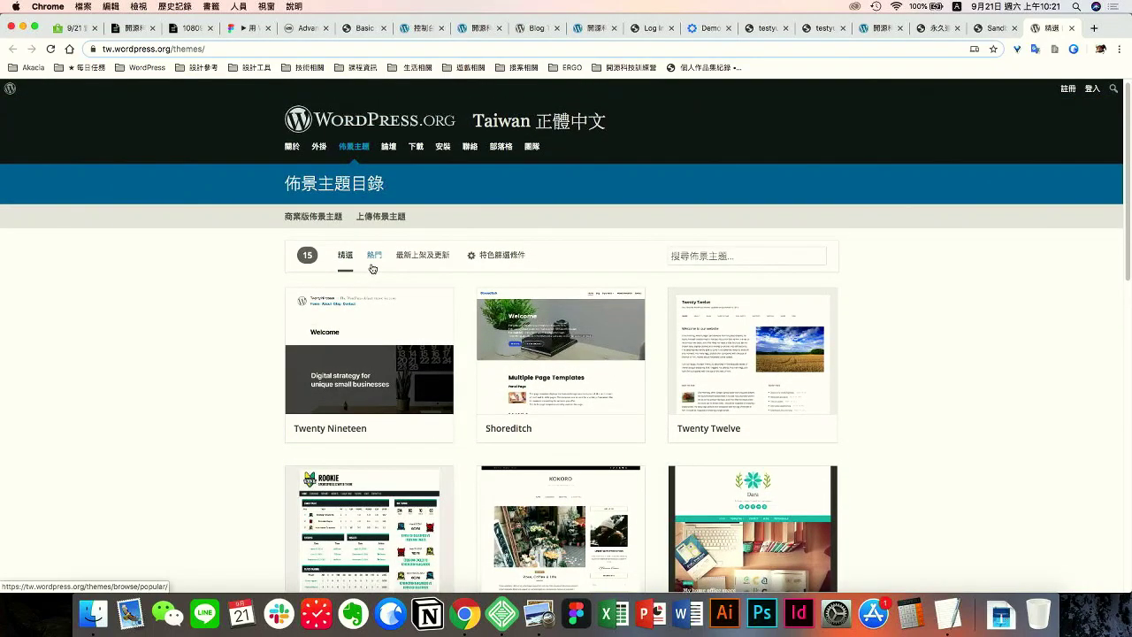
left_click(372, 267)
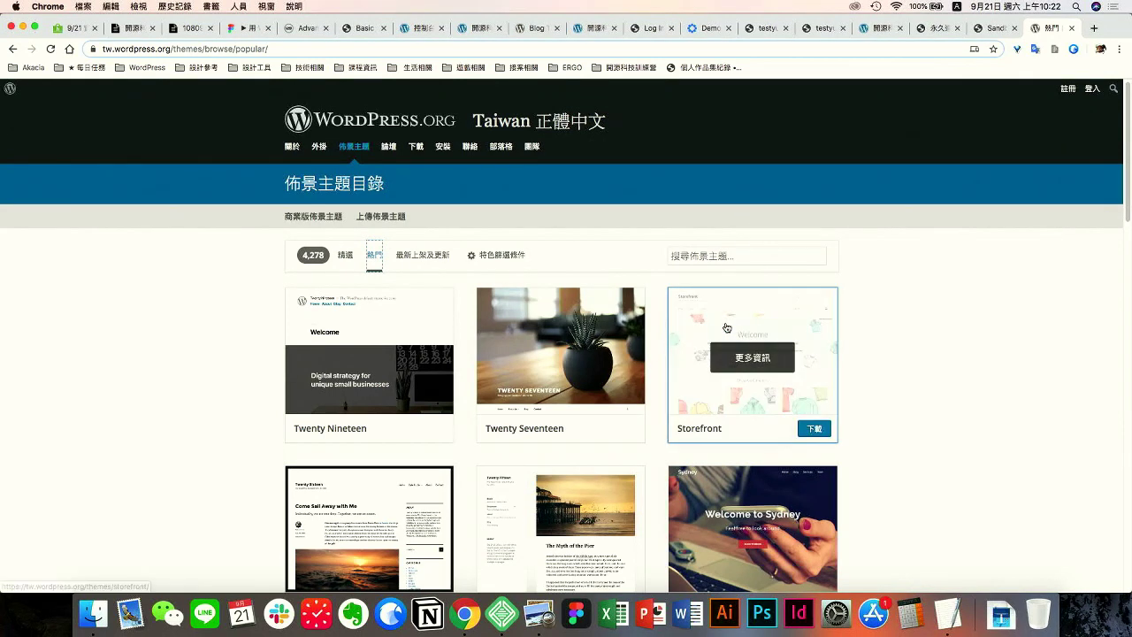
Read through the Storefront theme's details page, then move to the sandbox site tab
left_click(730, 372)
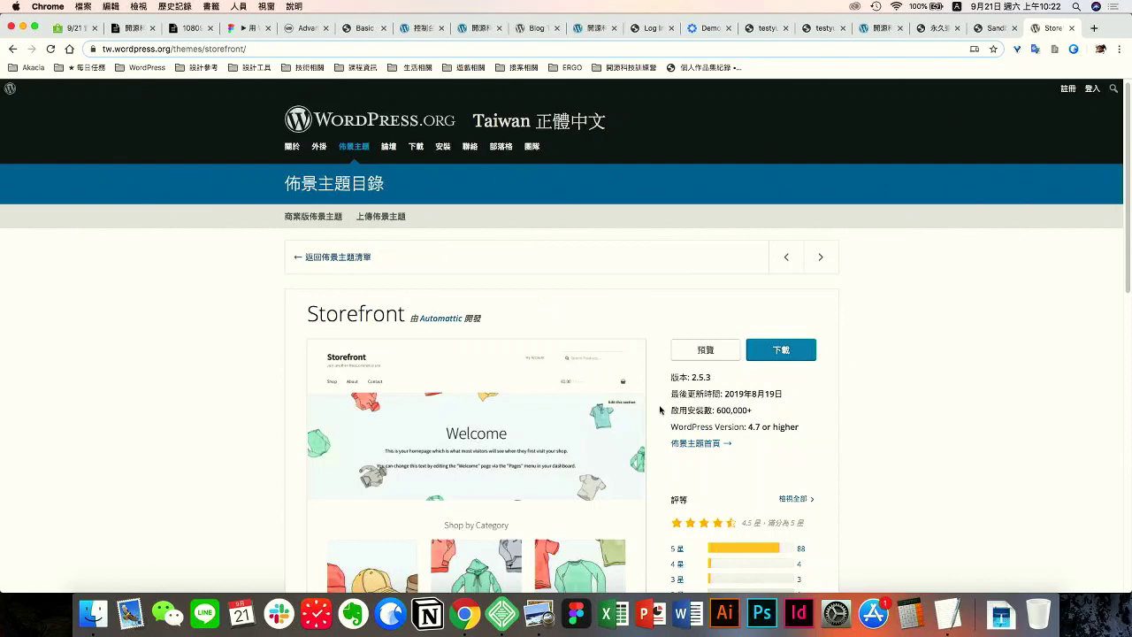
scroll(660, 410, "down", 2)
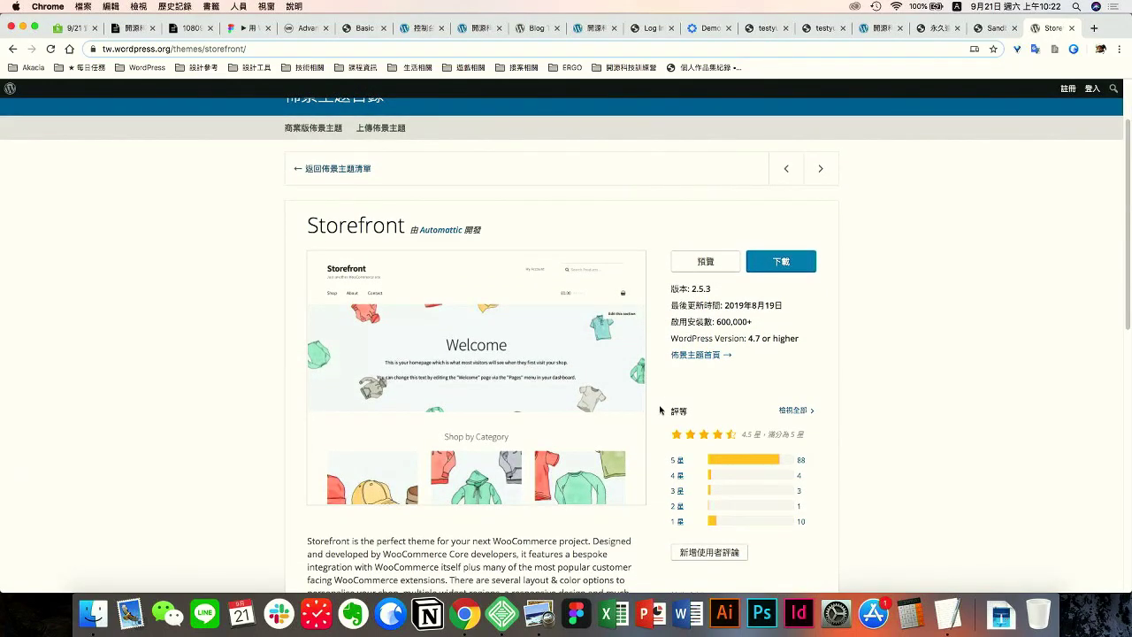
scroll(661, 406, "down", 1)
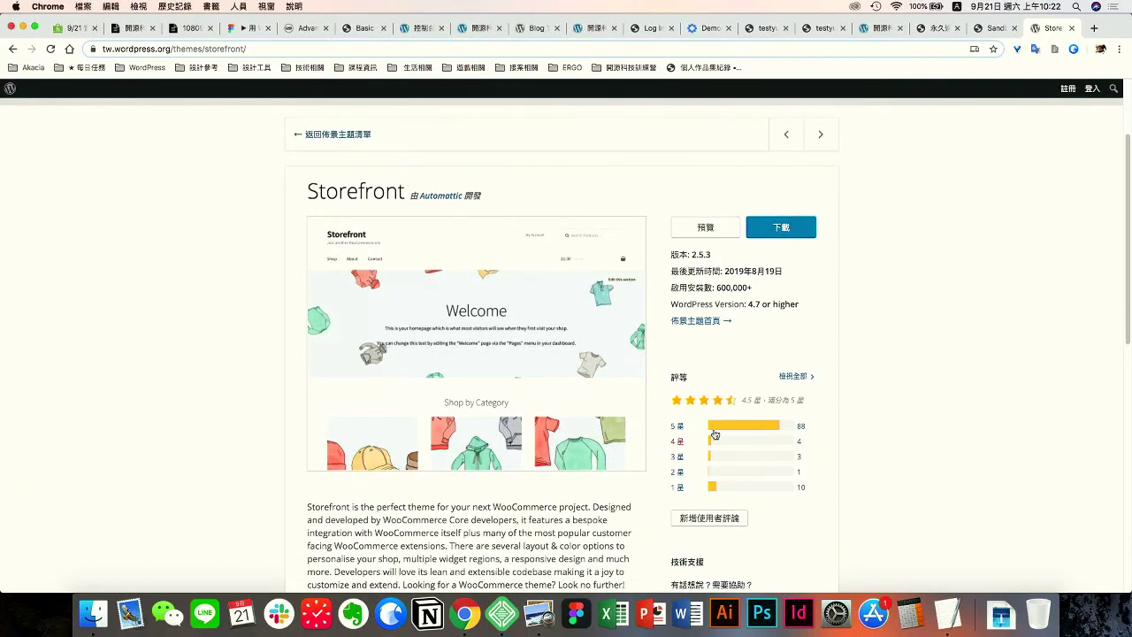
scroll(770, 461, "up", 2)
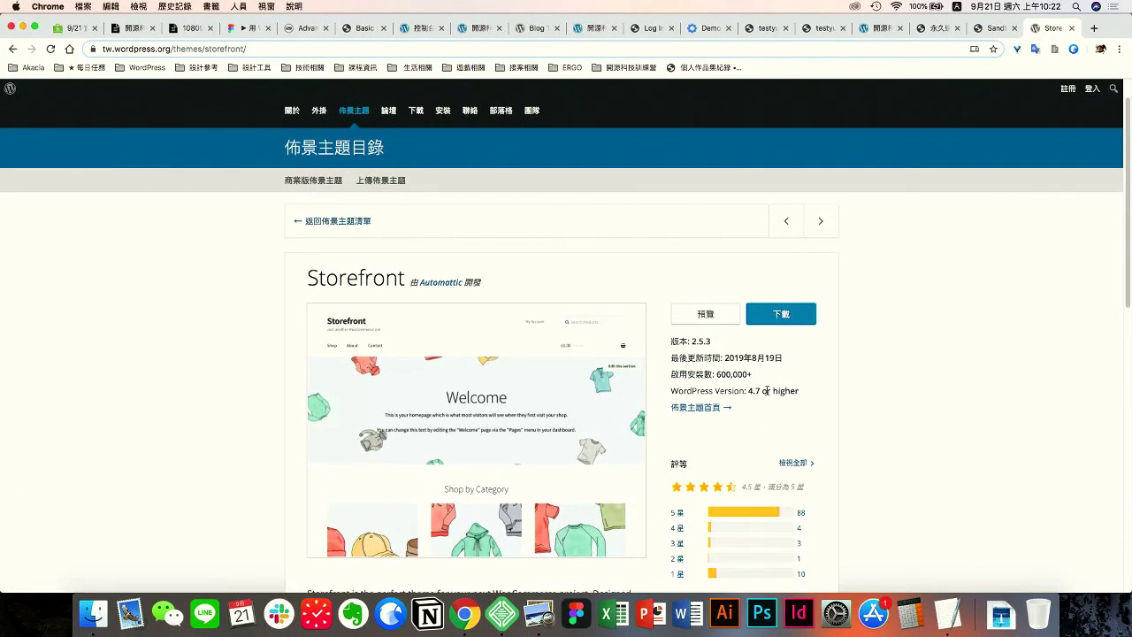
scroll(660, 414, "down", 1)
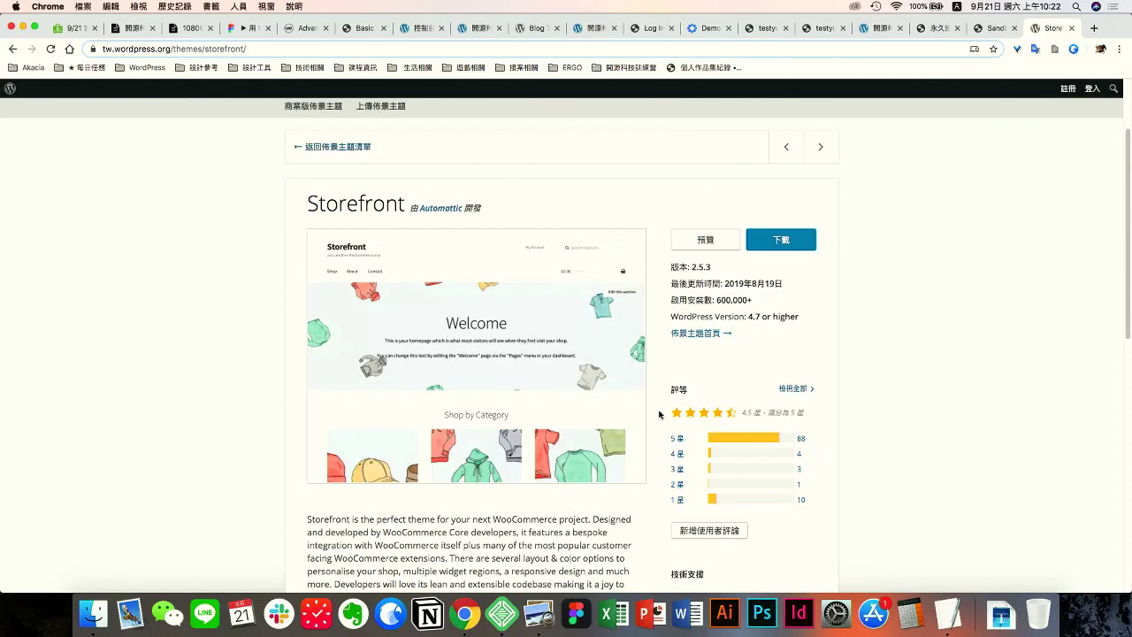
scroll(877, 381, "down", 1)
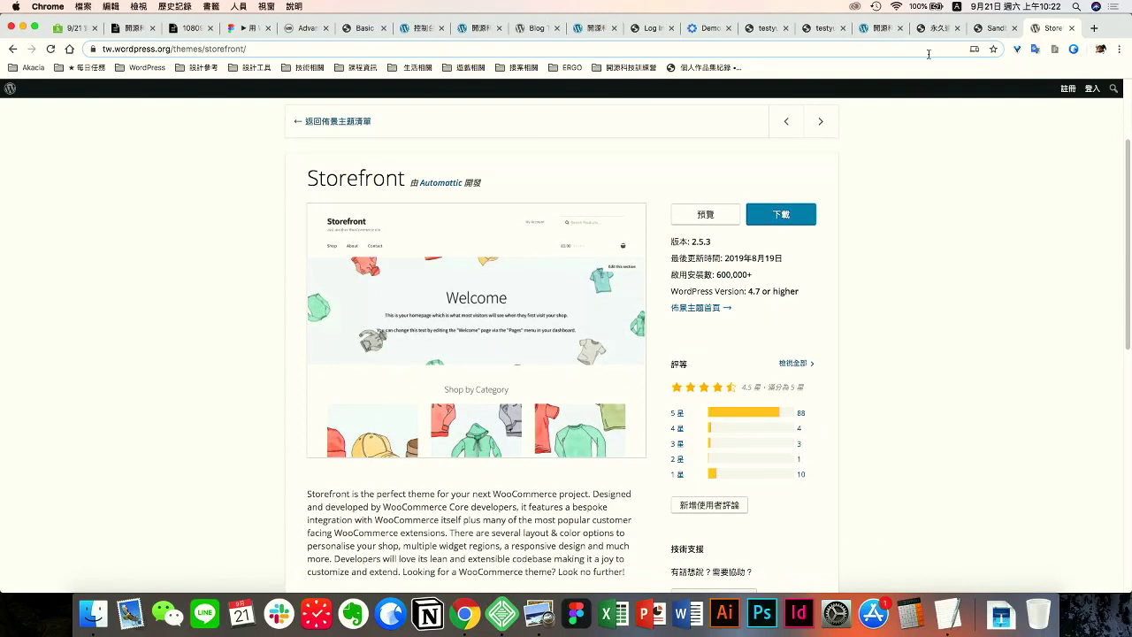
left_click(989, 29)
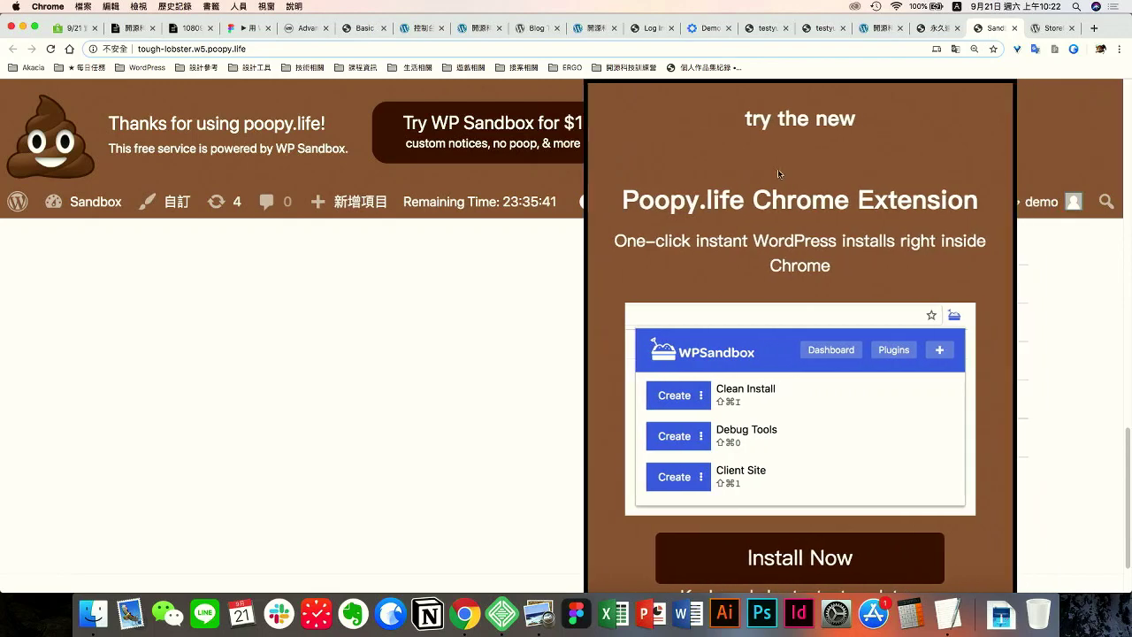
On the demo.local site admin, go to 外觀 > 佈景主題 to see the four installed themes
left_click(816, 30)
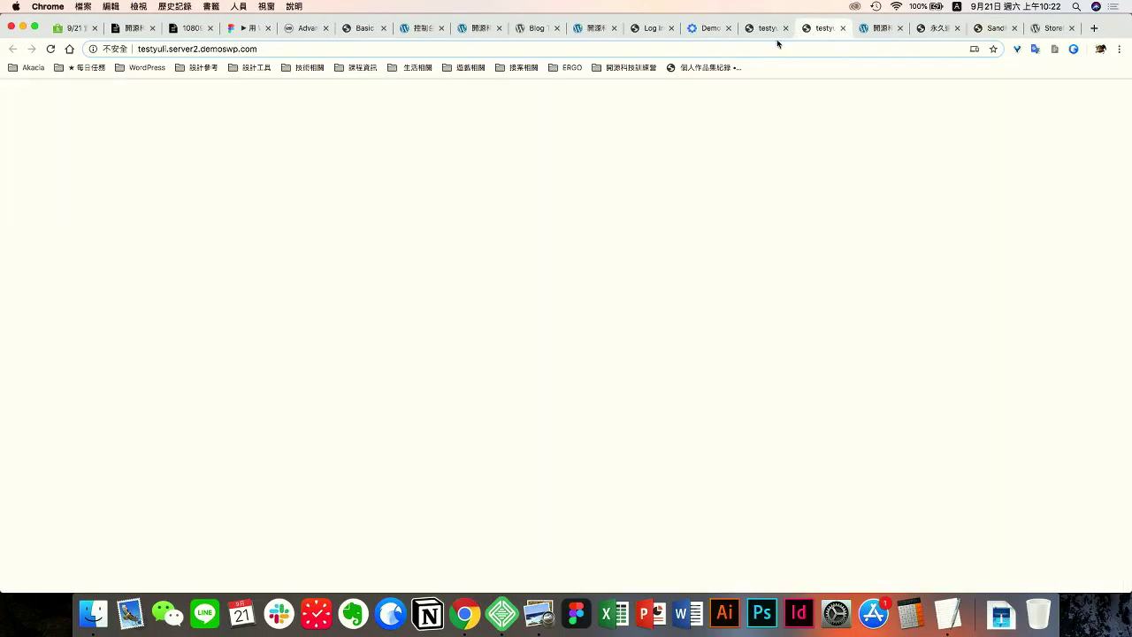
left_click(581, 32)
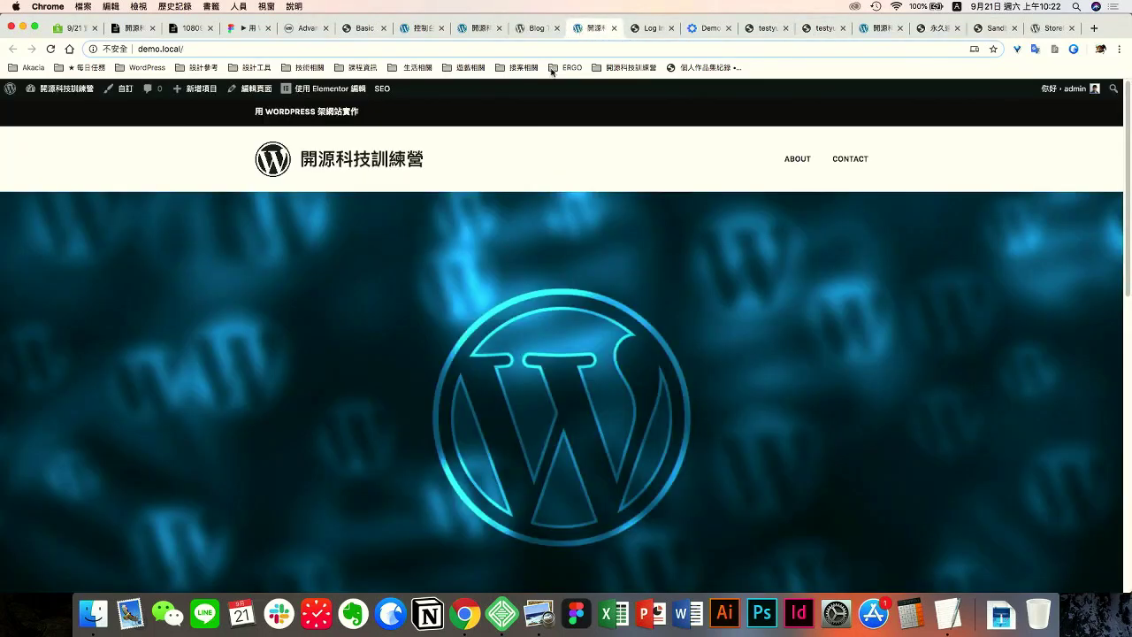
mouse_move(71, 90)
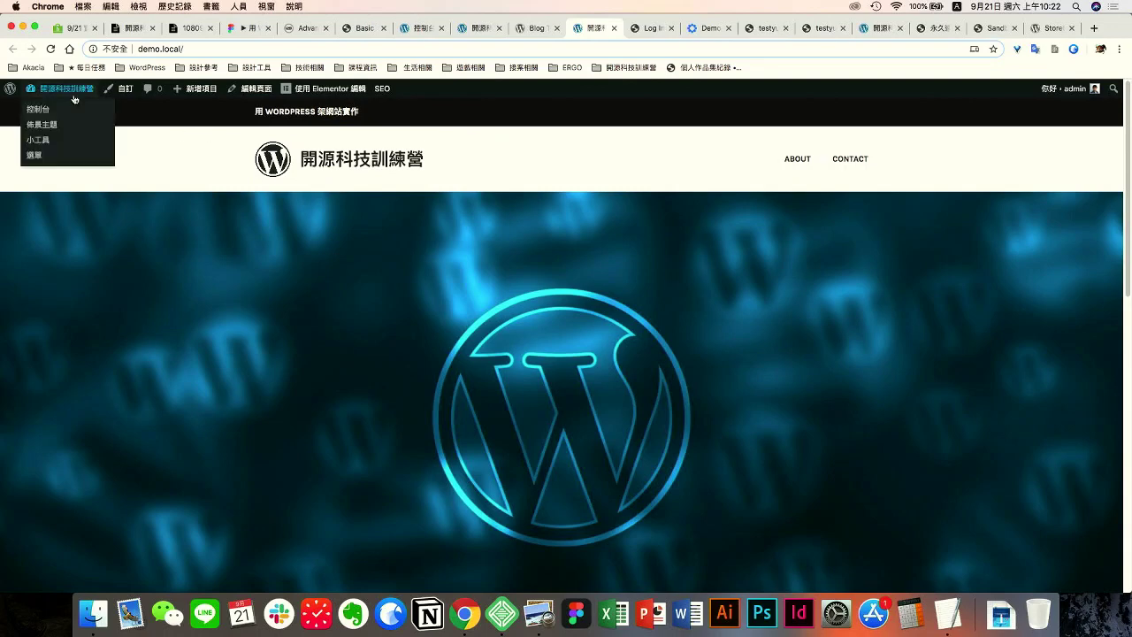
left_click(57, 155)
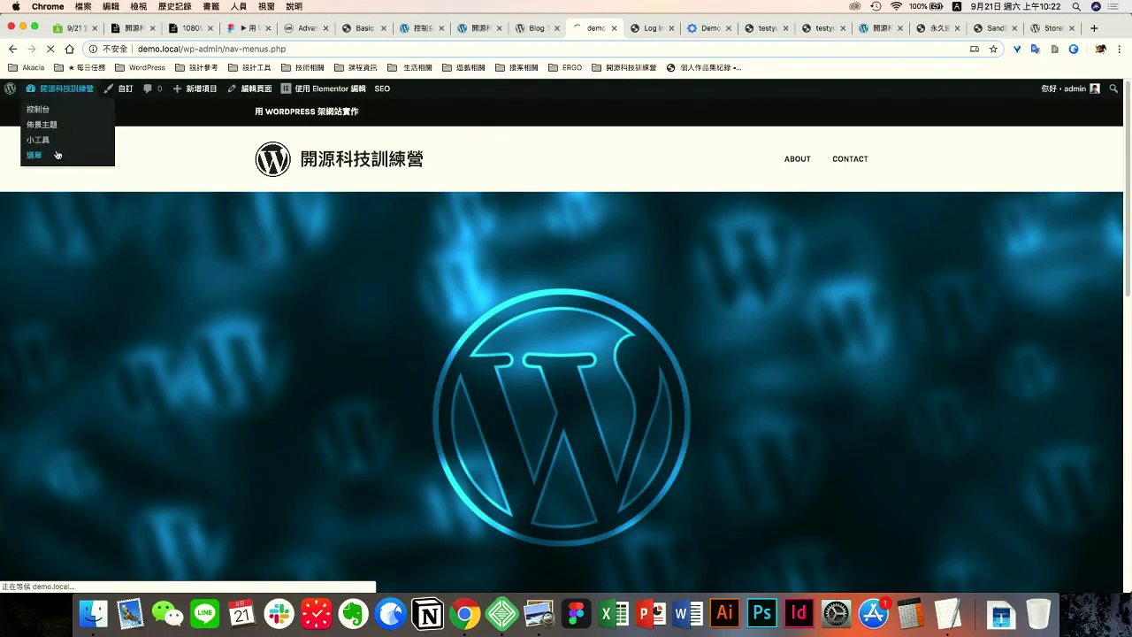
mouse_move(59, 209)
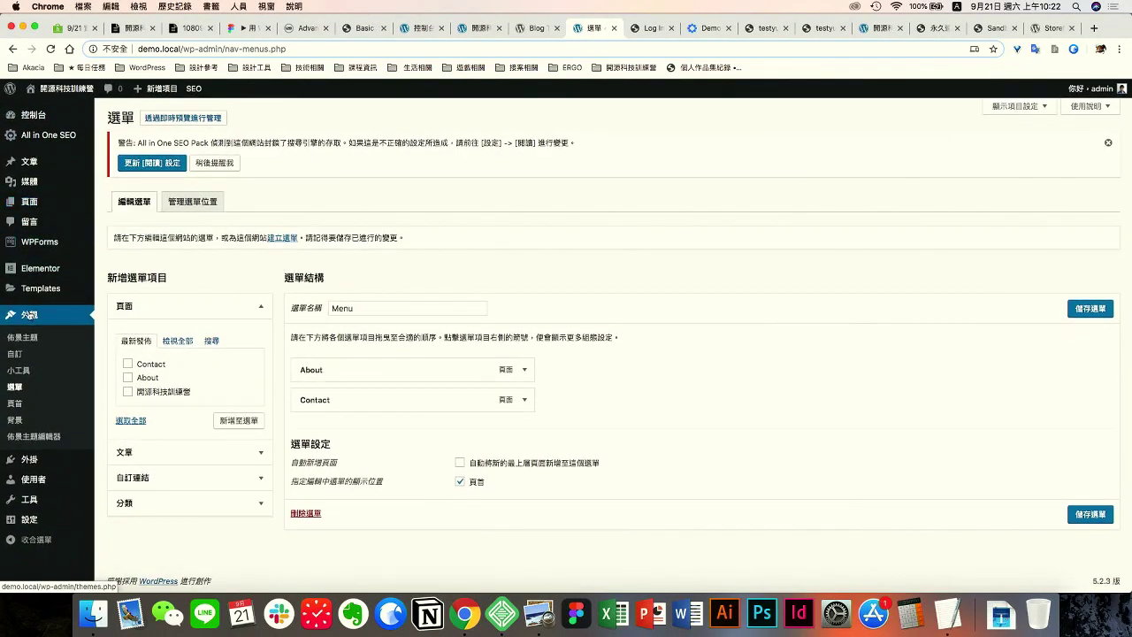
left_click(31, 342)
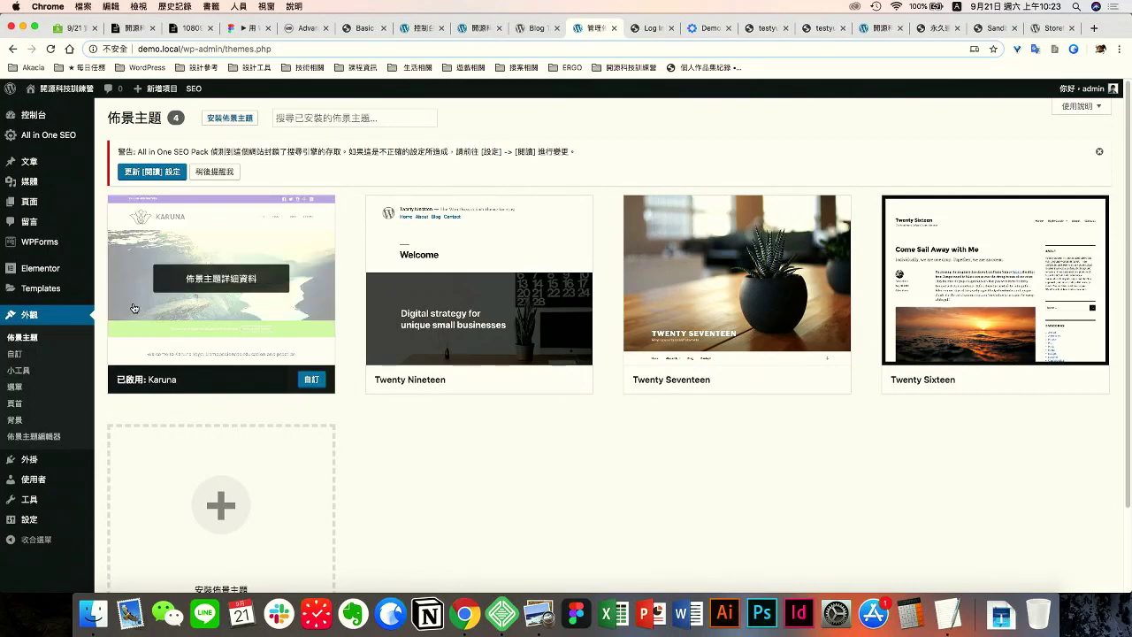
Open 安裝佈景主題, return to the installed themes, zoom in, and reopen the 15 featured themes
left_click(229, 118)
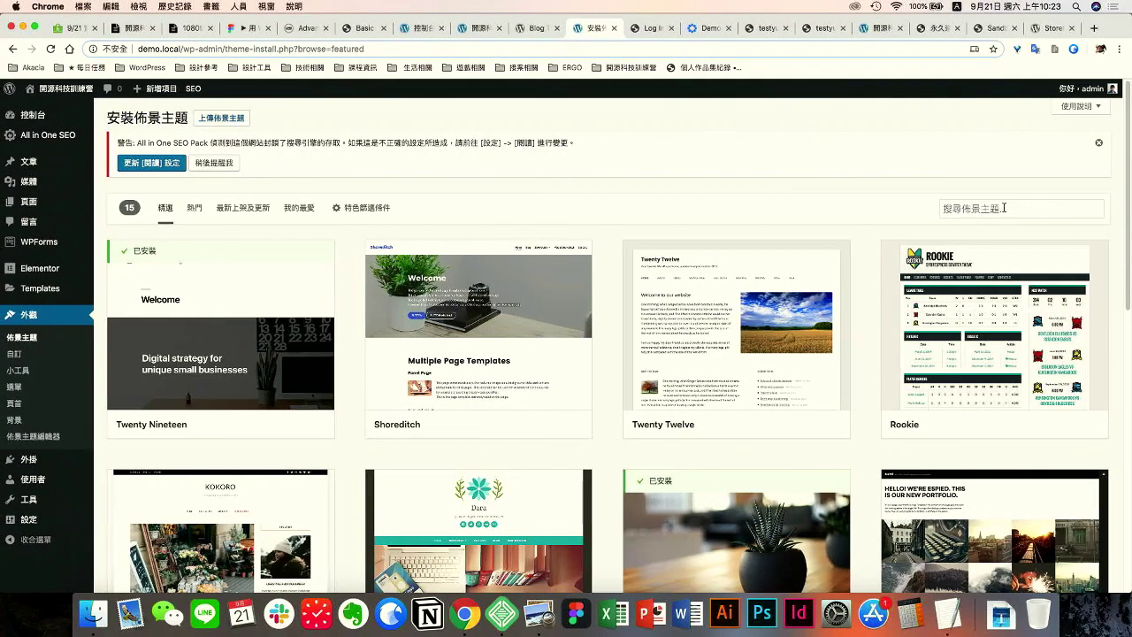
left_click(12, 50)
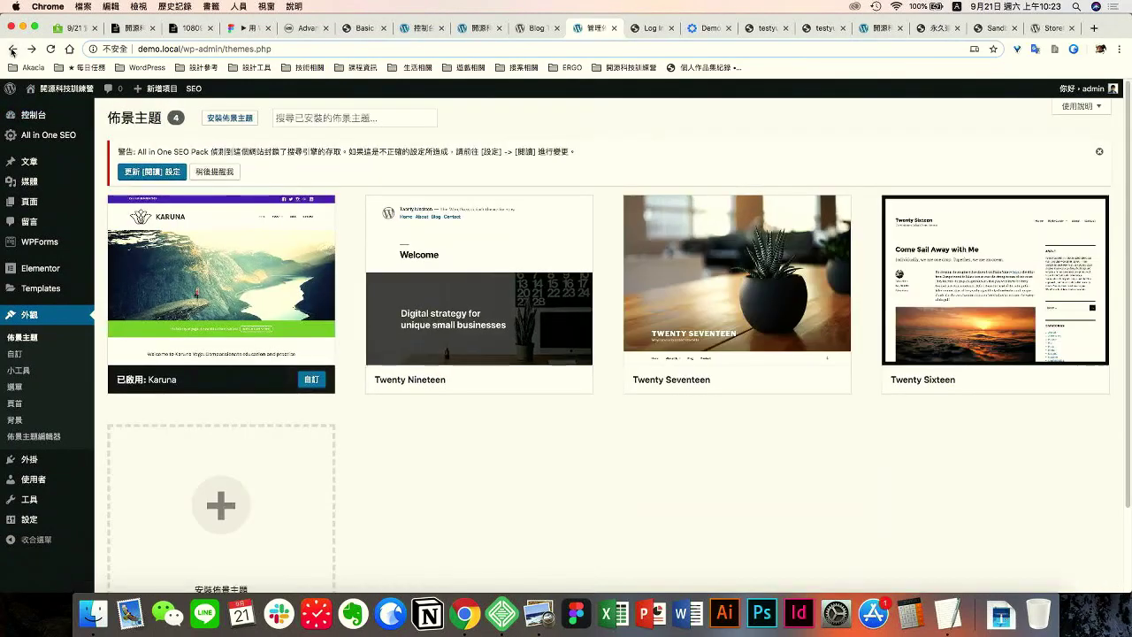
left_click(36, 318)
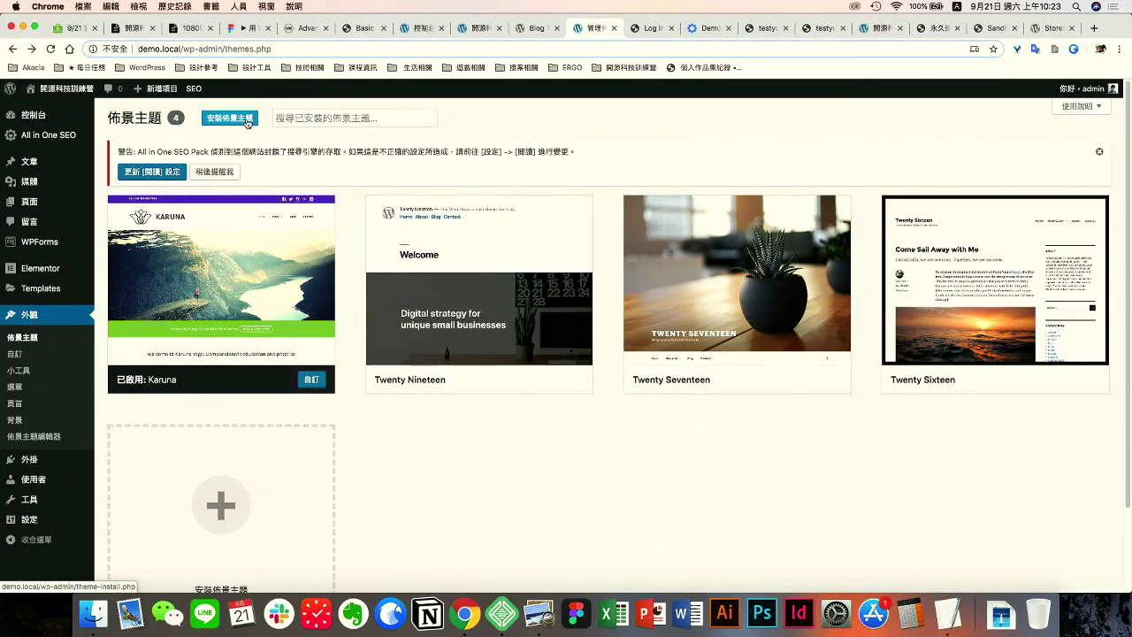
key("super+equal")
key("super+equal")
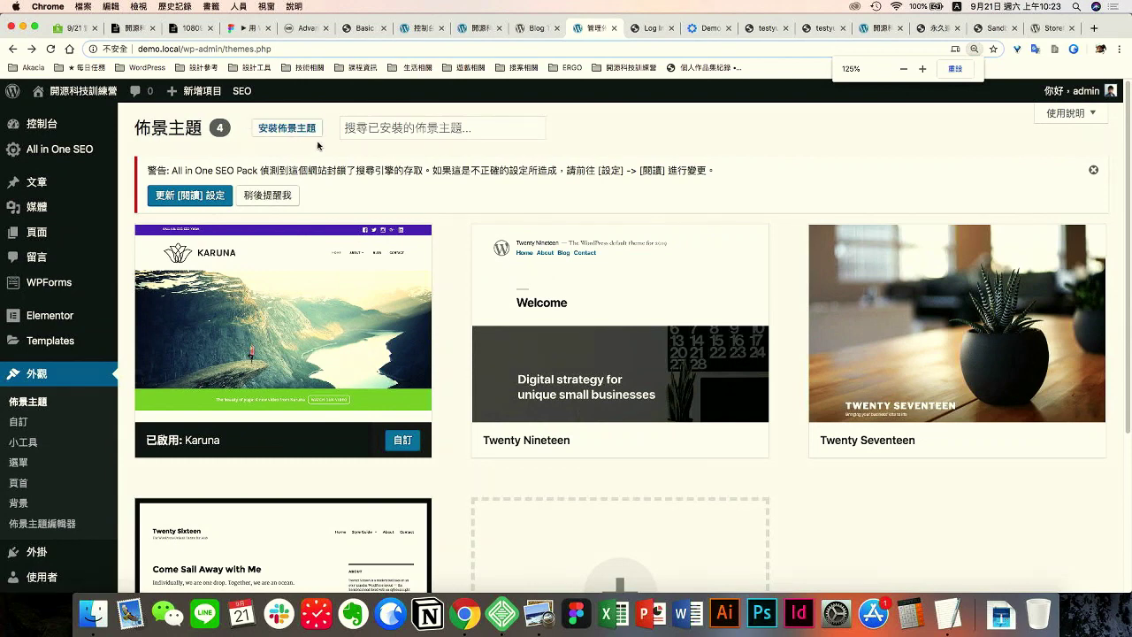
left_click(284, 134)
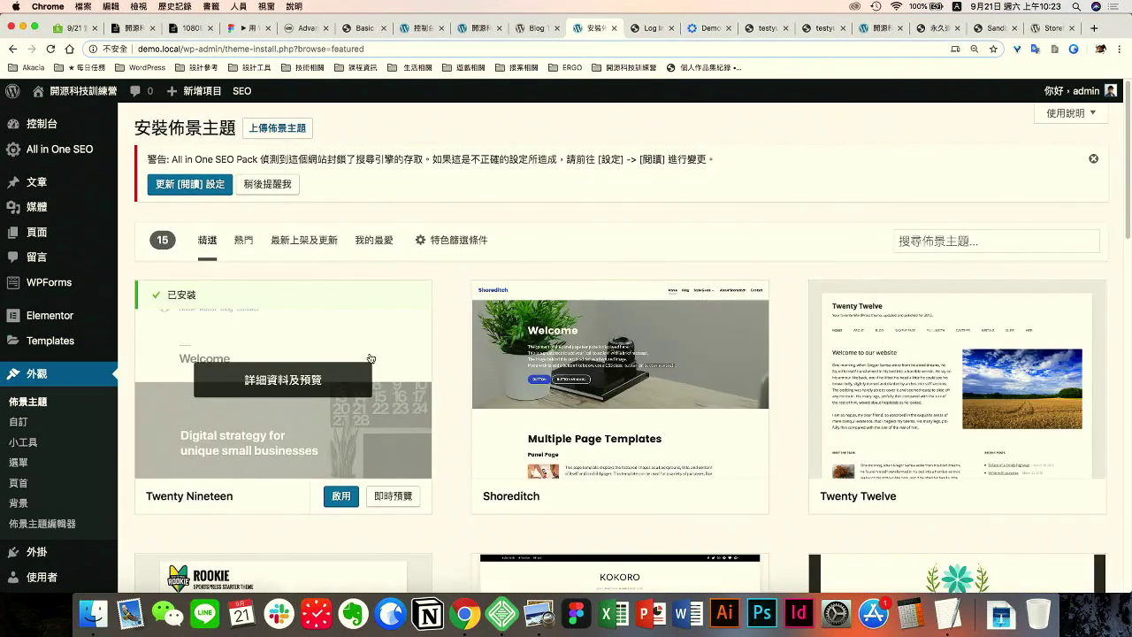
Search the theme directory for 'Karuna' and zoom in to see it marked installed
left_click(944, 245)
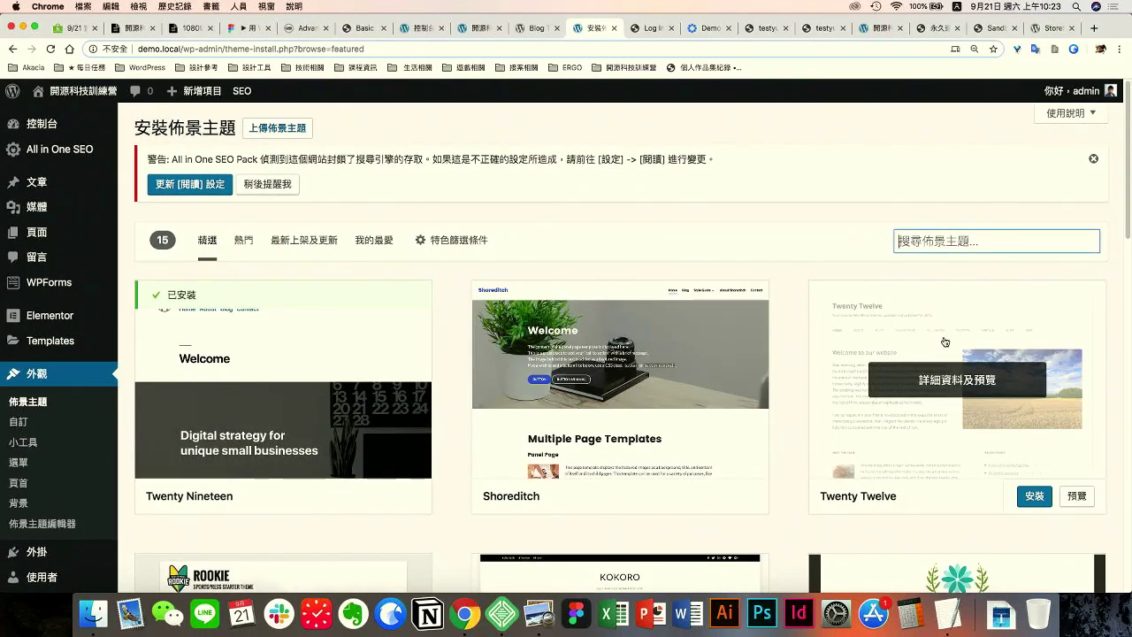
type("K")
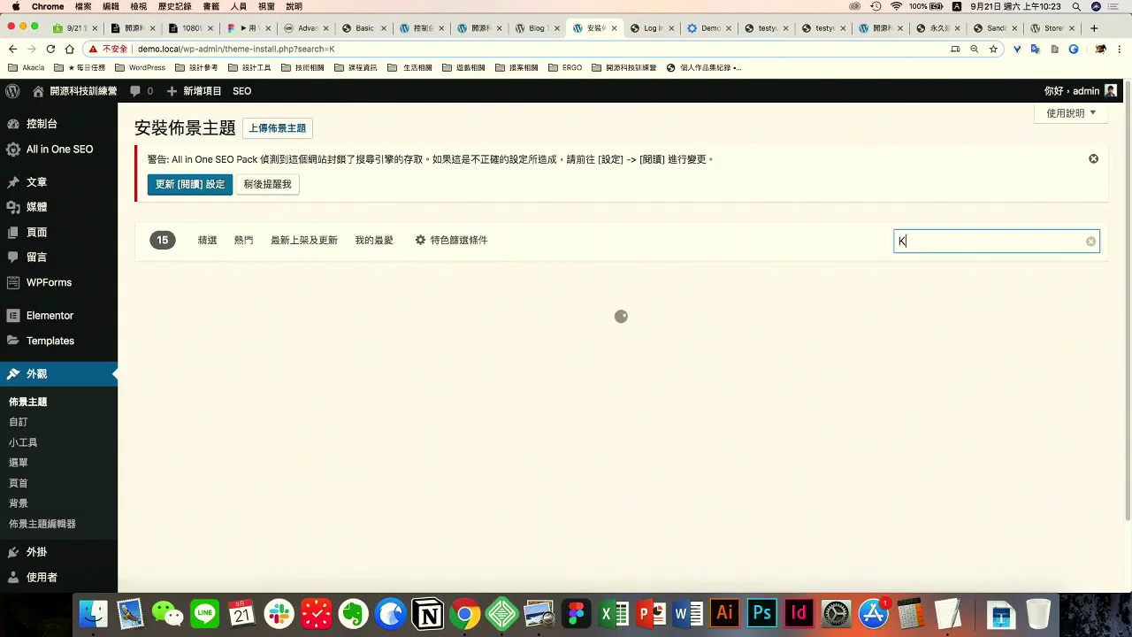
type("a")
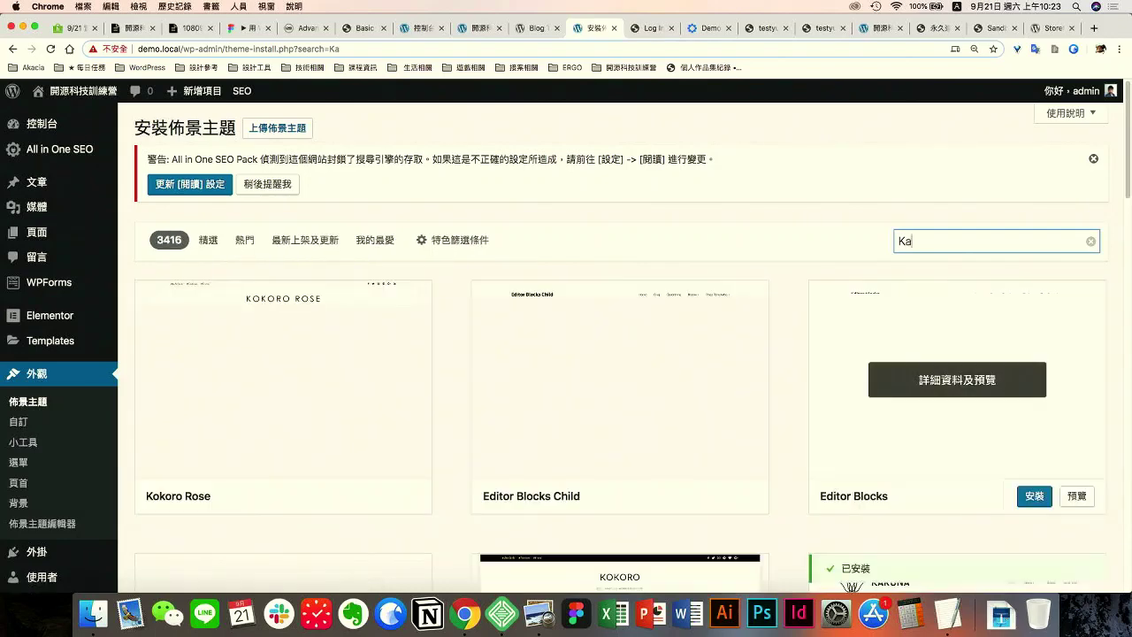
type("runa")
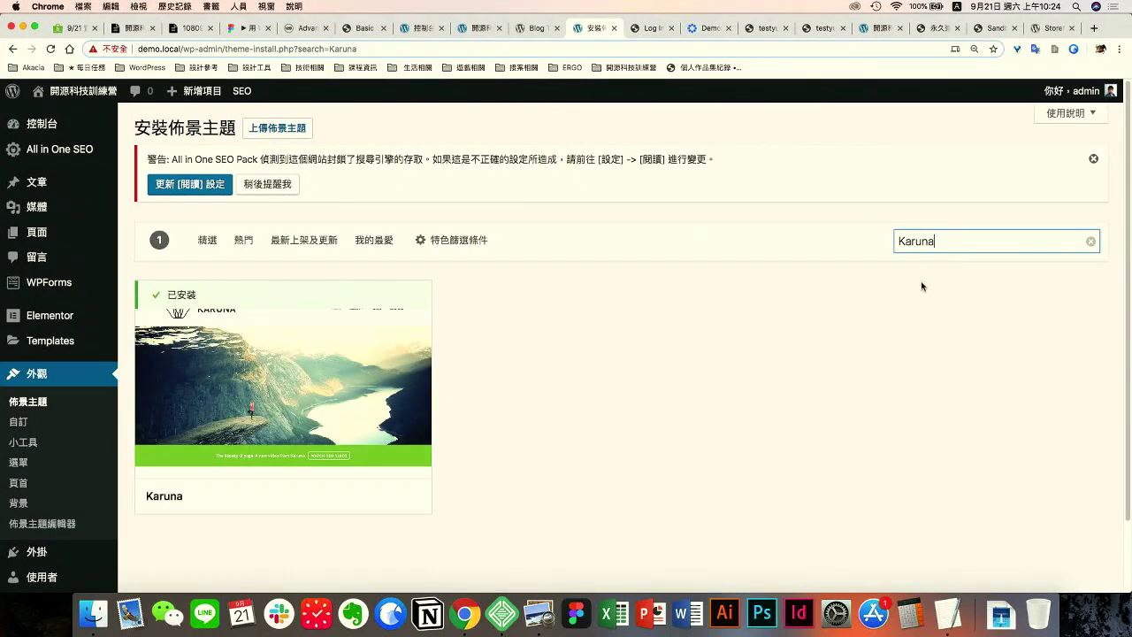
key("super+equal")
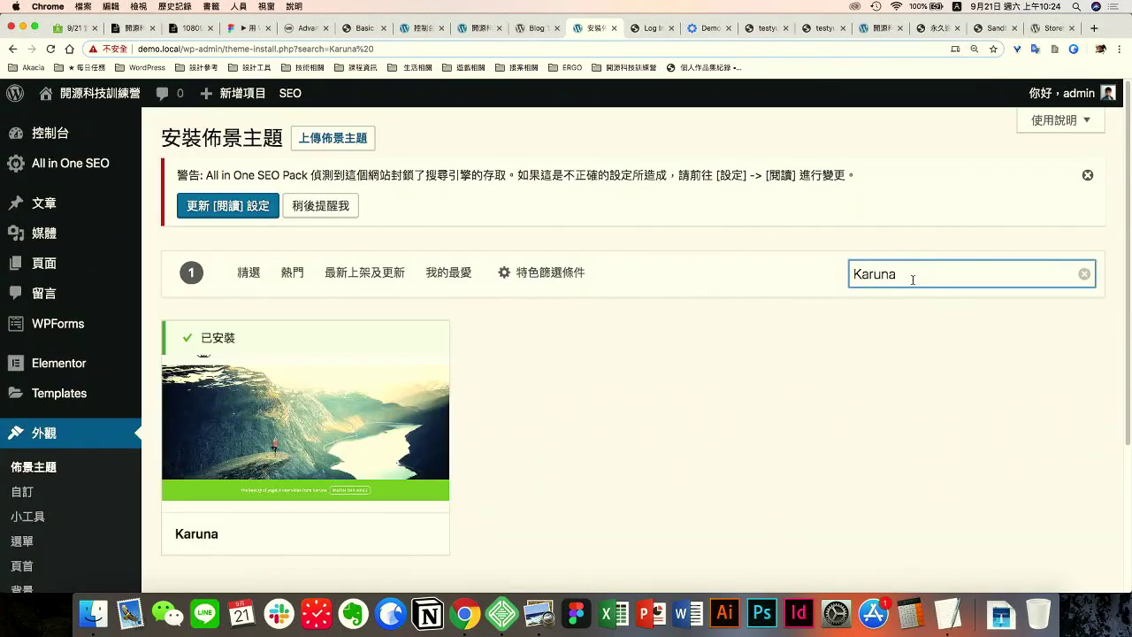
mouse_move(305, 447)
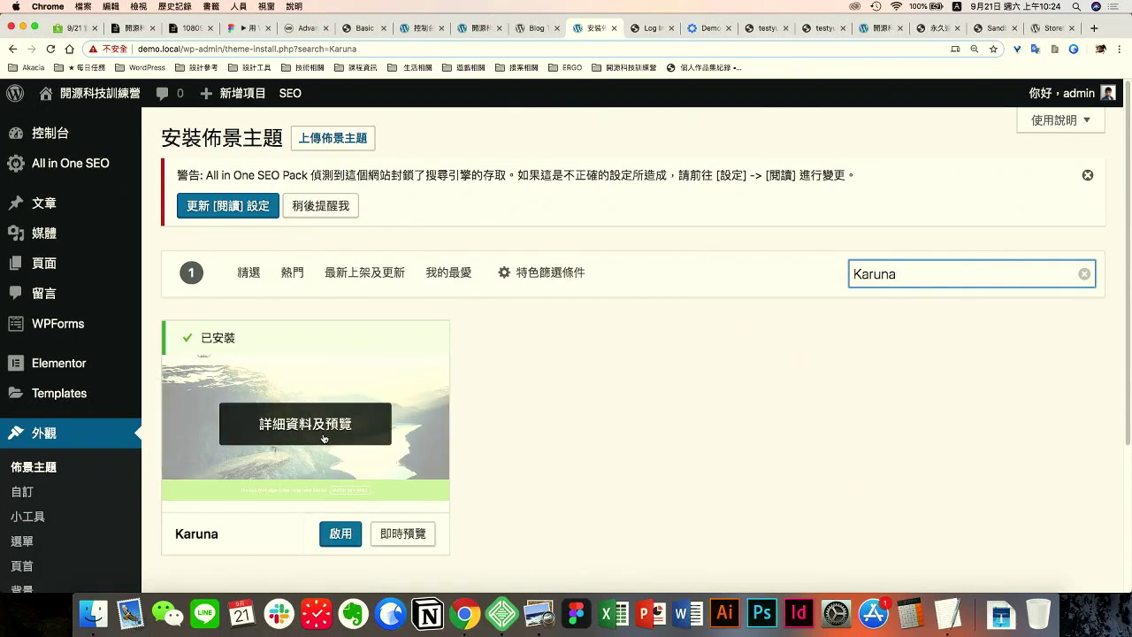
left_click(529, 27)
Close the leftover Blog, themes, LearnDash and other demo tabs in Chrome
left_click(484, 27)
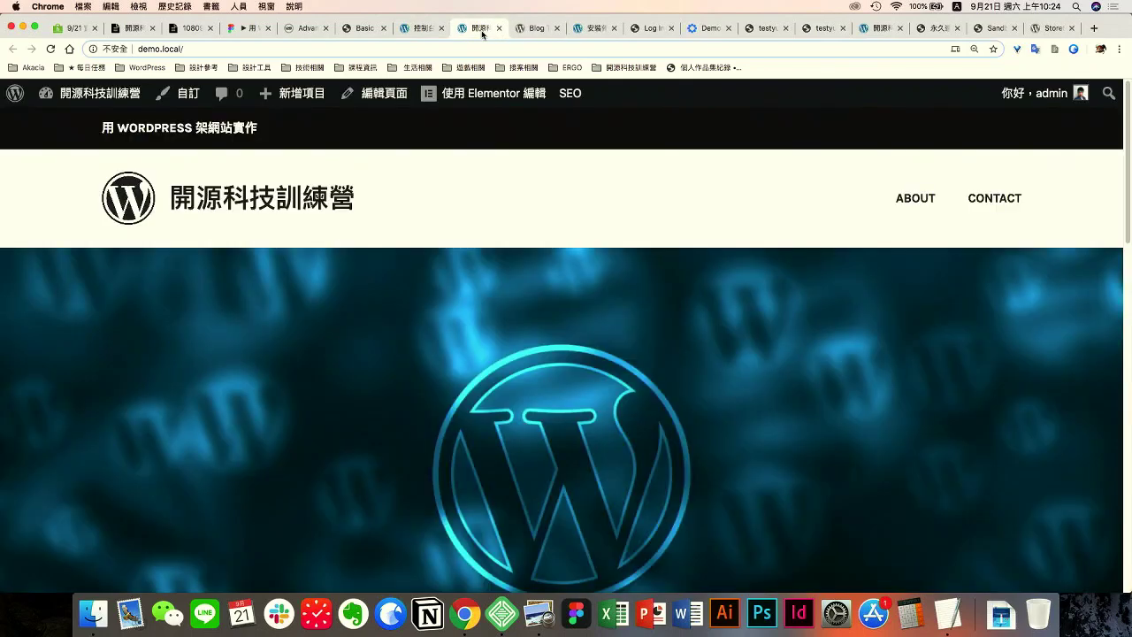
left_click(557, 27)
left_click(424, 30)
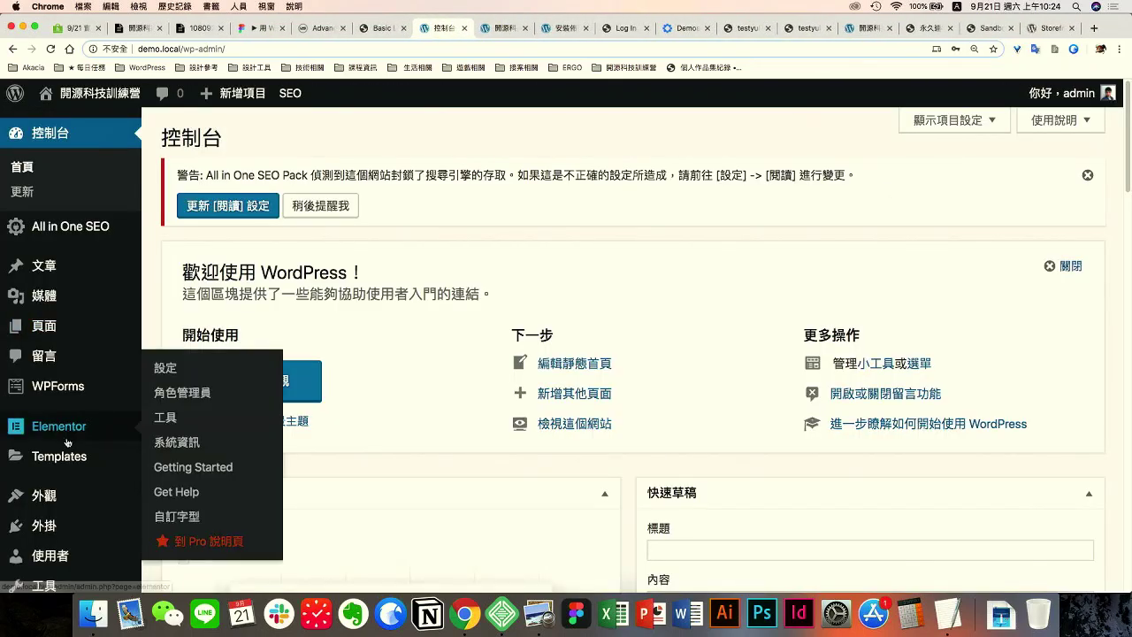
left_click(54, 496)
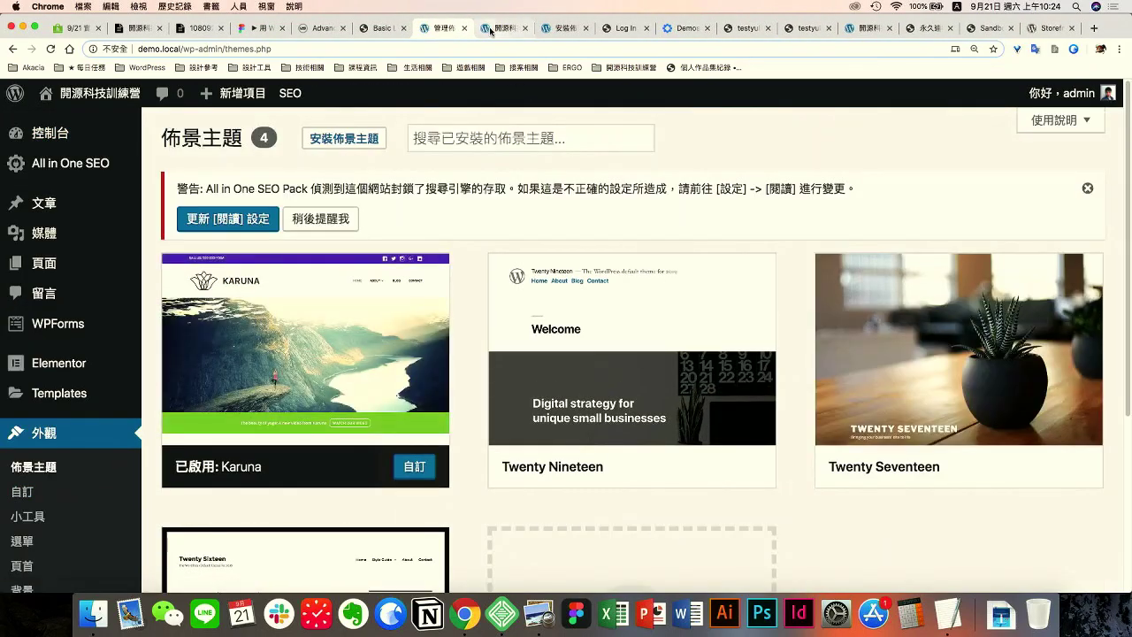
left_click(464, 27)
left_click(375, 29)
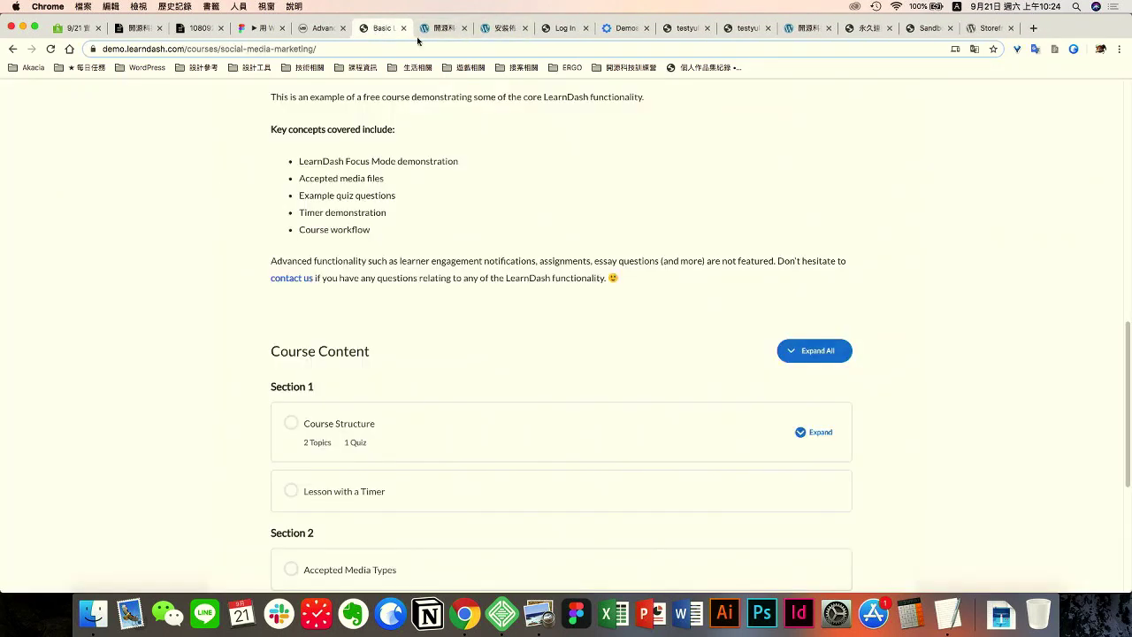
left_click(403, 28)
left_click(343, 28)
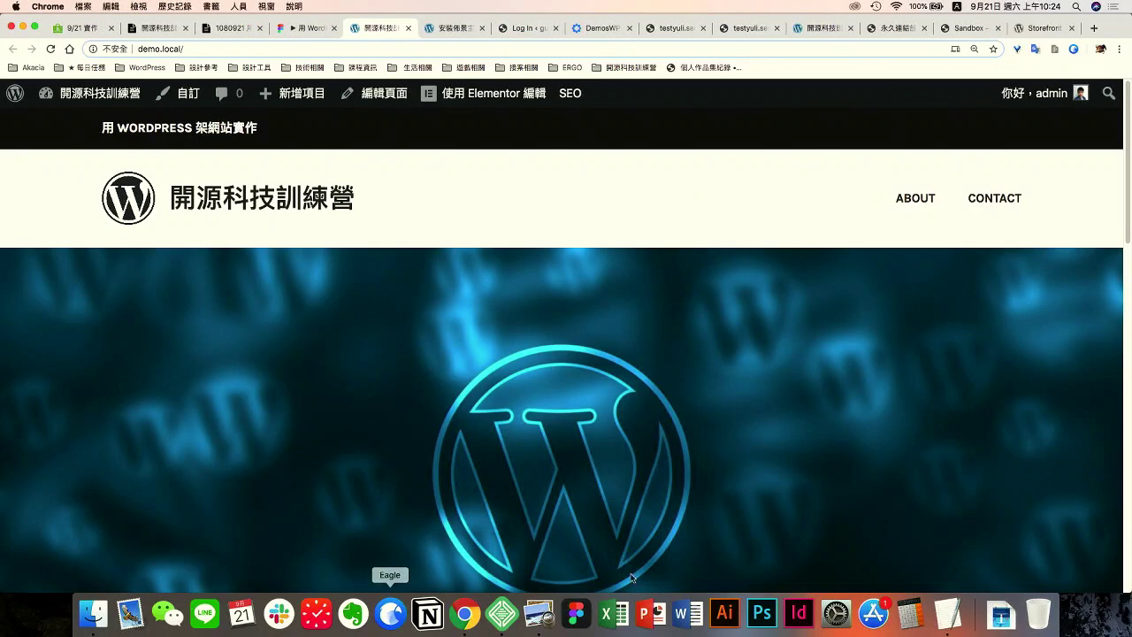
From Local, open the gujlljhfd.local site in Chrome and scroll its front page
left_click(502, 613)
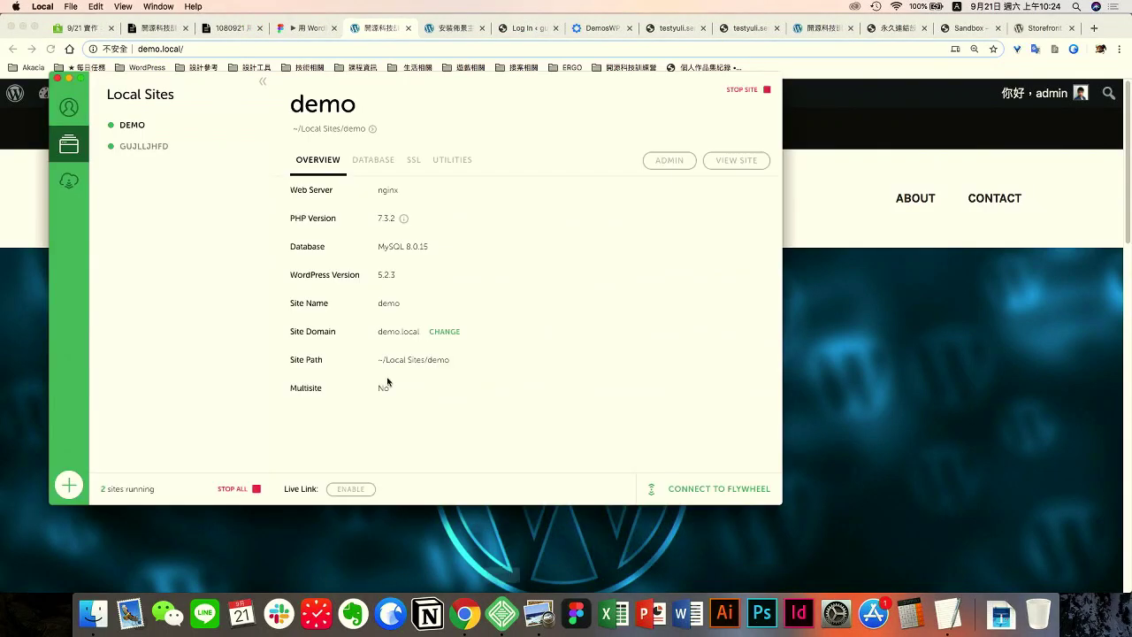
left_click(140, 147)
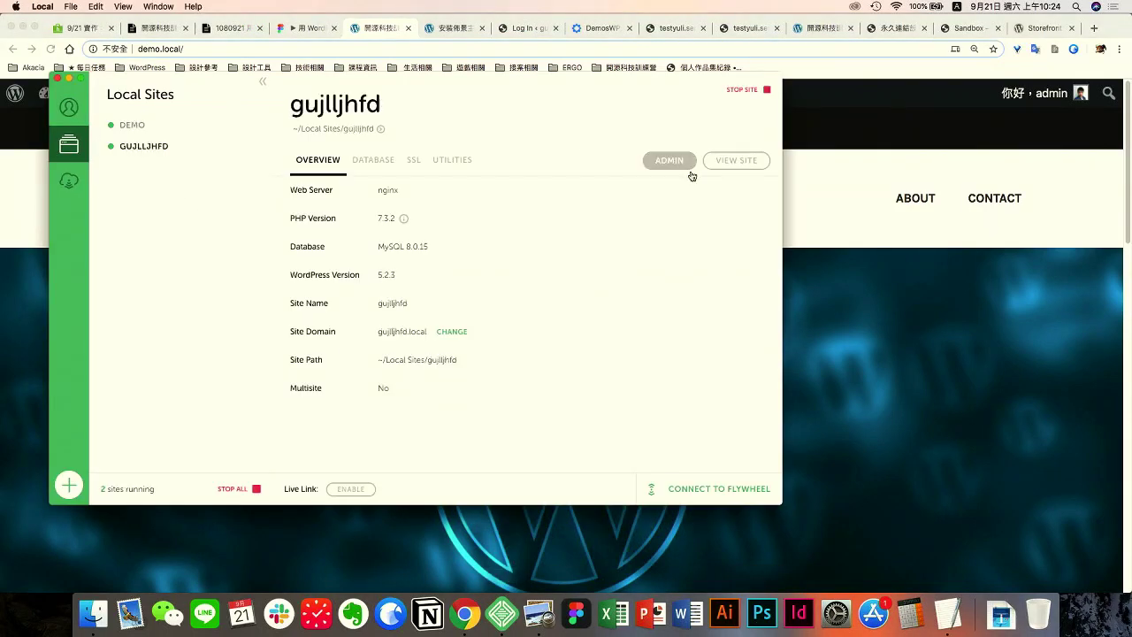
left_click(738, 161)
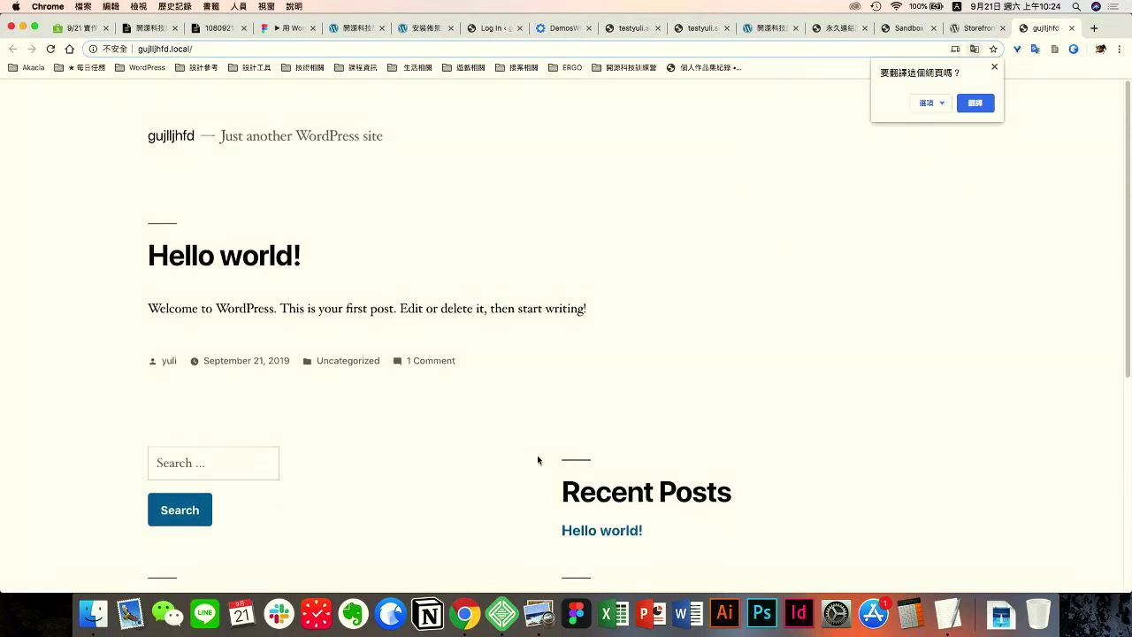
scroll(537, 460, "down", 3)
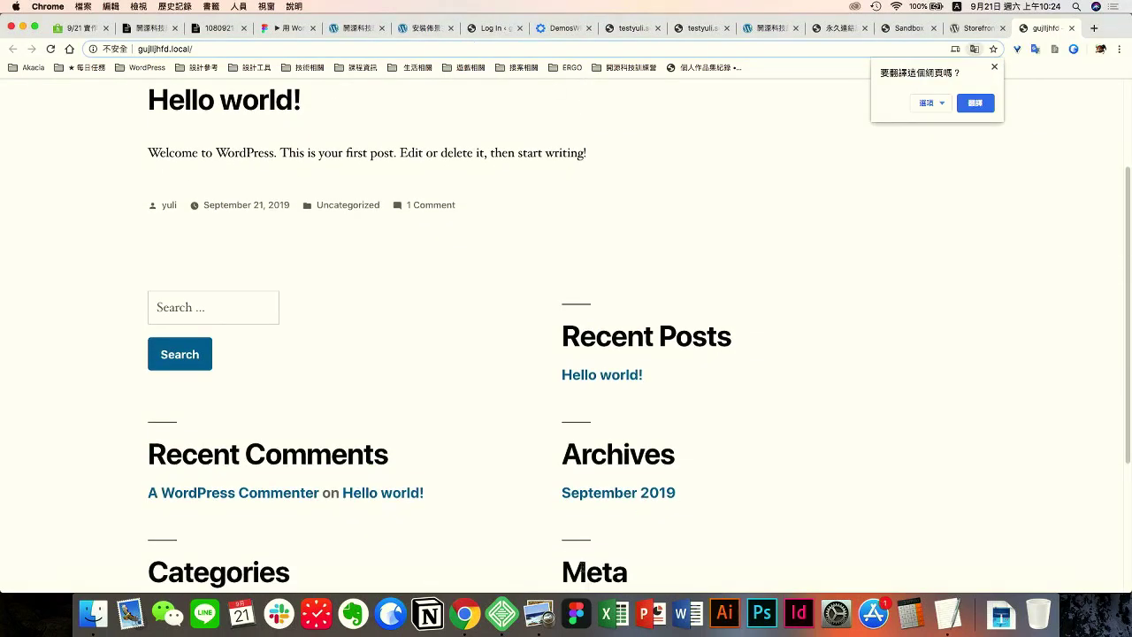
scroll(587, 566, "down", 2)
Log in to the gujlljhfd.local WordPress admin with the account username and password
left_click(586, 535)
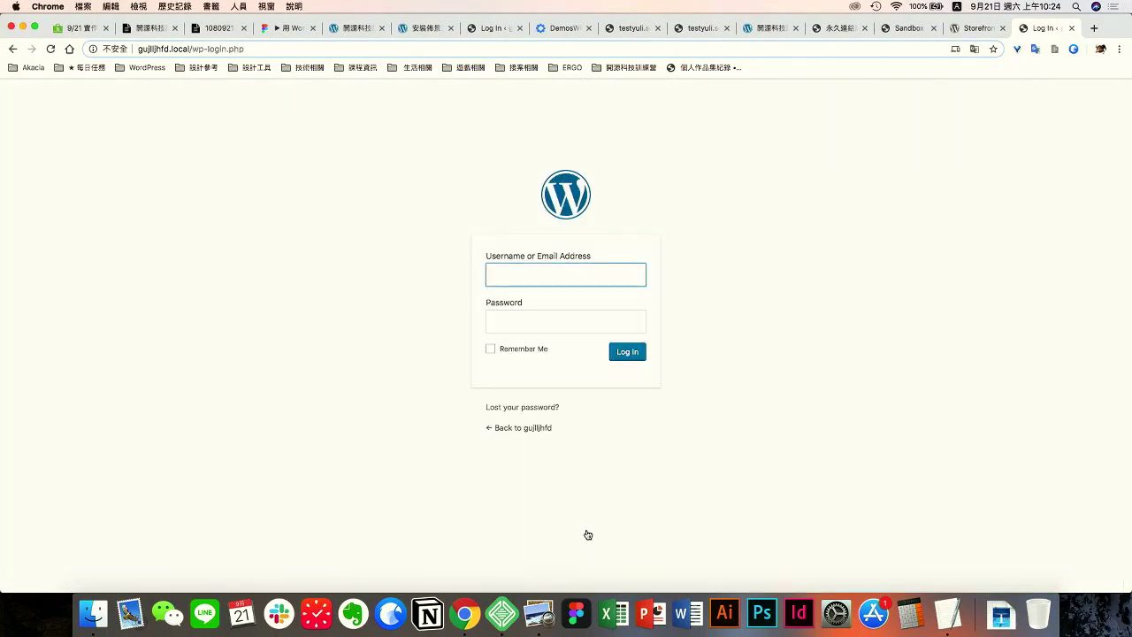
type("yuli")
key("Tab")
type("••••••••")
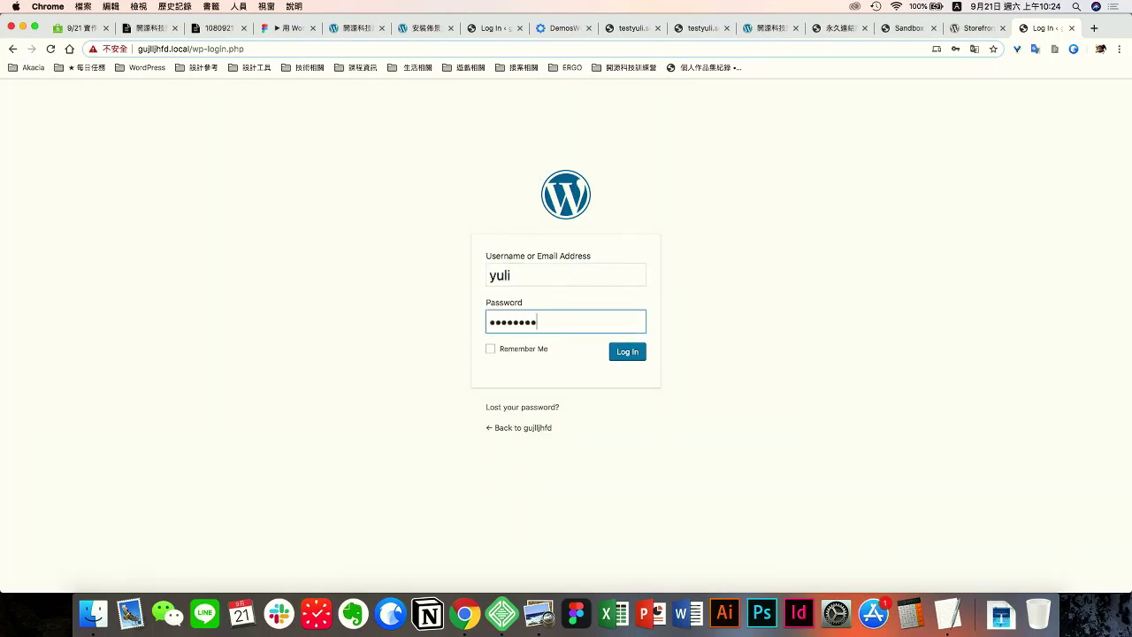
key("Return")
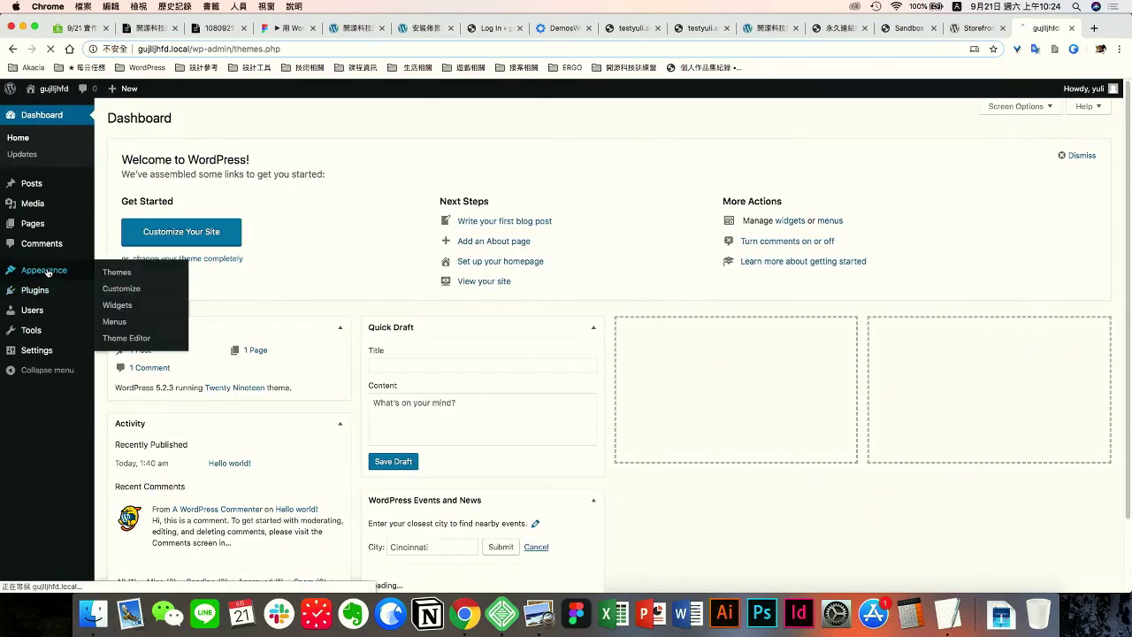
Search the theme directory for 'karuna', then install and activate the Karuna theme
left_click(43, 270)
left_click(218, 117)
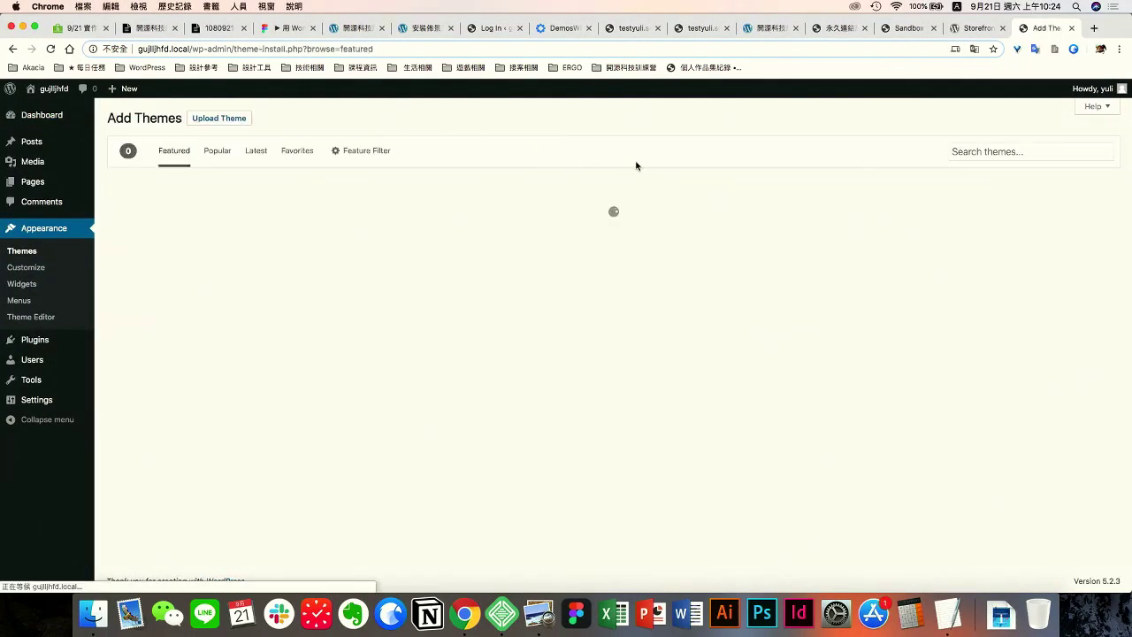
left_click(1044, 151)
type("karuna")
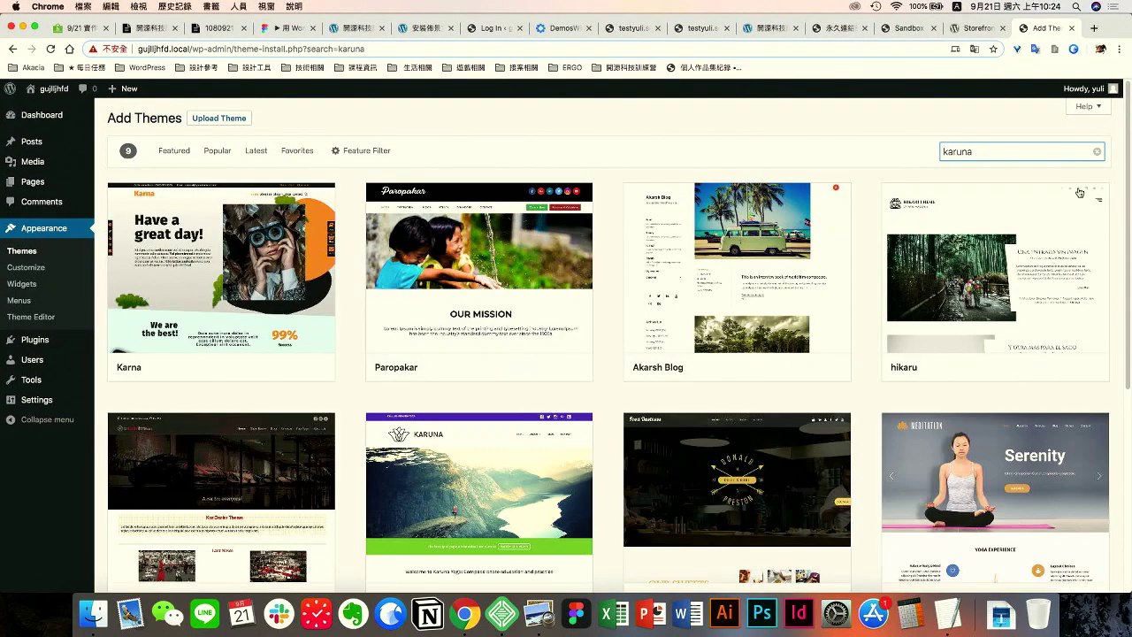
mouse_move(228, 322)
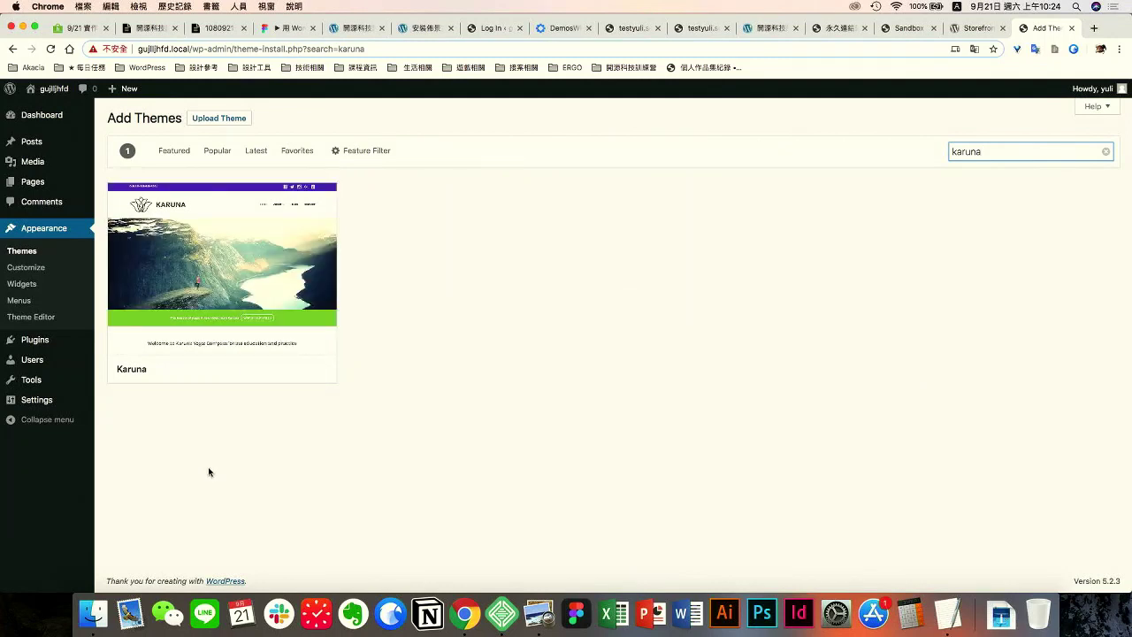
mouse_move(226, 302)
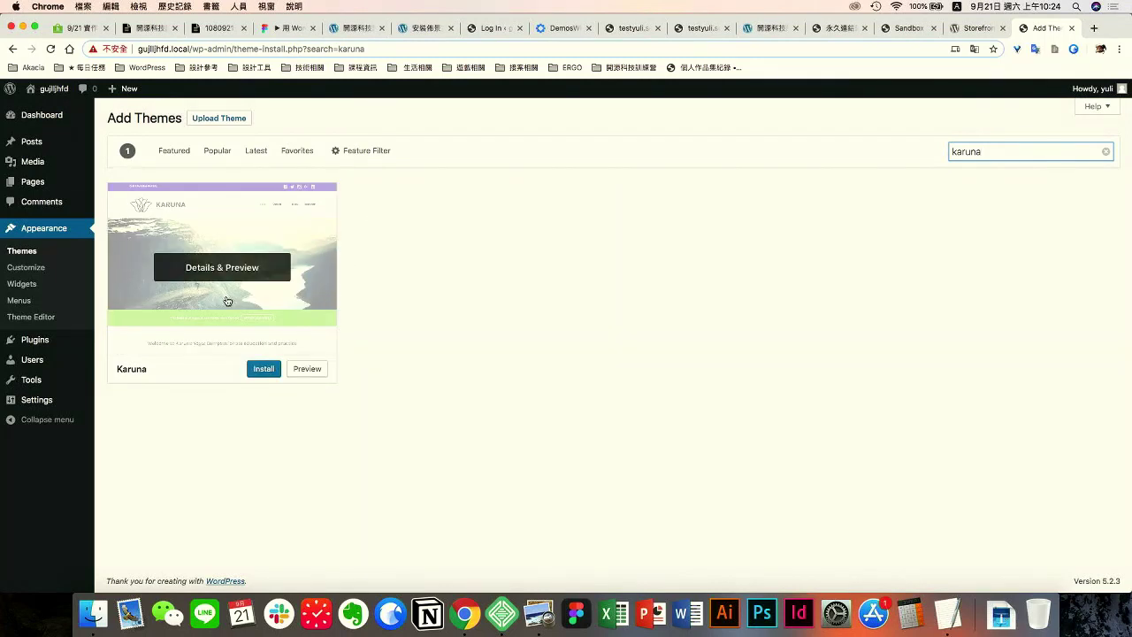
left_click(261, 370)
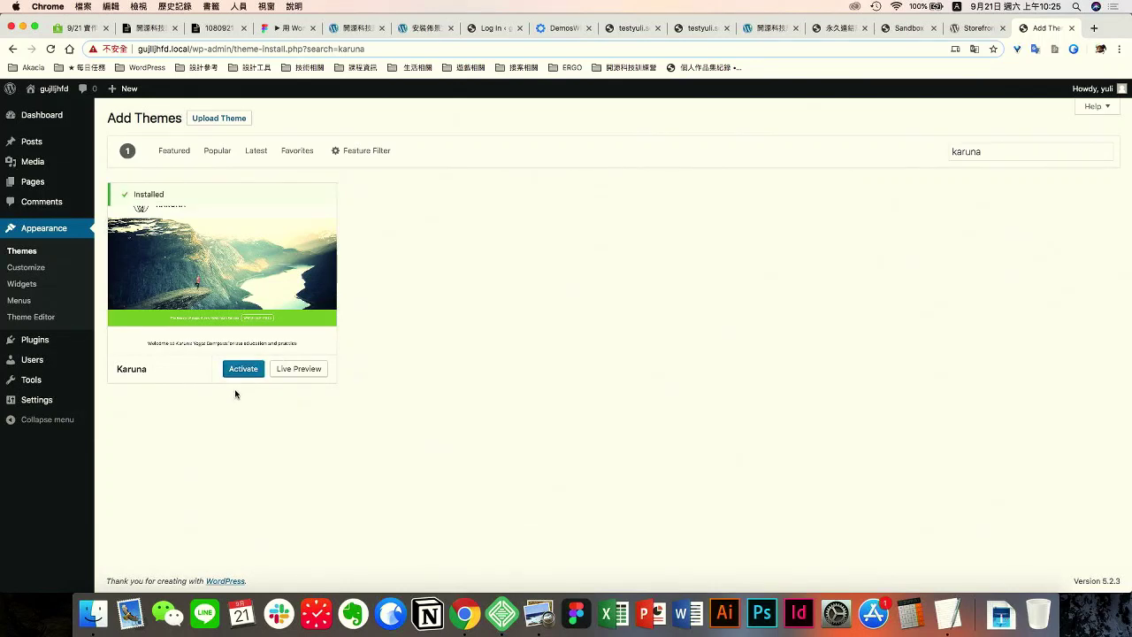
left_click(242, 374)
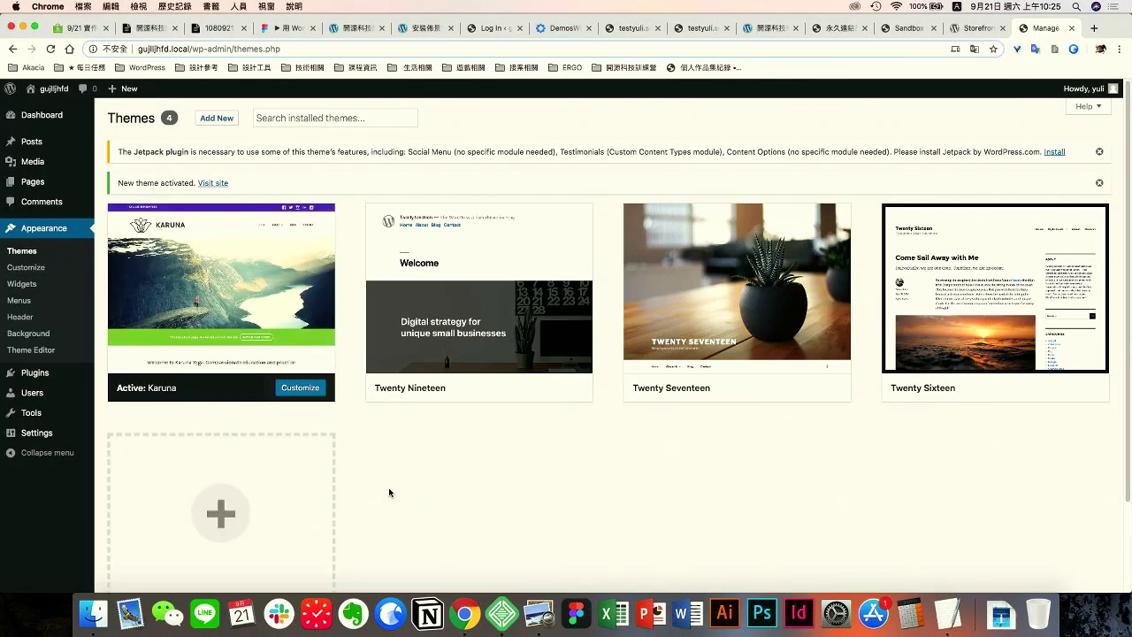
Open the gujlljhfd.local front page from the admin bar in a new tab
mouse_move(52, 88)
right_click(55, 109)
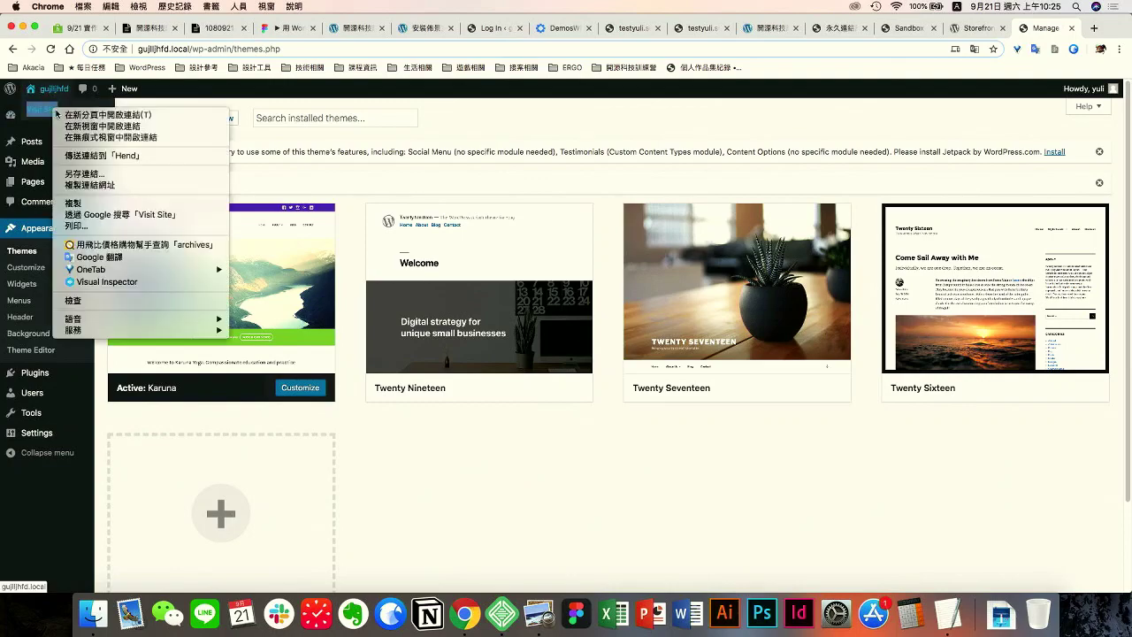
left_click(69, 115)
left_click(1038, 30)
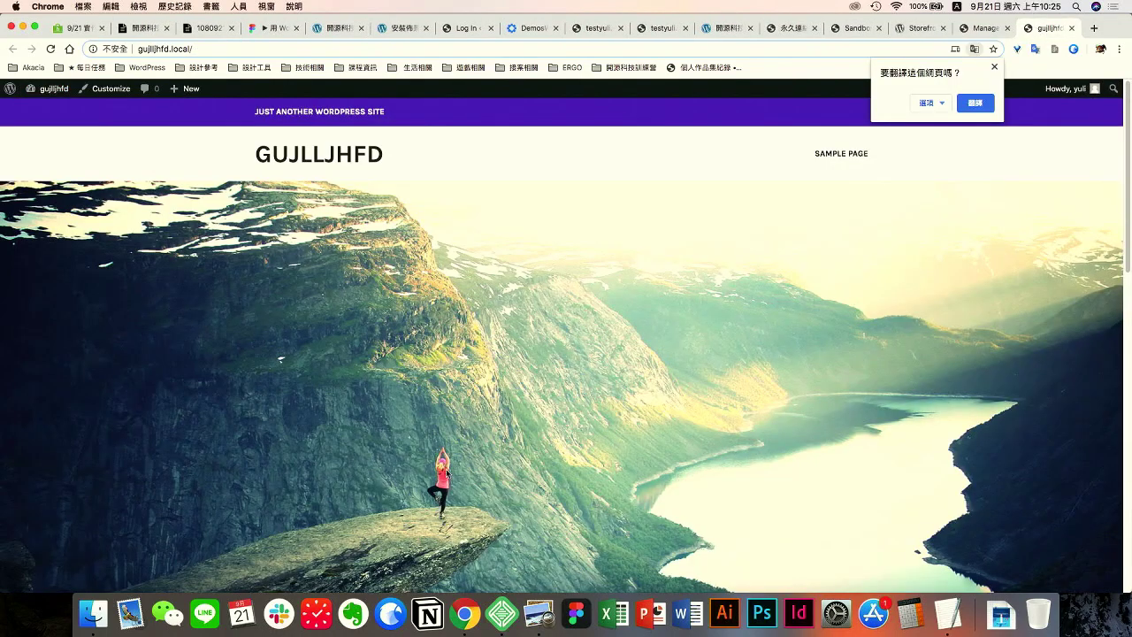
Scroll through the Karuna-styled front page with its mountain-lake hero image
scroll(530, 510, "down", 15)
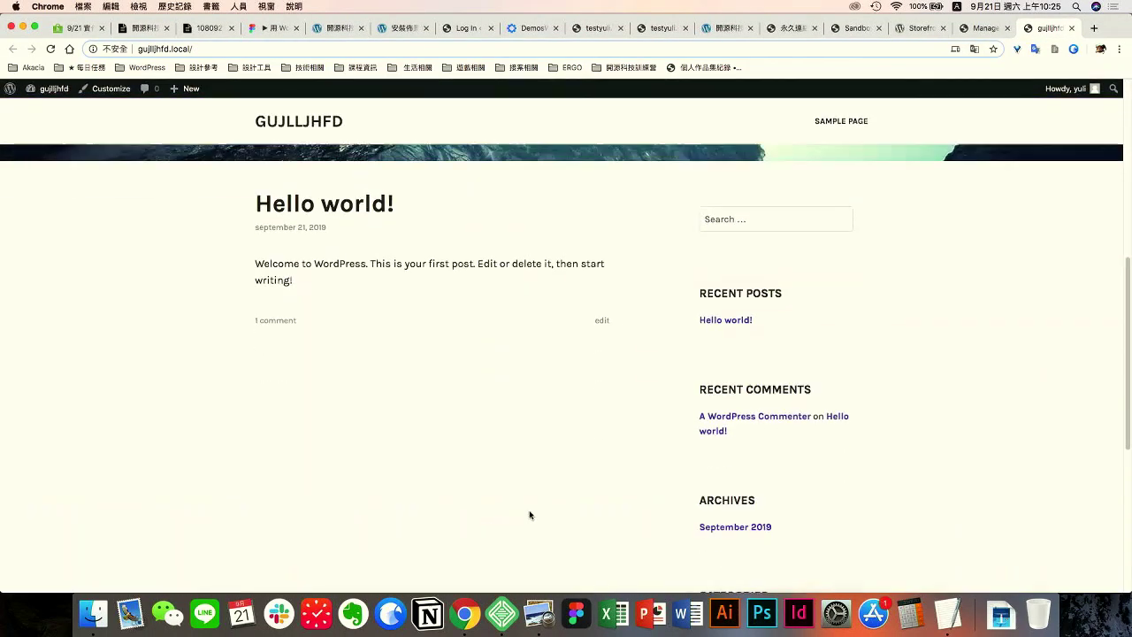
scroll(529, 509, "up", 15)
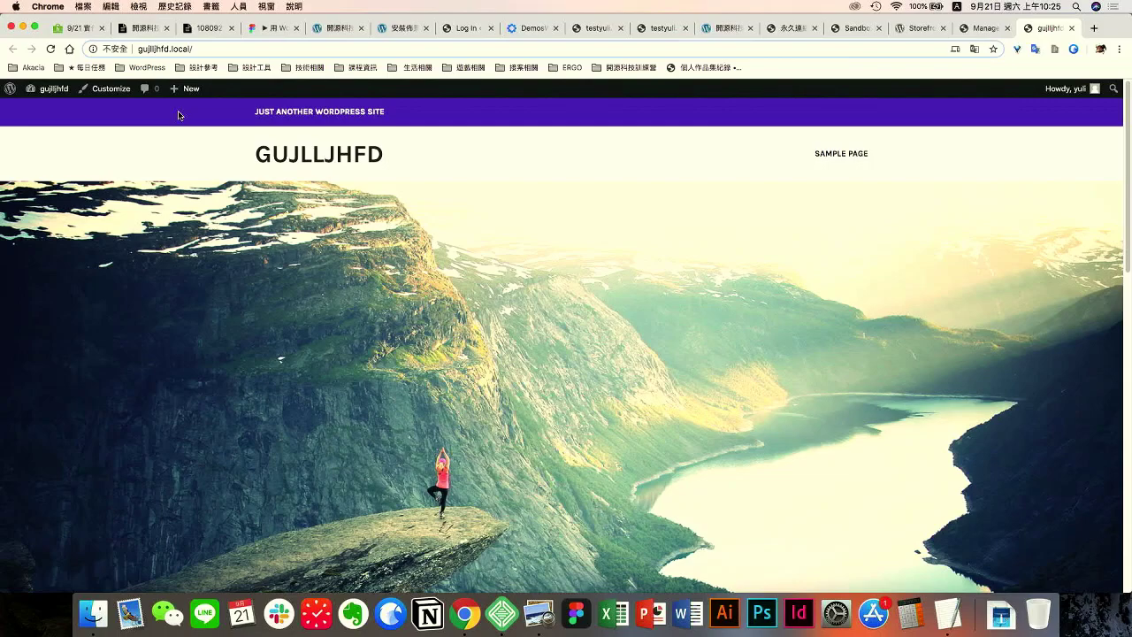
scroll(371, 299, "down", 5)
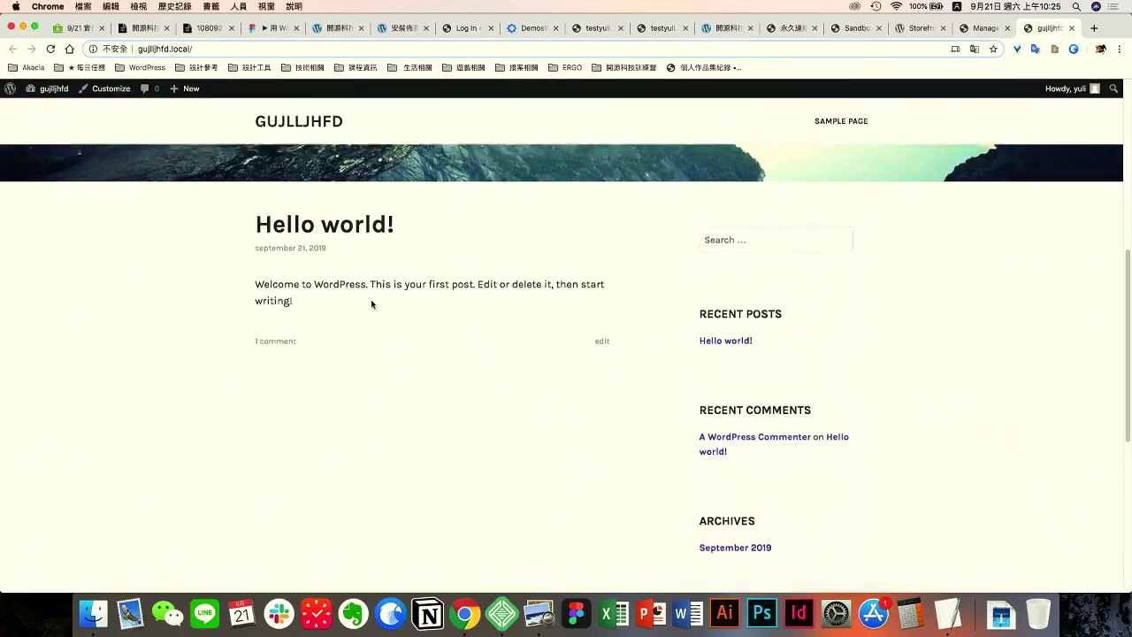
scroll(371, 303, "down", 5)
scroll(371, 303, "up", 6)
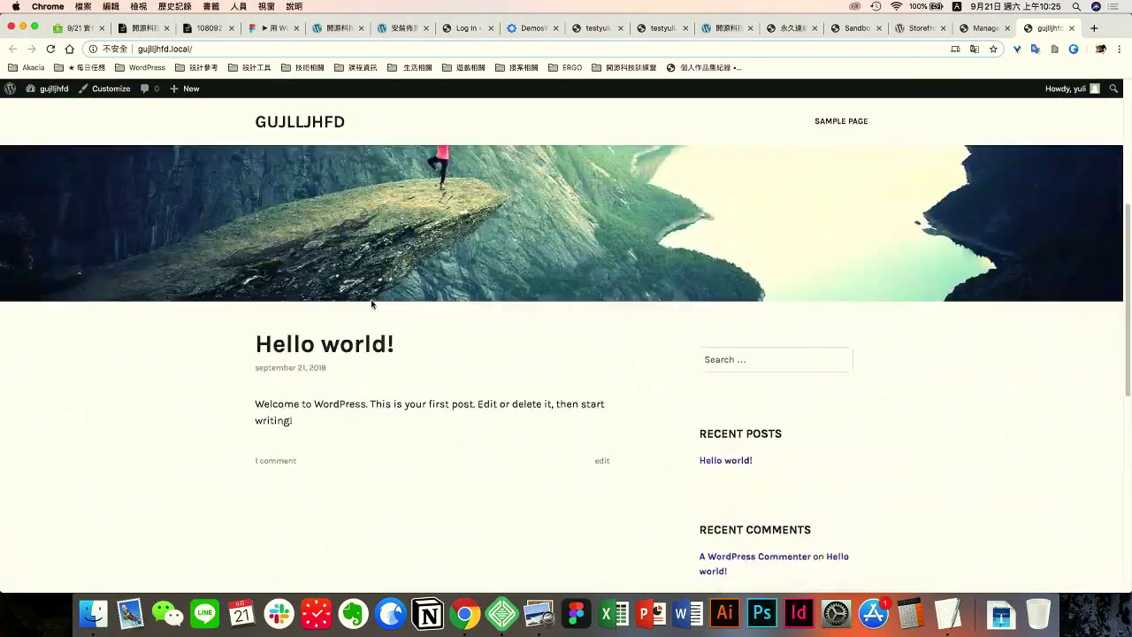
scroll(371, 304, "up", 4)
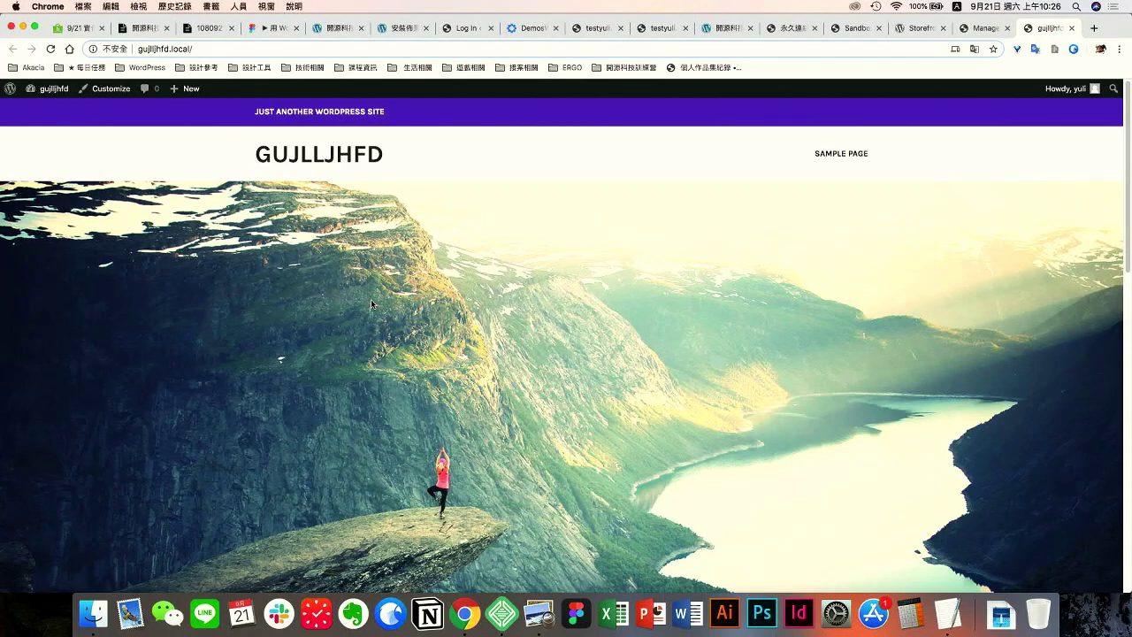
scroll(396, 414, "down", 1)
scroll(396, 414, "down", 2)
Compare the front page and Themes admin tabs, ending on Themes with Karuna active
left_click(982, 29)
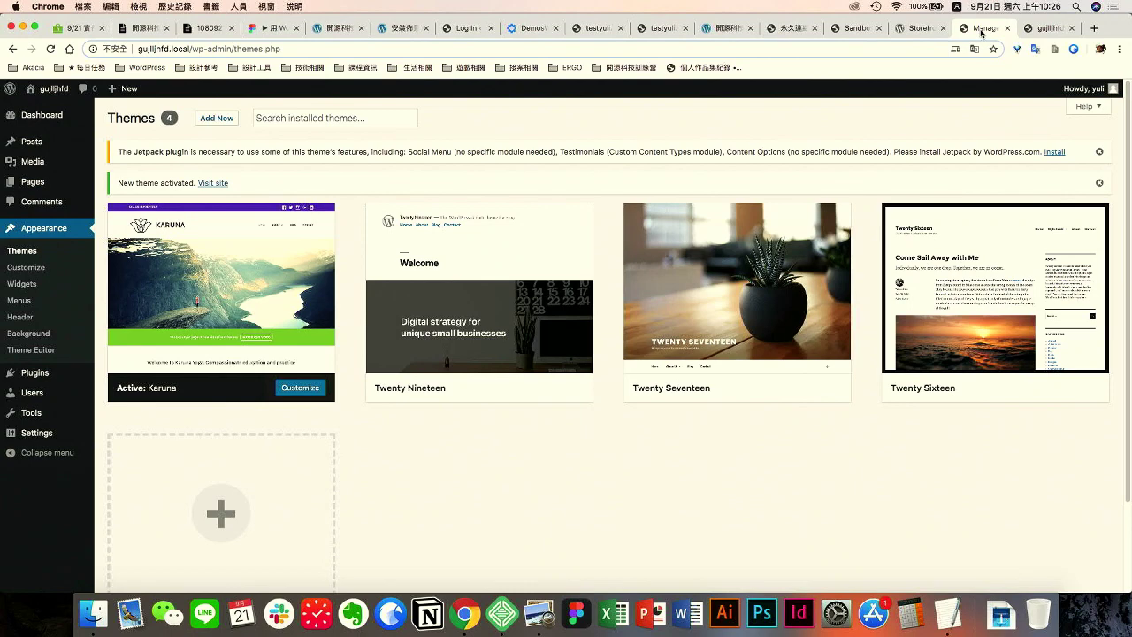
left_click(1050, 29)
left_click(974, 30)
key("ctrl+Tab")
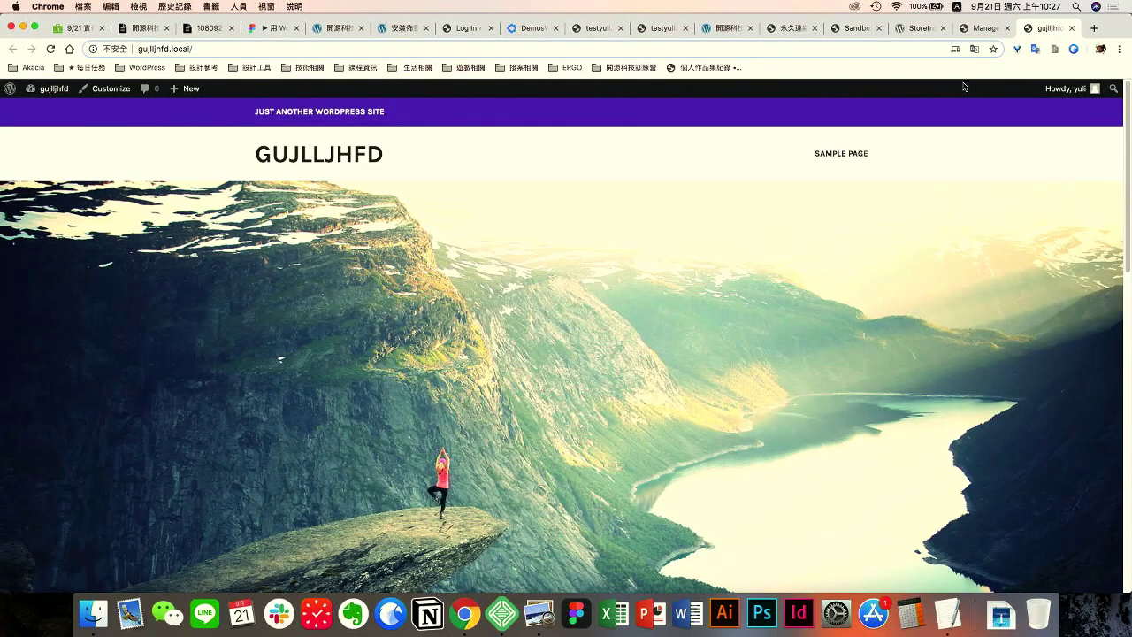
left_click(973, 30)
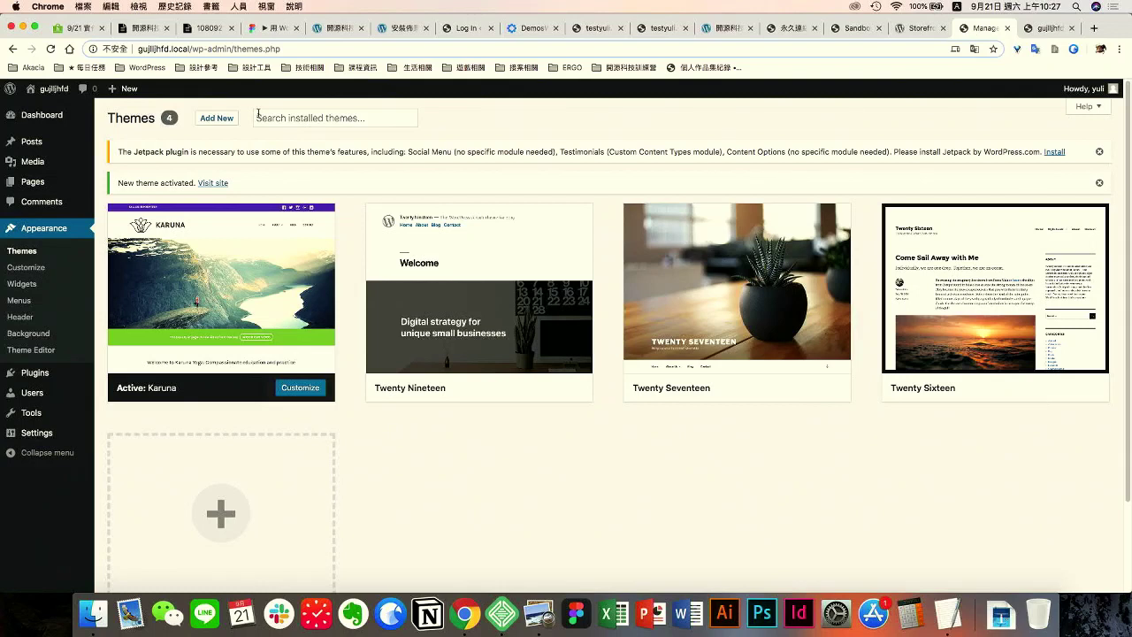
mouse_move(61, 376)
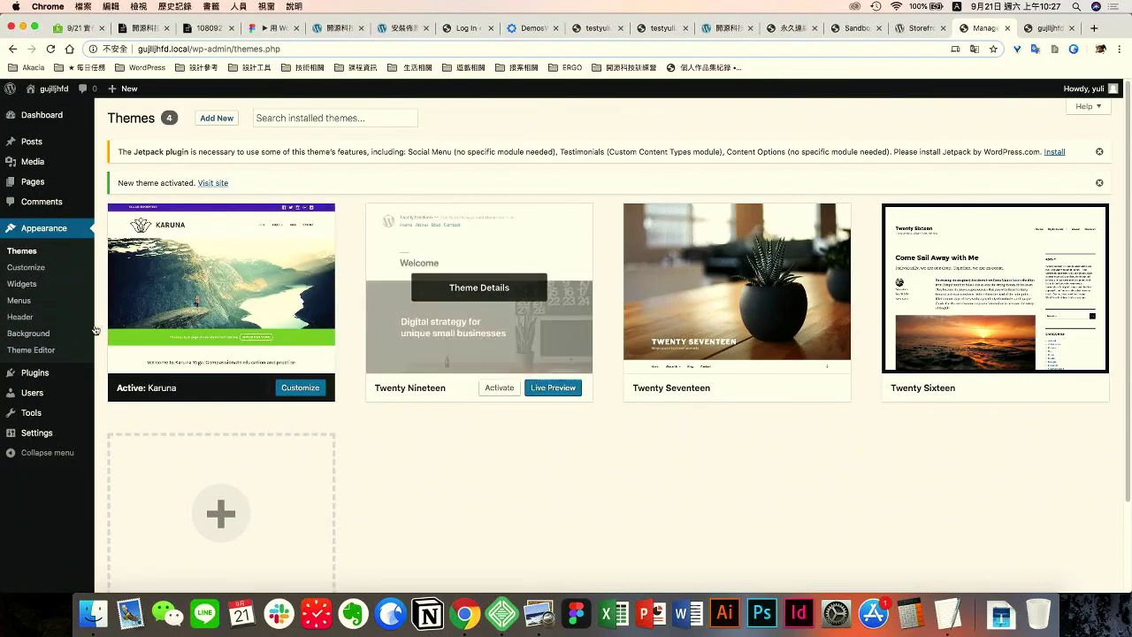
left_click(36, 269)
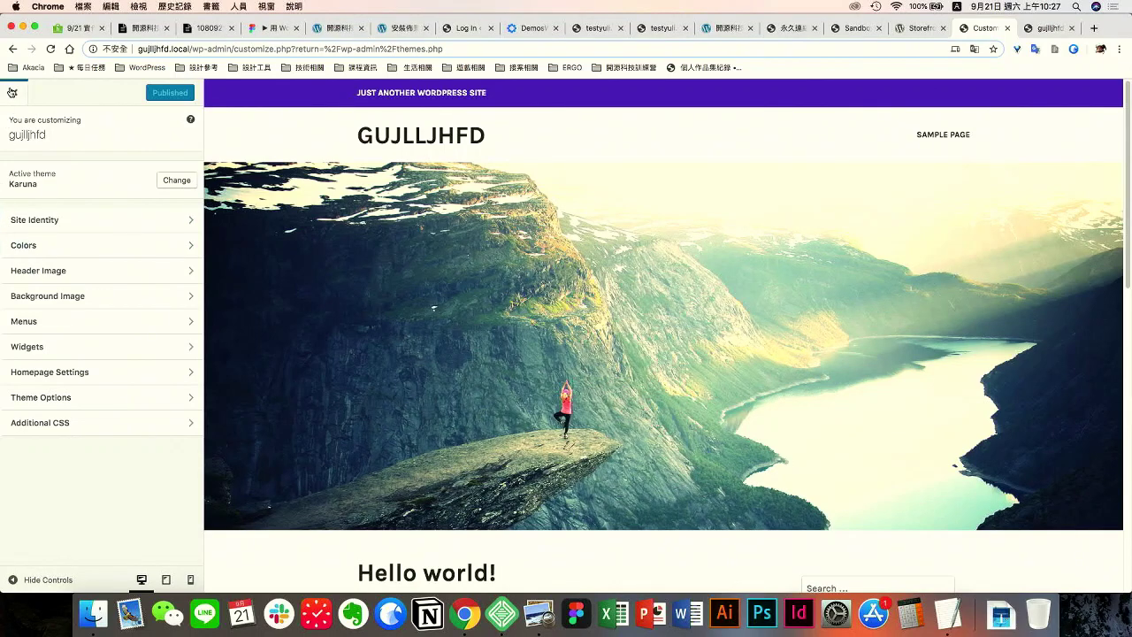
left_click(14, 92)
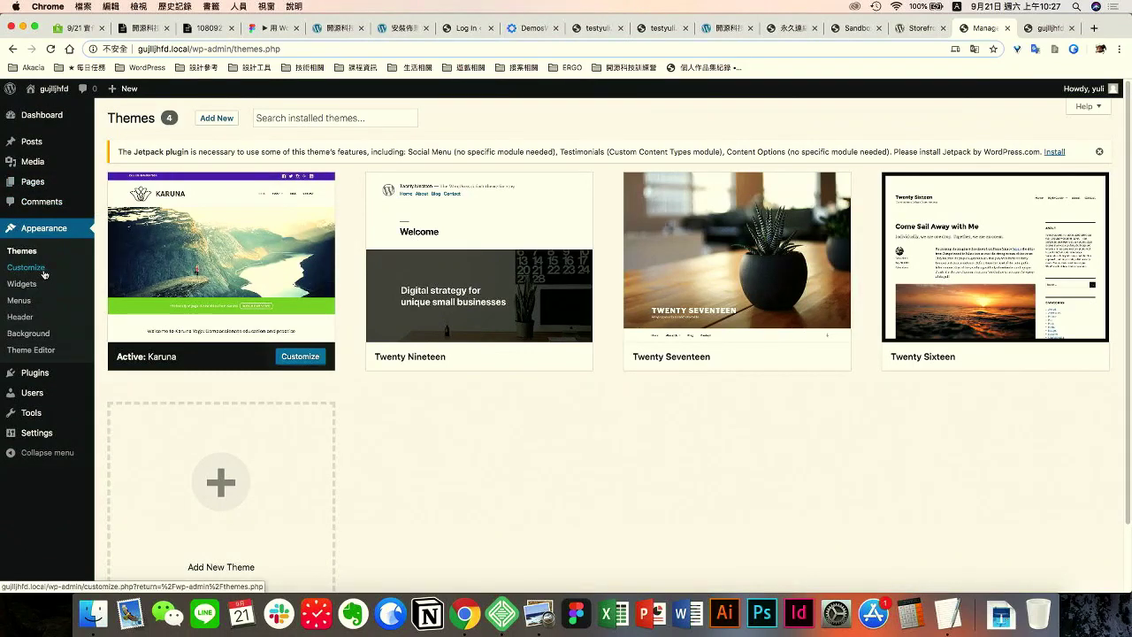
Open the Karuna Customizer in a new tab and dismiss the translation prompt
right_click(43, 275)
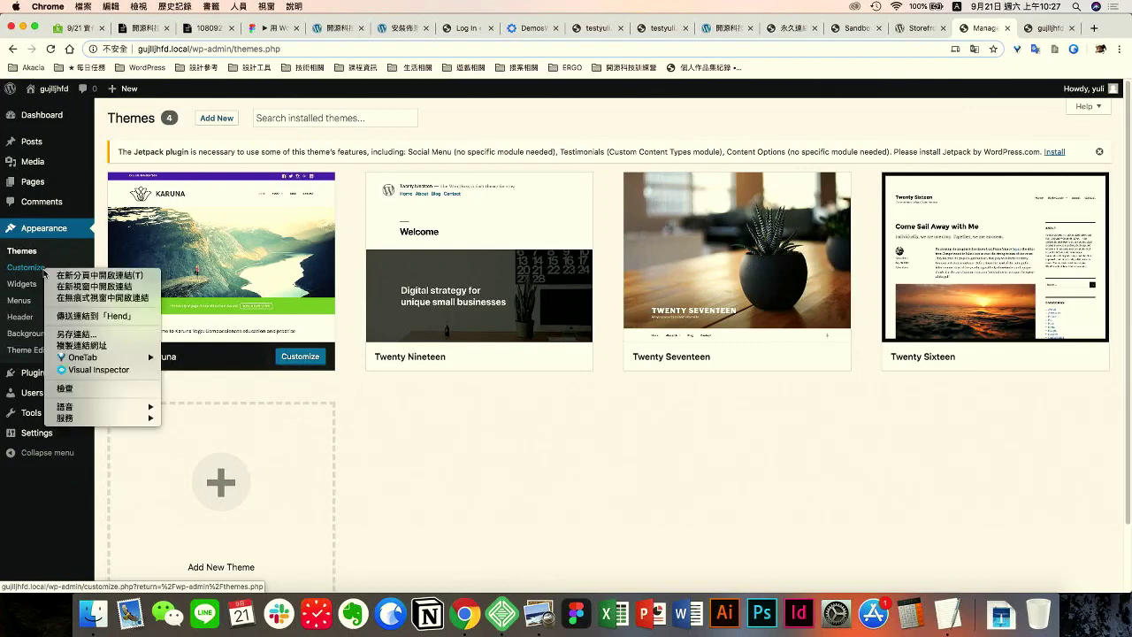
left_click(88, 280)
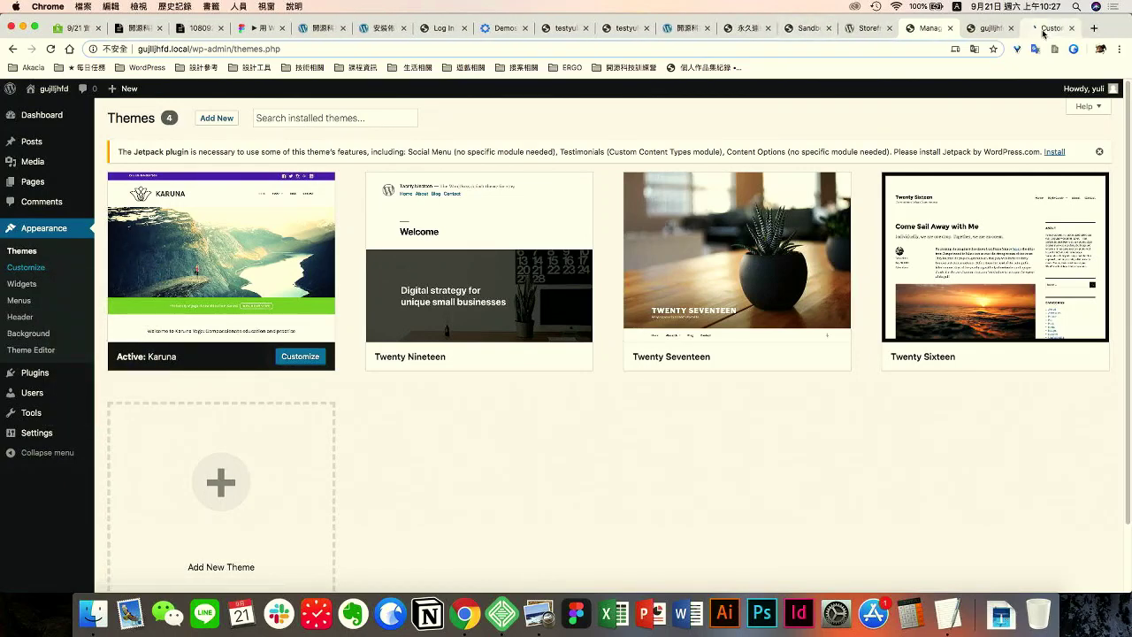
left_click(1047, 28)
left_click(994, 68)
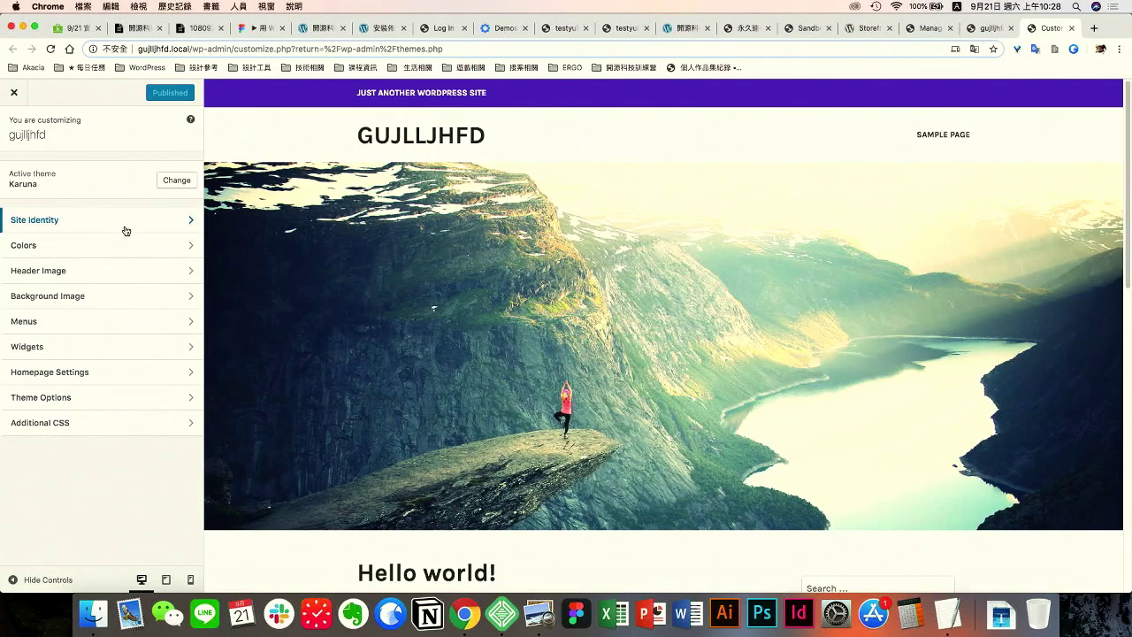
Open Site Identity and bring up the logo picker
left_click(126, 228)
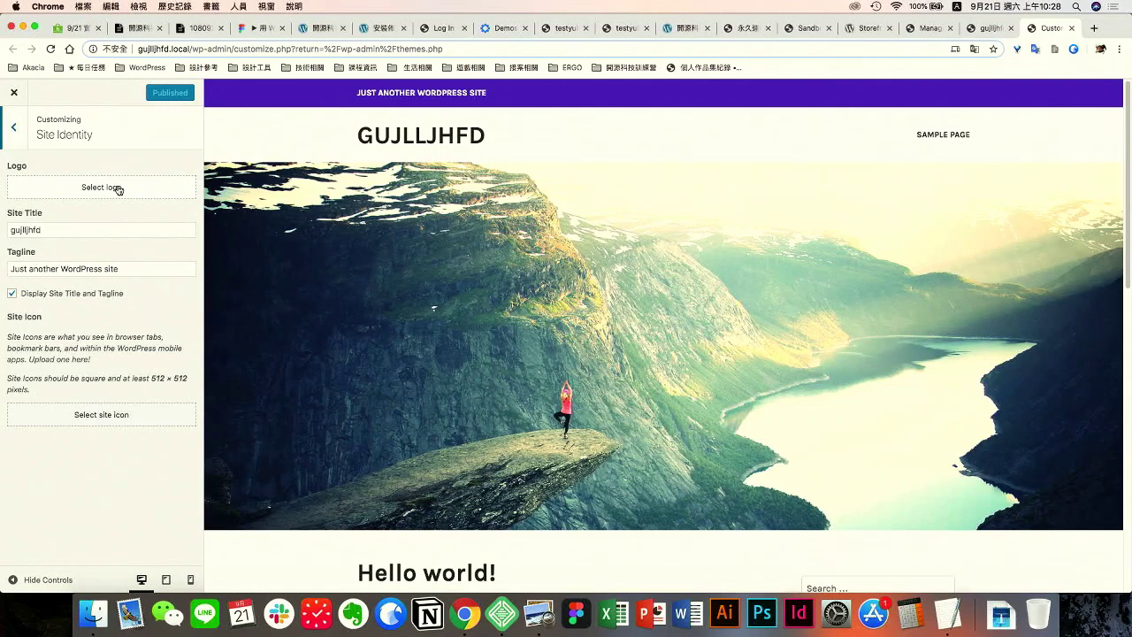
left_click(118, 189)
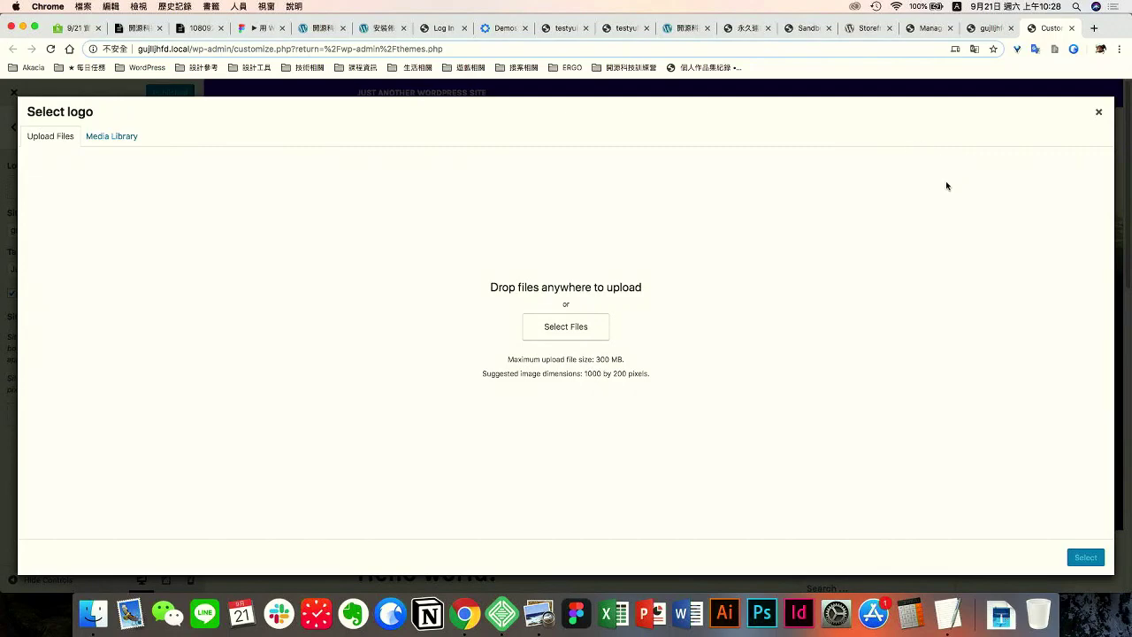
left_click(1098, 113)
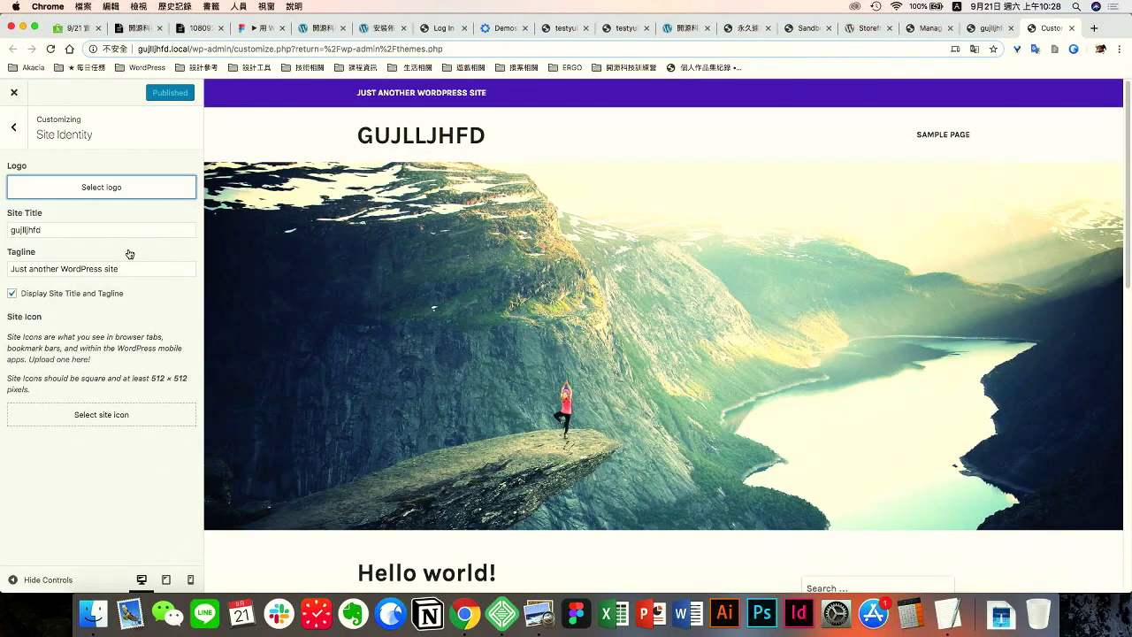
left_click(121, 196)
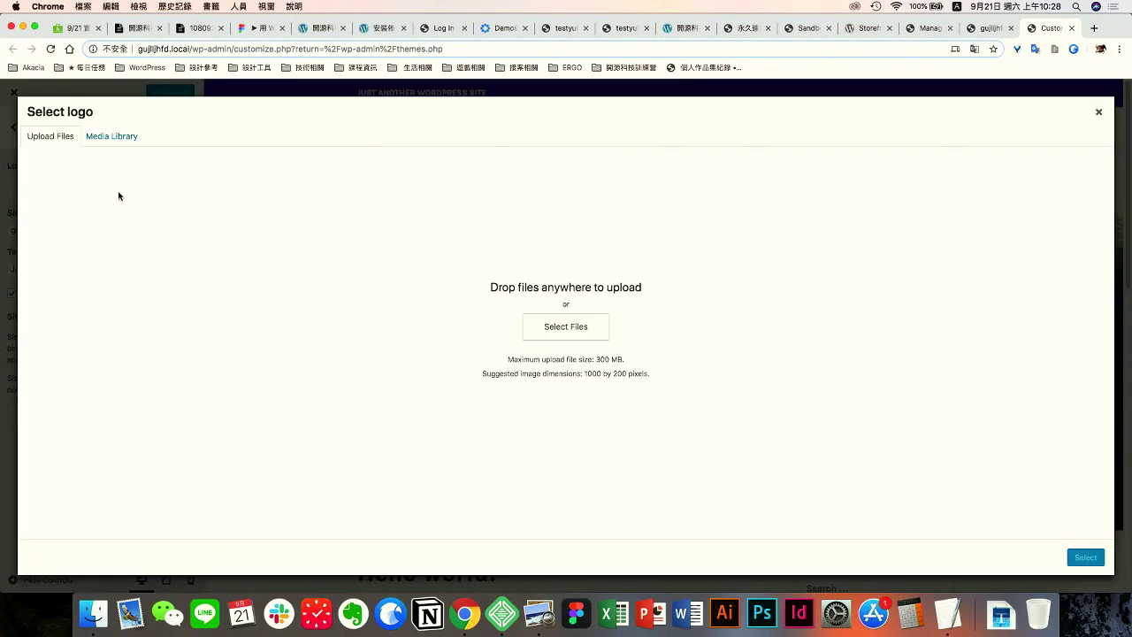
Upload logo-2.png from the Images folder and set it as the uncropped site logo
left_click(559, 332)
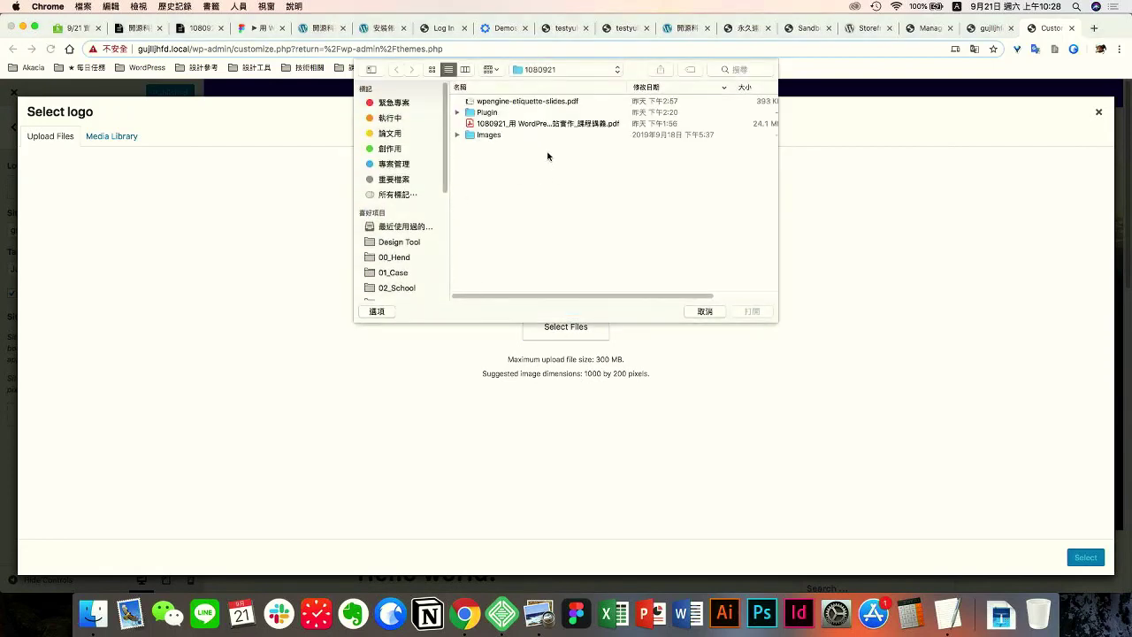
left_click(494, 138)
double_click(495, 135)
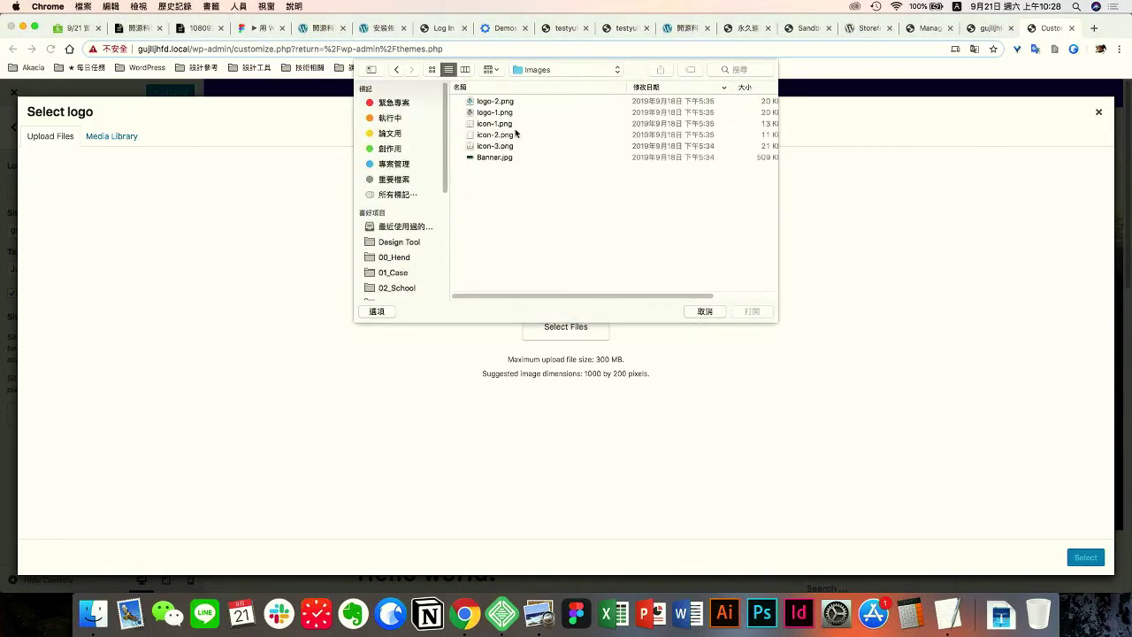
double_click(502, 101)
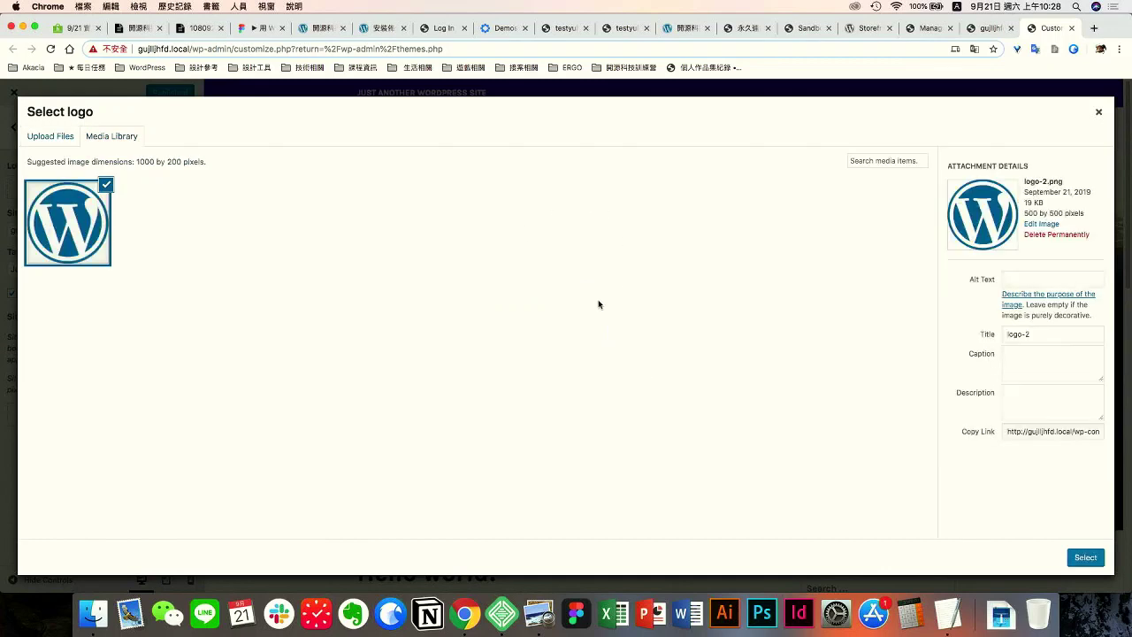
left_click(1071, 559)
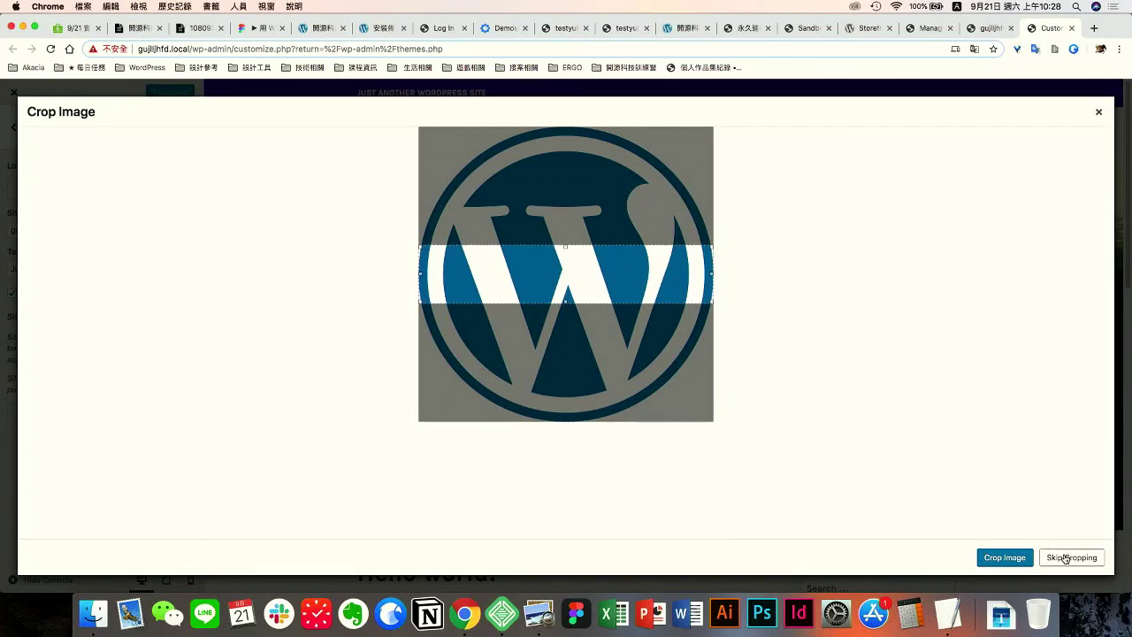
left_click(1068, 557)
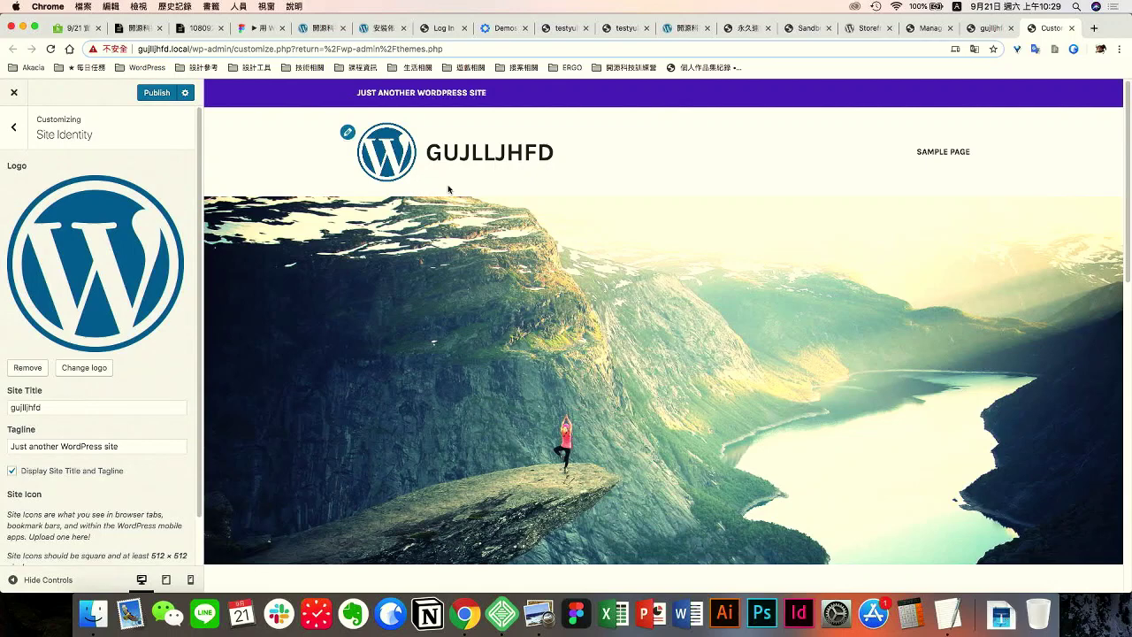
Switch the header image to the suggested stacked-stones photo
left_click(13, 133)
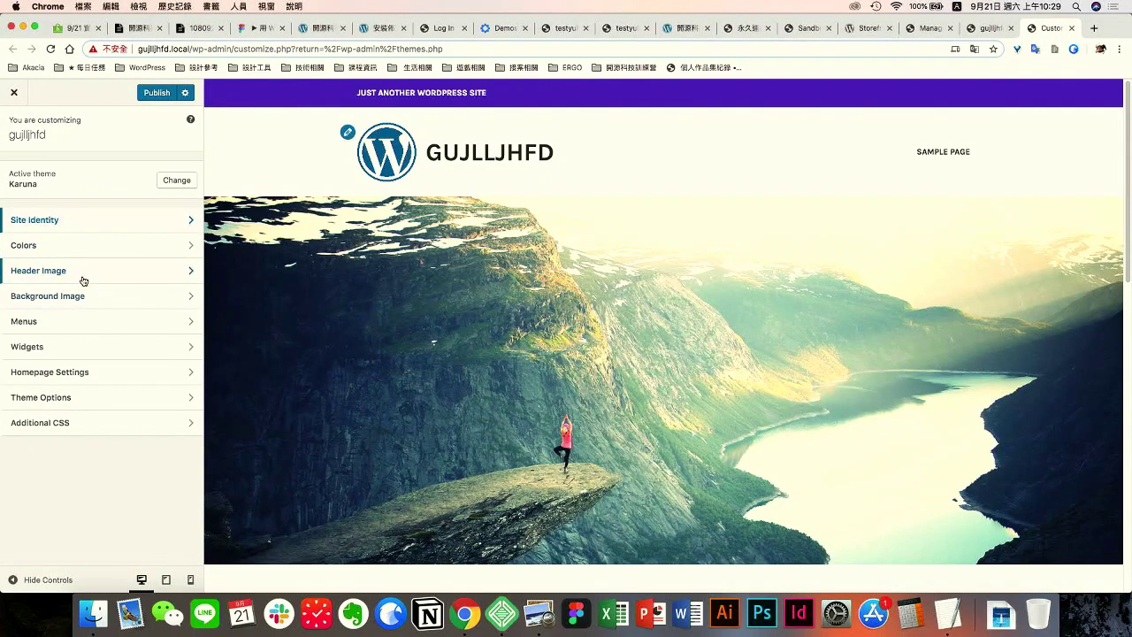
left_click(82, 280)
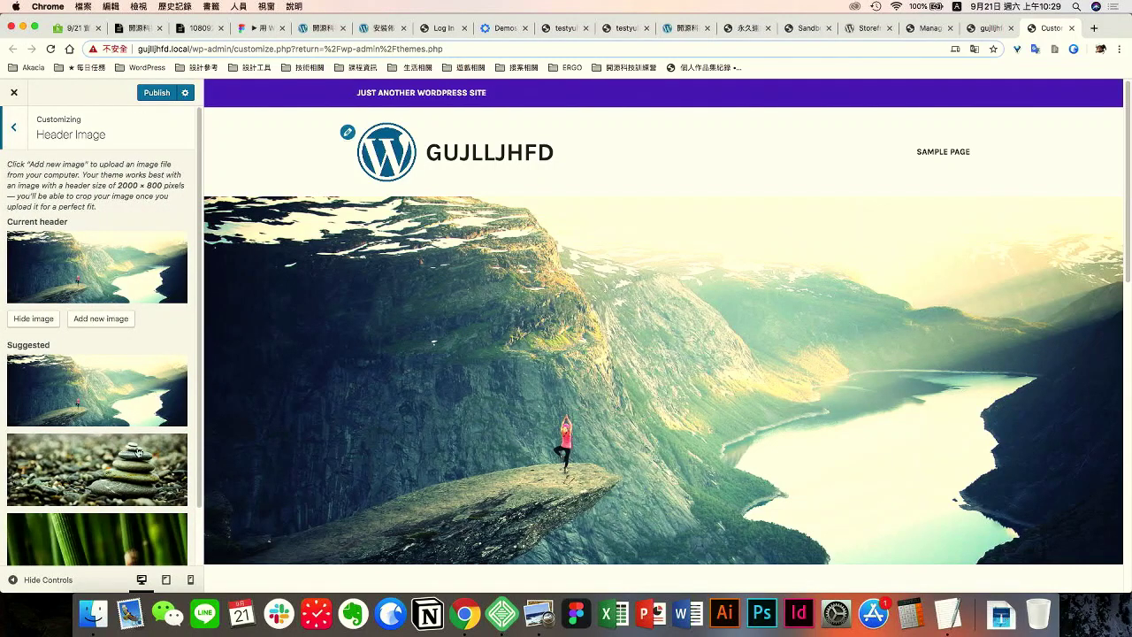
scroll(460, 271, "down", 3)
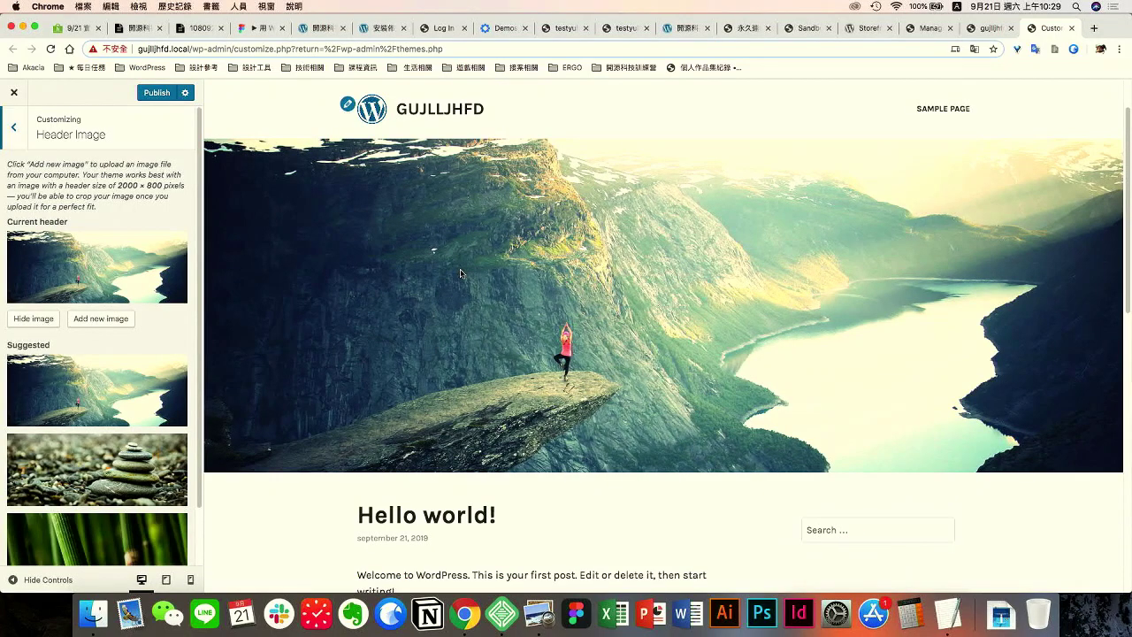
left_click(137, 475)
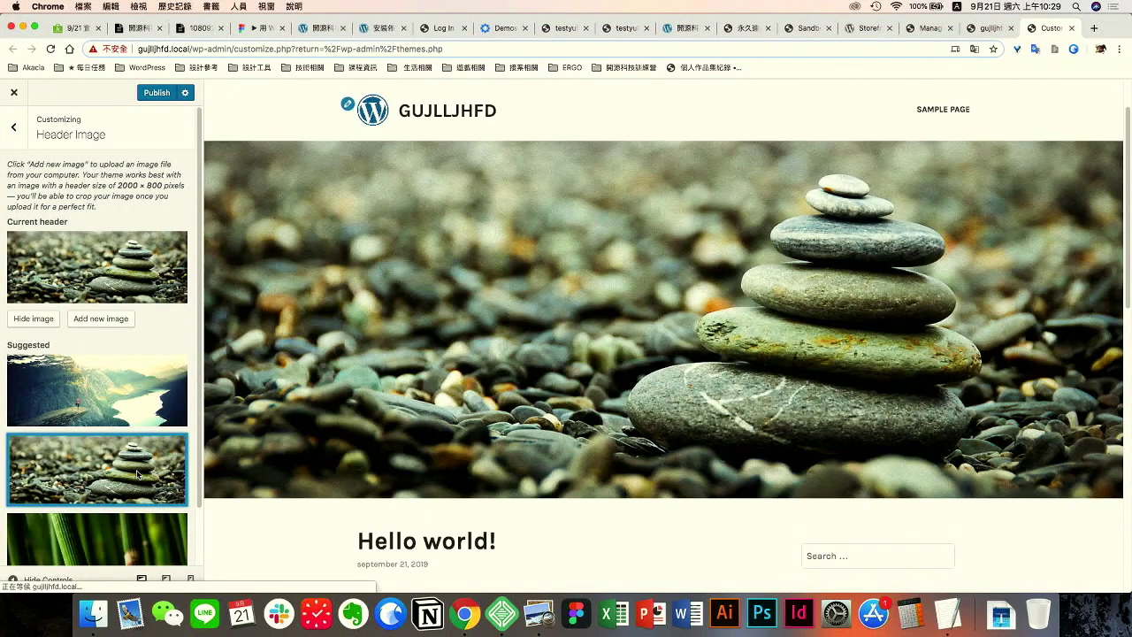
scroll(137, 475, "down", 2)
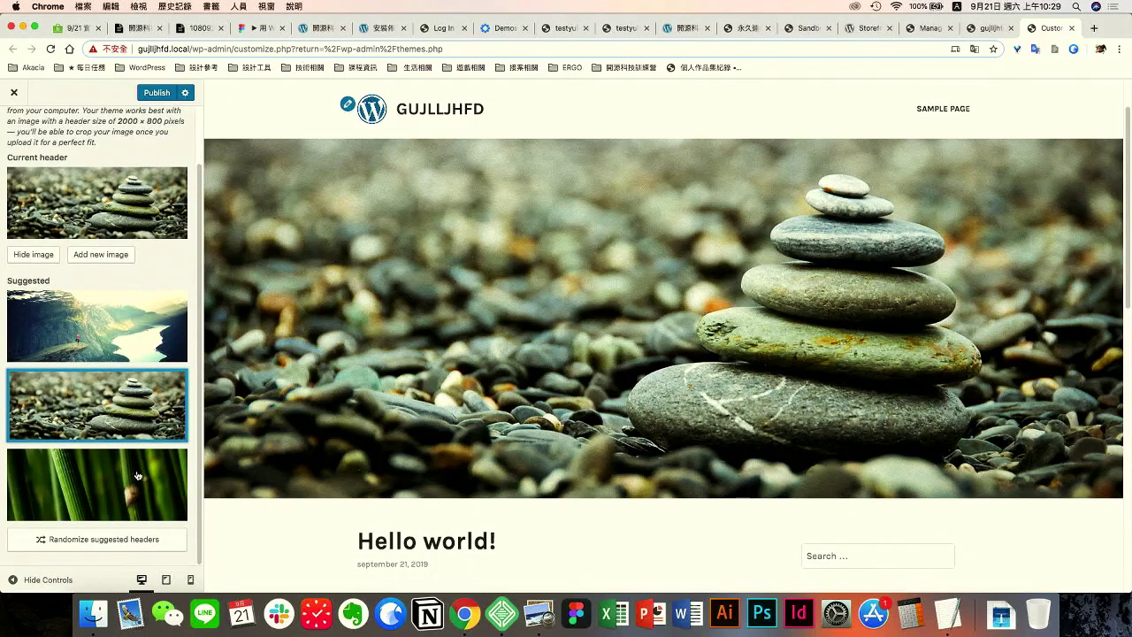
scroll(91, 394, "up", 2)
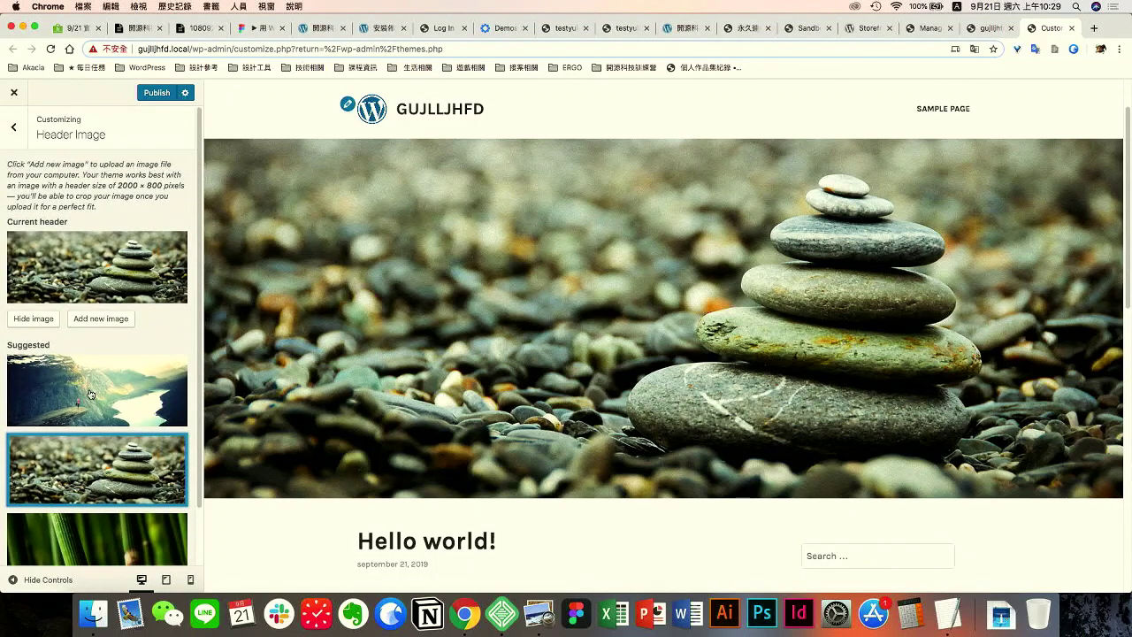
Upload Banner.jpg as a new header image and send it to the crop step
left_click(97, 324)
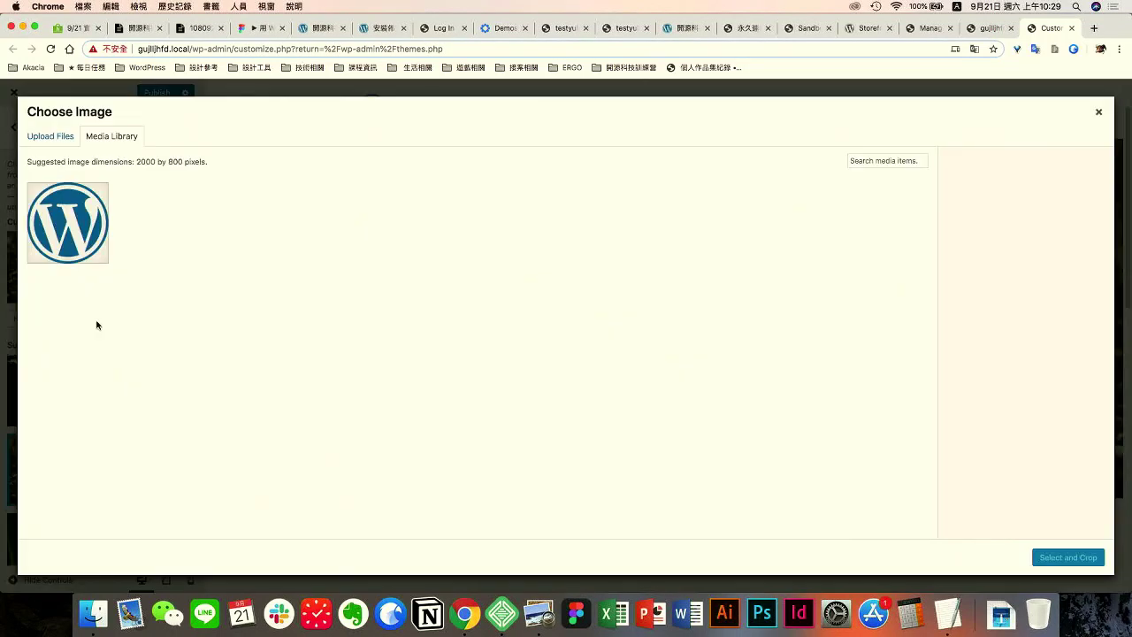
left_click(58, 143)
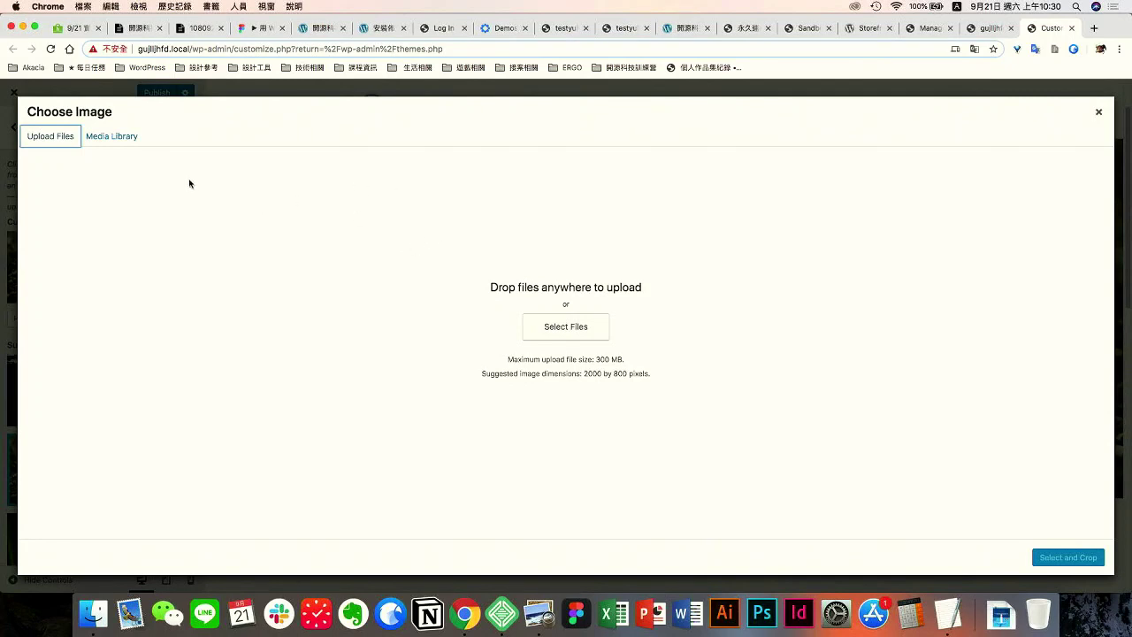
left_click(117, 142)
left_click(91, 241)
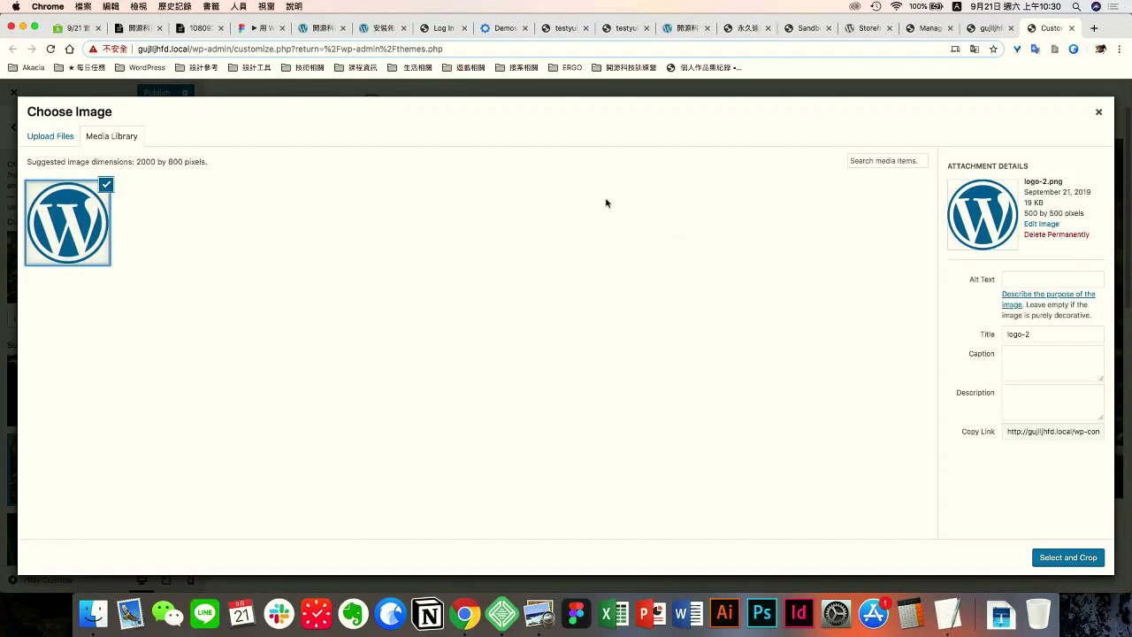
left_click(51, 140)
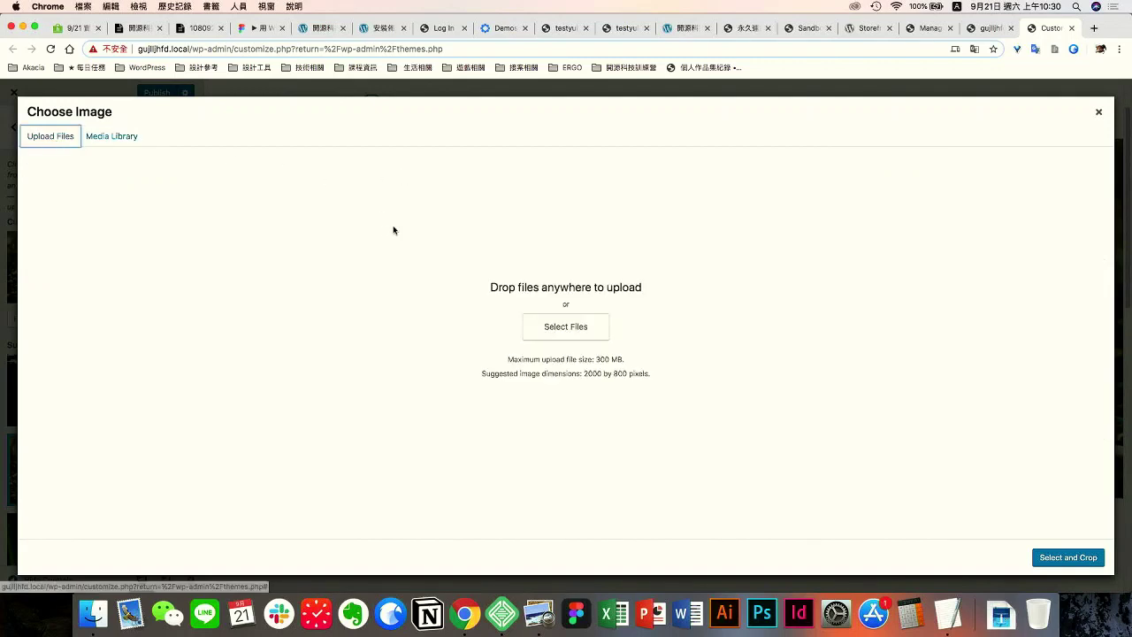
left_click(551, 329)
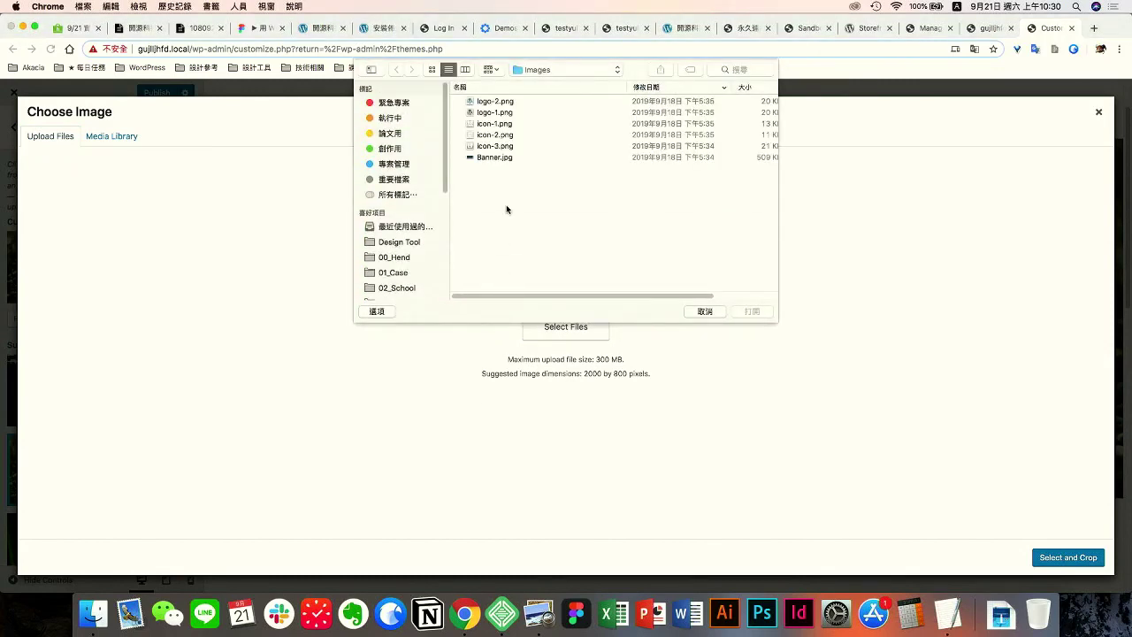
left_click(510, 160)
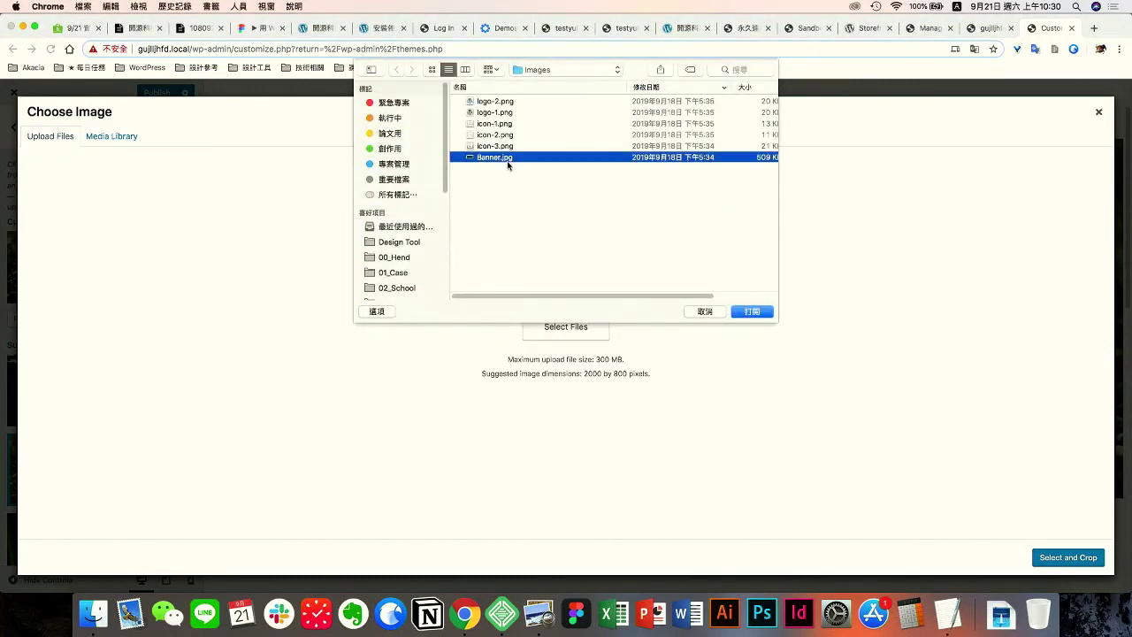
left_click(758, 316)
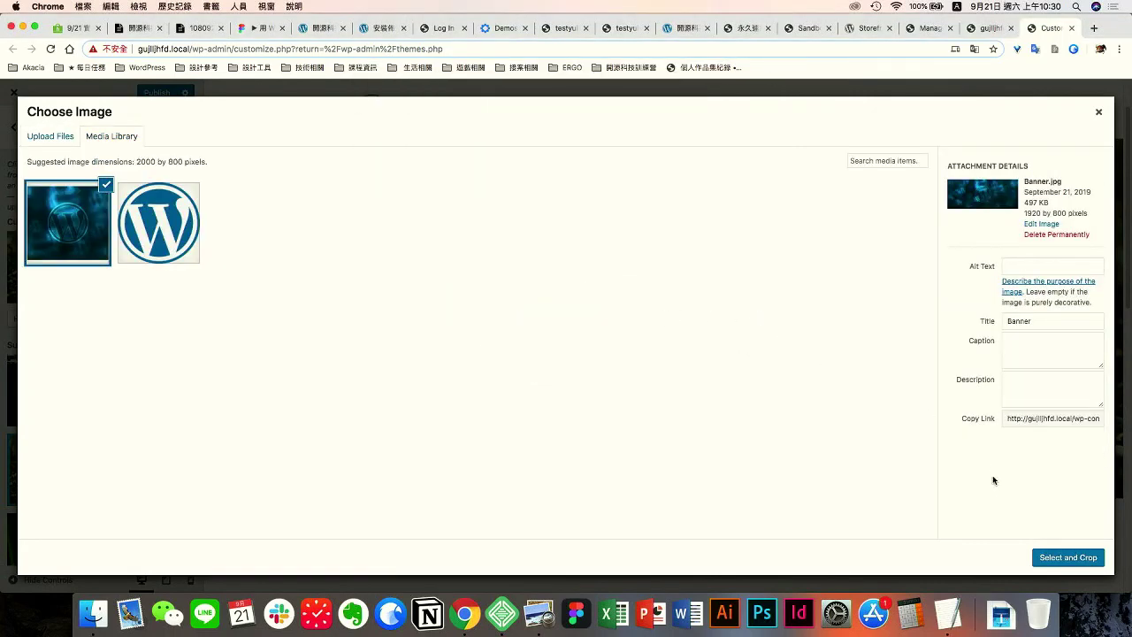
left_click(1069, 557)
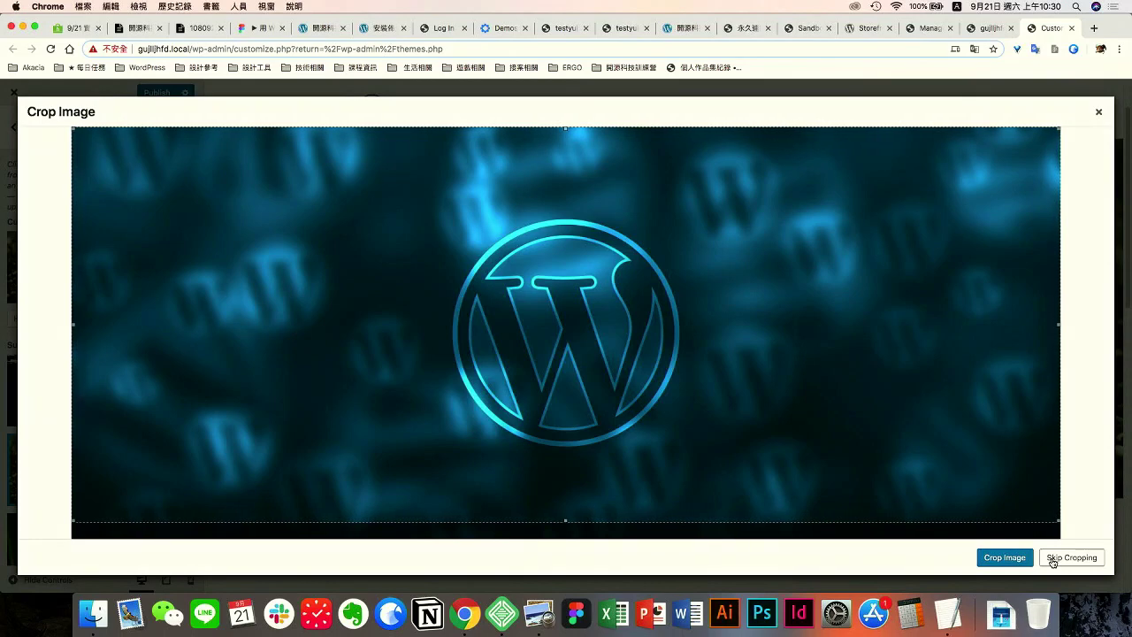
Keep Banner.jpg uncropped as the header image and go back to the main Customizer list
left_click(1053, 560)
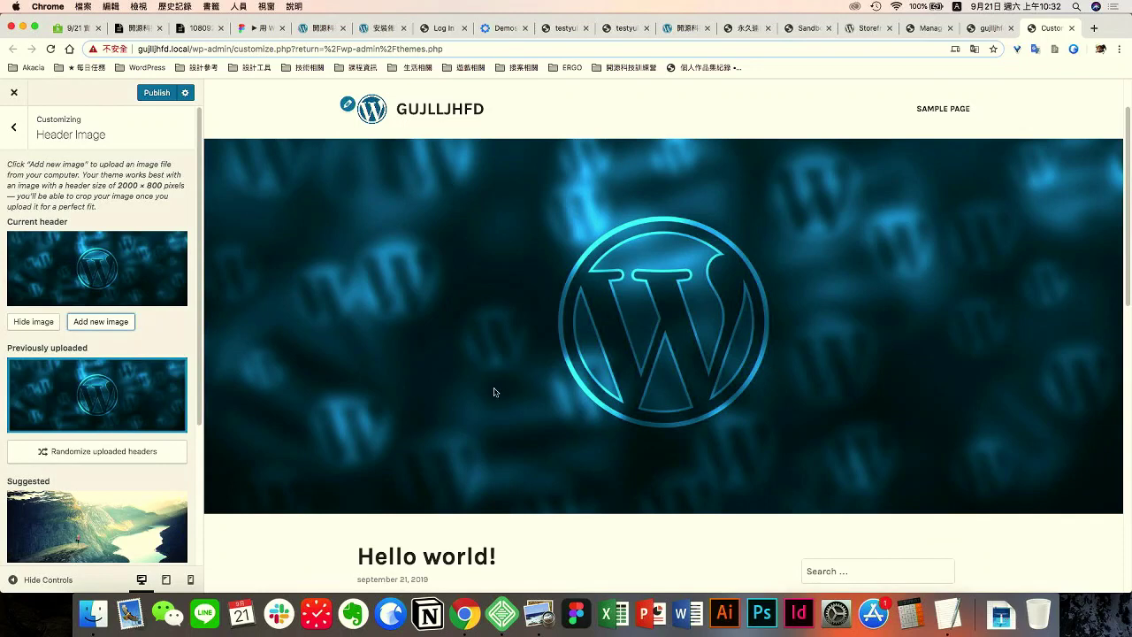
left_click(15, 138)
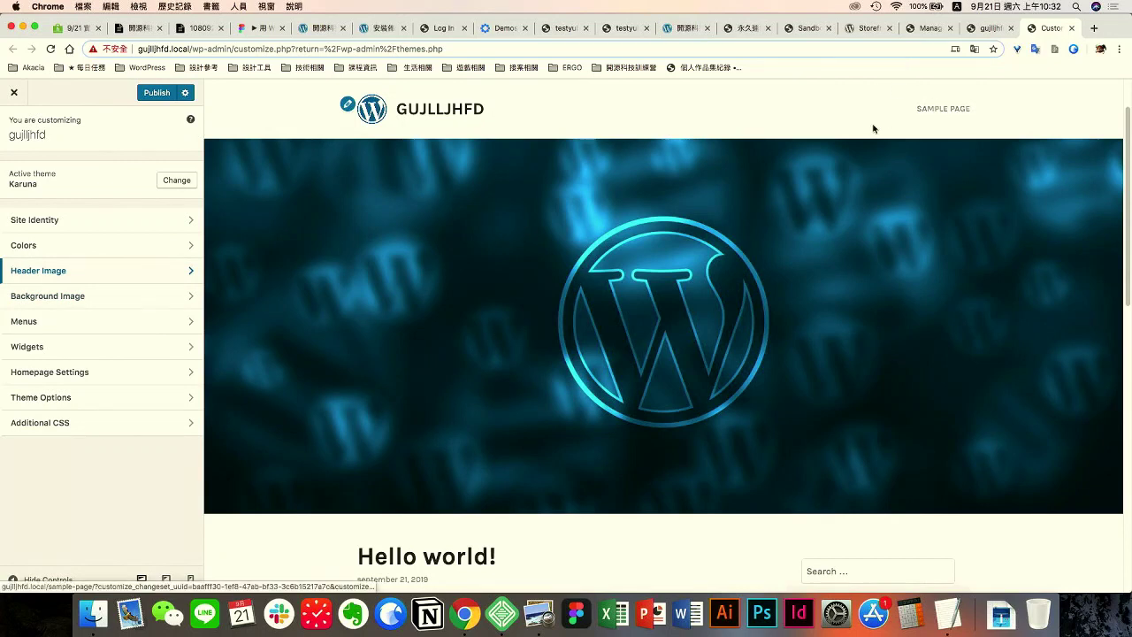
Draft a new menu named 'menu' with the Header display location ticked
left_click(135, 331)
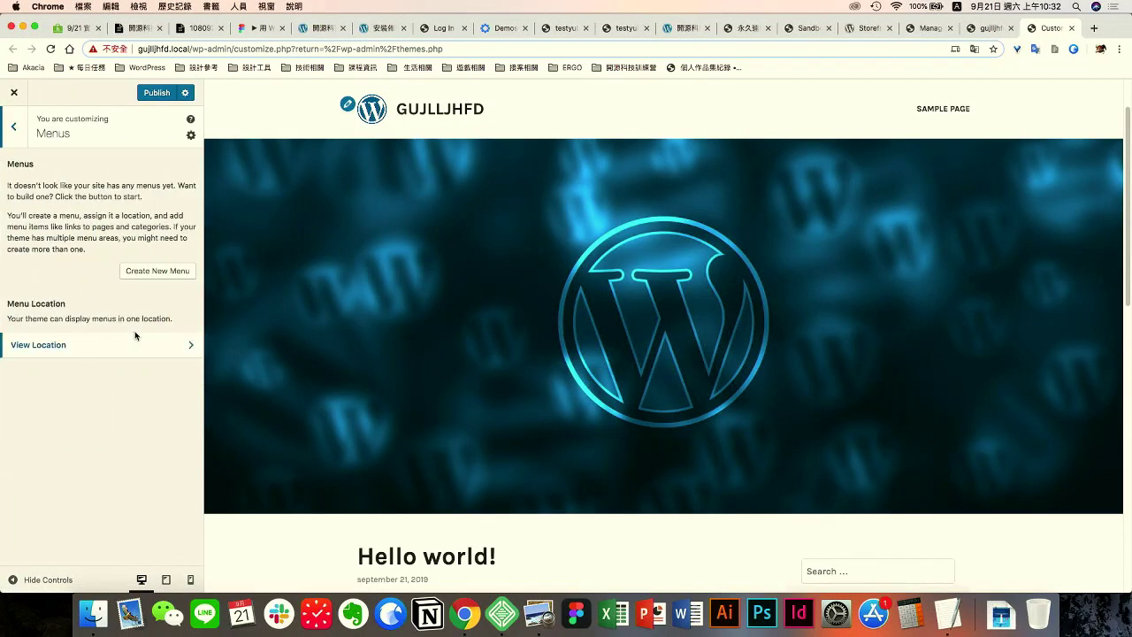
left_click(147, 280)
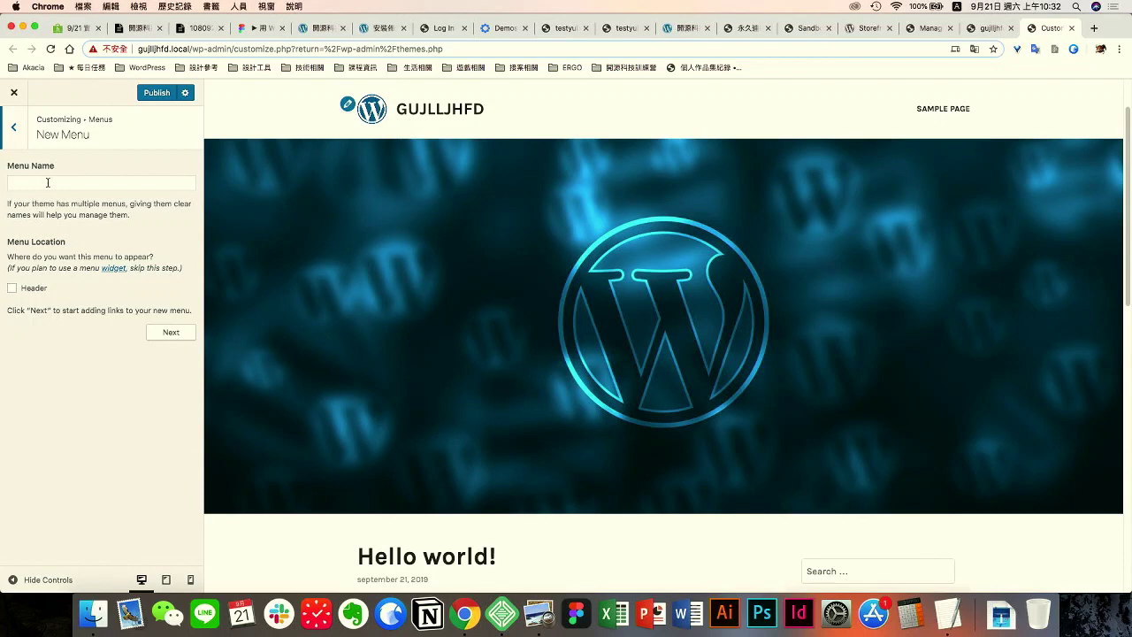
left_click(21, 132)
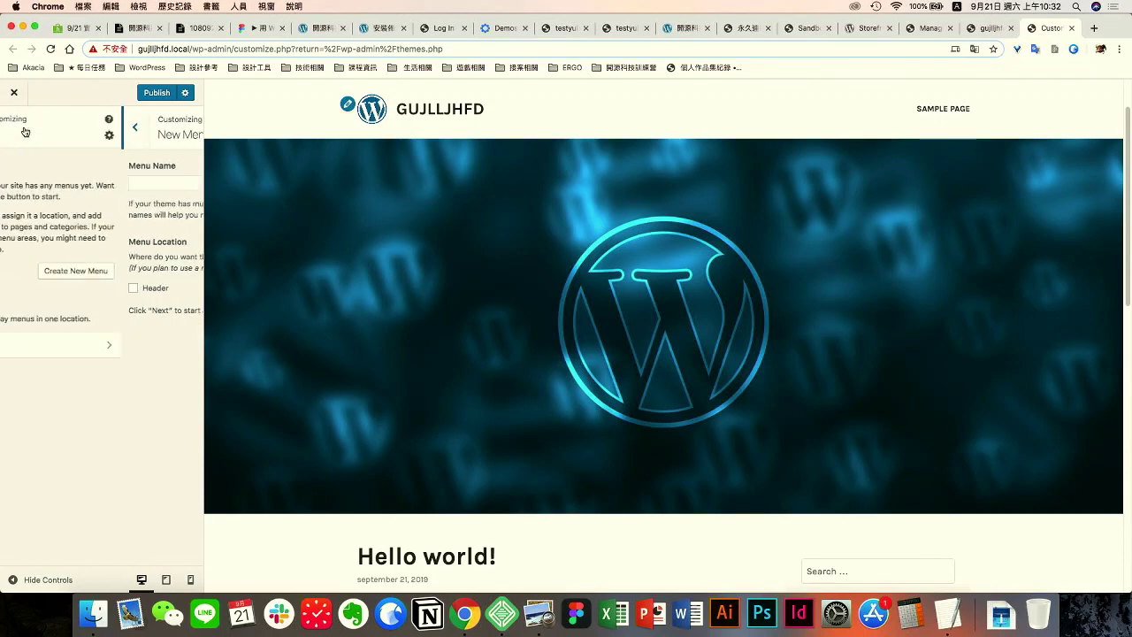
left_click(13, 127)
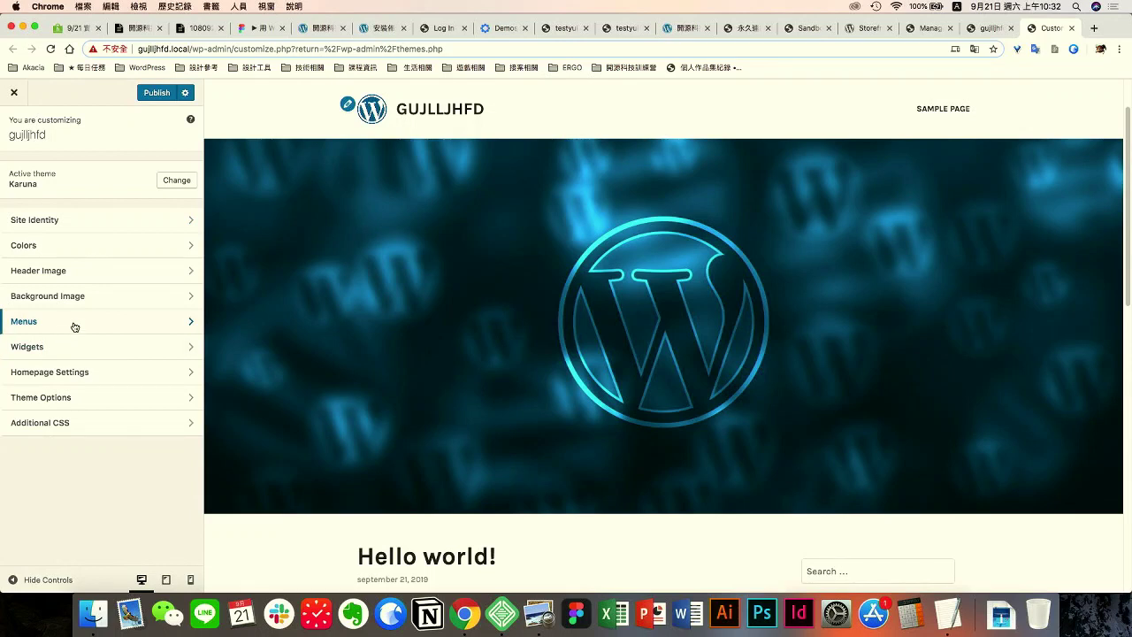
left_click(74, 327)
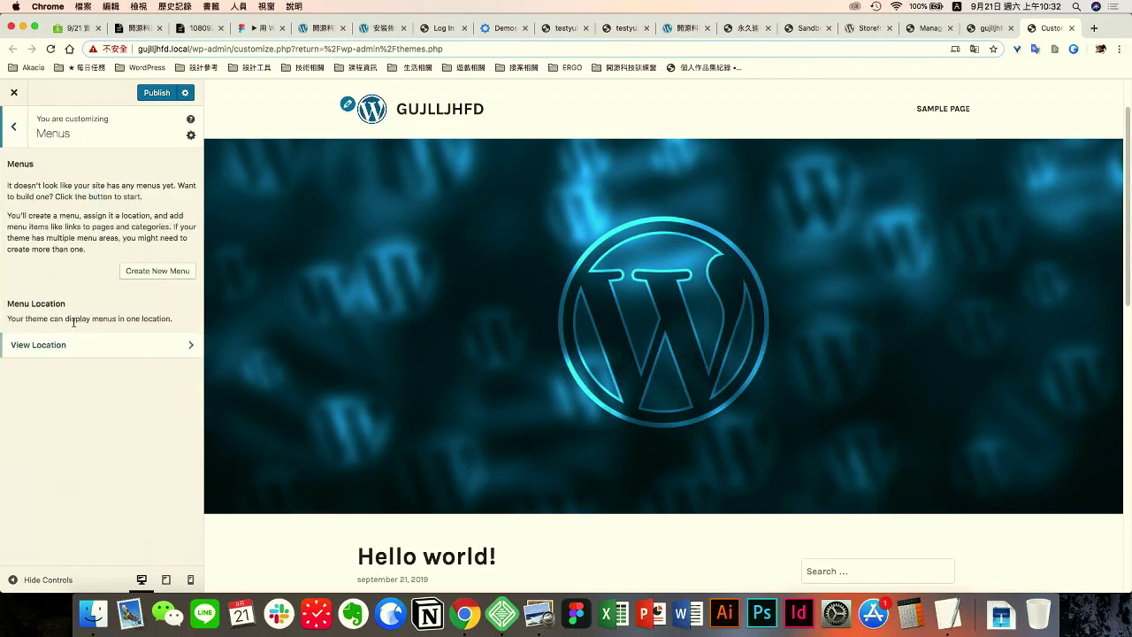
left_click(149, 279)
left_click(92, 183)
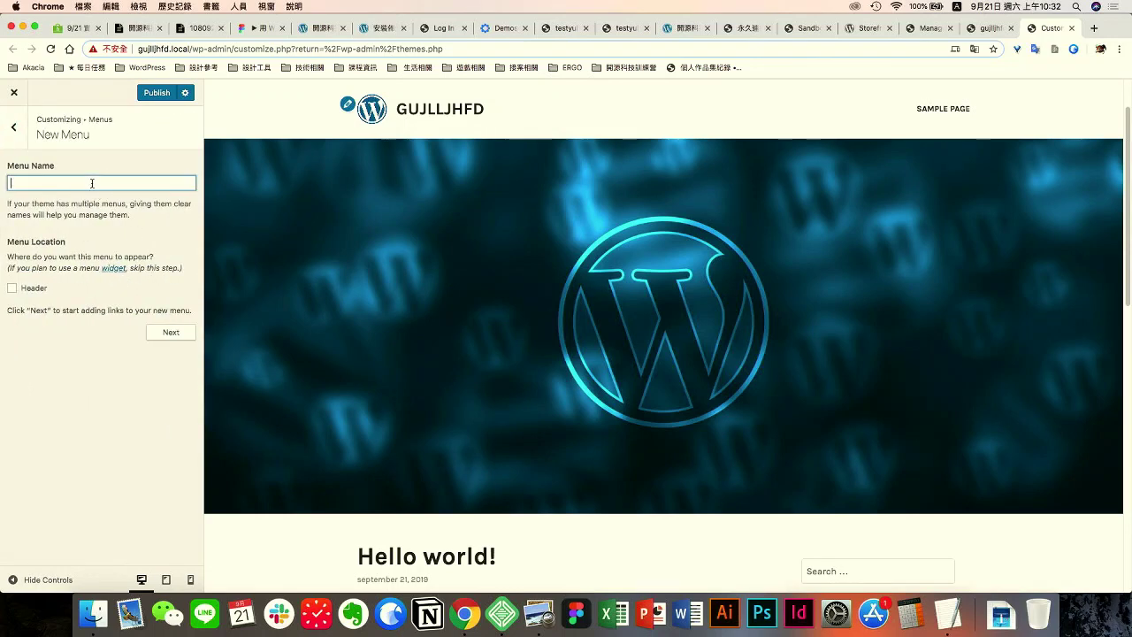
type("menu")
left_click(13, 289)
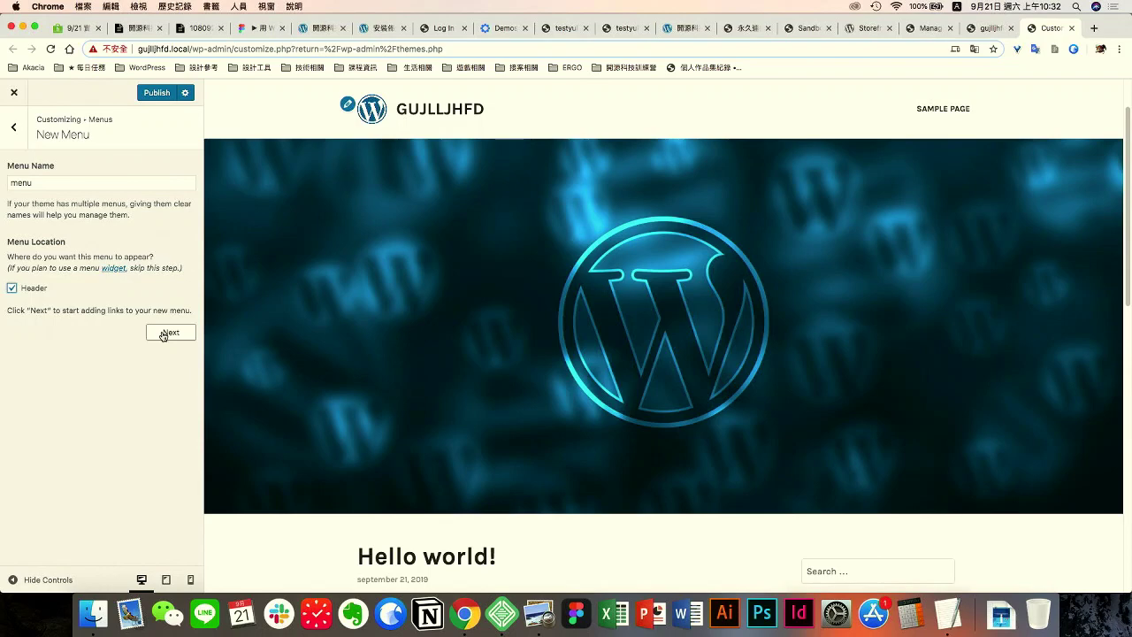
Create the menu named 'menu' and move on to adding items
left_click(164, 335)
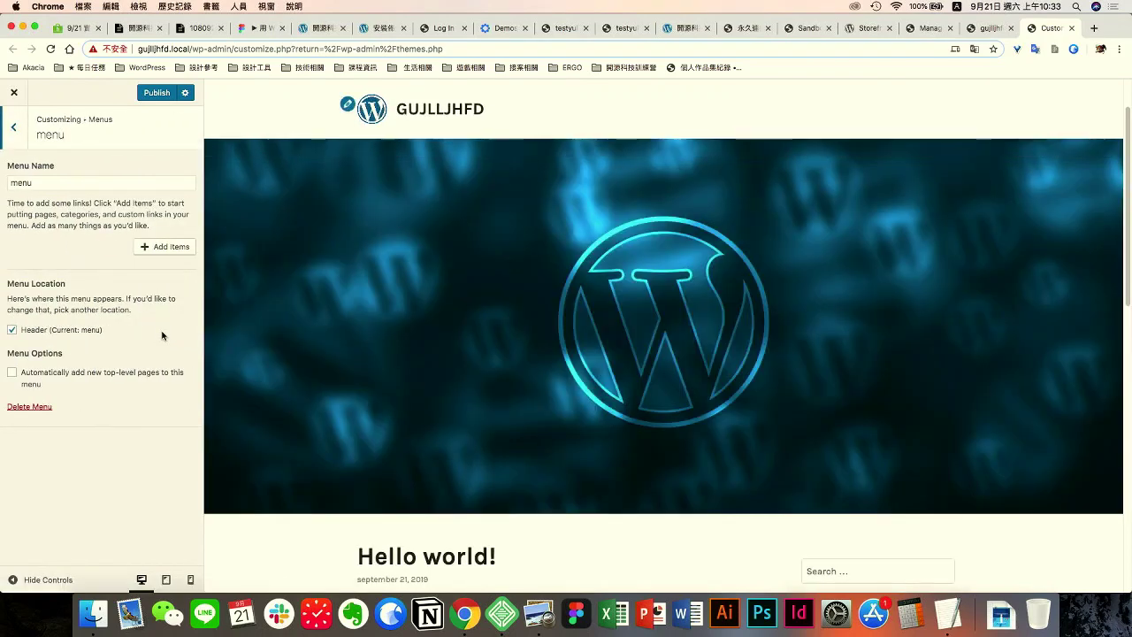
left_click(141, 253)
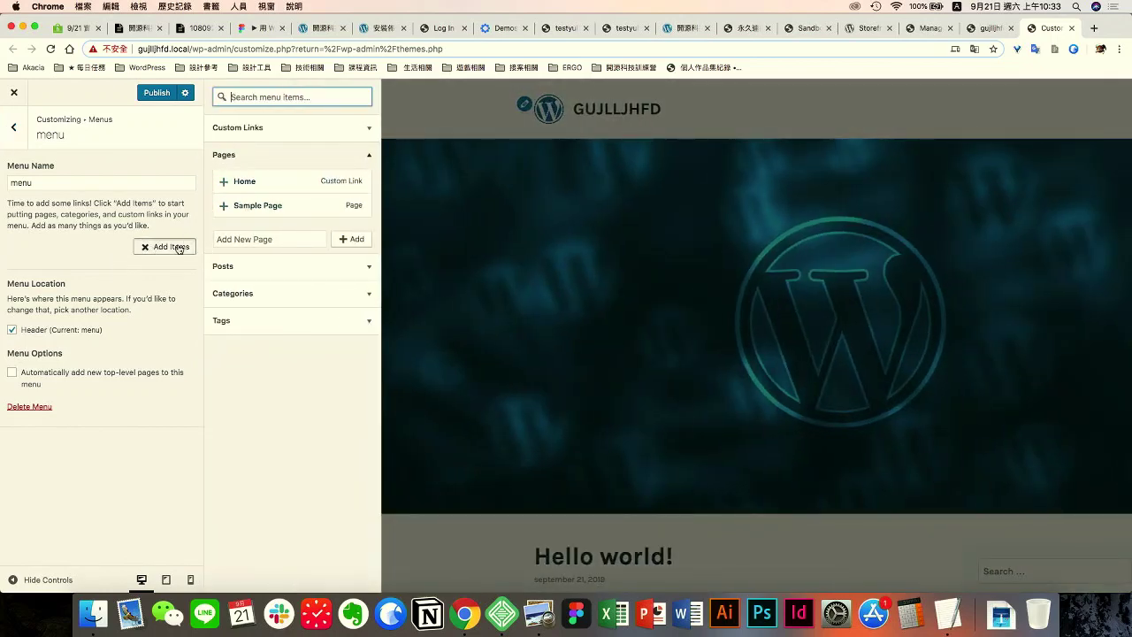
left_click(178, 248)
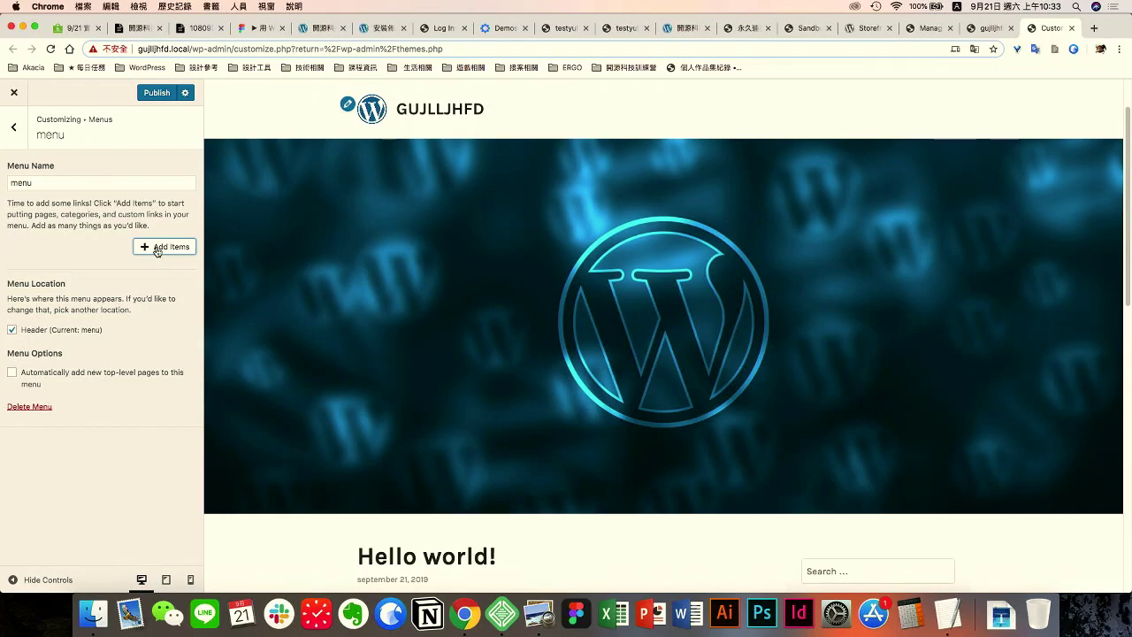
Add the Home and Sample Page pages to the menu
left_click(156, 249)
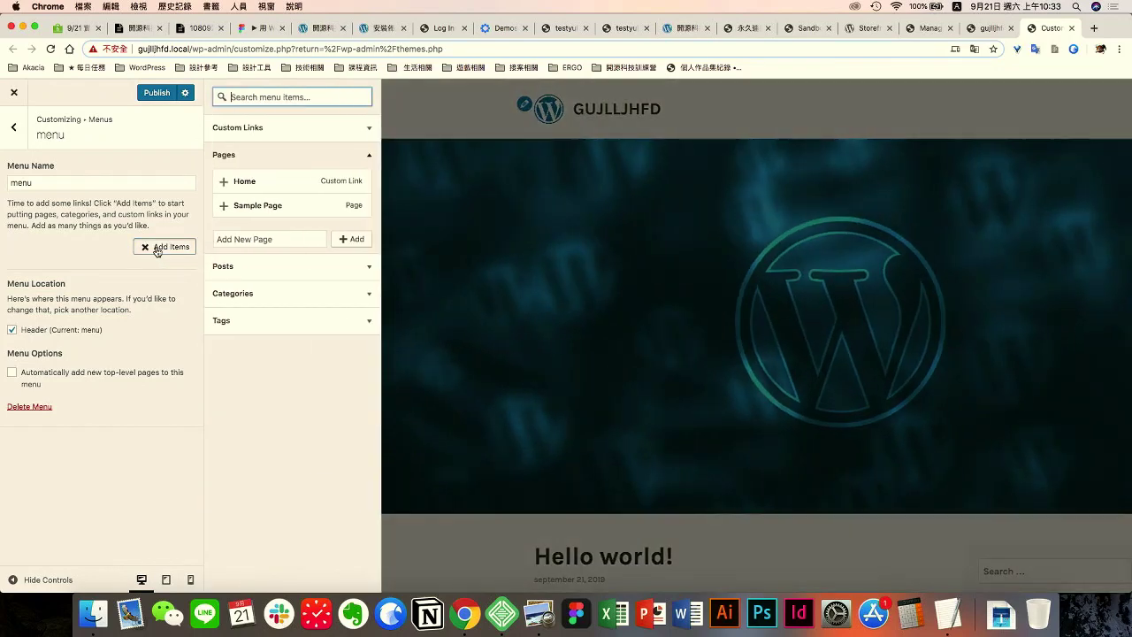
left_click(278, 188)
left_click(275, 209)
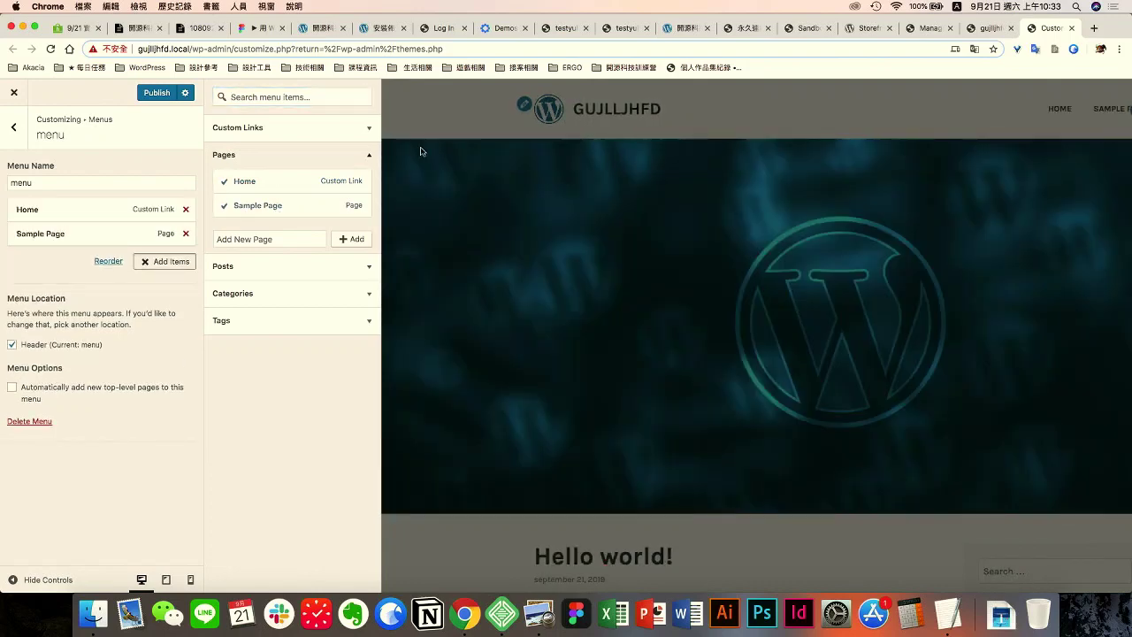
left_click(134, 187)
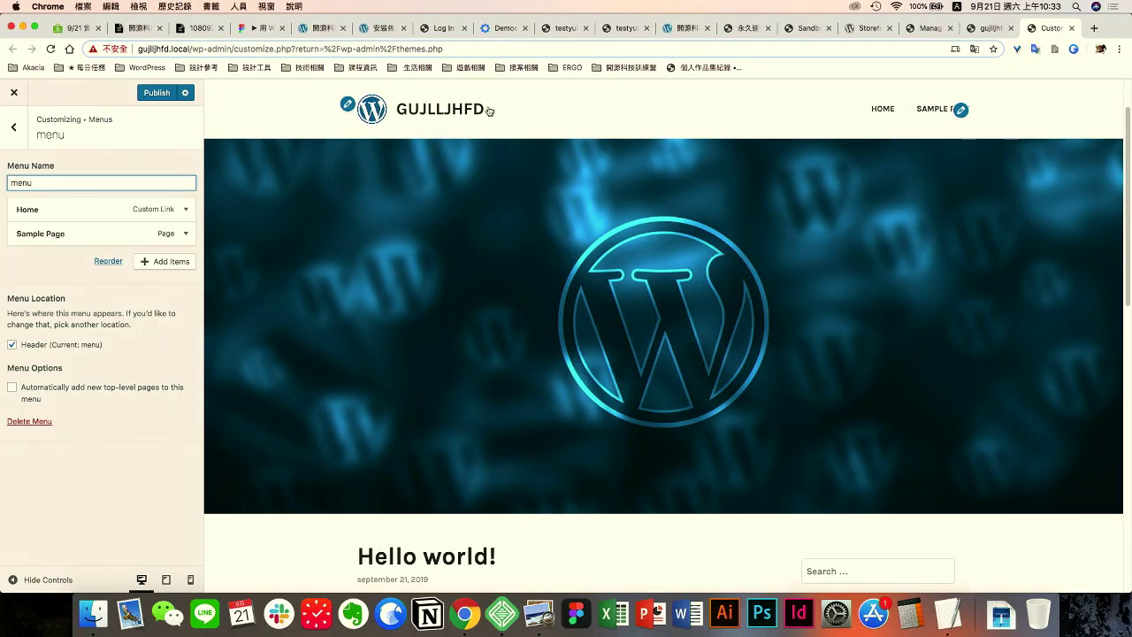
left_click(187, 266)
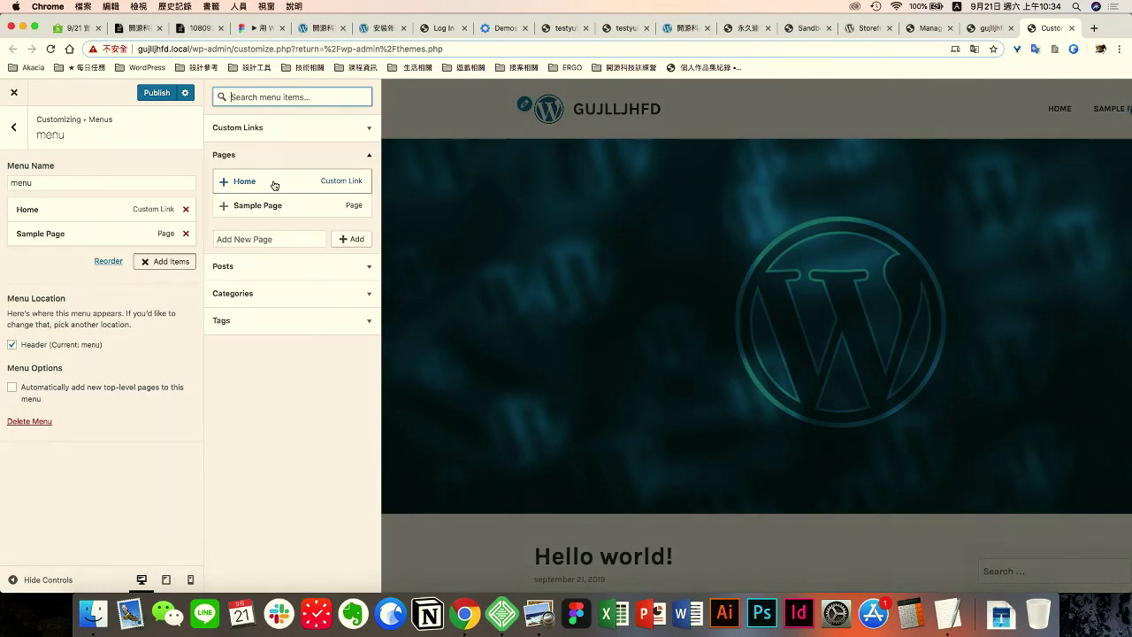
left_click(85, 277)
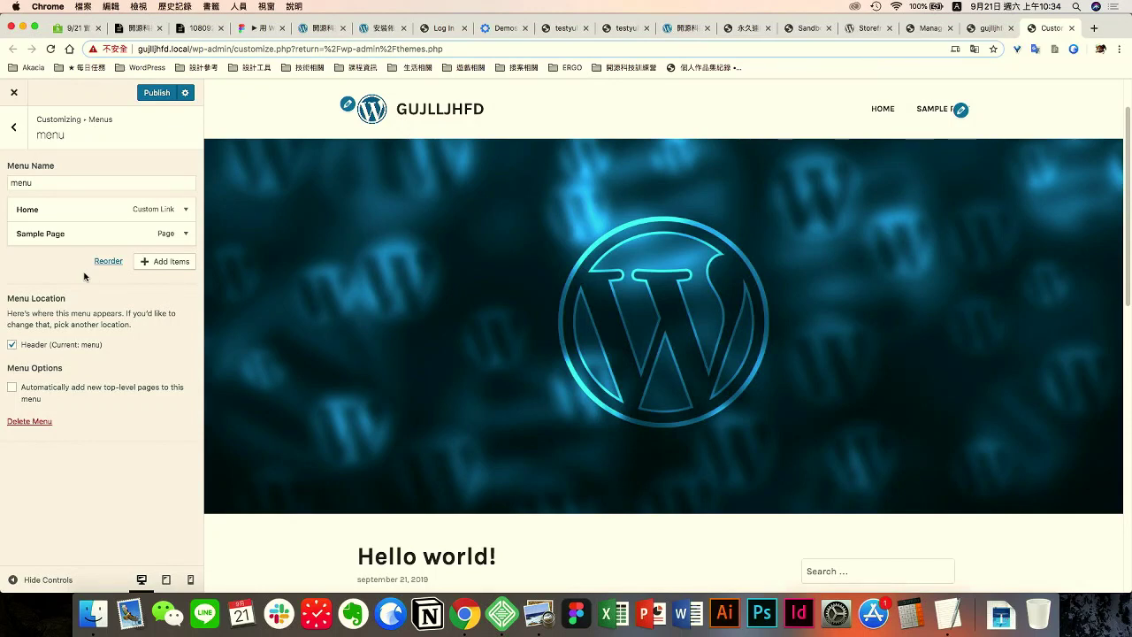
Publish the menu, check the live front page in a new tab, then return to Themes
left_click(153, 97)
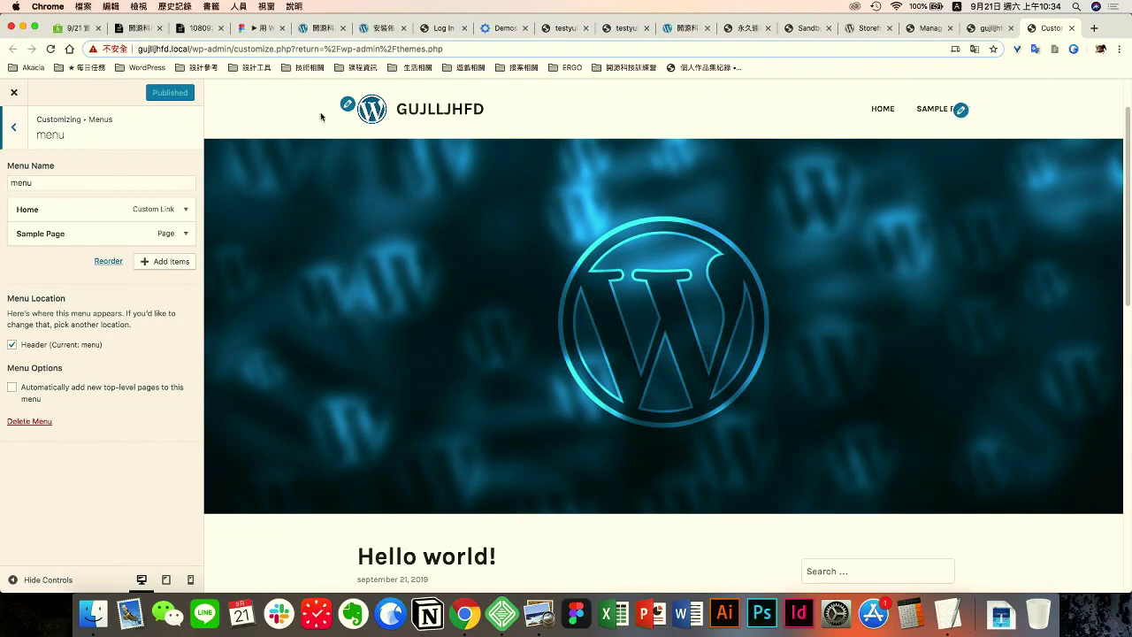
left_click(15, 93)
mouse_move(55, 90)
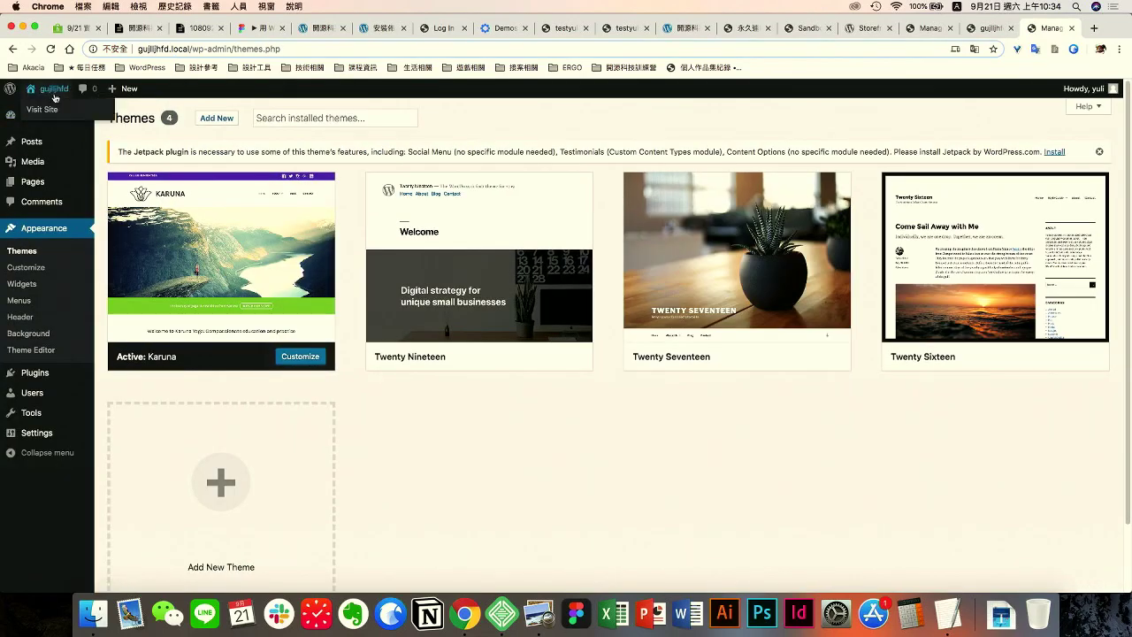
right_click(52, 116)
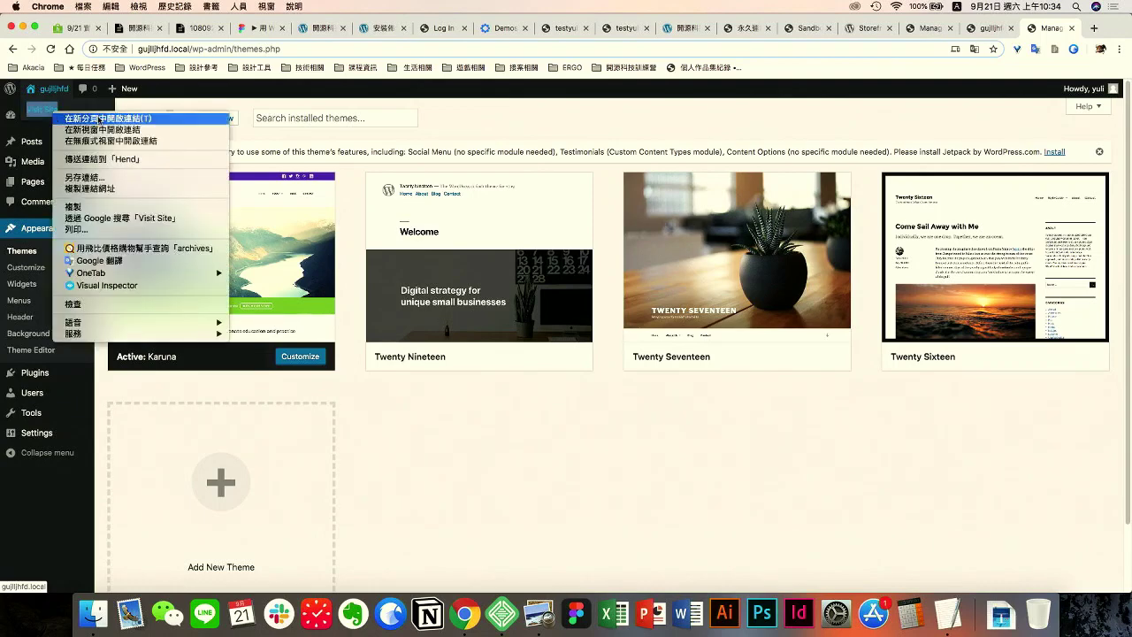
left_click(124, 113)
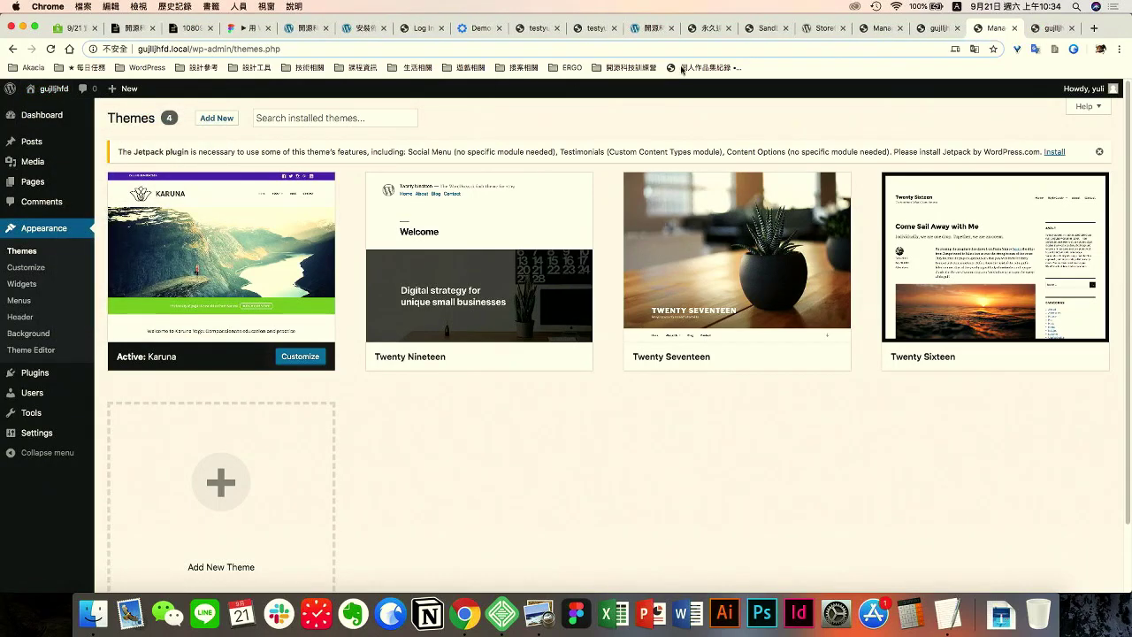
left_click(1050, 29)
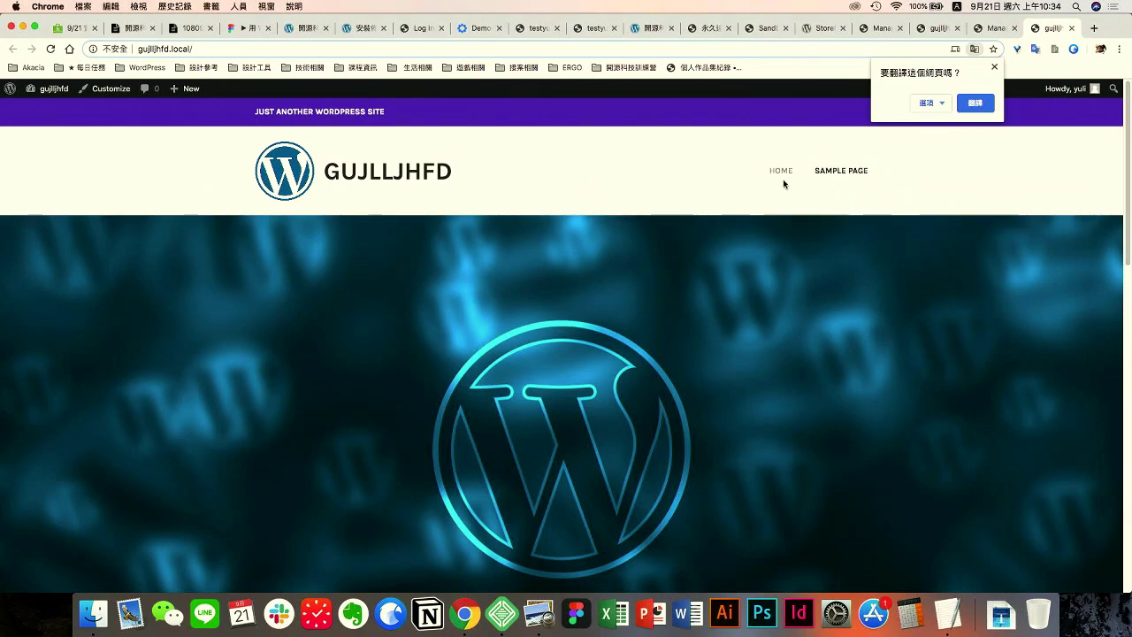
left_click(989, 29)
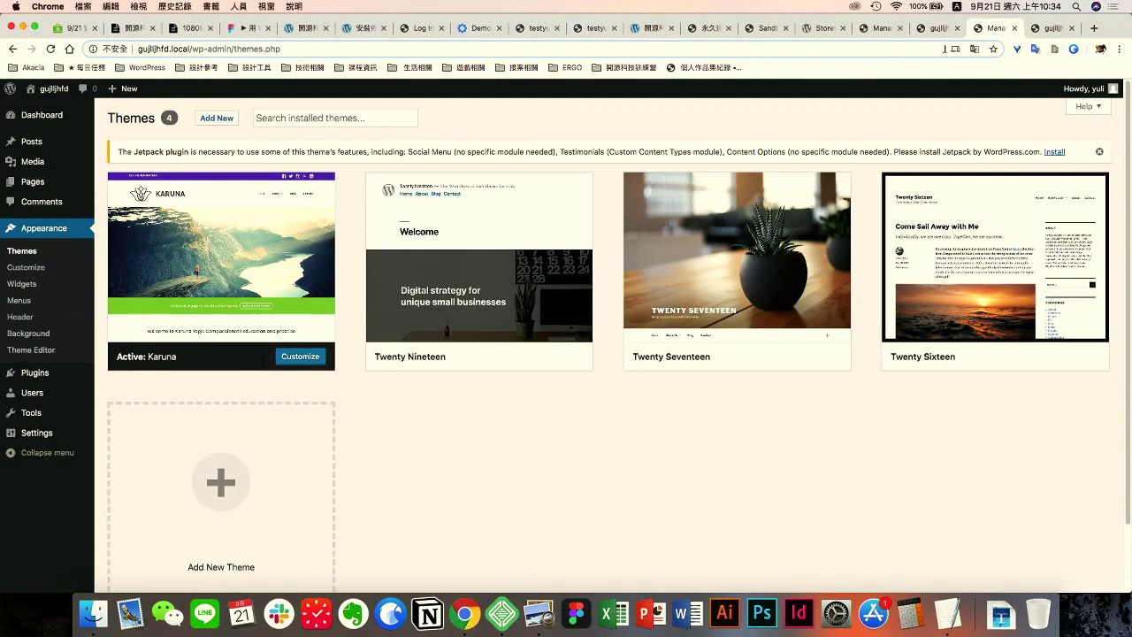
mouse_move(35, 433)
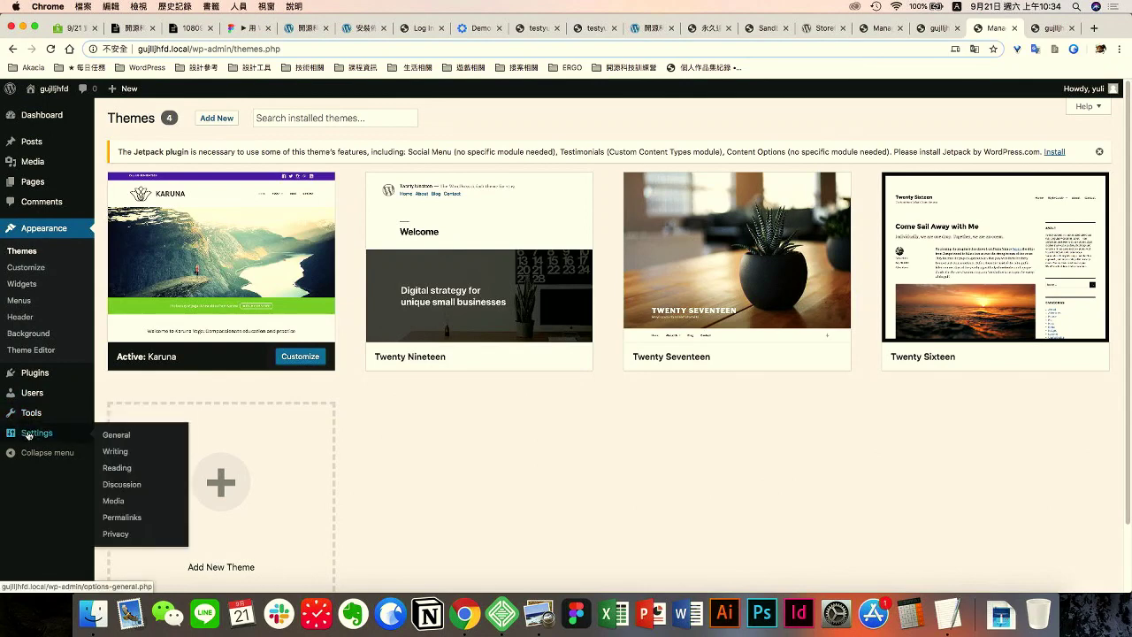
In General Settings, set Site Language to 繁體中文 and save the changes
left_click(125, 436)
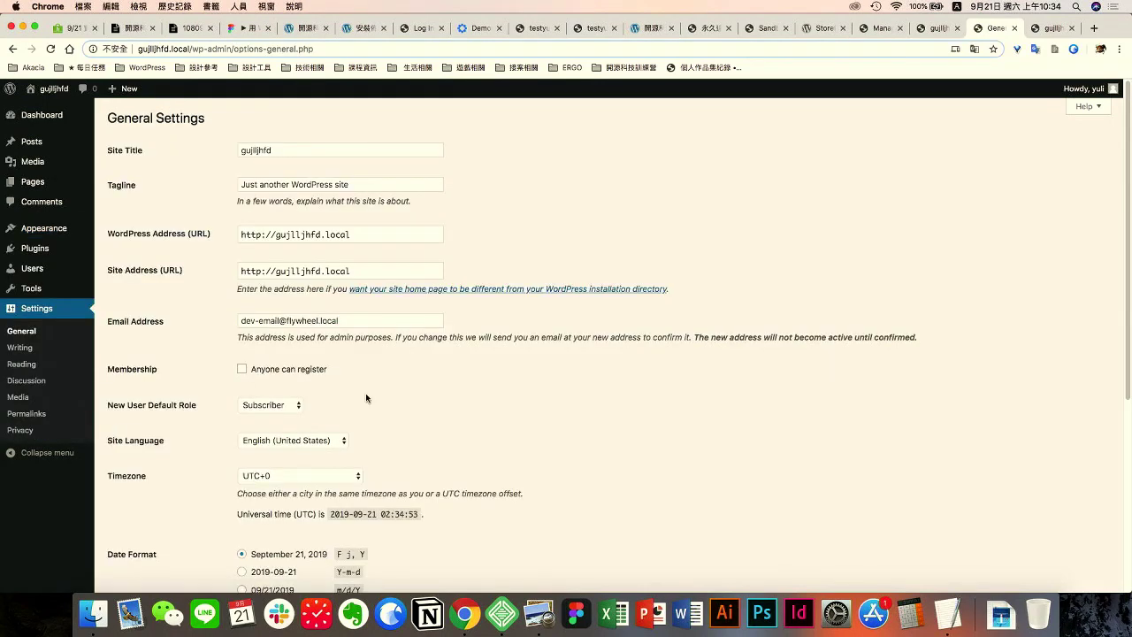
scroll(365, 393, "down", 5)
left_click(341, 156)
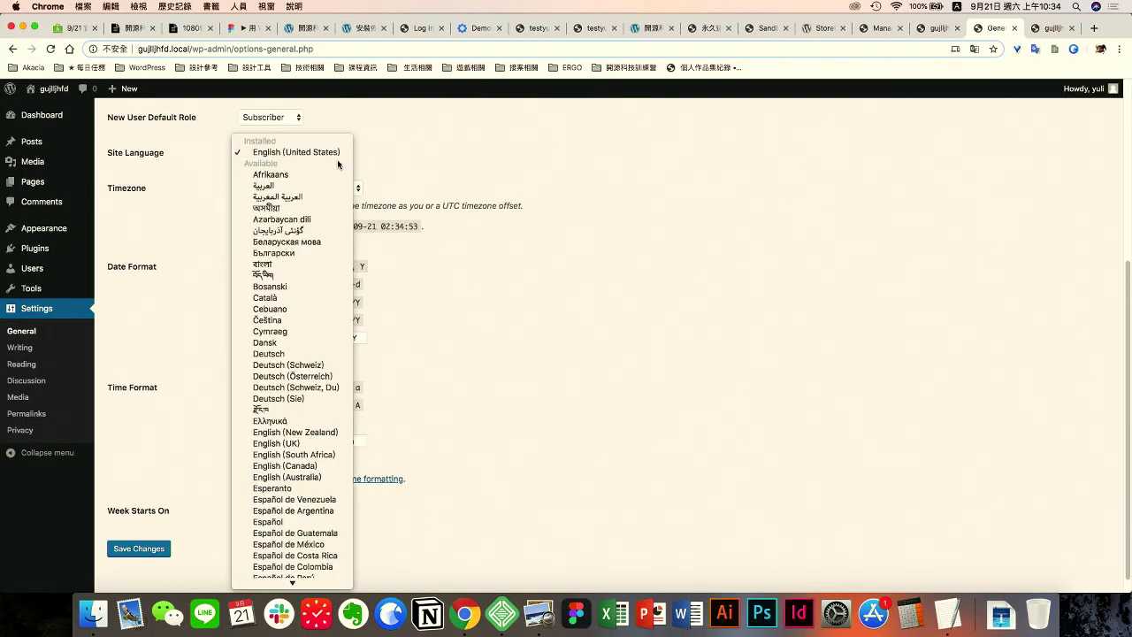
scroll(314, 329, "down", 10)
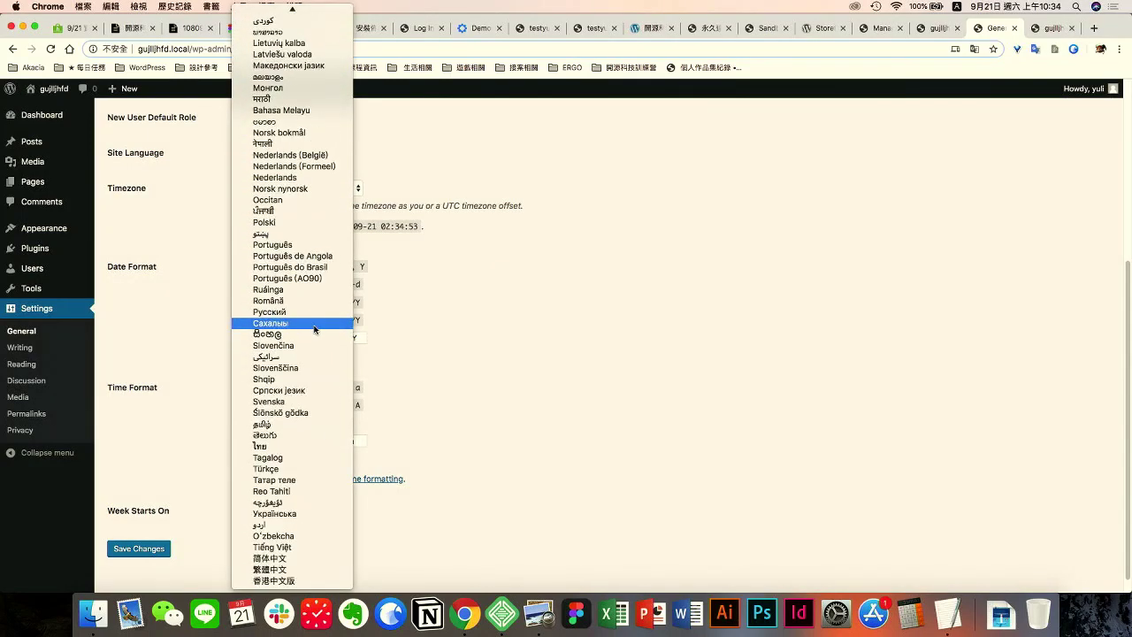
left_click(288, 571)
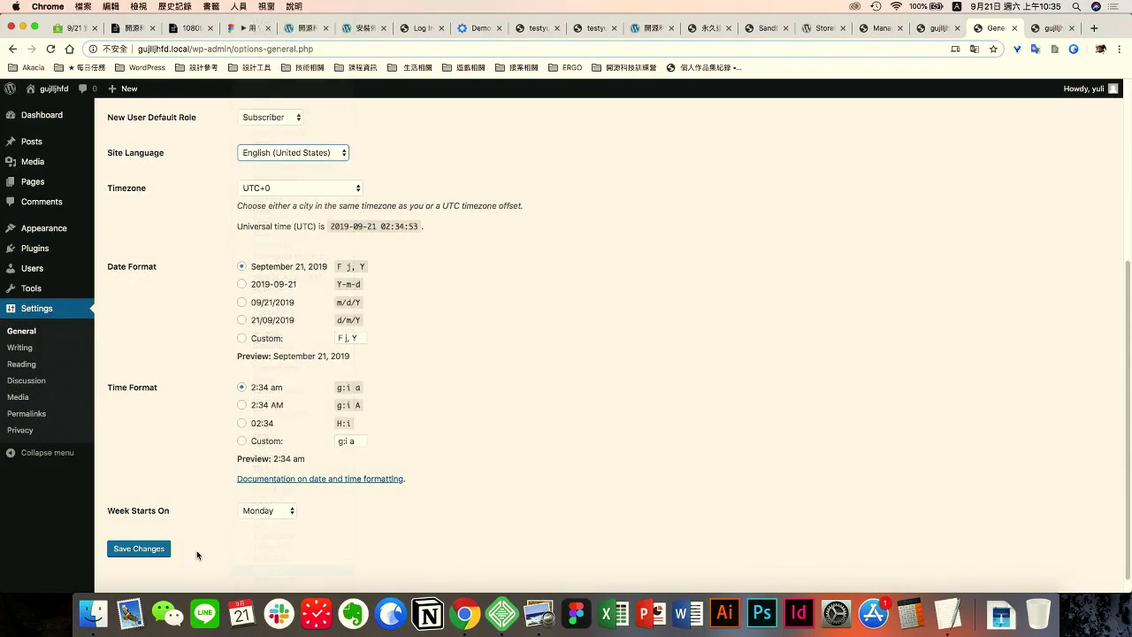
left_click(149, 554)
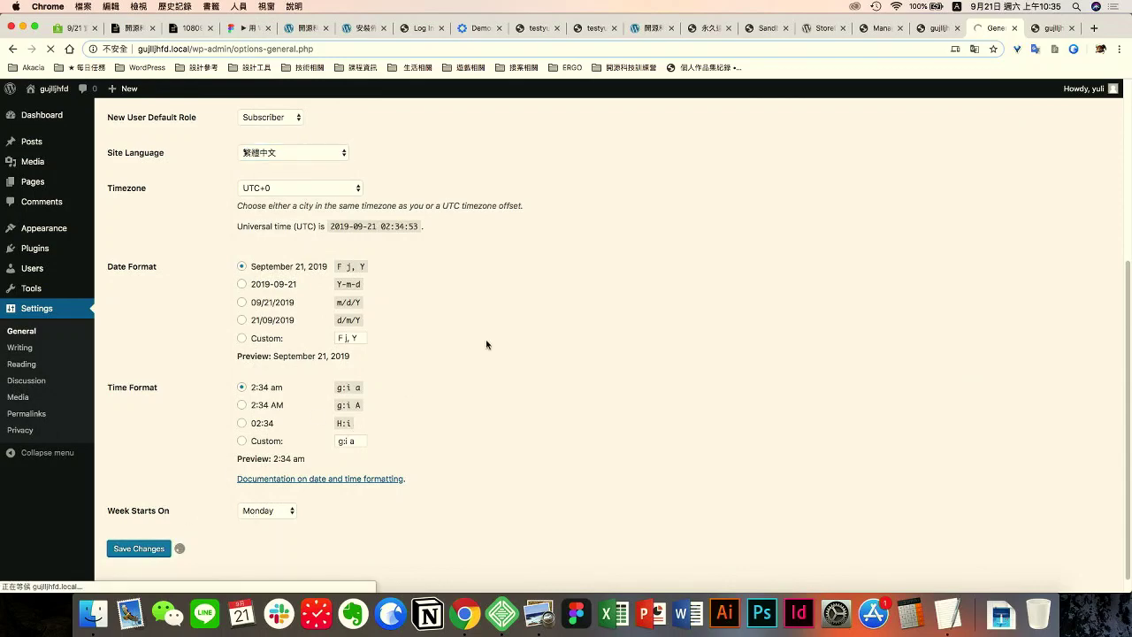
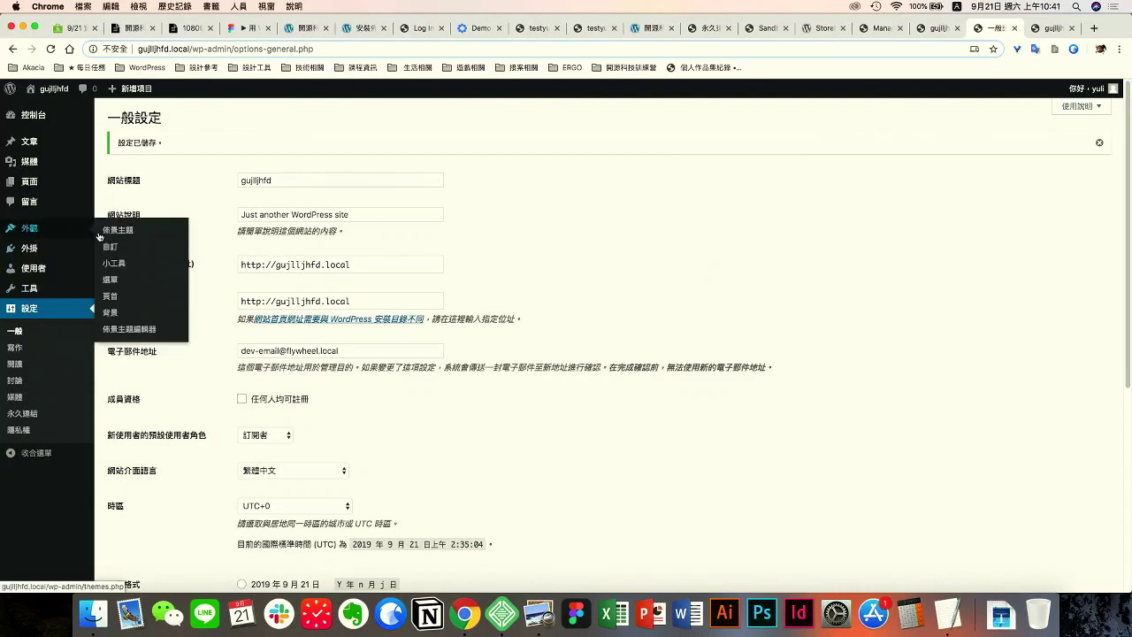
Open the menu editor for 'menu' from 外觀 > 選單 and zoom the page to 125%
left_click(119, 282)
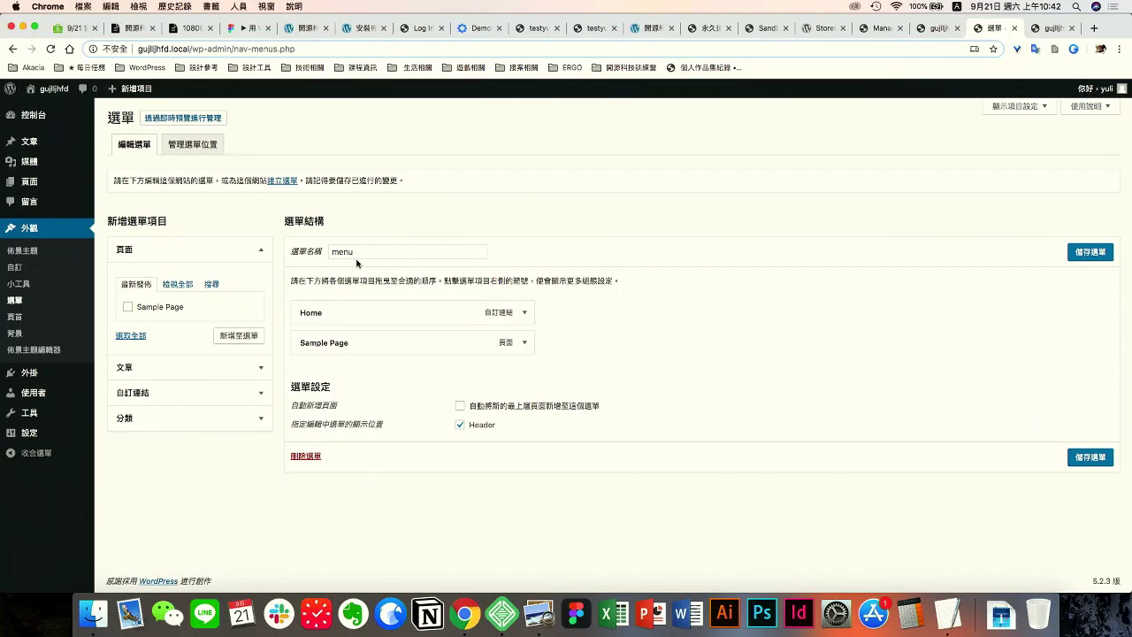
key("super+equal")
key("super+equal")
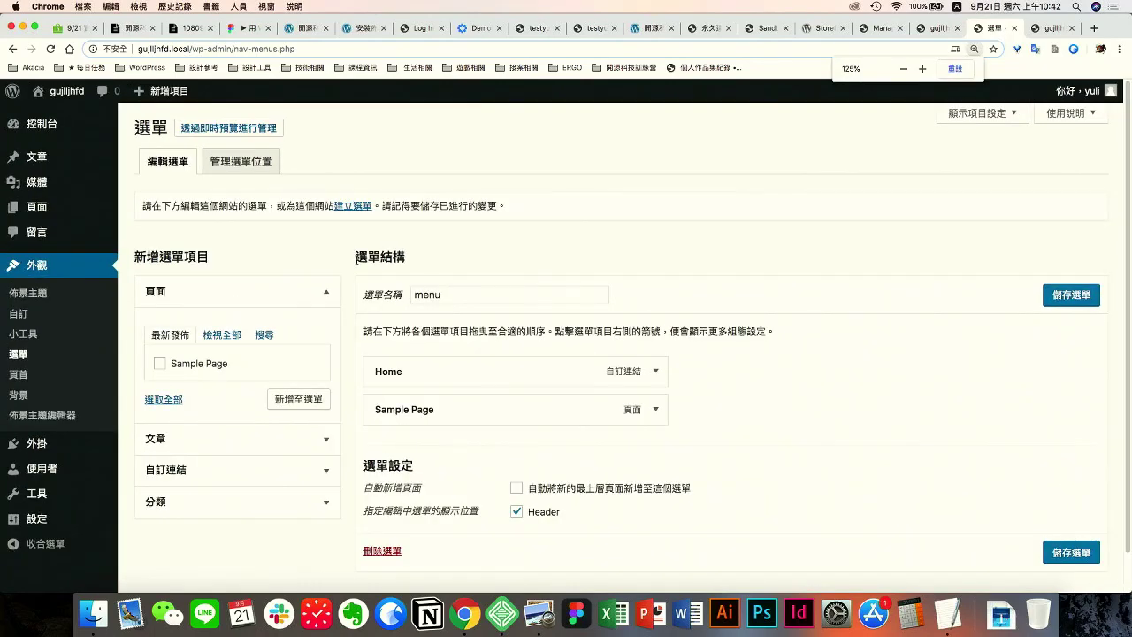
key("super+equal")
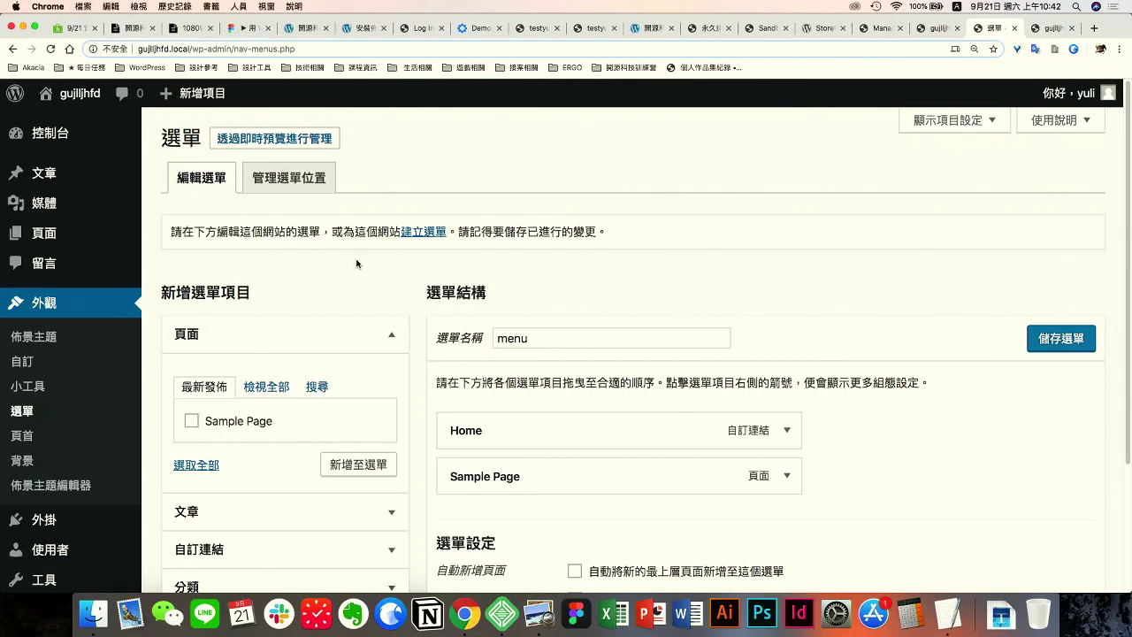
scroll(356, 263, "down", 2)
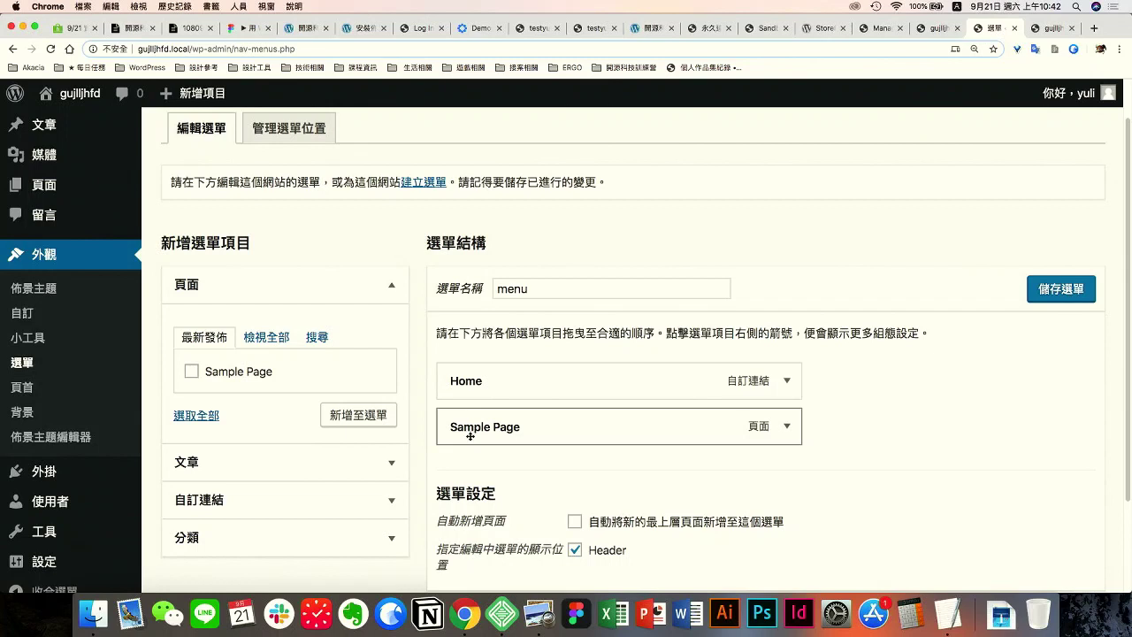
Nest Sample Page under Home, save the menu, and confirm the dropdown on the live site
left_click_drag(470, 439, 465, 410)
left_click(1044, 30)
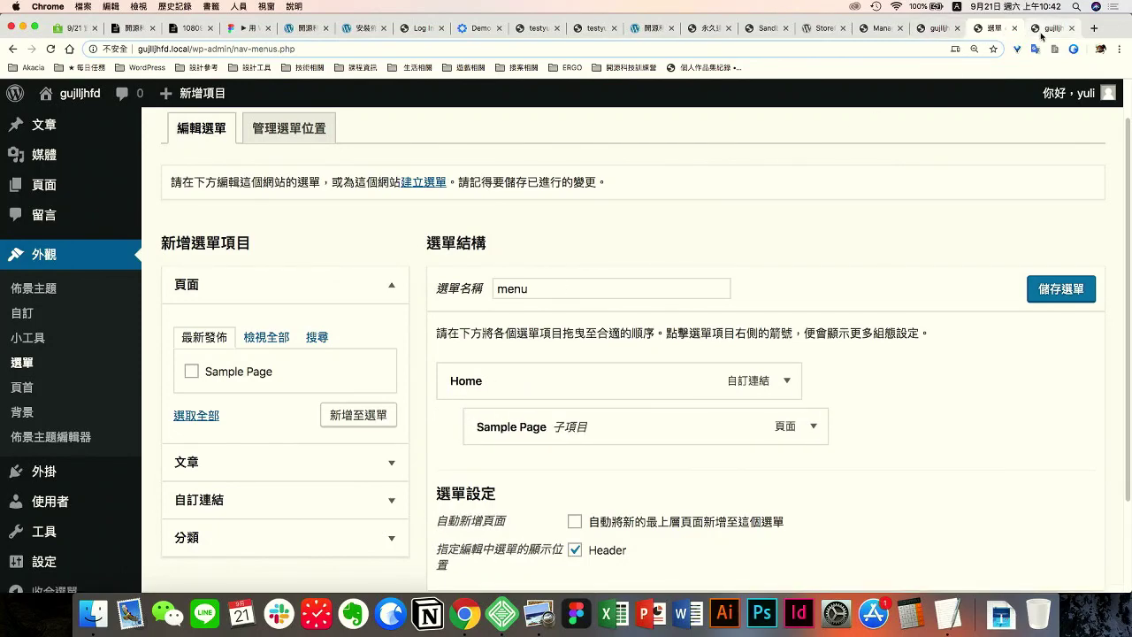
left_click(991, 28)
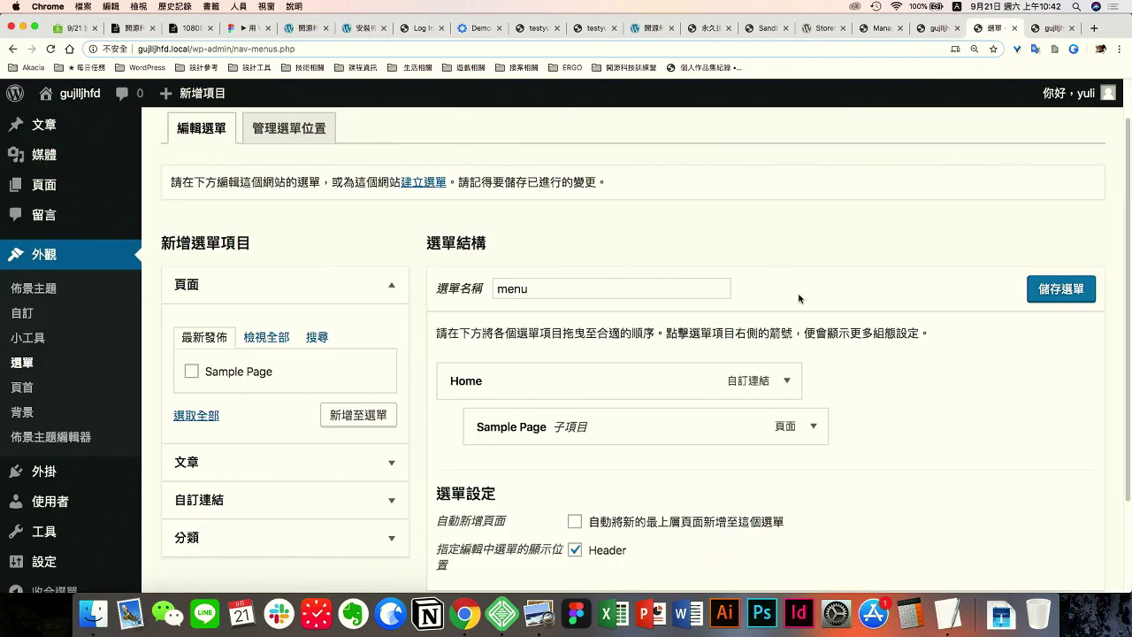
left_click(1039, 288)
left_click(1049, 28)
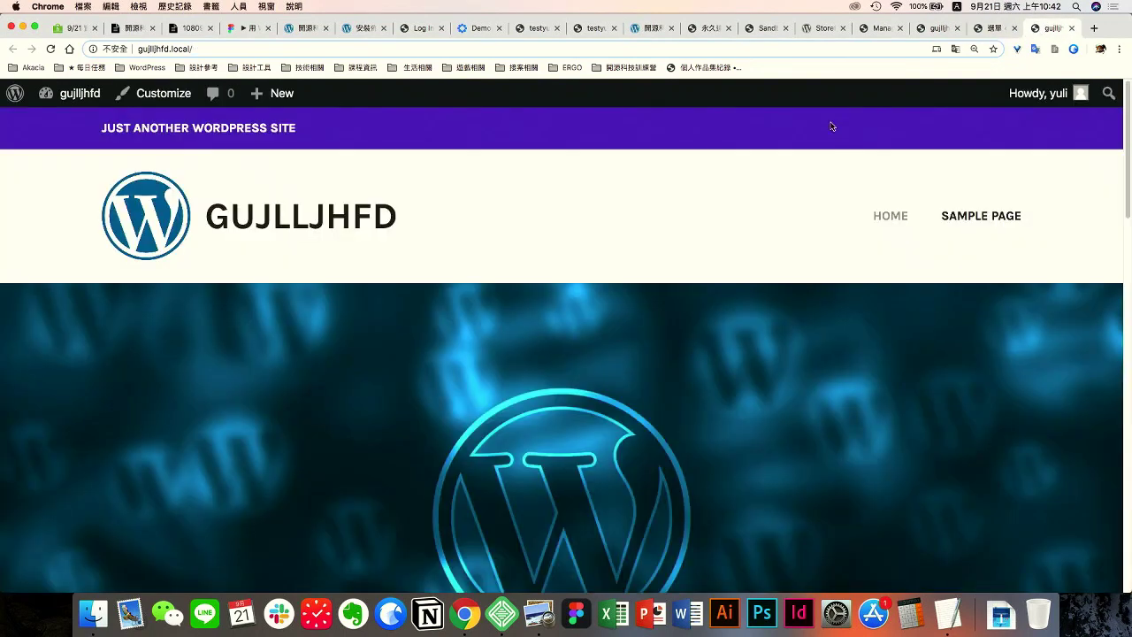
key("super+r")
mouse_move(1004, 219)
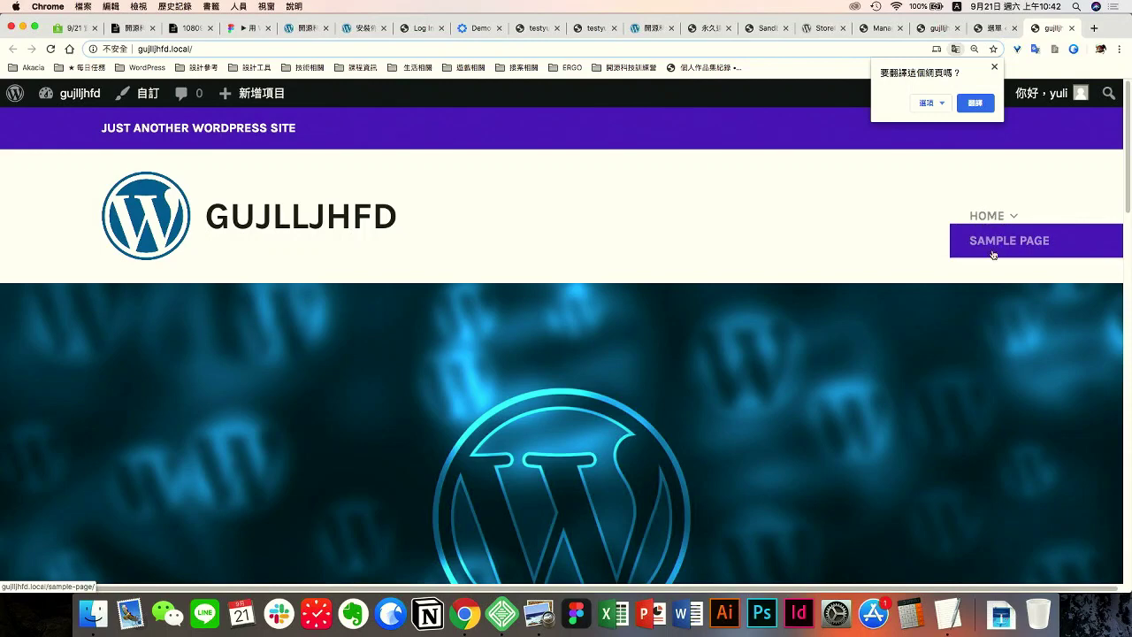
Change the Home menu item's navigation label to 'Hi' and save the menu
left_click(991, 28)
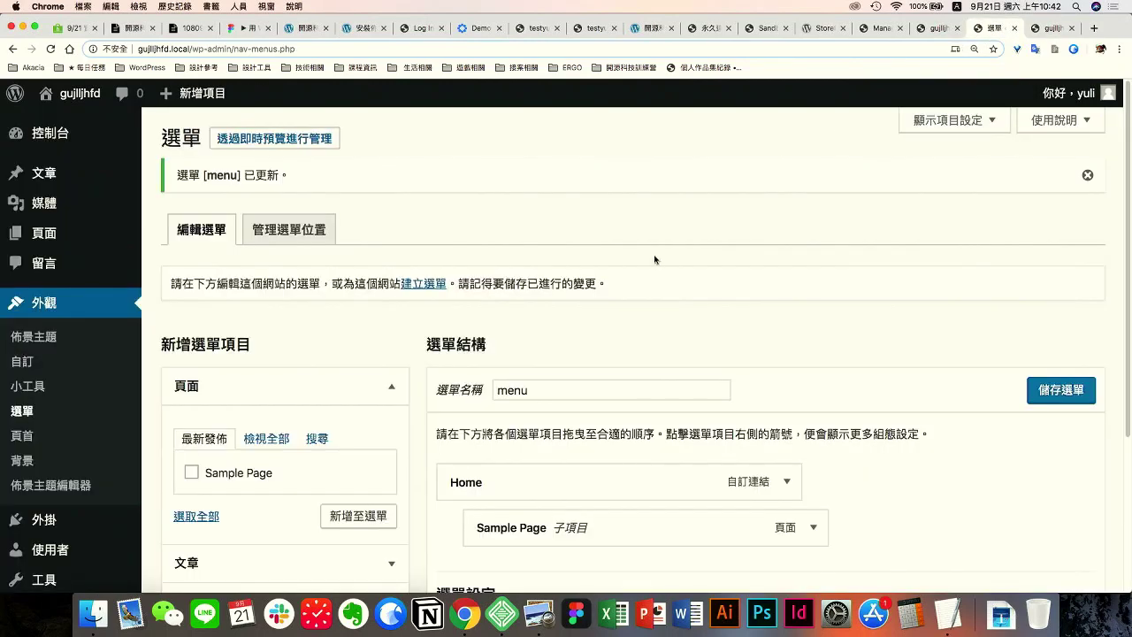
left_click(786, 481)
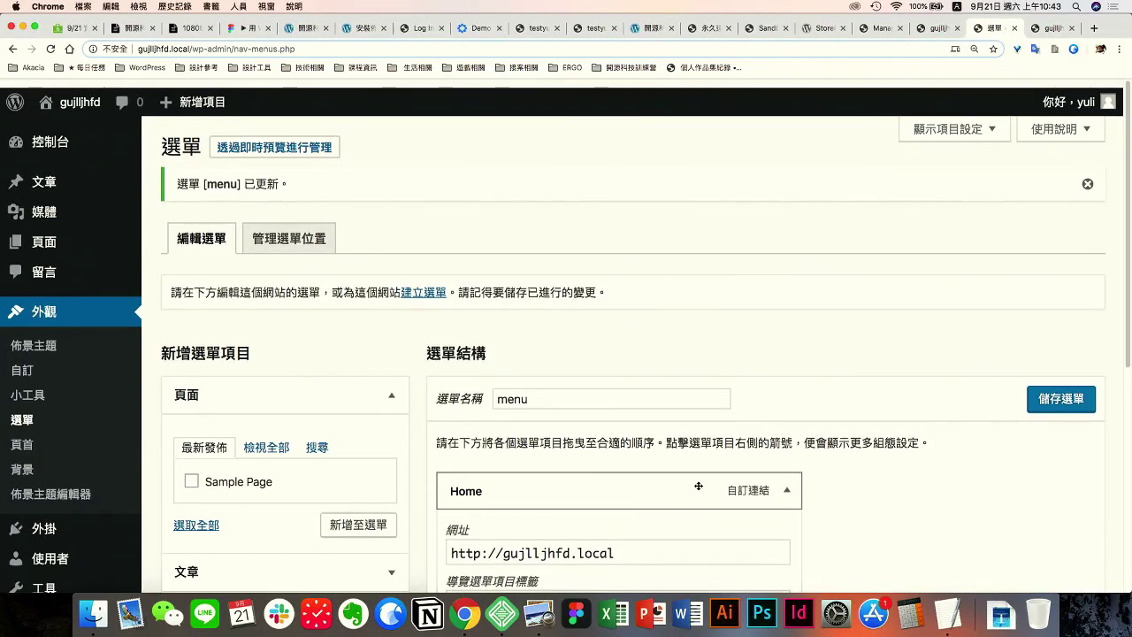
scroll(654, 495, "down", 5)
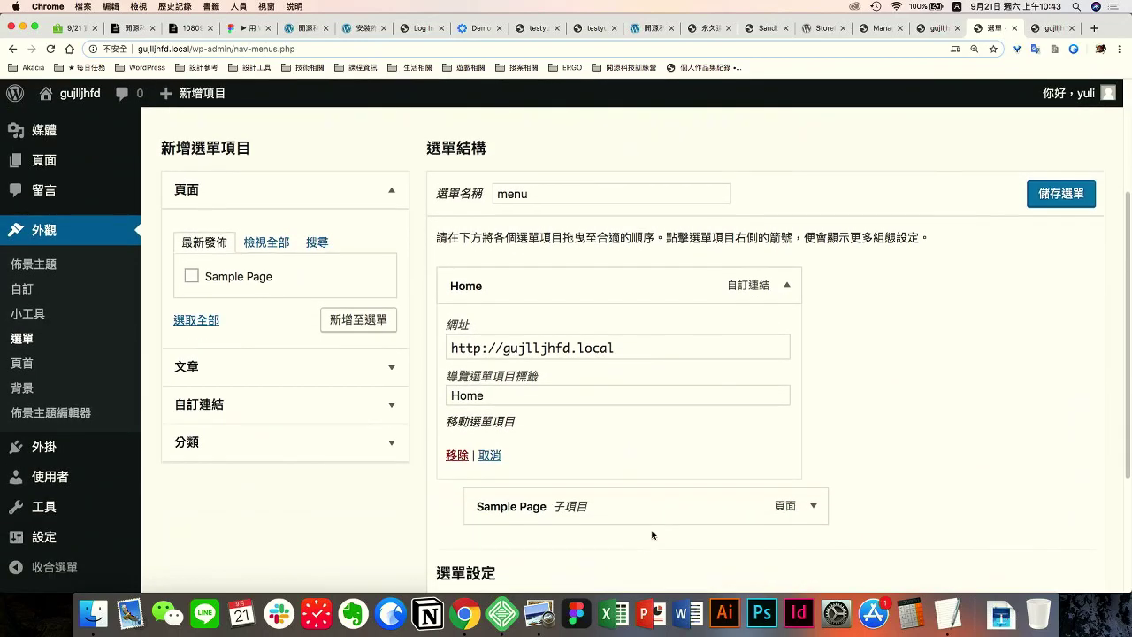
double_click(496, 389)
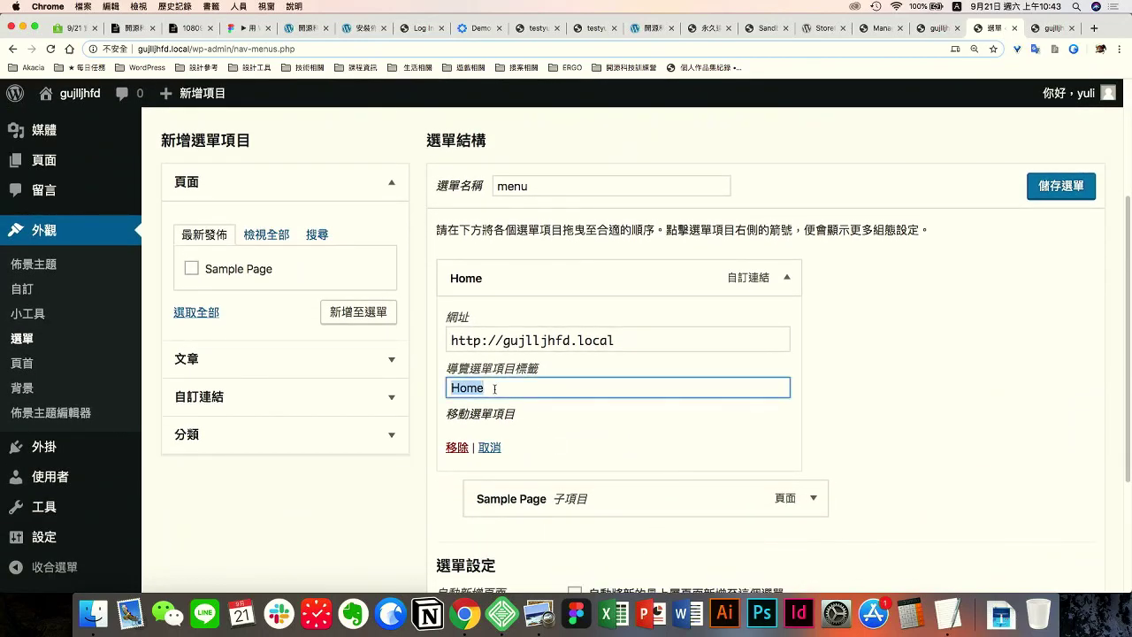
left_click(496, 389)
double_click(468, 390)
type("s")
key("BackSpace")
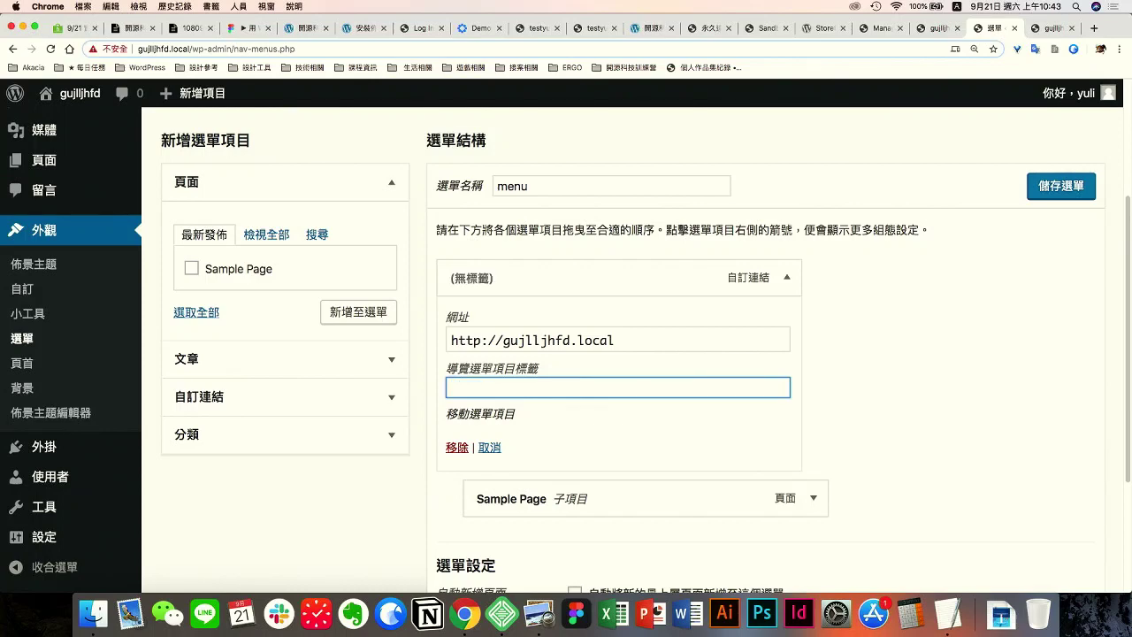
type("Hi")
left_click(1081, 196)
Reload the site's front page to see the Hi menu entry
key("ctrl+Tab")
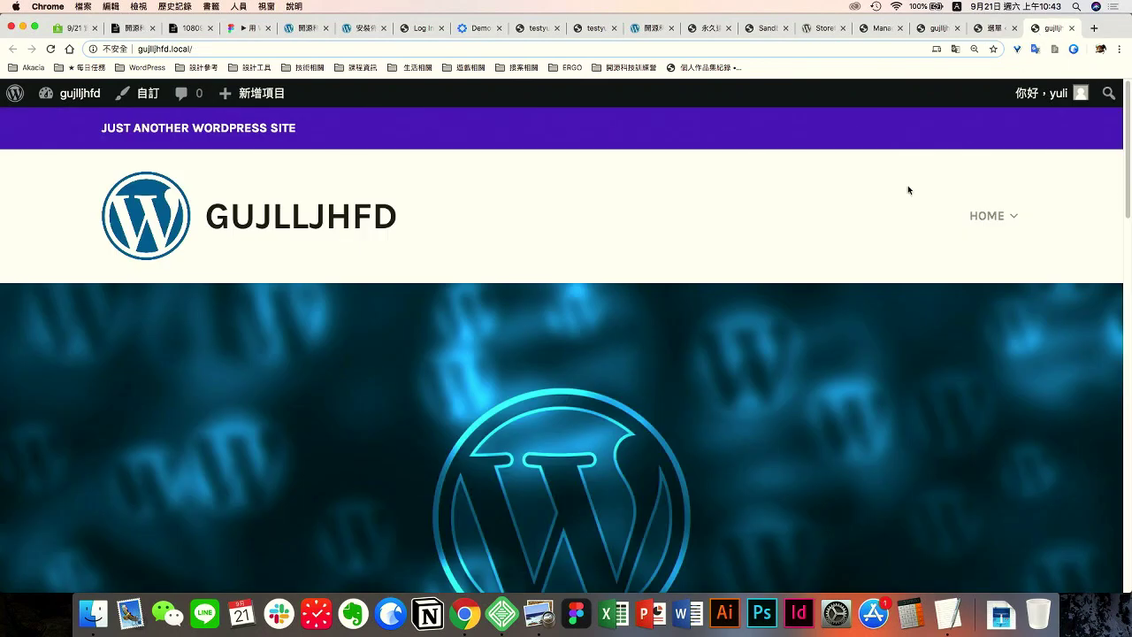
key("super+r")
mouse_move(994, 214)
Close the mountain-header front page, Themes admin, Storefront details and poopy.life sandbox tabs
left_click(986, 31)
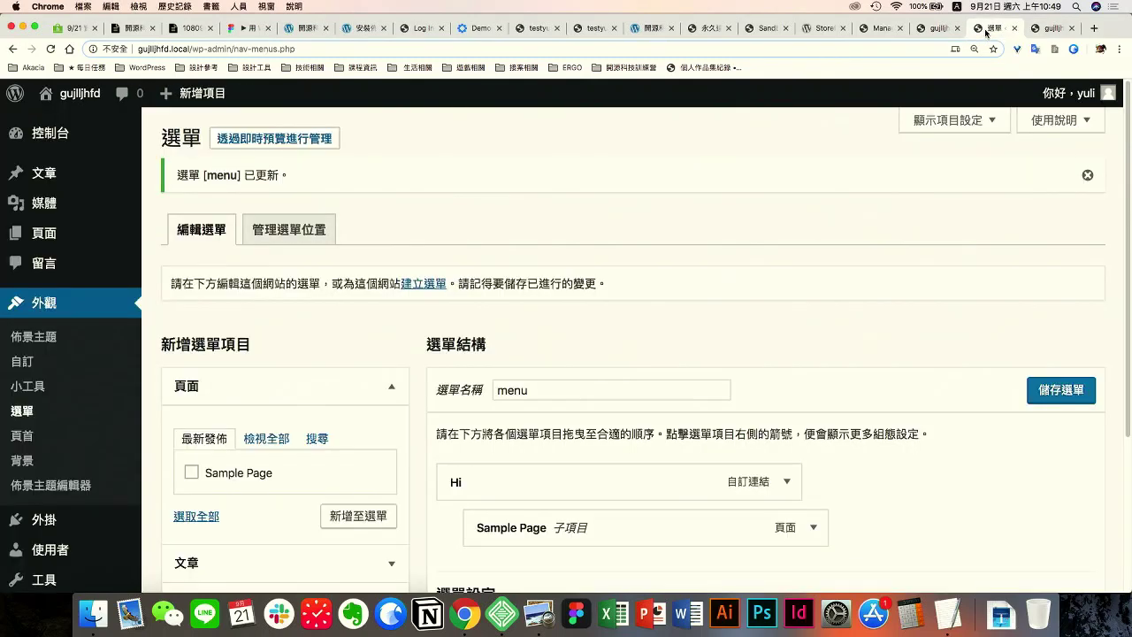
left_click(941, 29)
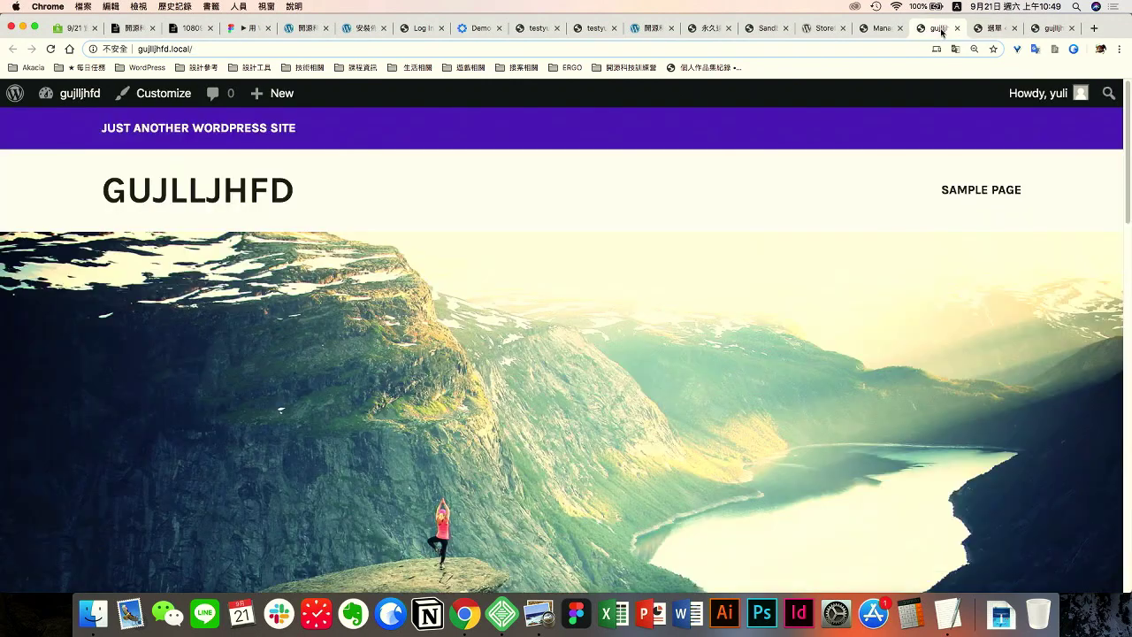
left_click(1047, 30)
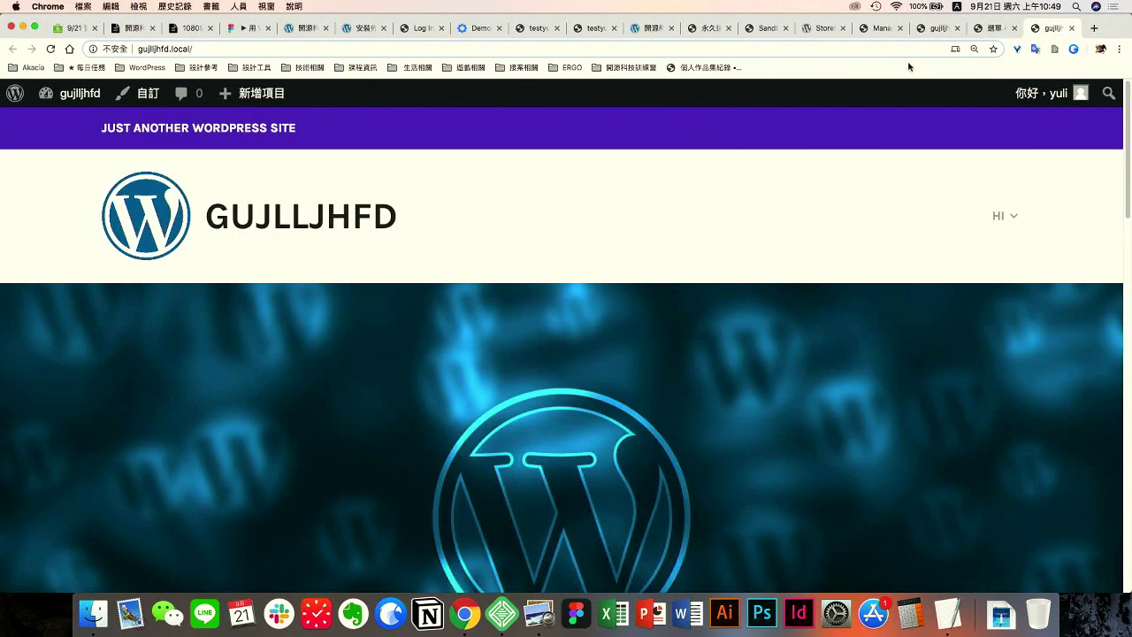
left_click(938, 29)
left_click(957, 28)
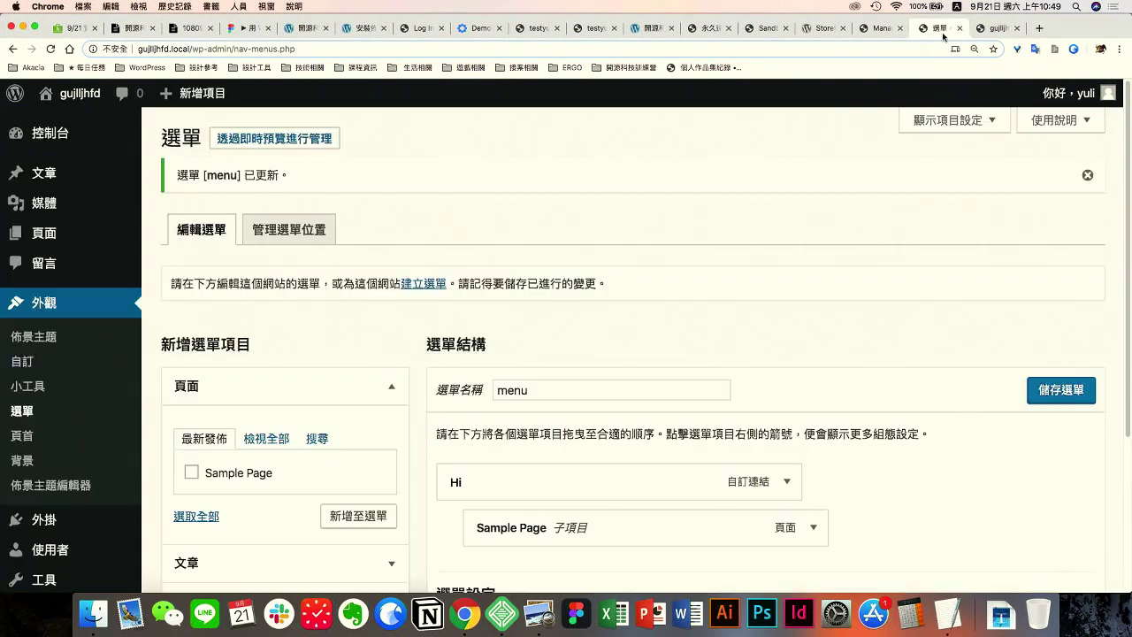
left_click(885, 29)
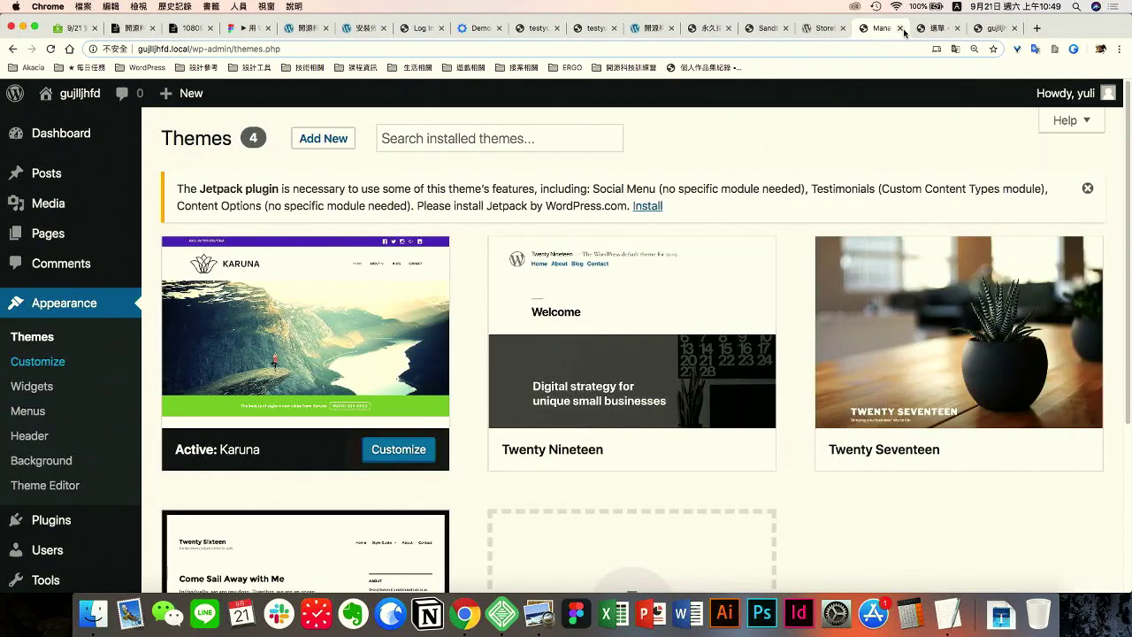
left_click(900, 28)
left_click(827, 30)
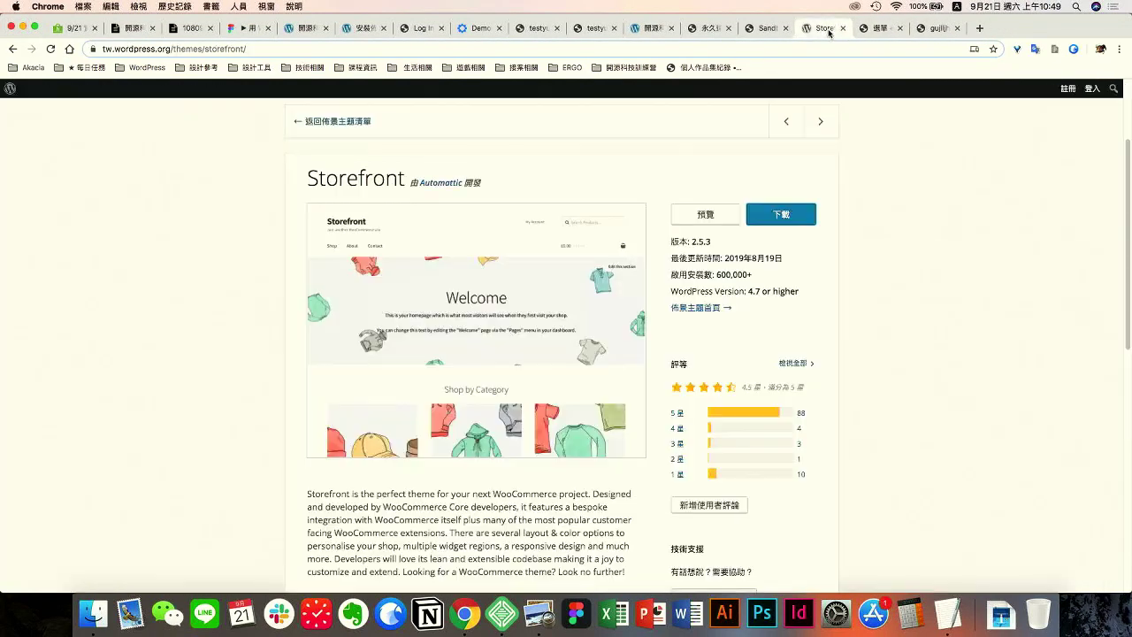
left_click(843, 28)
left_click(790, 32)
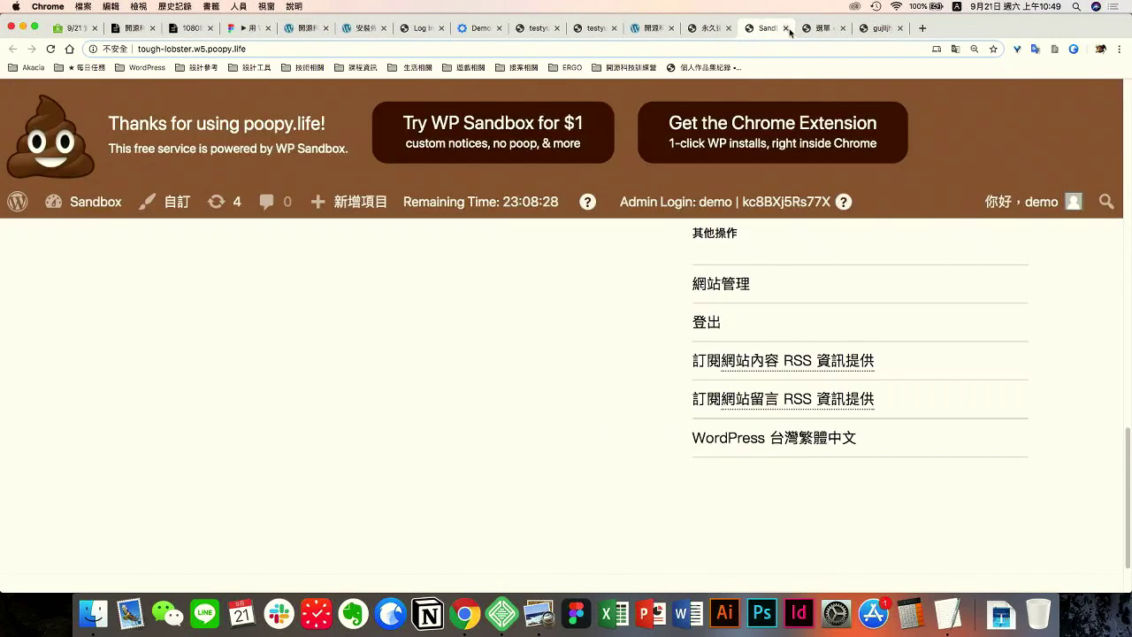
left_click(787, 28)
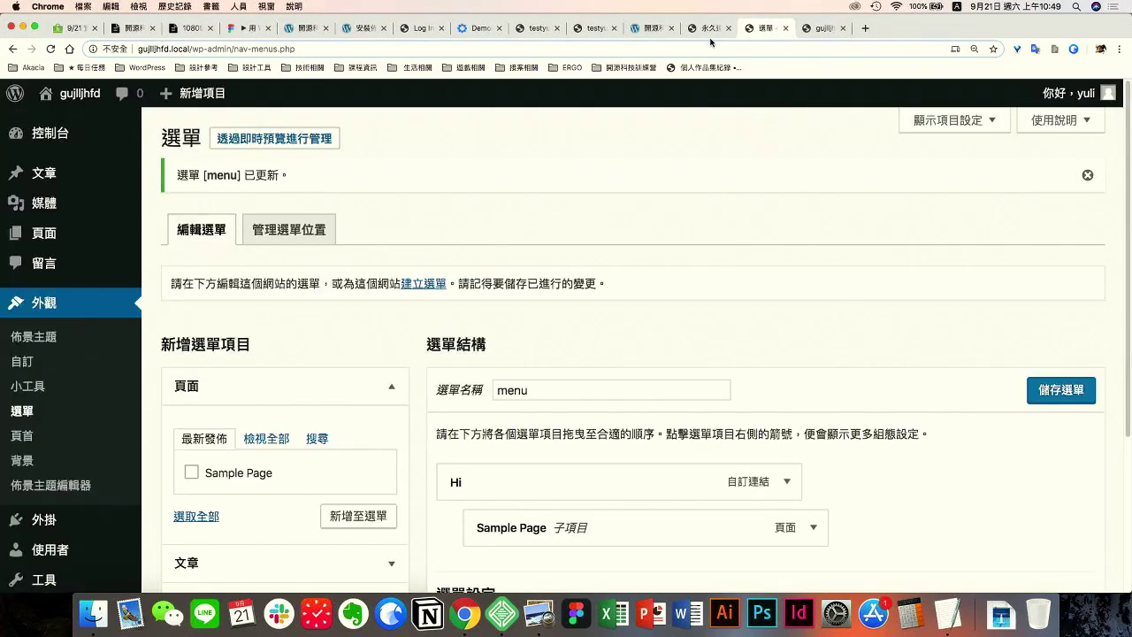
Close the demo.local, blank testyuli, test site and local login tabs
left_click(710, 35)
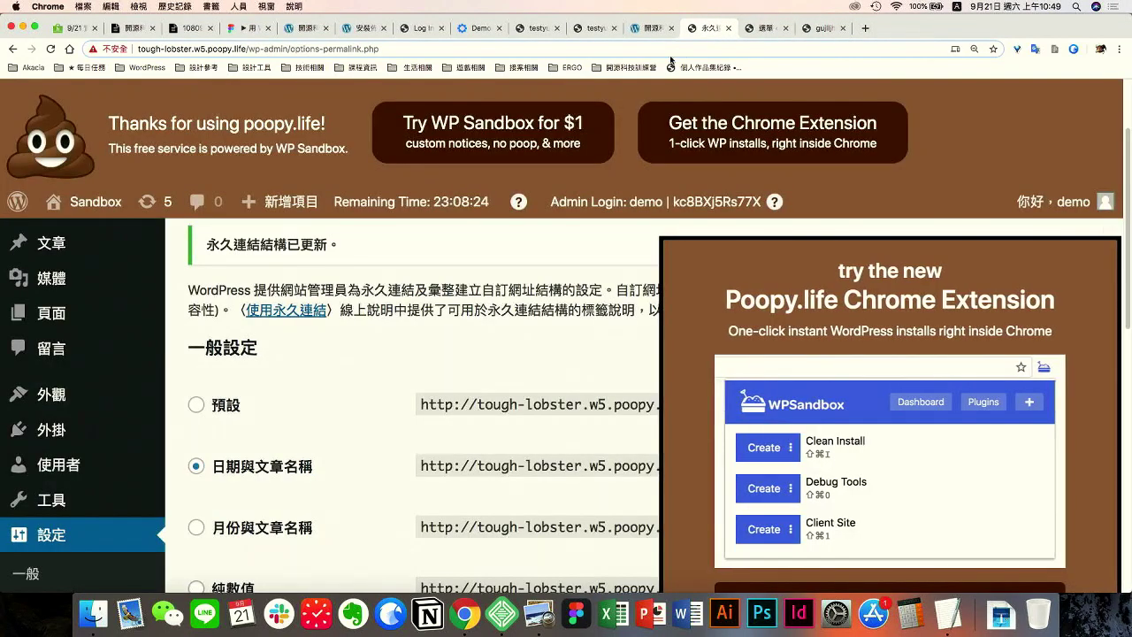
left_click(662, 34)
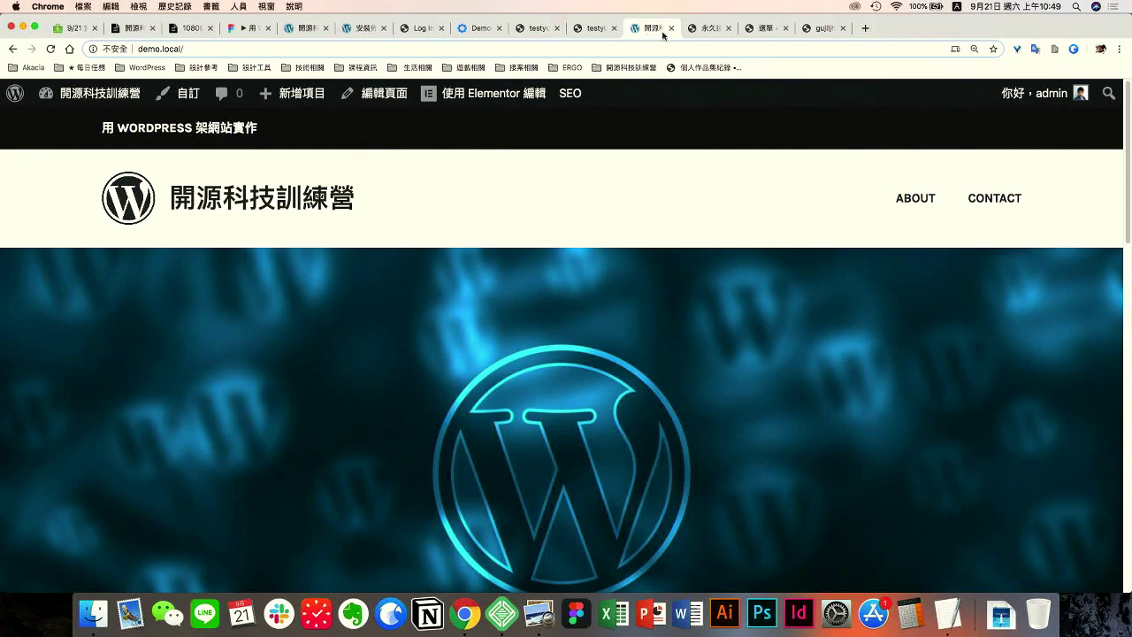
left_click(672, 28)
left_click(596, 36)
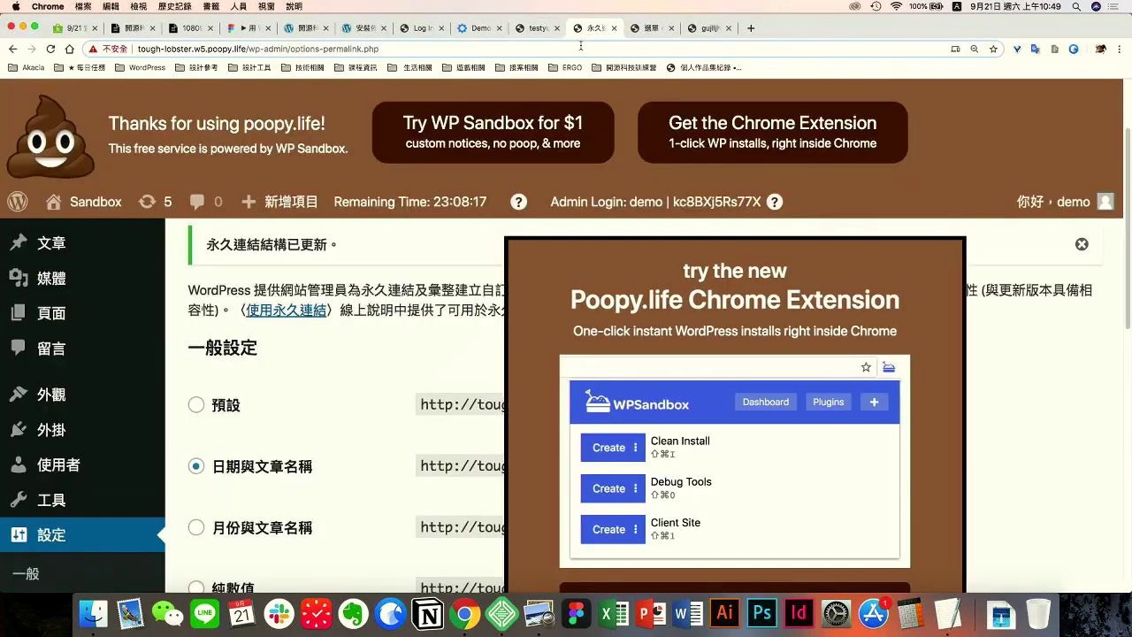
left_click(614, 28)
left_click(552, 32)
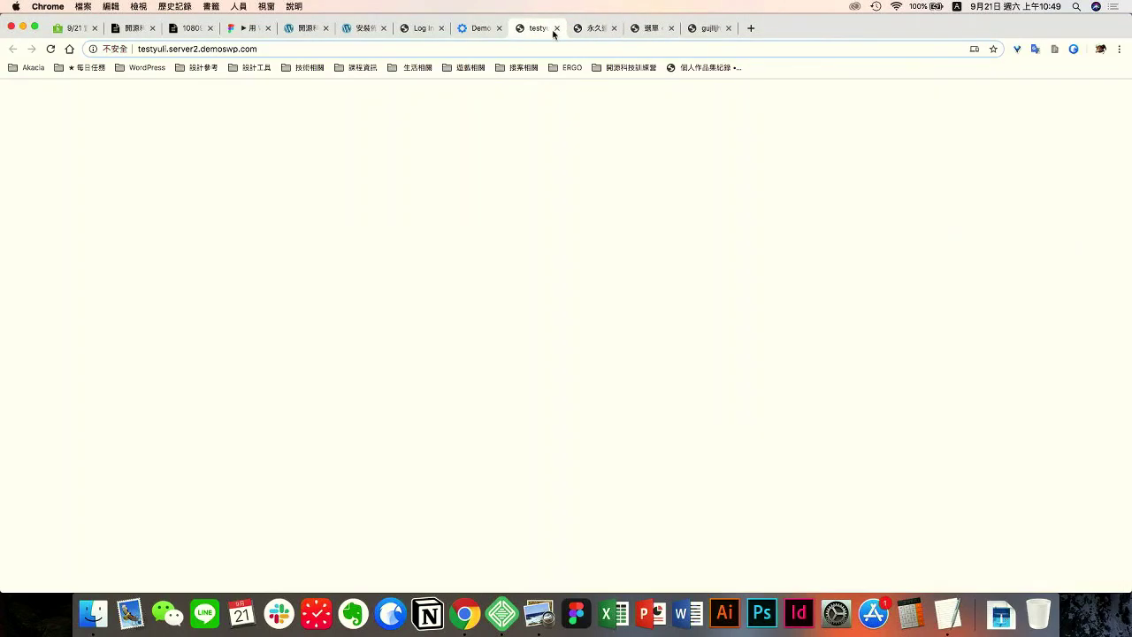
left_click(556, 30)
left_click(466, 34)
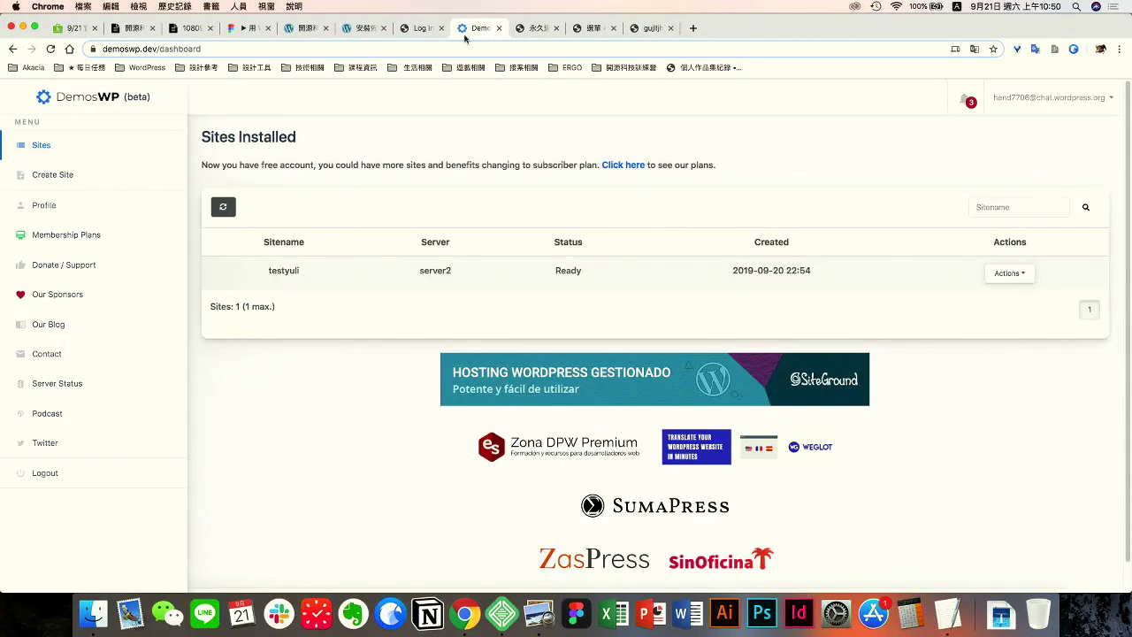
left_click(417, 29)
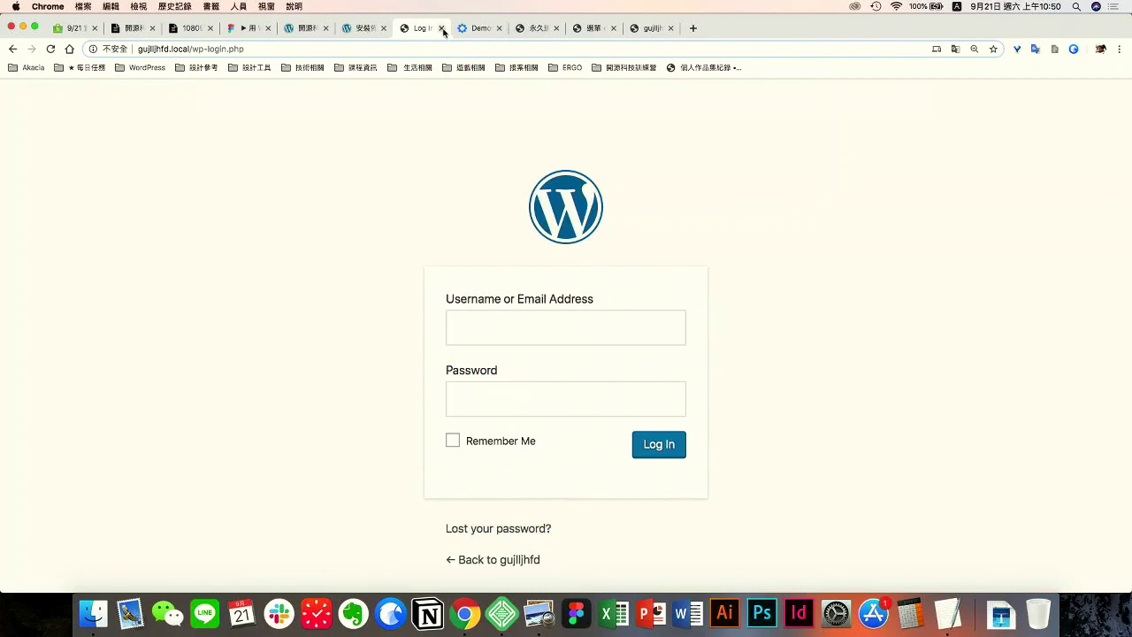
left_click(443, 29)
Review the remaining Karuna search, demo site and back-end management slide tabs
left_click(361, 30)
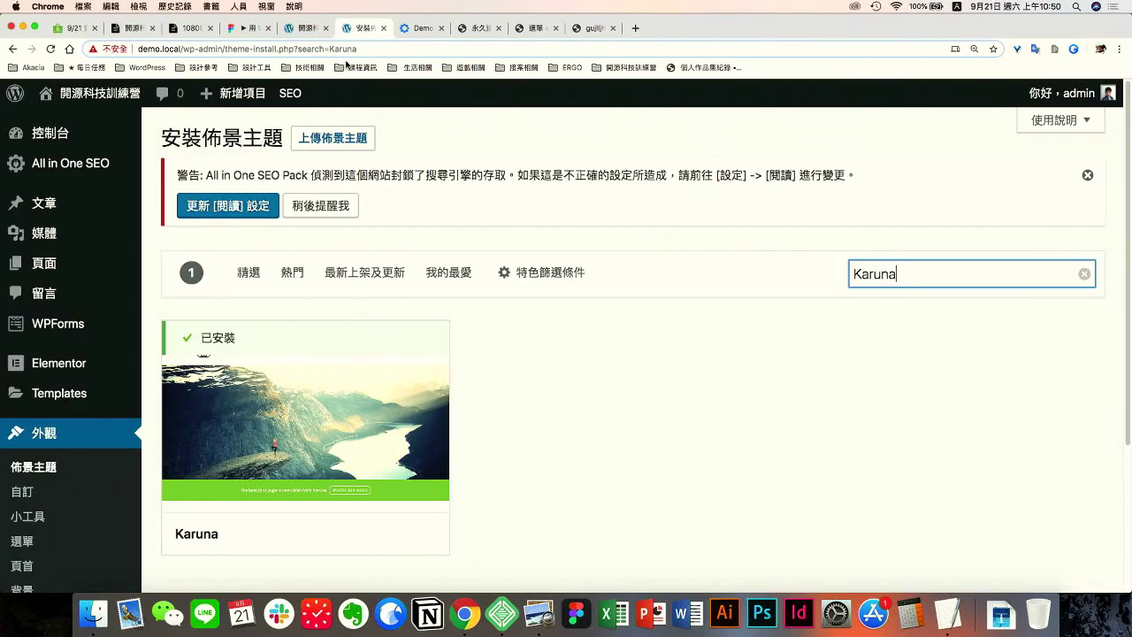
left_click(304, 30)
left_click(248, 29)
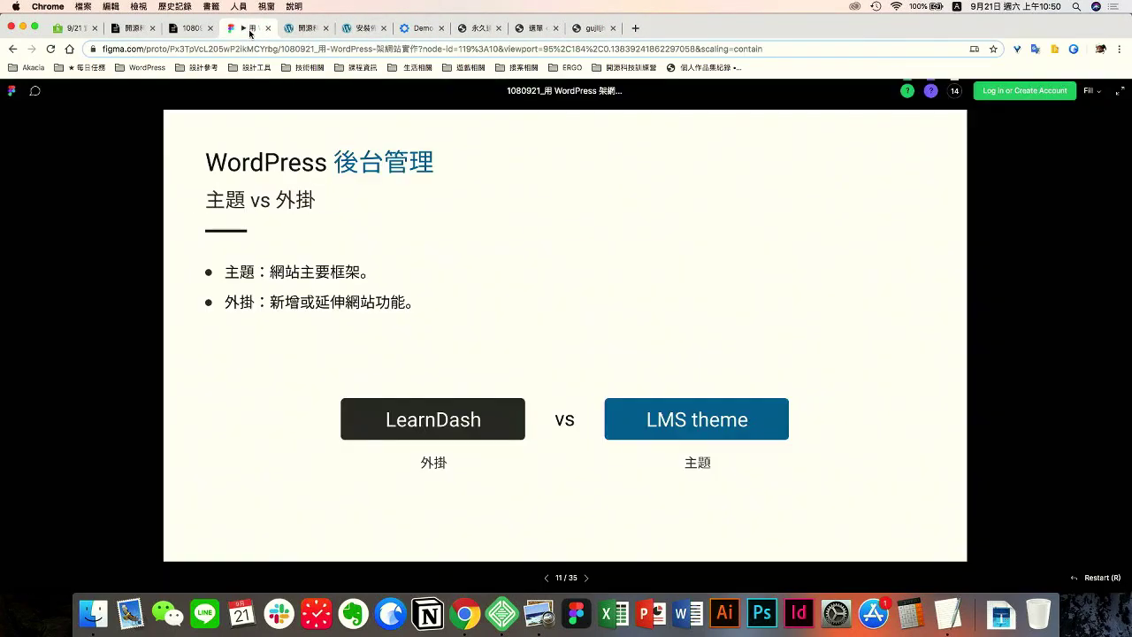
left_click(310, 29)
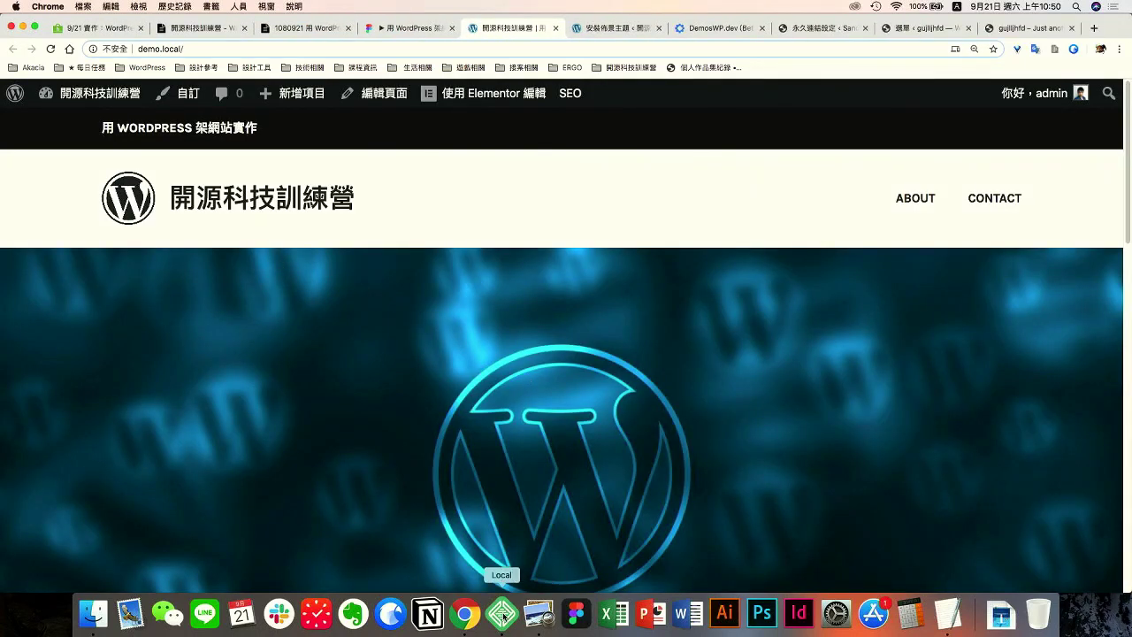
Move from the Local site manager to the full-screen presentation desktop
left_click(502, 615)
left_click(540, 612)
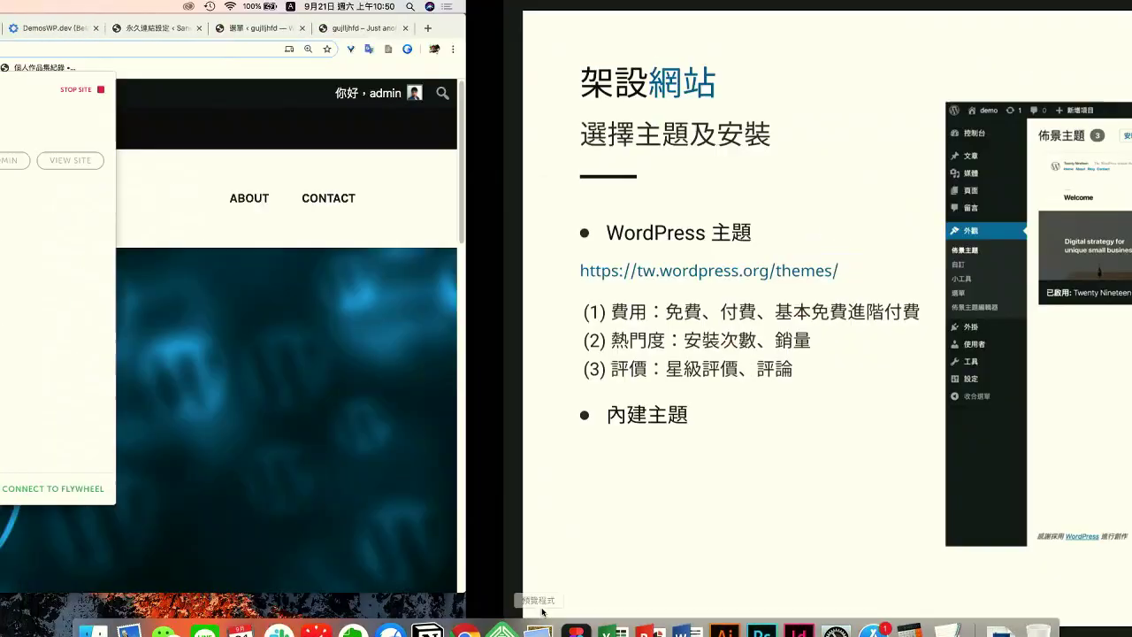
key("ctrl+Left")
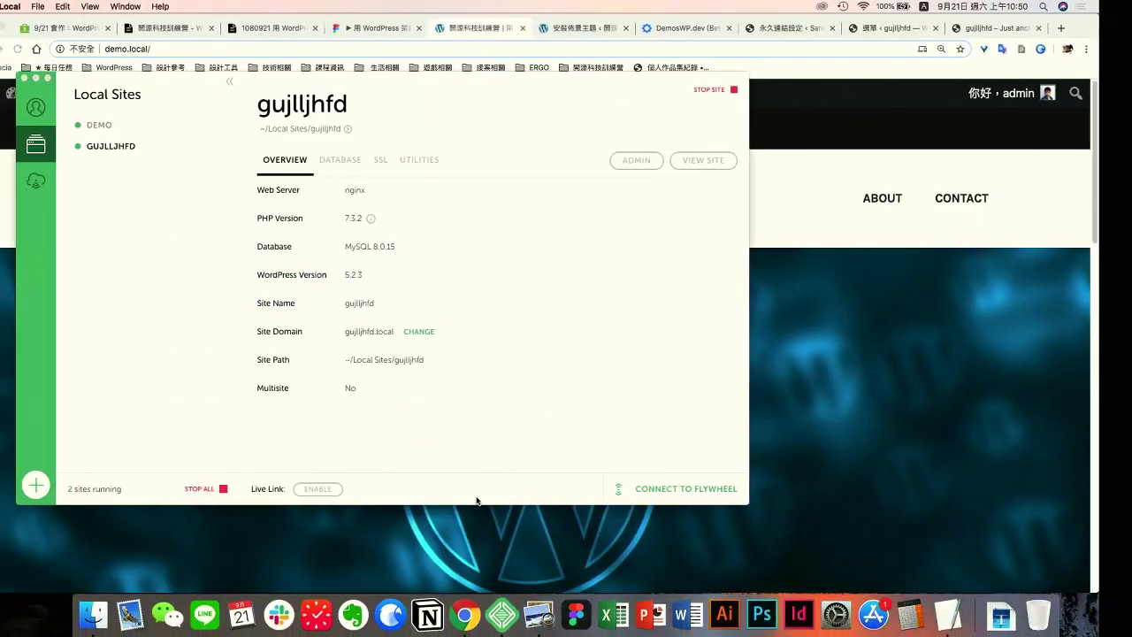
key("ctrl+Right")
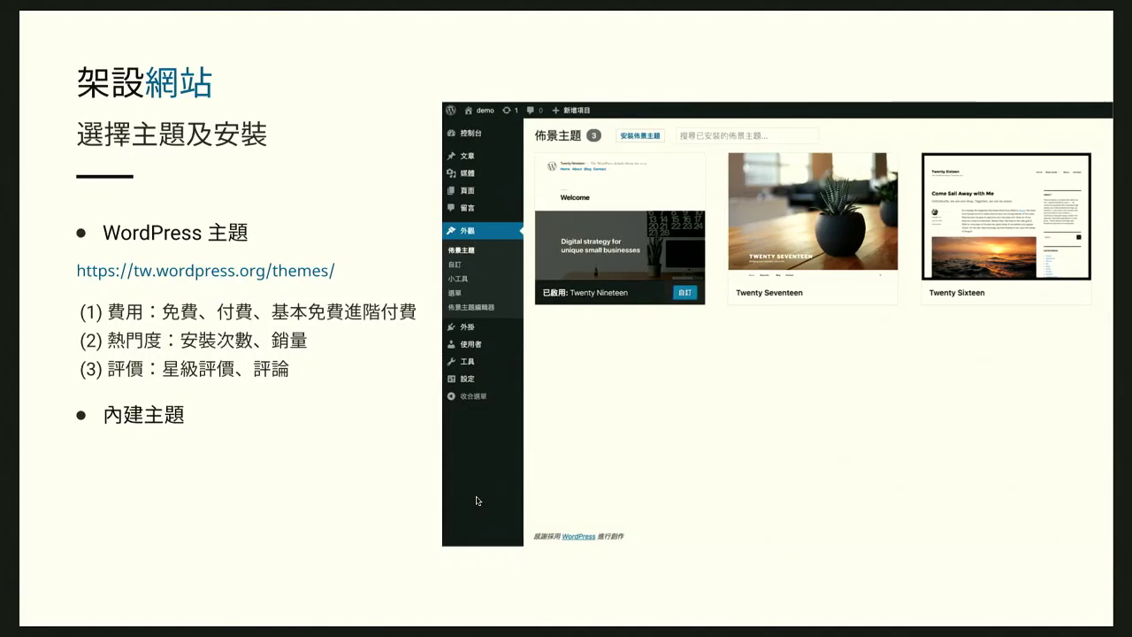
Advance the slideshow to the finding-plugins slide and return to the browser desktop
key("Right")
key("Right")
key("Right")
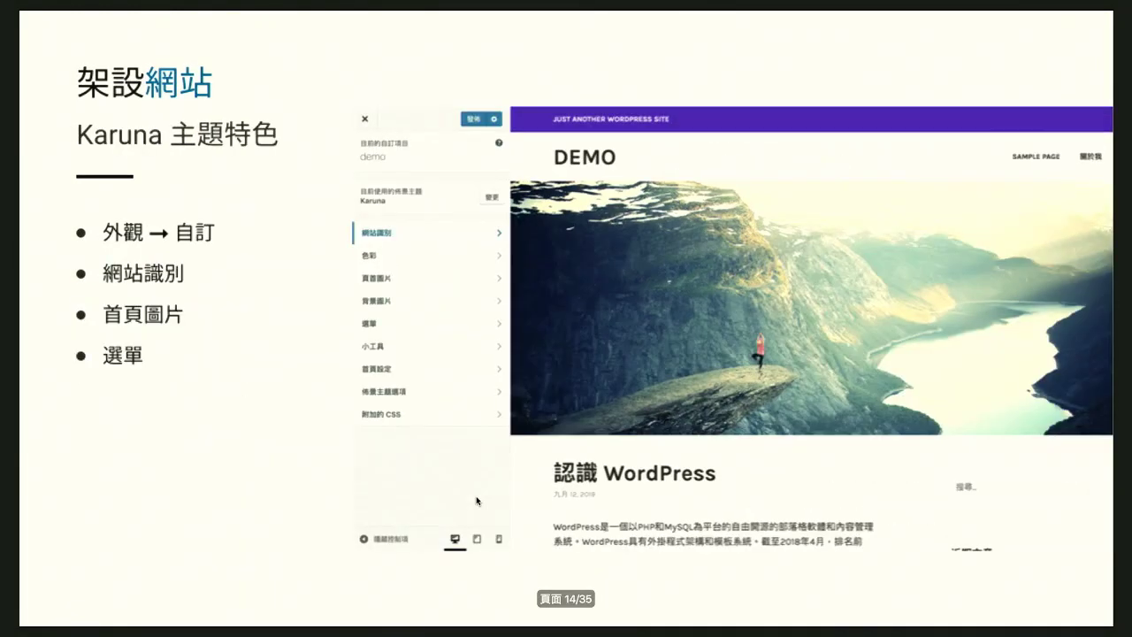
key("Right")
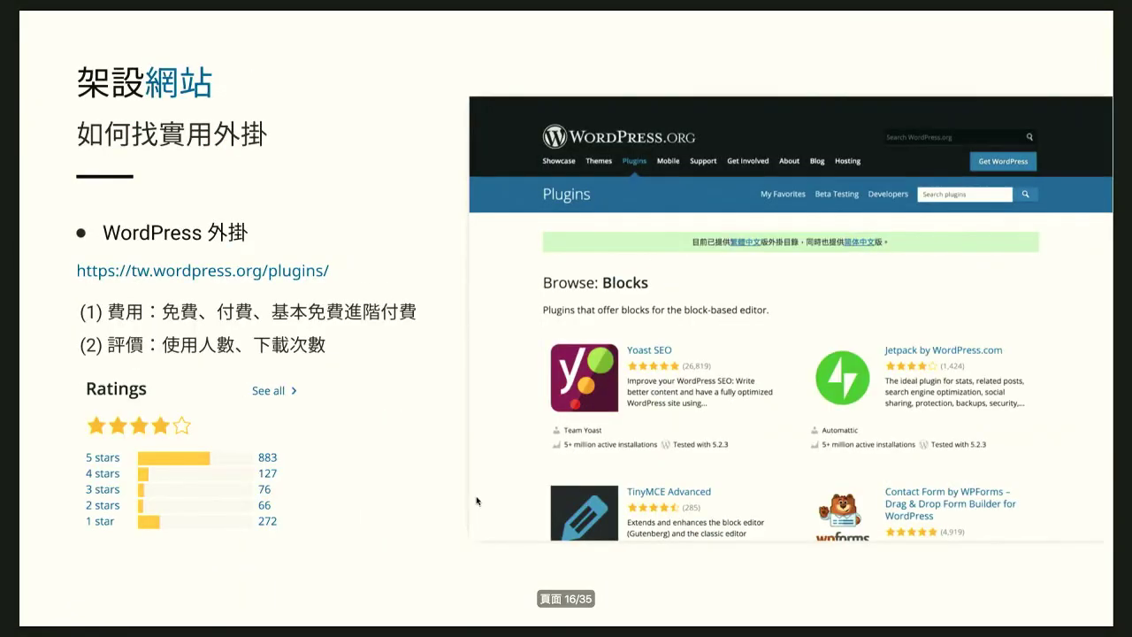
key("ctrl+Left")
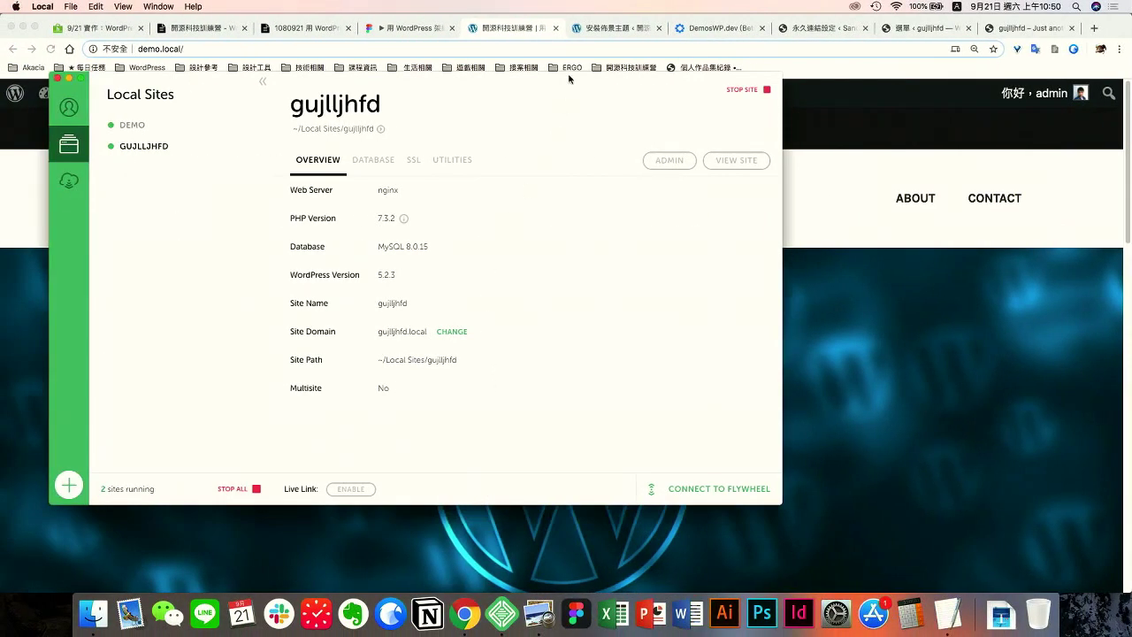
Bring Chrome forward and show the Add Themes page with the Karuna search
left_click(524, 29)
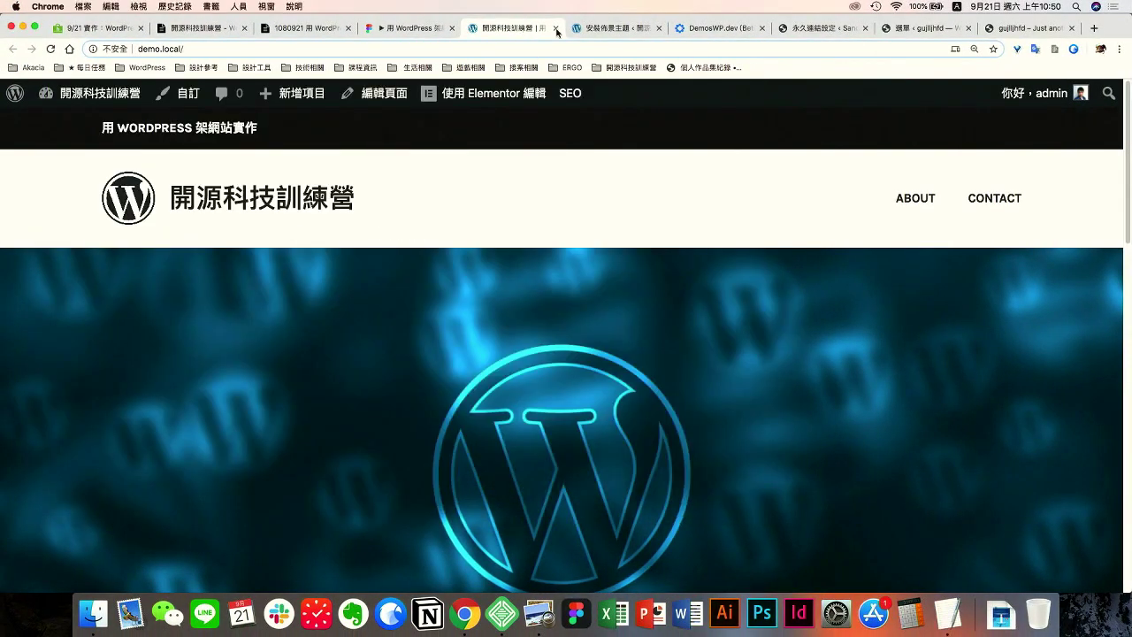
left_click(630, 33)
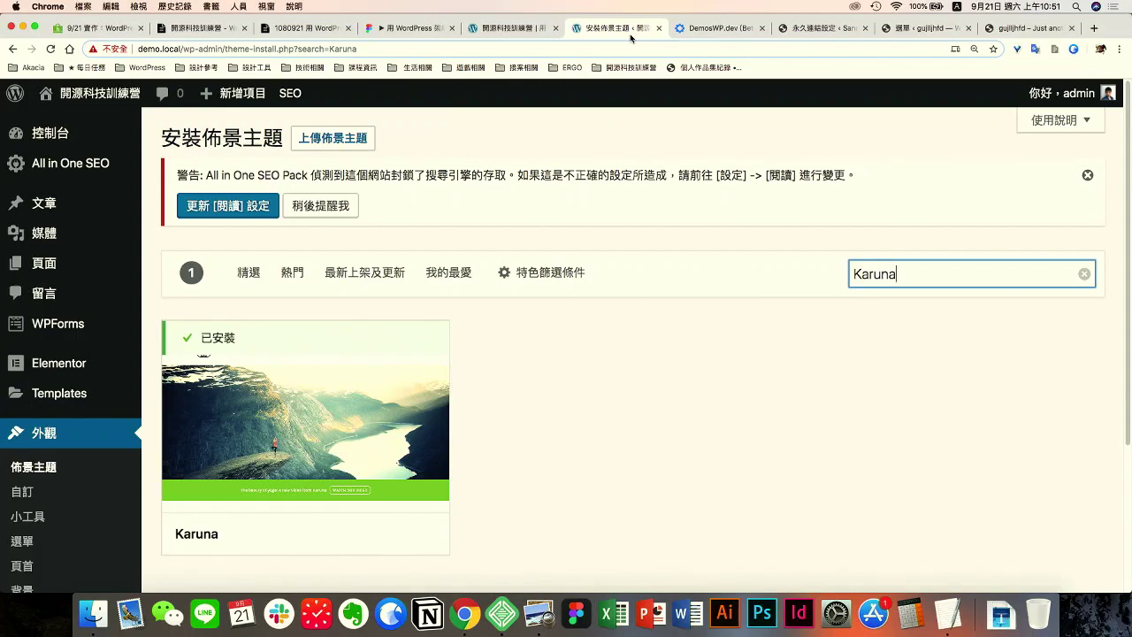
Return to the full-screen slide on finding useful WordPress plugins
left_click(531, 611)
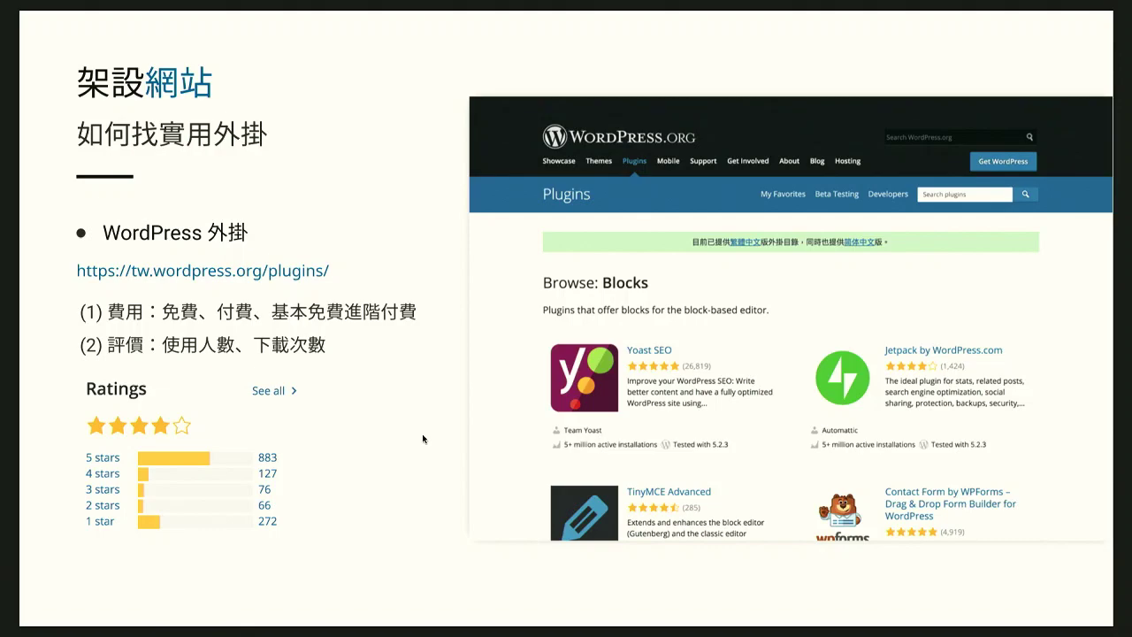
Open tw.wordpress.org/plugins in Chrome from the link on the slide
key("ctrl+Left")
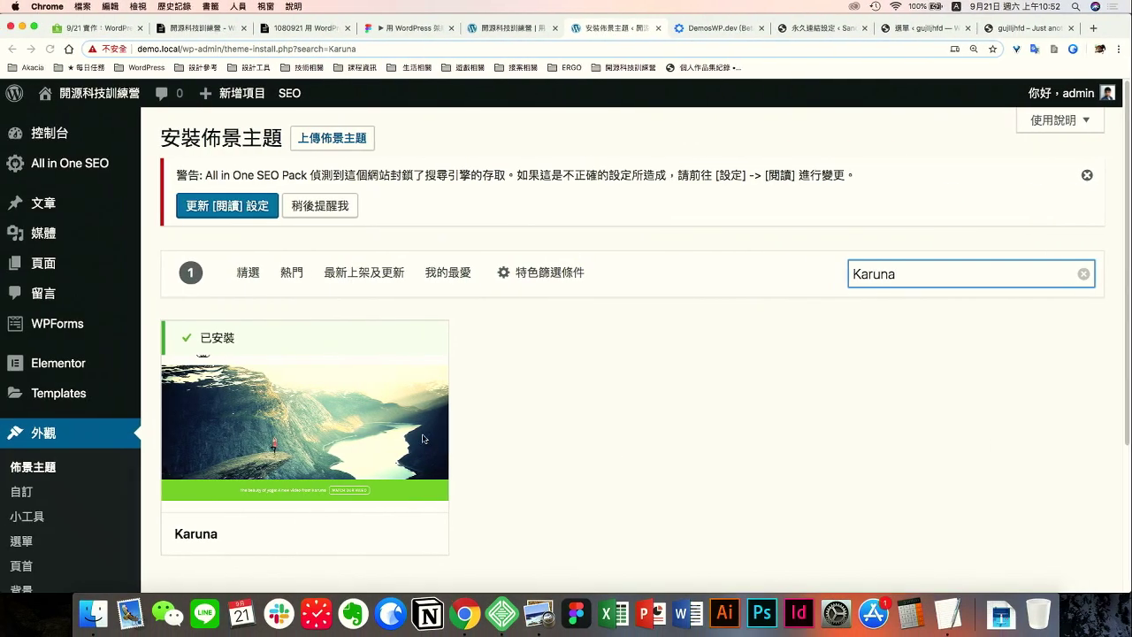
key("ctrl+Right")
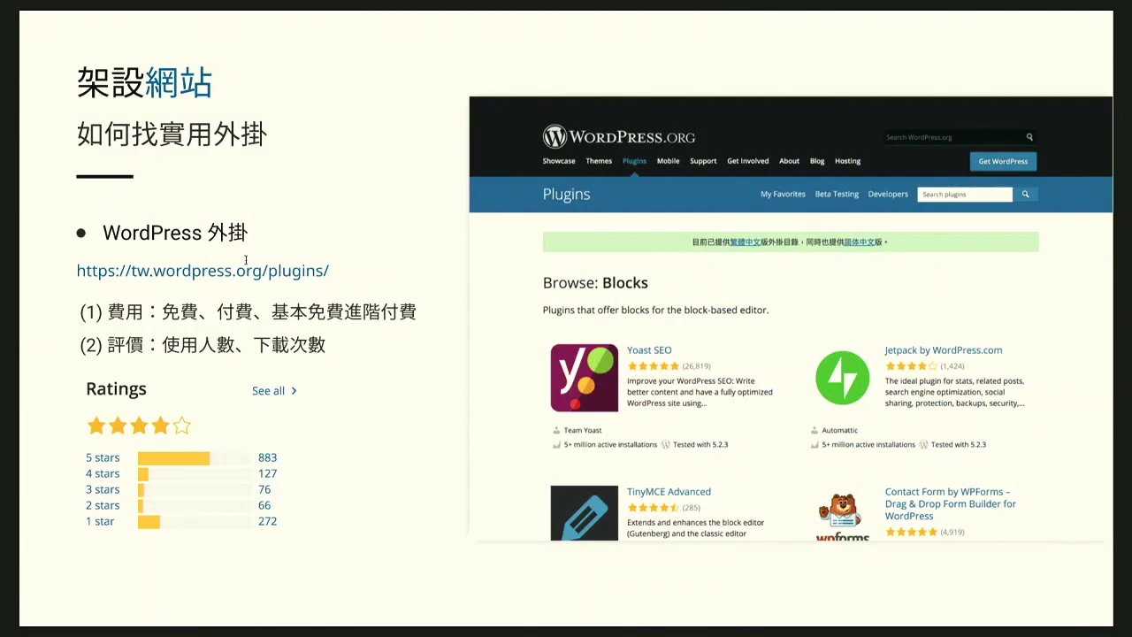
left_click(244, 269)
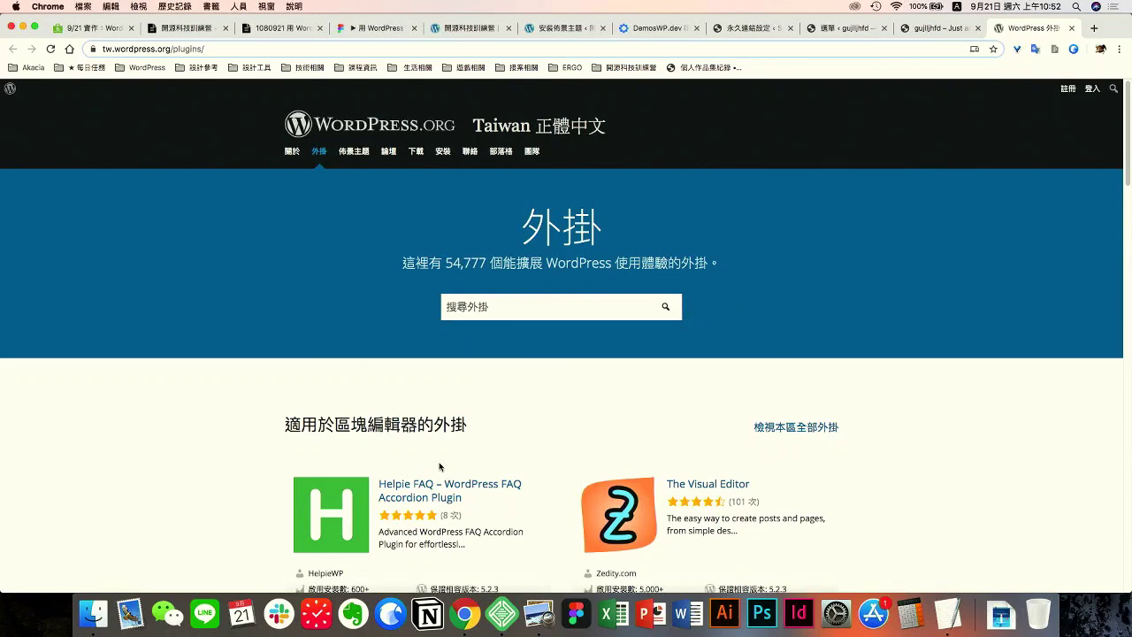
Scroll down to 精選外掛 and open the Akismet Anti-Spam plugin page
scroll(439, 467, "down", 5)
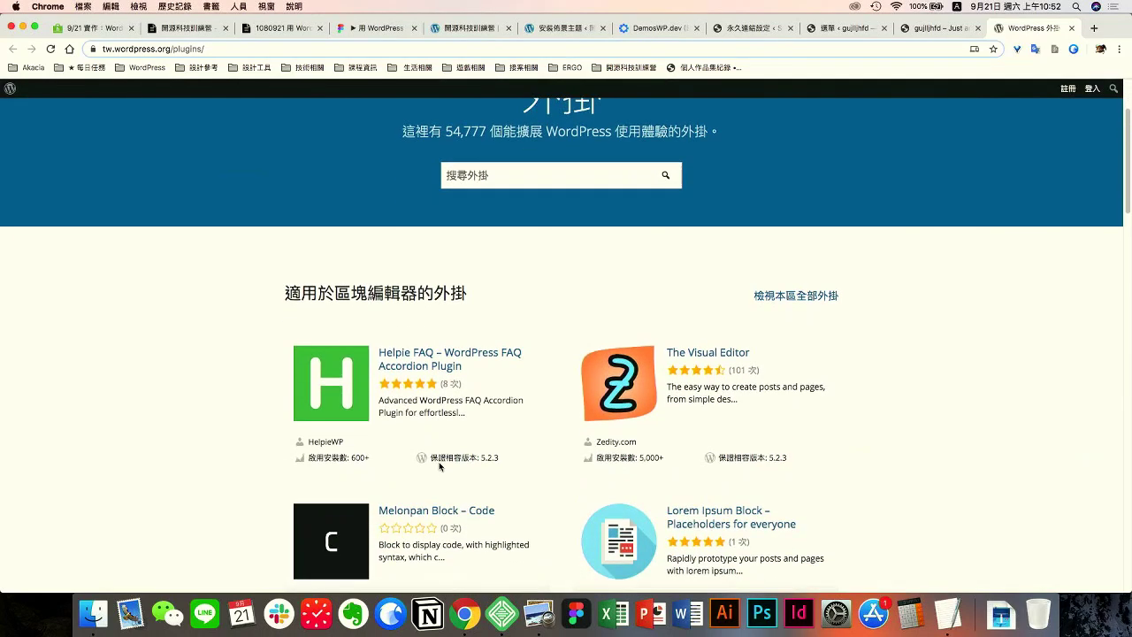
scroll(692, 268, "up", 4)
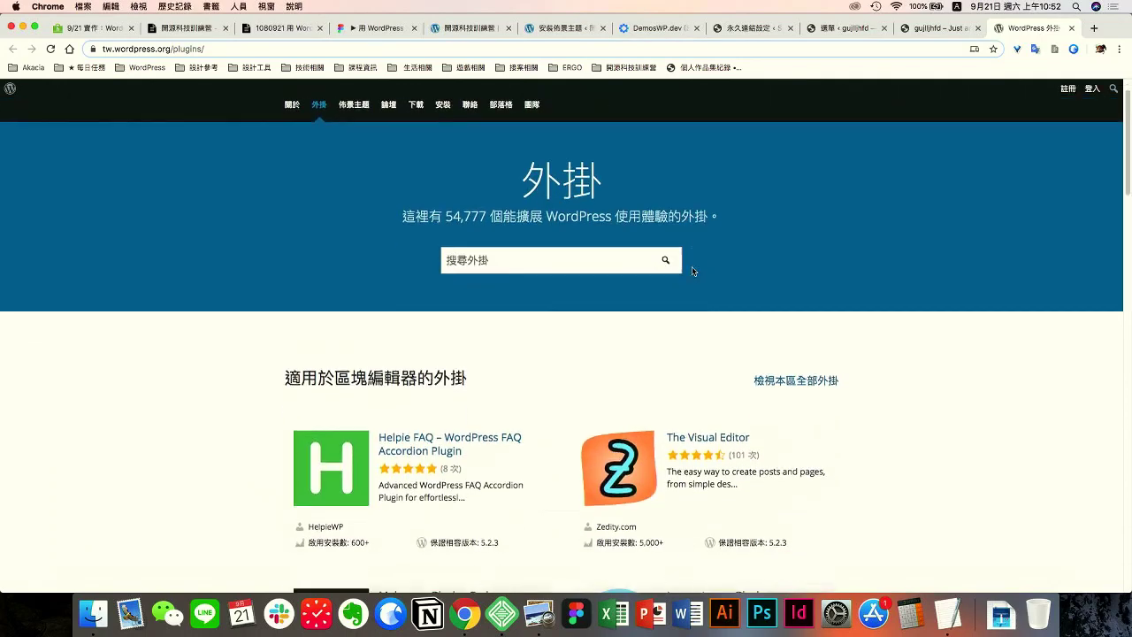
scroll(693, 271, "down", 10)
scroll(693, 271, "down", 3)
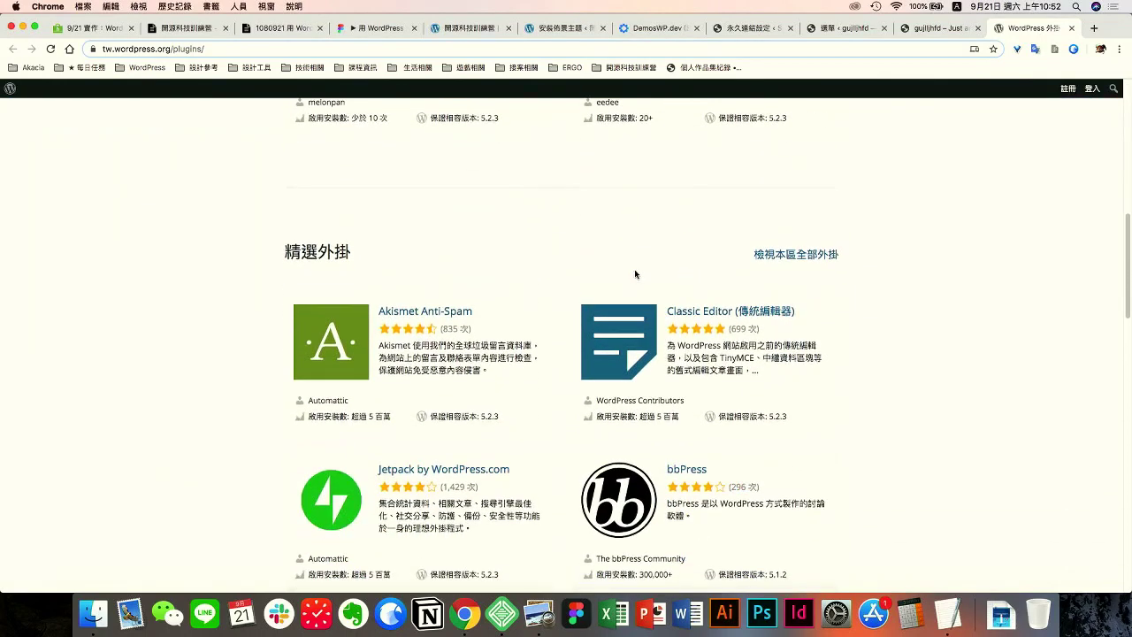
left_click(441, 313)
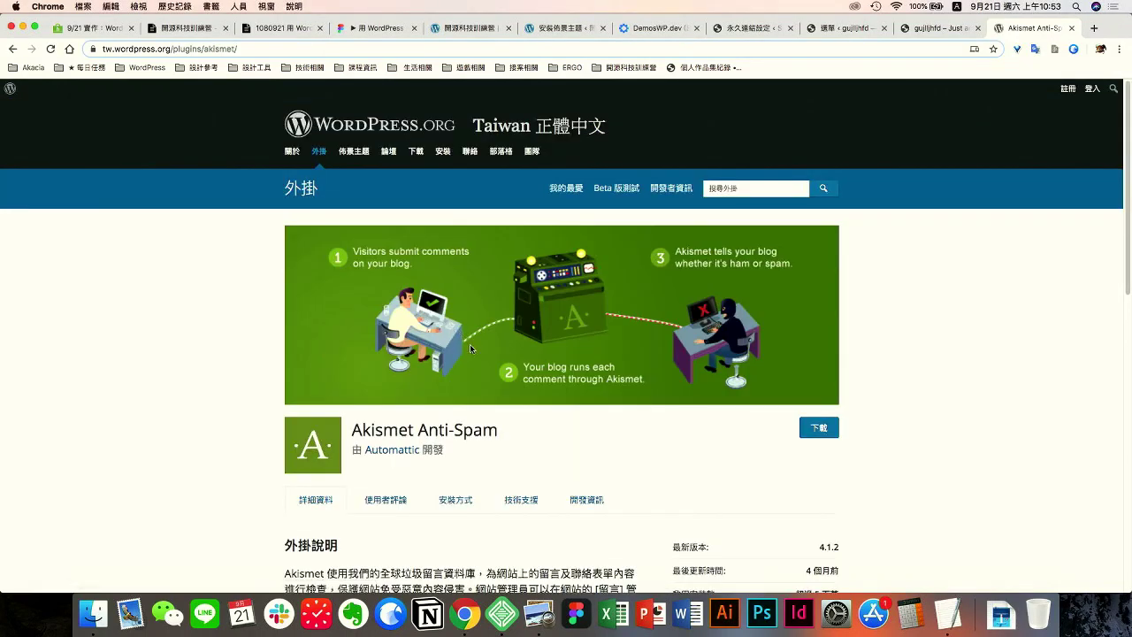
Scroll to Akismet's details, select the 最新版本 label, and zoom the page to 175%
scroll(541, 474, "down", 5)
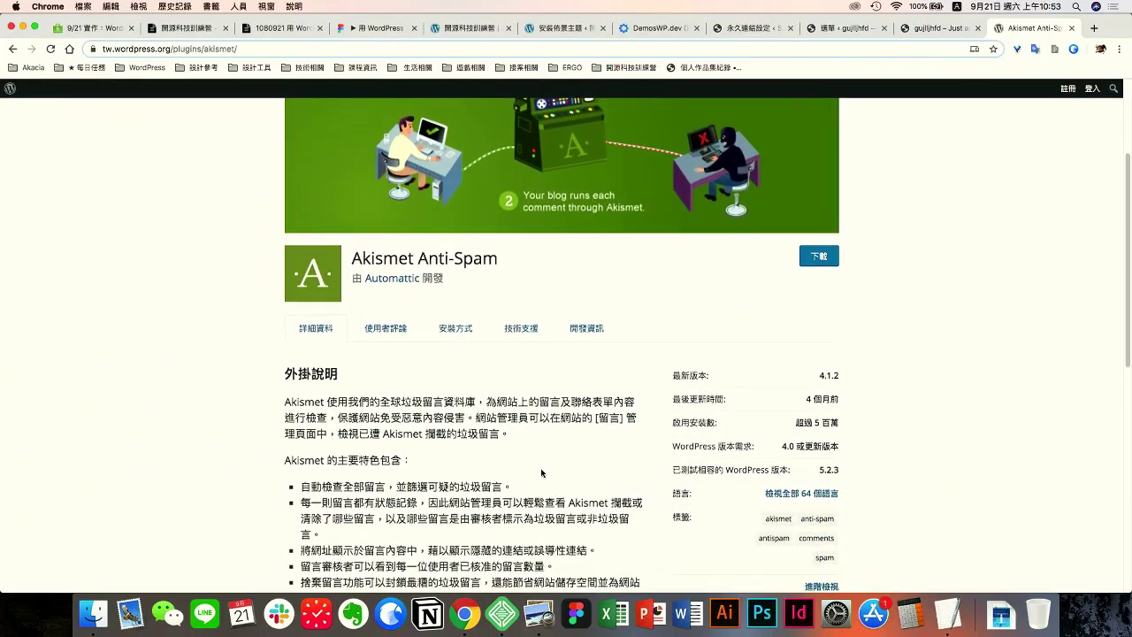
scroll(542, 474, "up", 5)
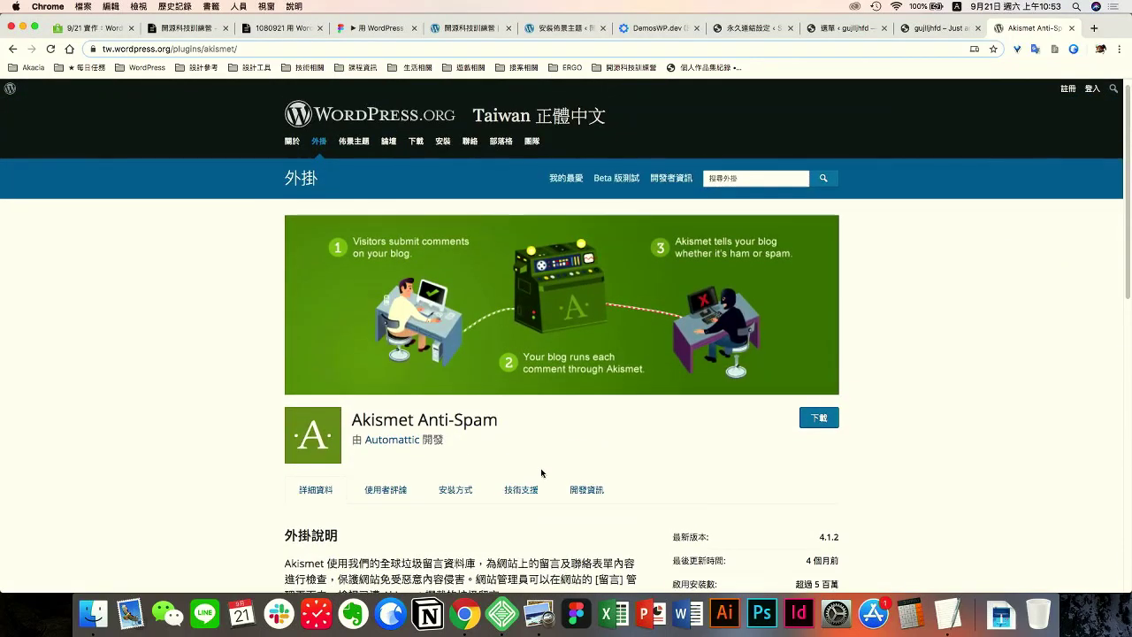
scroll(541, 473, "down", 3)
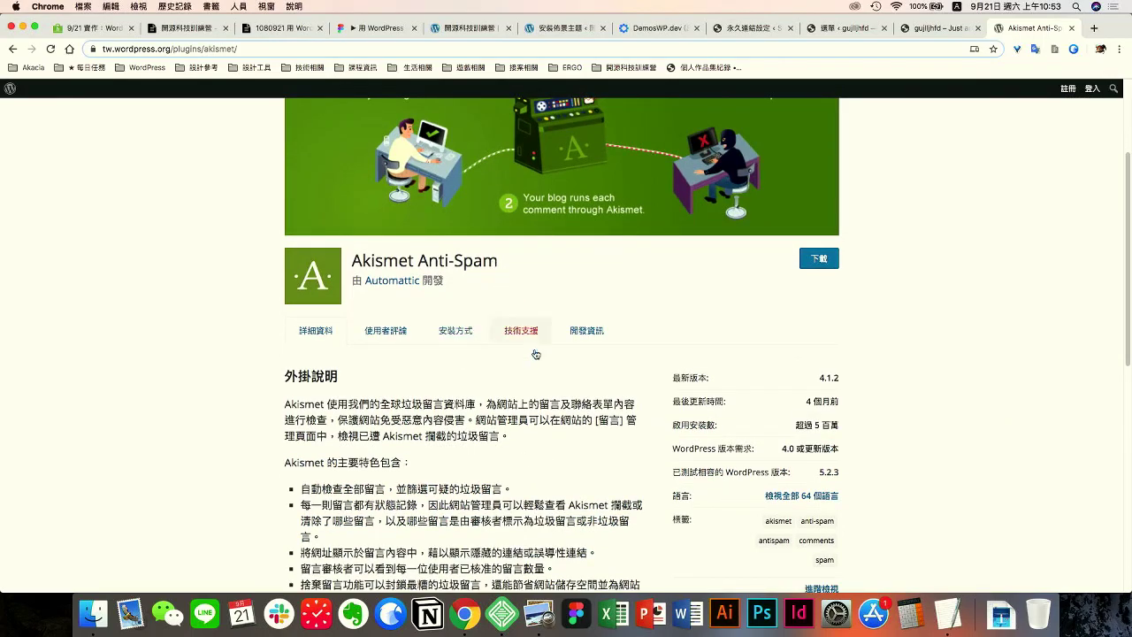
scroll(542, 412, "down", 1)
scroll(542, 411, "down", 2)
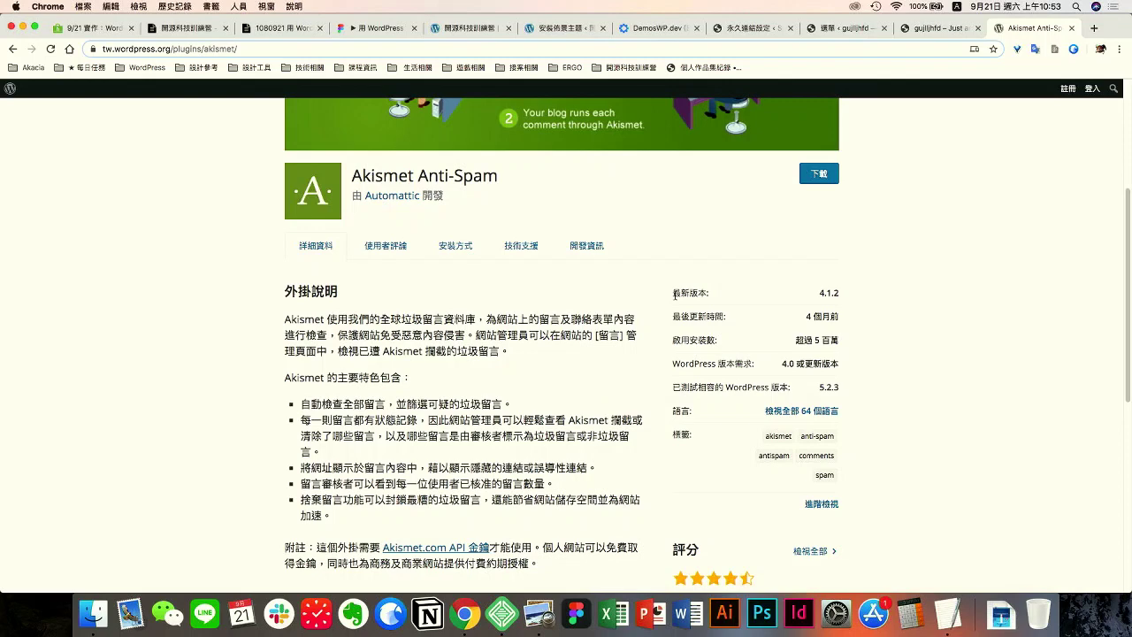
left_click_drag(675, 295, 711, 297)
key("super+equal")
key("super+equal")
key("super+equal")
key("super+equal")
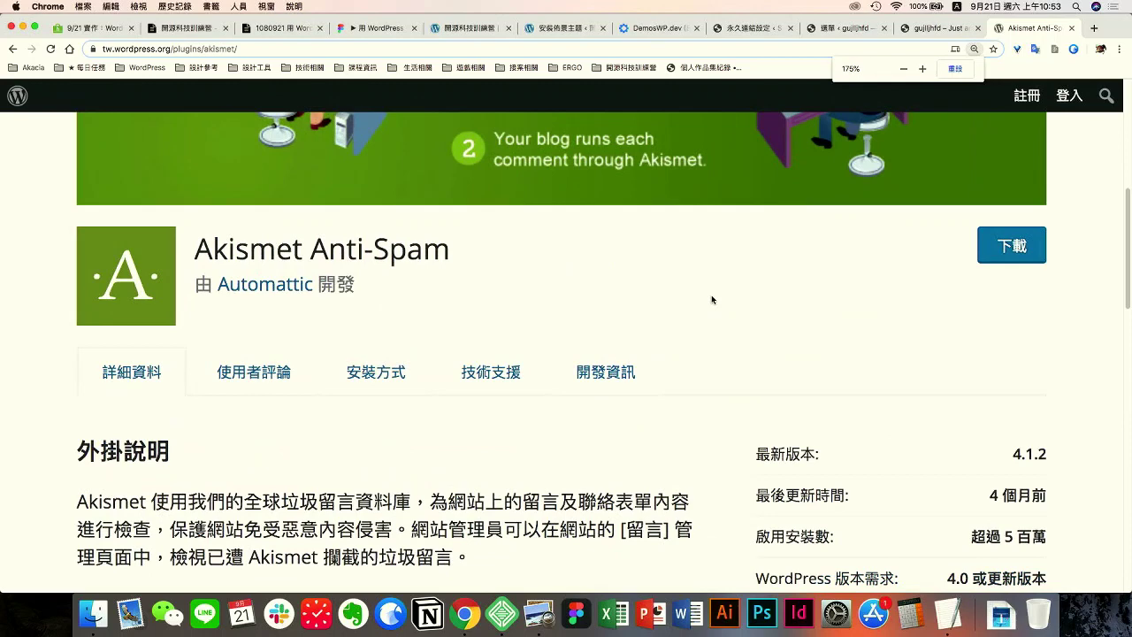
scroll(713, 319, "down", 3)
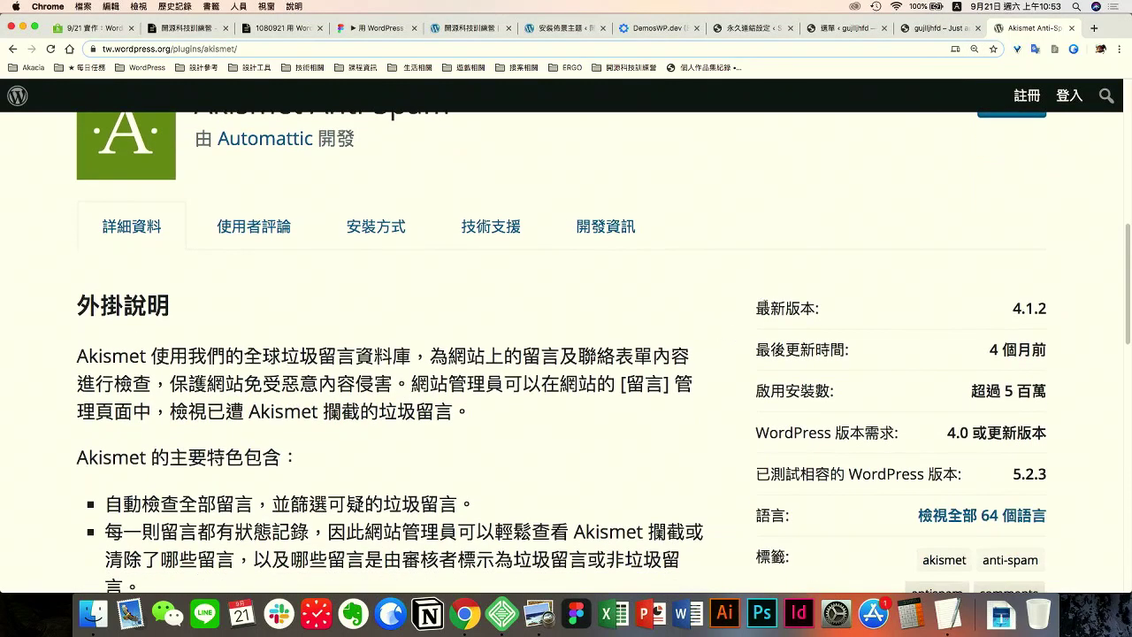
left_click_drag(756, 308, 801, 311)
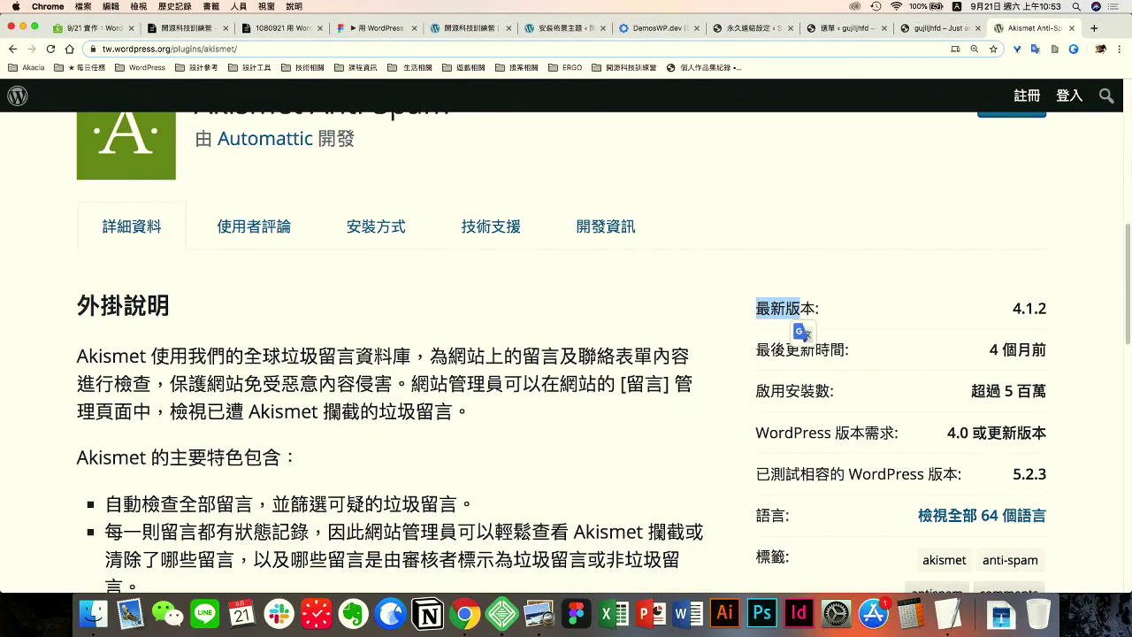
left_click_drag(757, 350, 840, 346)
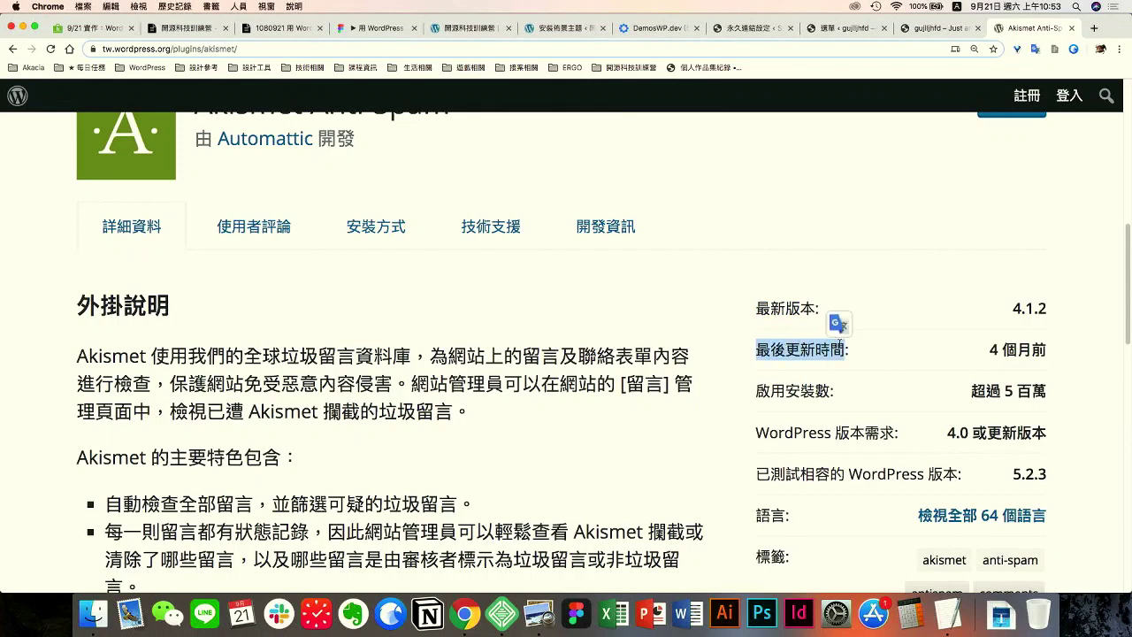
left_click(840, 346)
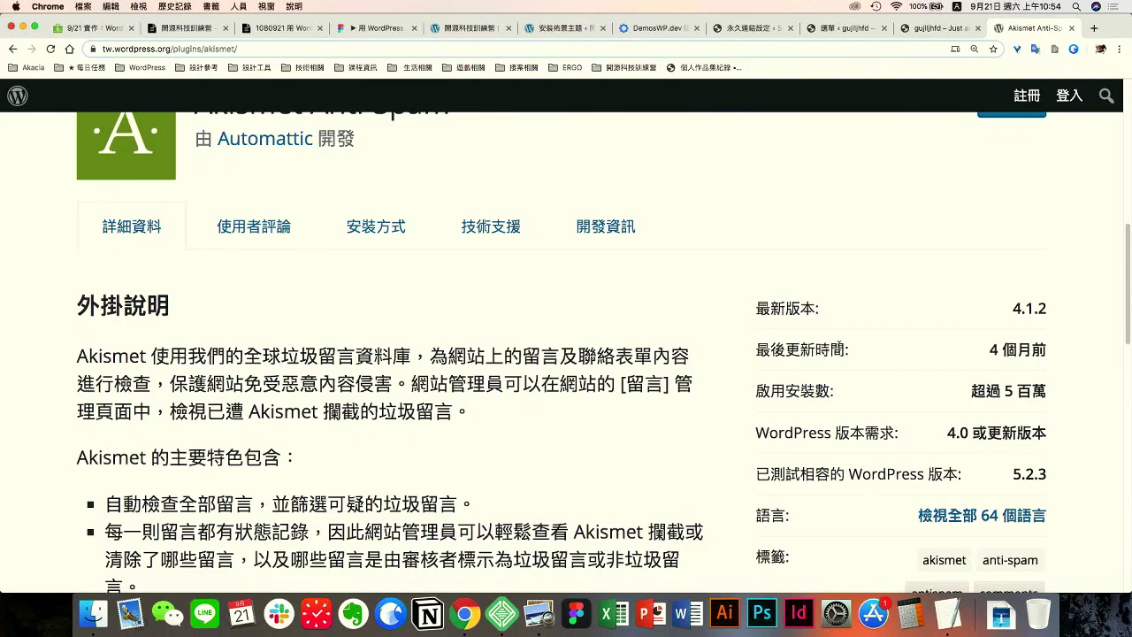
left_click_drag(846, 350, 755, 350)
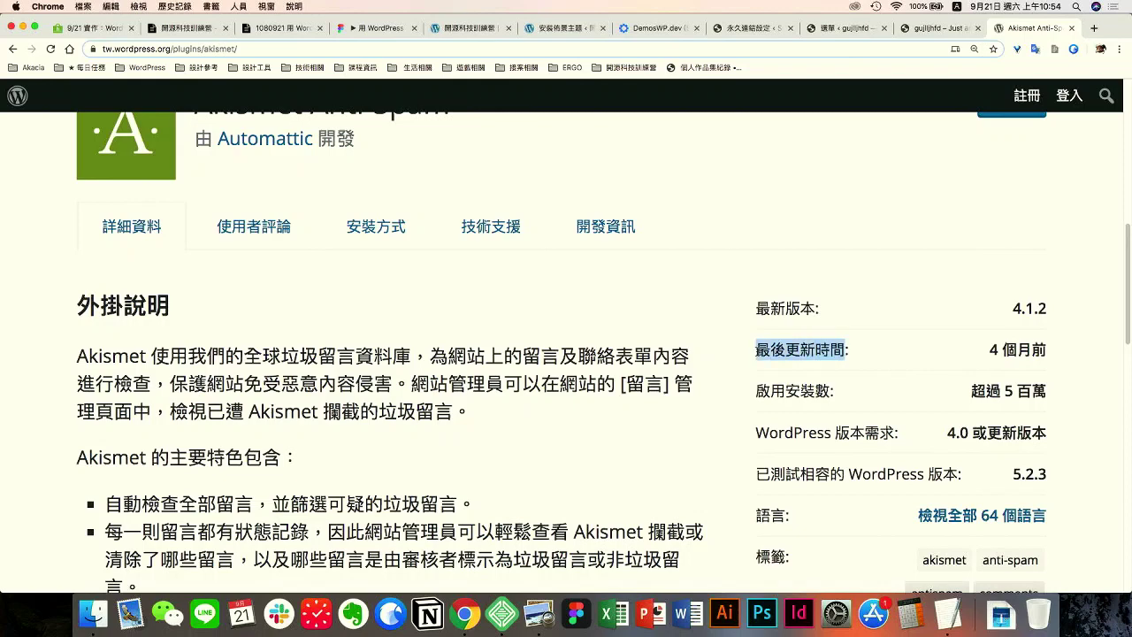
left_click(678, 329)
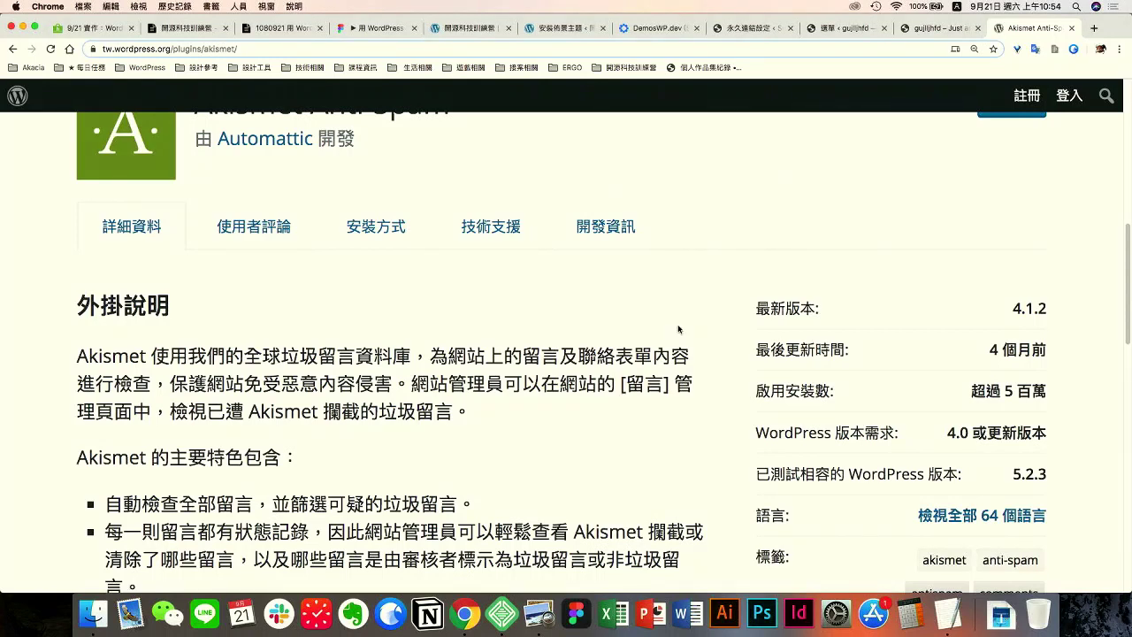
left_click_drag(761, 349, 834, 356)
scroll(832, 354, "down", 10)
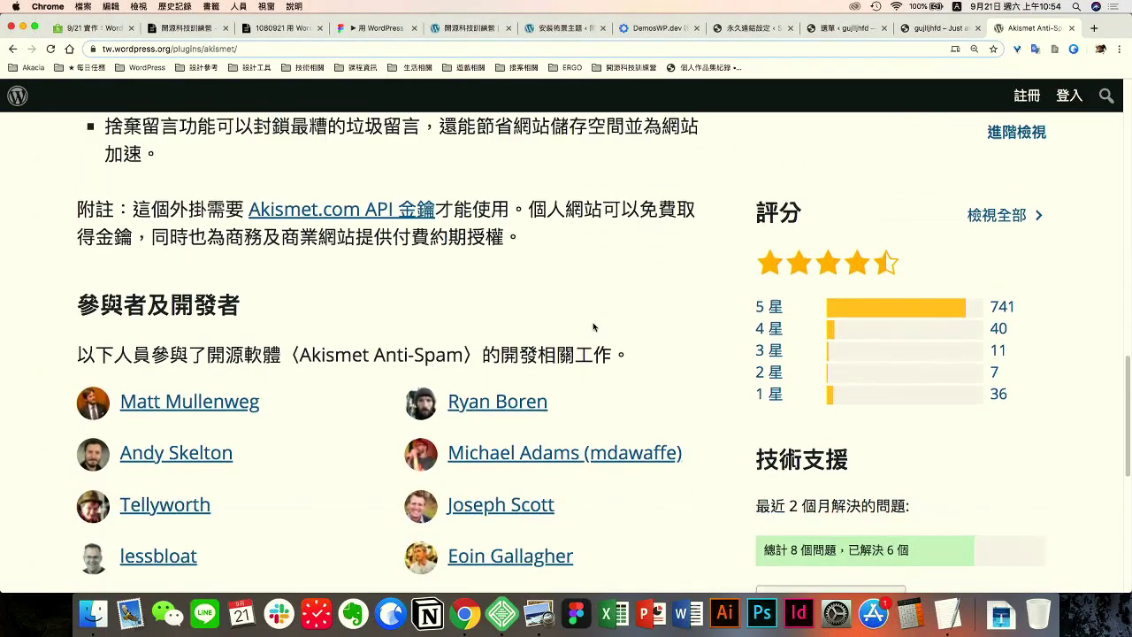
scroll(593, 327, "up", 15)
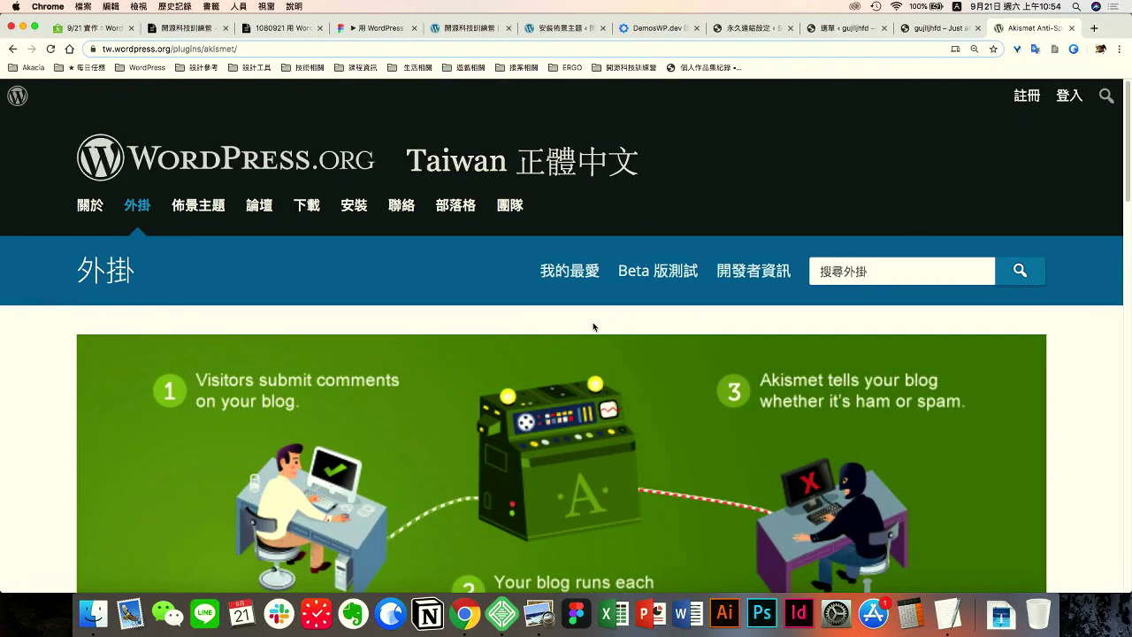
scroll(593, 326, "down", 5)
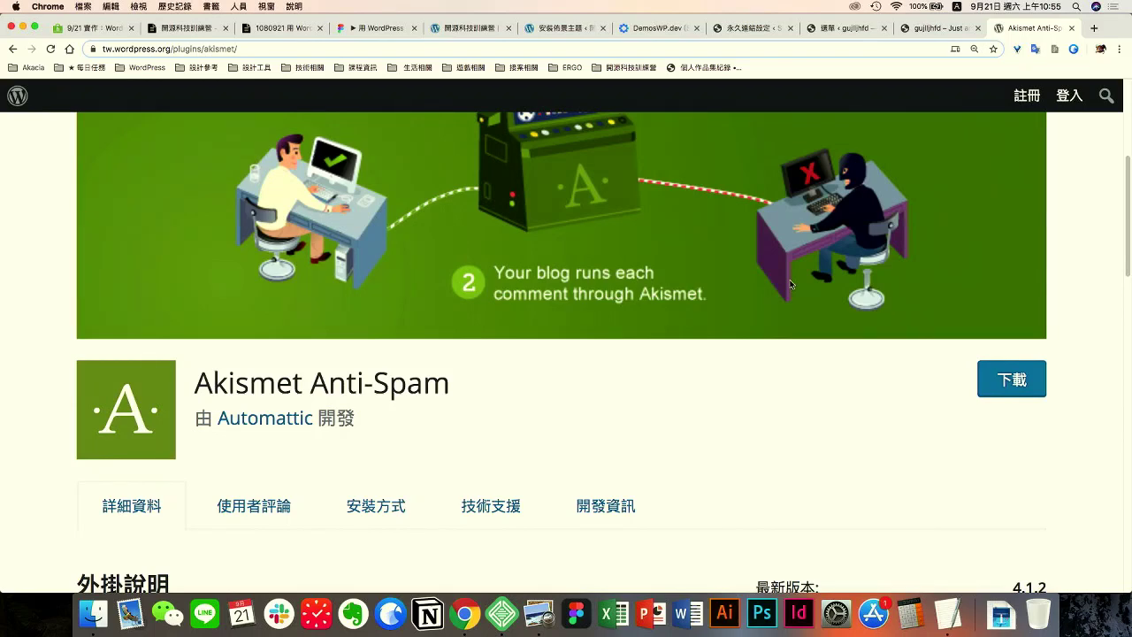
scroll(790, 283, "up", 2)
scroll(783, 305, "down", 5)
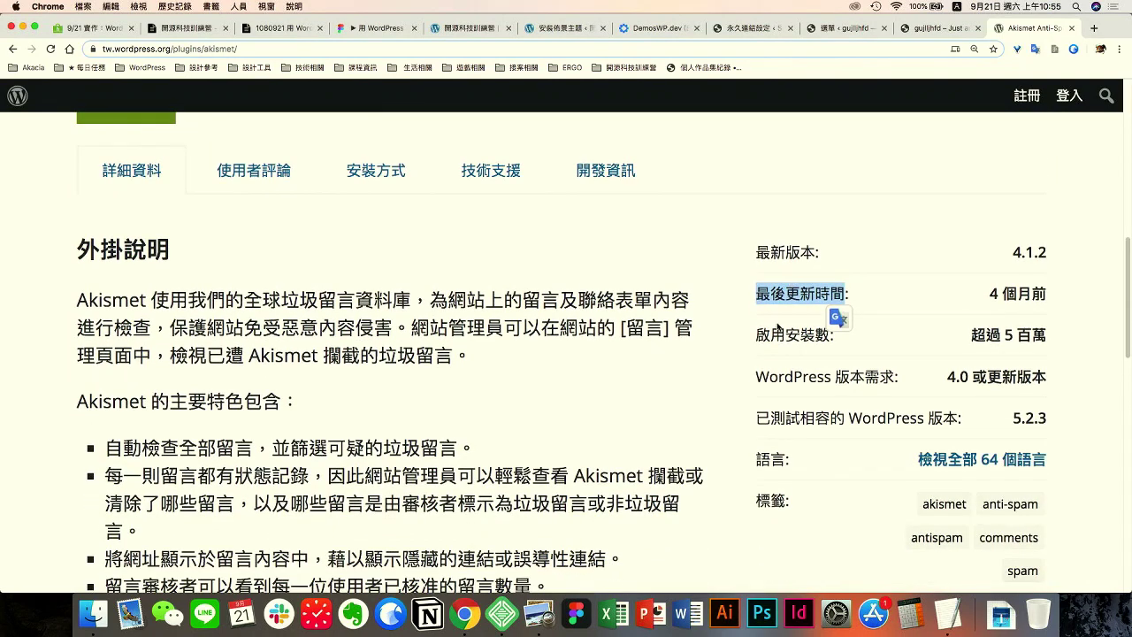
left_click(778, 327)
left_click_drag(756, 335, 832, 336)
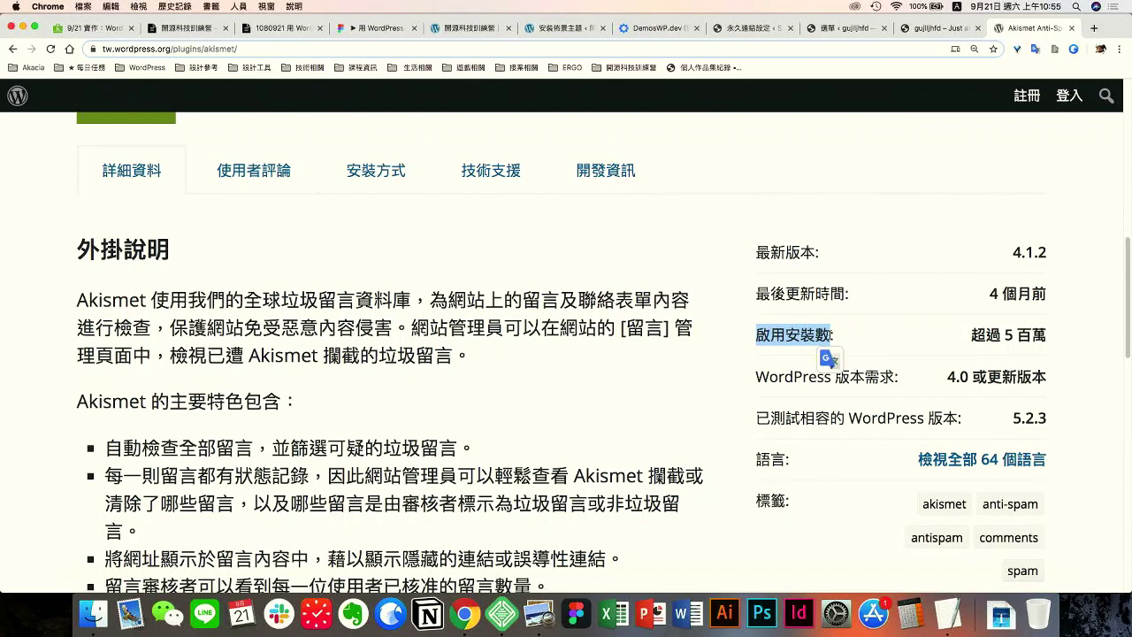
left_click(775, 379)
left_click_drag(759, 378, 890, 382)
scroll(662, 339, "down", 2)
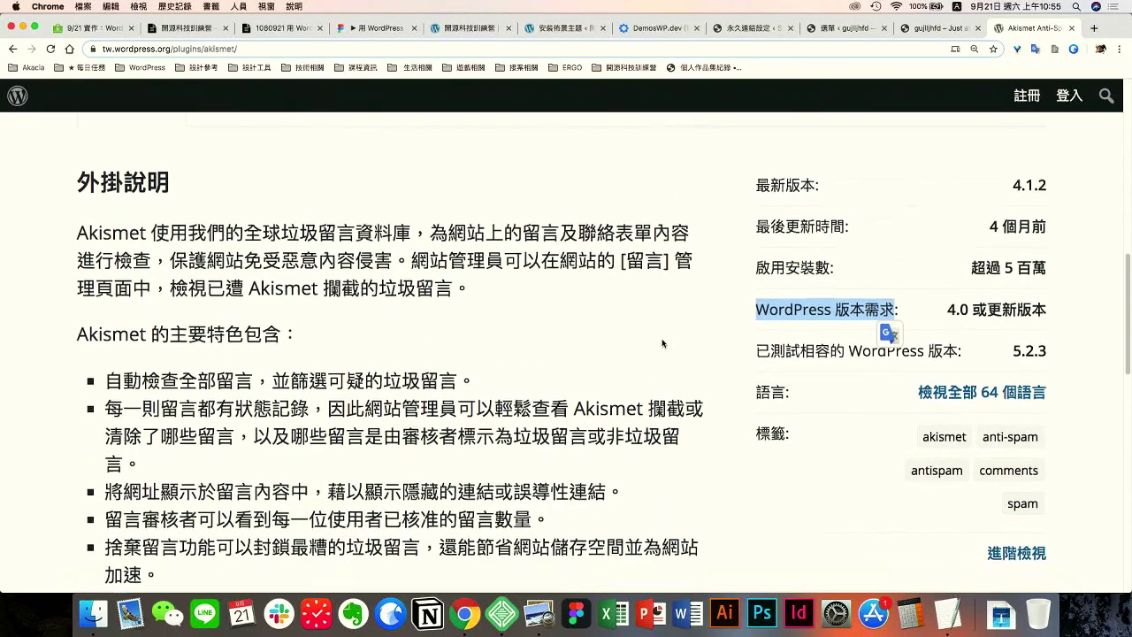
scroll(662, 340, "up", 3)
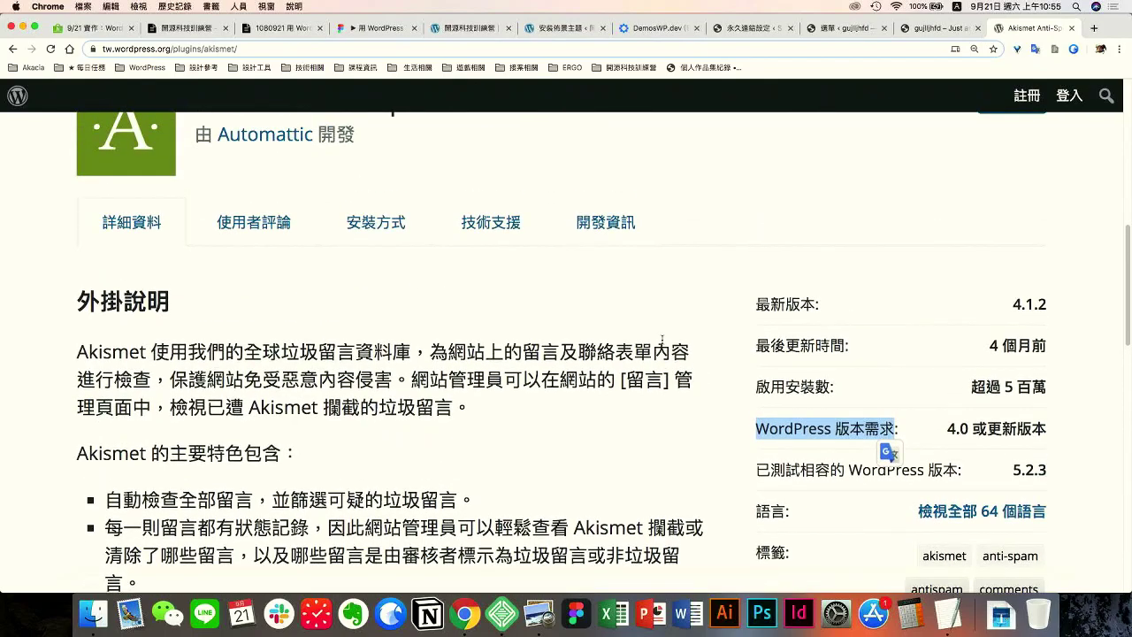
scroll(662, 339, "down", 1)
scroll(662, 340, "up", 4)
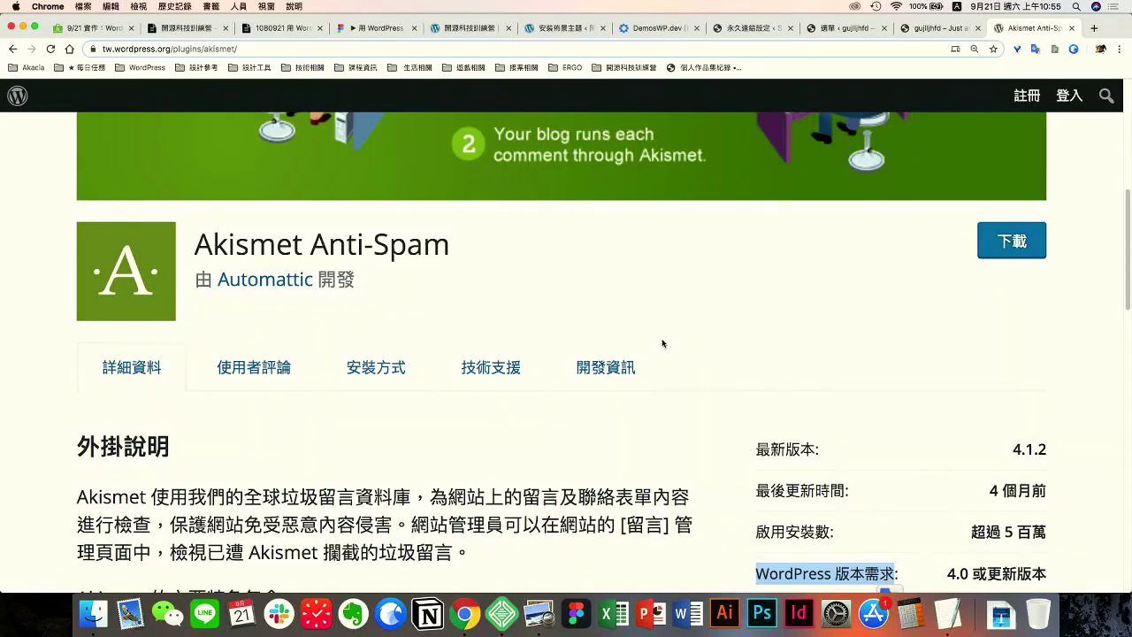
scroll(662, 343, "down", 5)
scroll(663, 343, "down", 5)
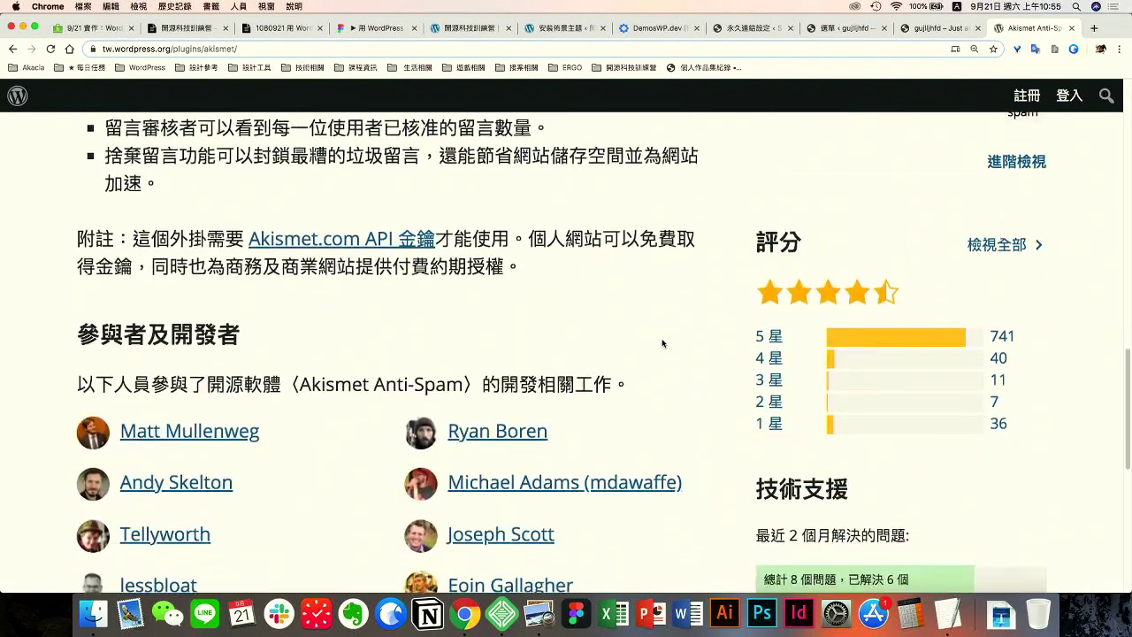
scroll(663, 343, "up", 10)
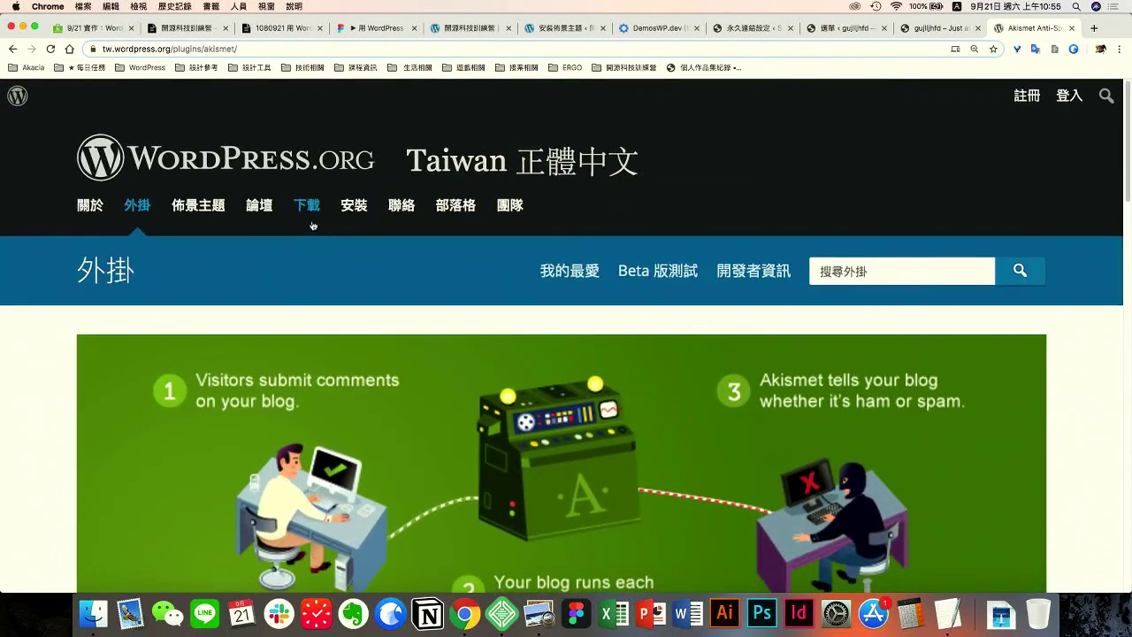
Check the WordPress releases page for latest version 5.2.3, then return to the local Menus editor
left_click(309, 212)
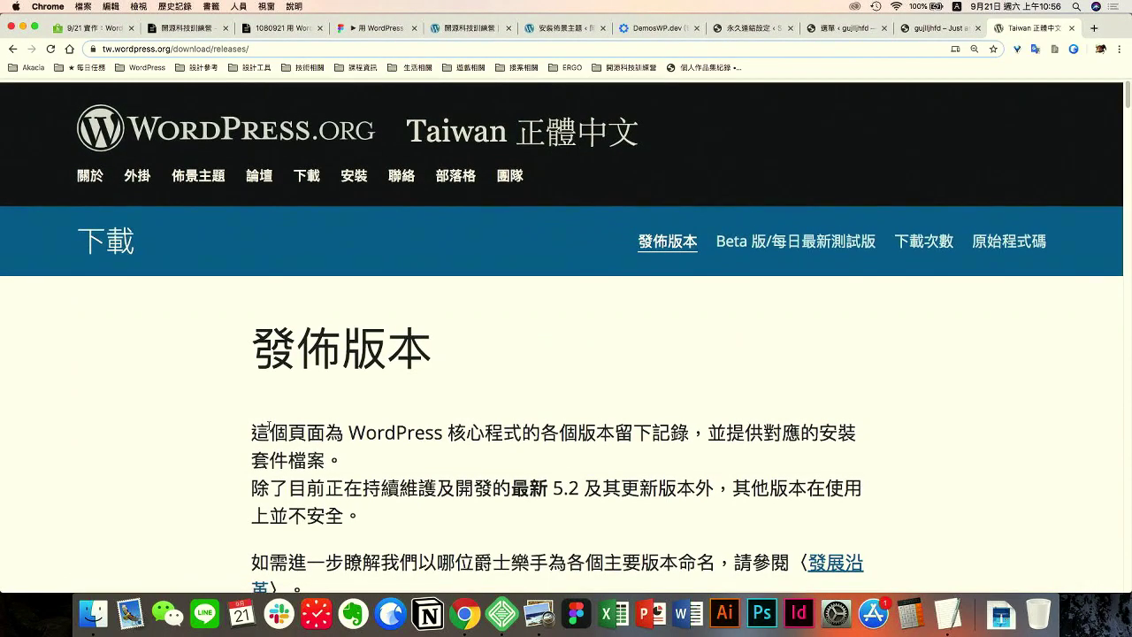
scroll(268, 427, "down", 5)
left_click_drag(259, 347, 294, 345)
left_click(293, 348)
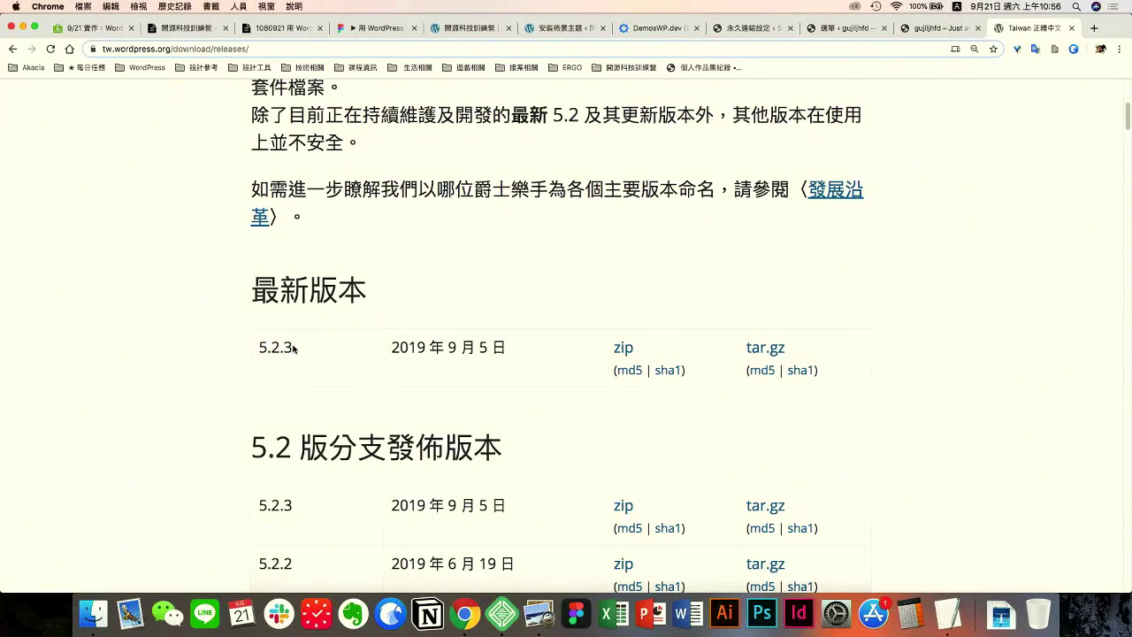
left_click_drag(264, 348, 311, 347)
left_click(312, 347)
left_click(833, 30)
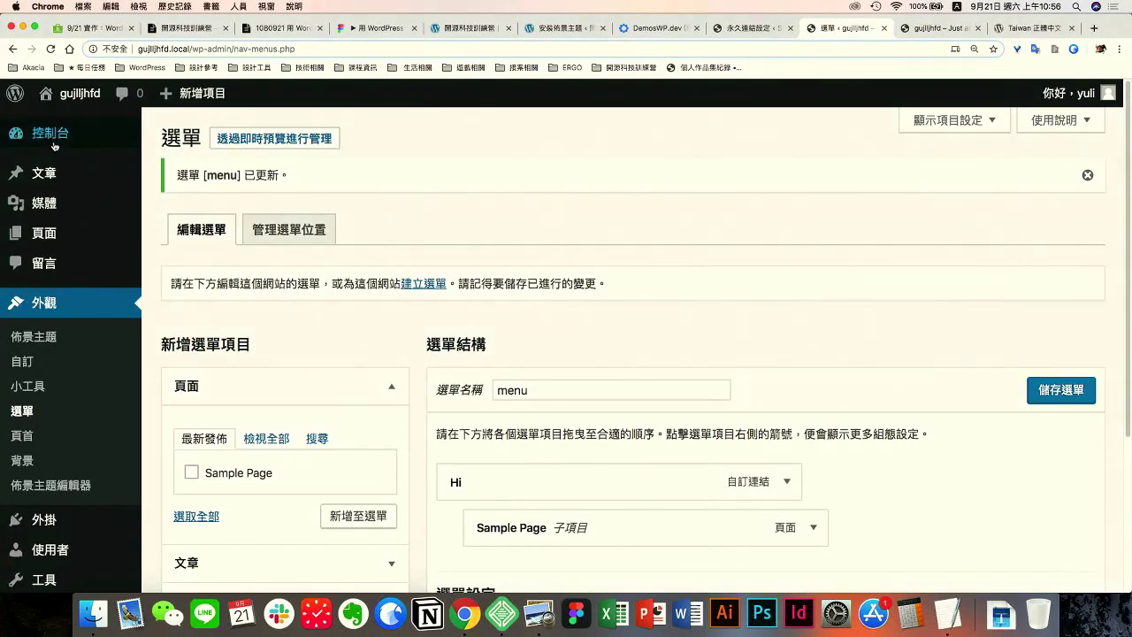
Confirm on the local Updates screen that 5.2.3-zh_TW is installed, then return to the releases page
mouse_move(53, 137)
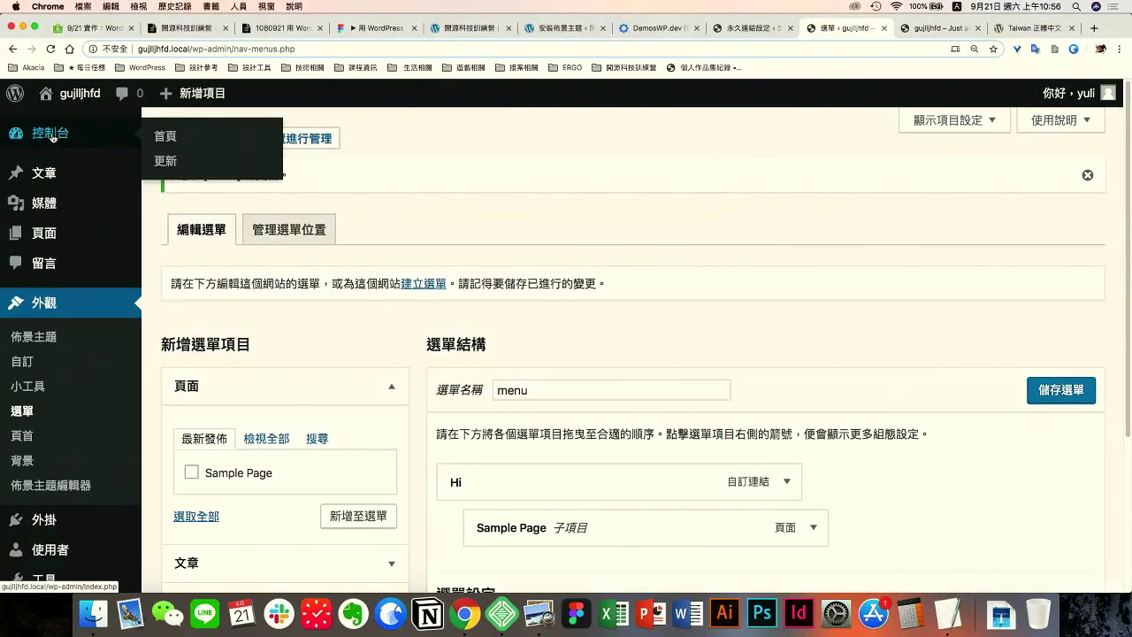
left_click(182, 168)
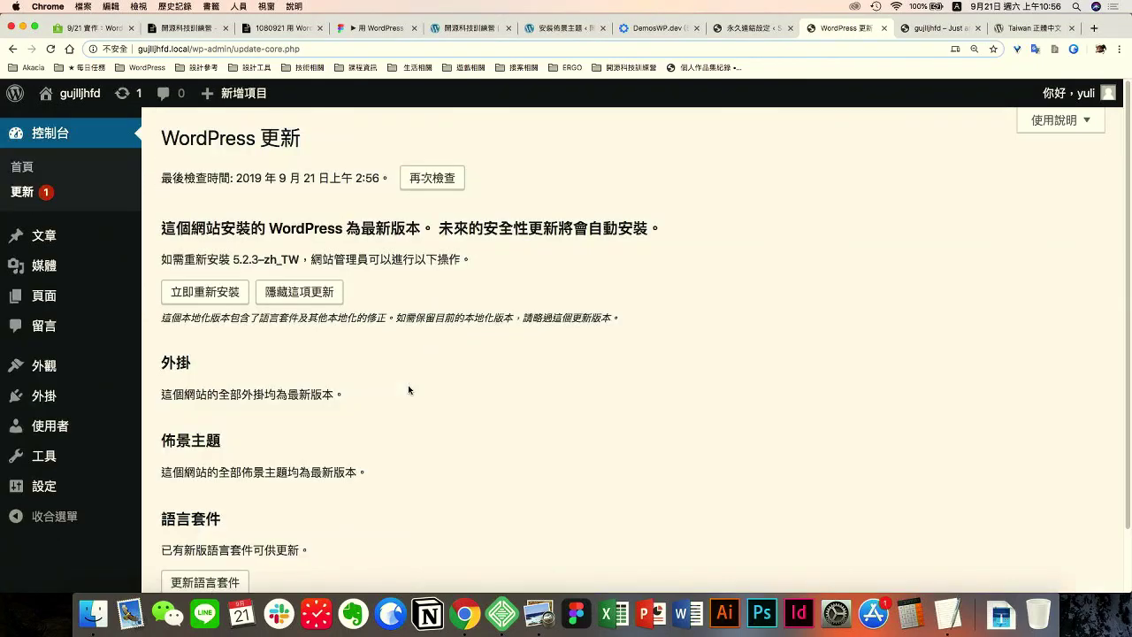
left_click_drag(233, 260, 259, 260)
left_click(259, 259)
mouse_move(259, 259)
left_mouse_down()
mouse_move(223, 260)
mouse_move(258, 259)
left_mouse_up()
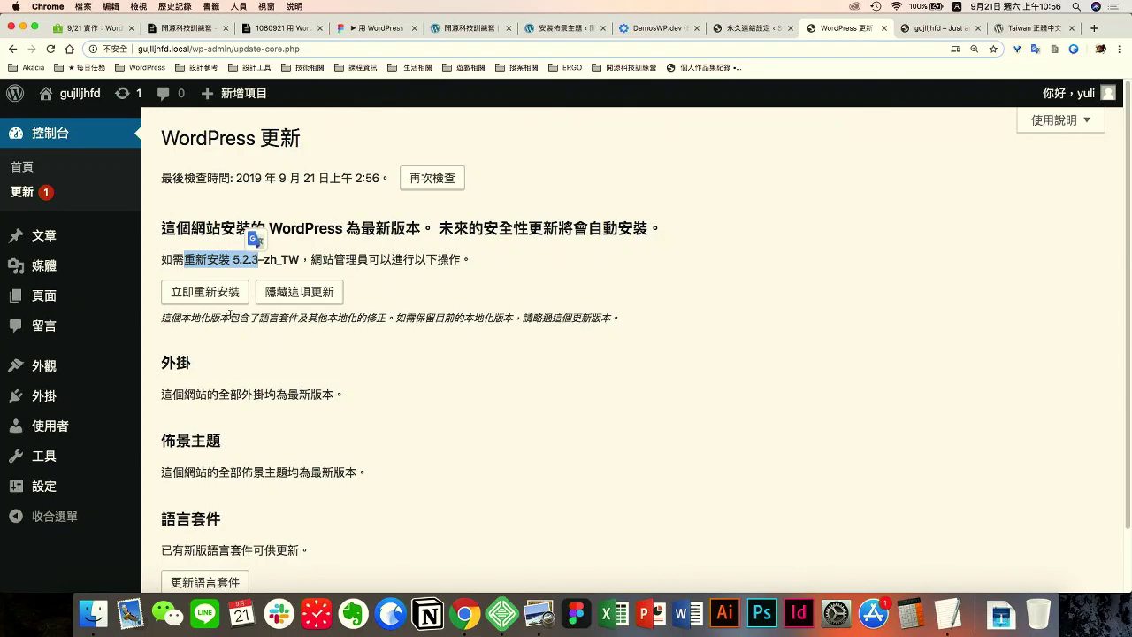
left_click(200, 320)
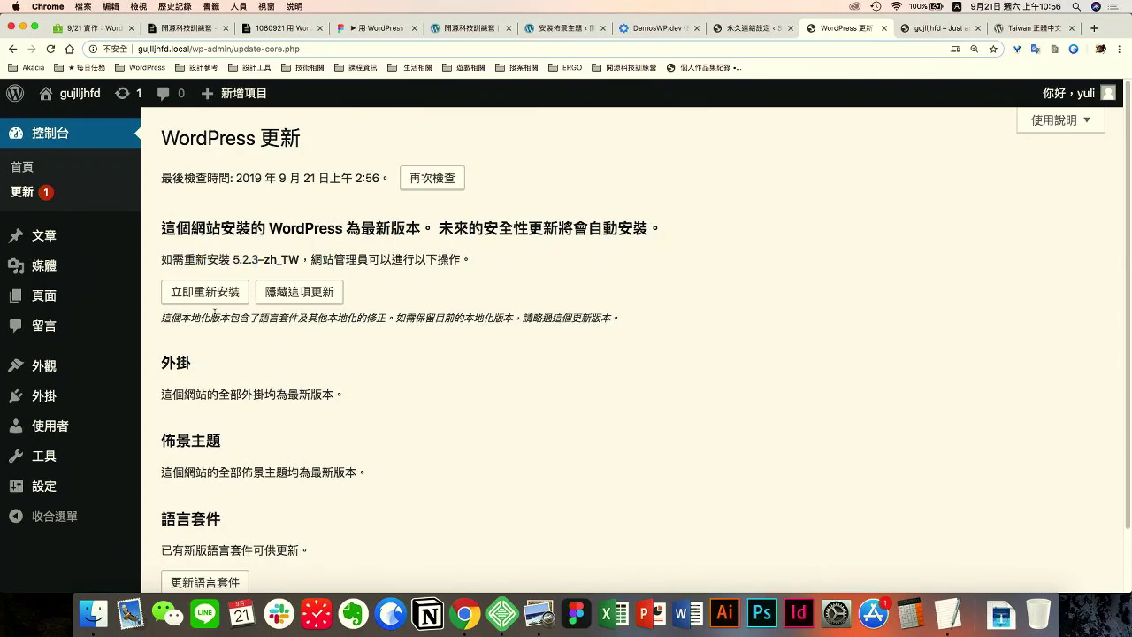
scroll(214, 312, "down", 3)
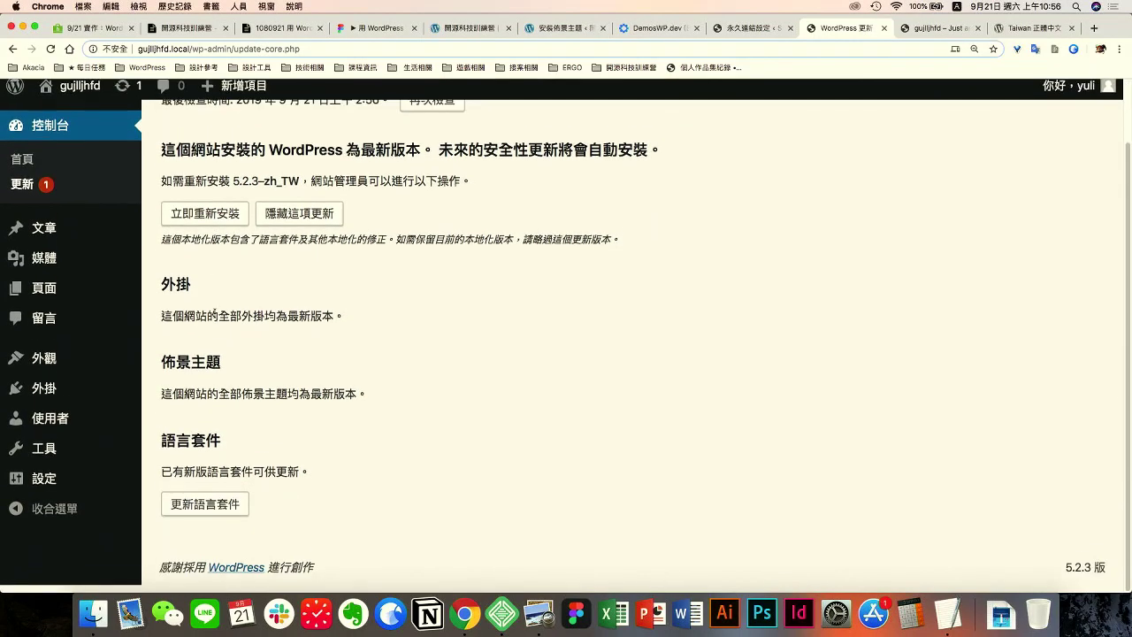
scroll(214, 313, "up", 3)
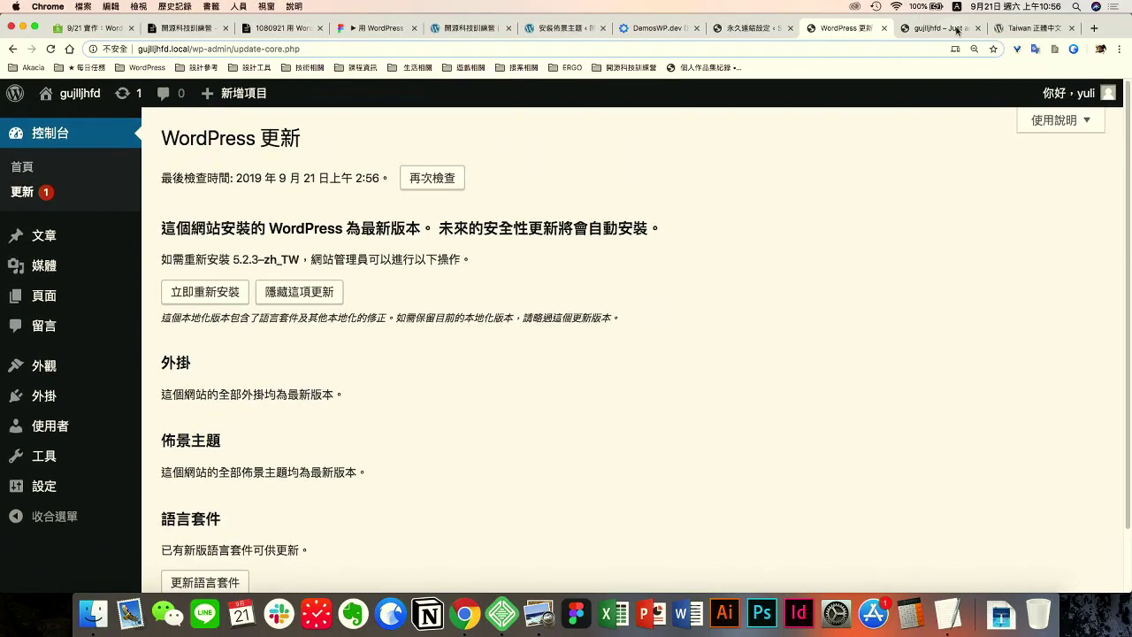
left_click(1022, 33)
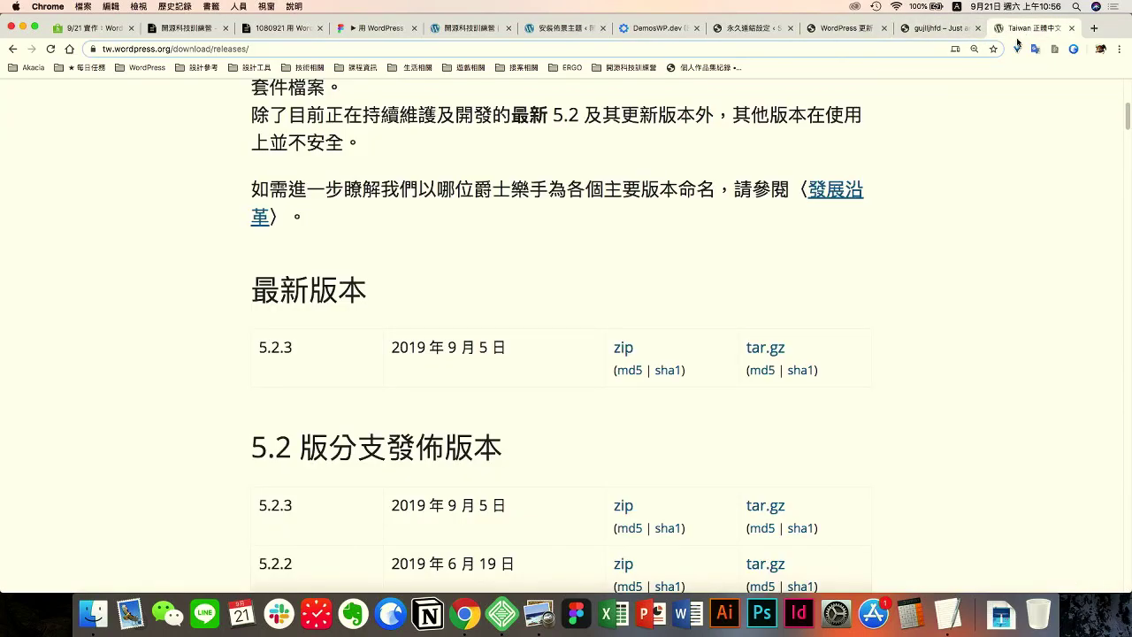
left_click(13, 49)
scroll(509, 343, "down", 10)
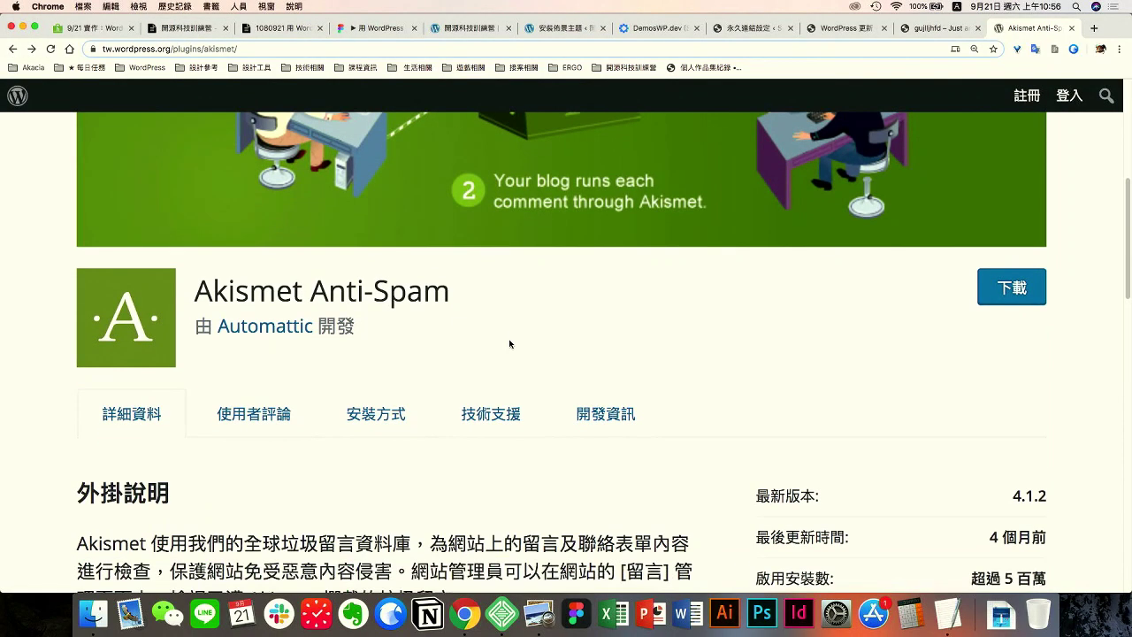
scroll(510, 343, "down", 2)
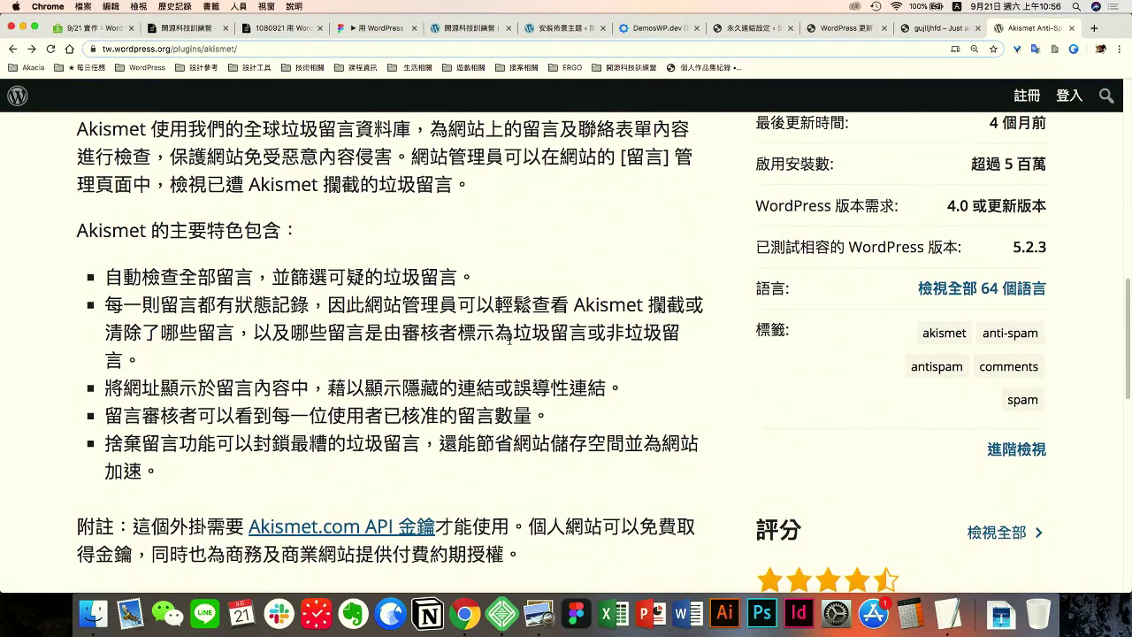
scroll(766, 254, "up", 2)
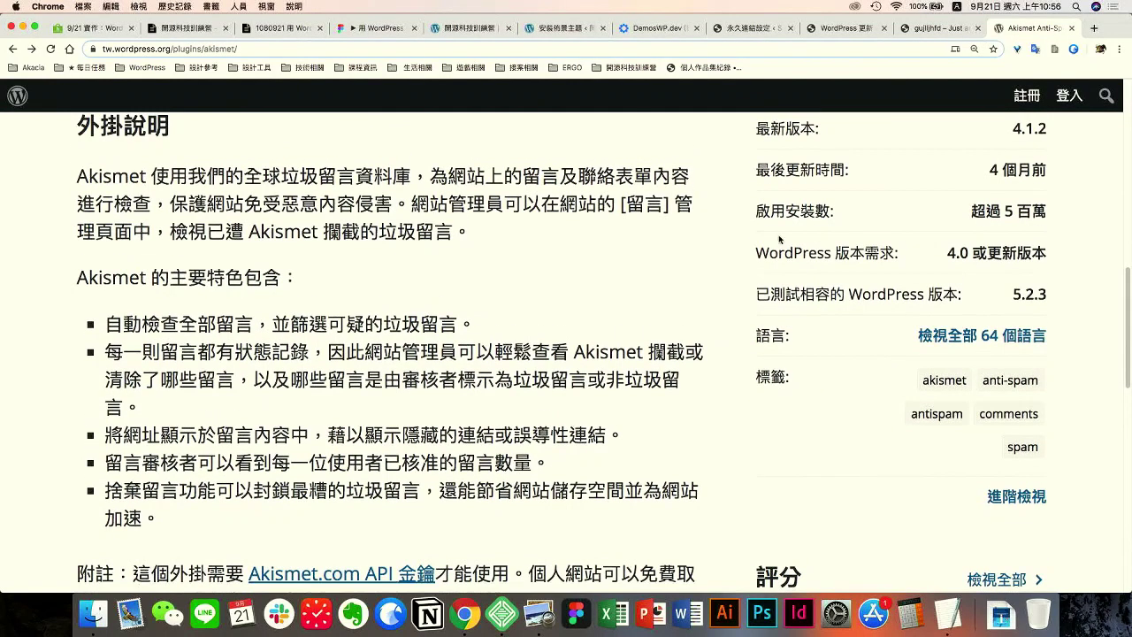
left_click_drag(758, 253, 895, 254)
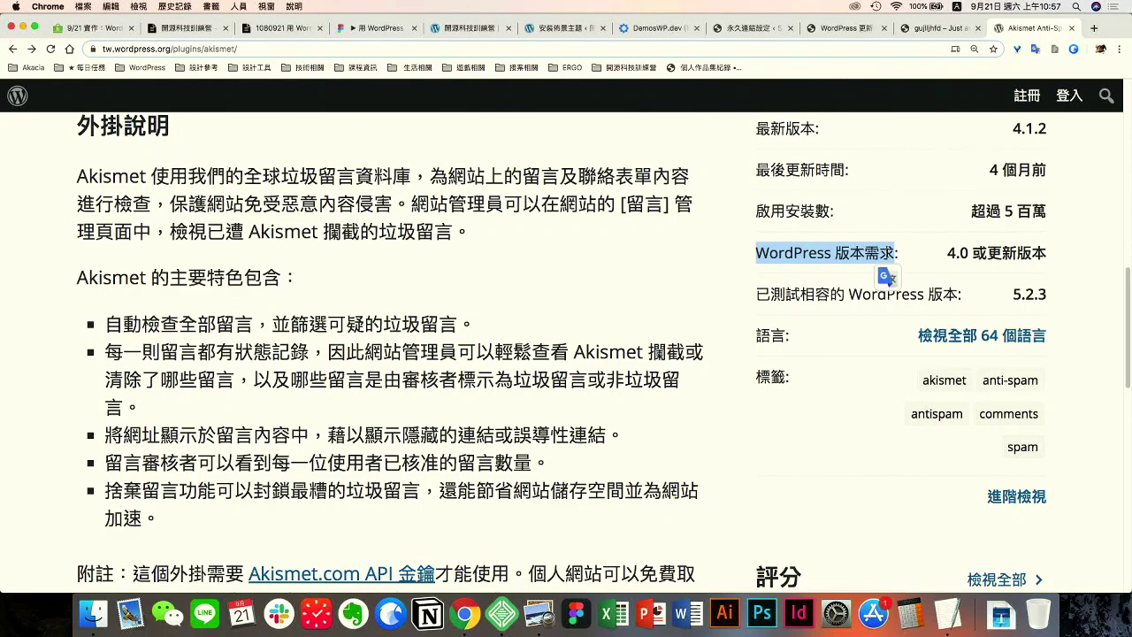
left_click(778, 304)
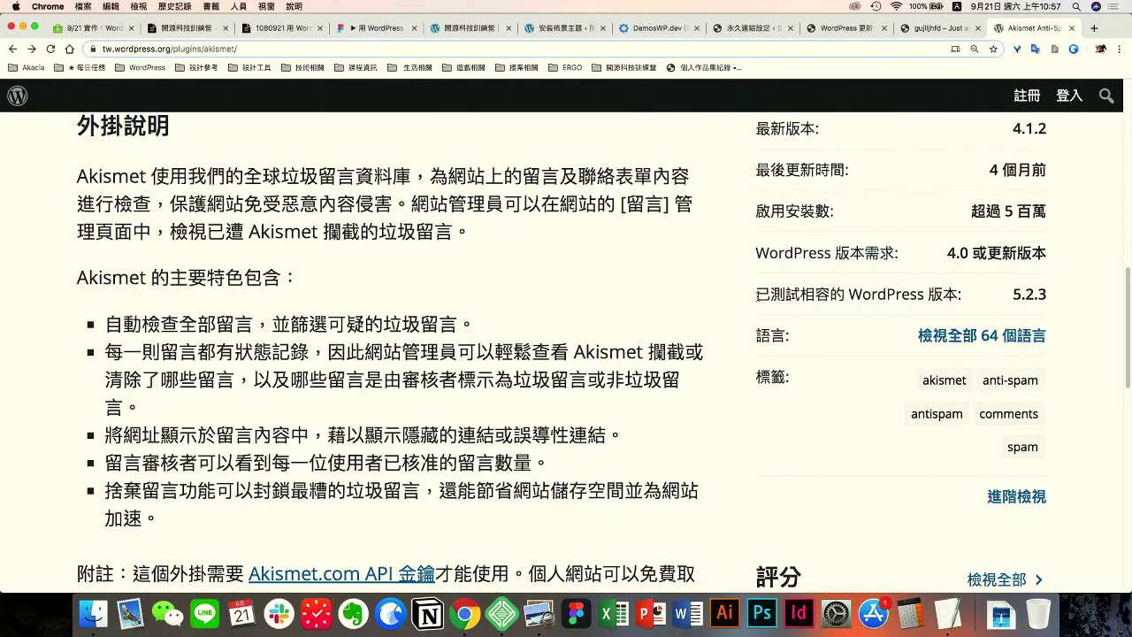
left_click_drag(756, 294, 945, 295)
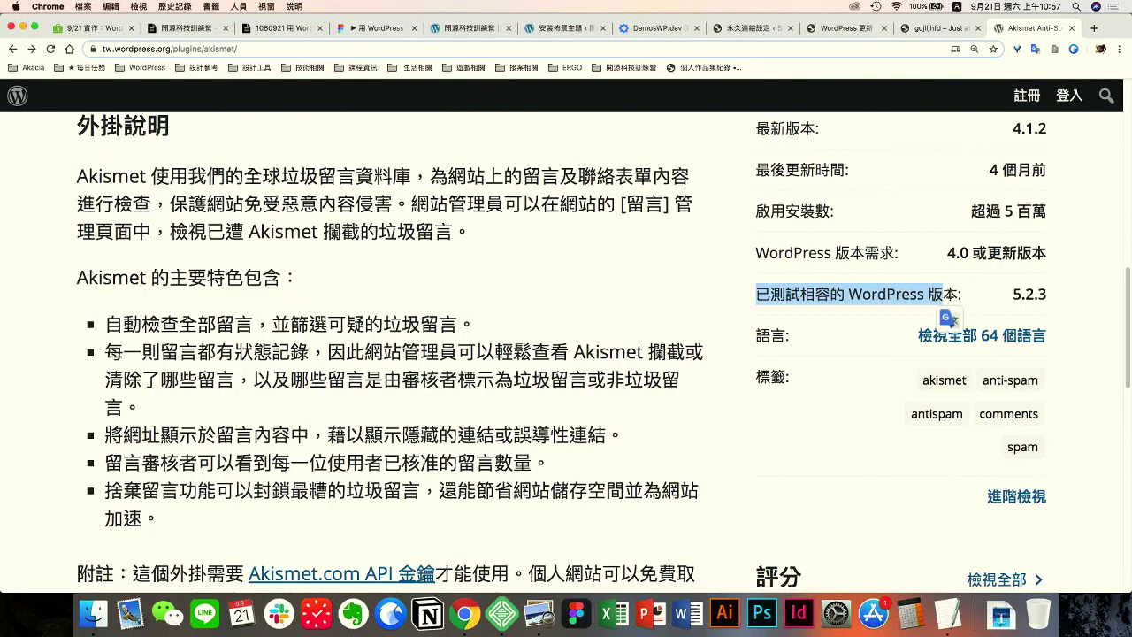
left_click(893, 292)
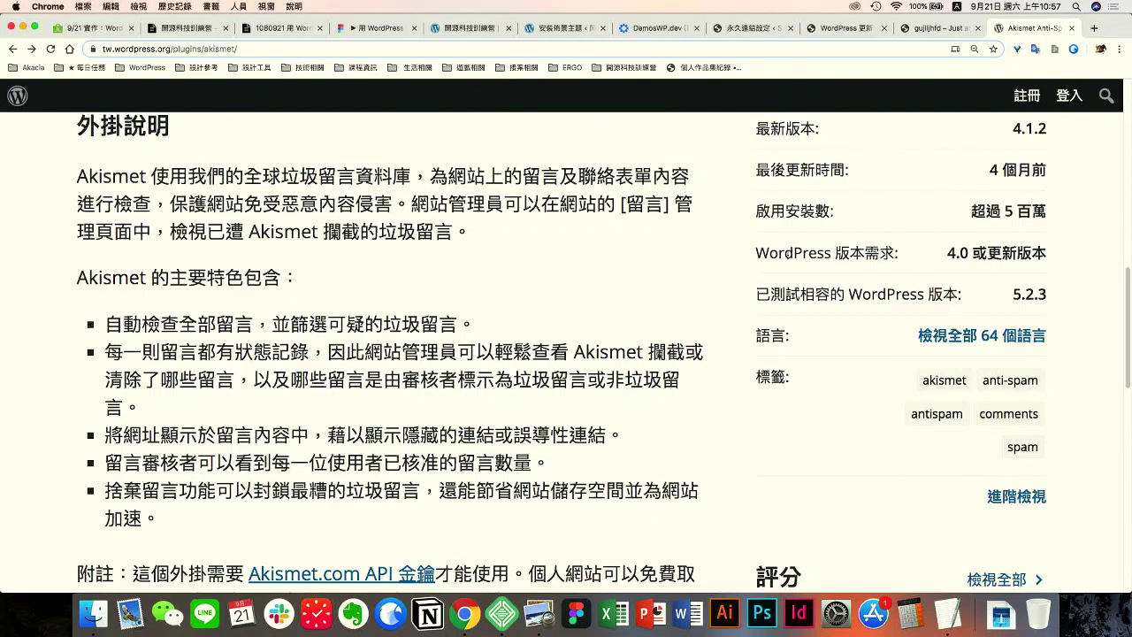
left_click_drag(784, 253, 865, 255)
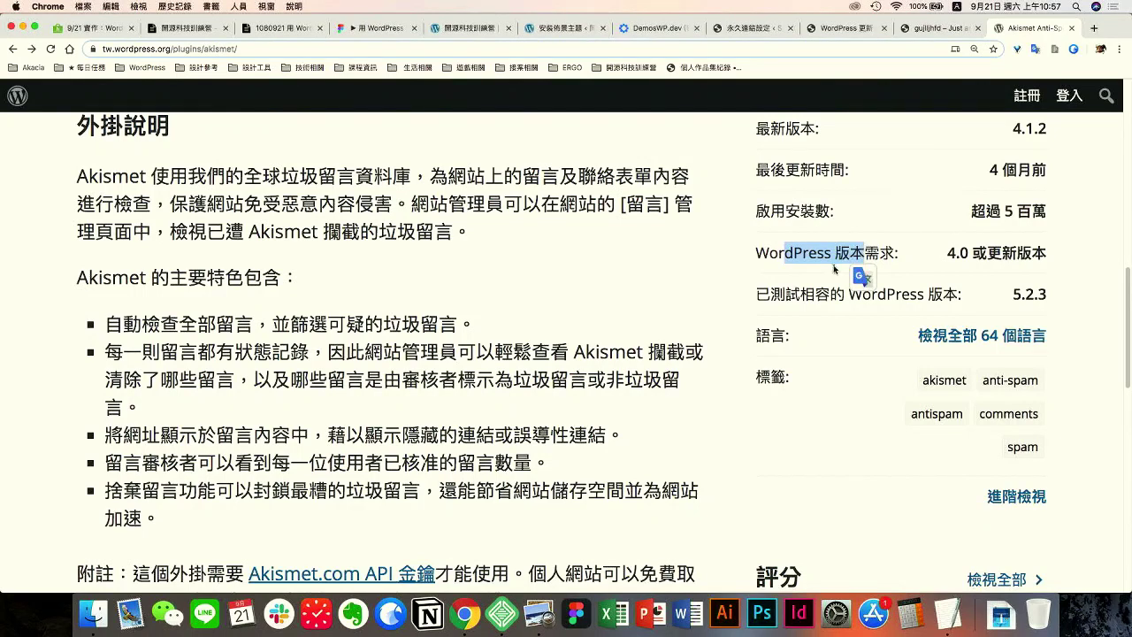
left_click_drag(786, 293, 885, 294)
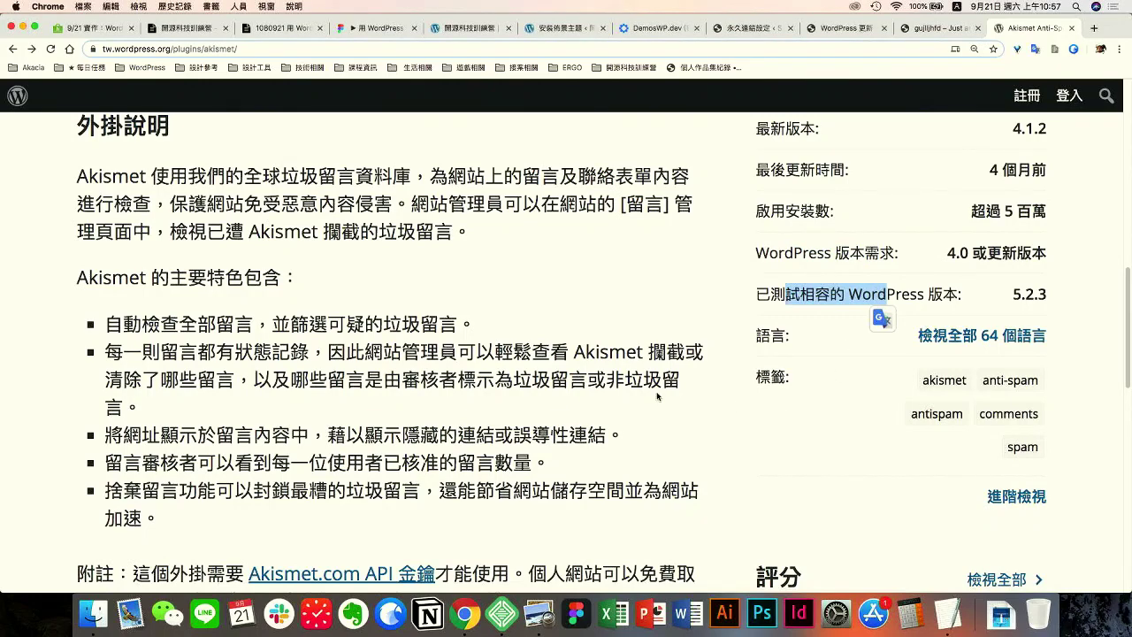
scroll(658, 397, "down", 2)
scroll(657, 391, "down", 1)
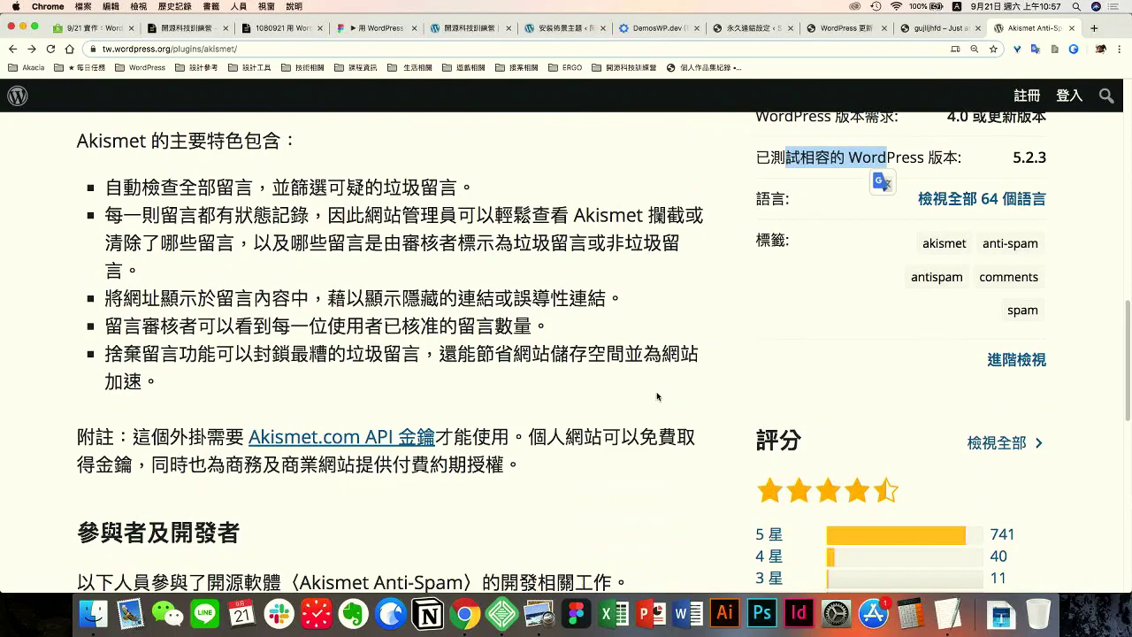
left_click(802, 257)
scroll(801, 266, "down", 1)
scroll(885, 327, "up", 3)
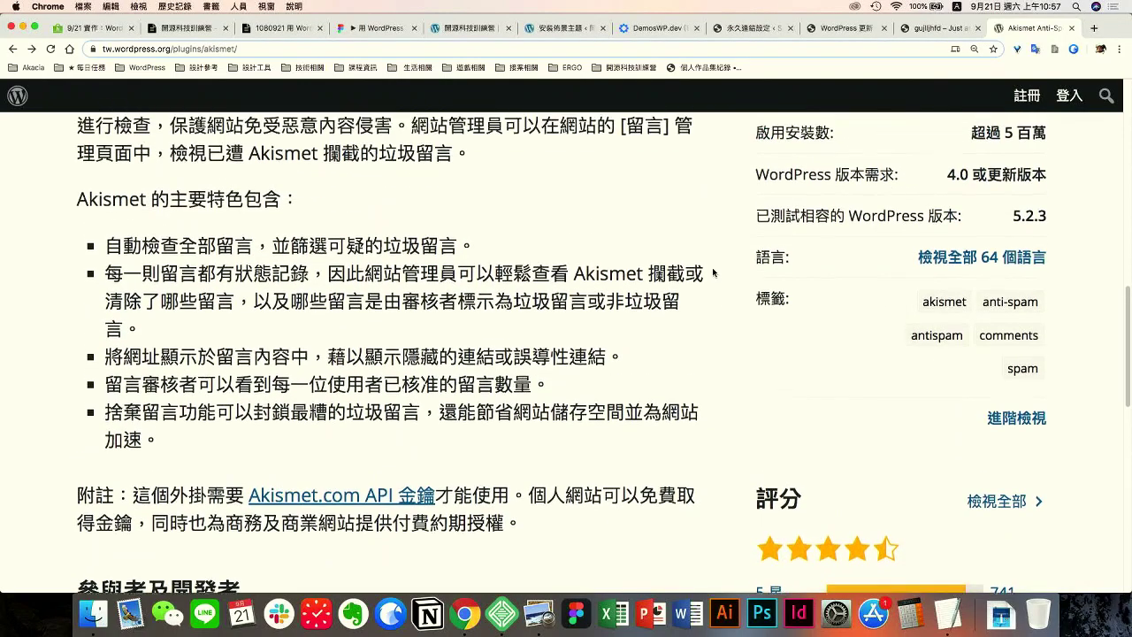
scroll(651, 292, "down", 15)
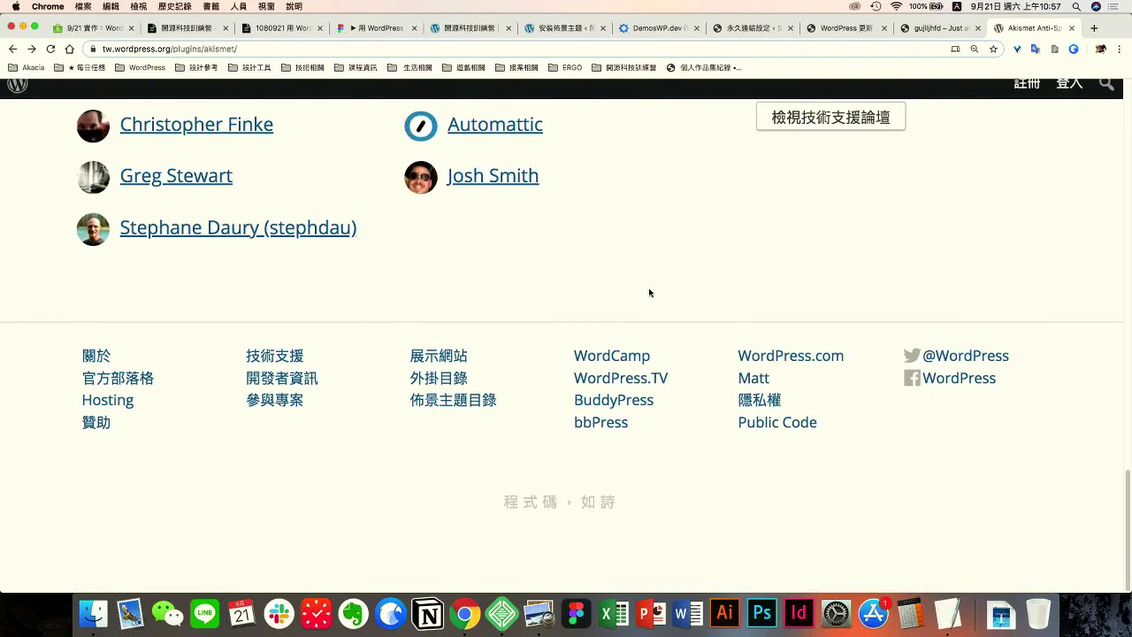
scroll(650, 293, "up", 15)
scroll(650, 293, "up", 15)
Search the Taiwan plugin directory for 'contact'
left_click(860, 271)
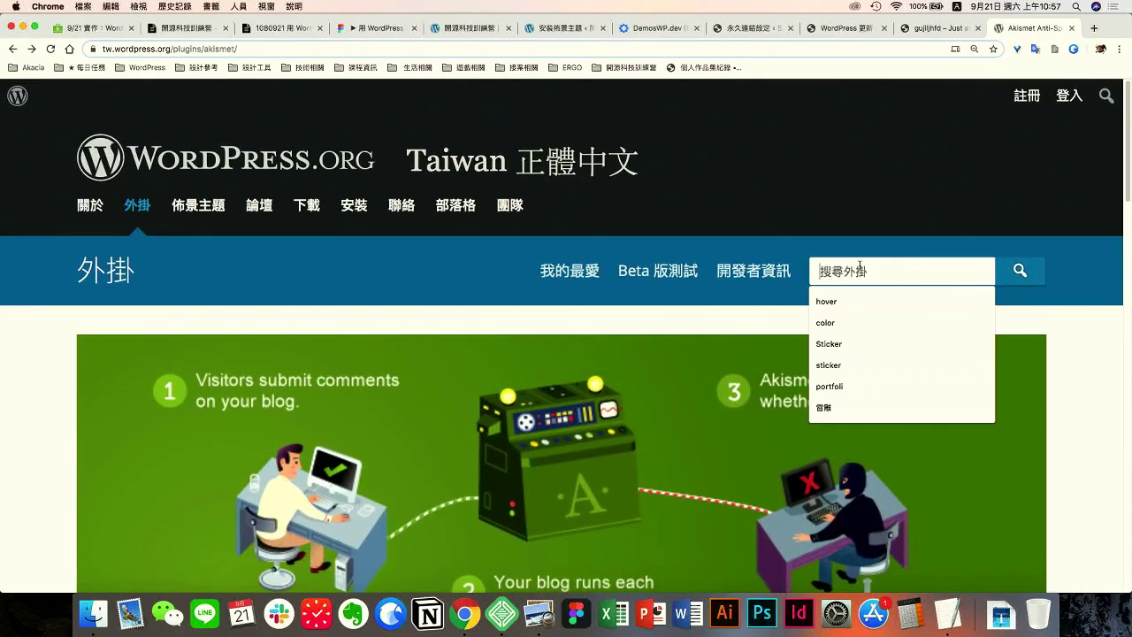
type("con")
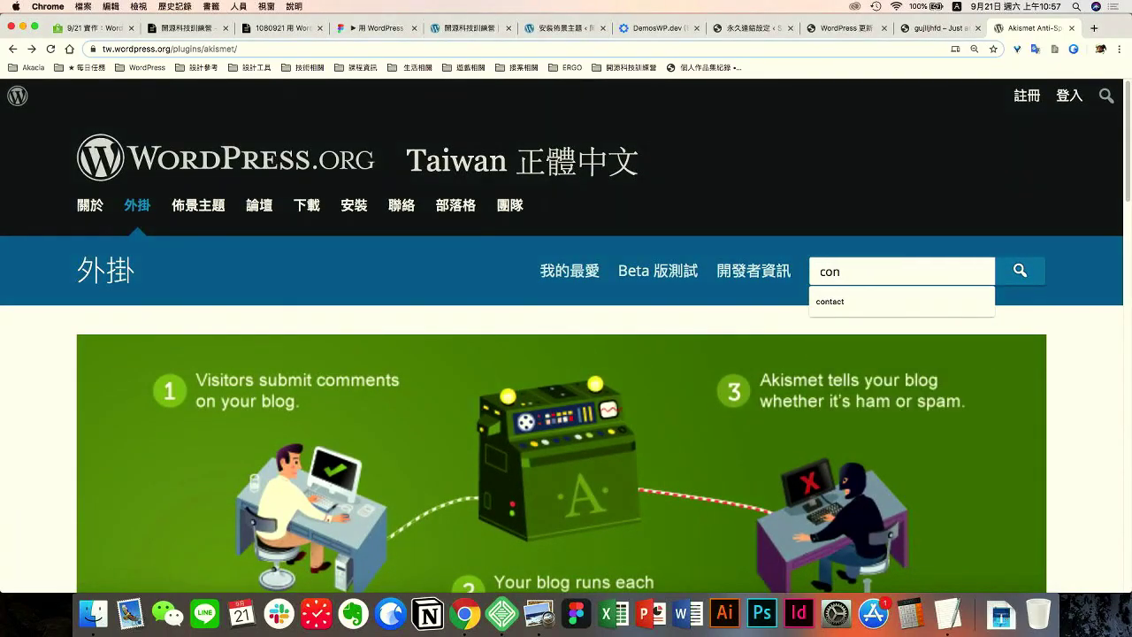
type("tact")
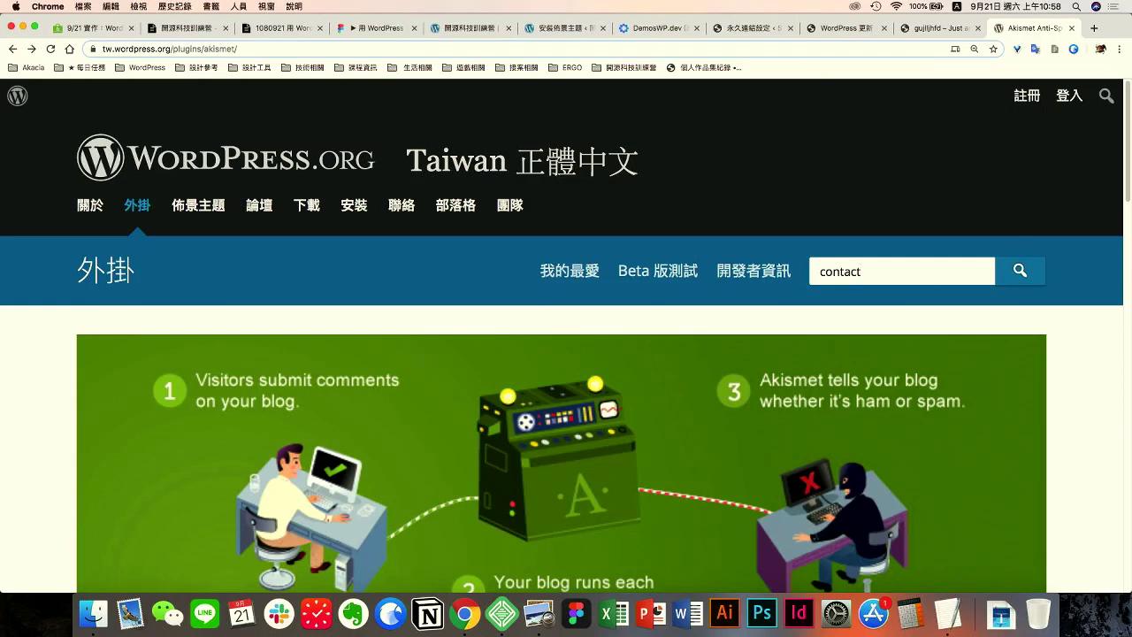
key("Return")
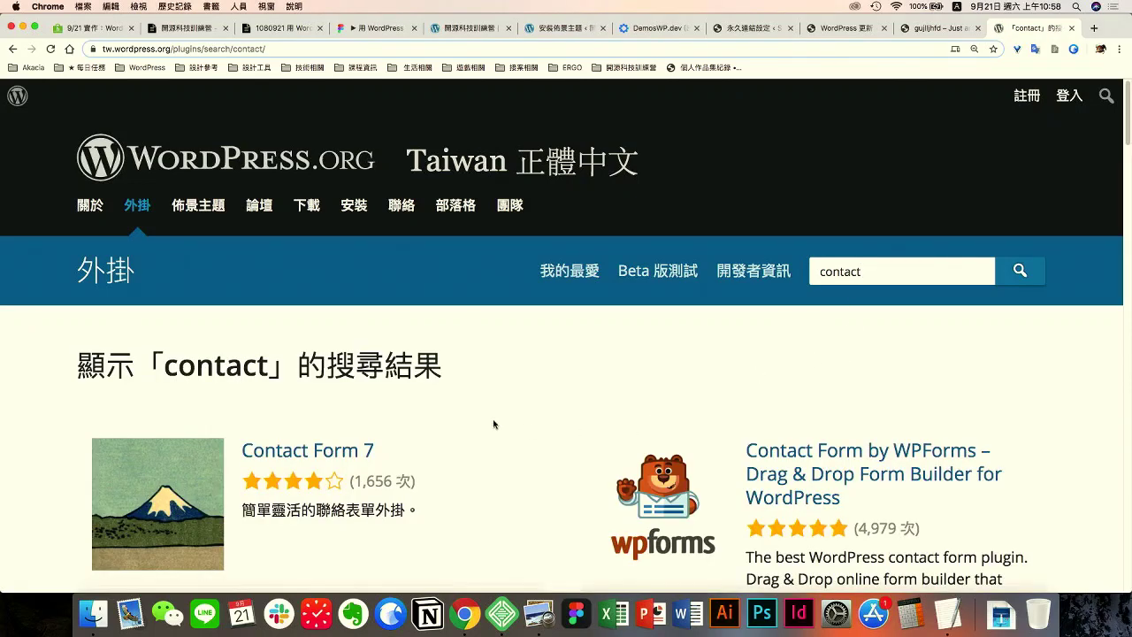
Open Contact Form 7 from the results and review its active installs, tags and ratings
scroll(508, 457, "down", 5)
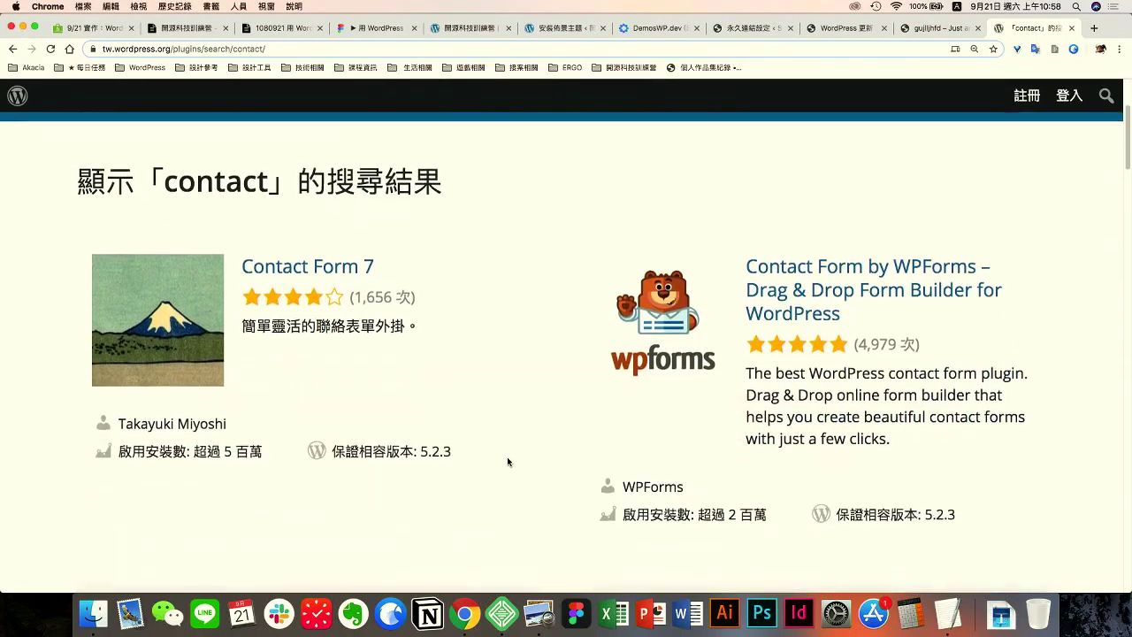
scroll(507, 456, "down", 5)
scroll(507, 456, "up", 15)
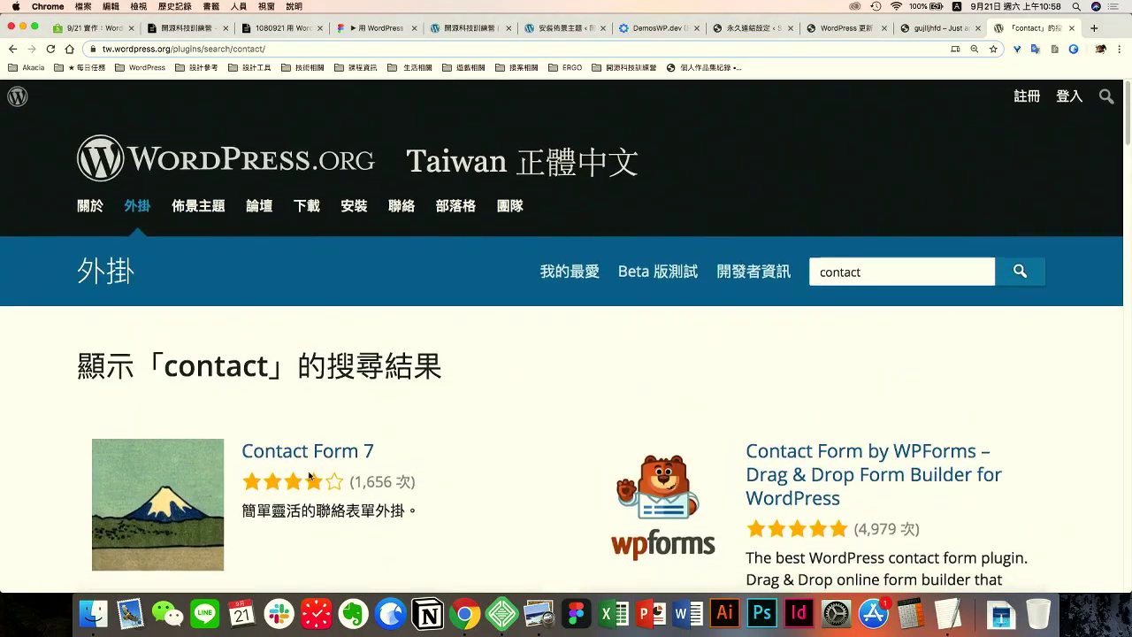
left_click(301, 453)
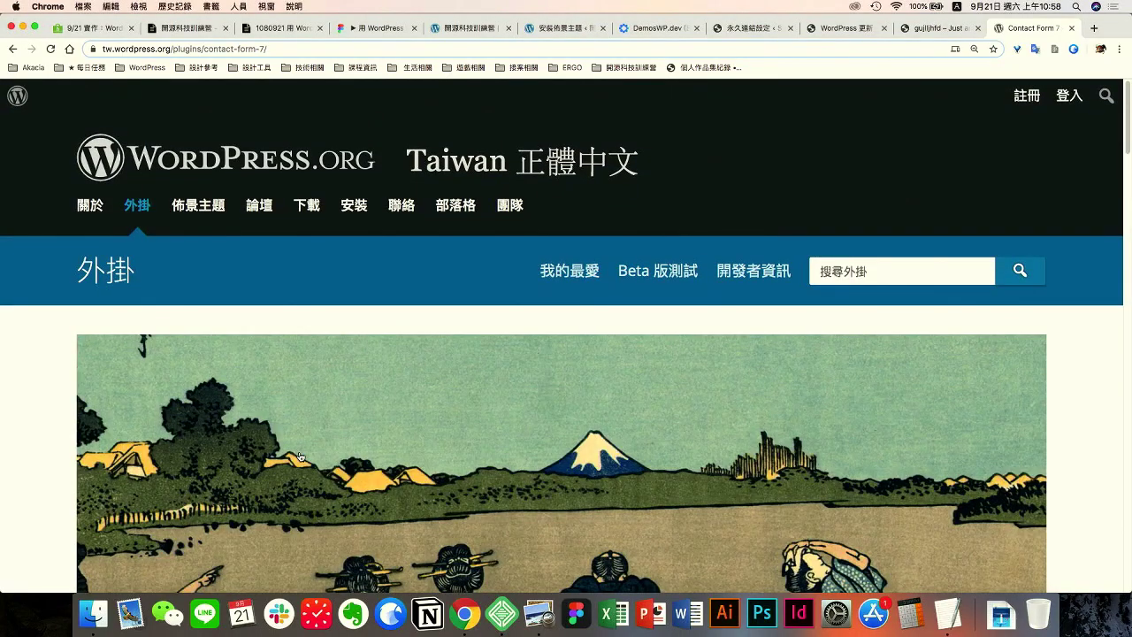
scroll(367, 447, "left", 3)
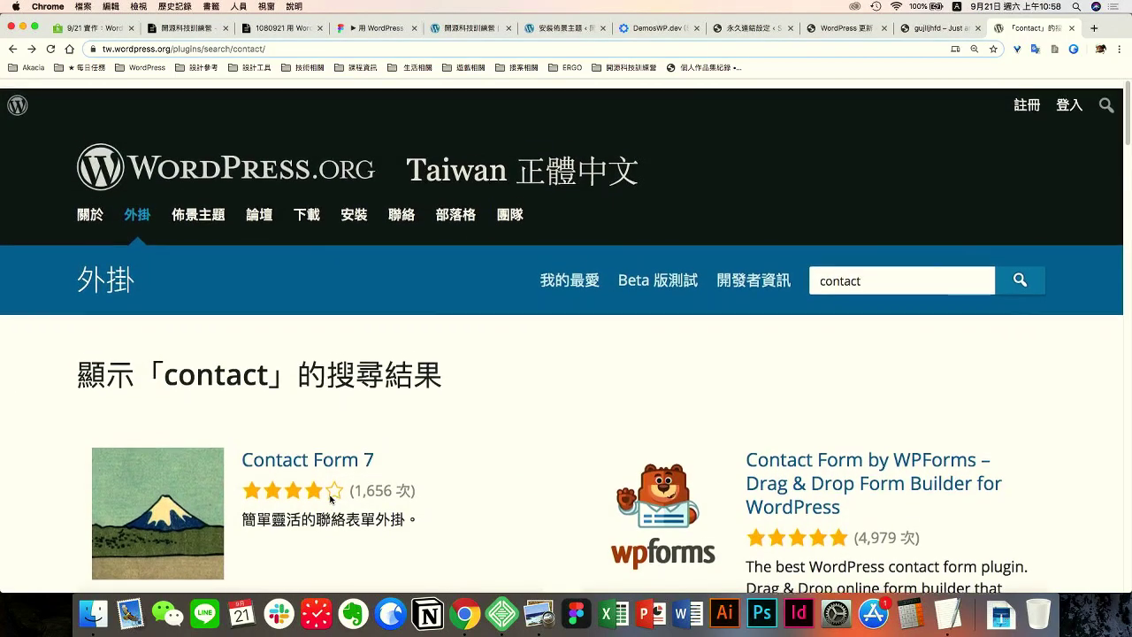
scroll(329, 499, "down", 3)
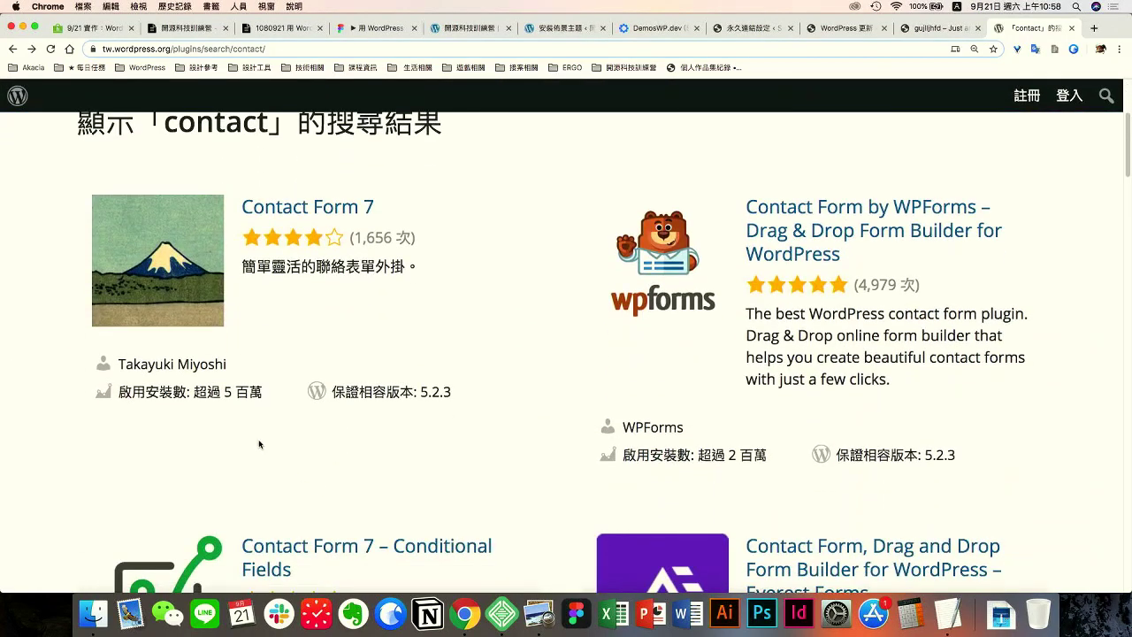
left_click_drag(205, 392, 267, 395)
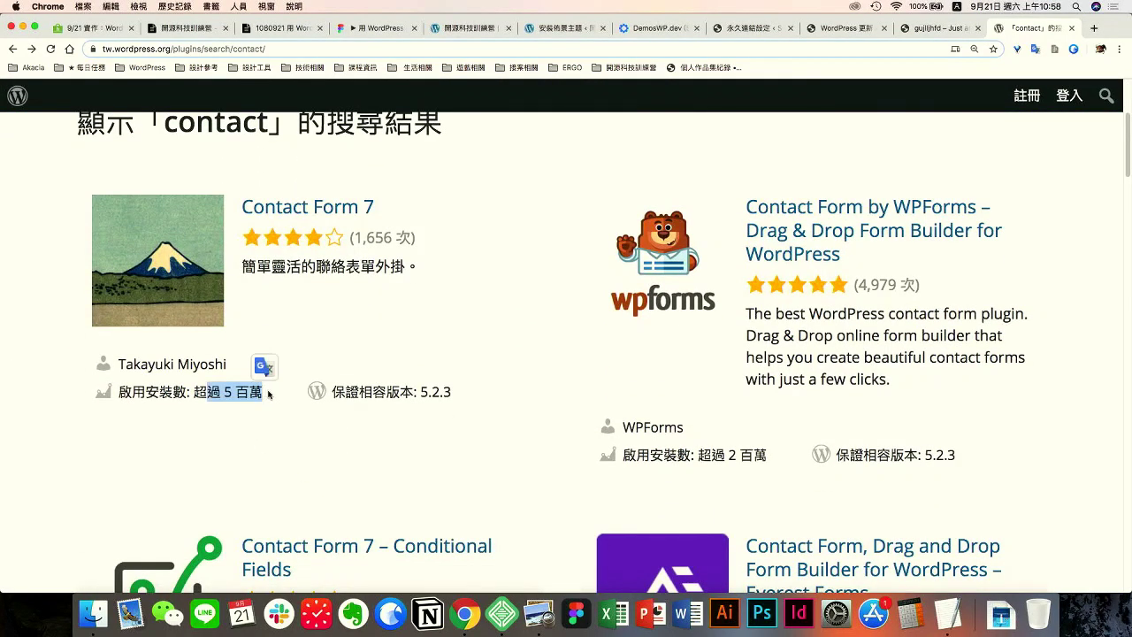
left_click(354, 208)
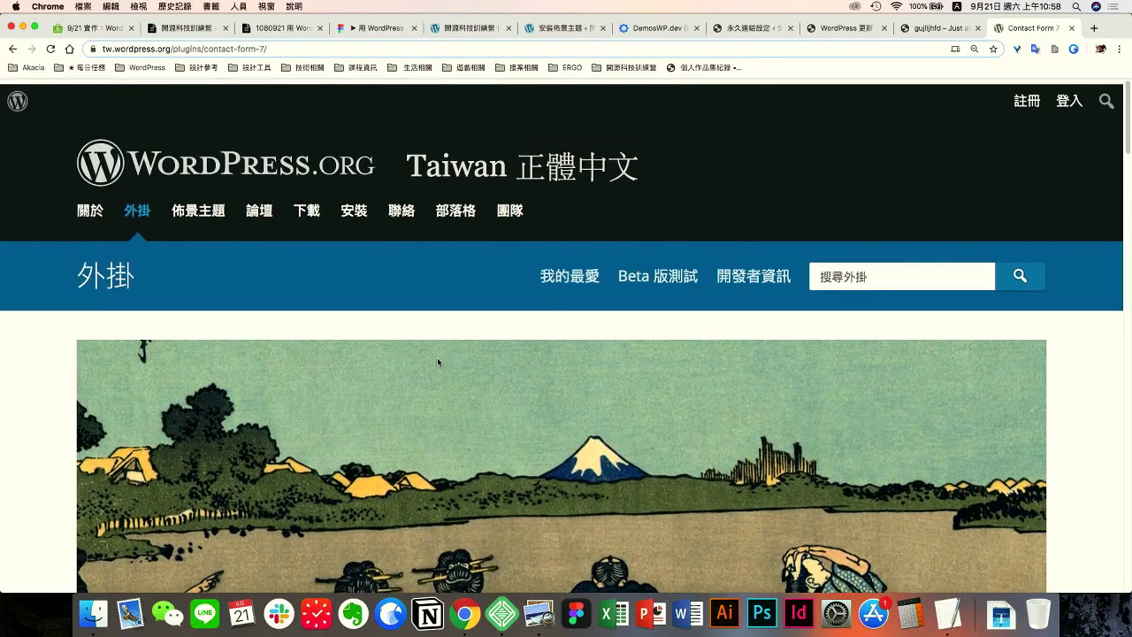
scroll(437, 361, "down", 10)
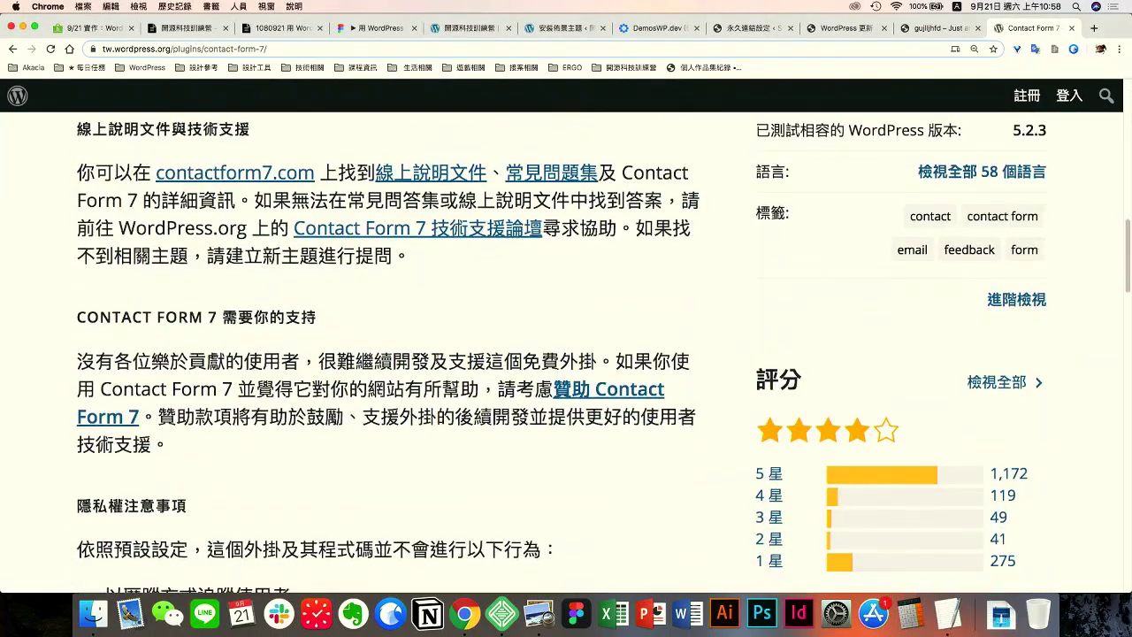
scroll(437, 362, "up", 2)
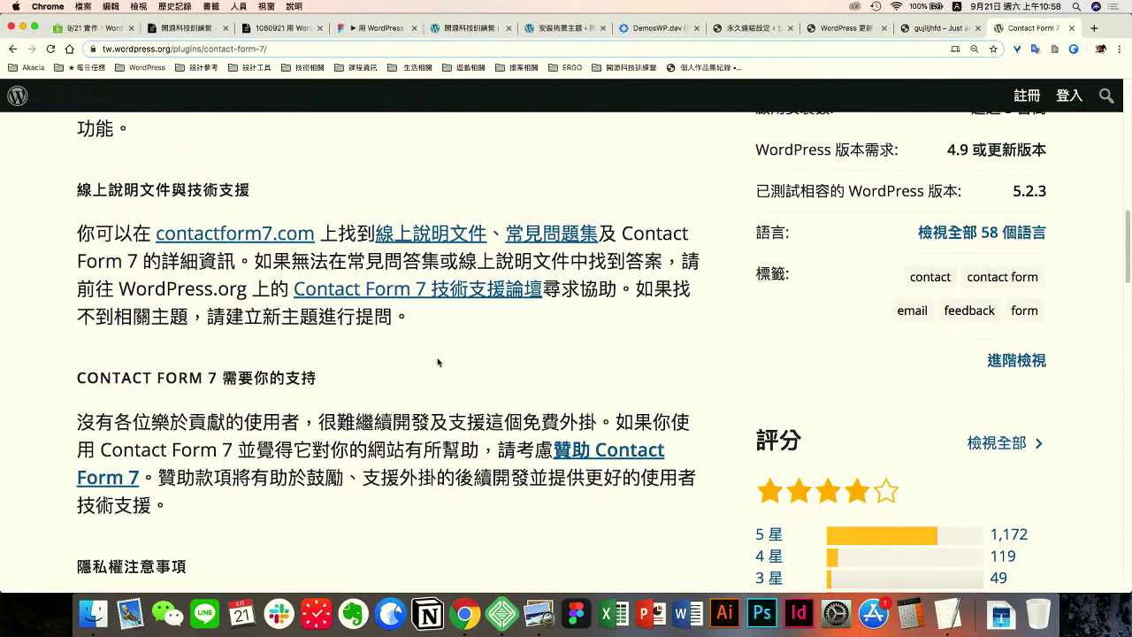
left_click(930, 279)
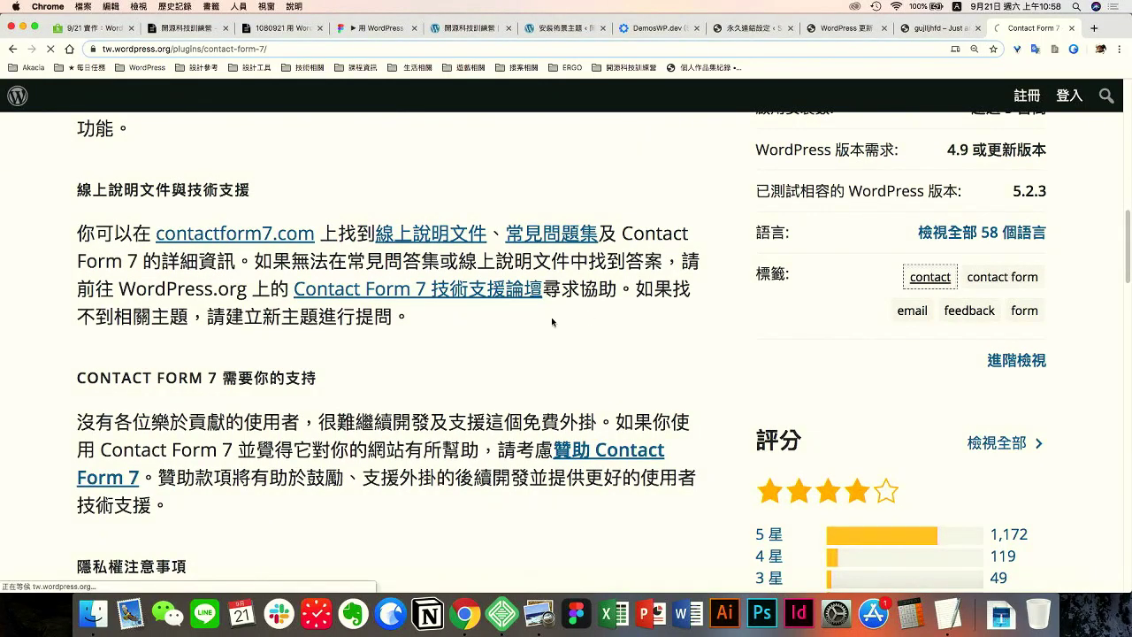
scroll(472, 493, "down", 10)
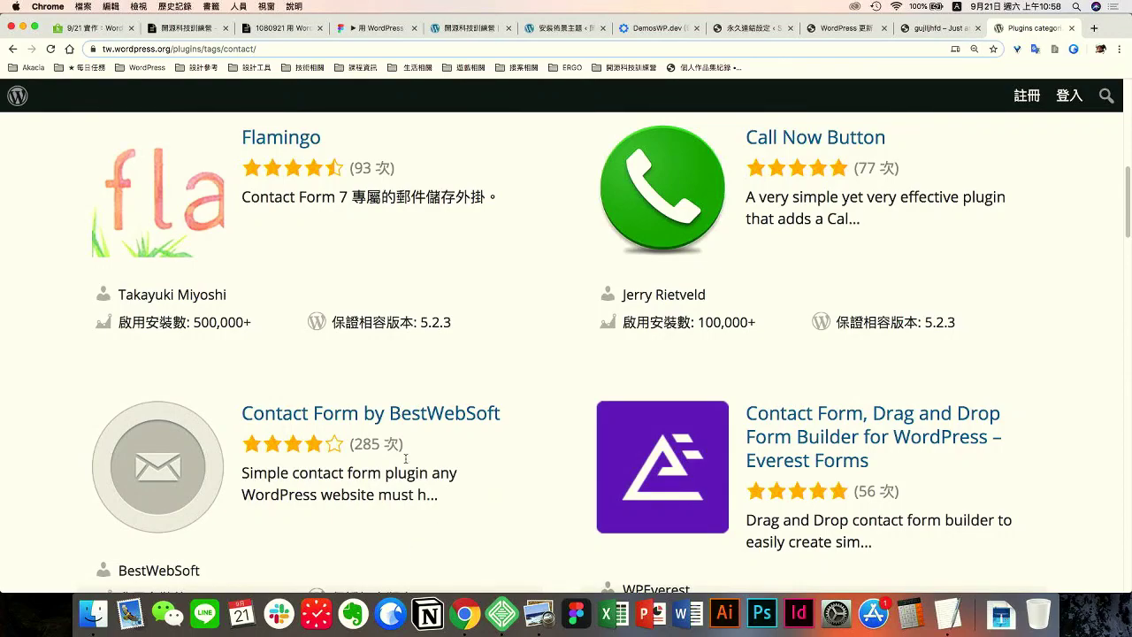
scroll(406, 458, "down", 3)
scroll(406, 458, "up", 10)
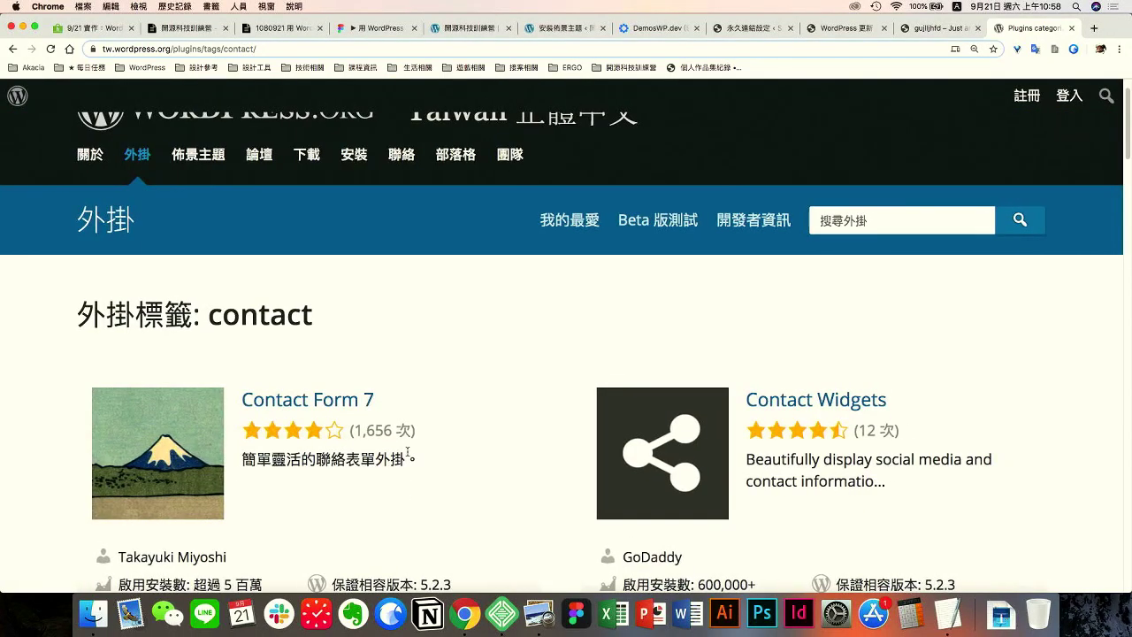
left_click(12, 48)
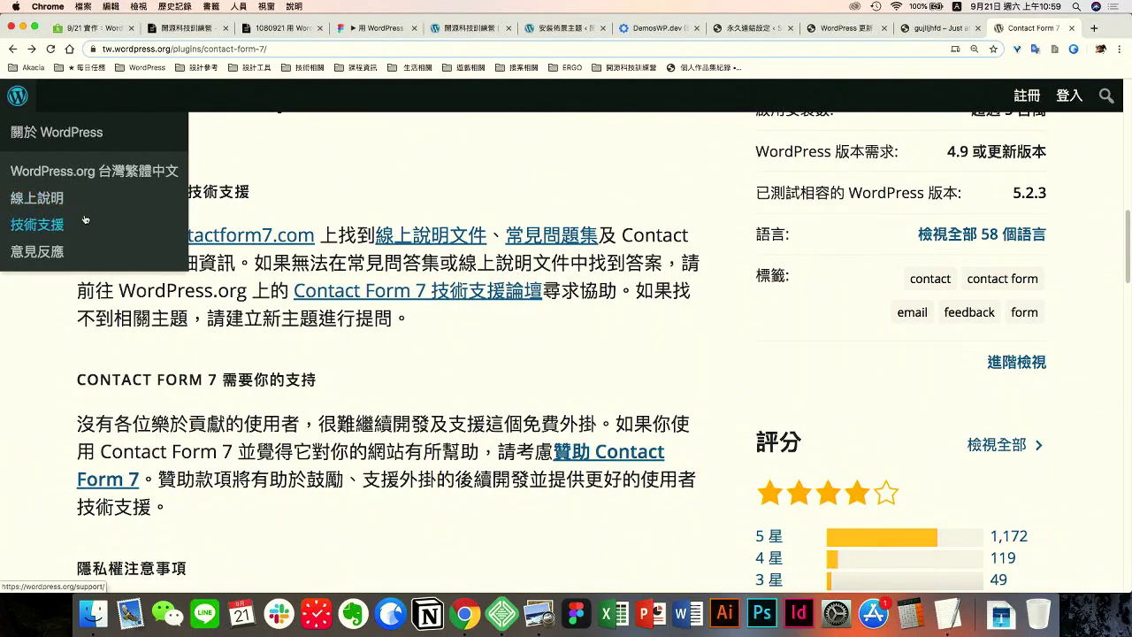
Copy the tw.wordpress.org/plugins/contact-form-7/ address from the browser's address bar
scroll(53, 132, "down", 3)
scroll(239, 174, "up", 15)
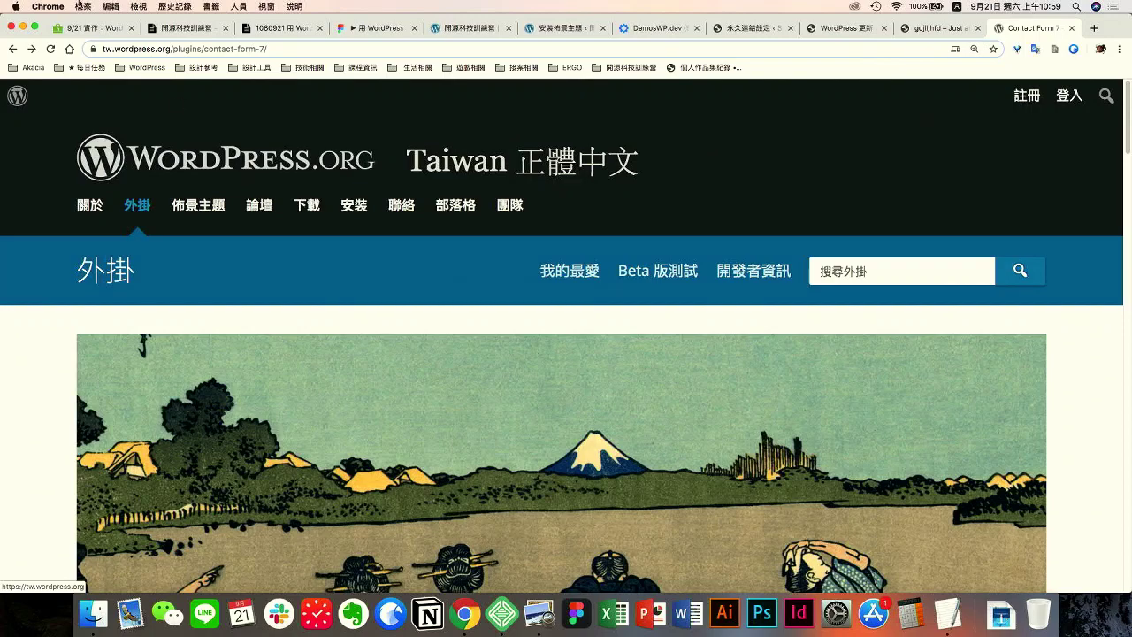
left_click(113, 49)
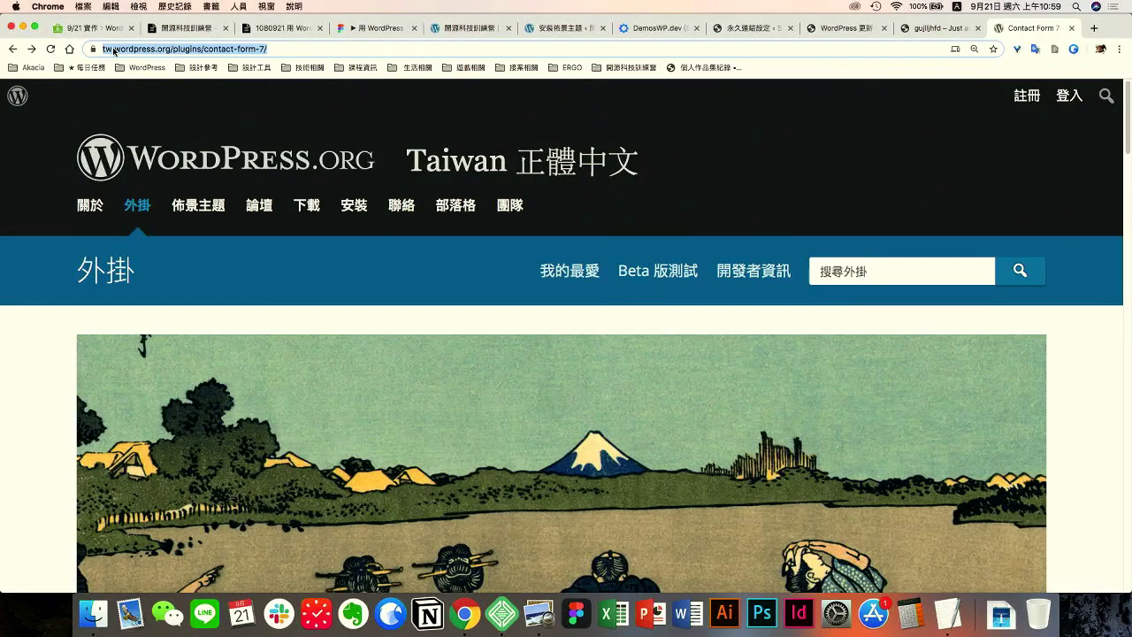
left_click(111, 49)
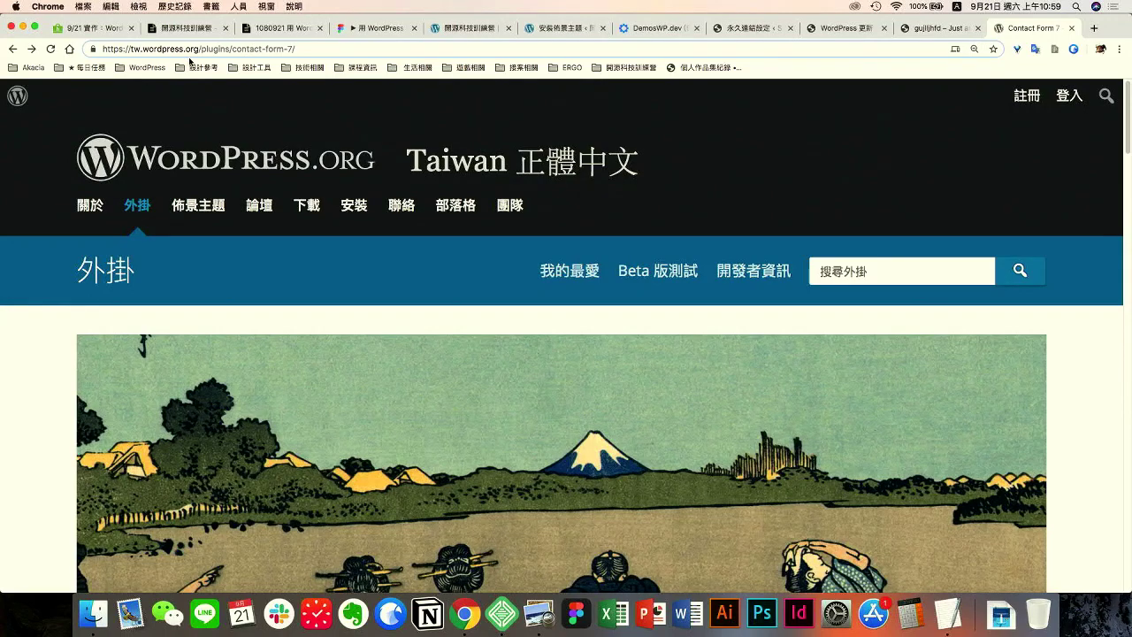
key("super+l")
key("super+c")
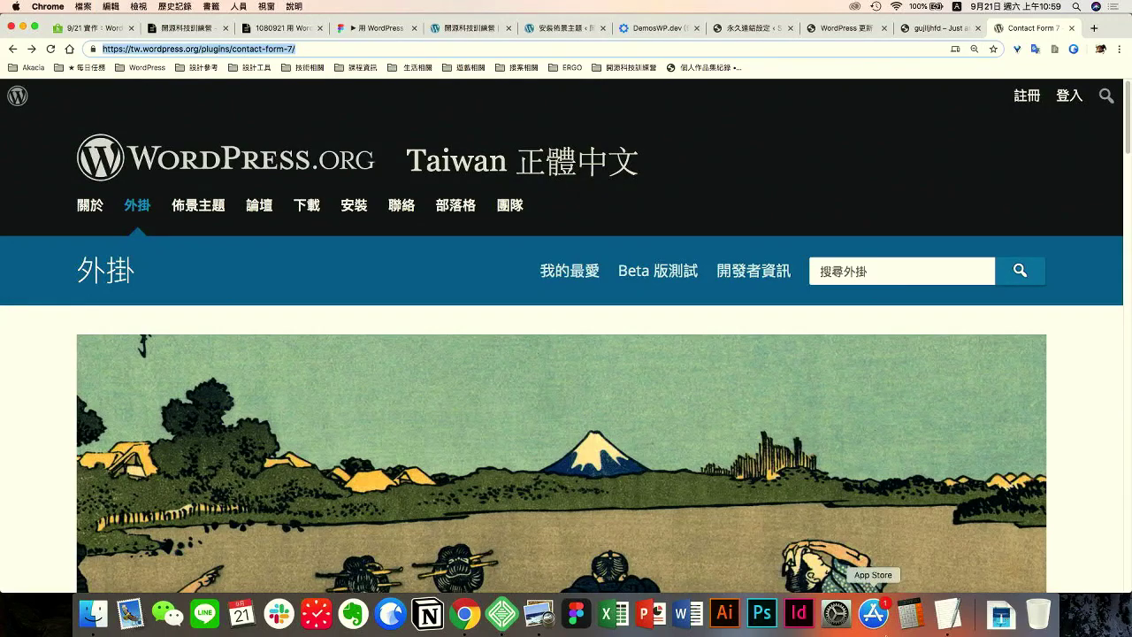
Paste the copied address over the old link in the TextEdit note and enlarge it to 144 pt
left_click(948, 613)
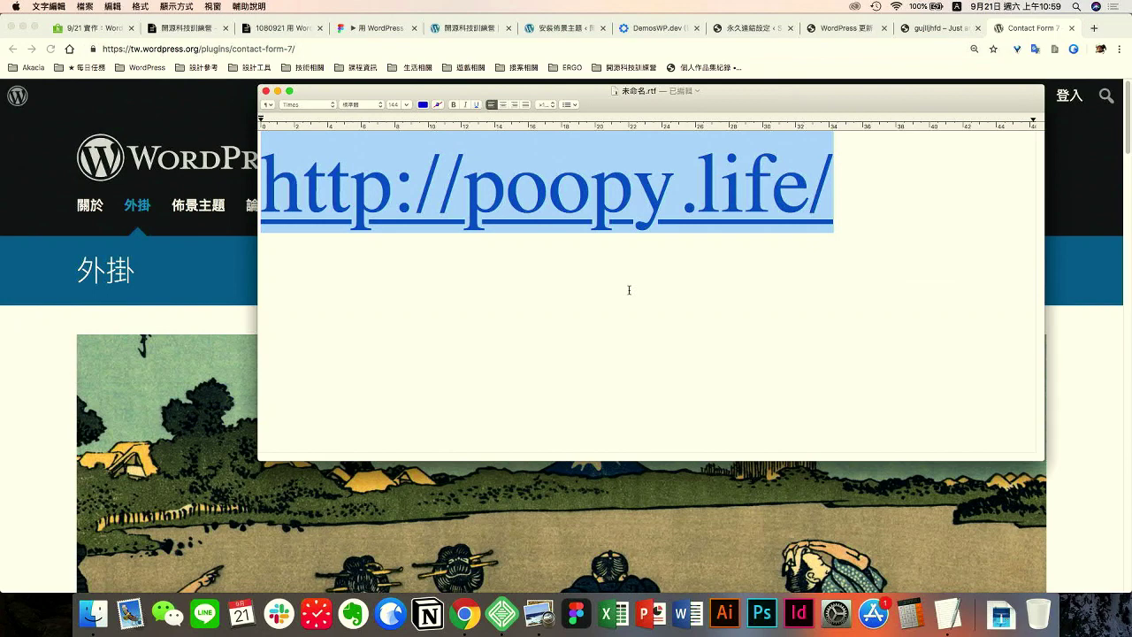
key("super+v")
key("super+a")
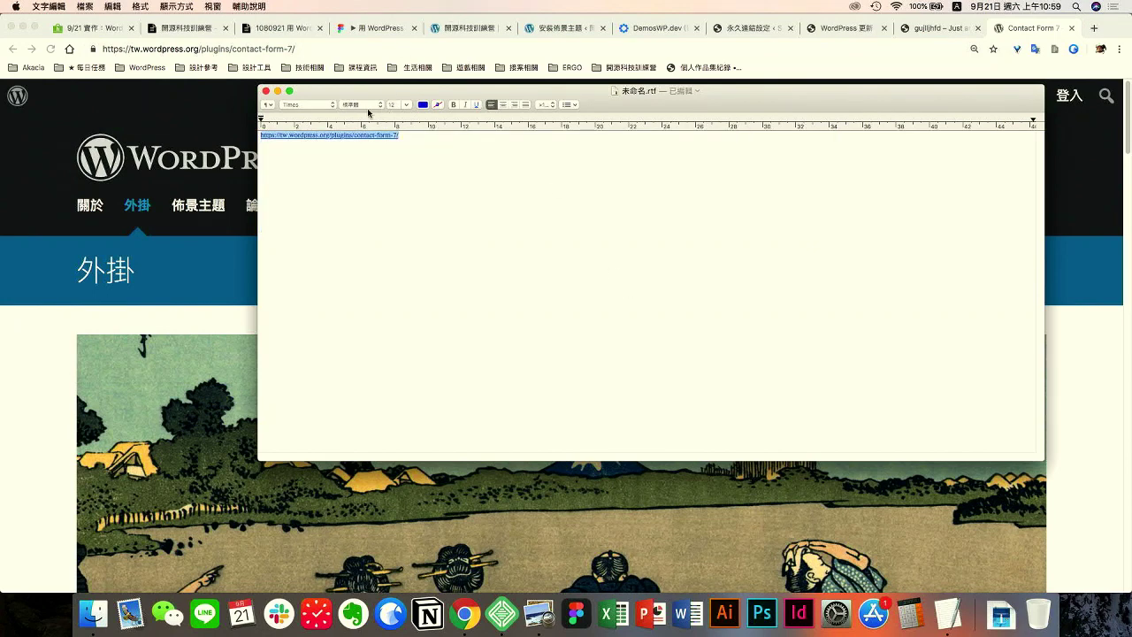
double_click(391, 104)
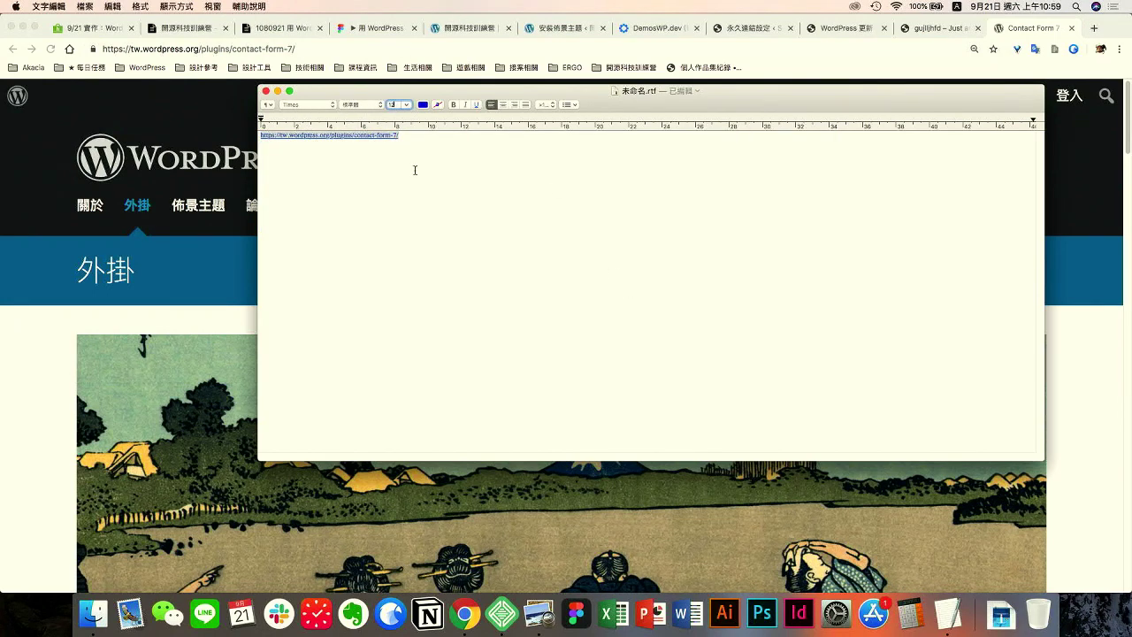
left_click(407, 104)
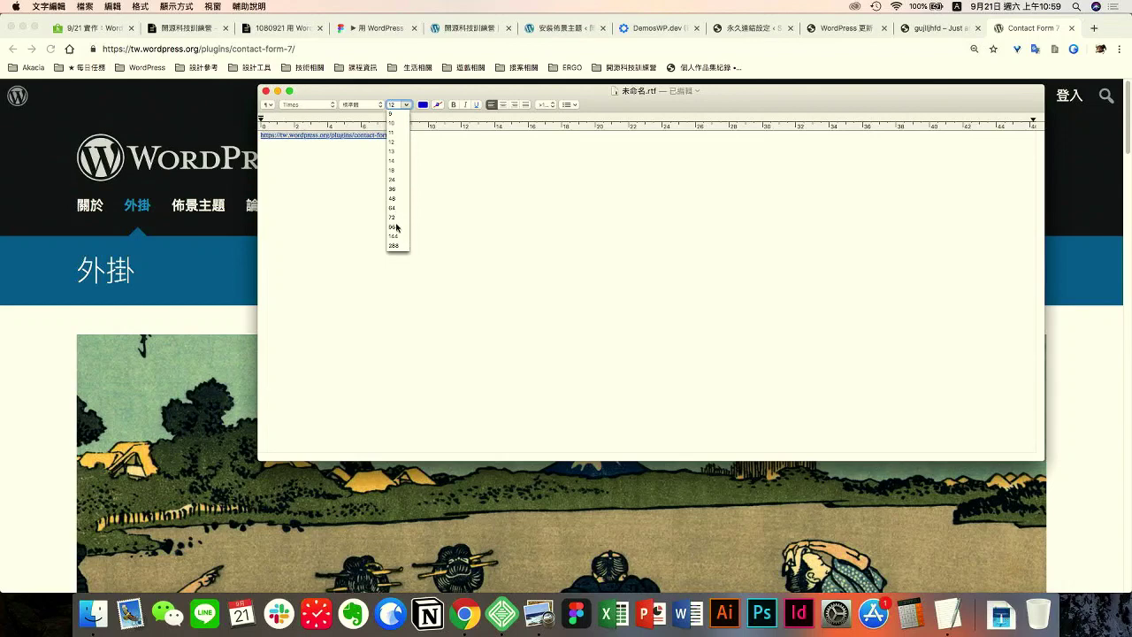
left_click(394, 236)
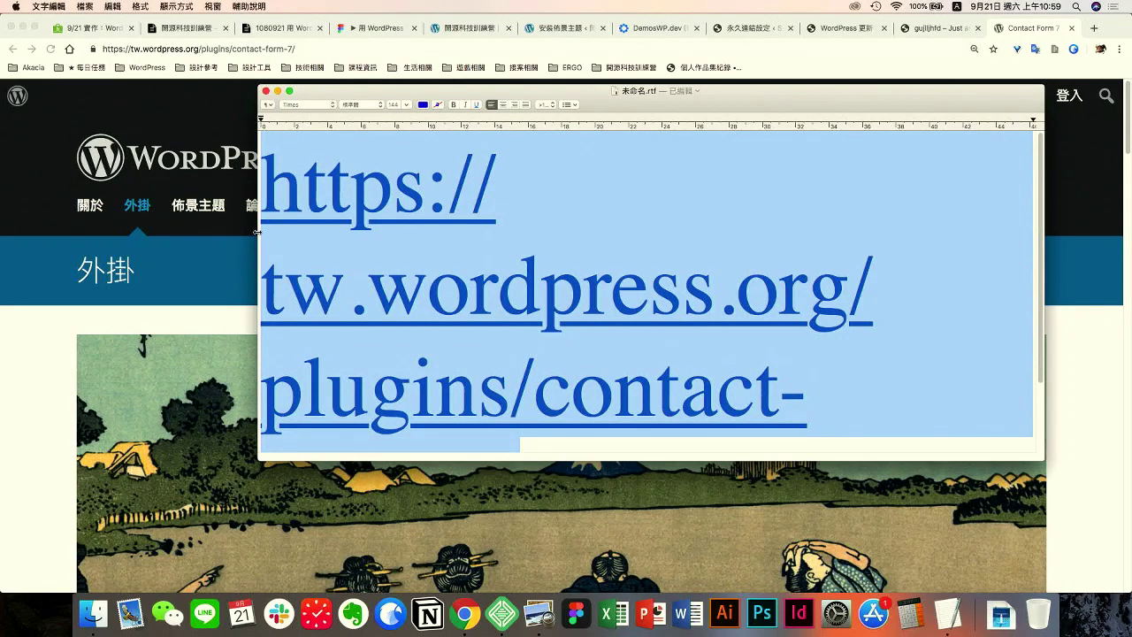
left_click_drag(257, 231, 104, 259)
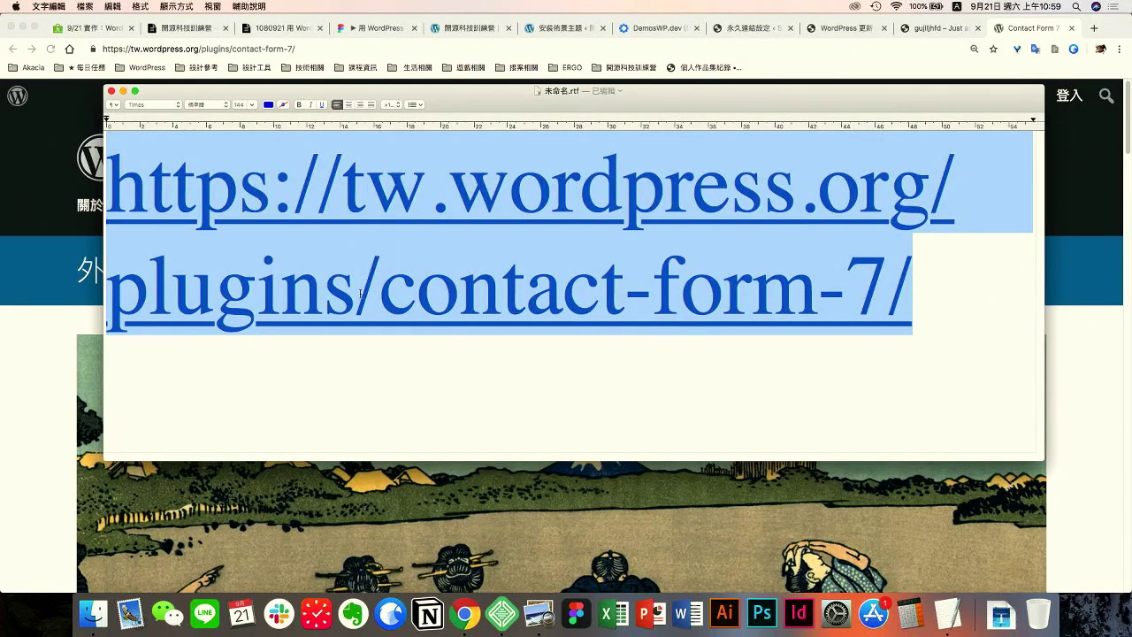
Change the locale in the pasted address from tw to cn
left_click(416, 192)
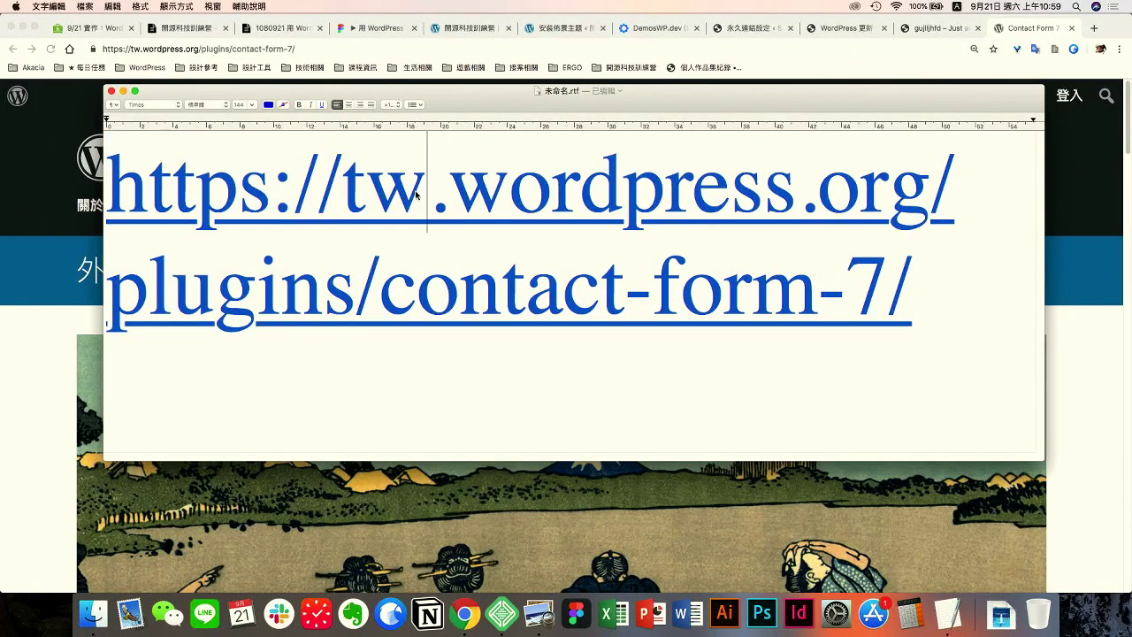
key("BackSpace")
key("BackSpace")
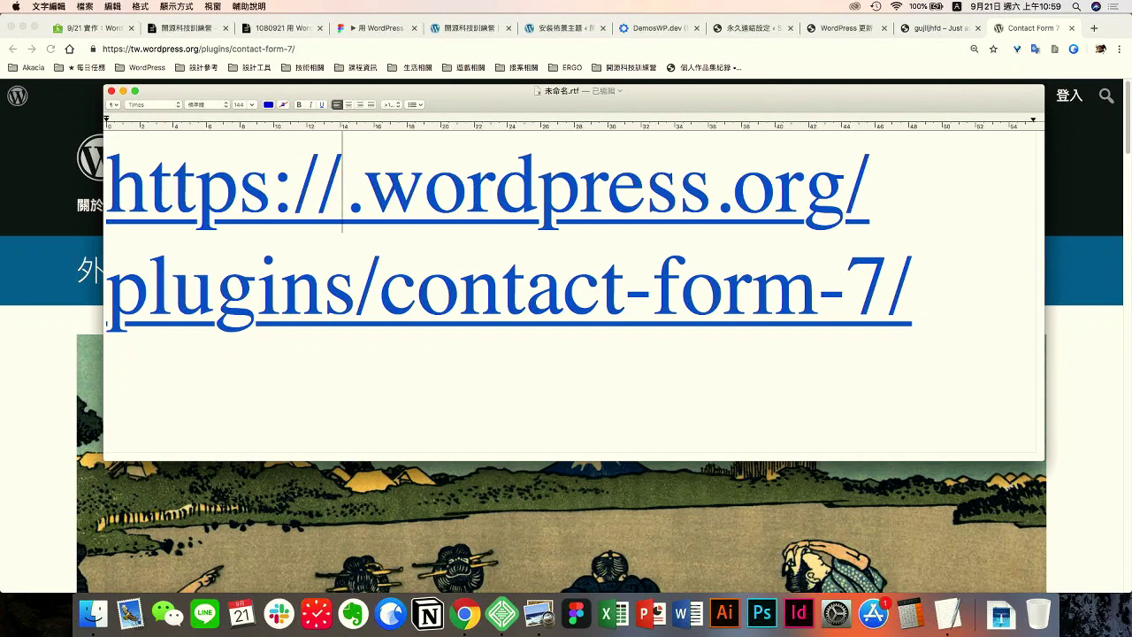
type("cn")
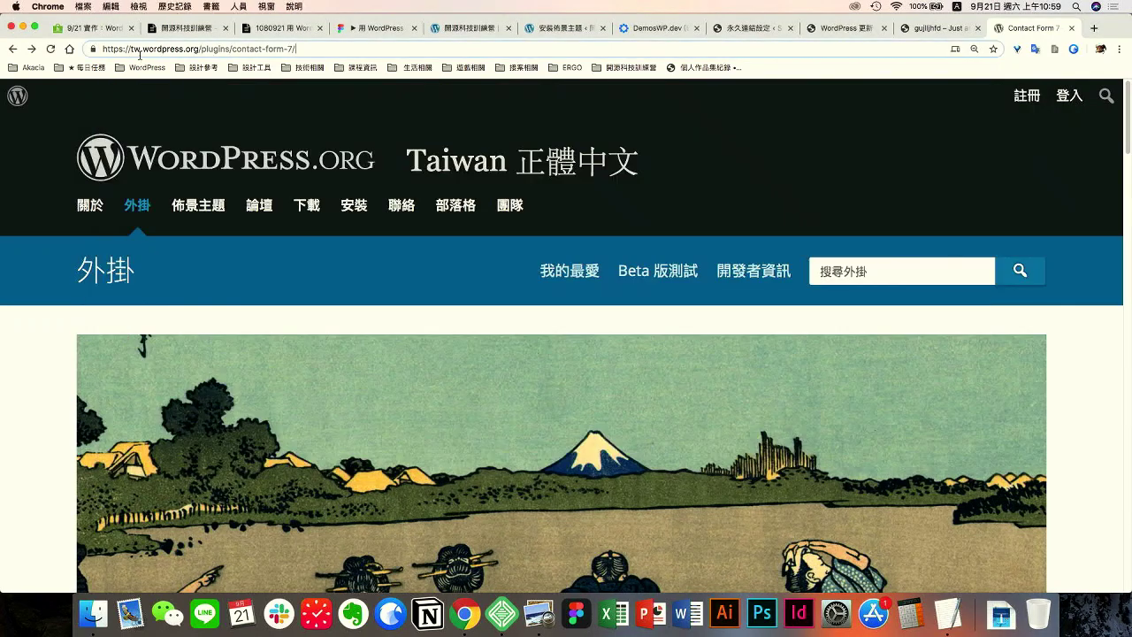
left_click(137, 48)
Load cn.wordpress.org/plugins/contact-form-7/ and scroll through its Simplified Chinese description
left_click(137, 49)
type("https://cn.wordpress.org/plugins/contact-form-7/")
key("Return")
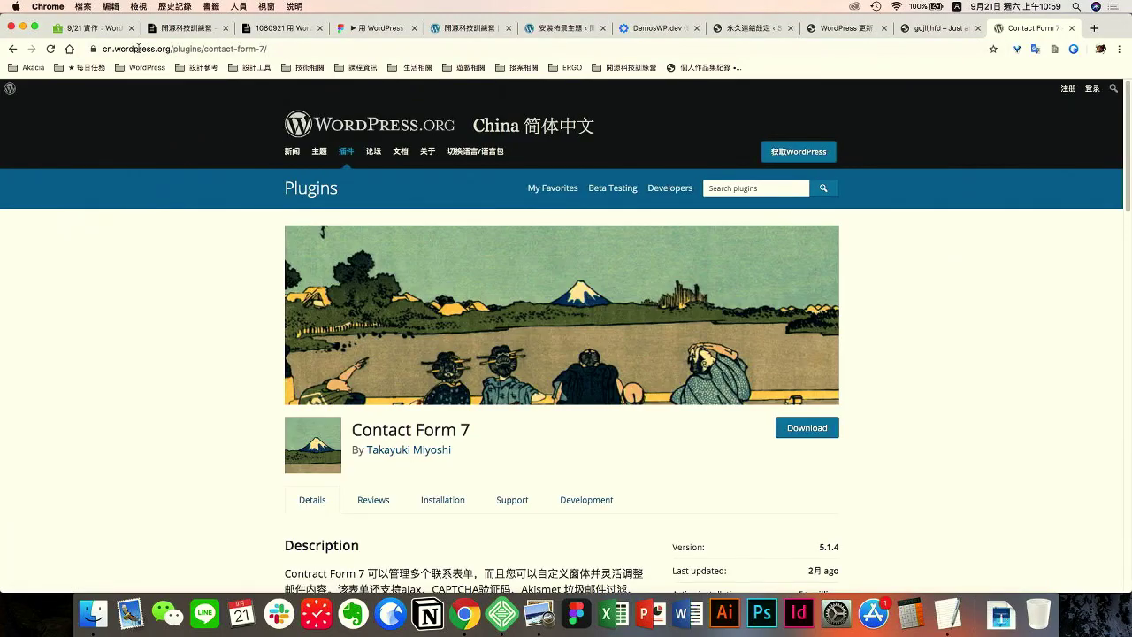
scroll(215, 480, "down", 5)
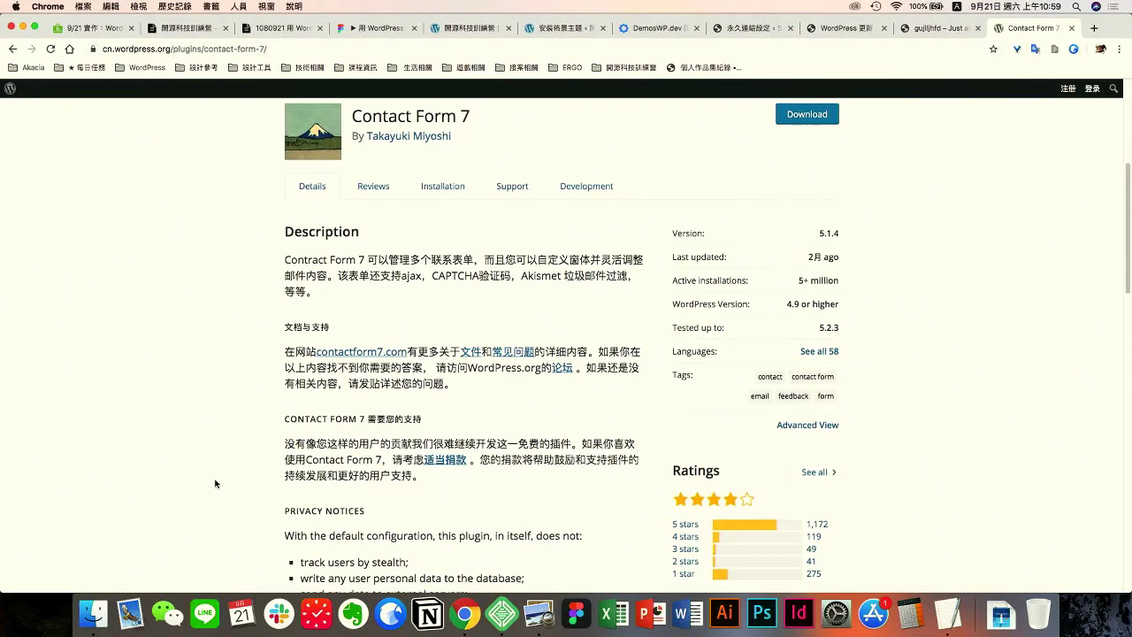
scroll(215, 483, "down", 1)
left_click_drag(305, 374, 342, 422)
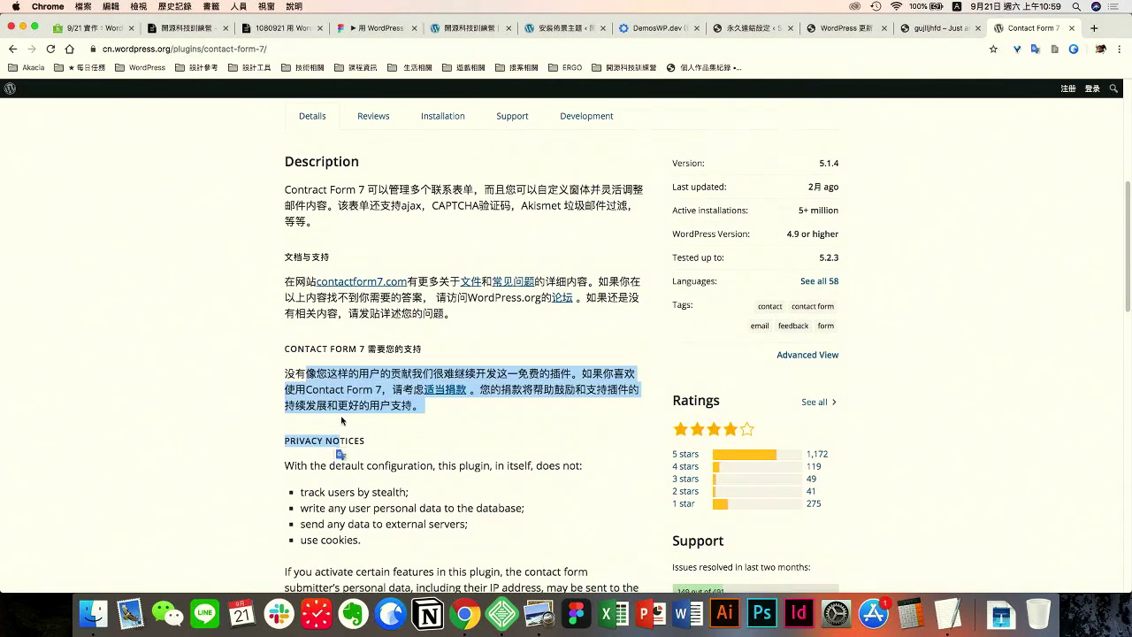
scroll(341, 422, "down", 3)
scroll(342, 421, "up", 9)
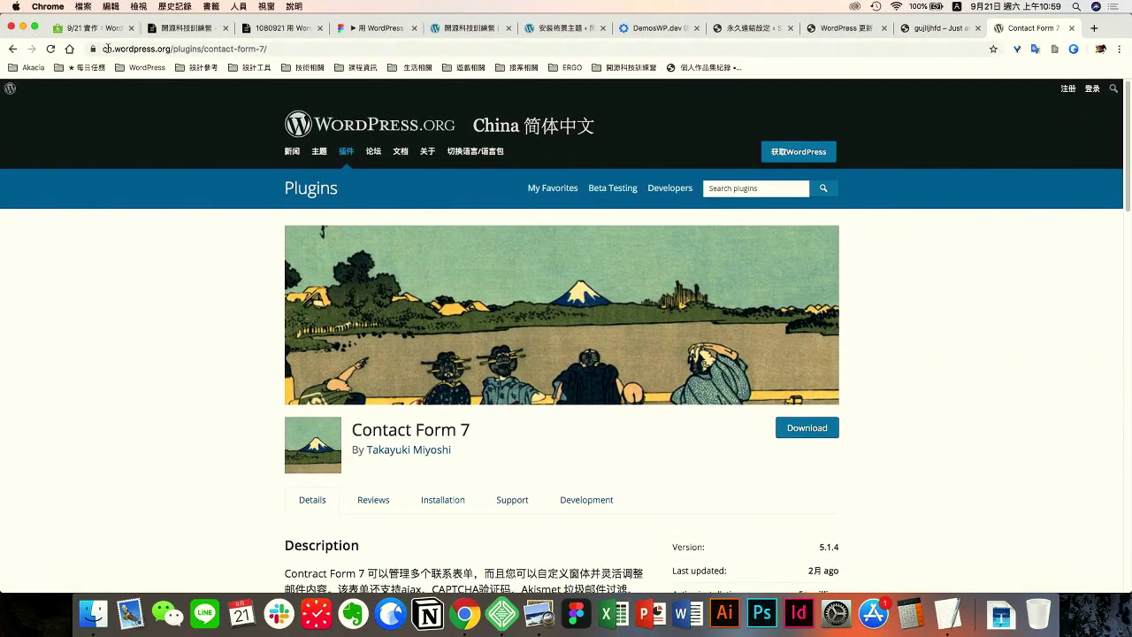
left_click(106, 48)
Replace cn with zh-hk in the address to open the Hong Kong Contact Form 7 page
left_click(111, 51)
key("BackSpace")
key("BackSpace")
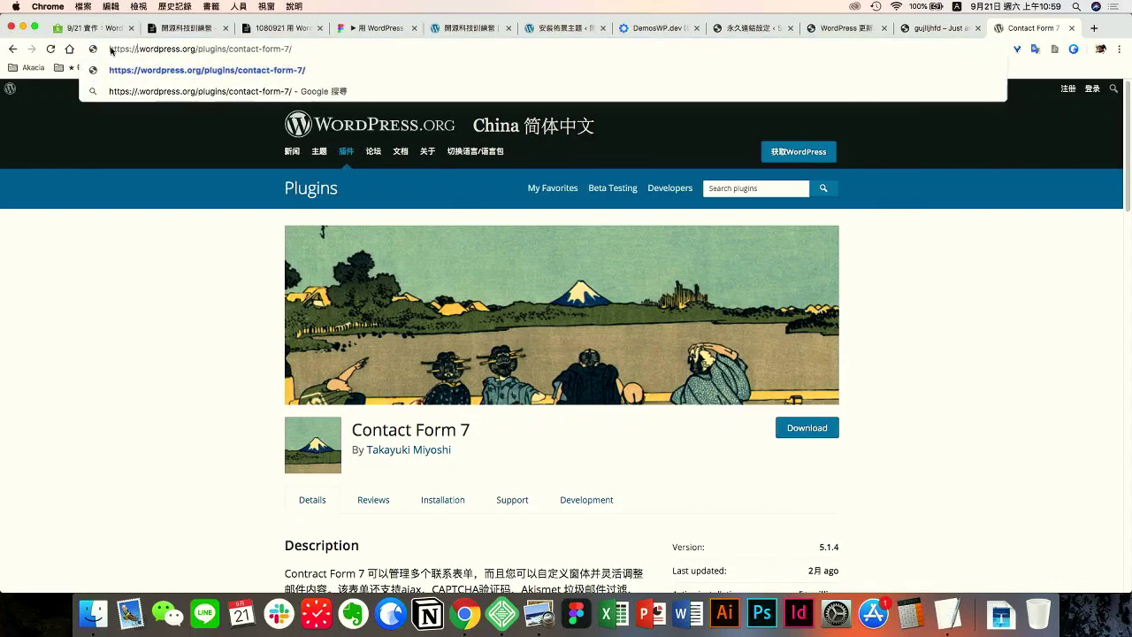
type("zh-")
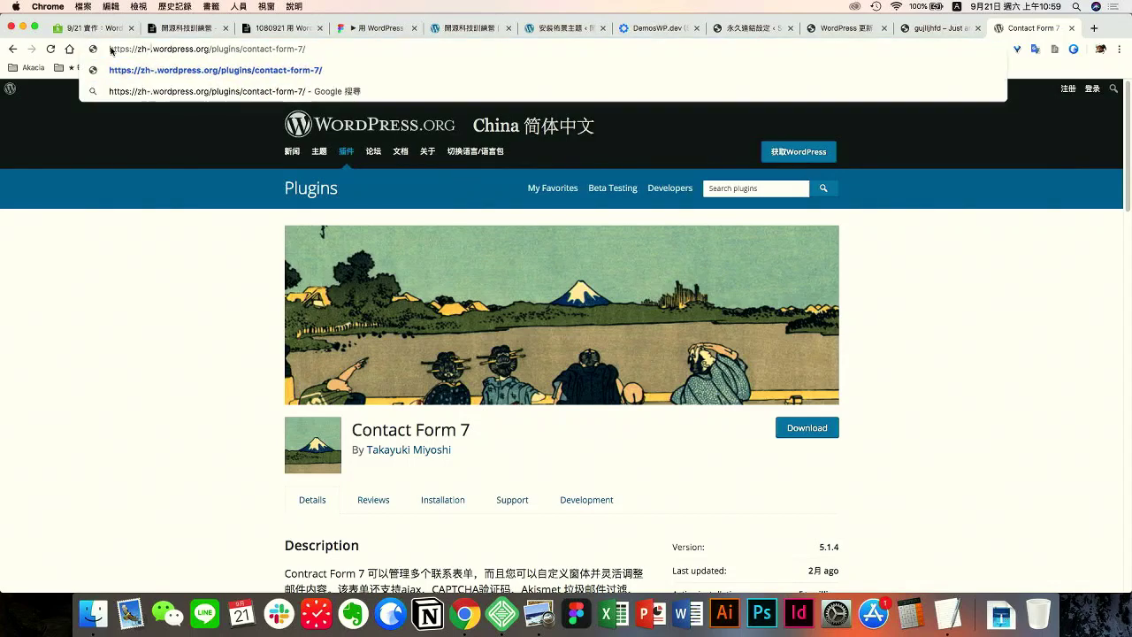
type("h")
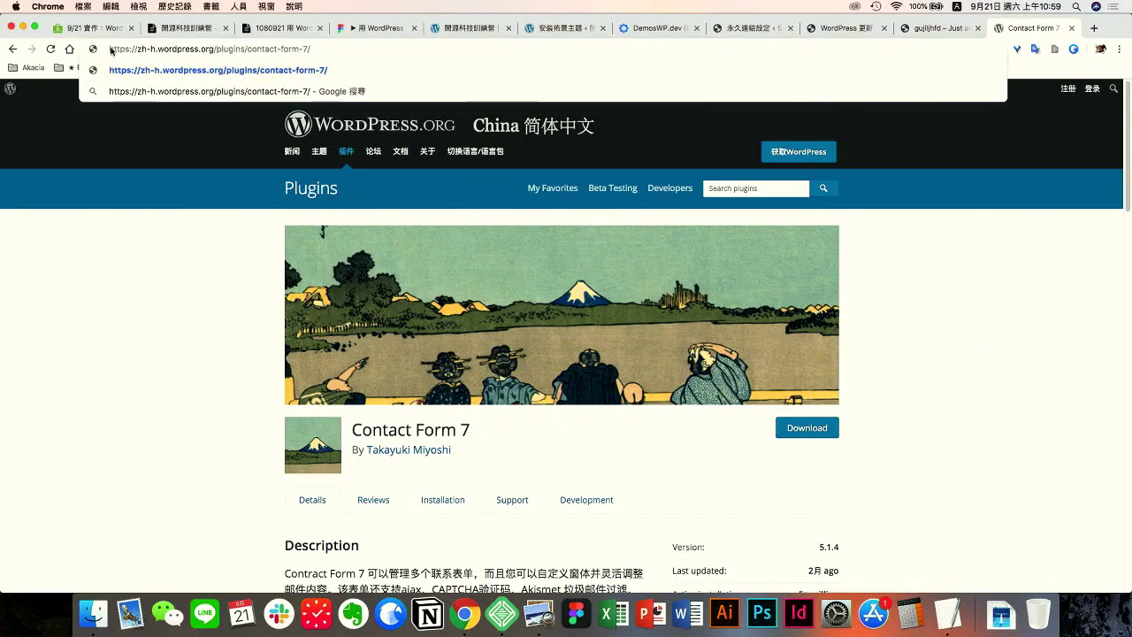
type("k")
key("Return")
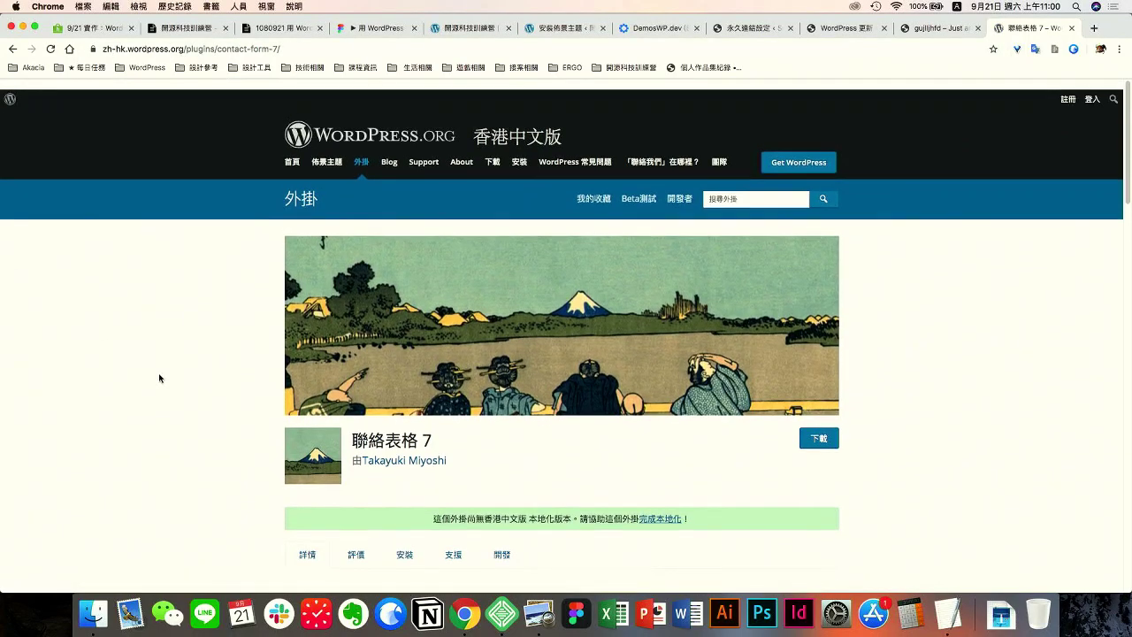
scroll(160, 380, "down", 2)
scroll(160, 380, "up", 2)
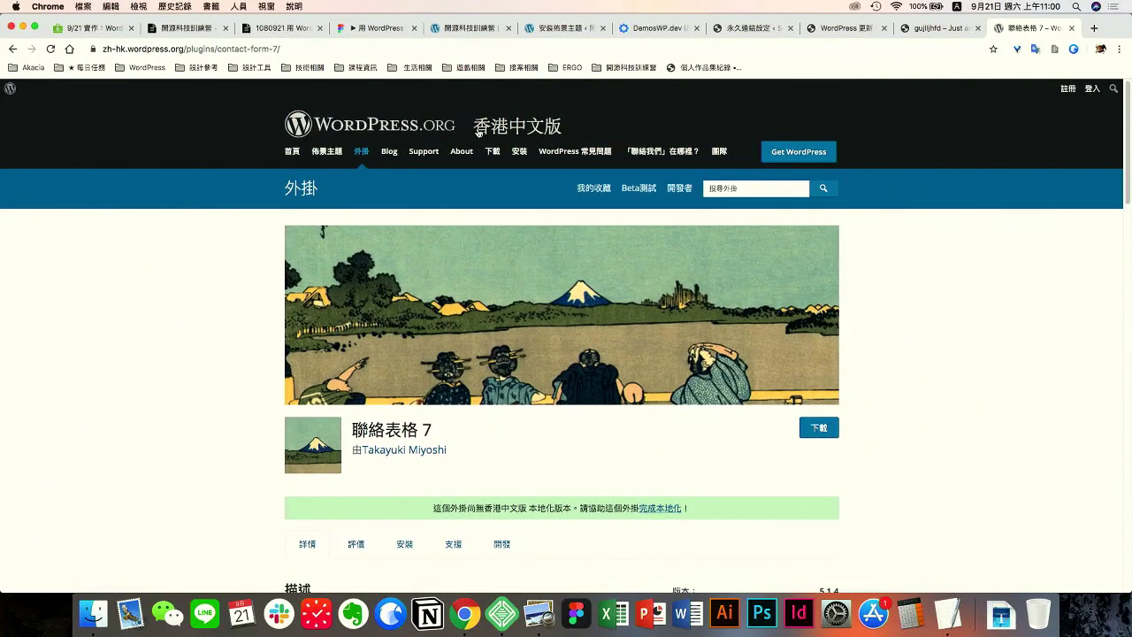
Open the zh-hk.wordpress.org home page, then advance the Preview lecture slides to slide 17
left_click(538, 136)
left_click(382, 130)
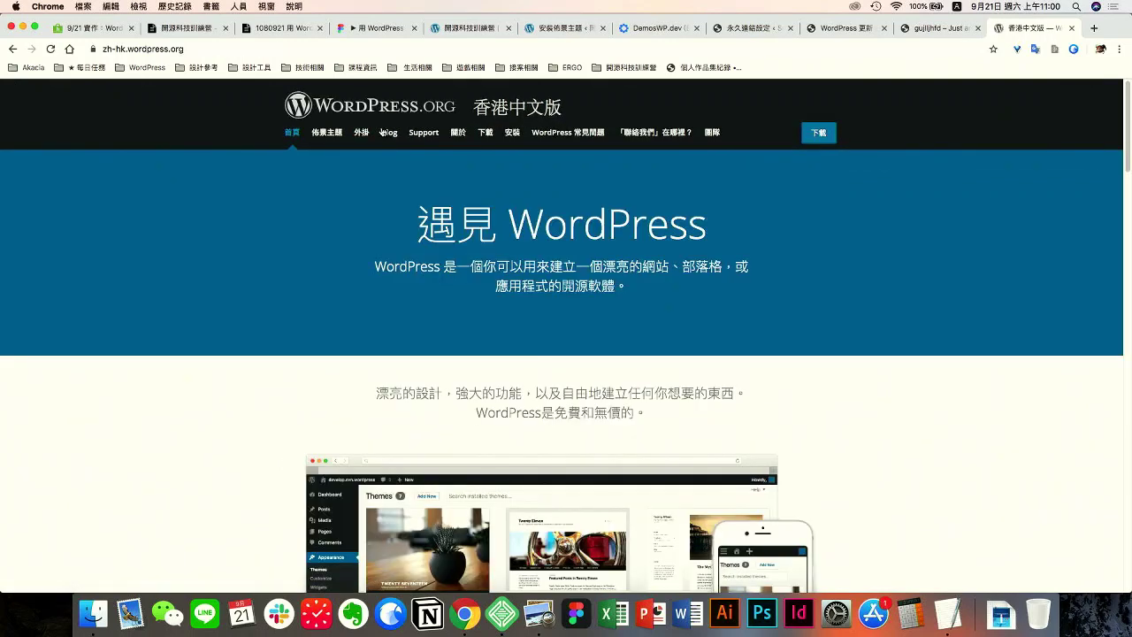
scroll(477, 319, "left", 3)
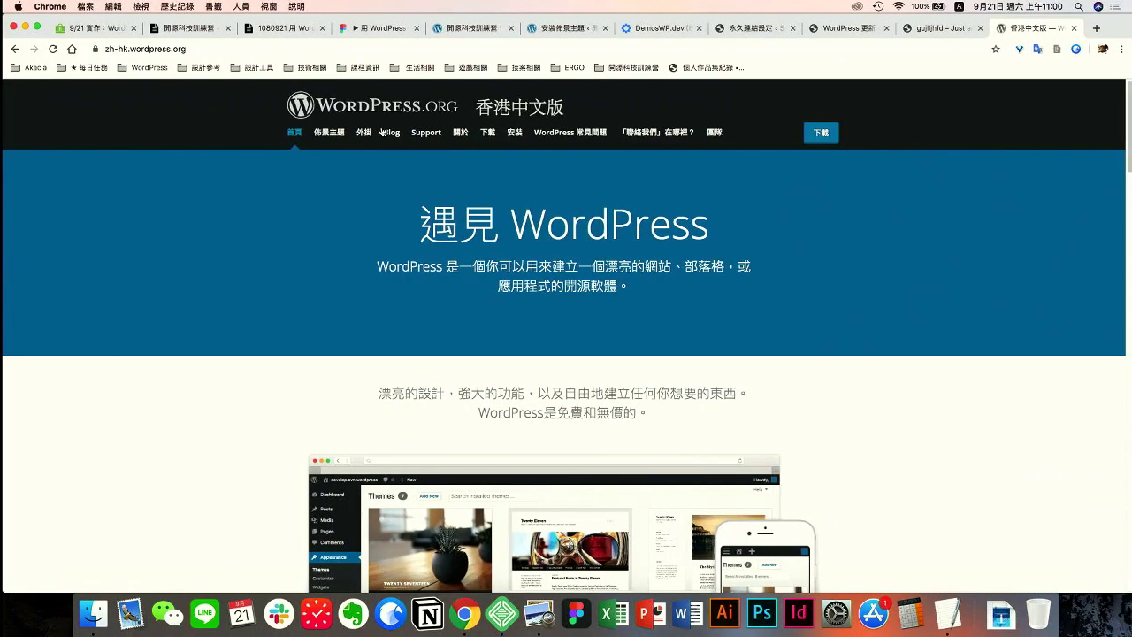
left_click(541, 613)
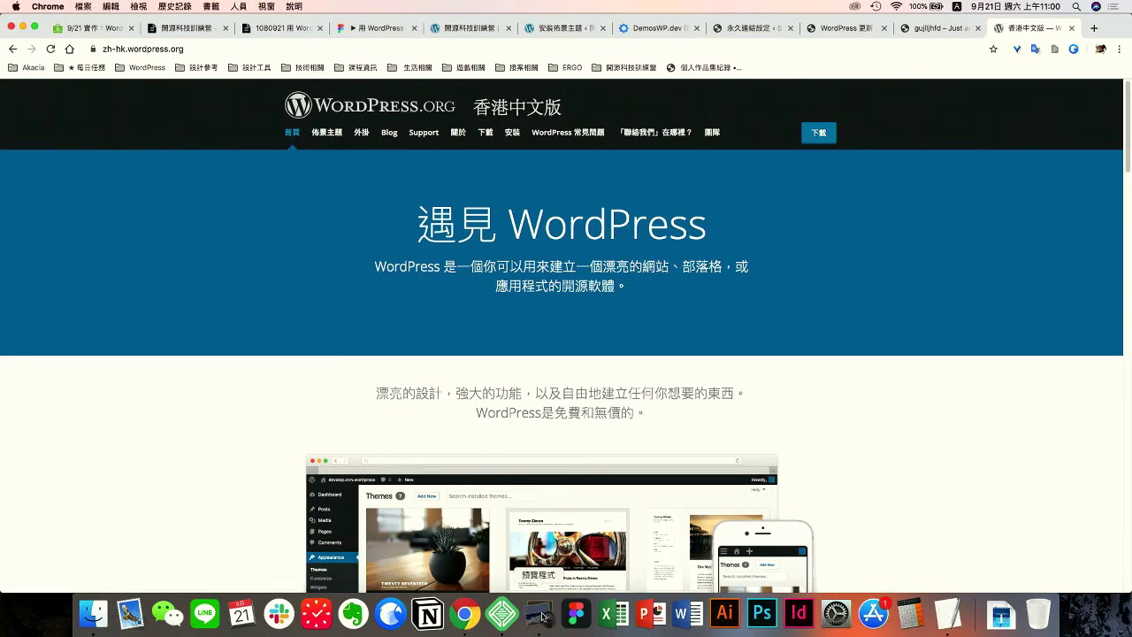
key("Right")
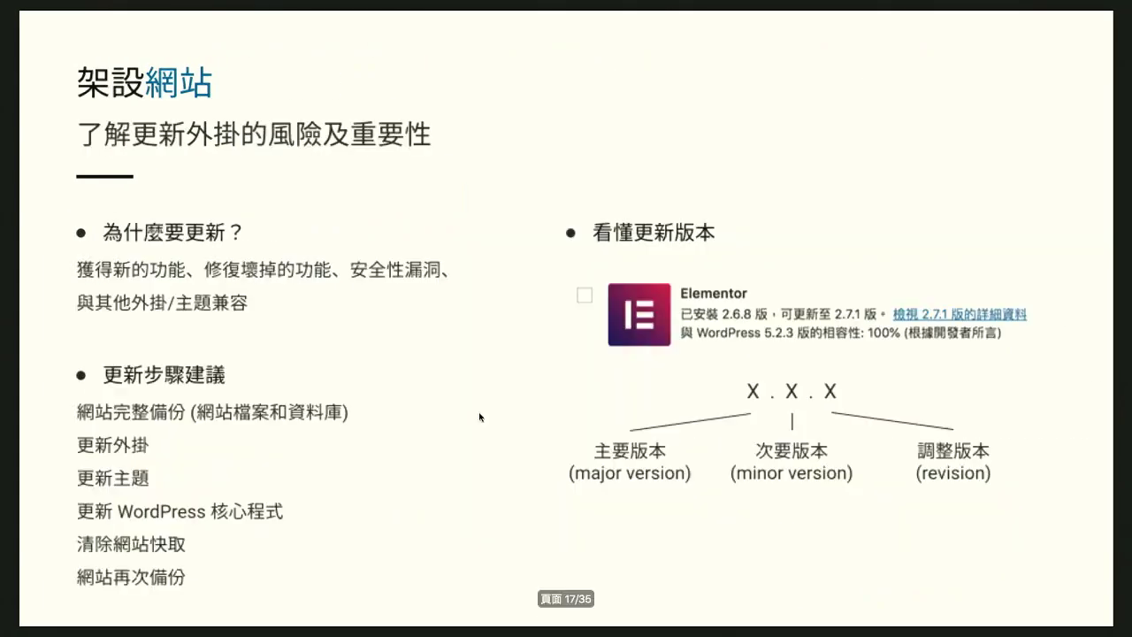
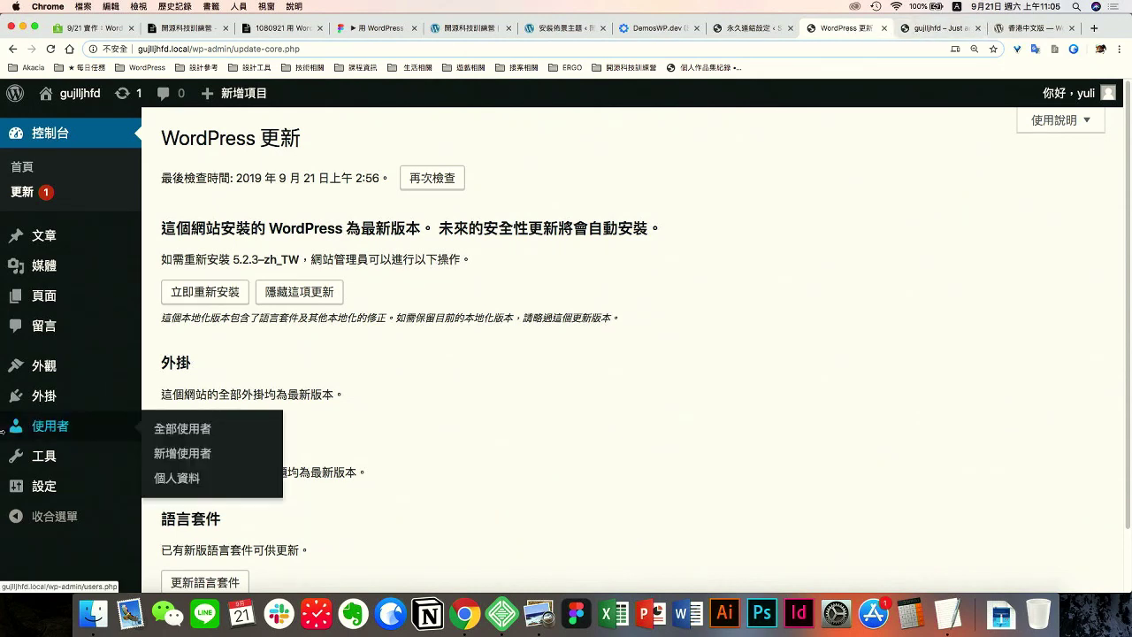
Go from the installed plugins list to the Add Plugins page, enlarging the admin display
left_click(39, 405)
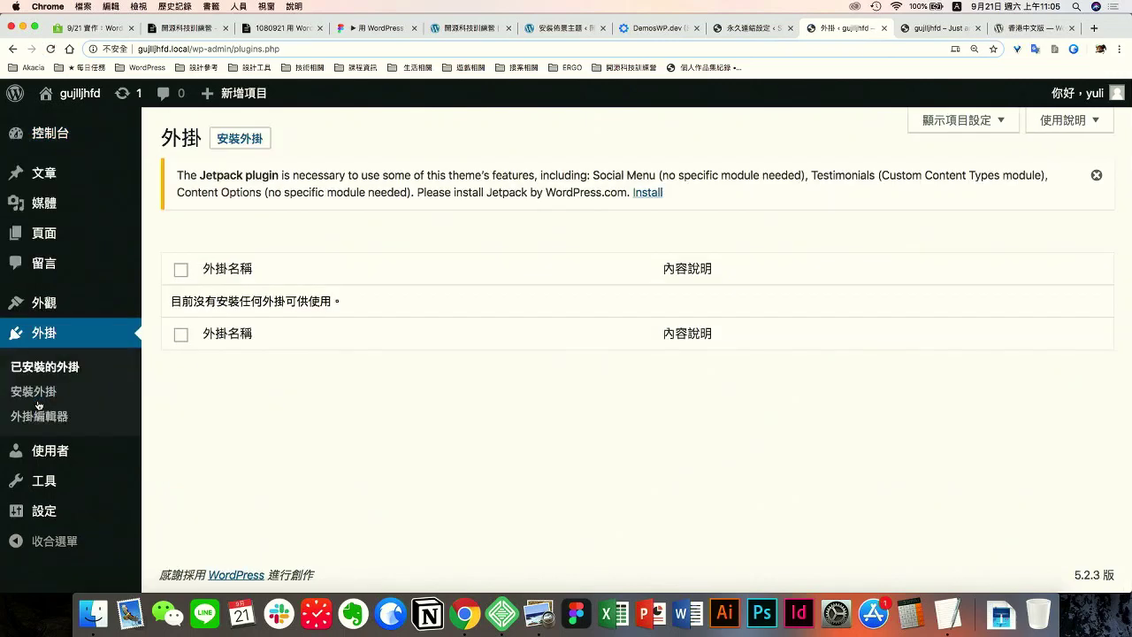
mouse_move(44, 303)
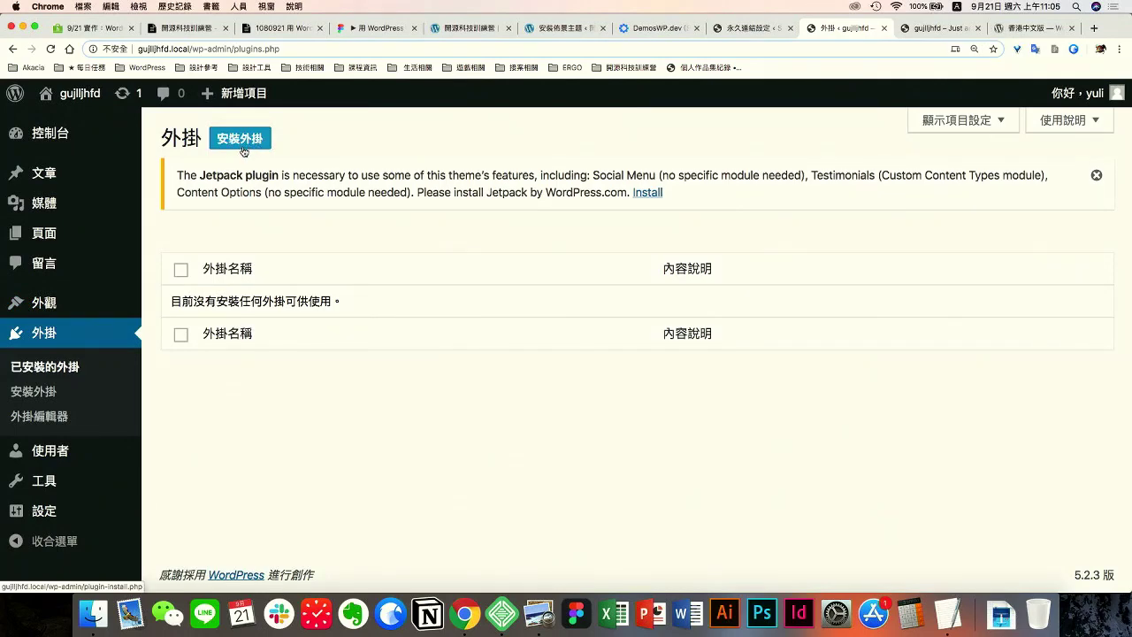
key("super+equal")
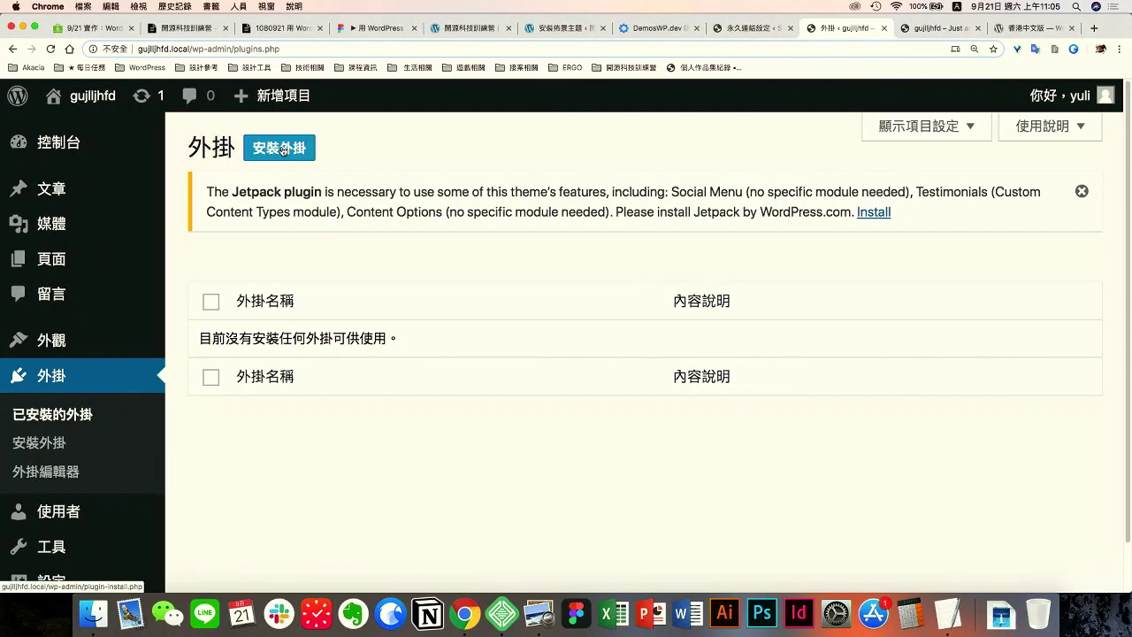
left_click(284, 149)
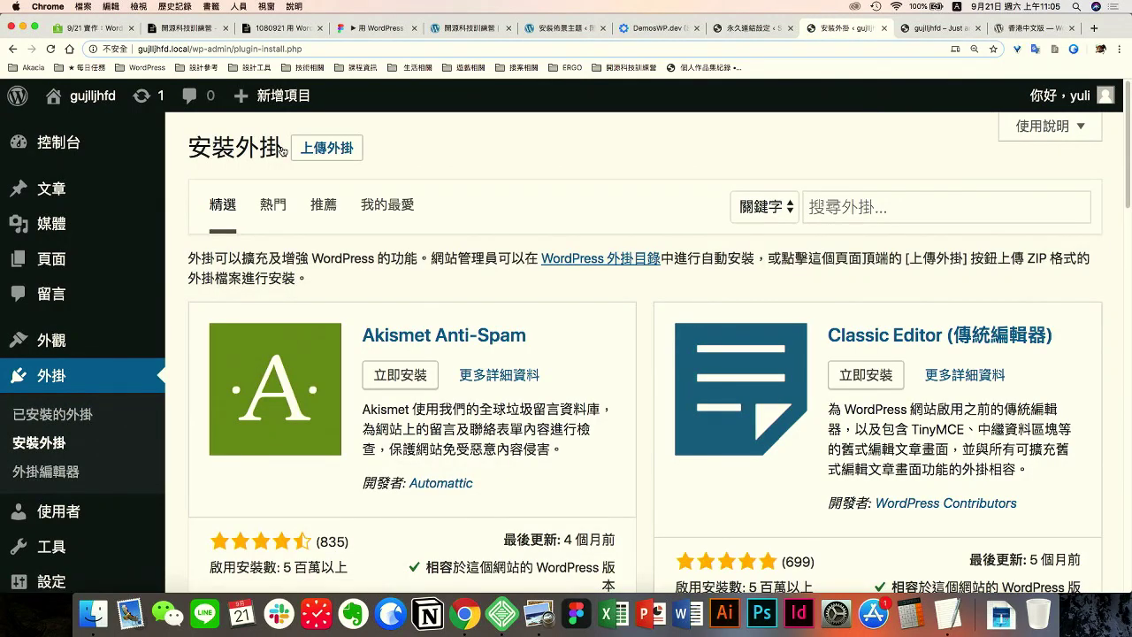
Search the plugin directory for 'Elementor' and install Elementor Page Builder
left_click(822, 211)
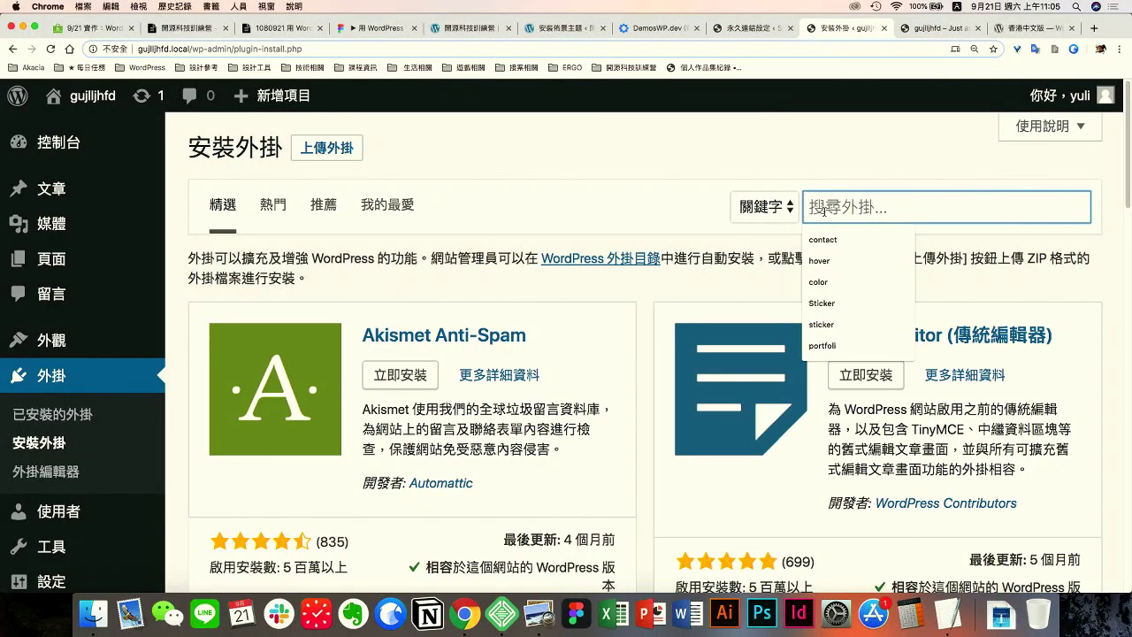
type("Ele")
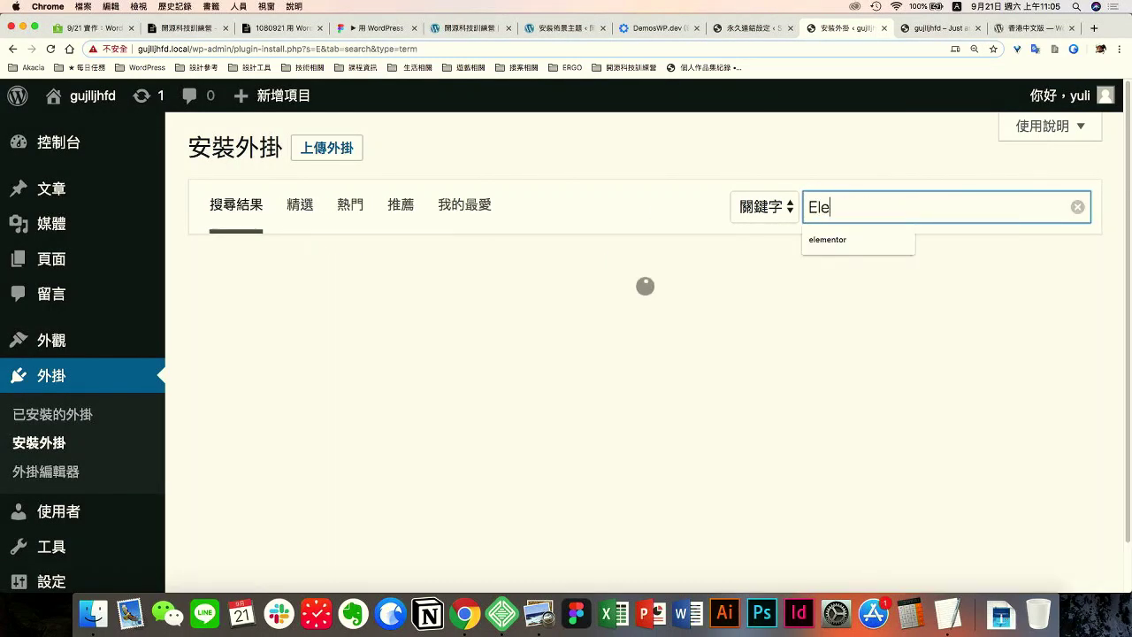
key("BackSpace")
key("BackSpace")
key("BackSpace")
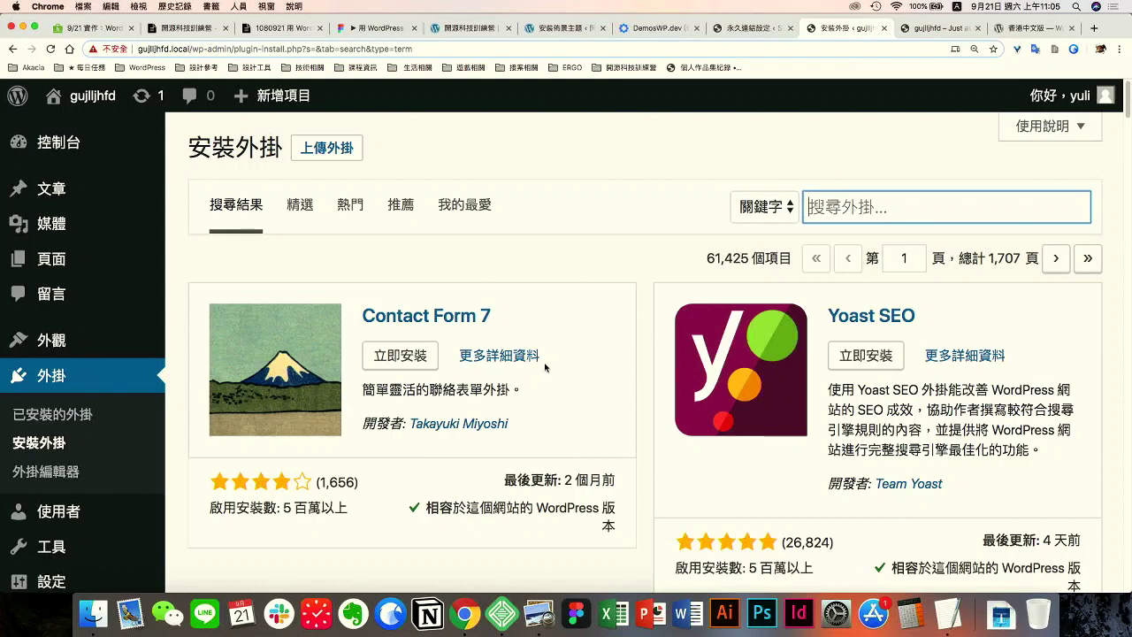
type("Elem")
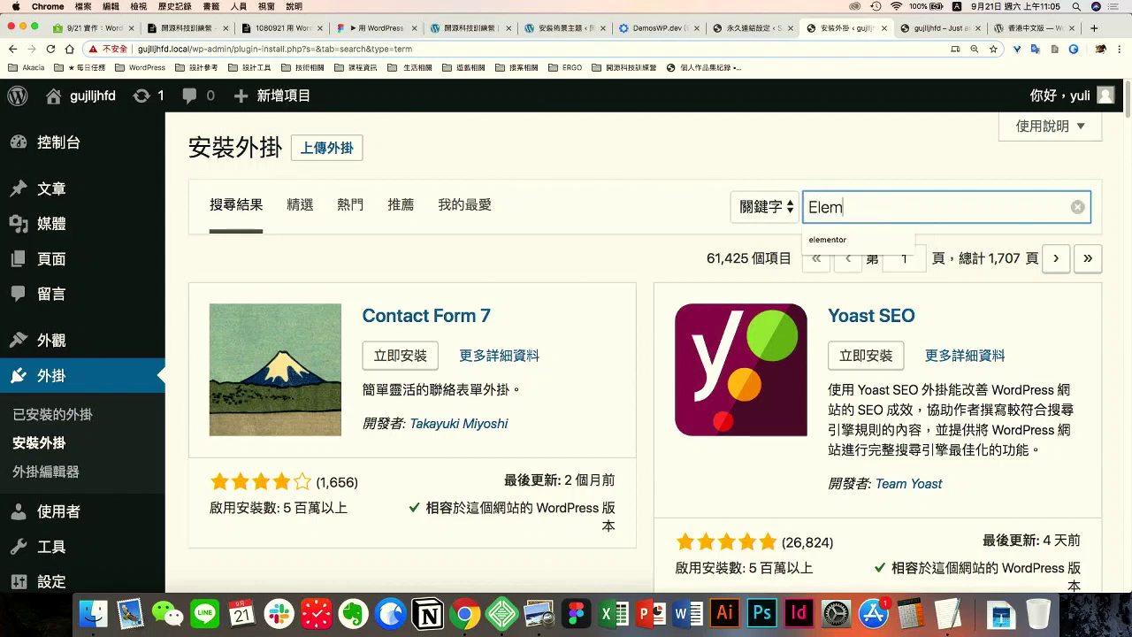
type("entor")
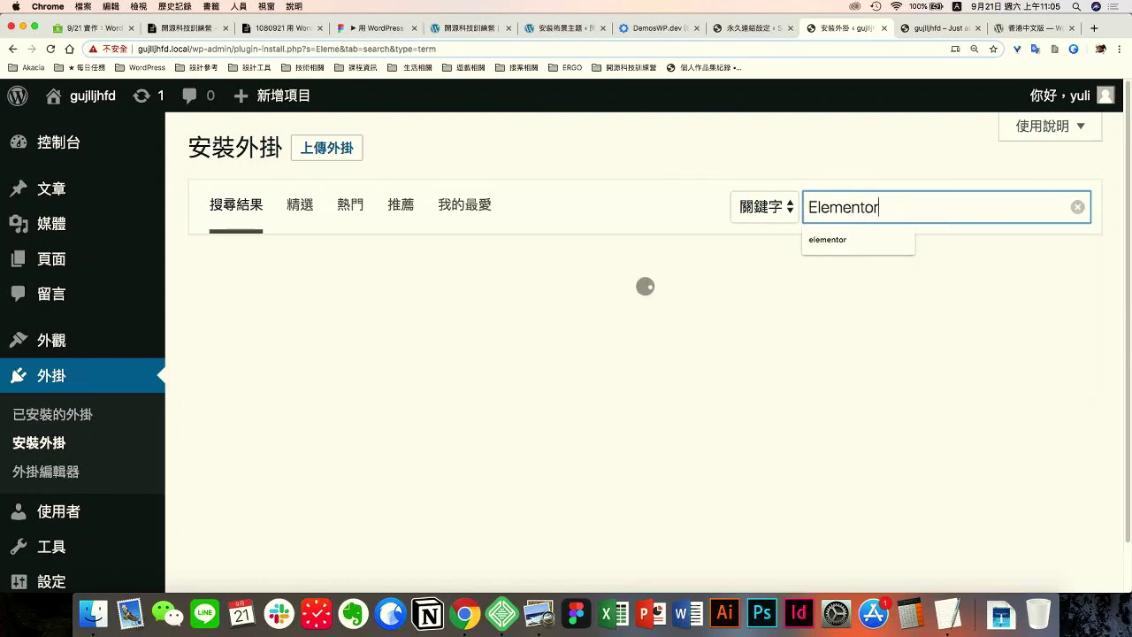
left_click(651, 174)
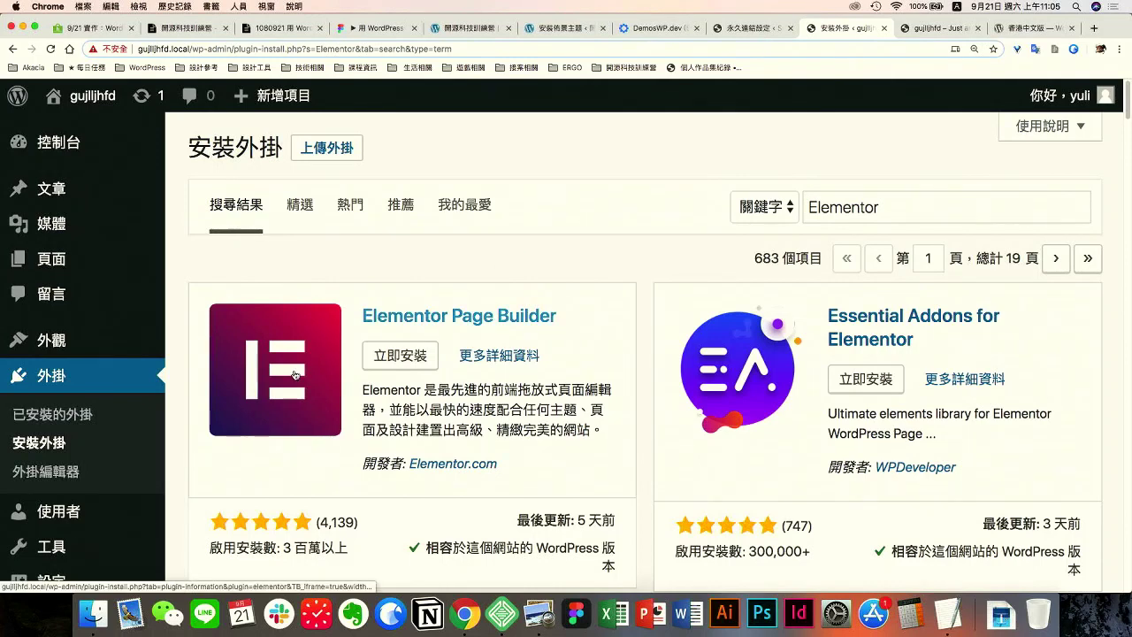
left_click(406, 357)
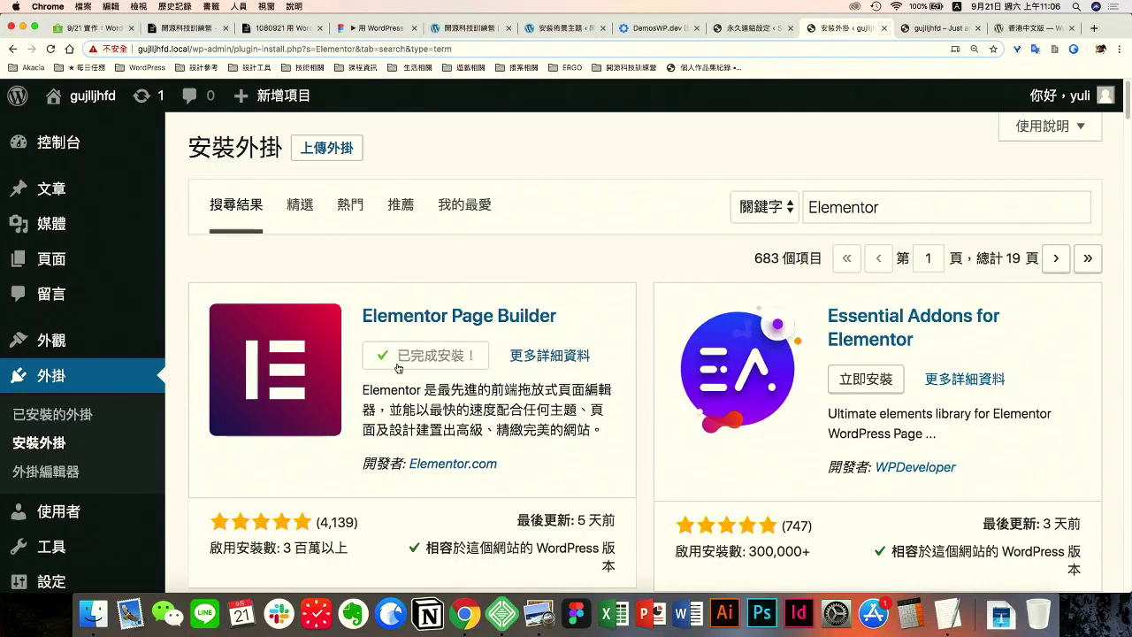
Activate Elementor Page Builder and close its Getting Started screen to reach the dashboard
left_click(401, 358)
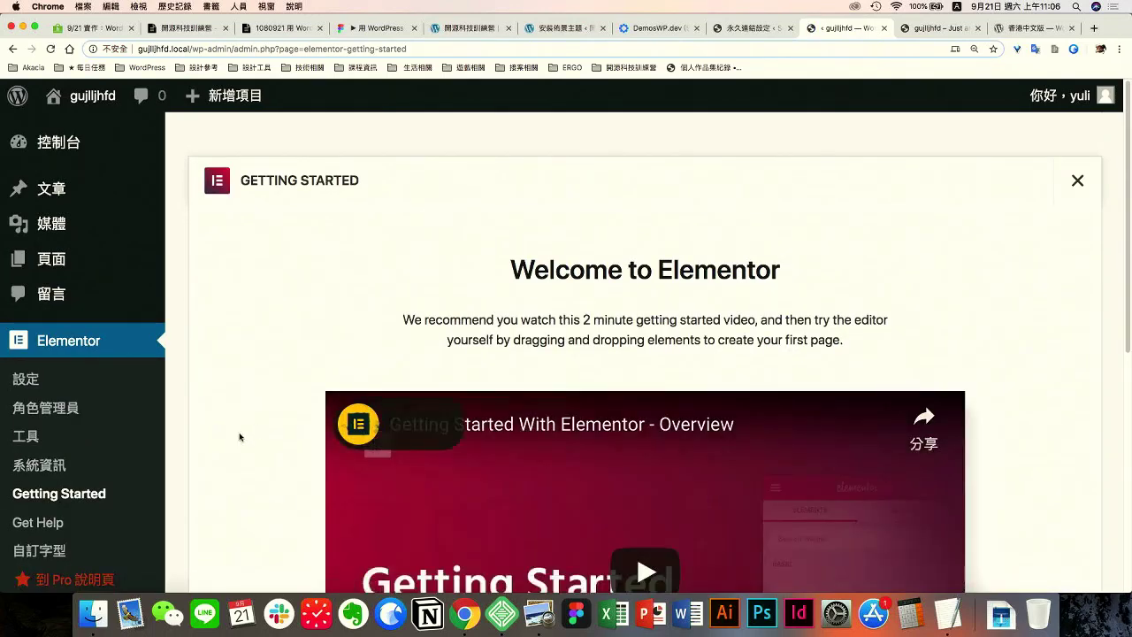
scroll(275, 427, "down", 1)
scroll(275, 426, "down", 5)
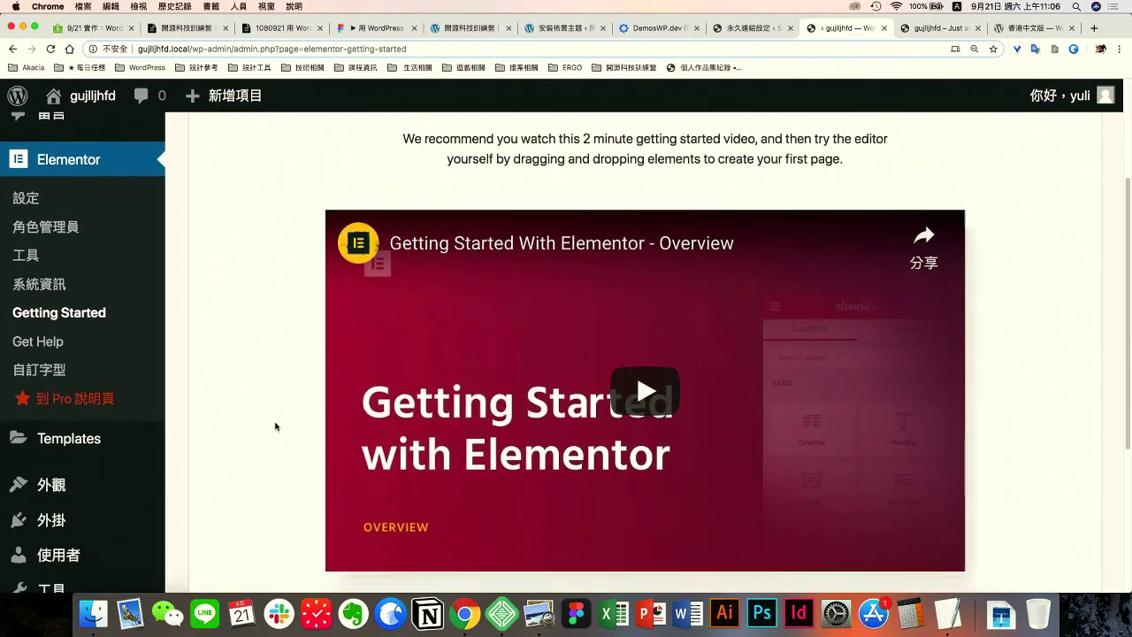
scroll(275, 427, "up", 5)
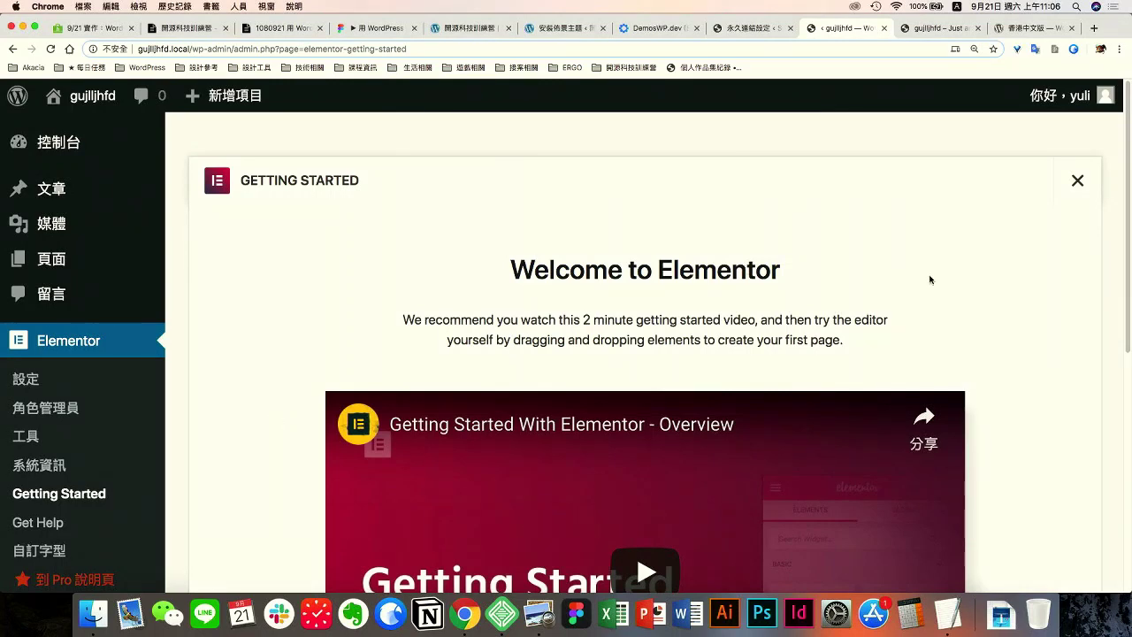
left_click(1078, 180)
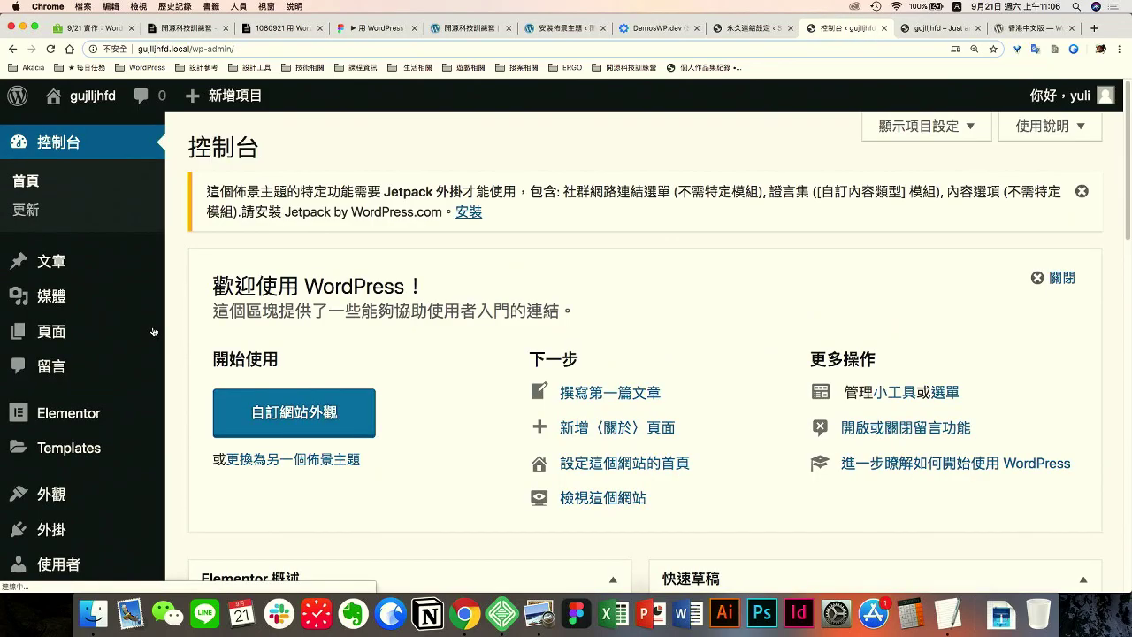
Pass through the themes page to the Plugins list showing active Elementor 2.7.2
mouse_move(154, 332)
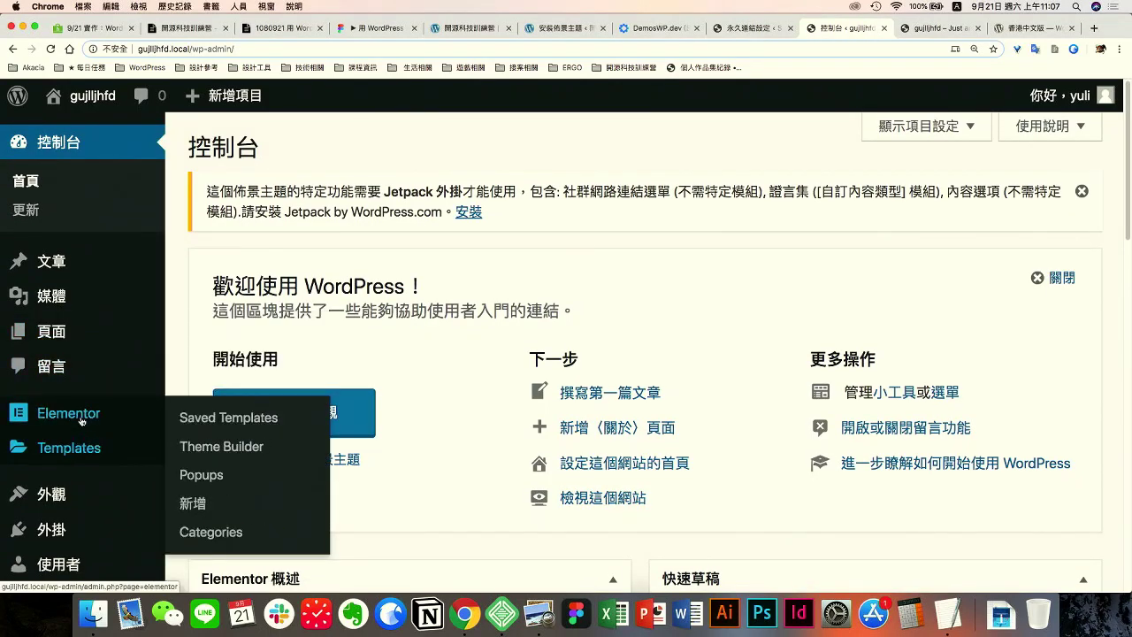
left_click(95, 500)
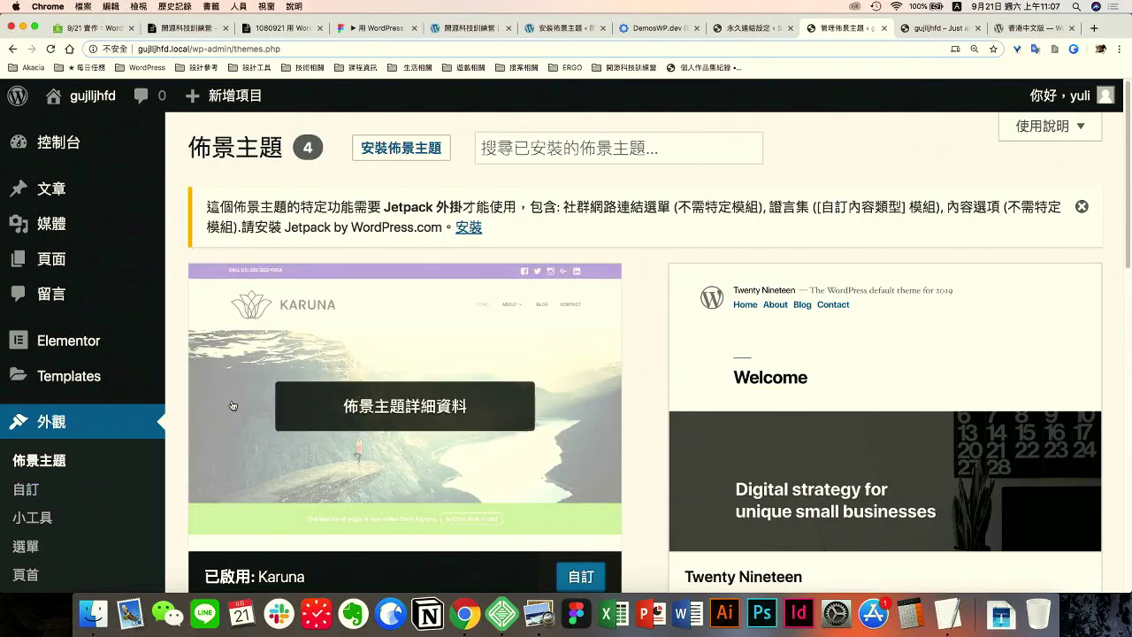
scroll(62, 492, "down", 5)
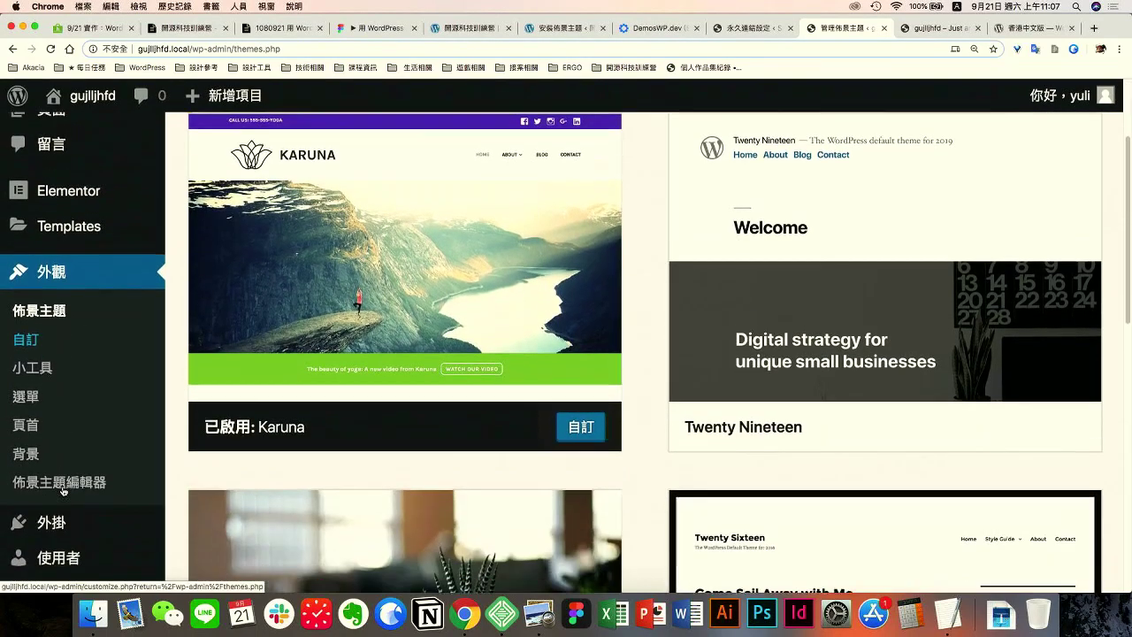
mouse_move(63, 492)
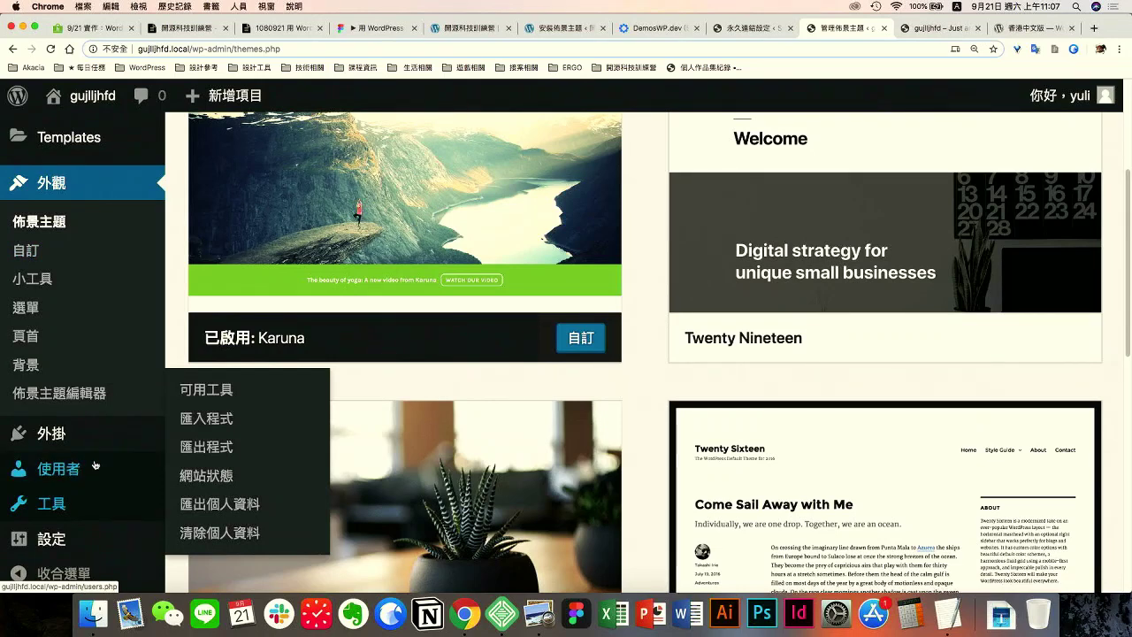
mouse_move(107, 461)
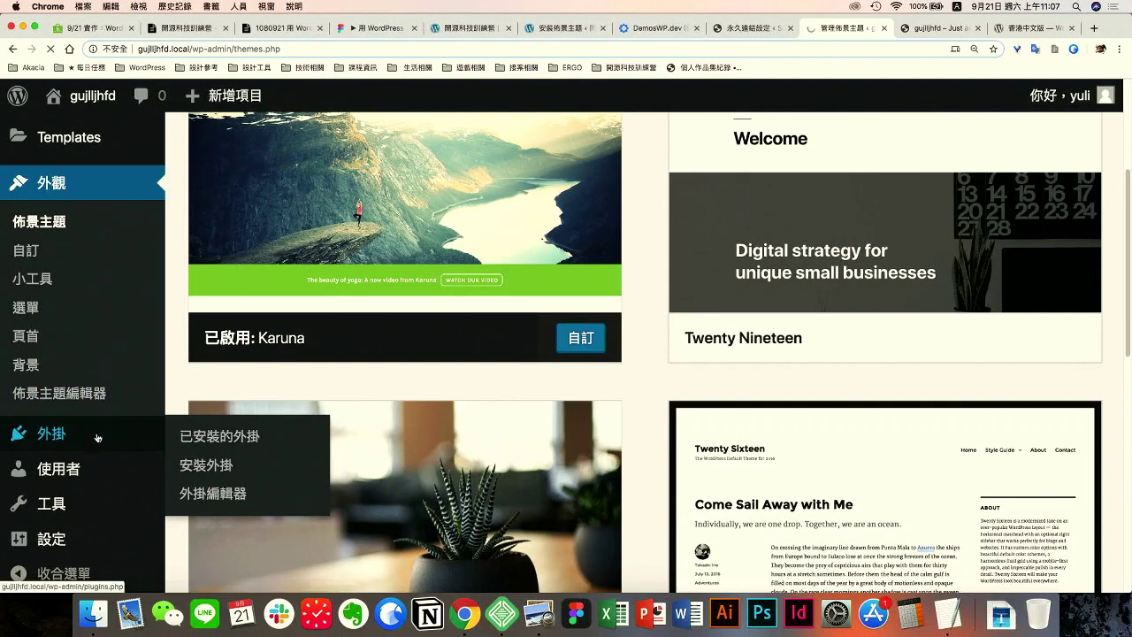
left_click(98, 436)
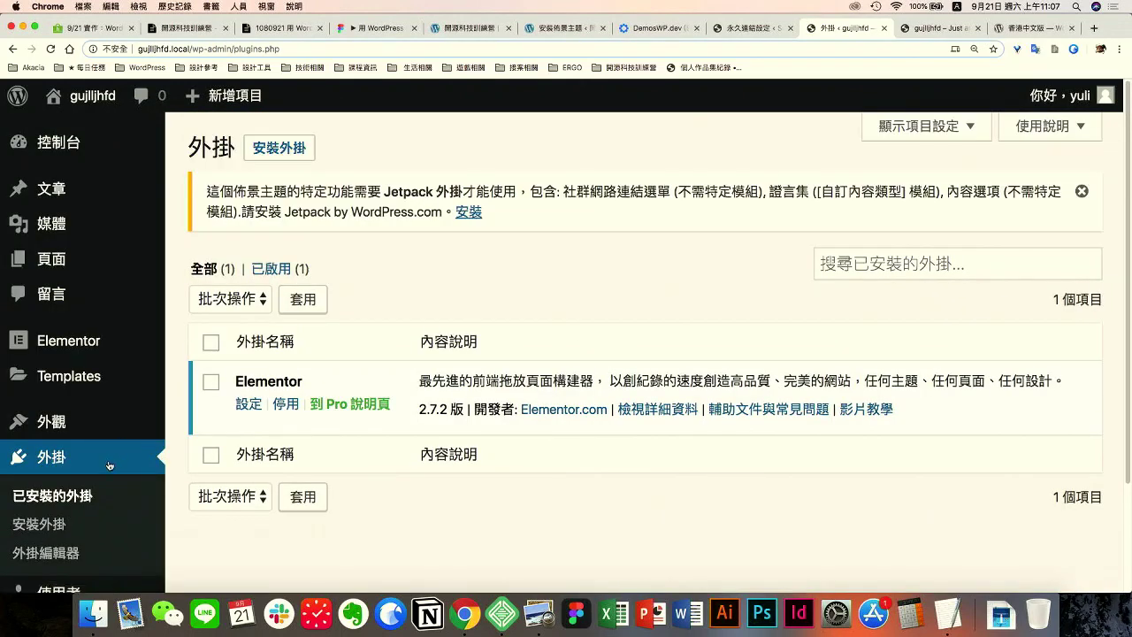
Go to Add New plugins and reveal the Upload Plugin form
left_click(287, 157)
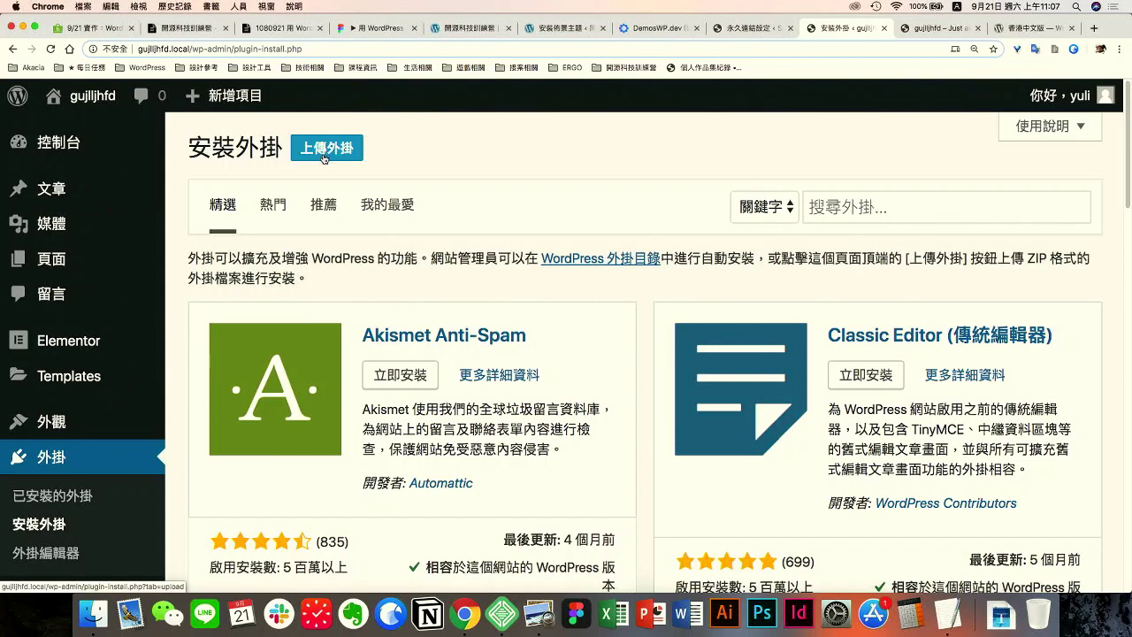
left_click(324, 158)
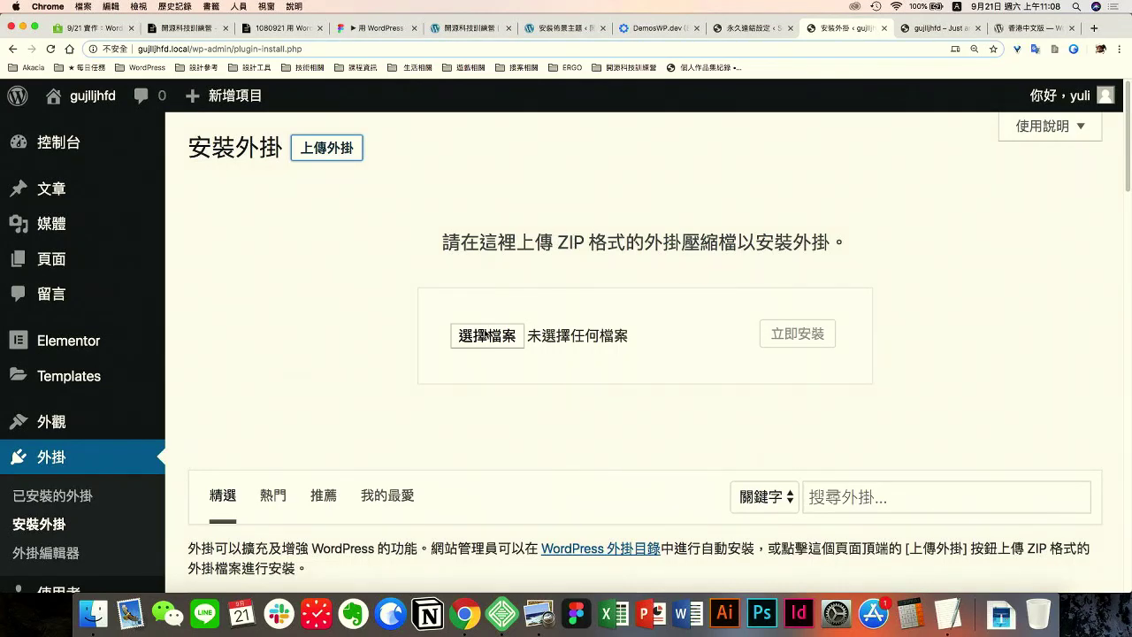
Upload all-in-one-seo-pack.3.2.7.zip from the 1080921 > Plugin folder and install it
left_click(487, 334)
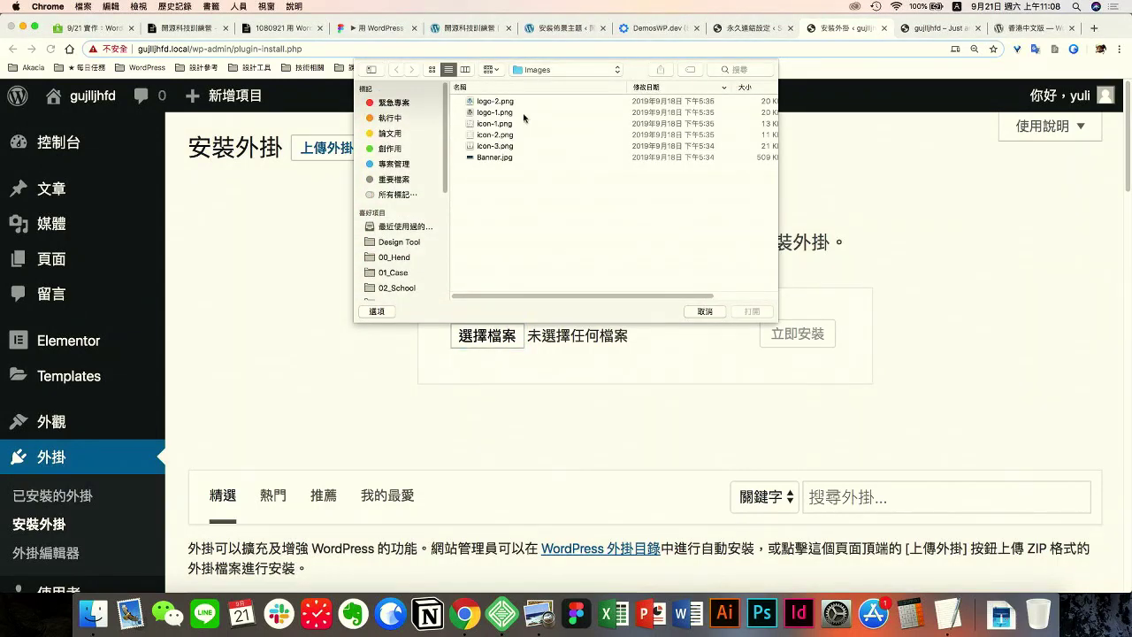
left_click(559, 69)
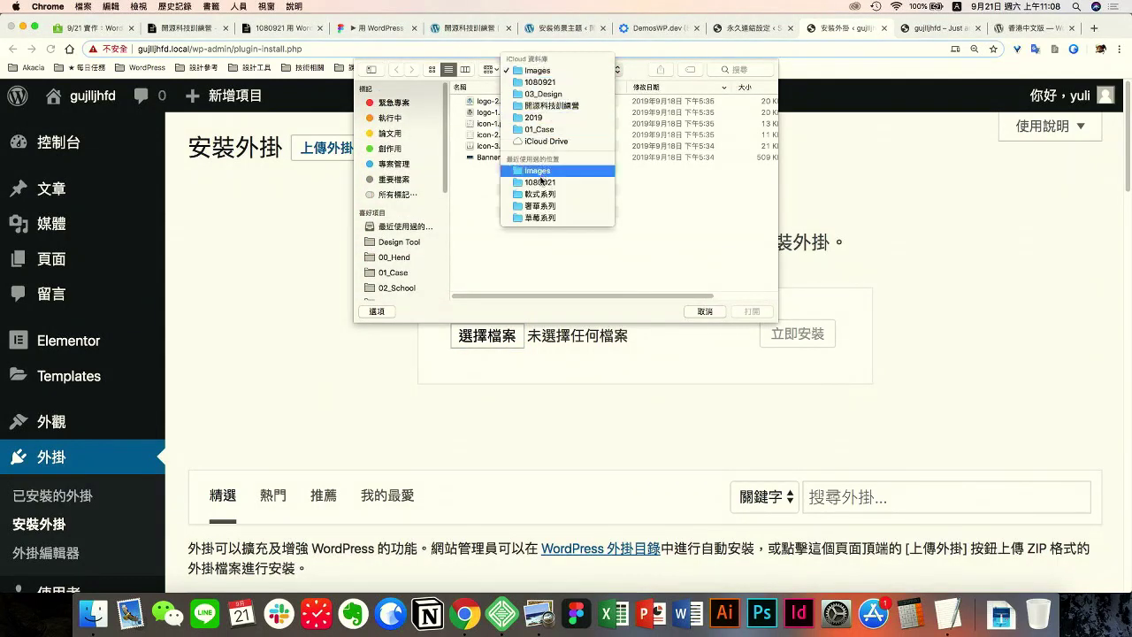
left_click(540, 181)
double_click(490, 115)
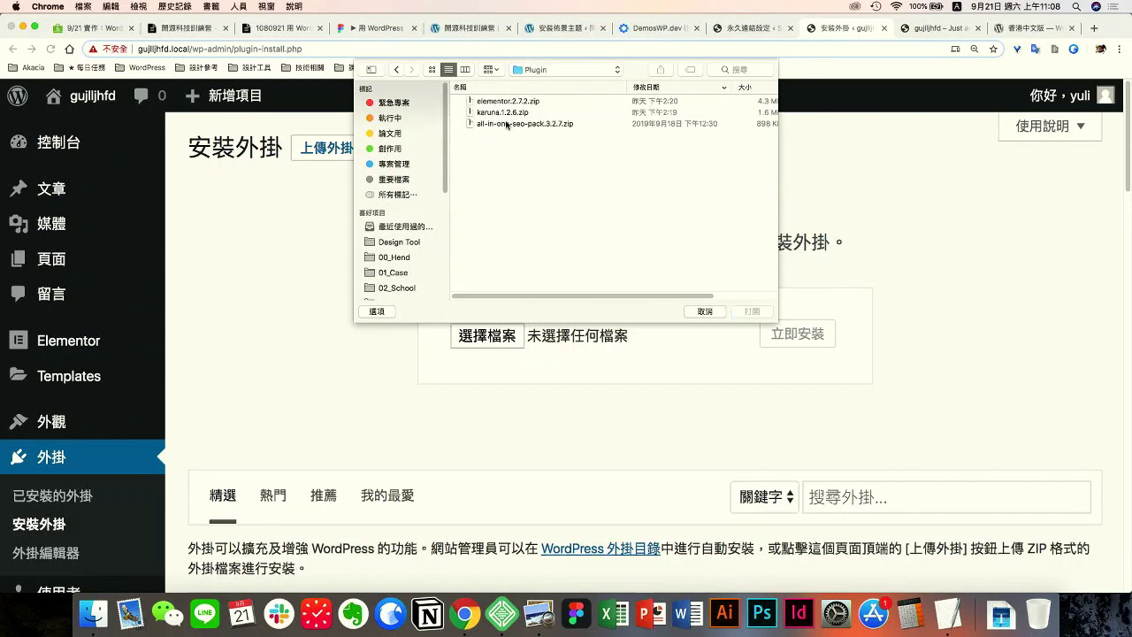
left_click(496, 124)
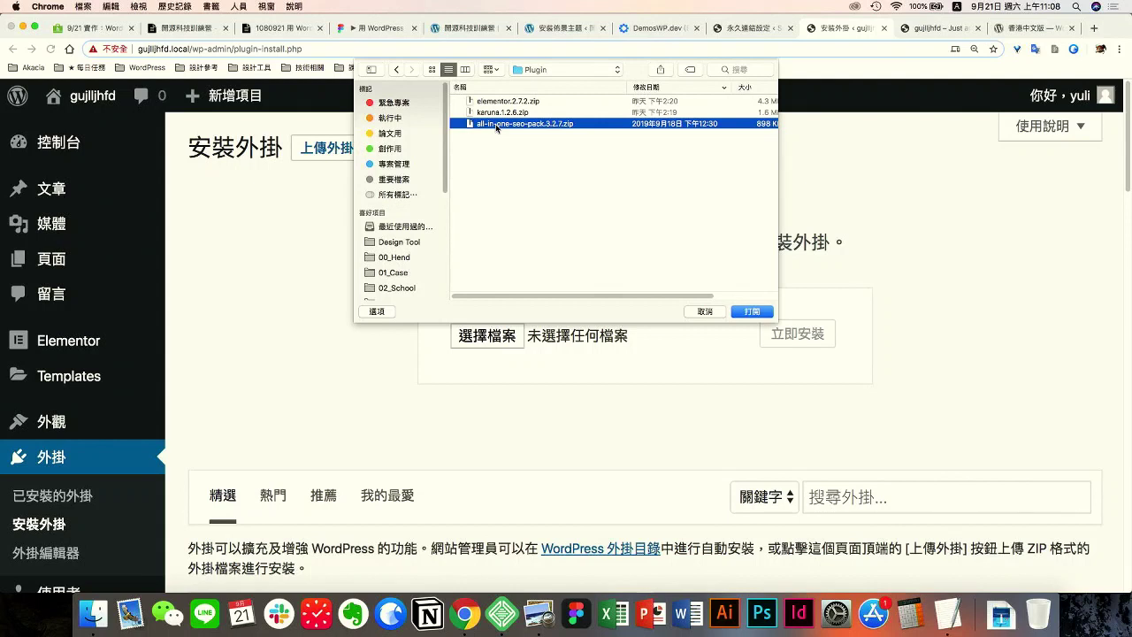
double_click(496, 125)
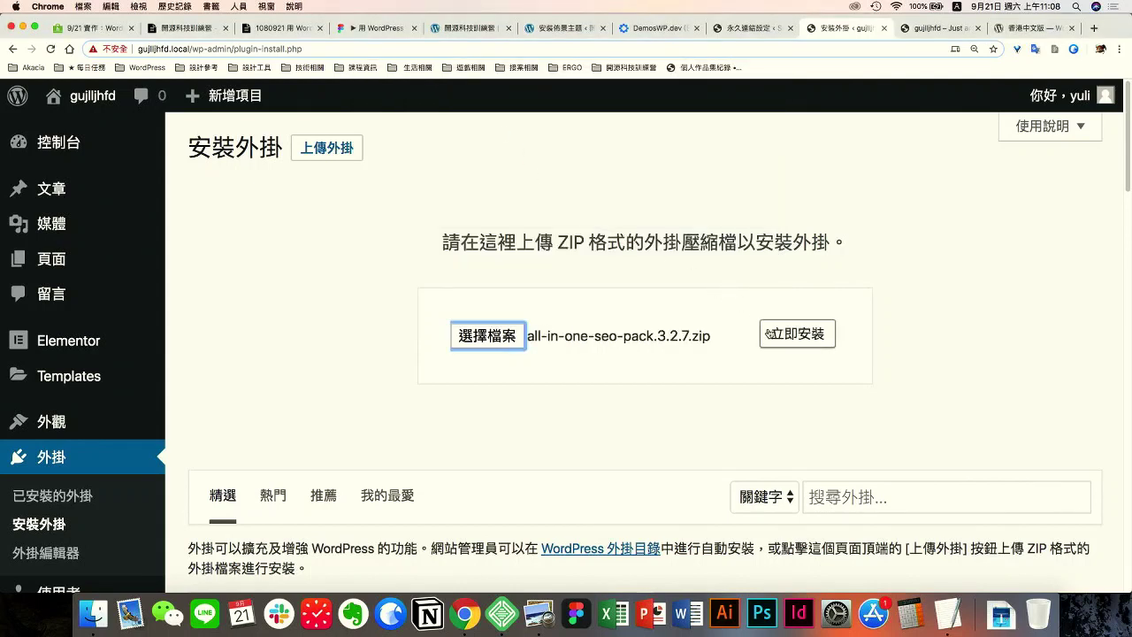
left_click(772, 333)
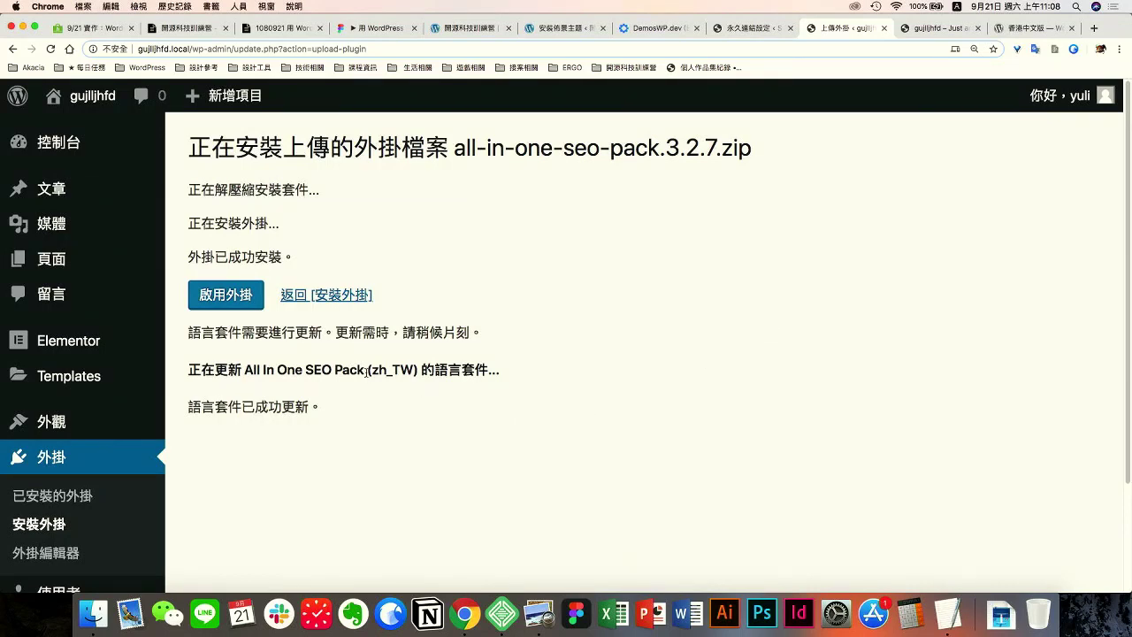
Activate All in One SEO Pack to bring up its 3.2.7 welcome page
left_click(240, 306)
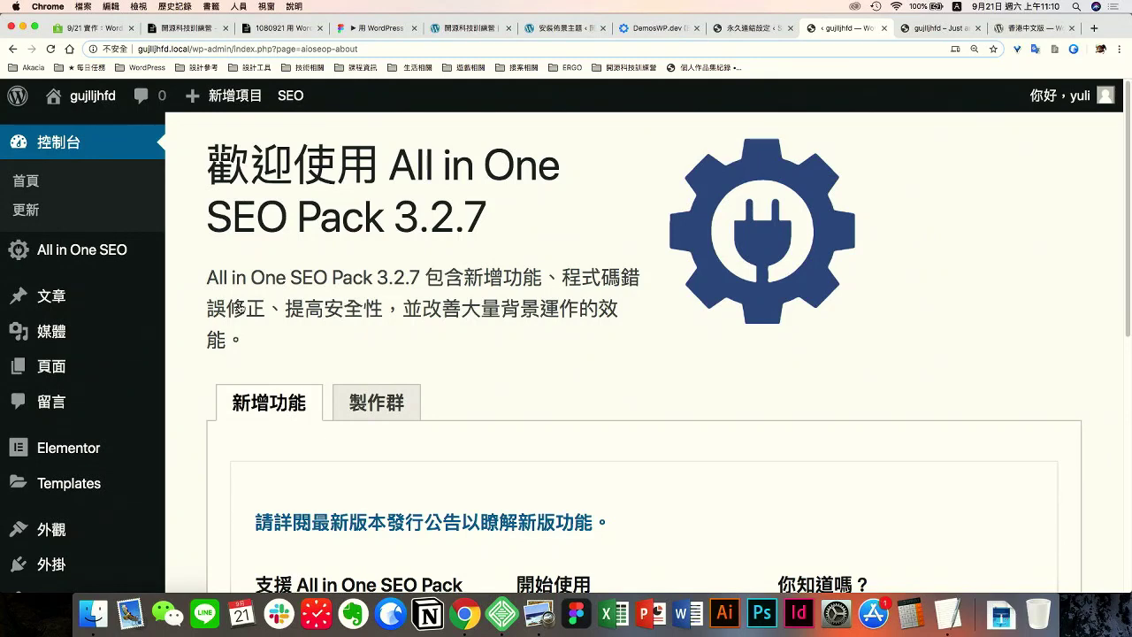
Open the All in One SEO General Settings page and review its options, including canonical URLs
left_click(106, 258)
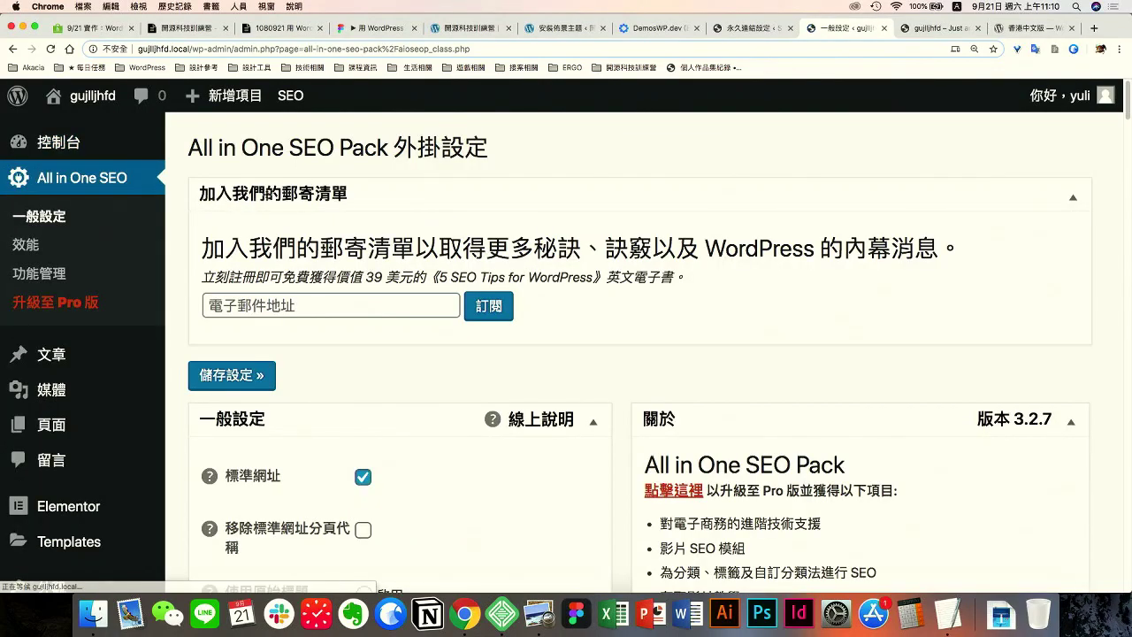
scroll(272, 213, "down", 3)
scroll(273, 213, "up", 3)
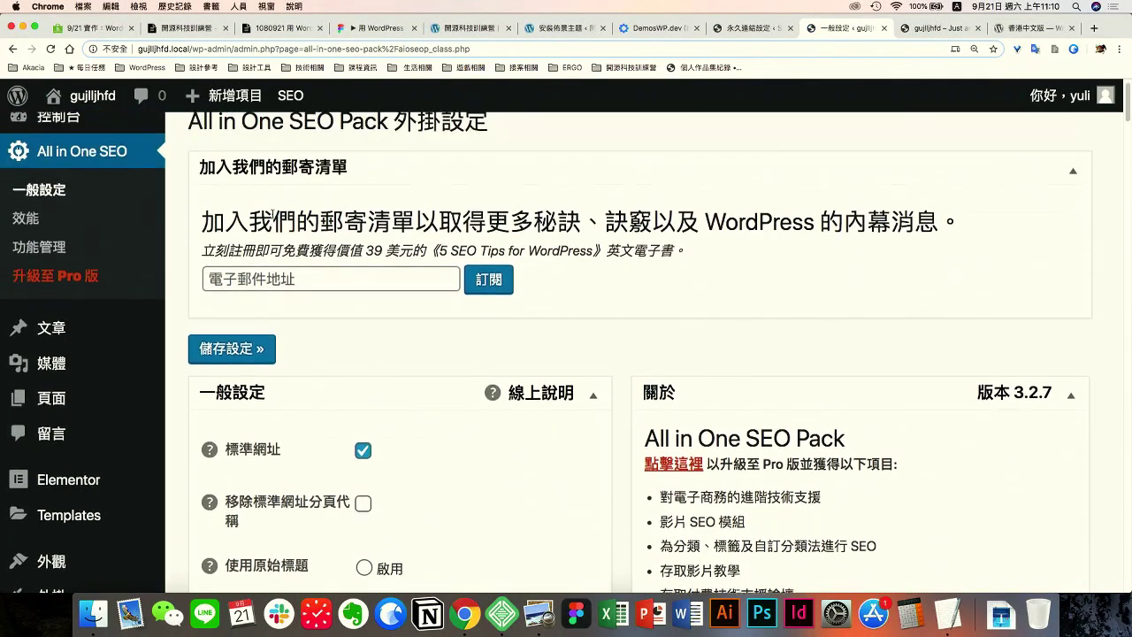
scroll(272, 215, "up", 1)
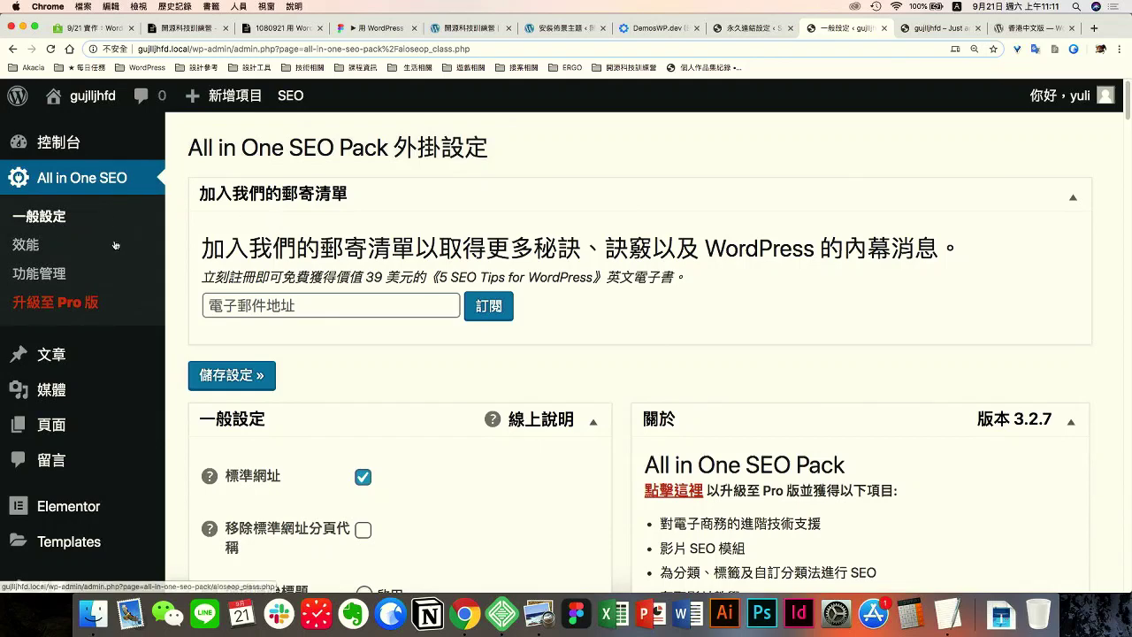
scroll(112, 256, "down", 3)
scroll(112, 256, "up", 3)
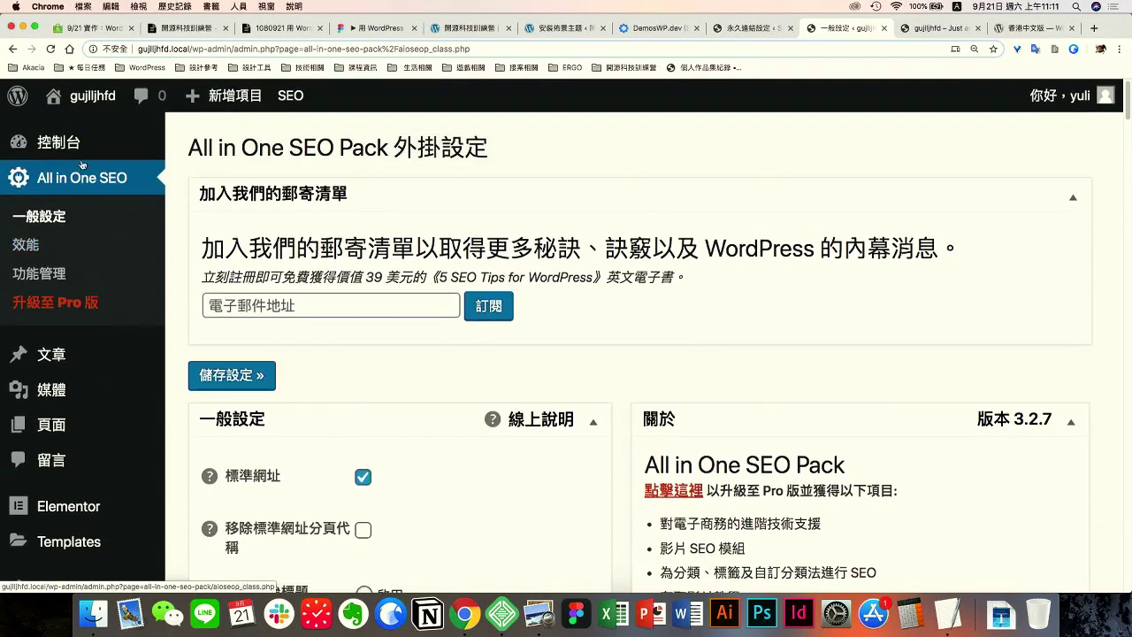
View the Posts list's SEO columns, then advance the slides to the common SEO plugins slide
left_click(81, 362)
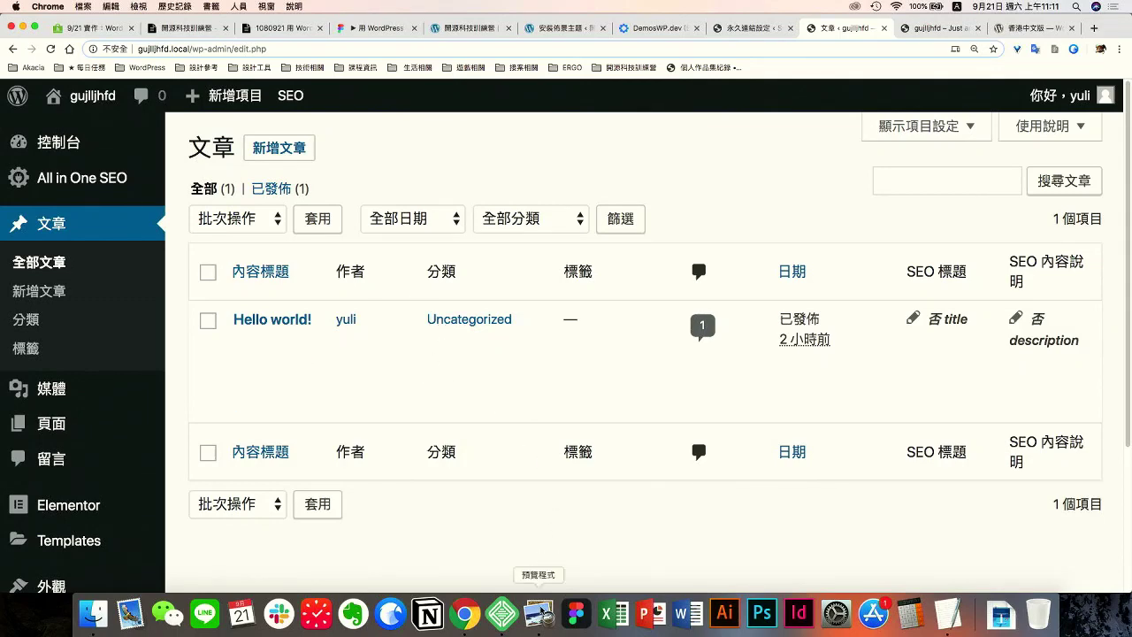
left_click(541, 610)
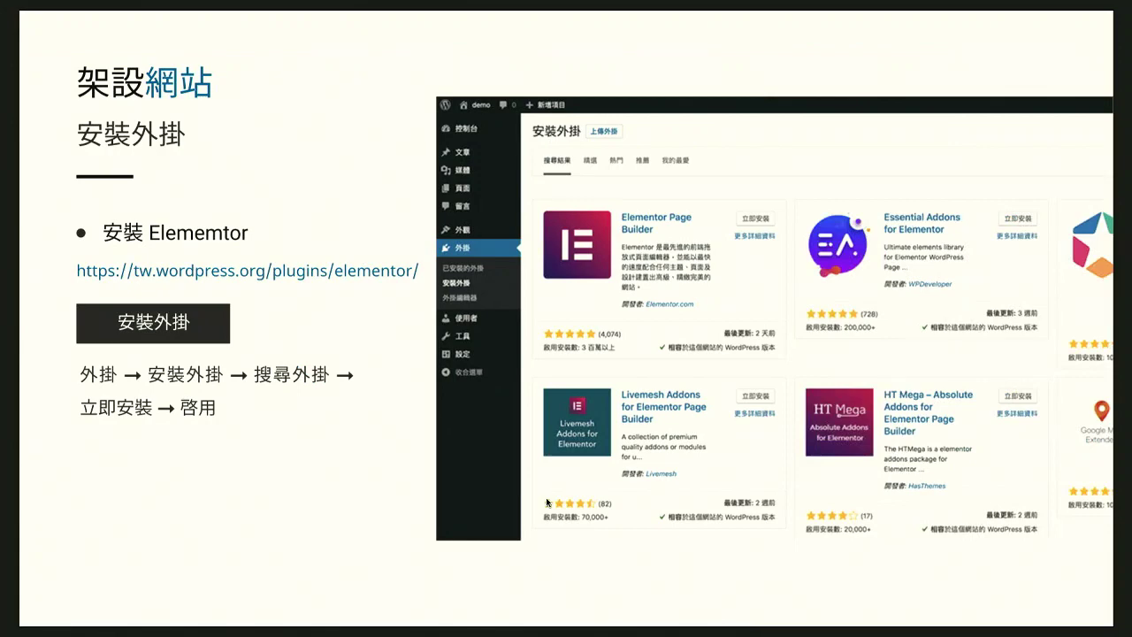
key("Right")
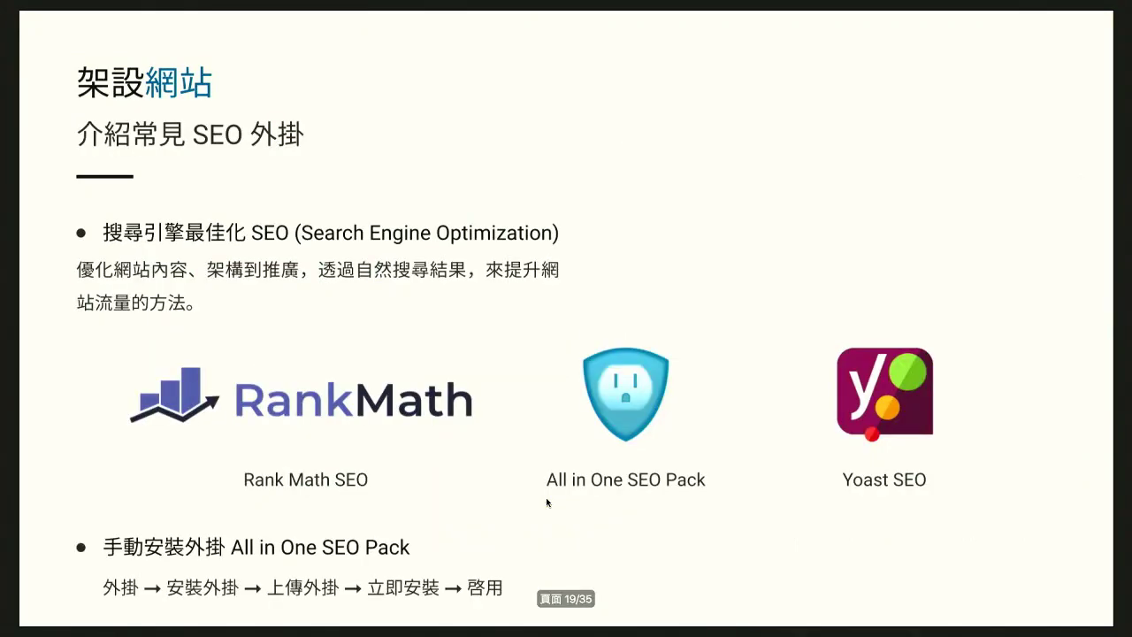
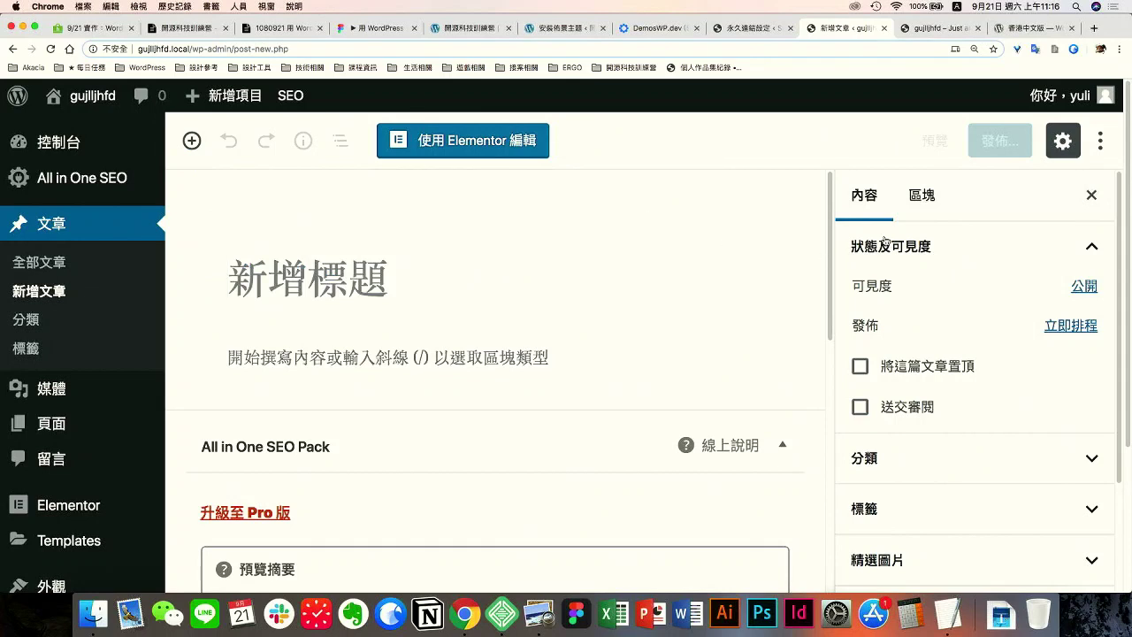
Close and reopen the post settings panel, then collapse the admin menu to icons only
left_click(1092, 195)
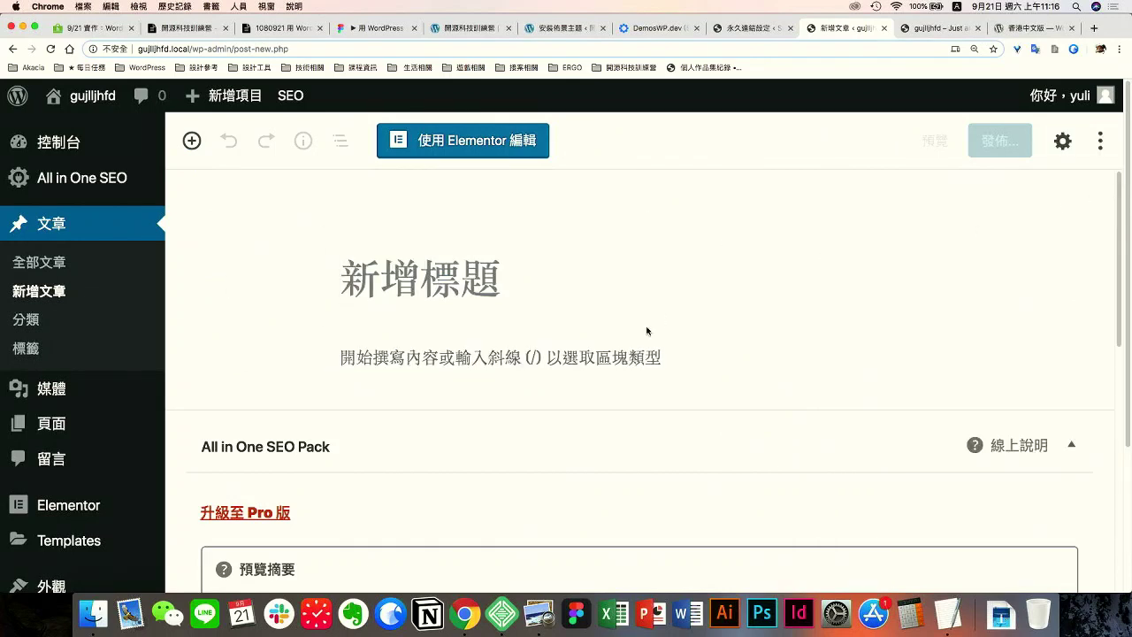
left_click(1063, 144)
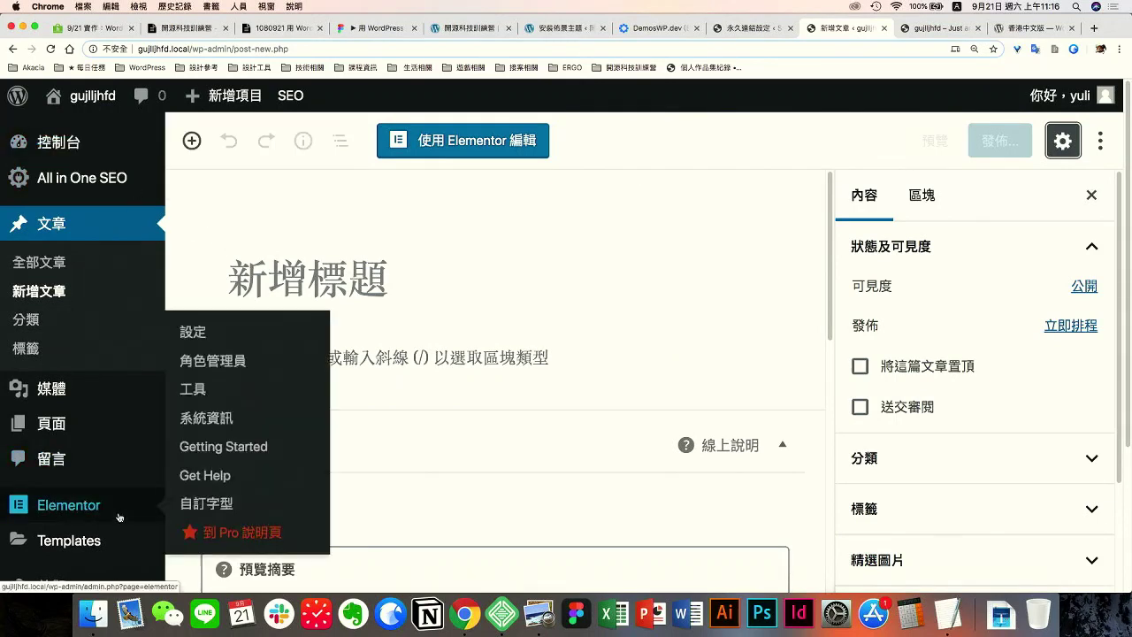
scroll(70, 571, "down", 5)
left_click(70, 571)
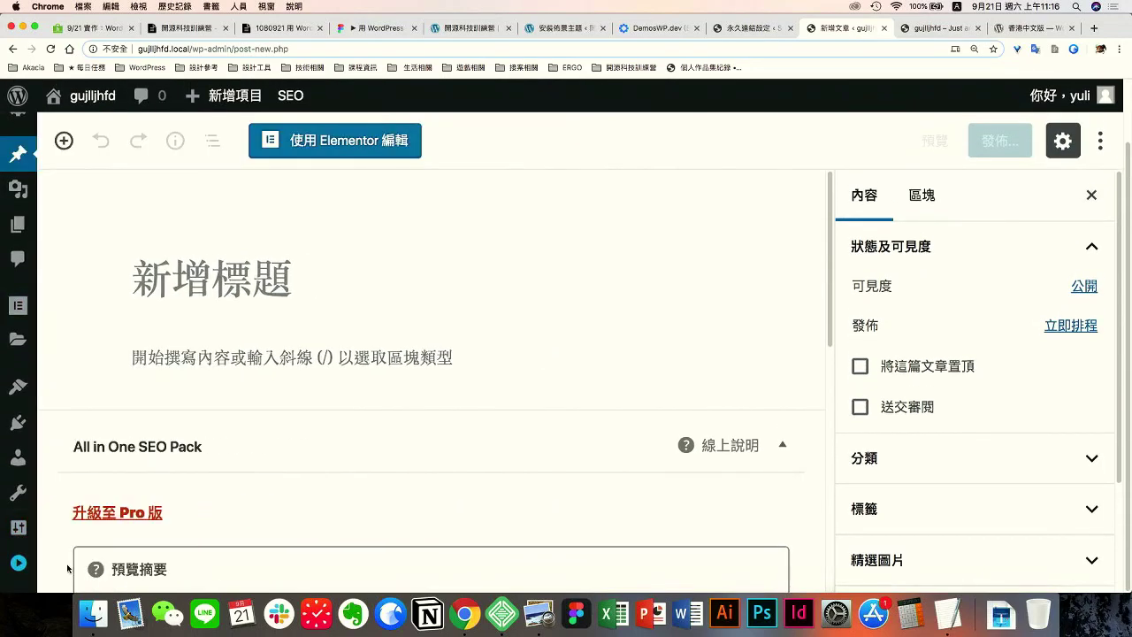
left_click(25, 571)
mouse_move(24, 571)
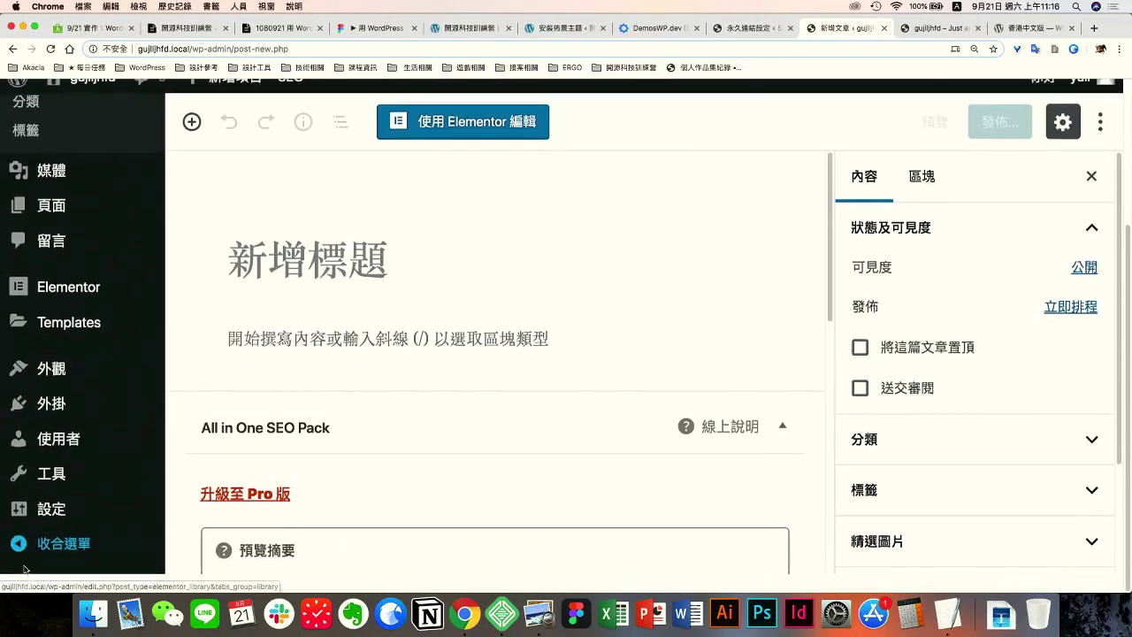
left_click(39, 620)
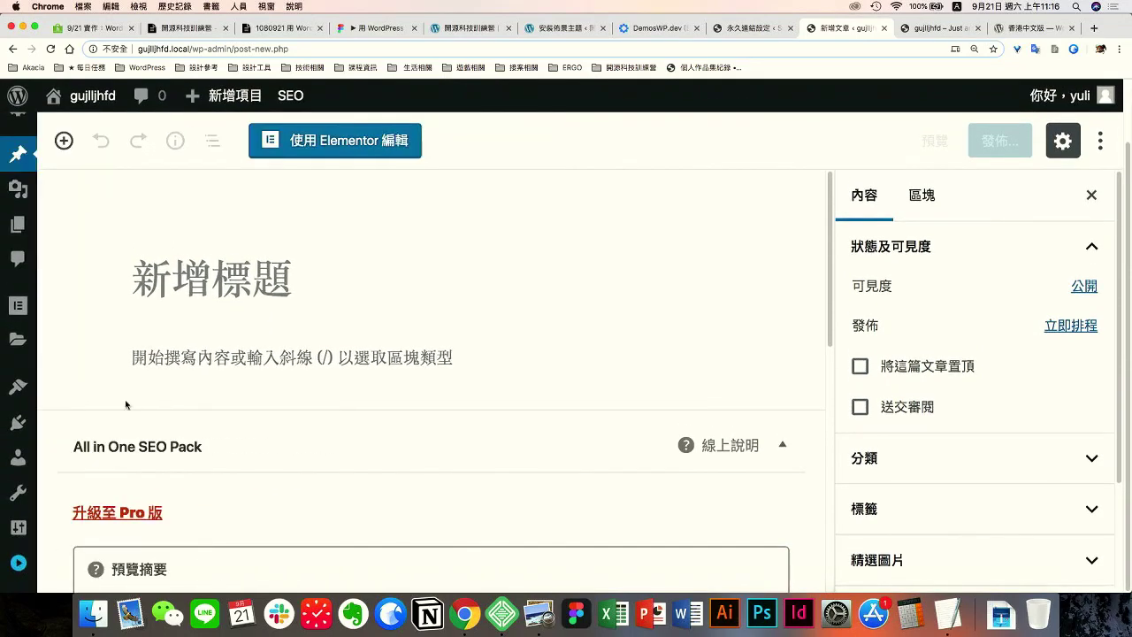
left_click(156, 220)
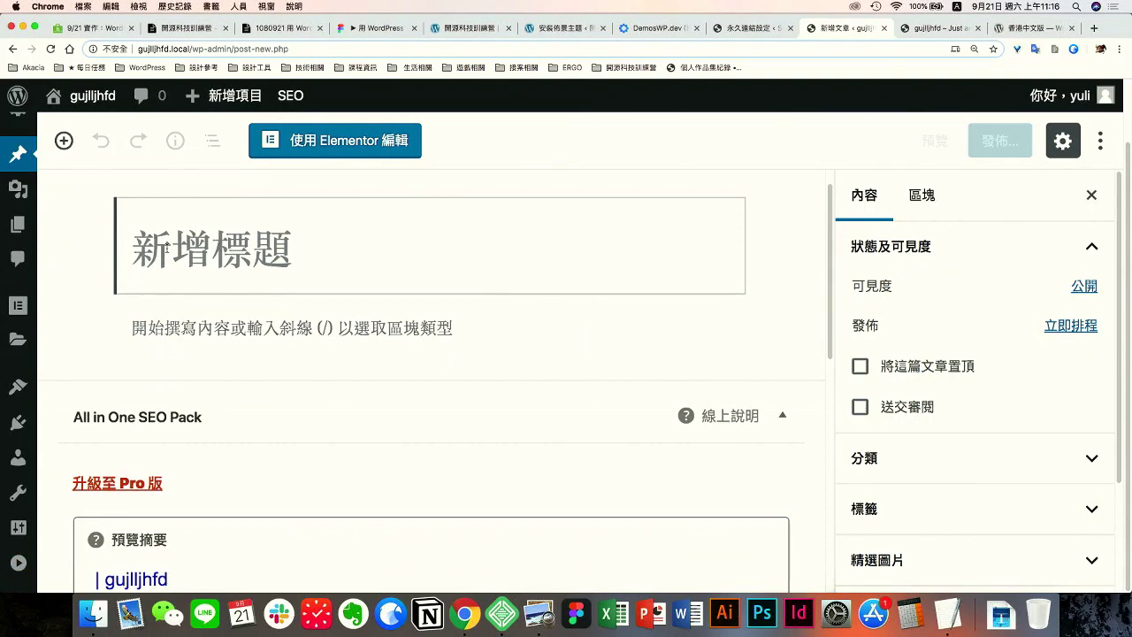
Enter 文章標題 as the post title
type("f")
key("BackSpace")
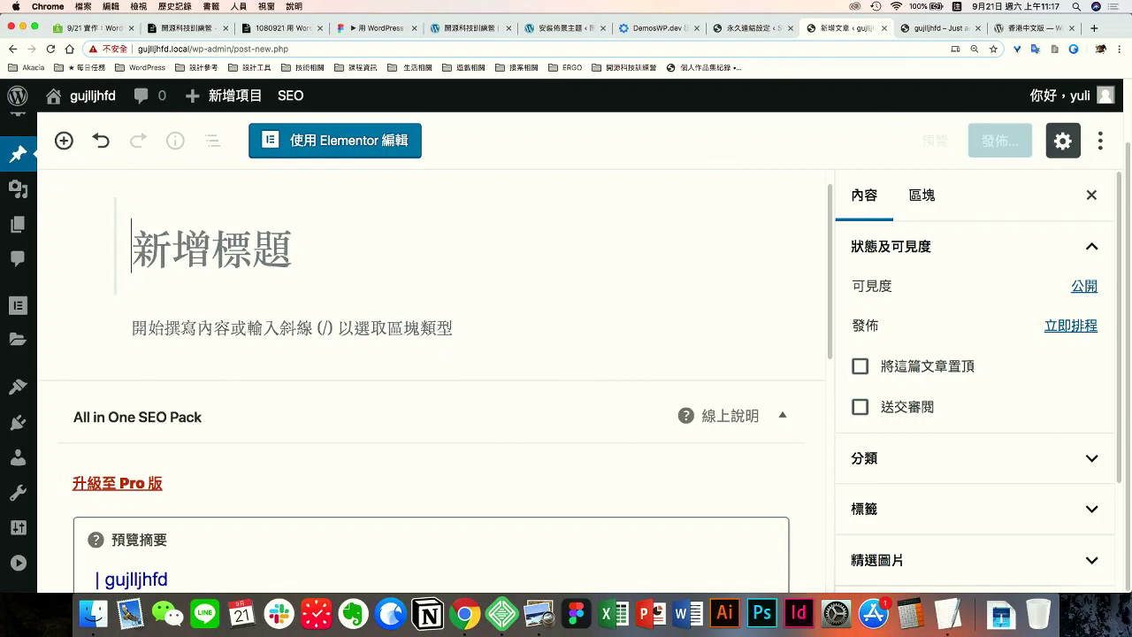
type("x")
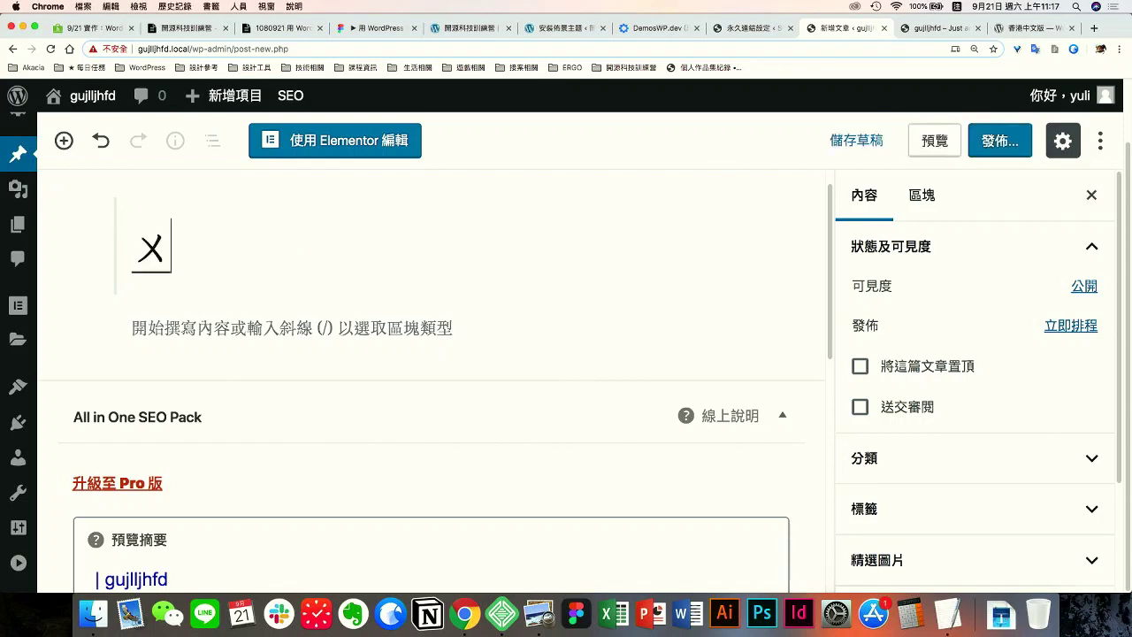
type("文")
type("ㄓㄨㄤ")
key("BackSpace")
type("ㄓㄤㄅ")
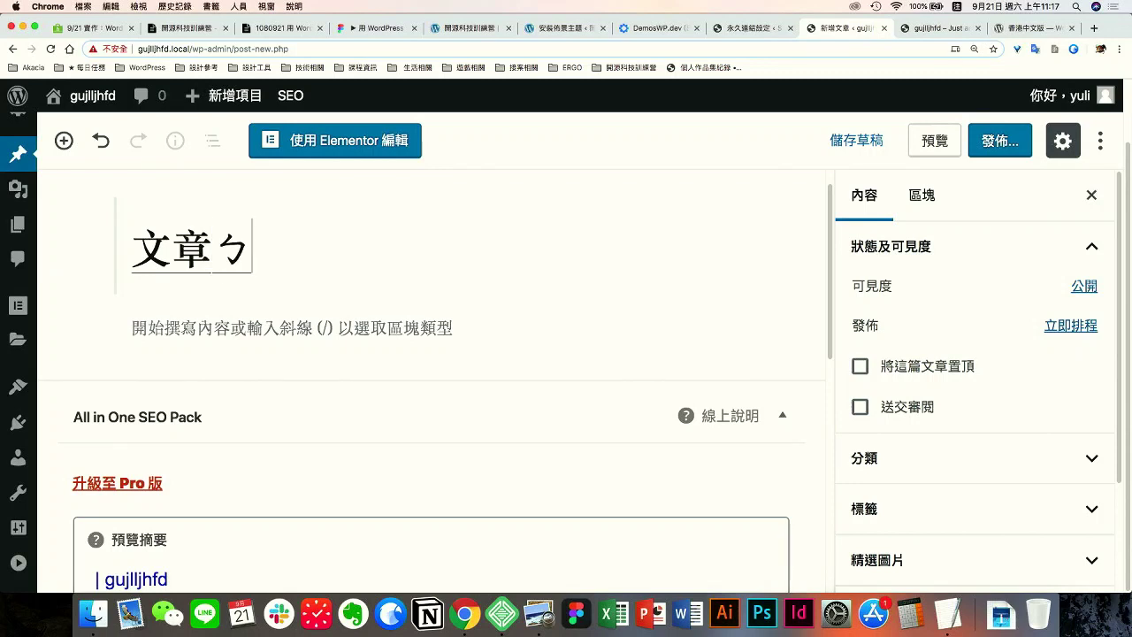
type("ㄧㄠㄊㄧˊ")
key("Return")
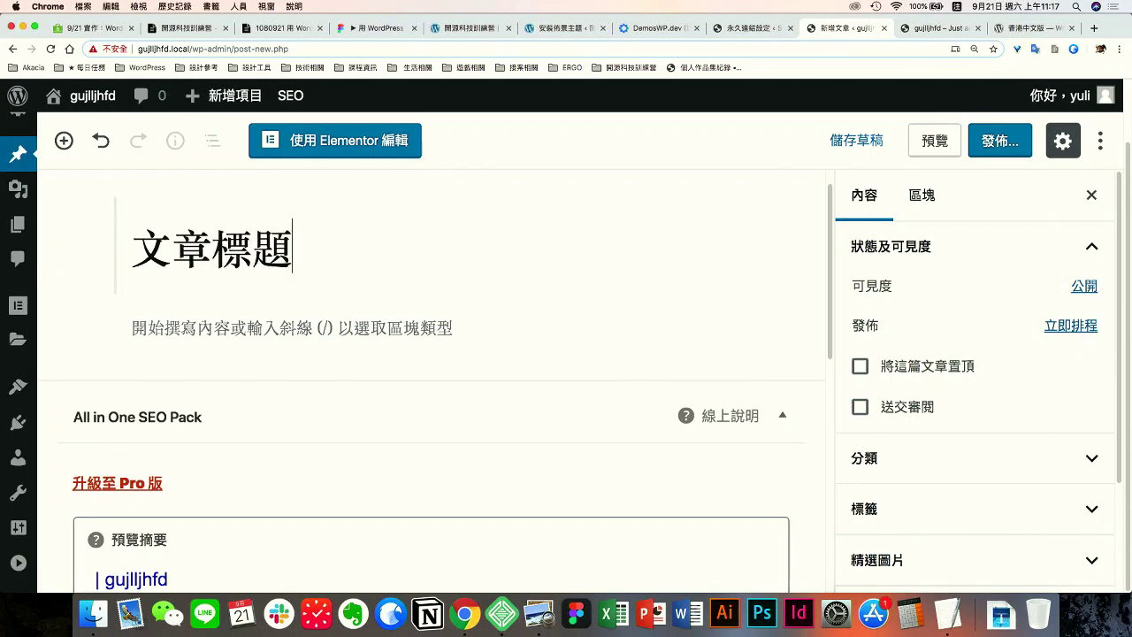
Write a body paragraph reading 文章內容 repeated four times
left_click(212, 308)
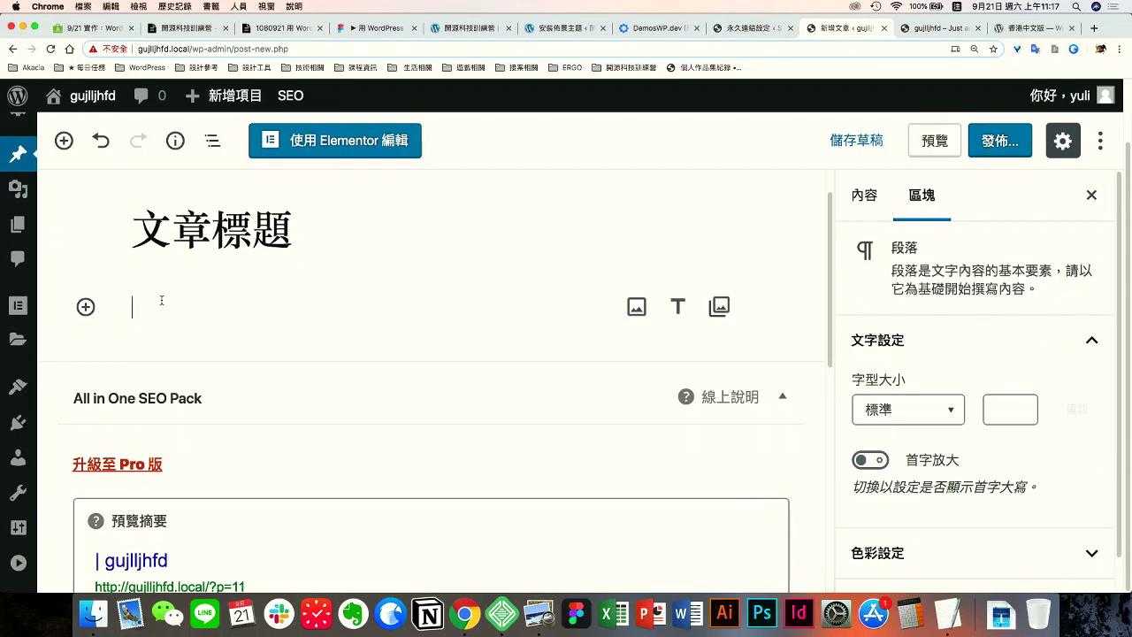
type("文章內容")
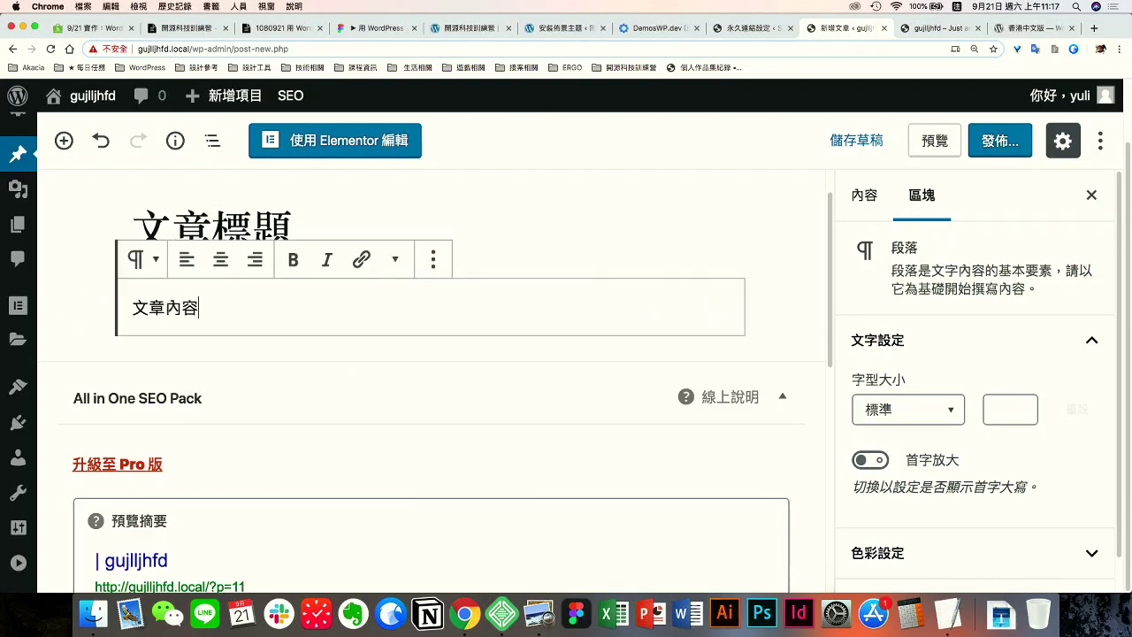
mouse_move(193, 306)
left_mouse_down()
mouse_move(118, 302)
mouse_move(199, 307)
left_mouse_up()
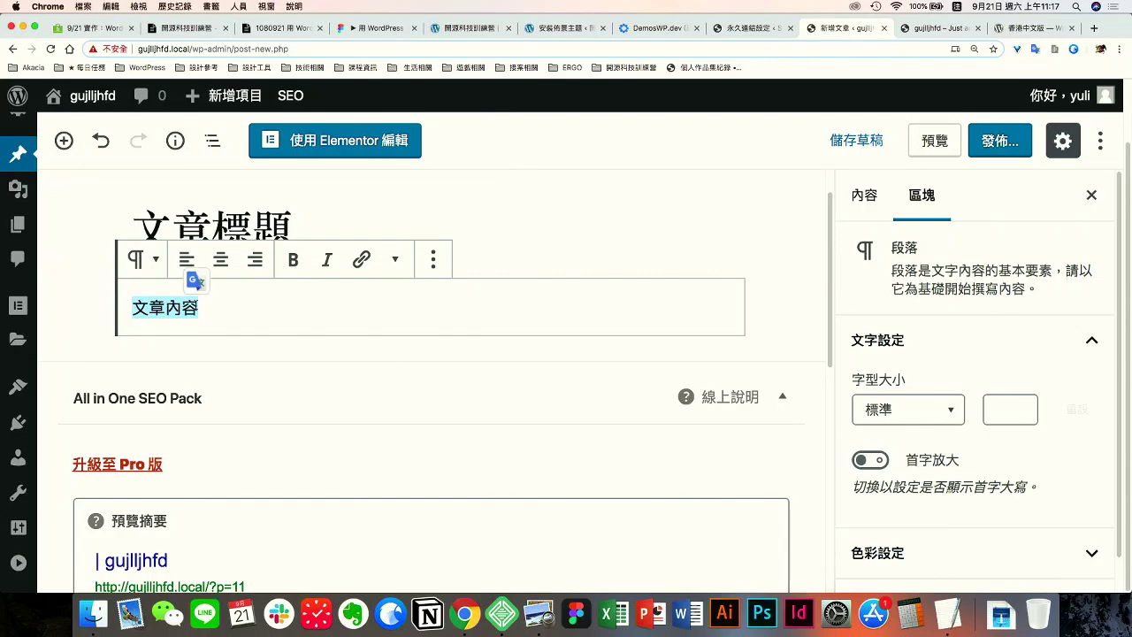
key("super+v")
key("super+v")
key("super+v")
key("super+v")
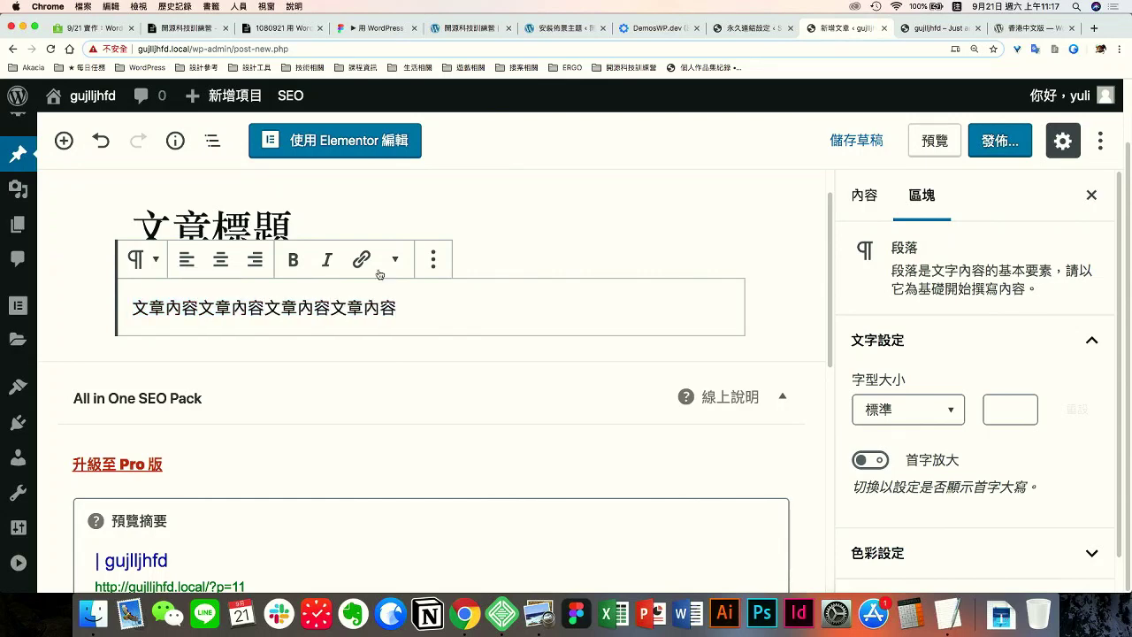
left_click(495, 220)
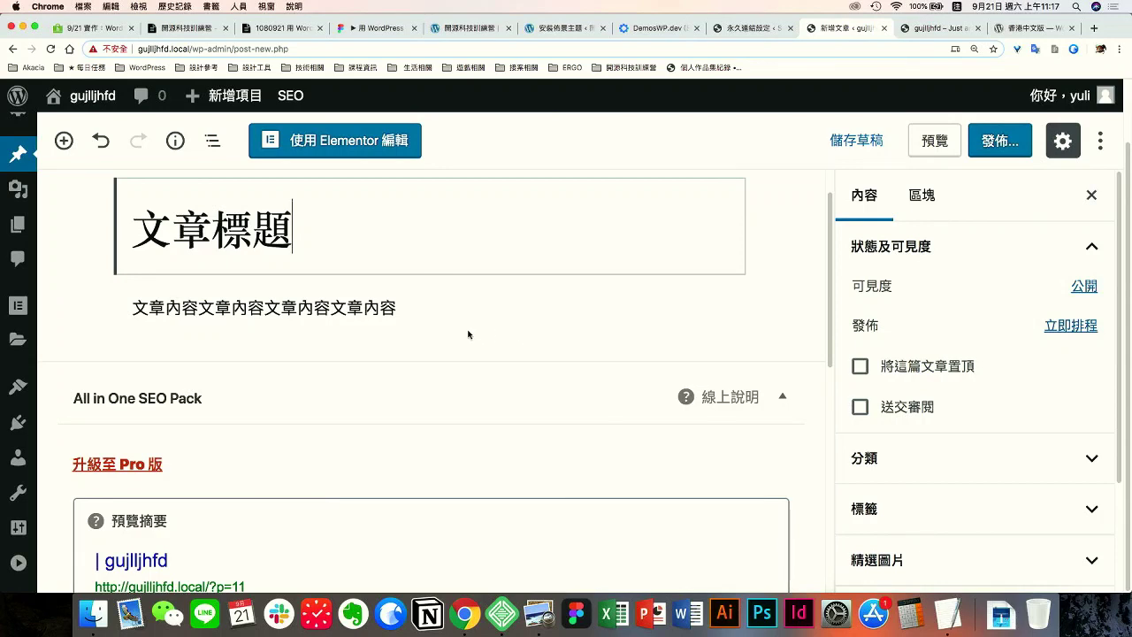
left_click(400, 304)
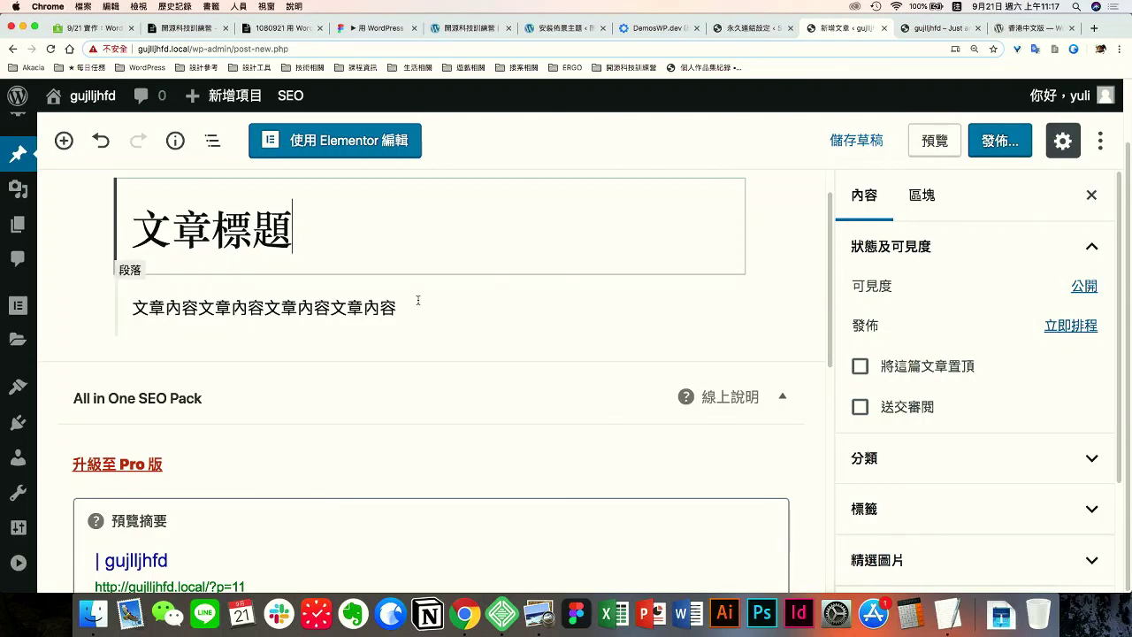
left_click(224, 313)
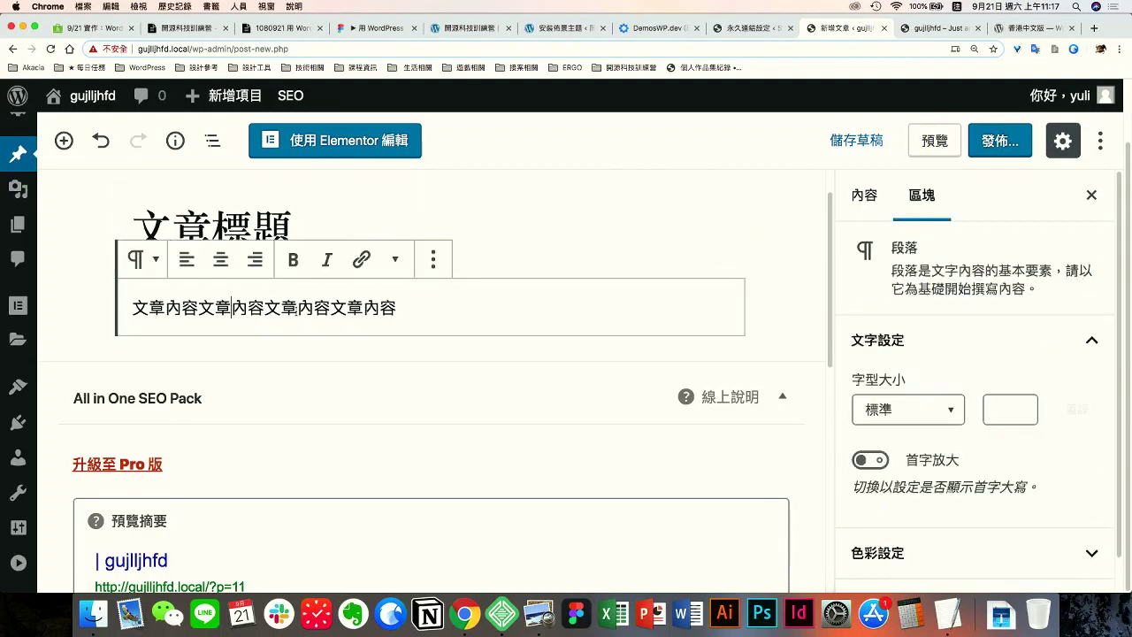
left_click(329, 354)
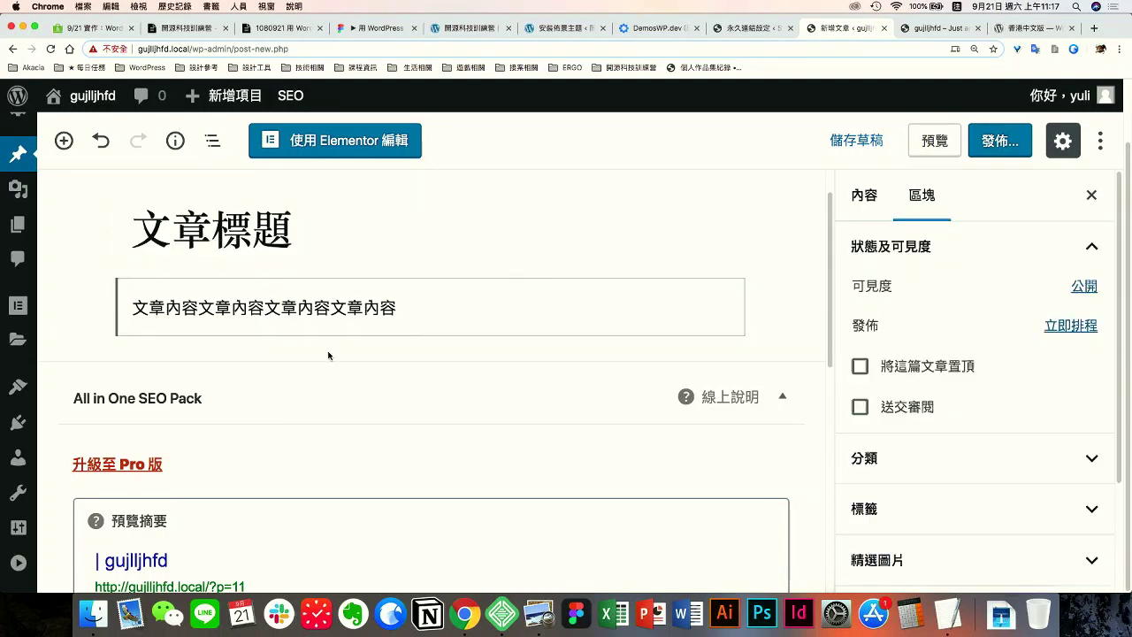
left_click(110, 299)
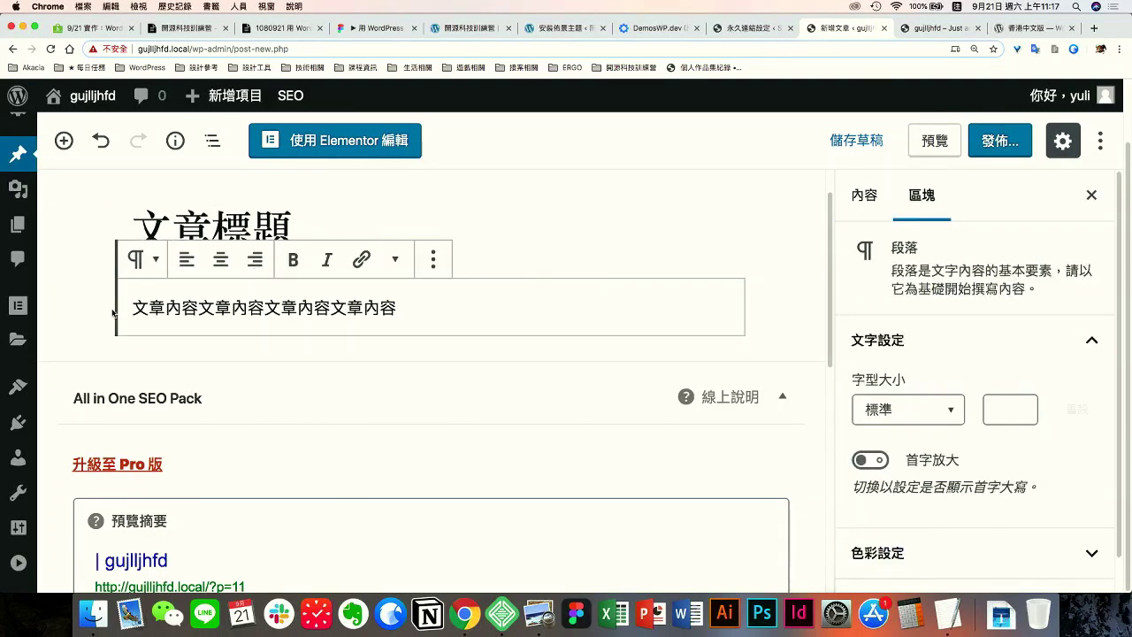
Insert an image block holding logo-2.png from the media library
left_click(63, 141)
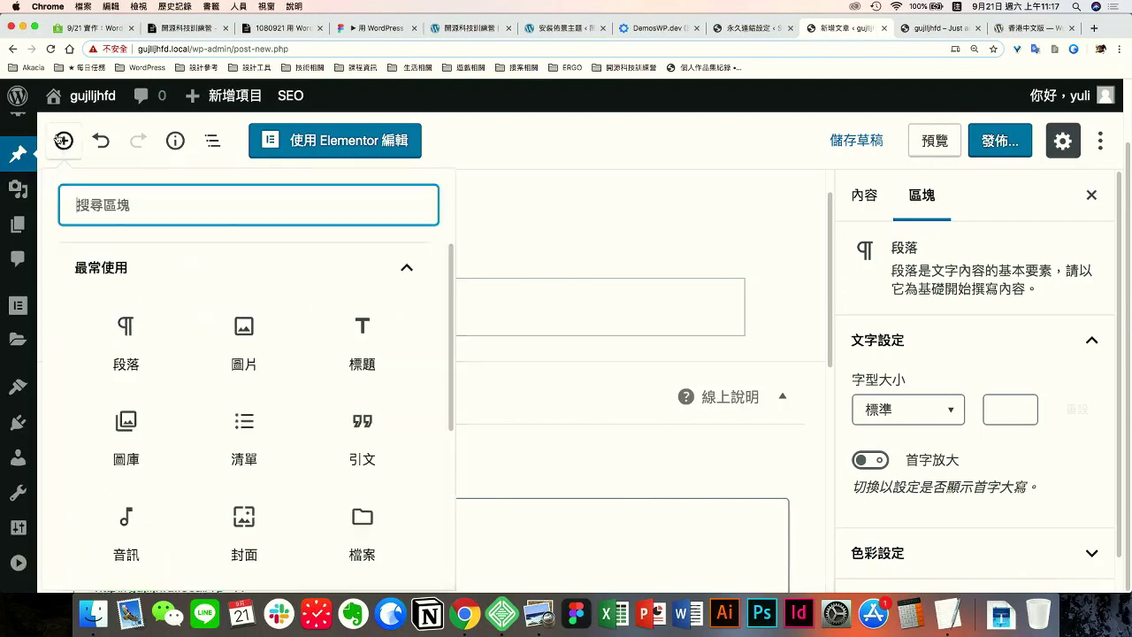
scroll(185, 295, "down", 2)
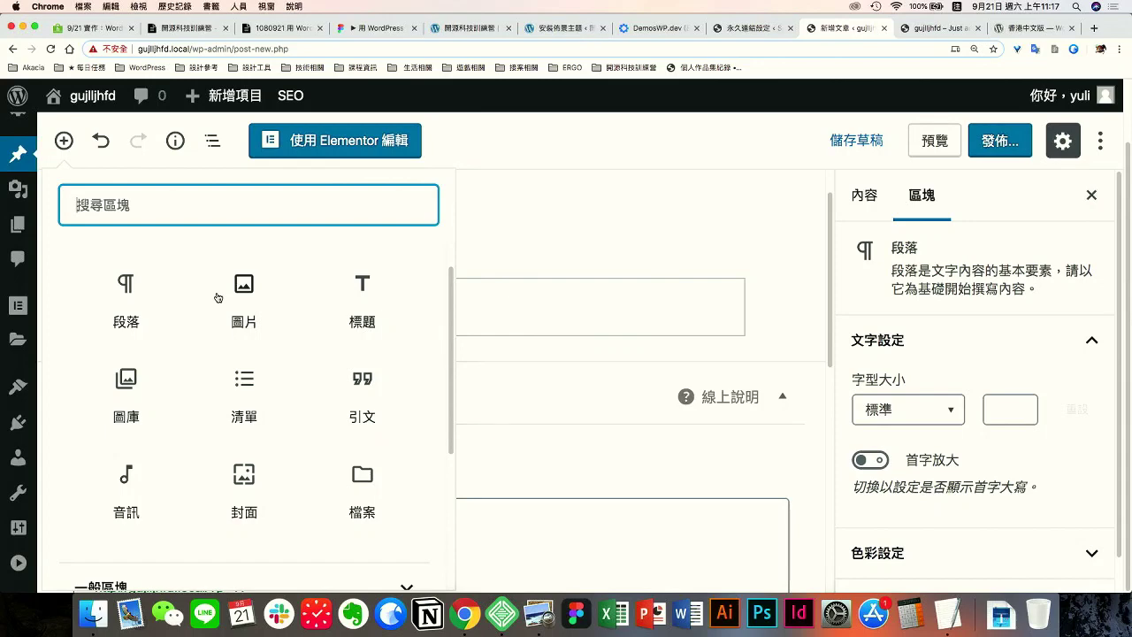
left_click(218, 298)
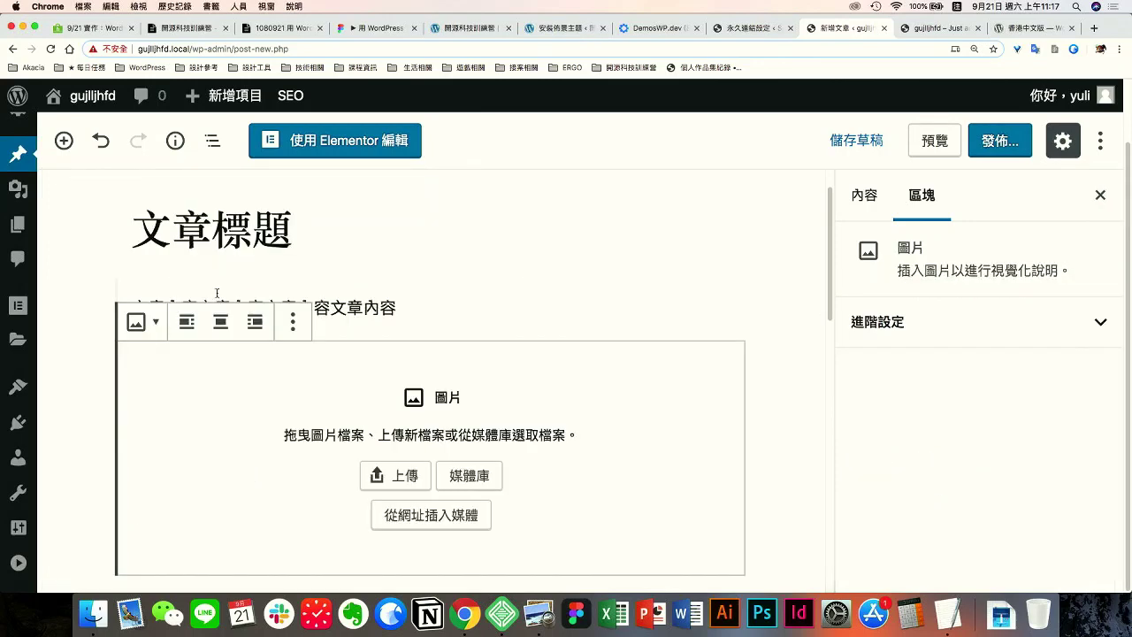
scroll(379, 367, "down", 1)
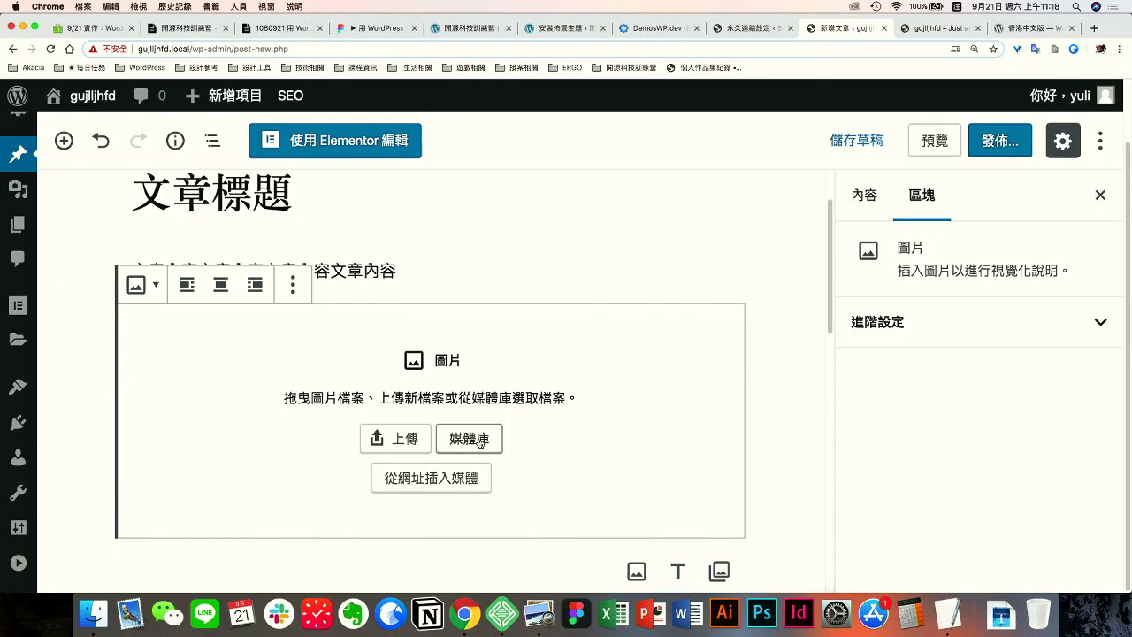
left_click(478, 440)
left_click(281, 354)
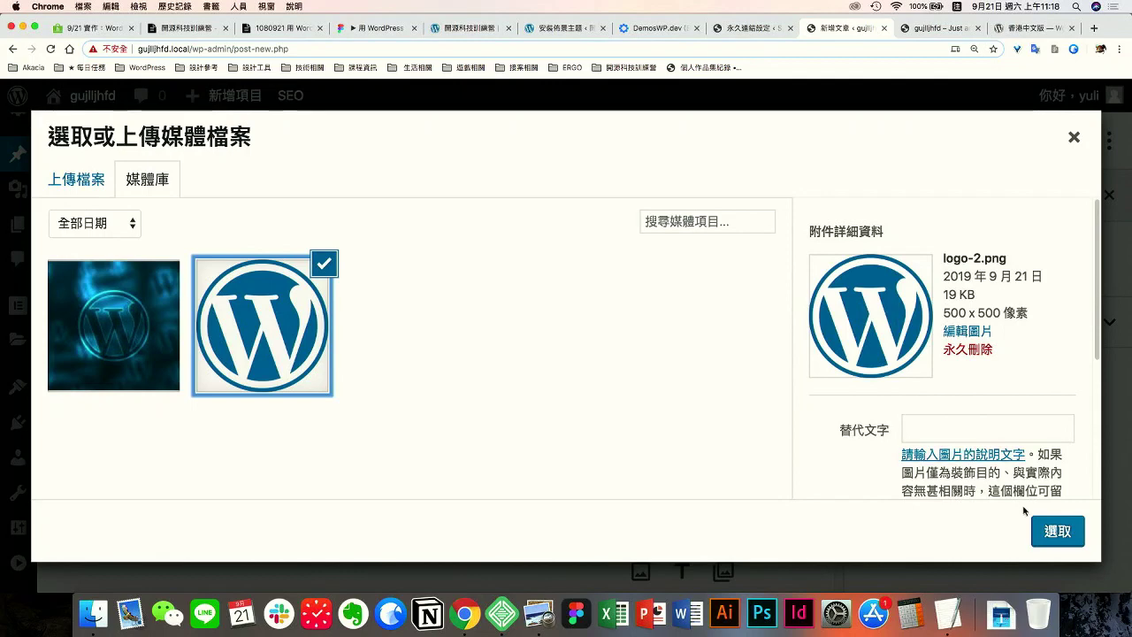
left_click(1044, 530)
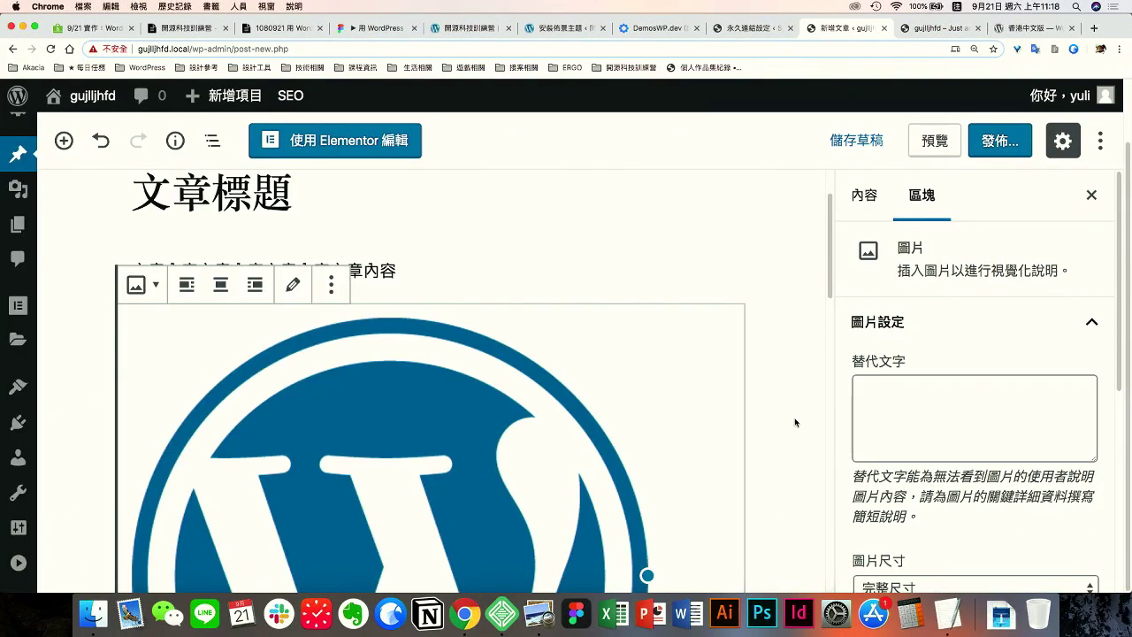
scroll(795, 423, "down", 3)
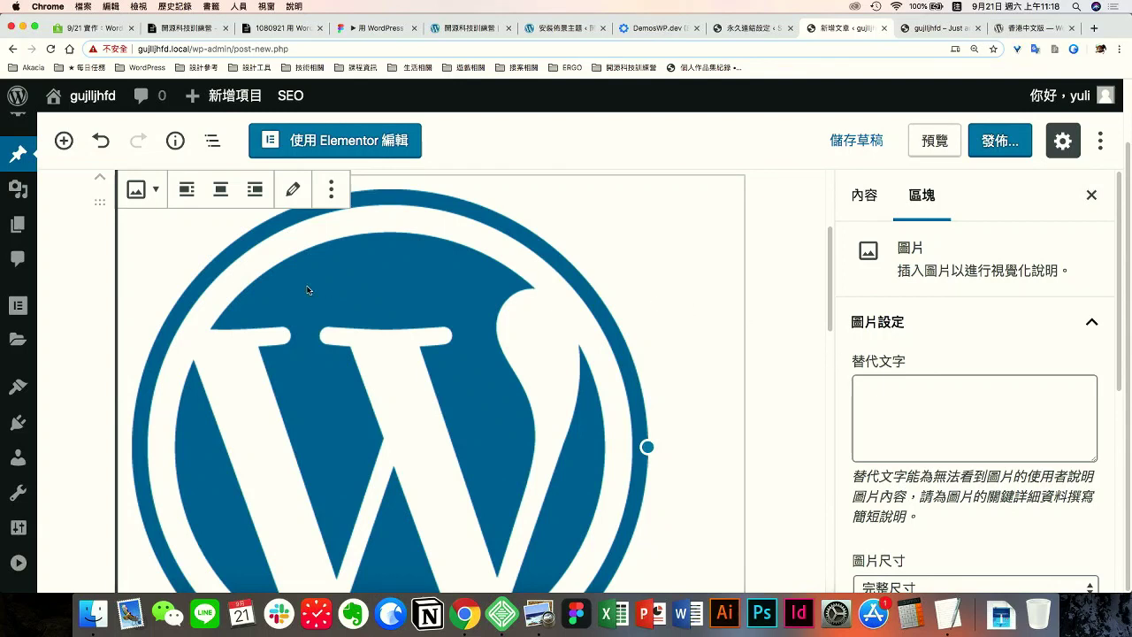
Centre-align the logo image in the post
left_click(213, 200)
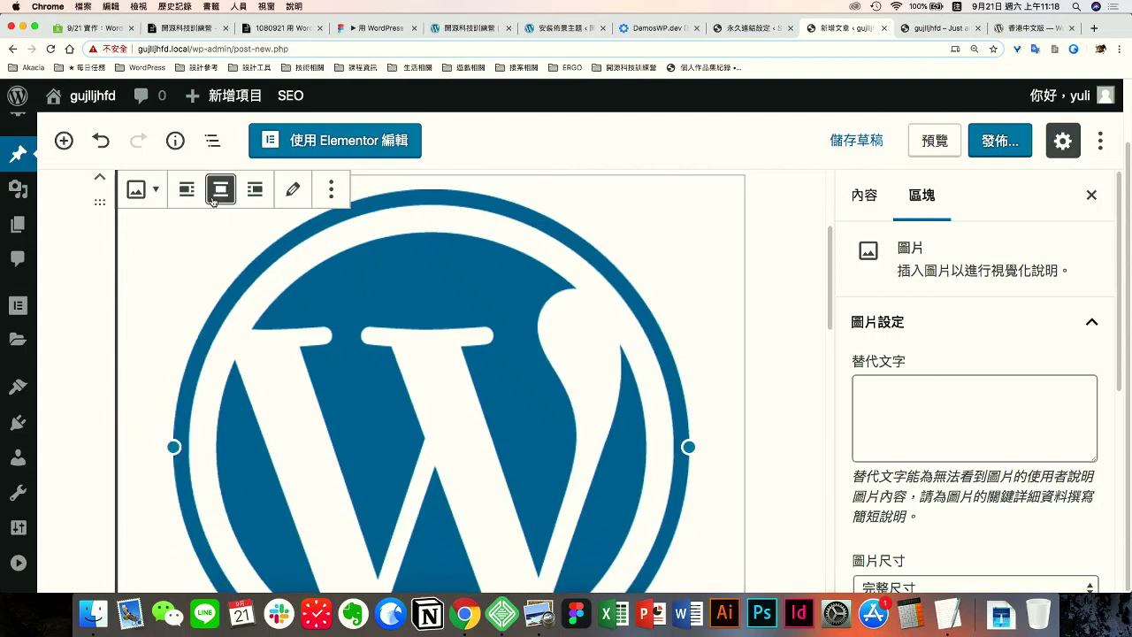
left_click(213, 200)
left_click(217, 201)
left_click(249, 200)
left_click(603, 189)
scroll(922, 324, "down", 3)
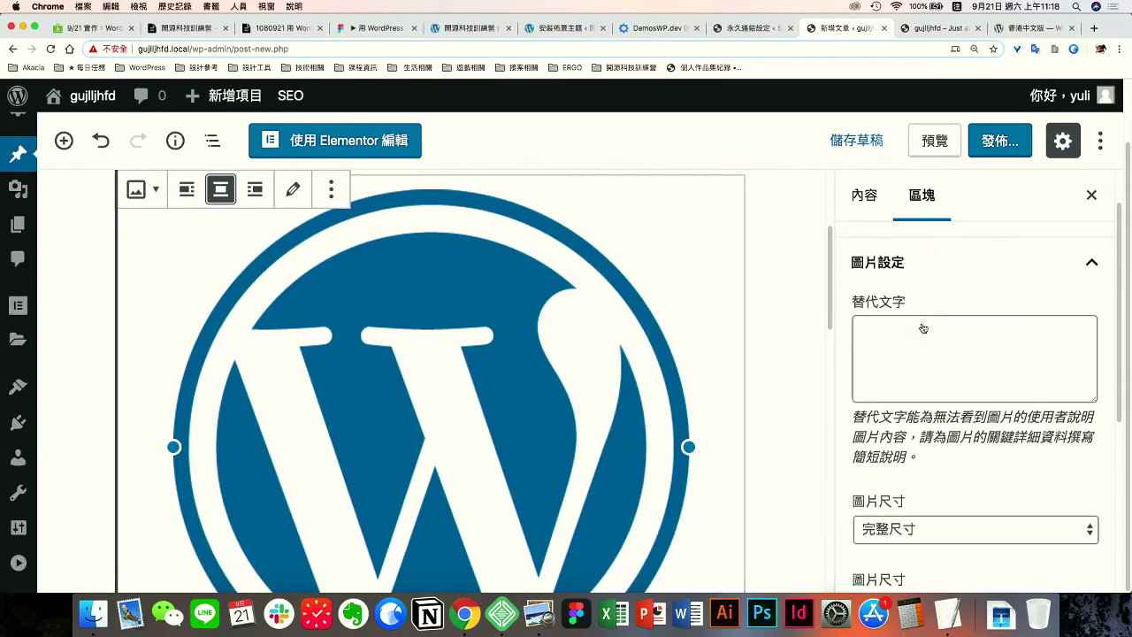
scroll(922, 323, "down", 2)
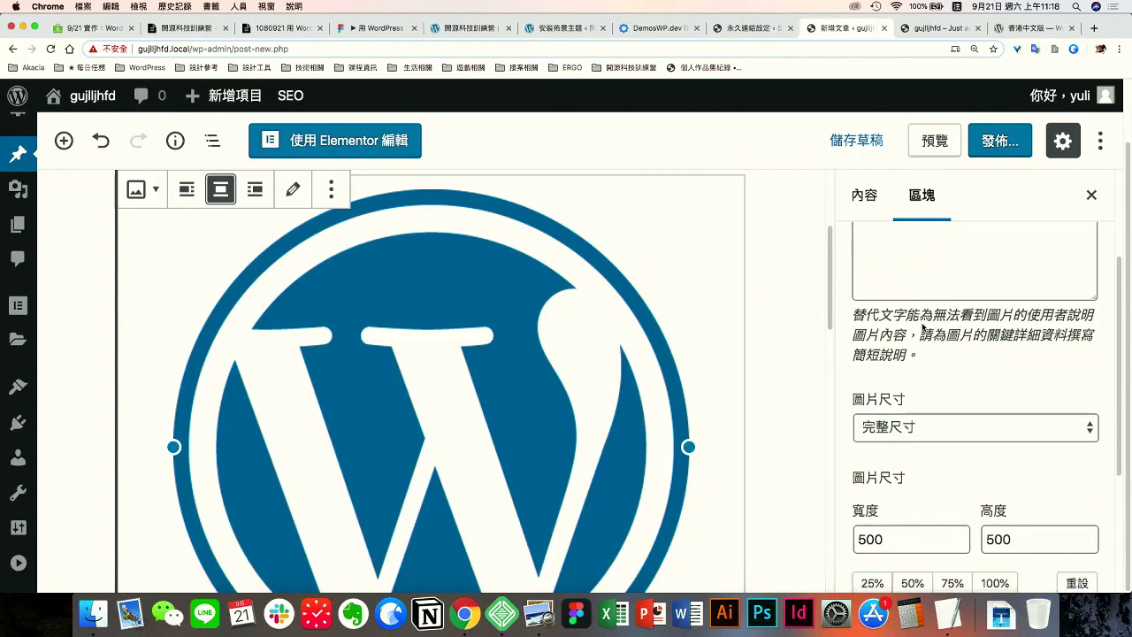
Set the logo image size to 50% (250 × 250)
left_click(919, 408)
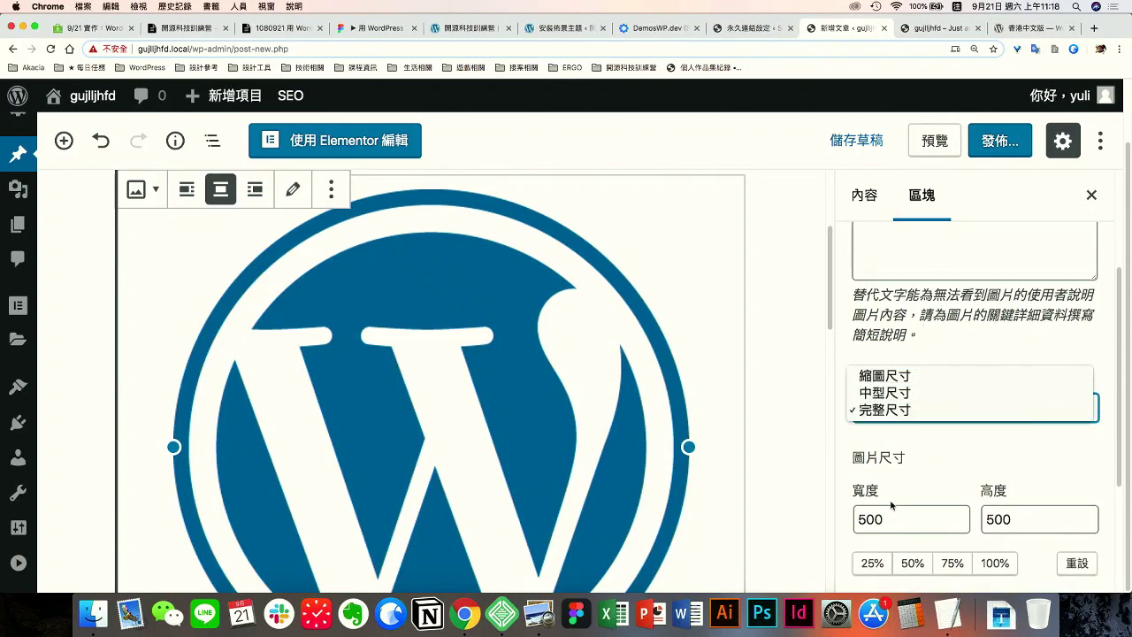
left_click(866, 522)
left_click(912, 563)
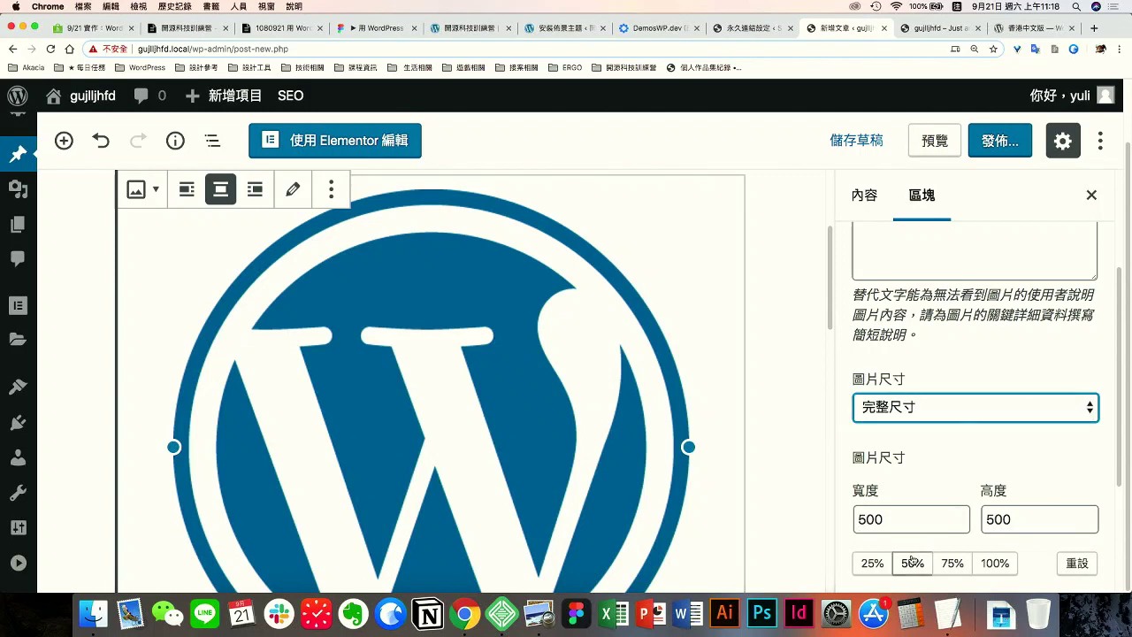
scroll(724, 440, "up", 3)
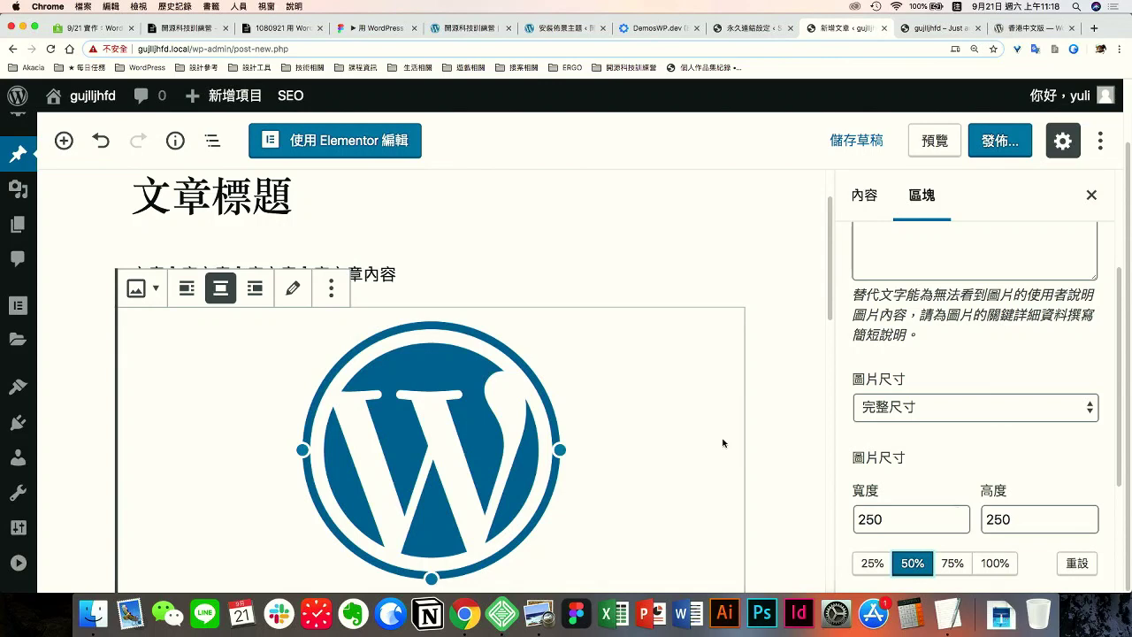
scroll(723, 443, "down", 1)
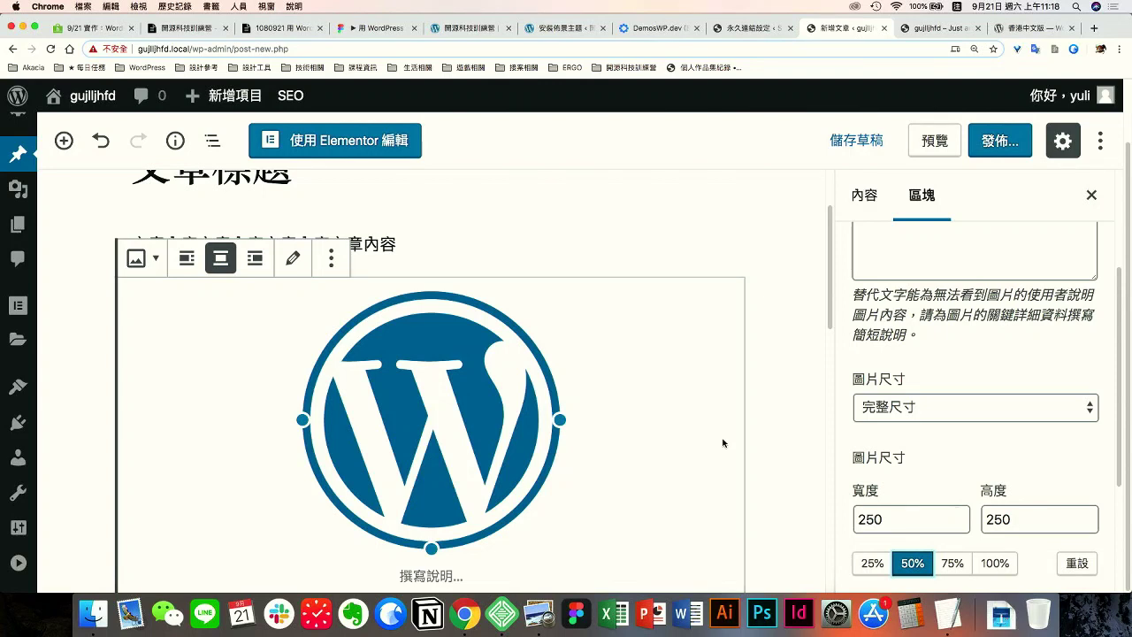
scroll(724, 443, "down", 4)
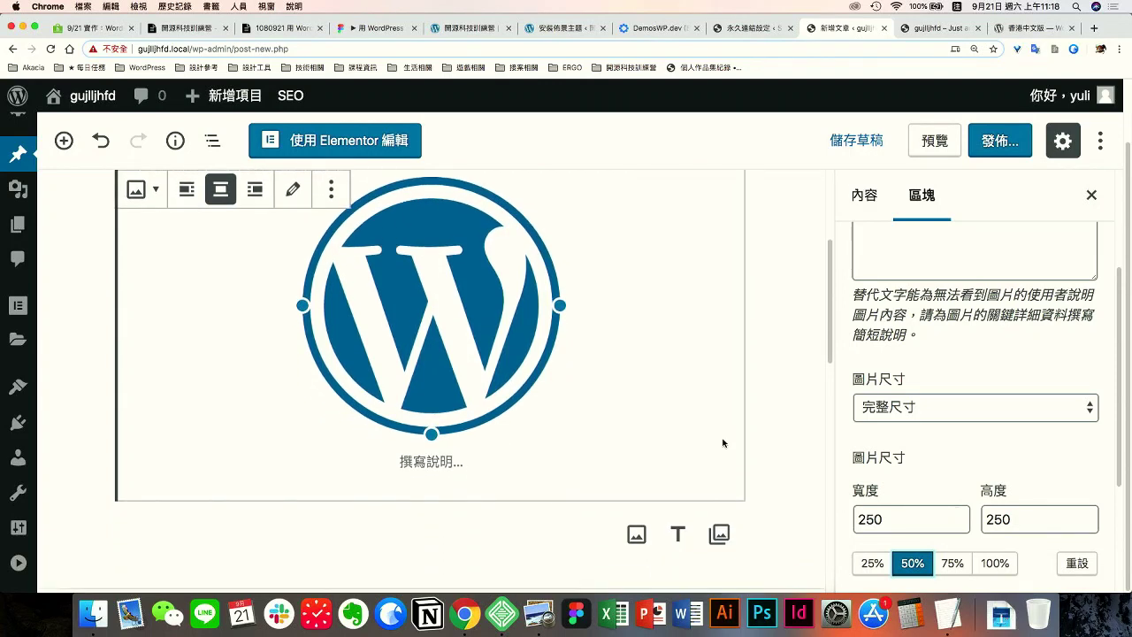
scroll(720, 449, "down", 1)
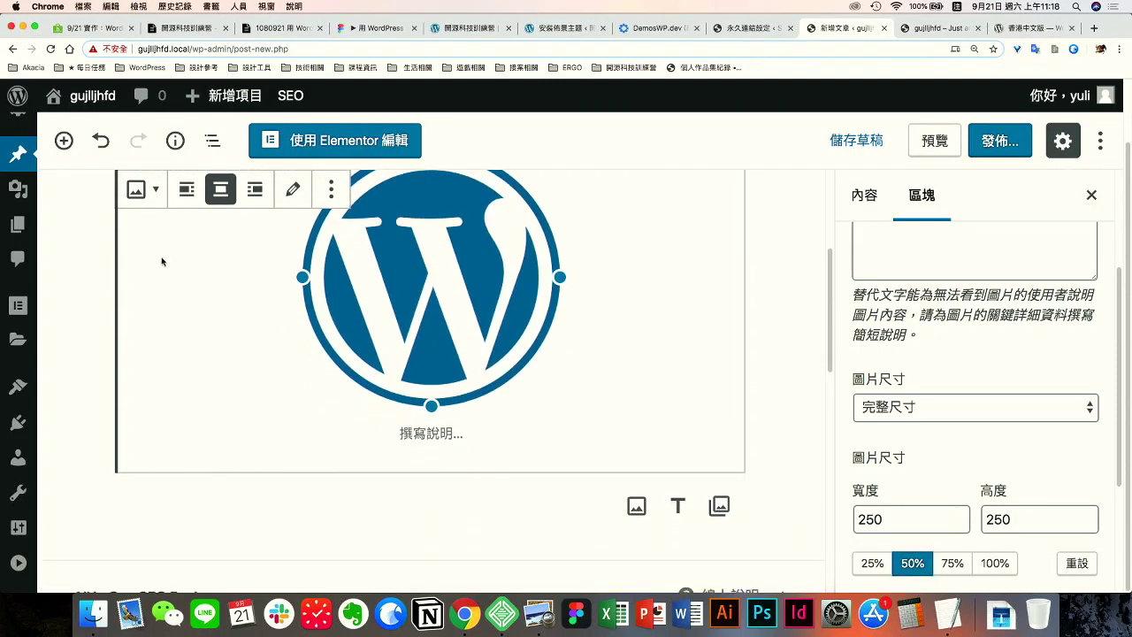
left_click(63, 141)
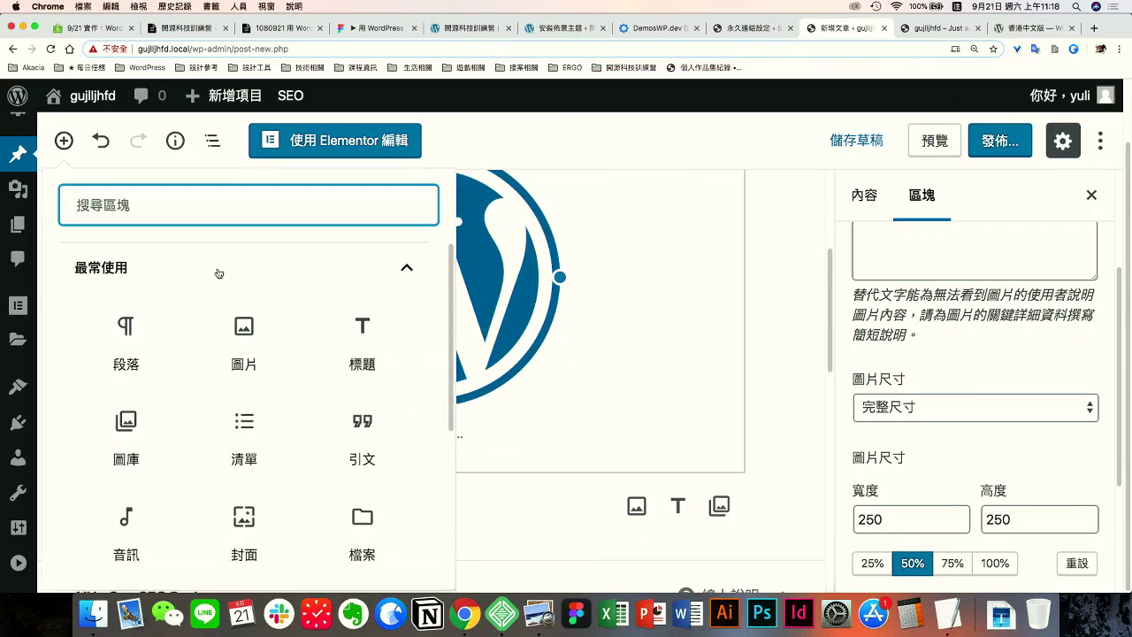
Add a heading block below the image reading 標題文字
left_click(343, 336)
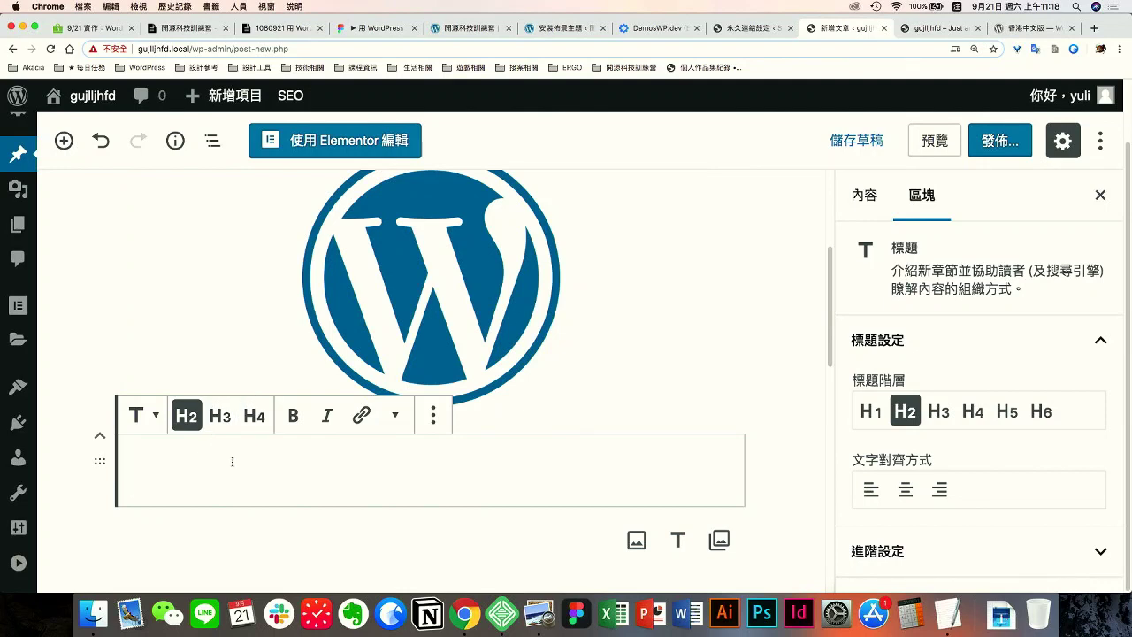
type("表ㄊㄧˊ")
key("BackSpace")
key("BackSpace")
type("·ㄅㄧㄠ")
key("BackSpace")
key("BackSpace")
key("BackSpace")
key("BackSpace")
type("ㄅㄧㄠ ㄊㄧˊㄨㄣˊㄗˋ")
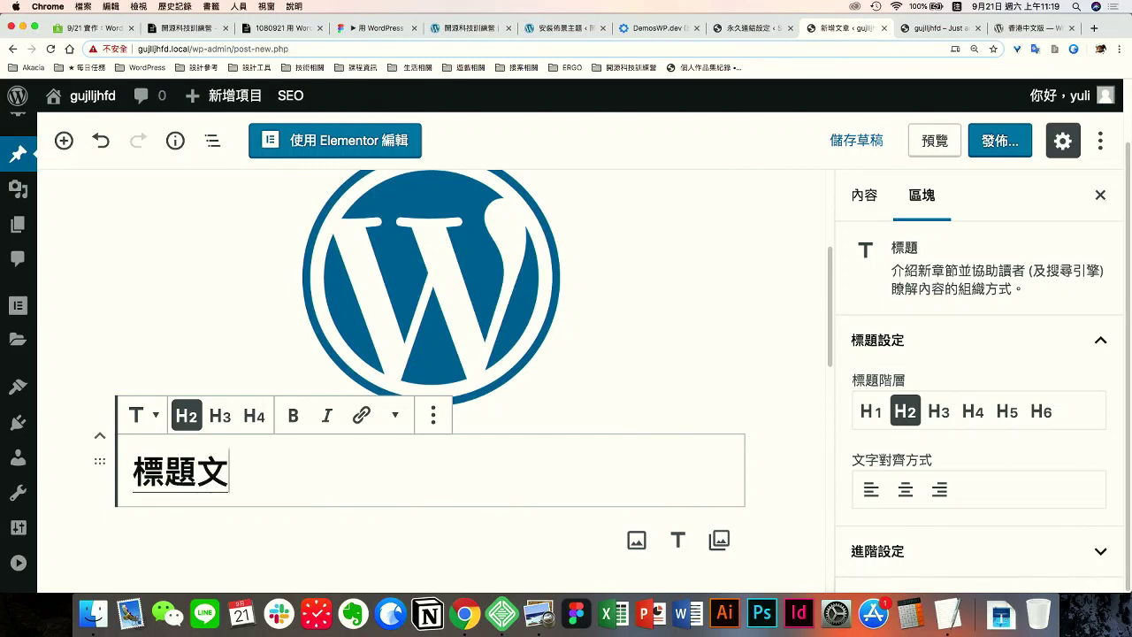
key("Return")
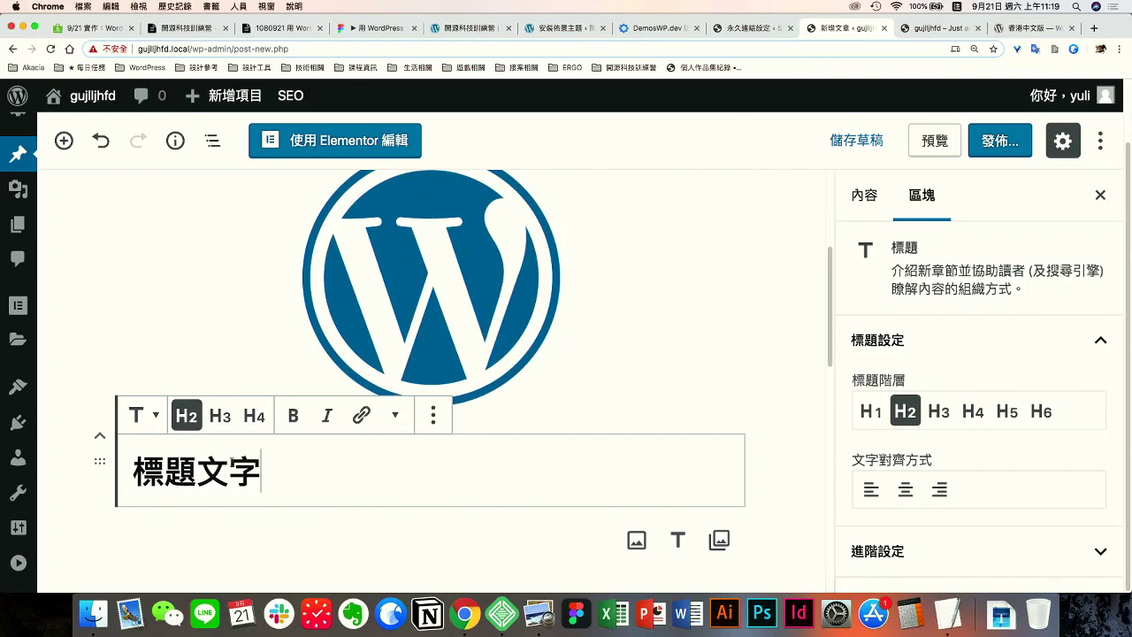
Make the 標題文字 heading an H1 and centre-align it
left_click(213, 433)
left_click(254, 416)
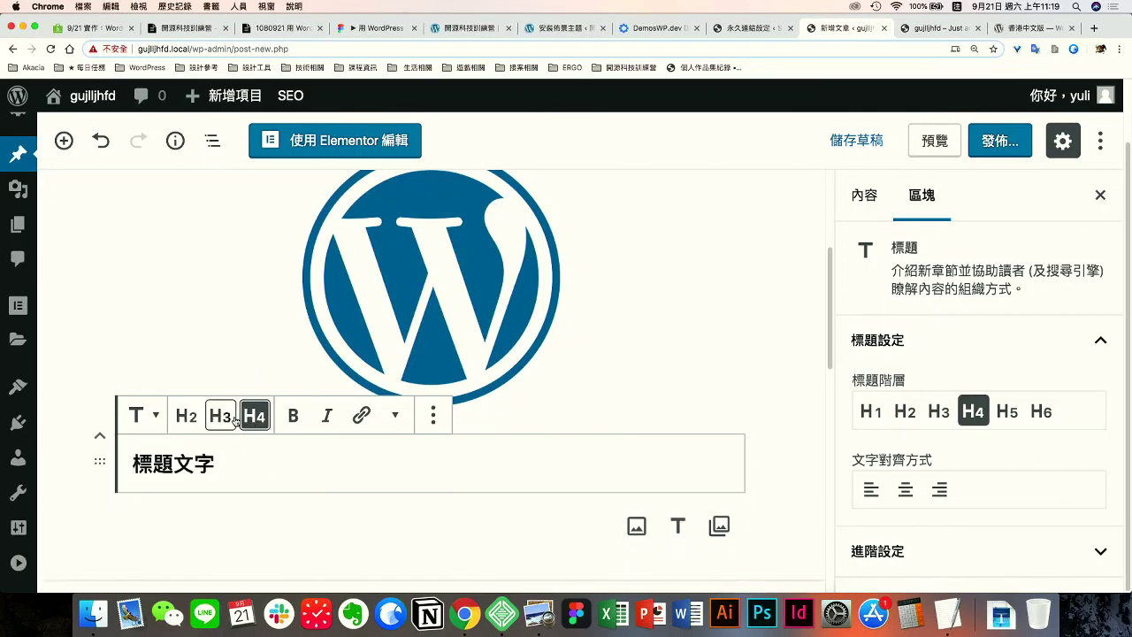
left_click(870, 412)
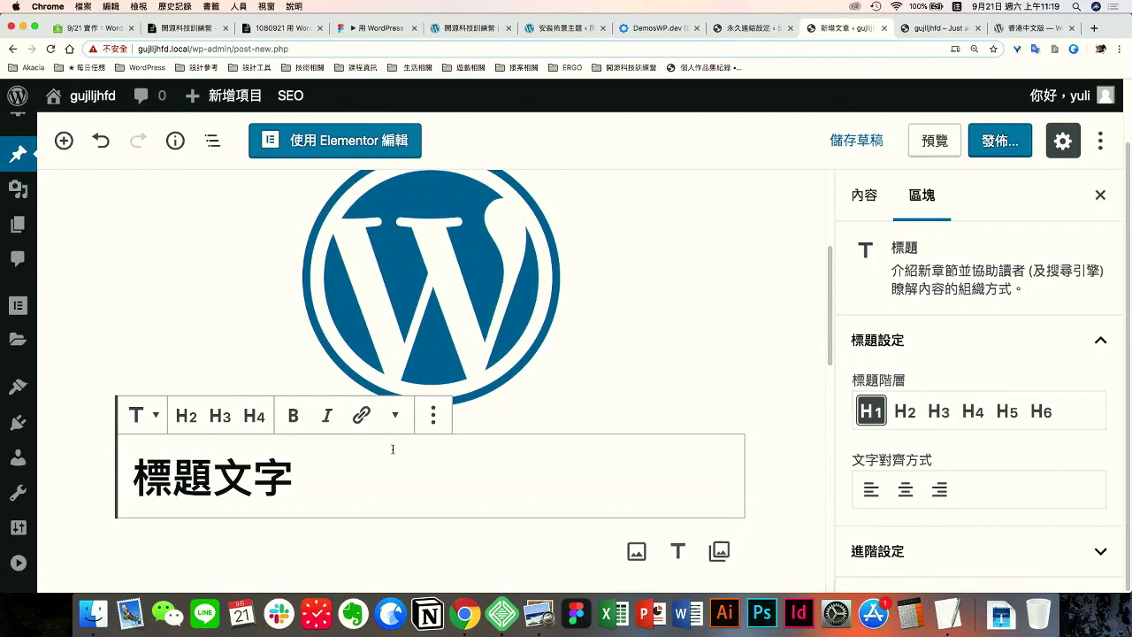
left_click(362, 416)
left_click(370, 469)
left_click_drag(288, 477, 147, 481)
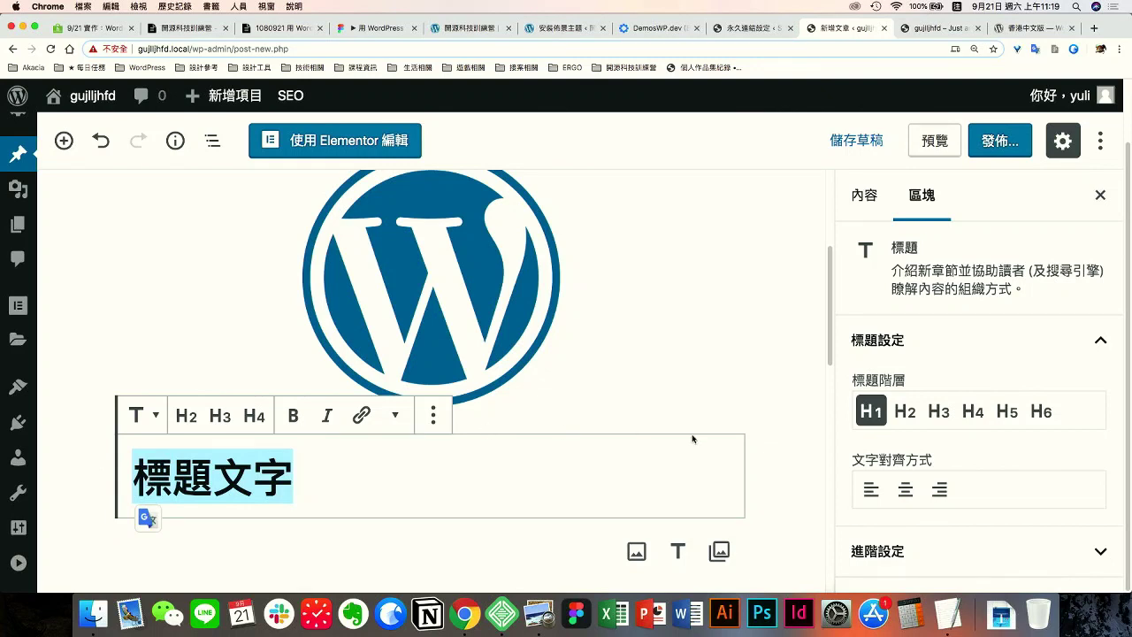
left_click(905, 489)
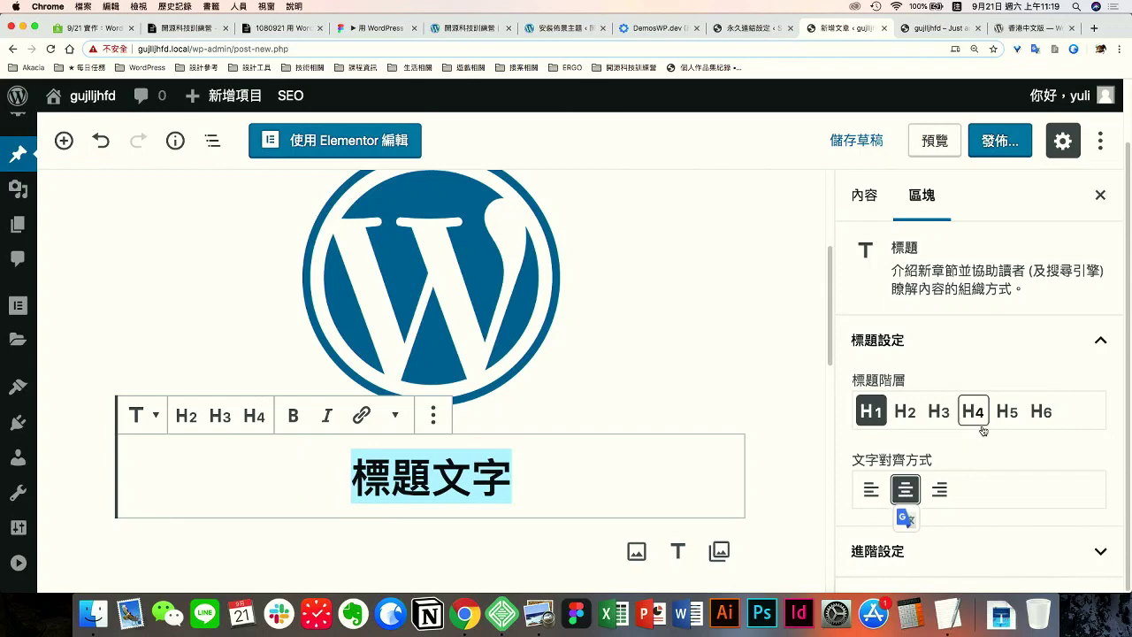
left_click(970, 381)
scroll(973, 376, "up", 2)
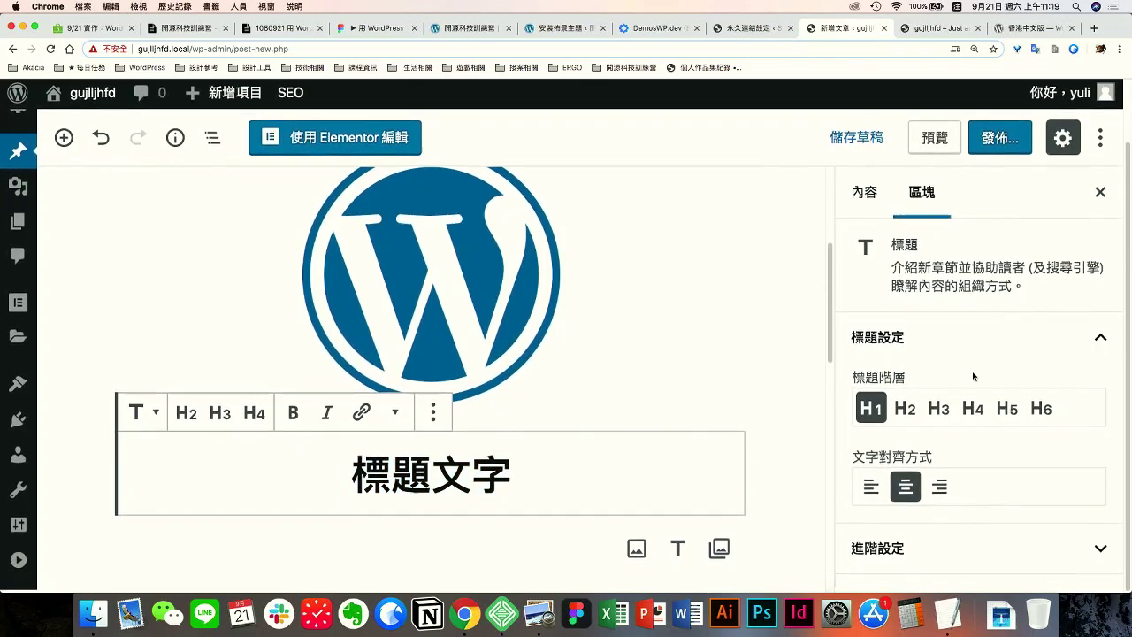
scroll(973, 376, "down", 2)
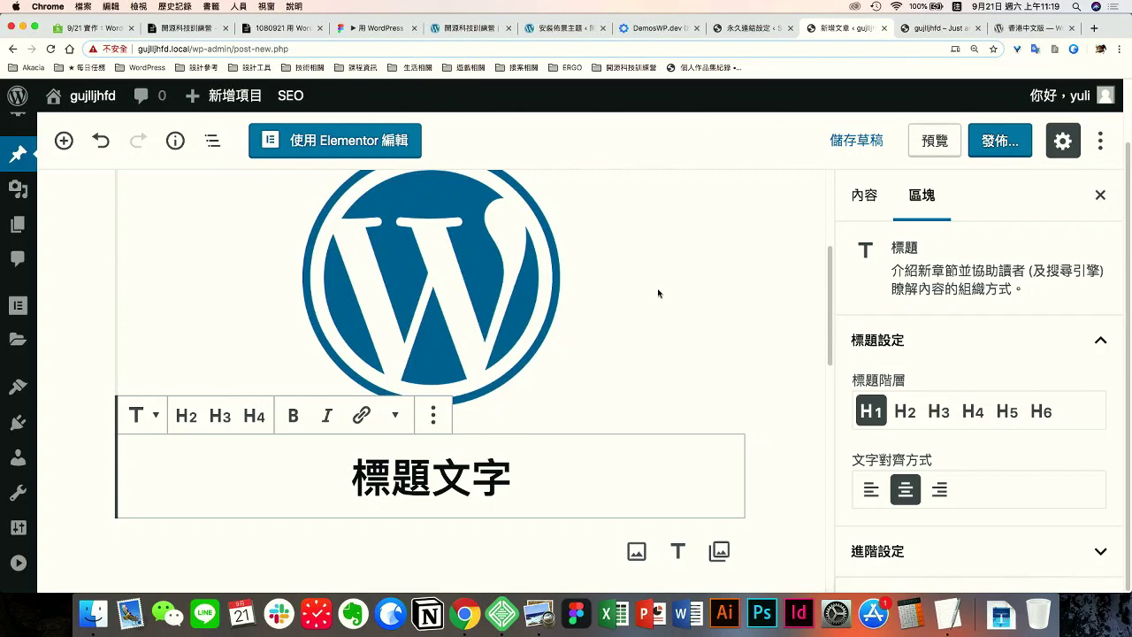
Add a list block below the heading and turn it into a numbered list
left_click(64, 141)
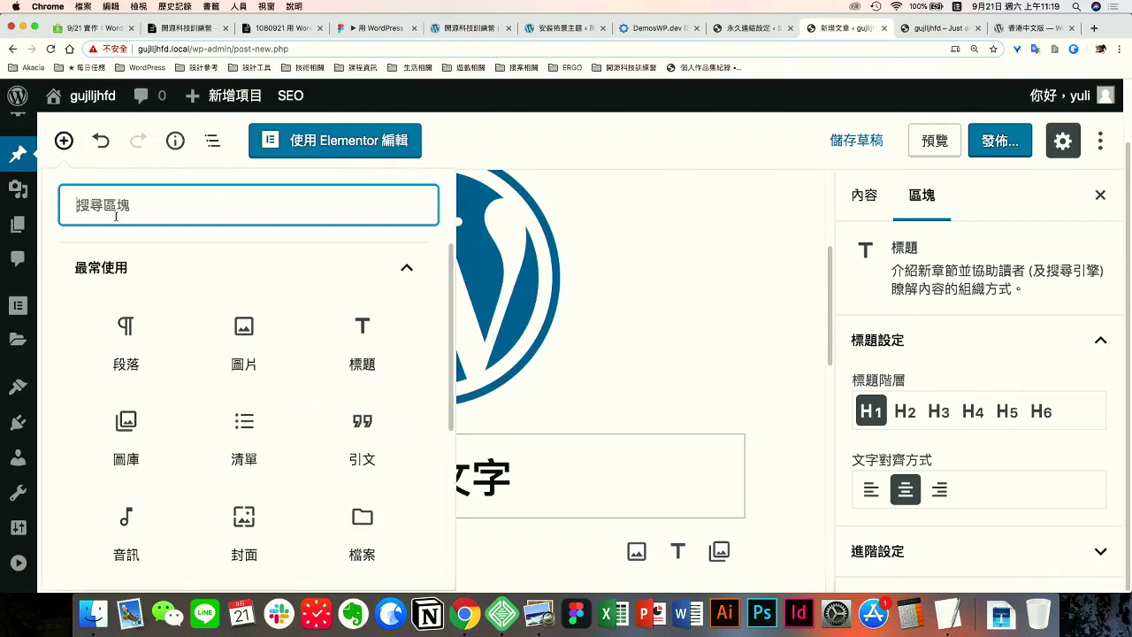
scroll(242, 320, "down", 3)
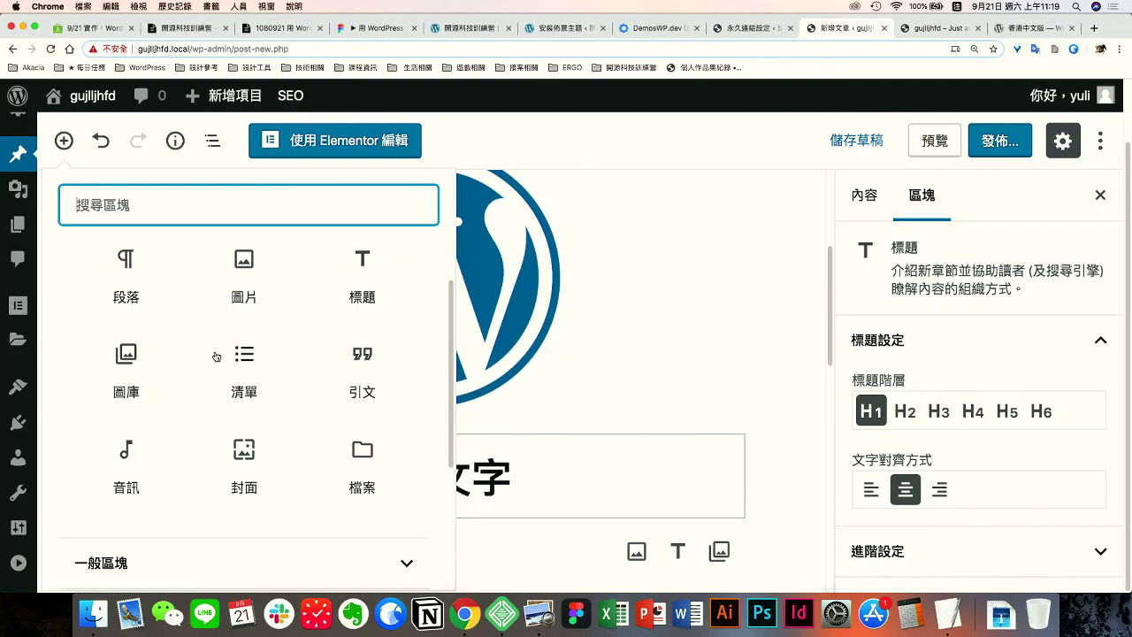
left_click(245, 363)
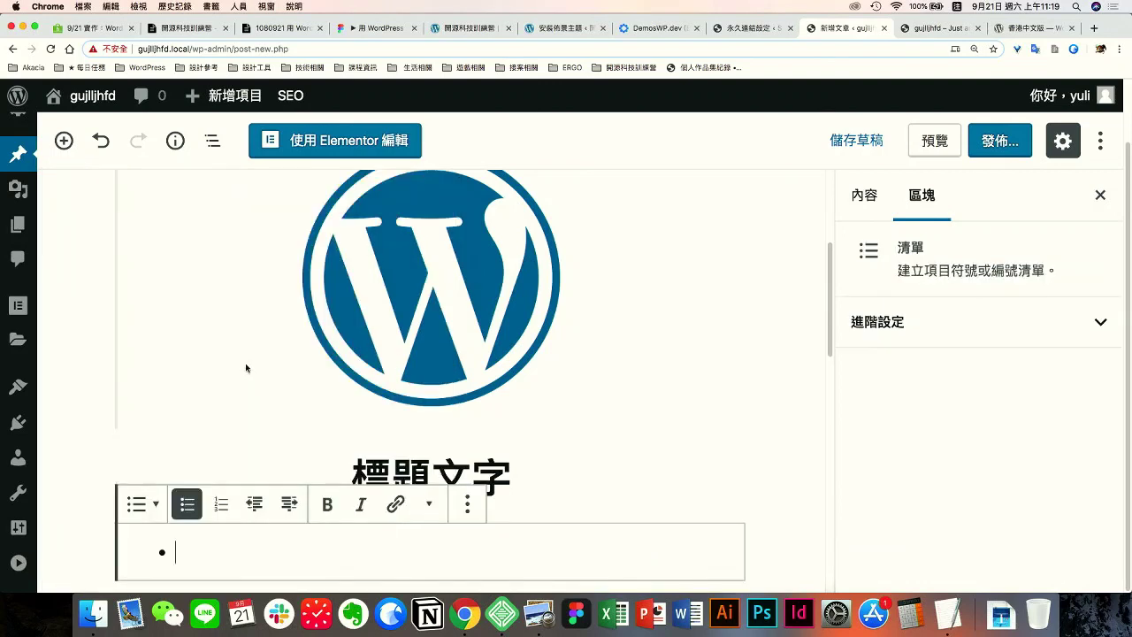
scroll(286, 384, "down", 3)
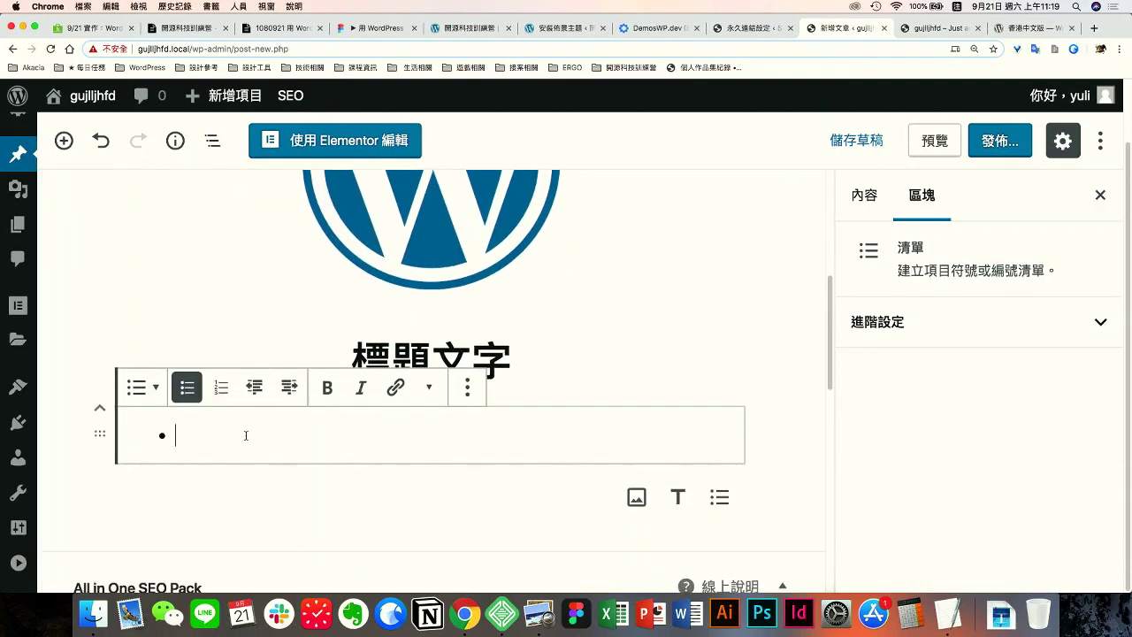
type("一、")
key("Return")
key("Return")
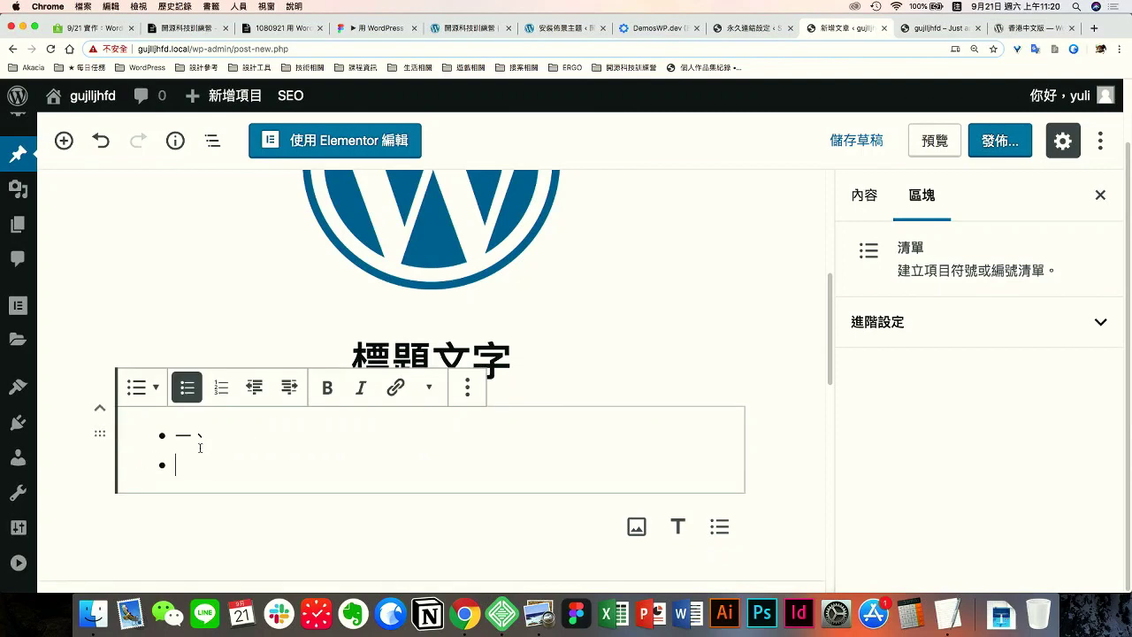
left_click_drag(177, 435, 207, 437)
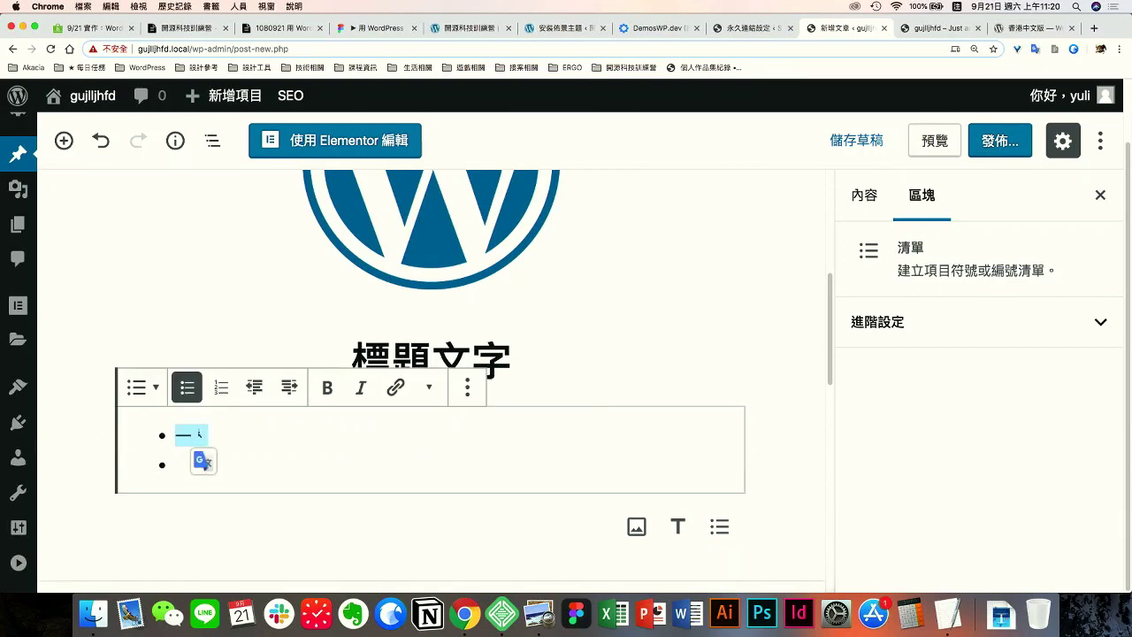
left_click(222, 387)
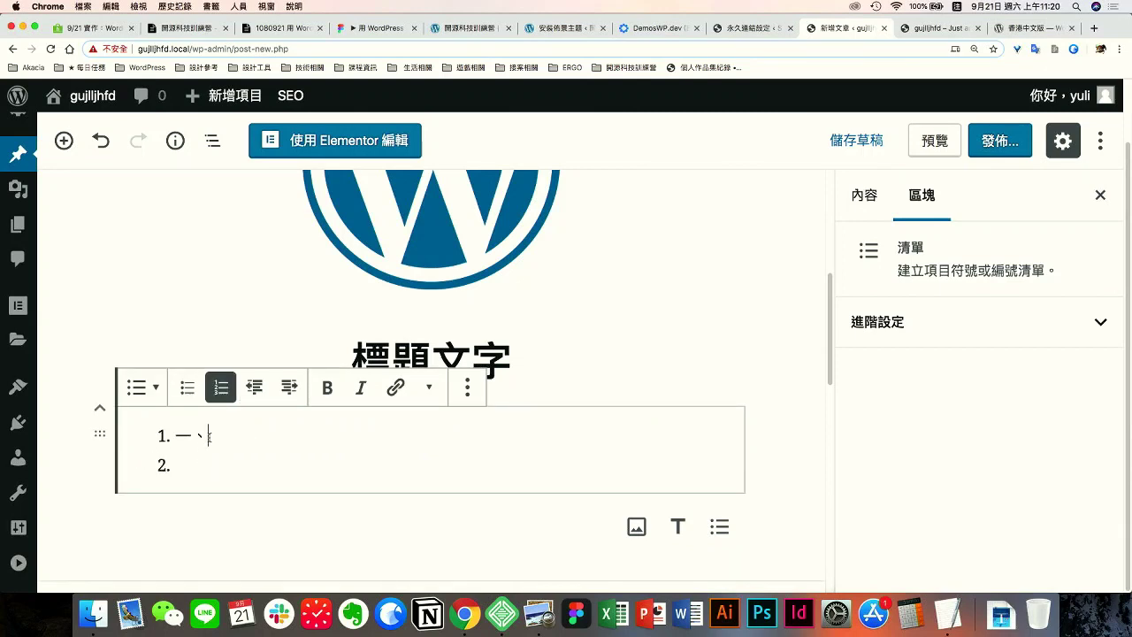
key("BackSpace")
Fill the numbered list with items 項目一, 項目二 and 項目三
type("項目一")
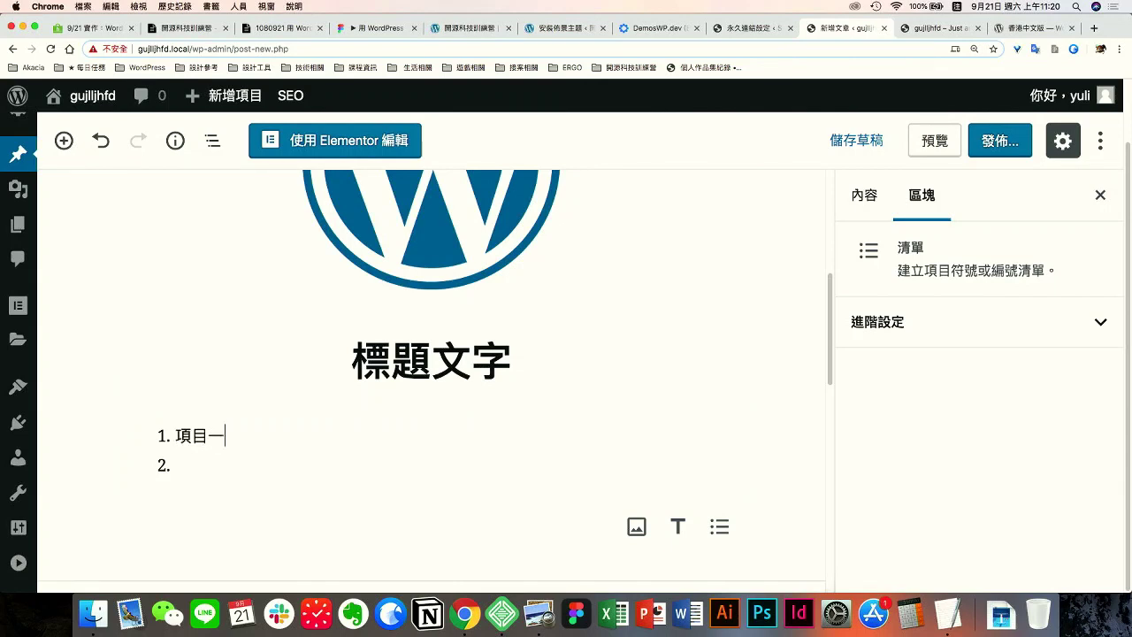
left_click(176, 466)
type("項目二")
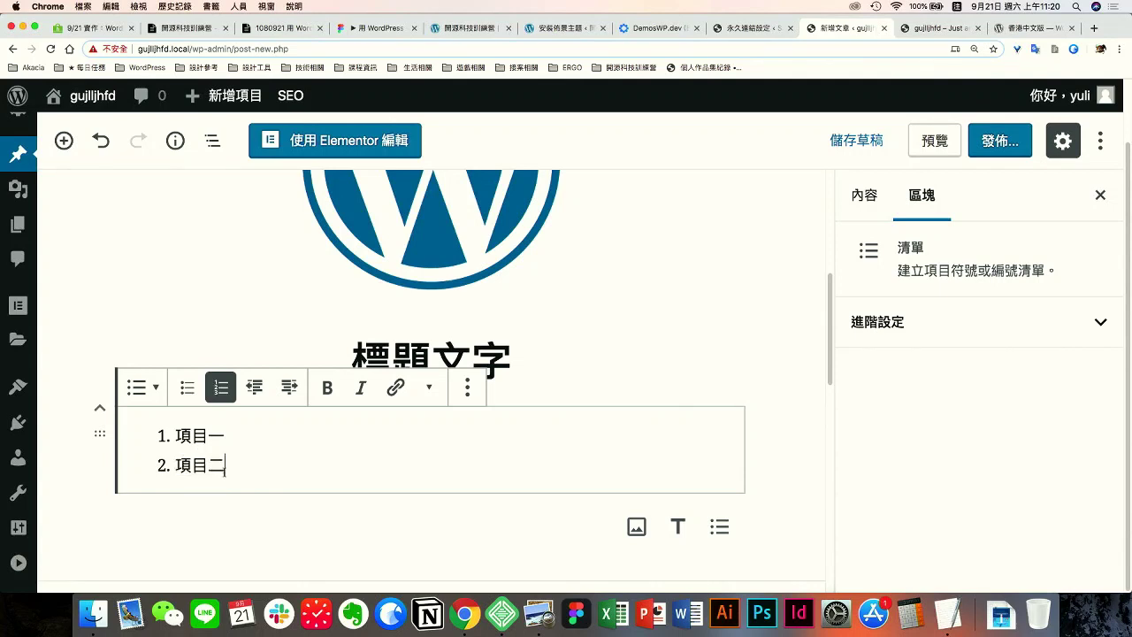
key("Return")
type("項目ㄙㄢ")
key("space")
key("Return")
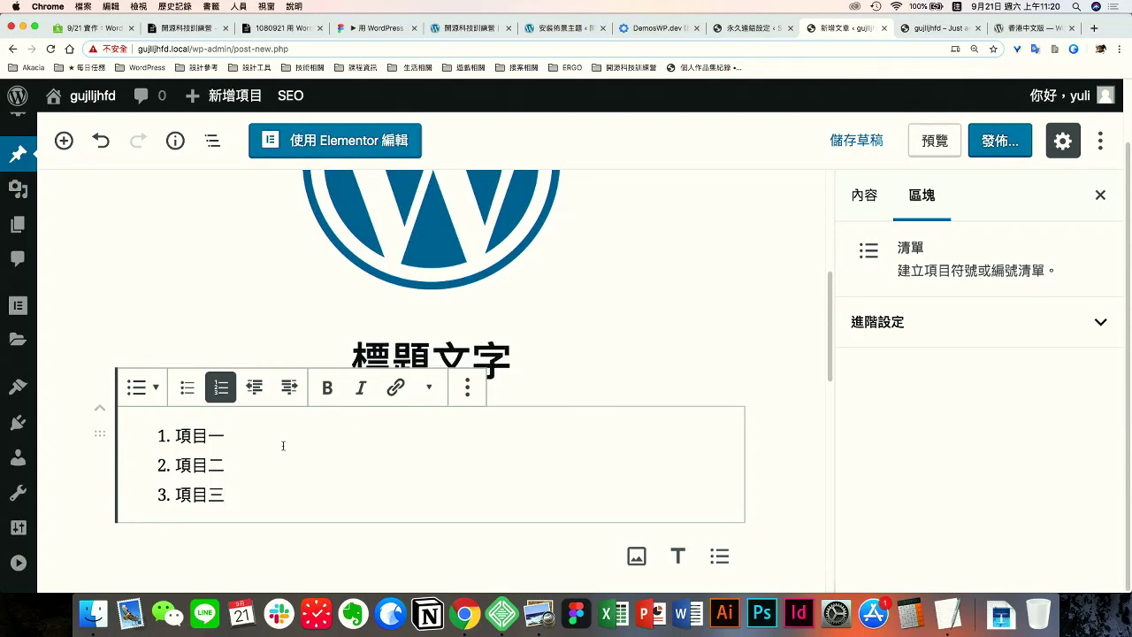
Indent 項目二 under 項目一 and add an empty nested sub-item below it
left_click(234, 463)
left_click(176, 464)
left_click(265, 556)
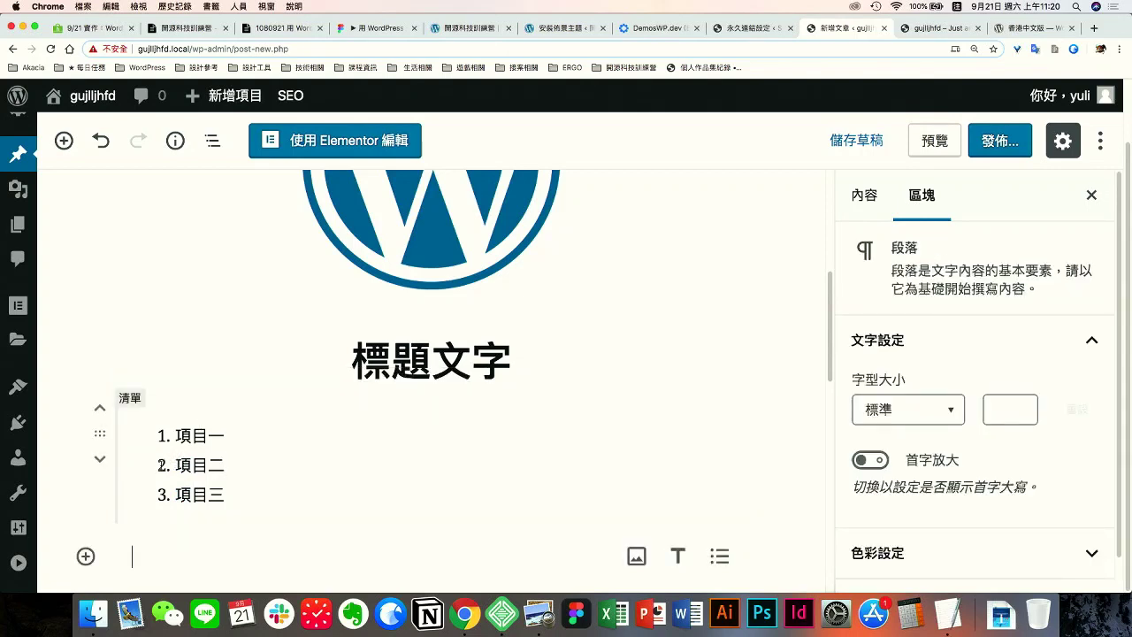
left_click(176, 465)
left_click(266, 555)
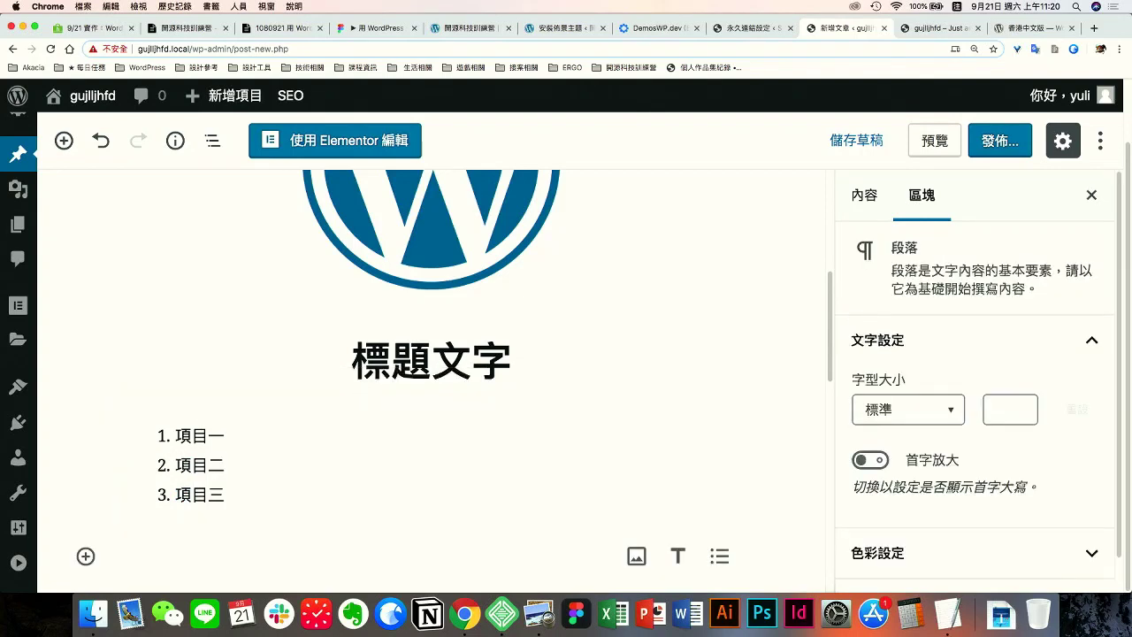
left_click(177, 463)
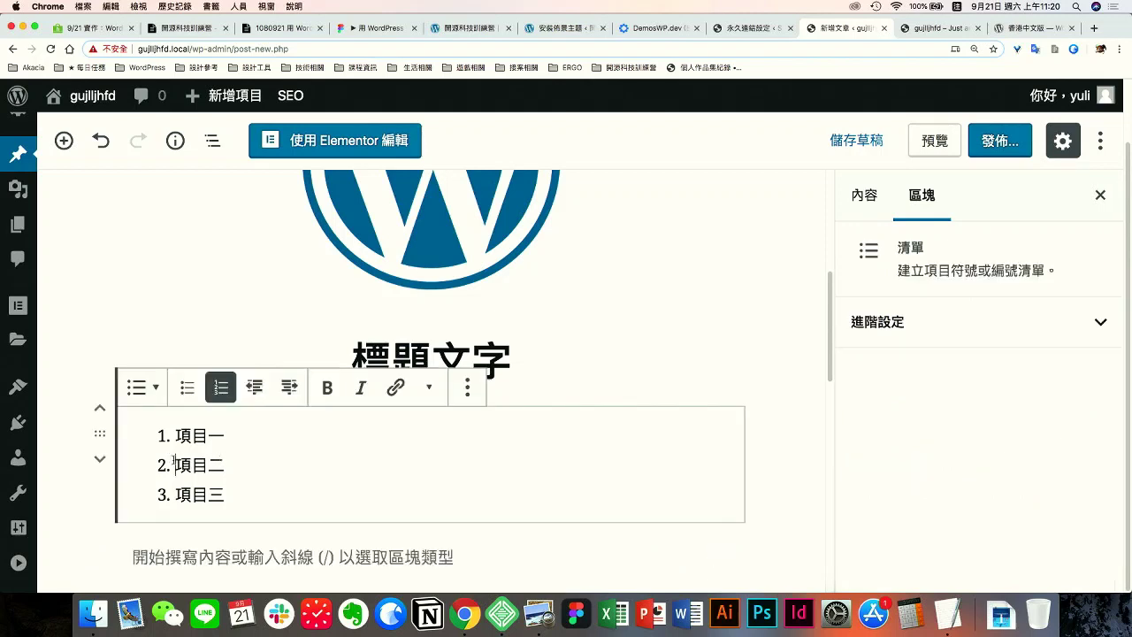
left_click(227, 462)
left_click(284, 396)
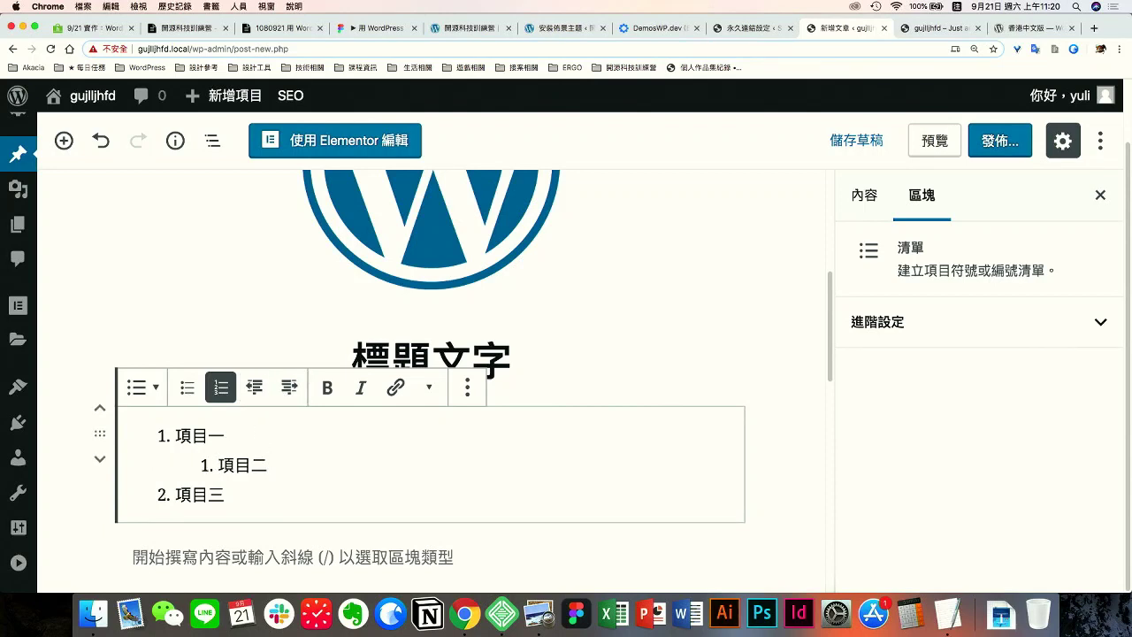
key("Return")
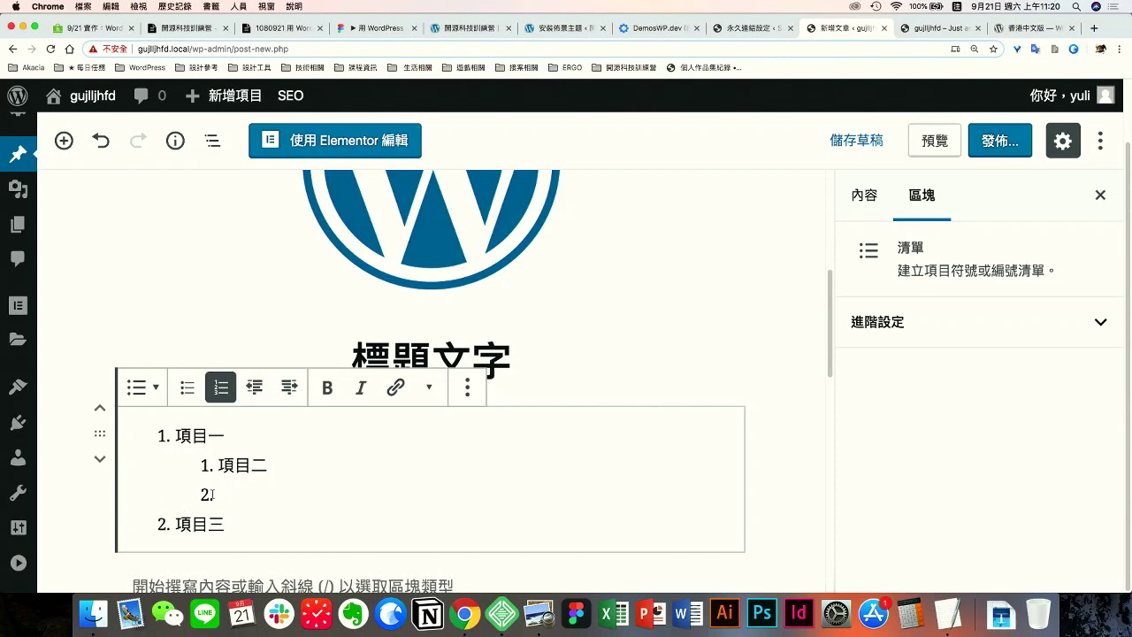
left_click(253, 388)
left_click(289, 388)
Add a quote block below the numbered list with the text 引文內容
left_click(59, 147)
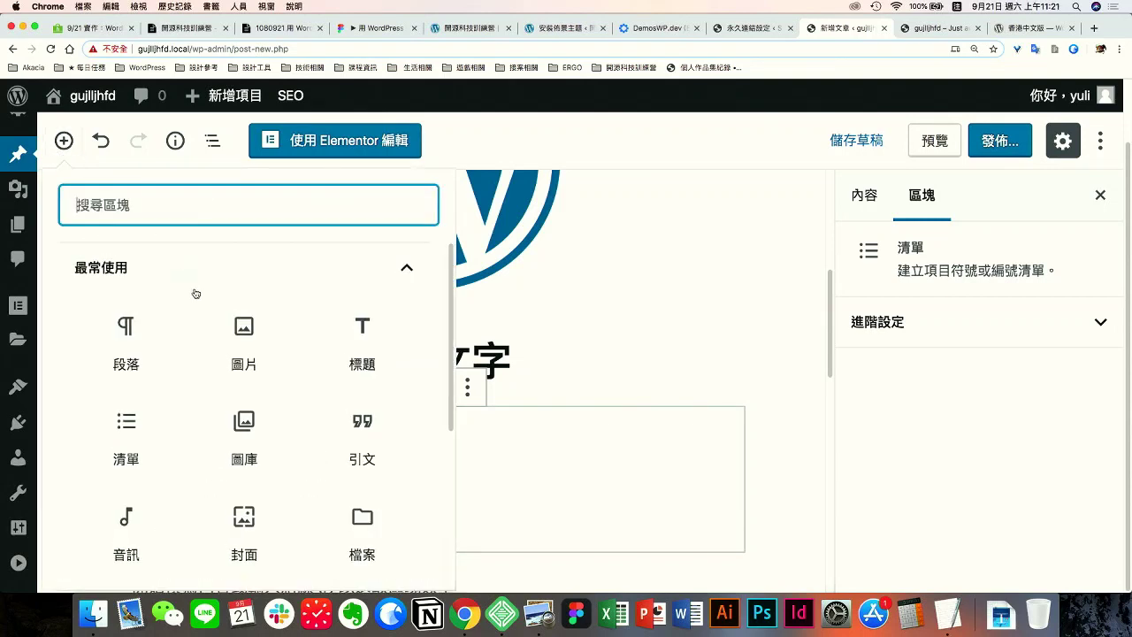
scroll(243, 332, "down", 2)
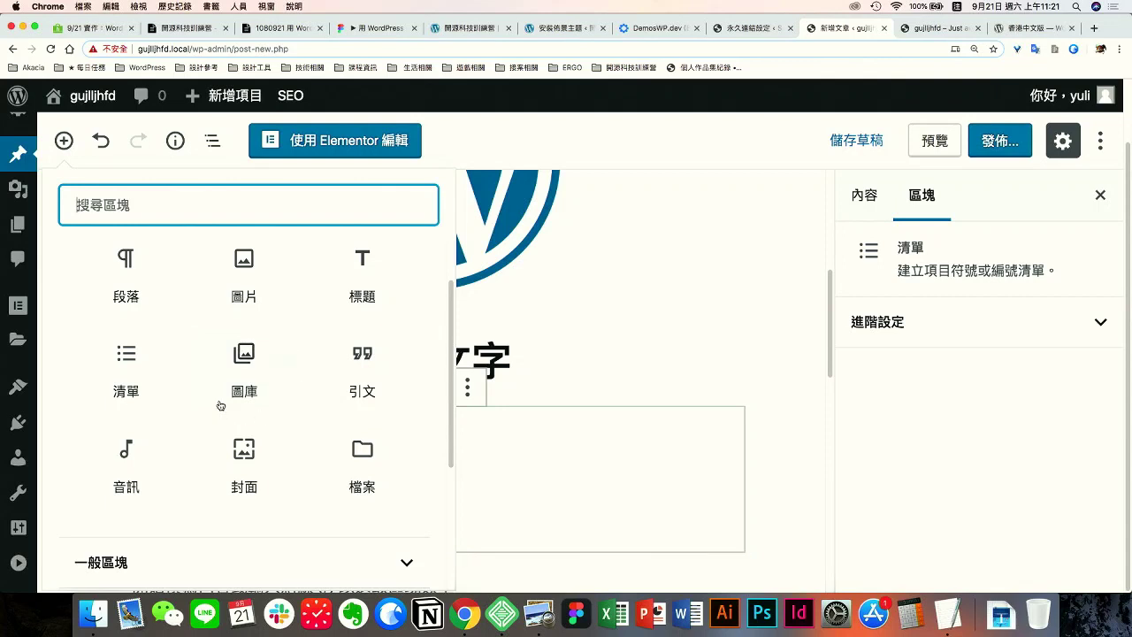
scroll(279, 378, "down", 1)
scroll(280, 377, "up", 1)
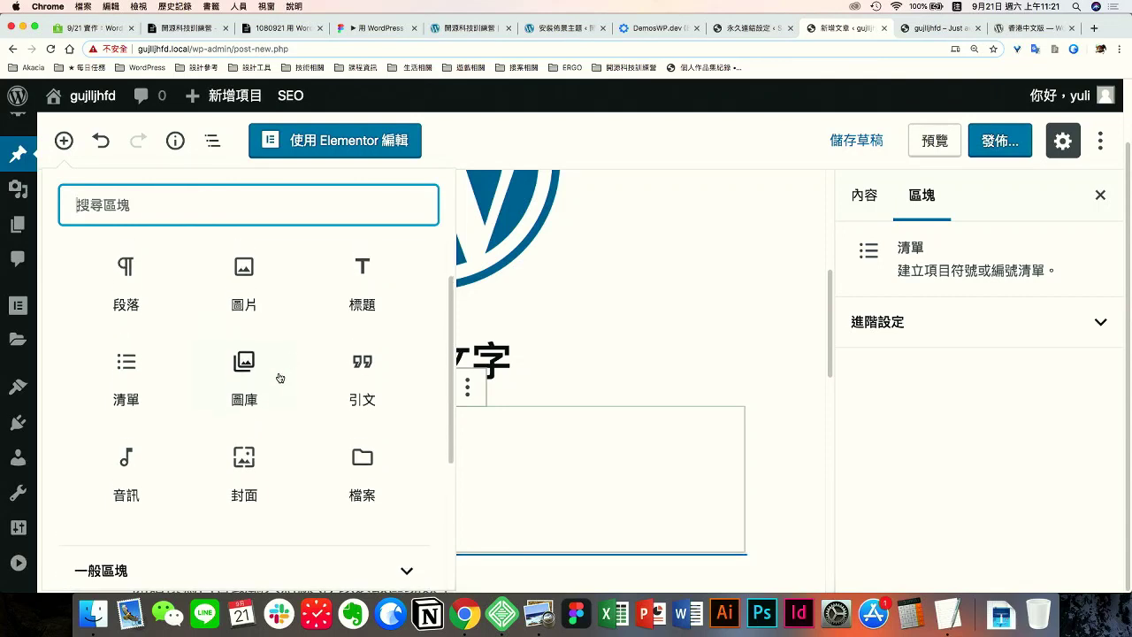
left_click(362, 369)
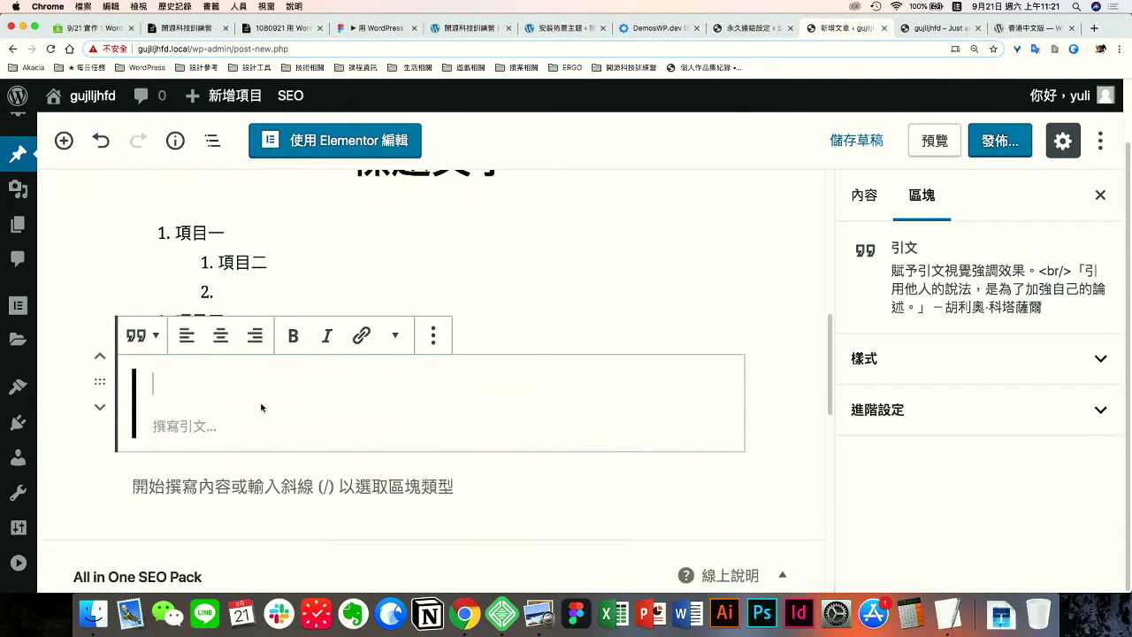
type("飲")
type("文內")
type("容")
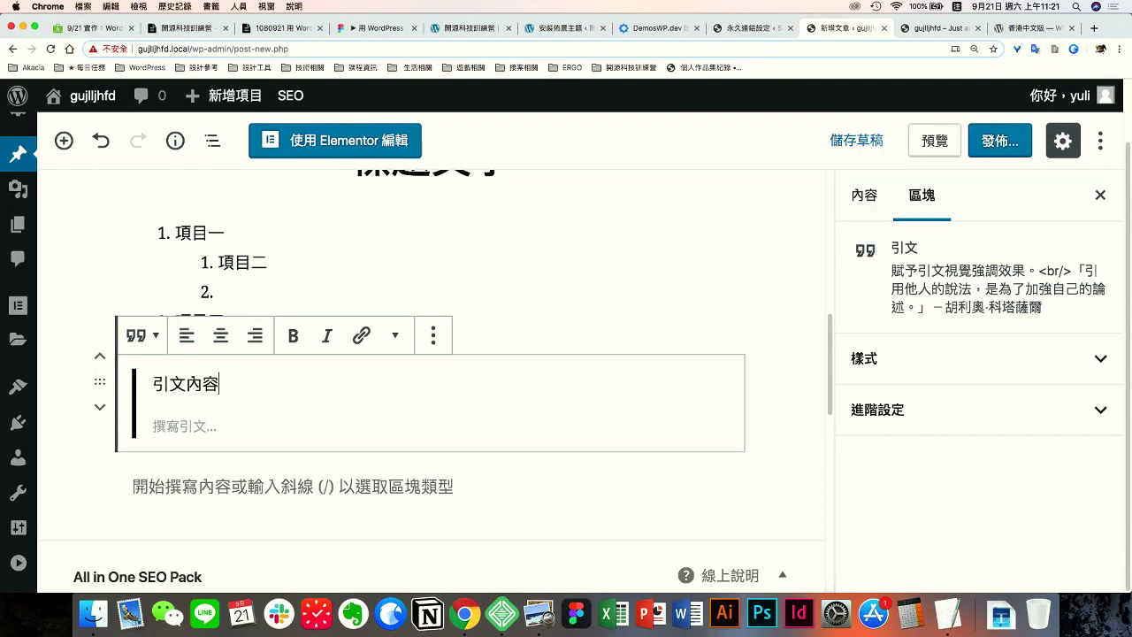
Copy and paste the quote text until 引文內容 appears five times
left_click(500, 270)
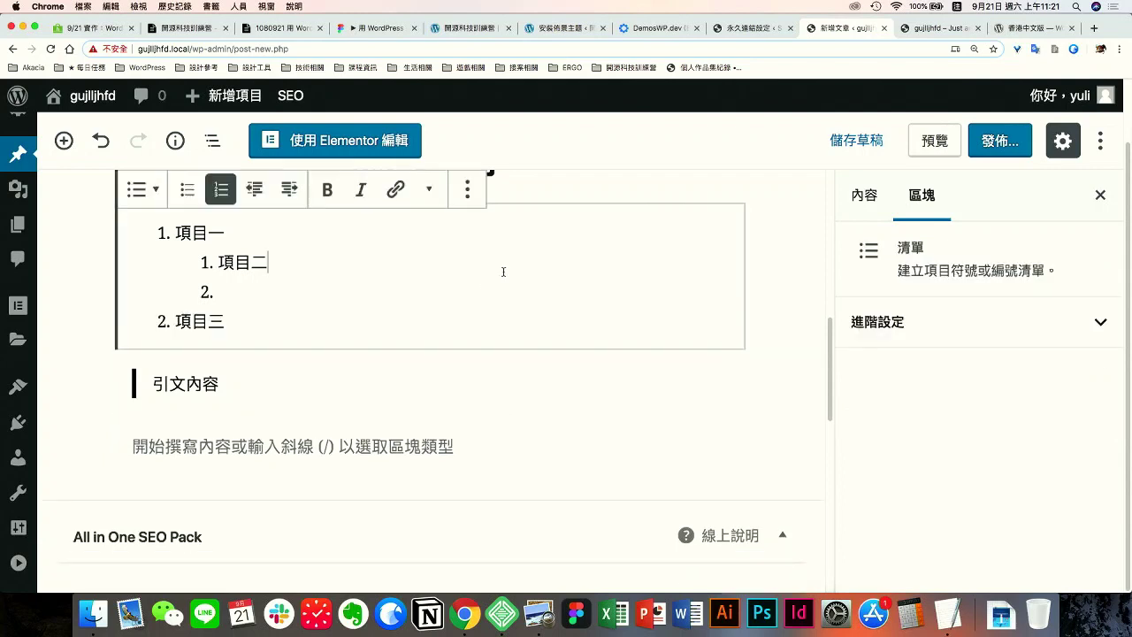
left_click_drag(221, 384, 153, 384)
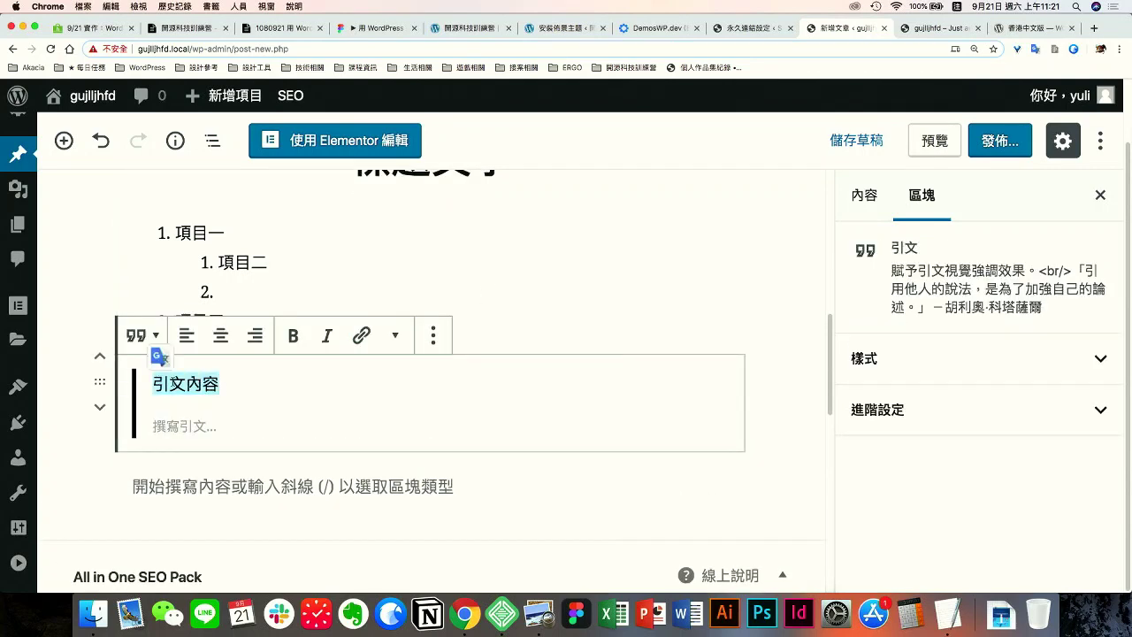
key("super+c")
key("super+v")
key("super+v")
key("super+v")
key("super+v")
key("super+v")
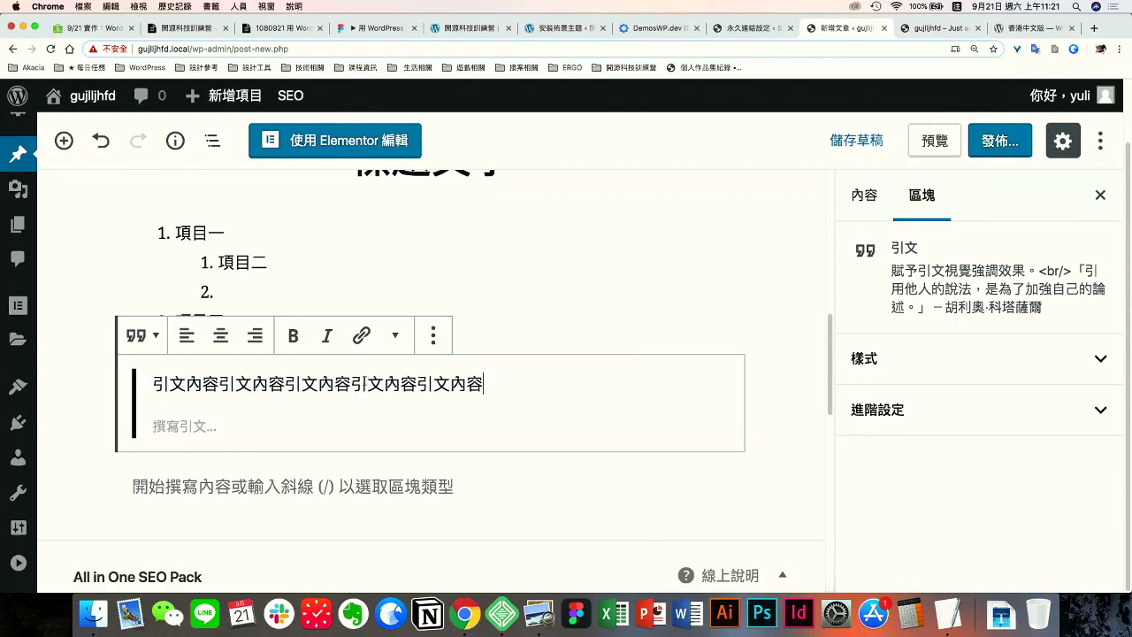
left_click(479, 304)
scroll(479, 304, "down", 1)
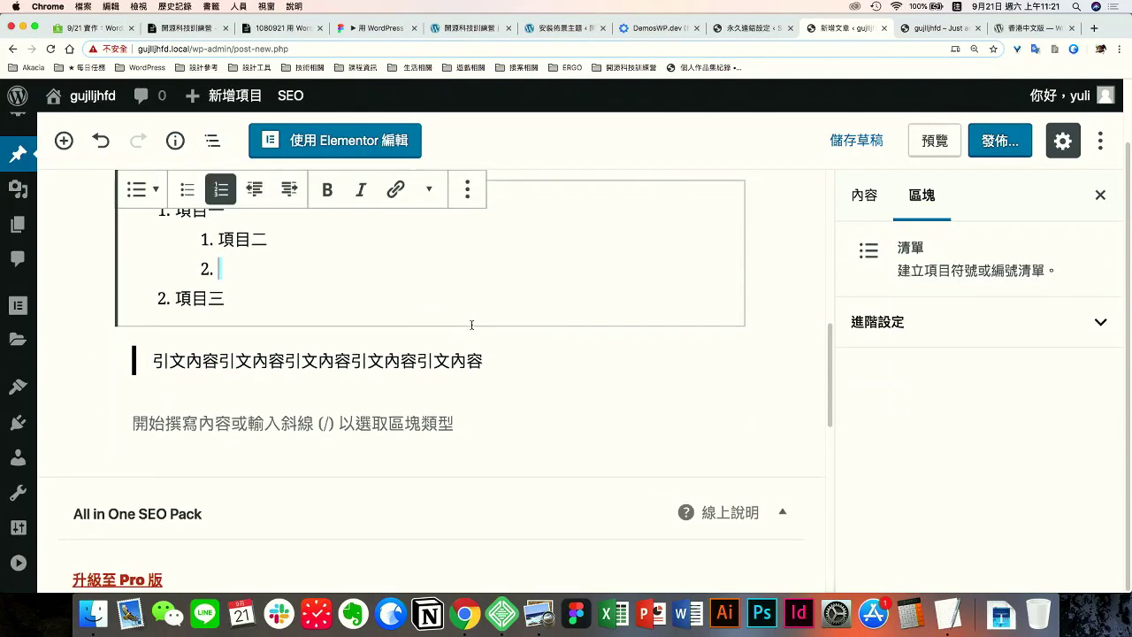
scroll(473, 318, "up", 5)
scroll(472, 327, "down", 4)
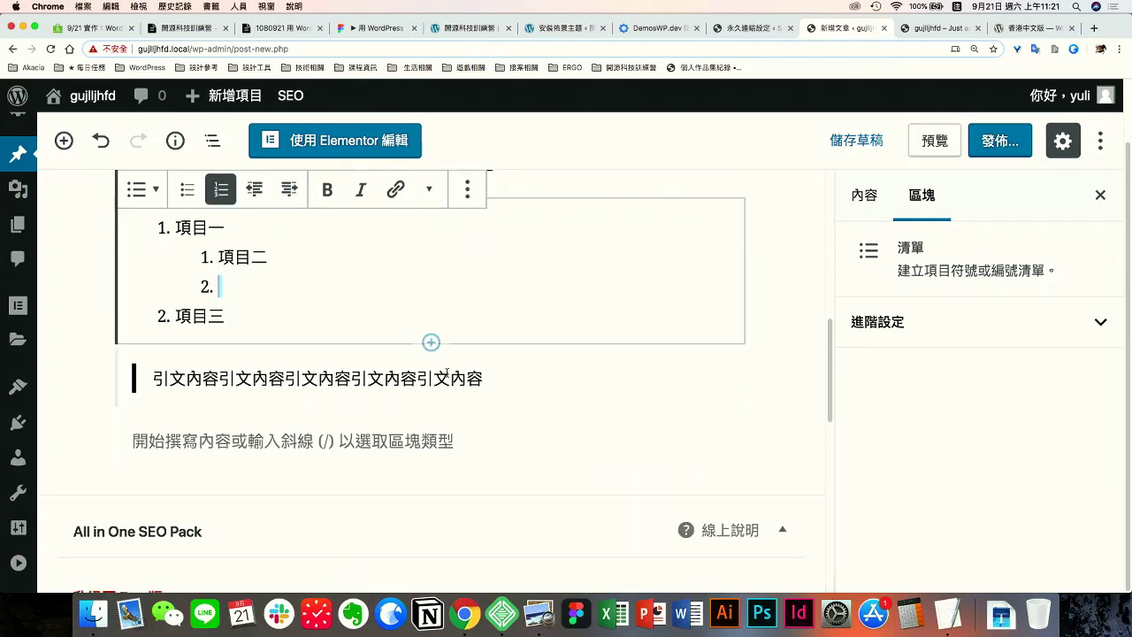
left_click(477, 375)
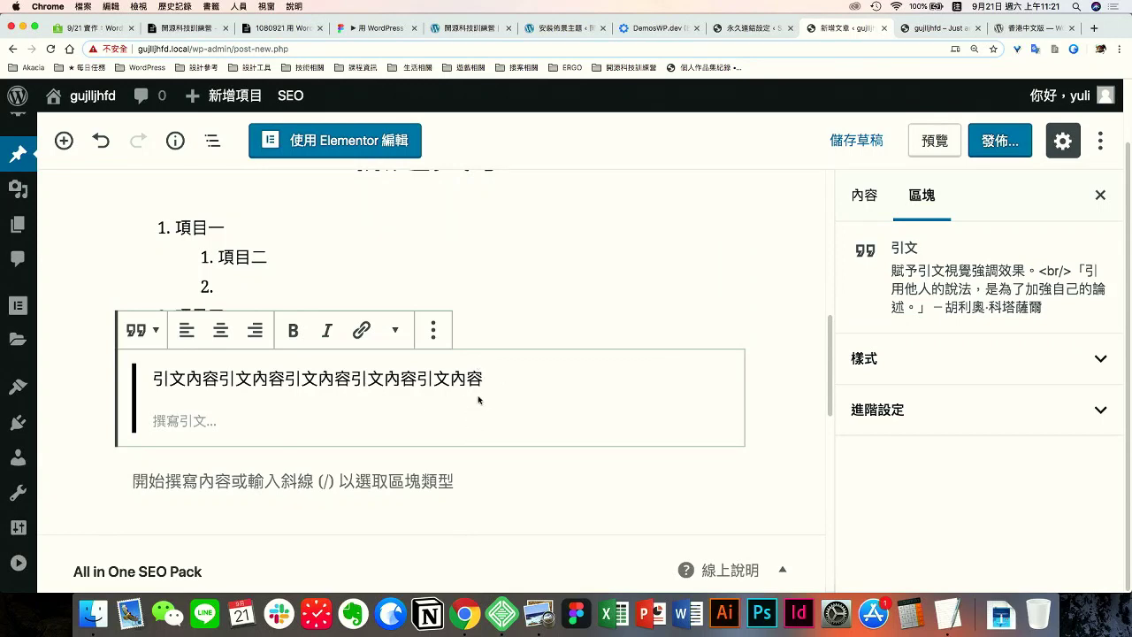
Insert the WordPress logo as an inline image inside the quote
left_click(395, 330)
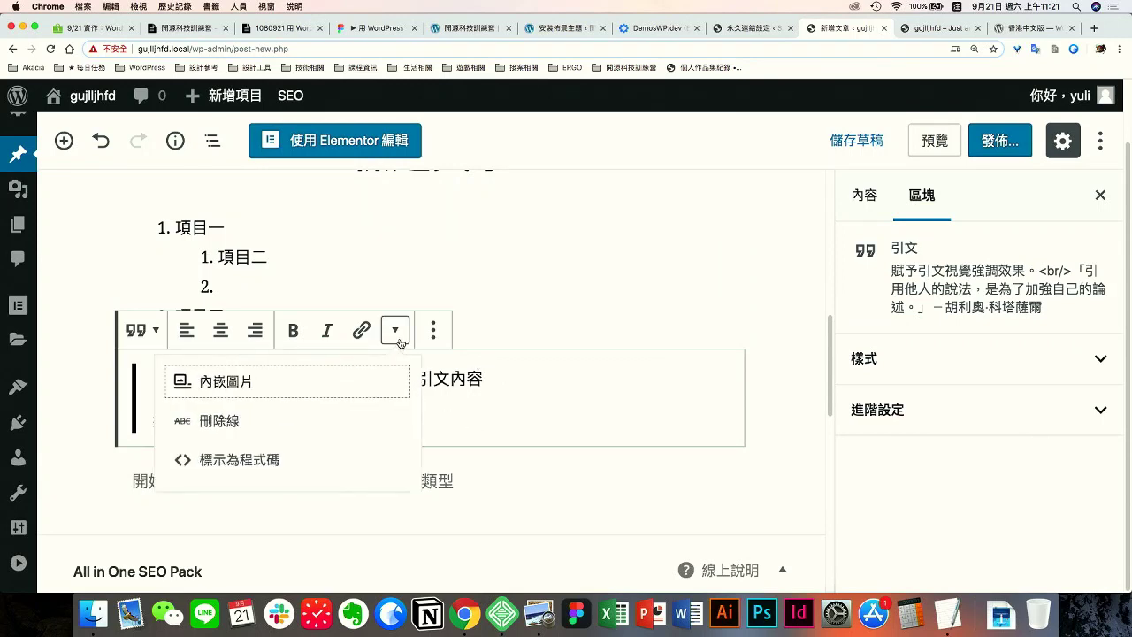
left_click(337, 385)
left_click(291, 355)
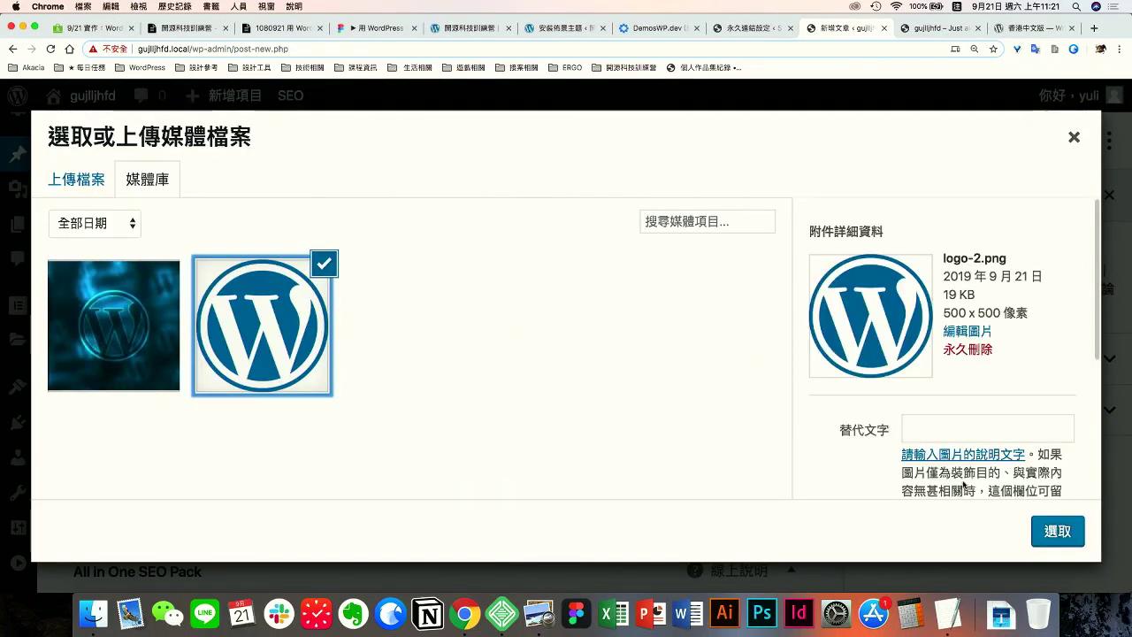
left_click(1047, 530)
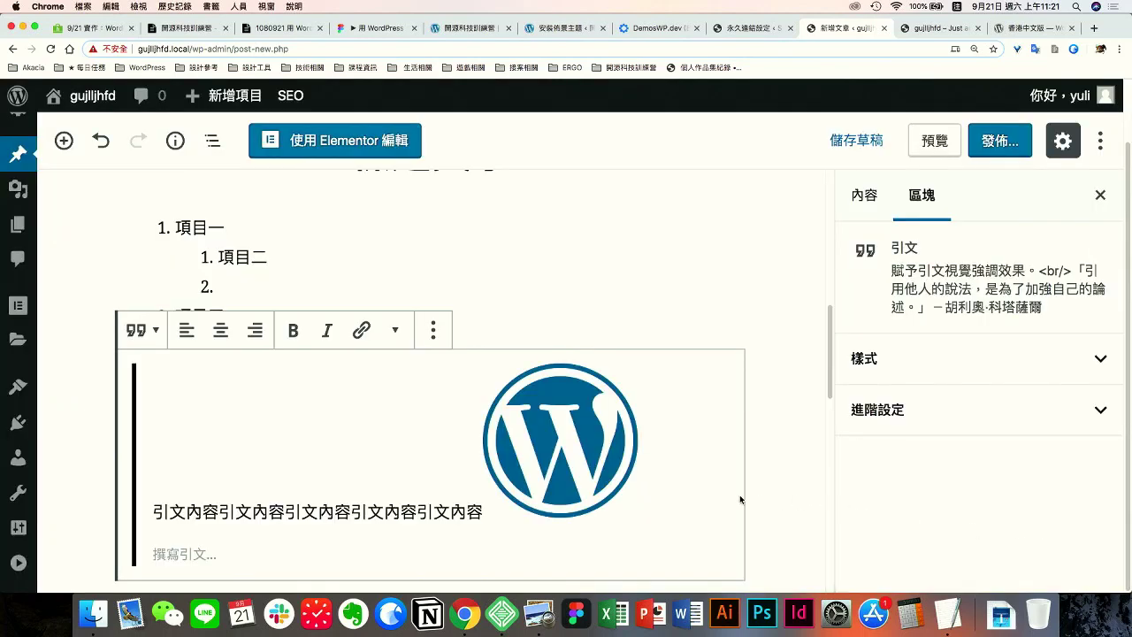
left_click(559, 456)
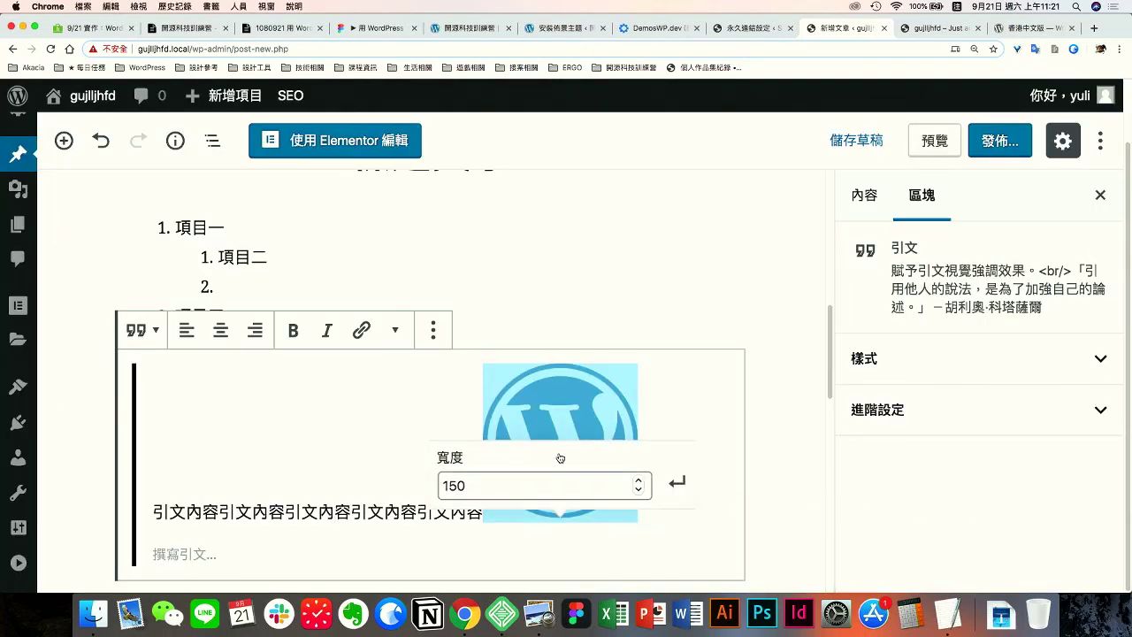
left_click(685, 388)
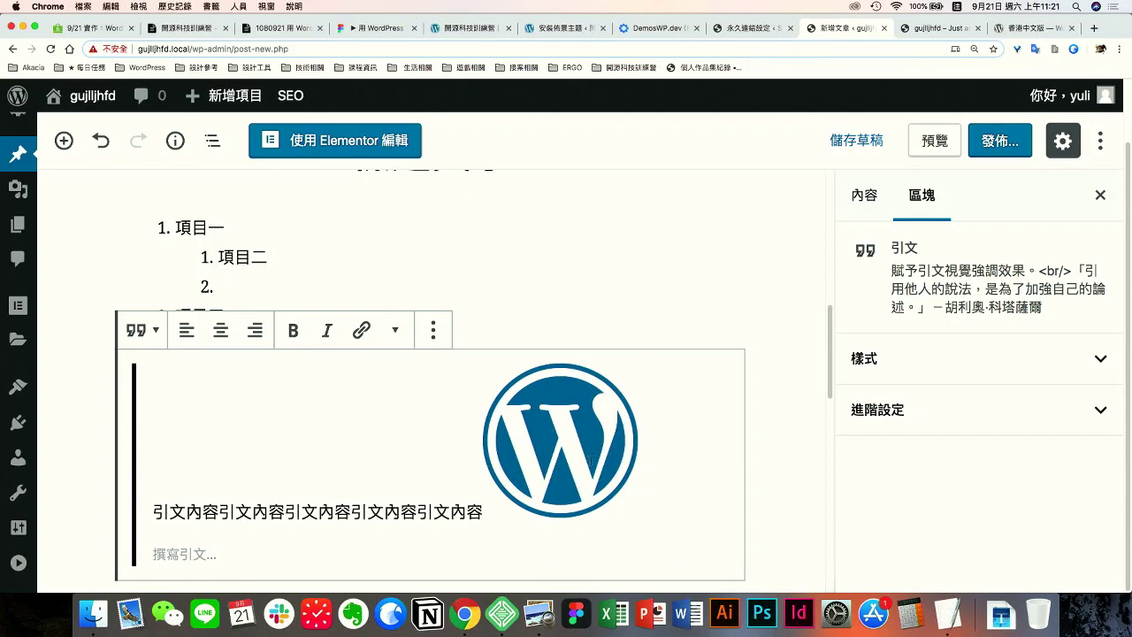
Reduce the inline logo's width in the quote to 145
left_click(939, 360)
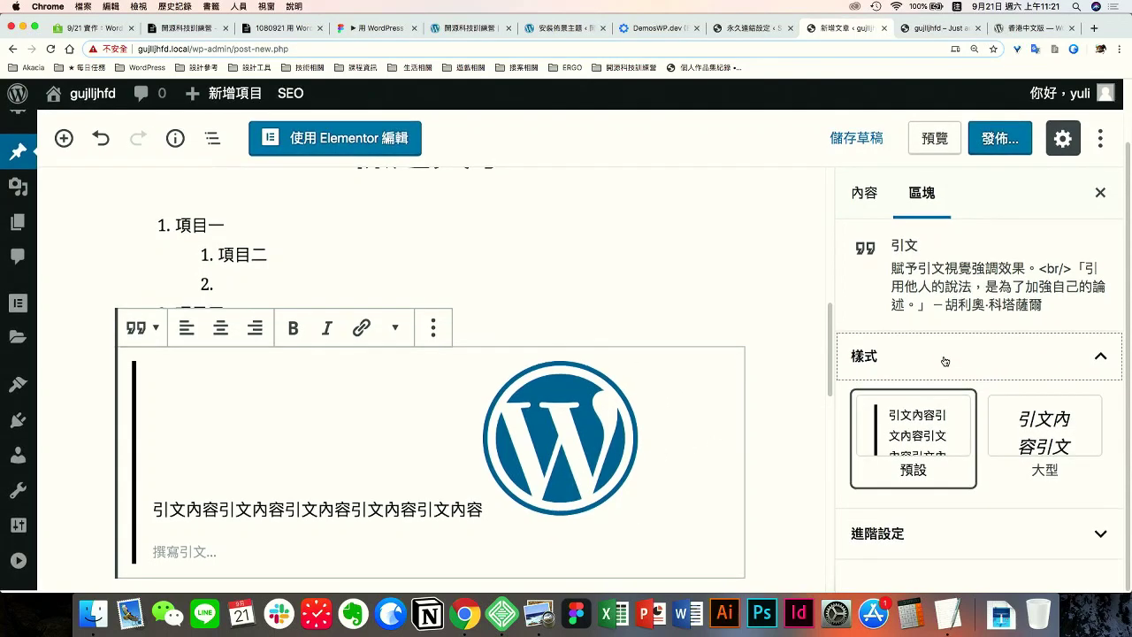
left_click(908, 529)
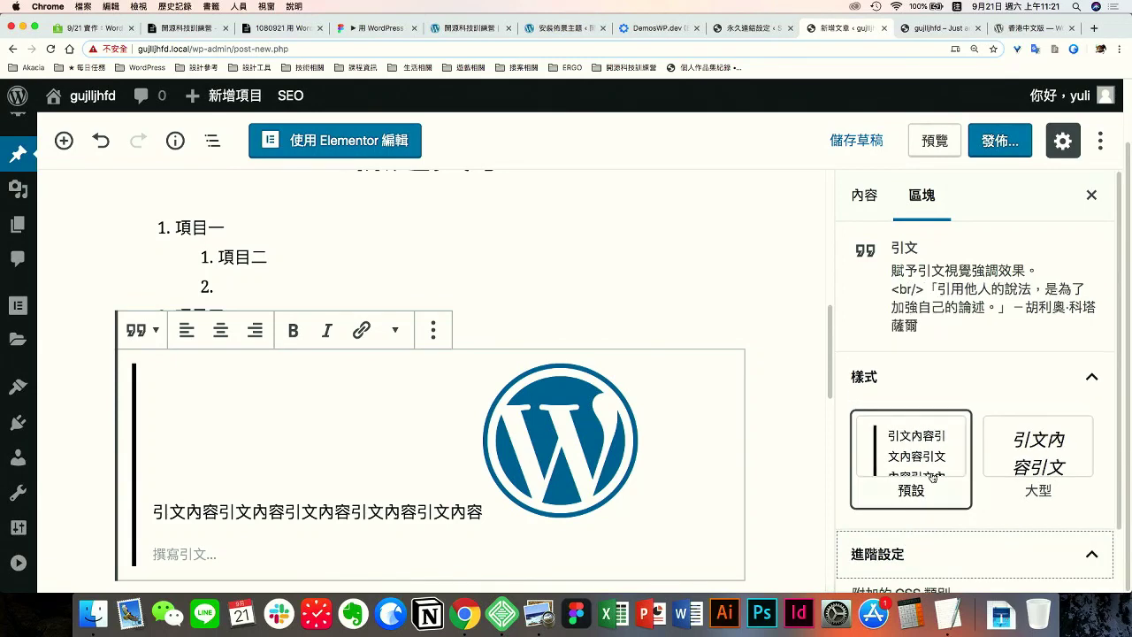
left_click(600, 476)
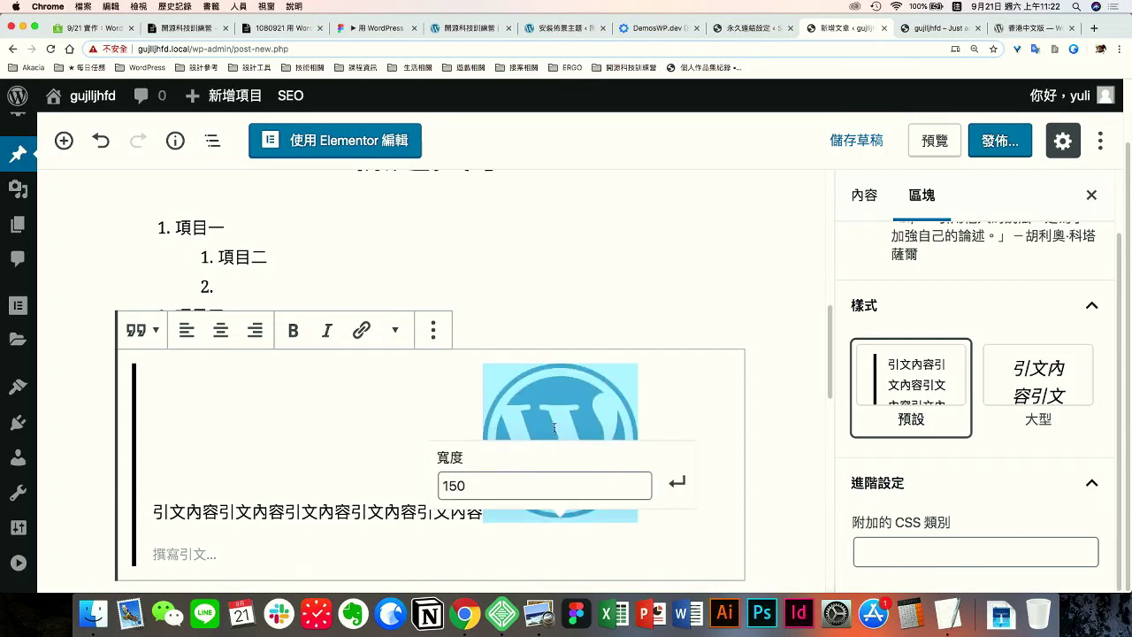
left_click(639, 490)
left_click(638, 490)
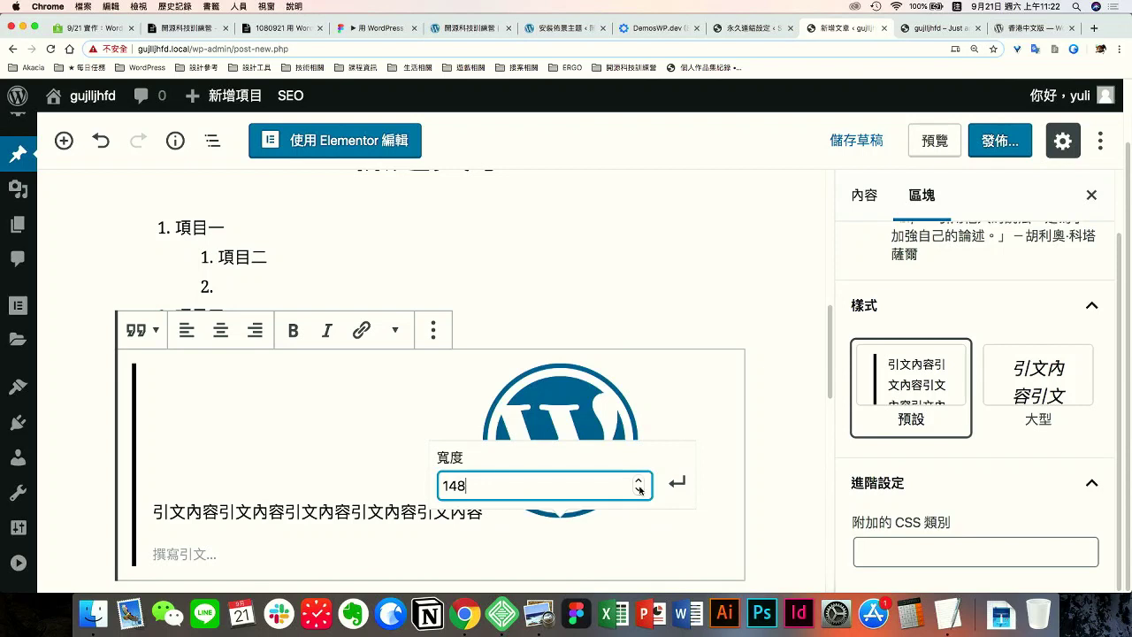
left_click(639, 490)
left_click(638, 491)
left_click(639, 490)
left_click(630, 430)
left_click(568, 427)
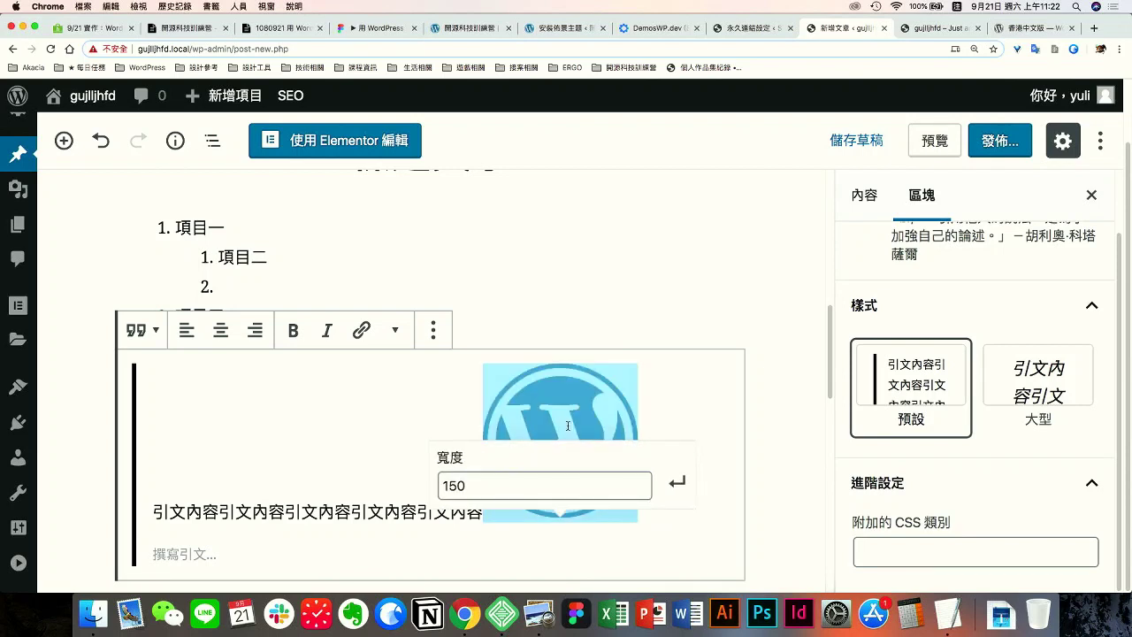
Rearrange the quote so the 引文內容 text follows the logo, adding a new line
left_click(401, 466)
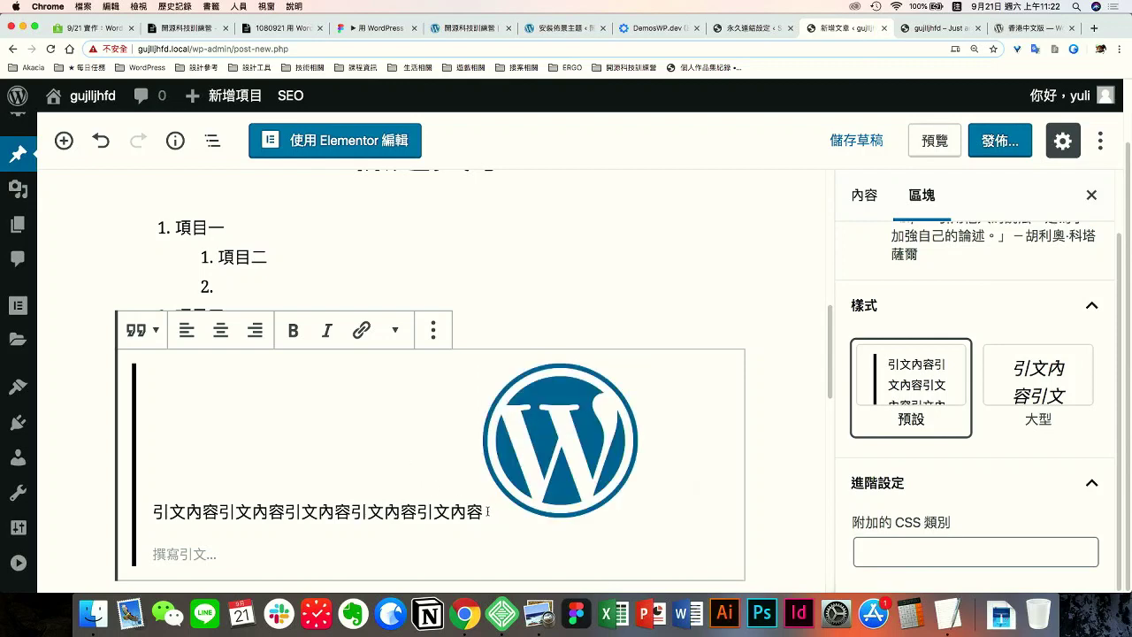
key("Right")
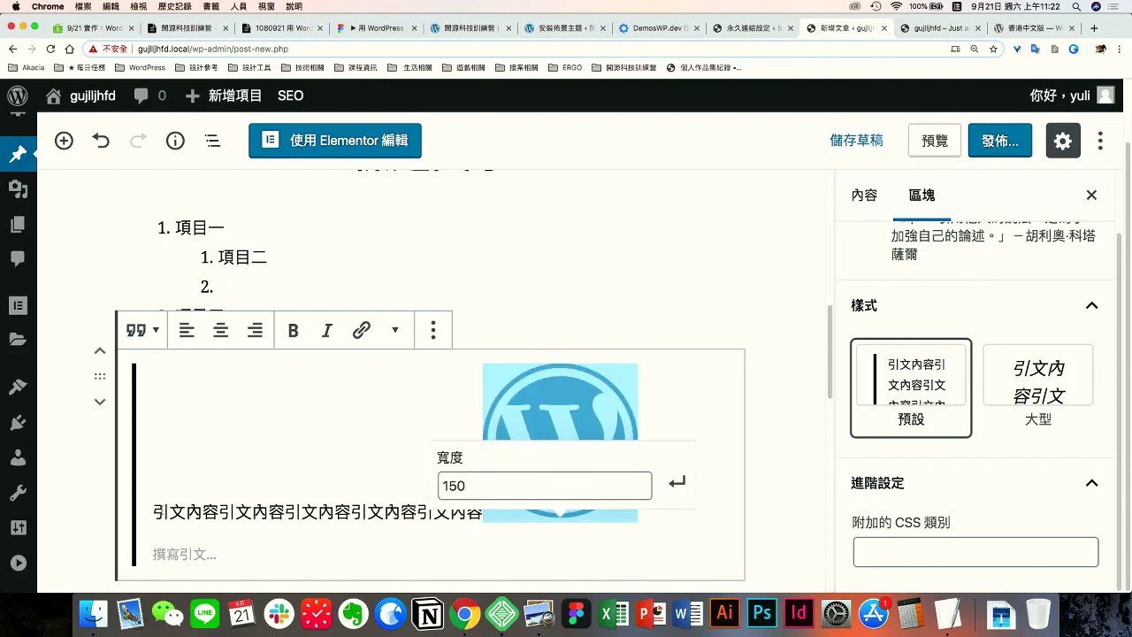
key("Up")
key("shift+Right")
key("shift+Right")
key("shift+Right")
key("shift+Right")
key("shift+Right")
key("shift+Right")
key("shift+Right")
key("shift+Right")
key("shift+Right")
key("shift+Right")
key("shift+Right")
key("shift+Right")
key("shift+Right")
key("shift+Right")
key("shift+Right")
key("shift+Right")
key("shift+Right")
key("shift+Right")
key("shift+Right")
key("shift+Right")
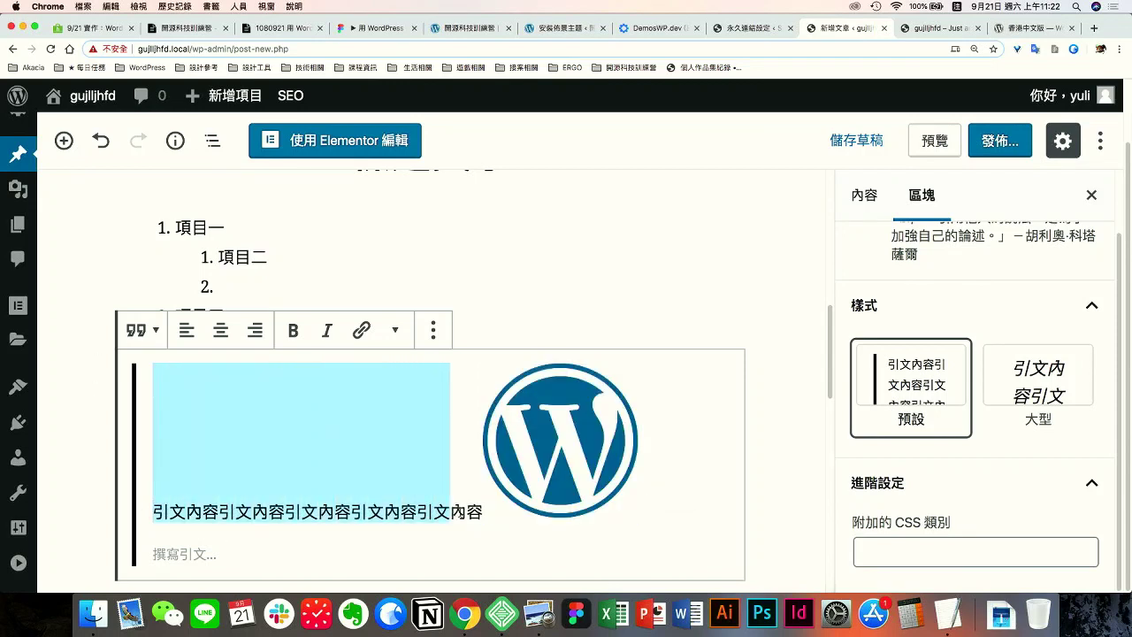
key("BackSpace")
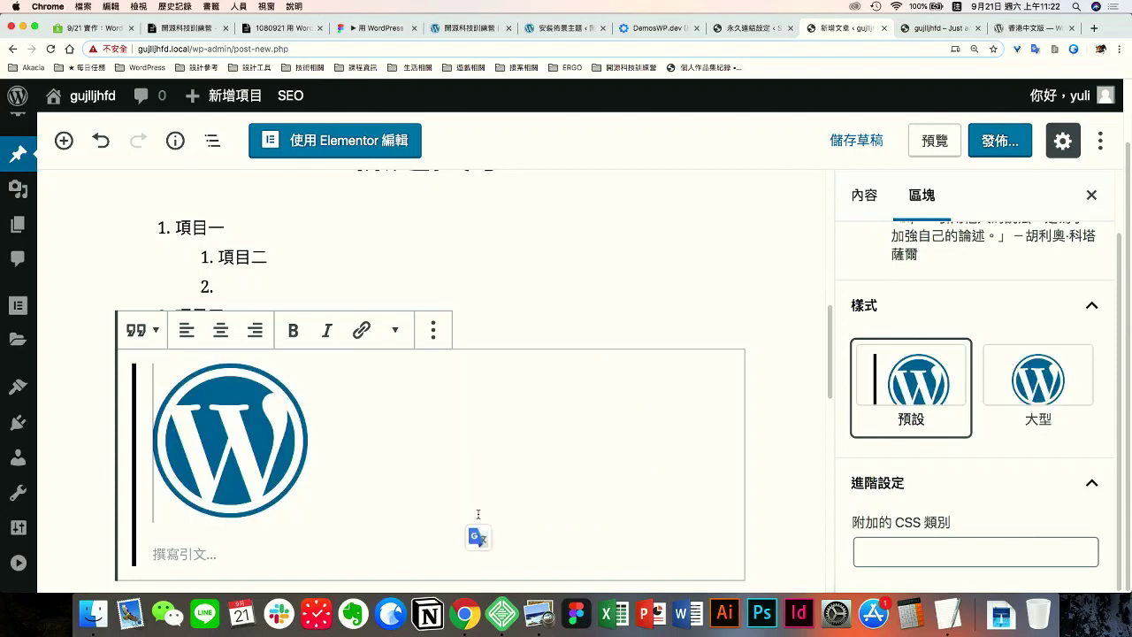
key("Right")
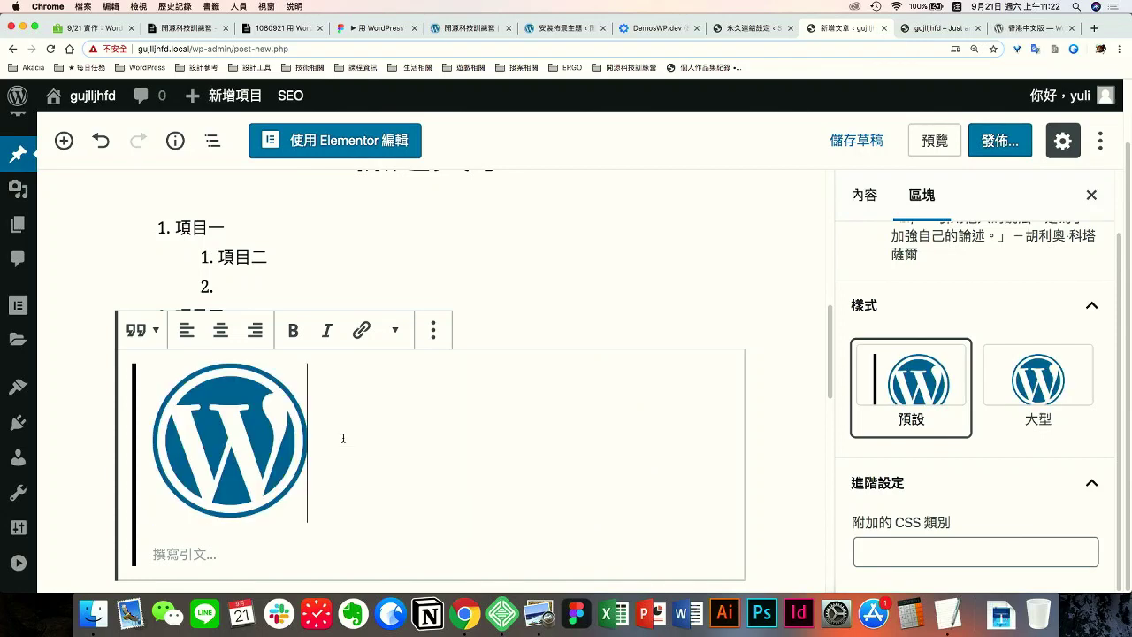
key("super+v")
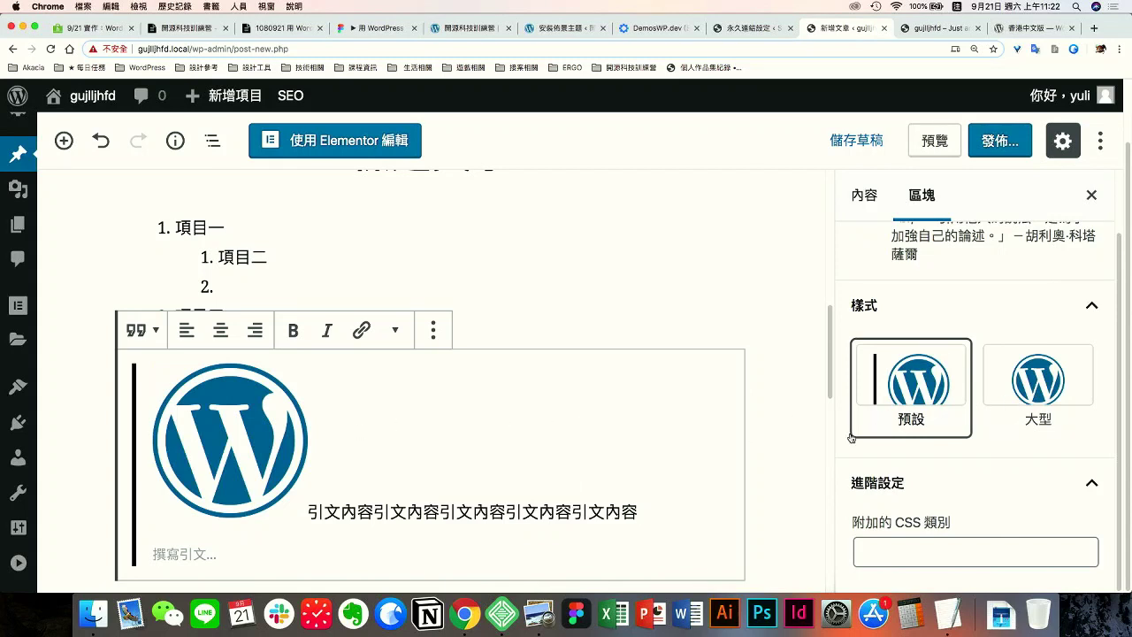
key("Return")
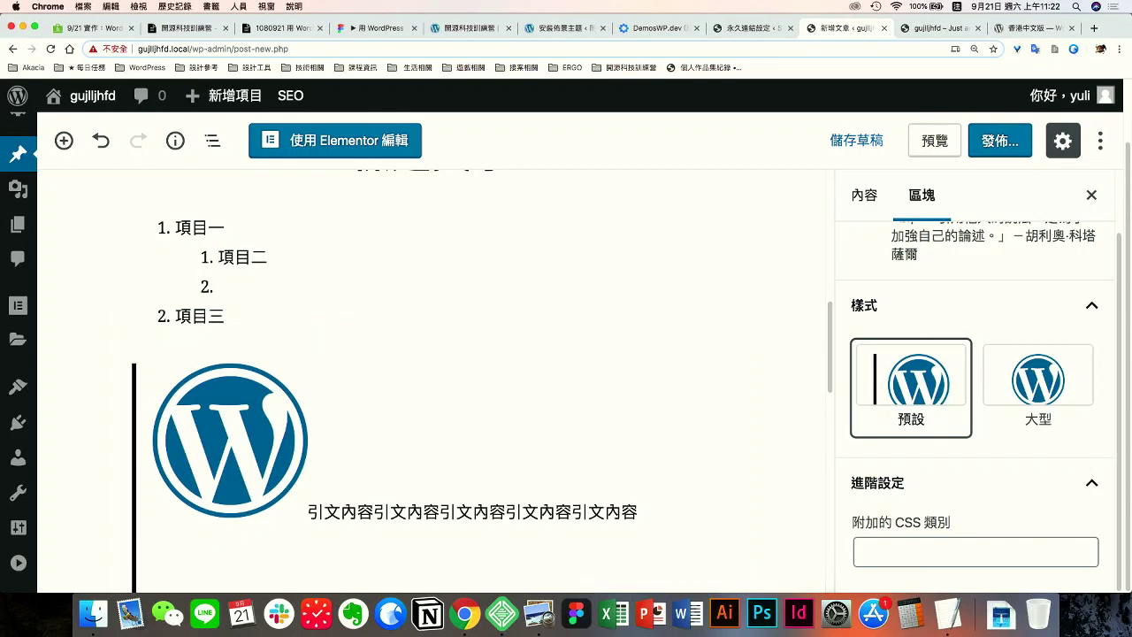
Open and dismiss the quote block's options menu, then select the numbered list
scroll(721, 472, "down", 2)
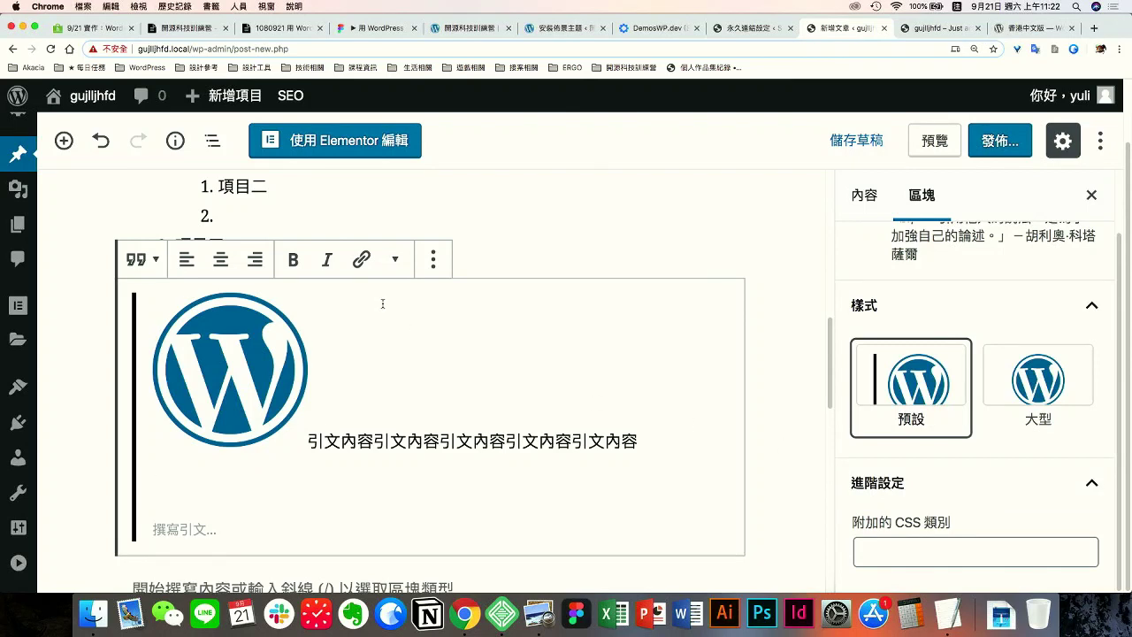
left_click(425, 263)
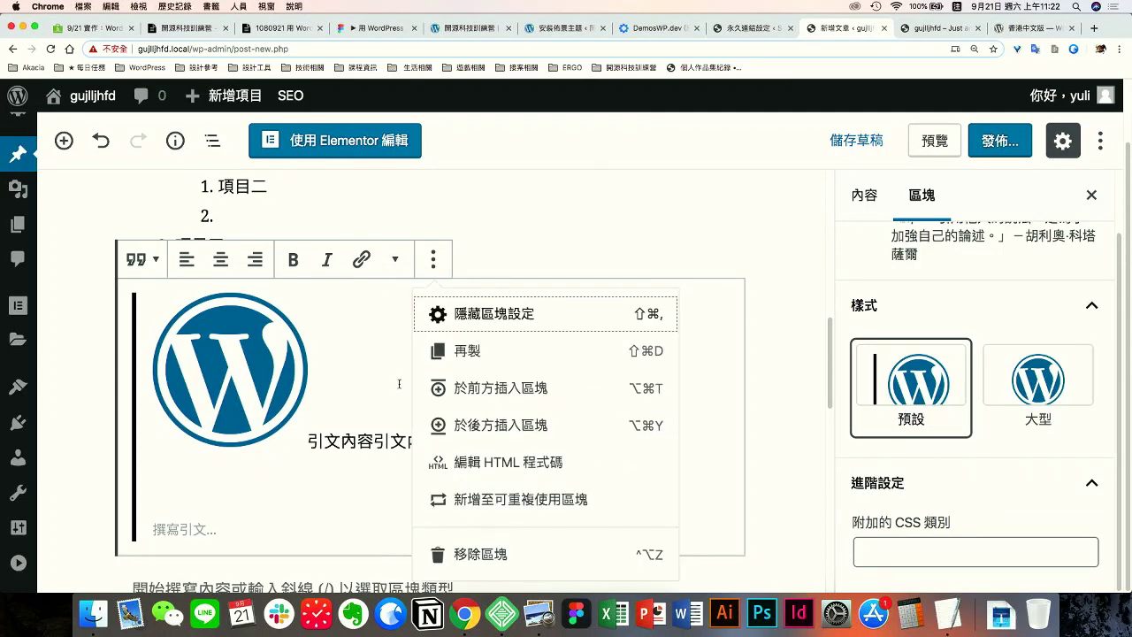
left_click(329, 460)
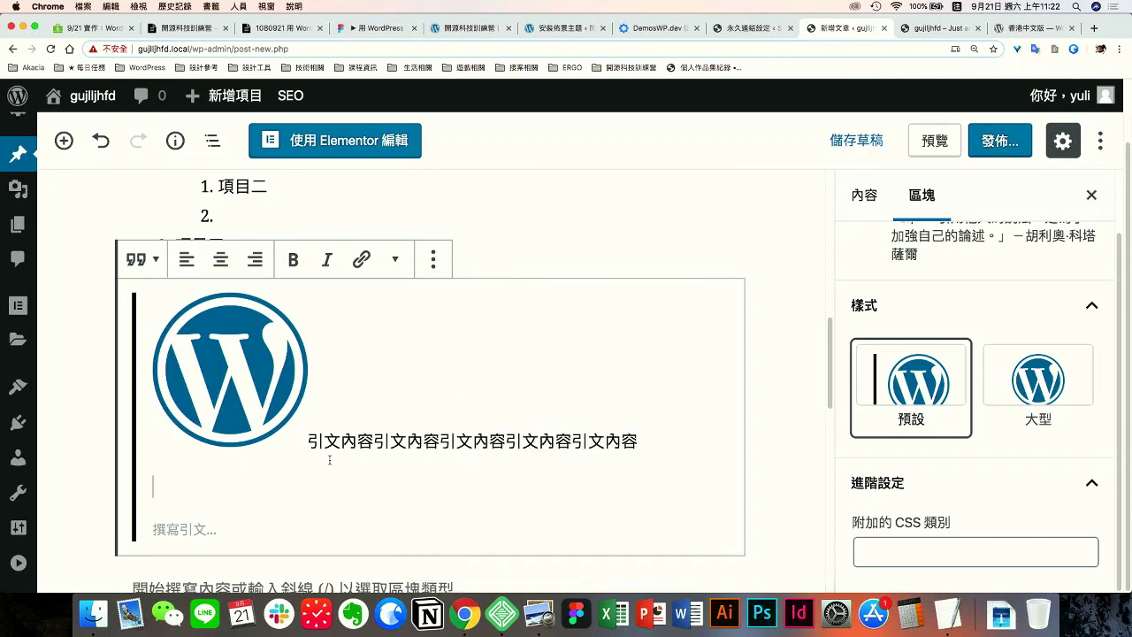
left_click(502, 219)
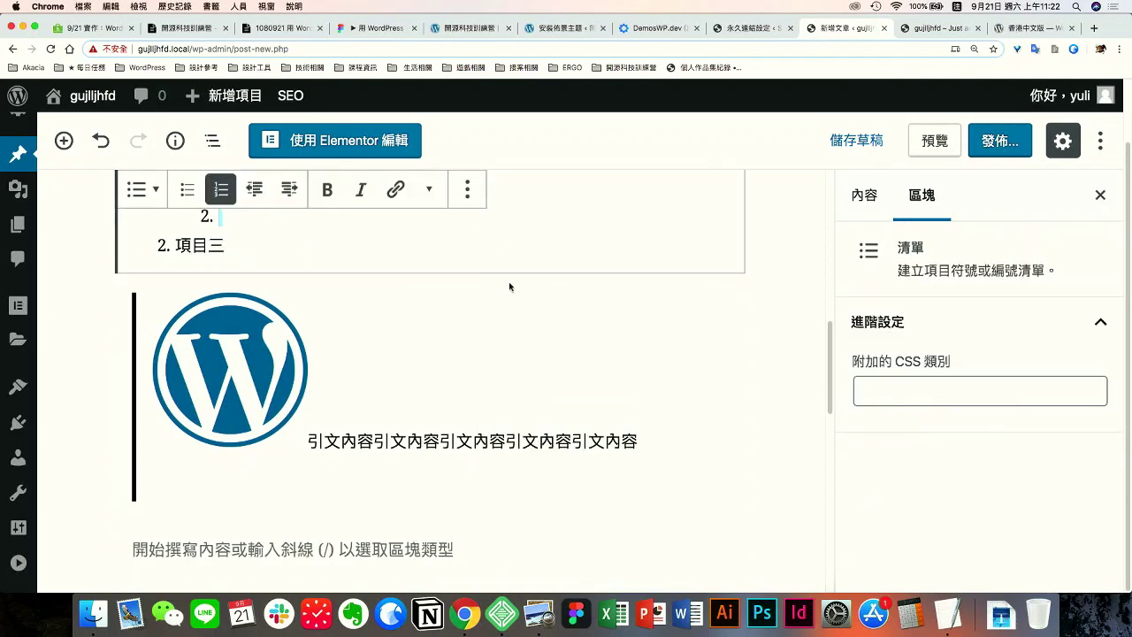
scroll(508, 265, "up", 2)
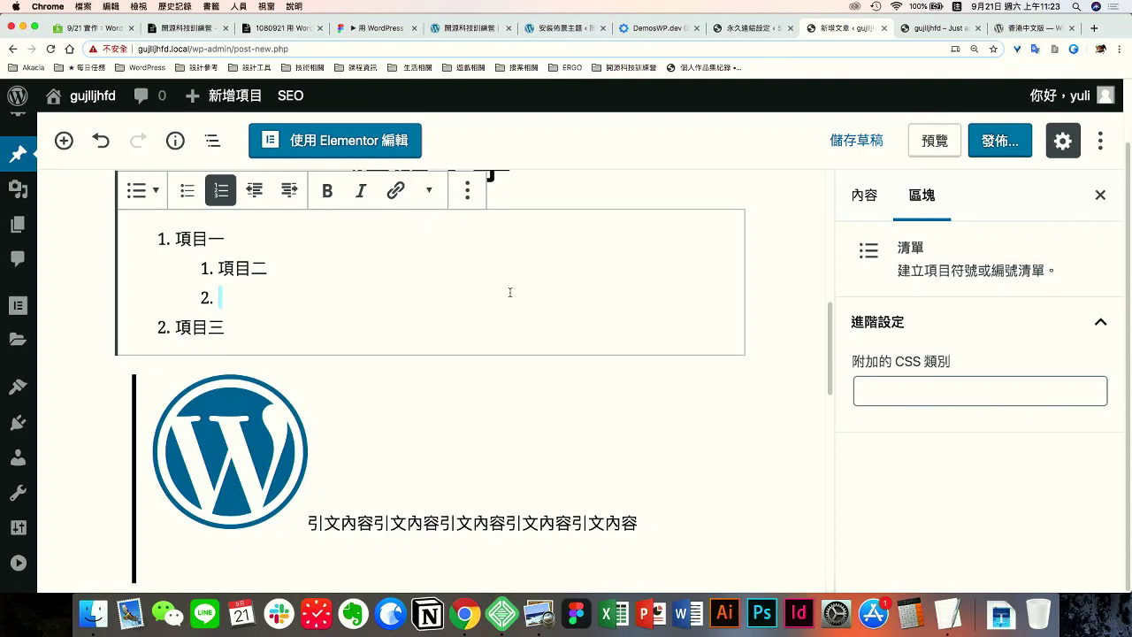
Publish the post, then reload the live site tab to show it
left_click(982, 146)
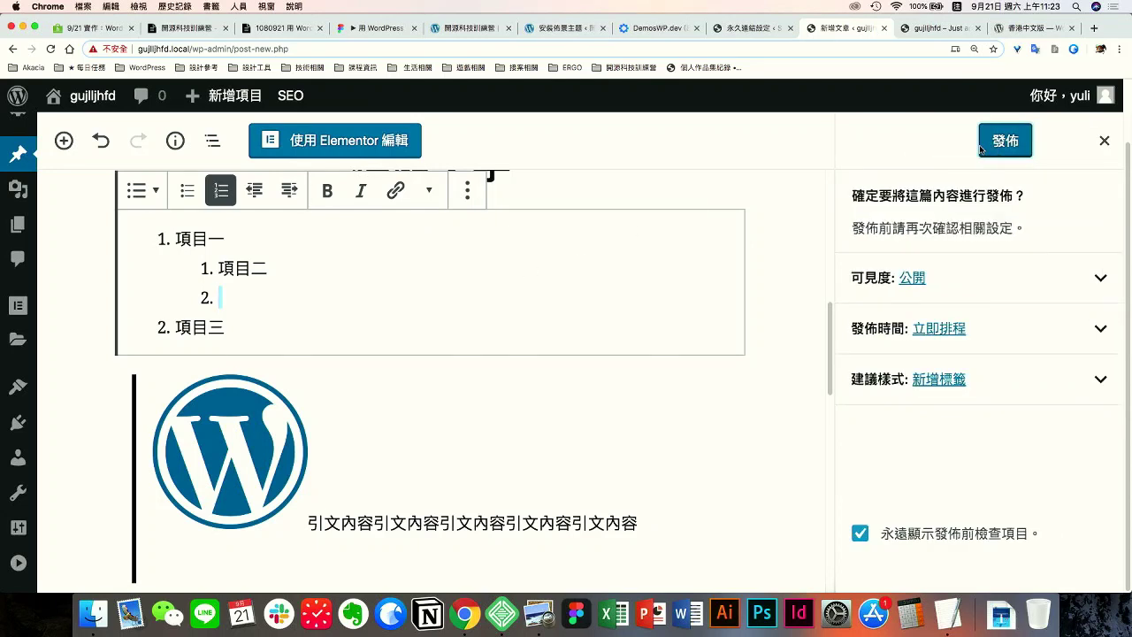
left_click(1006, 143)
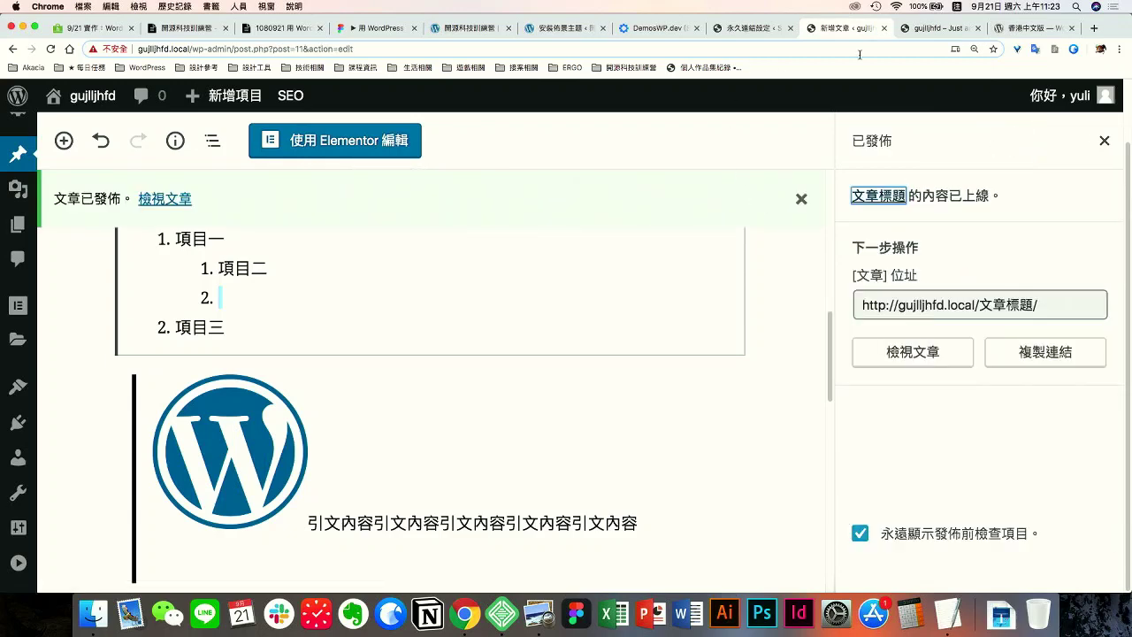
left_click(921, 29)
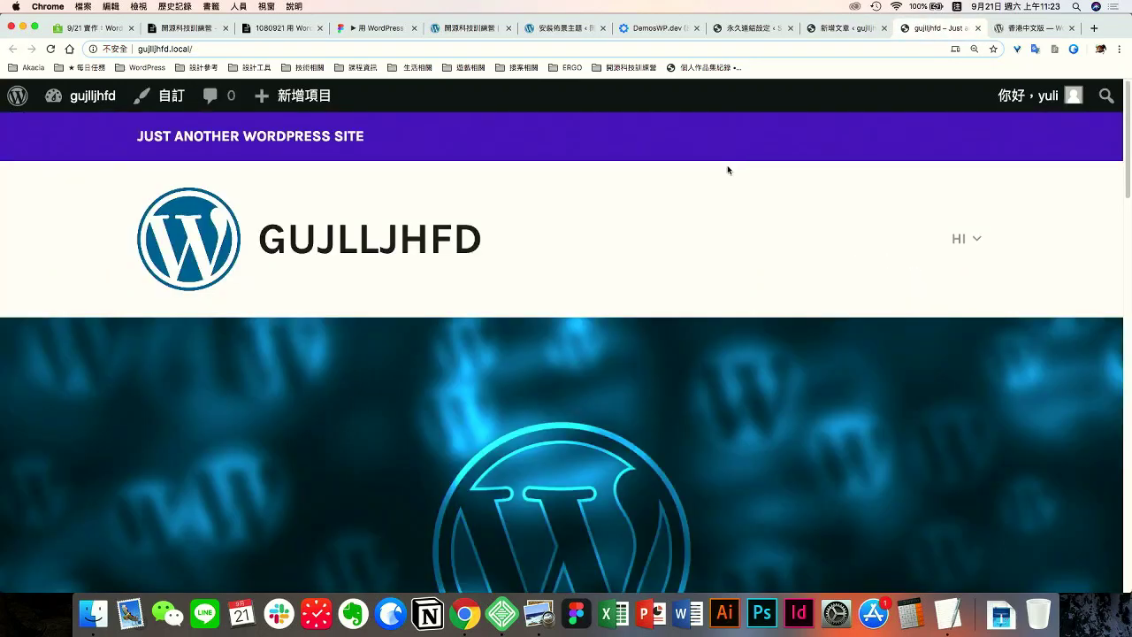
key("super+r")
Scroll down to the image quote on the live site and right-click its selected text
scroll(682, 242, "down", 10)
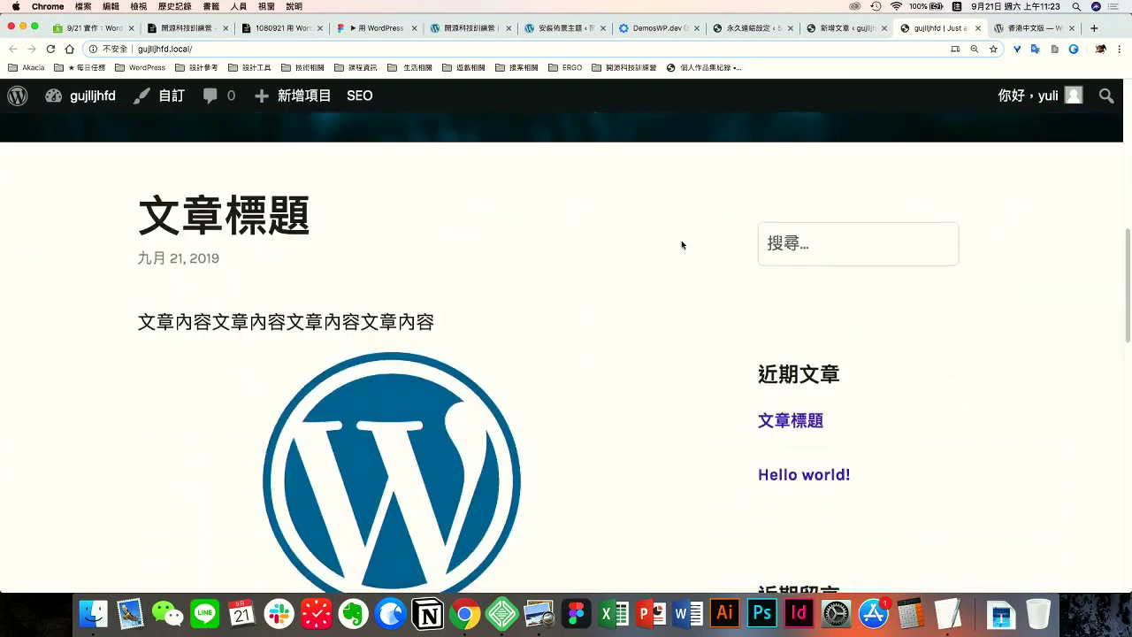
scroll(472, 425, "down", 8)
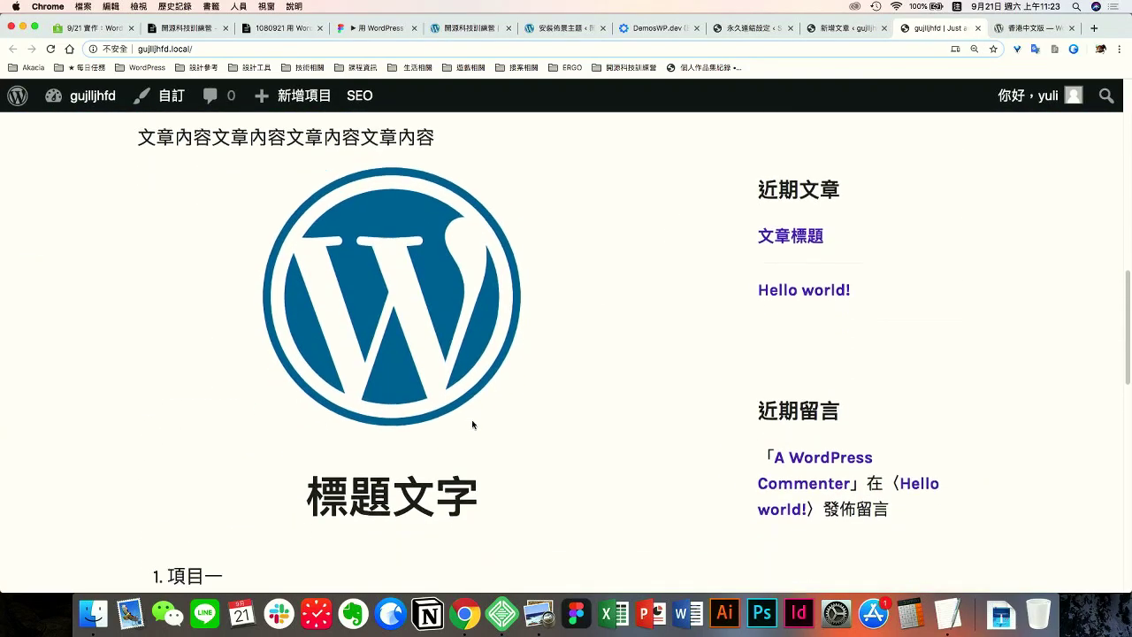
scroll(285, 523, "down", 3)
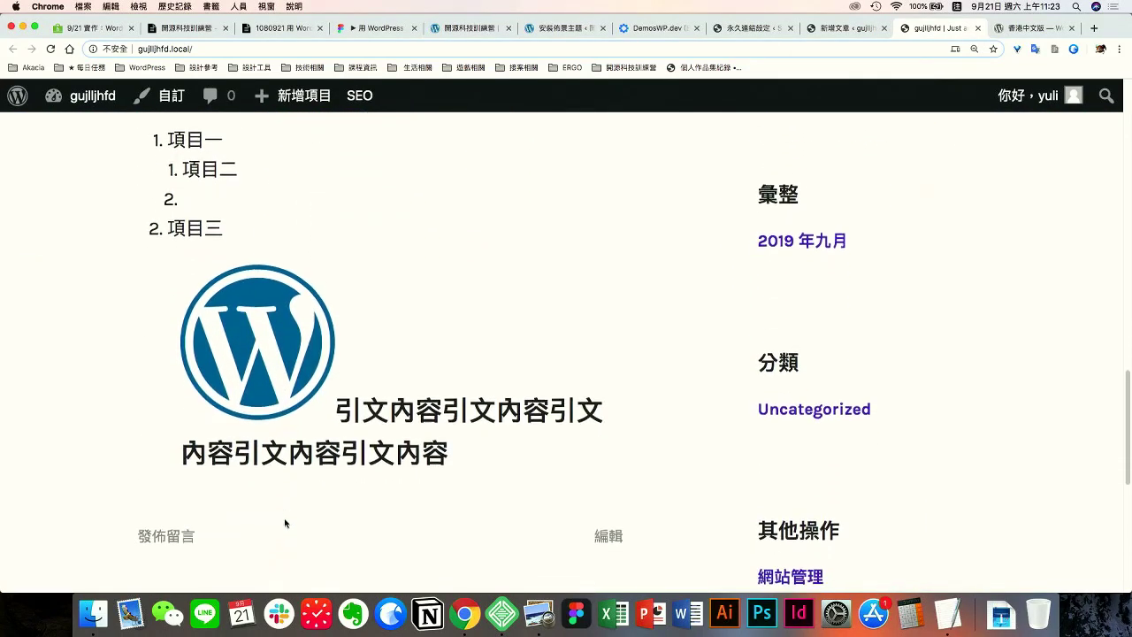
scroll(389, 431, "up", 1)
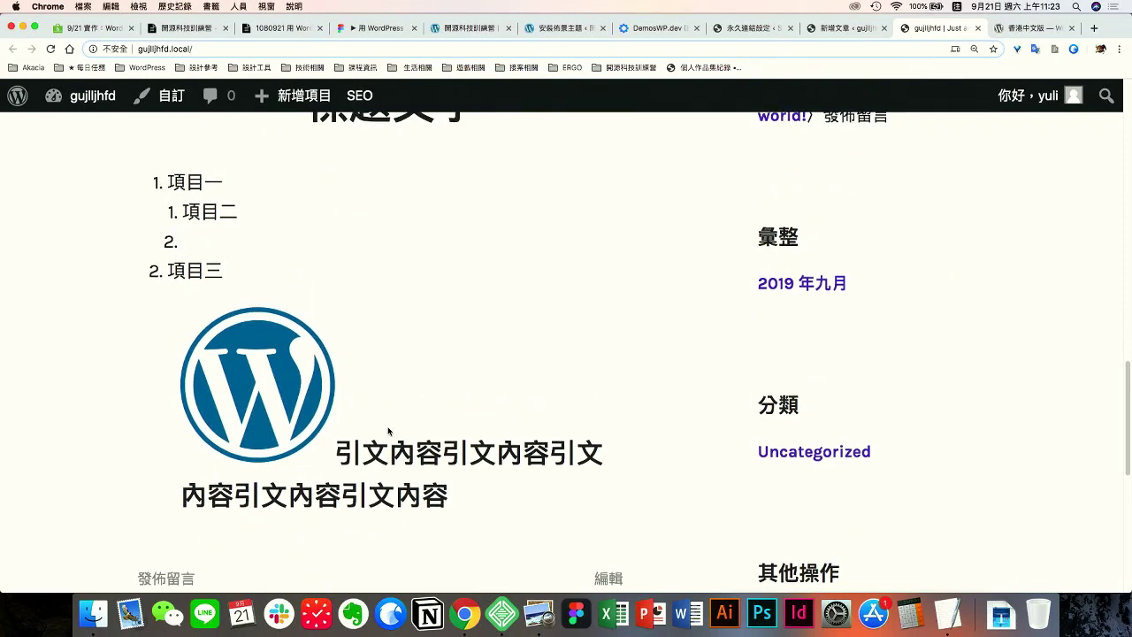
triple_click(350, 445)
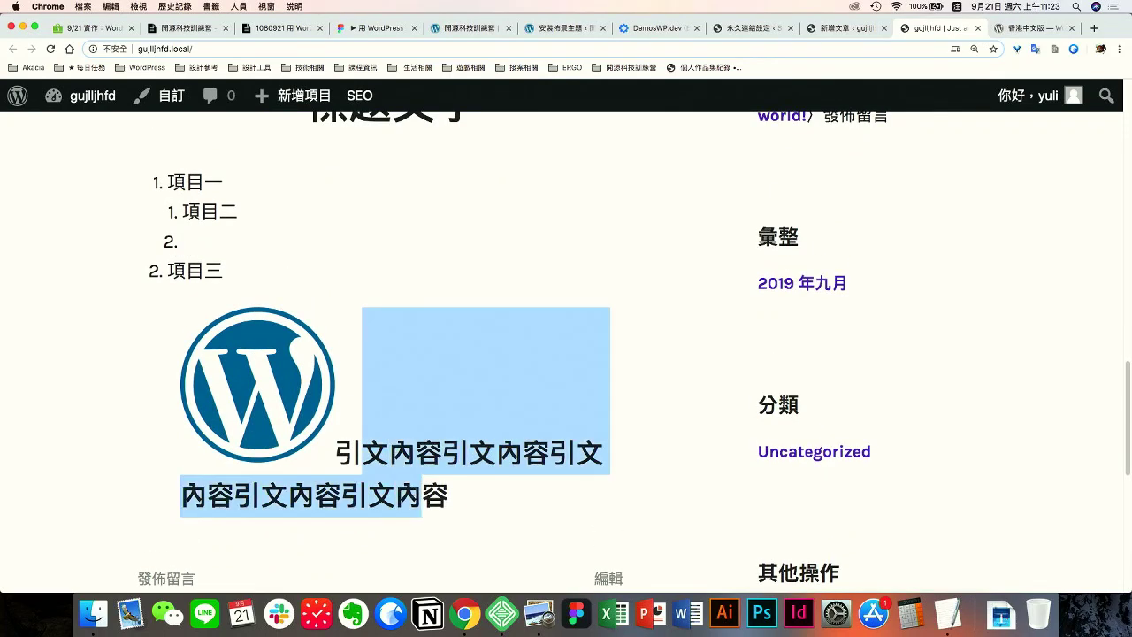
double_click(431, 501)
right_click(388, 486)
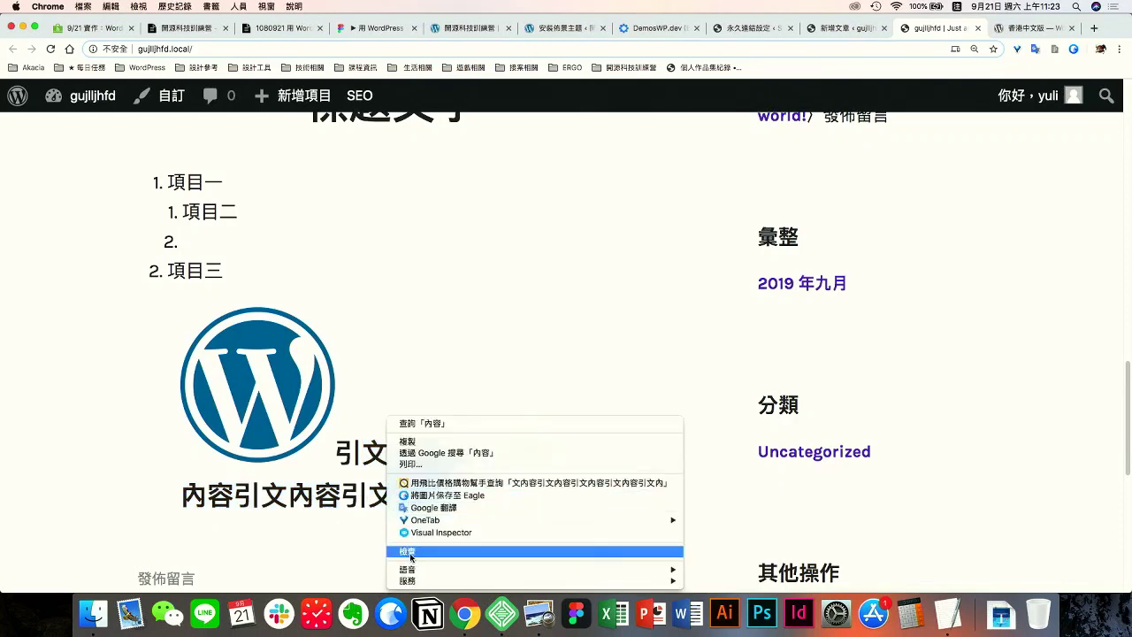
Inspect the quote paragraph, add color: pink in element.style, then switch the rule off
left_click(410, 553)
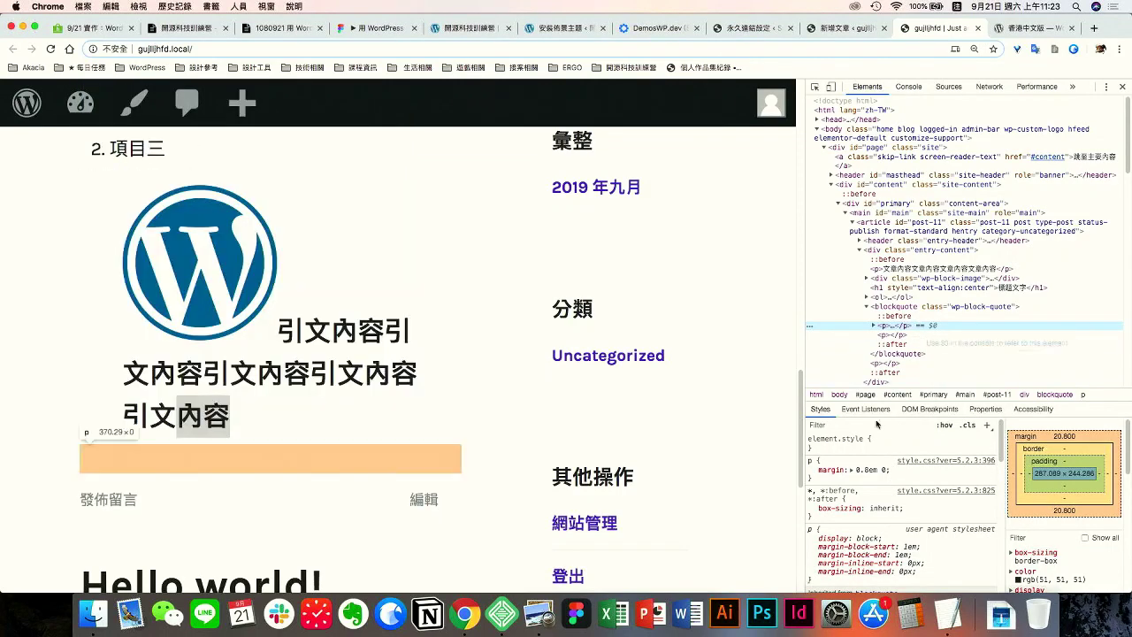
left_click(868, 449)
type("ㄈ")
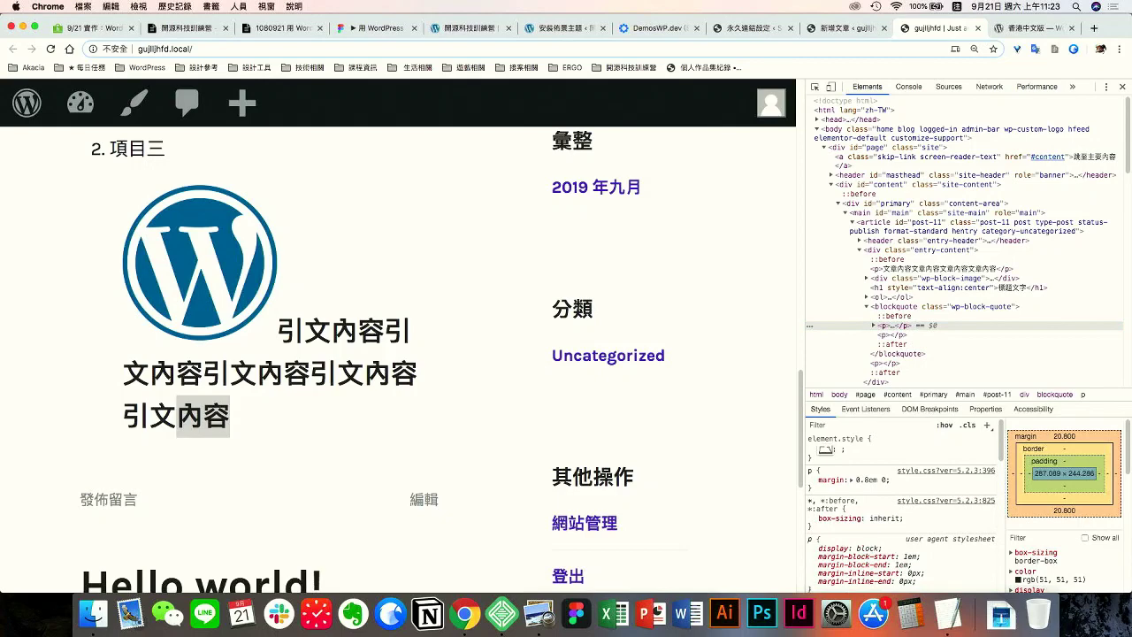
key("BackSpace")
key("BackSpace")
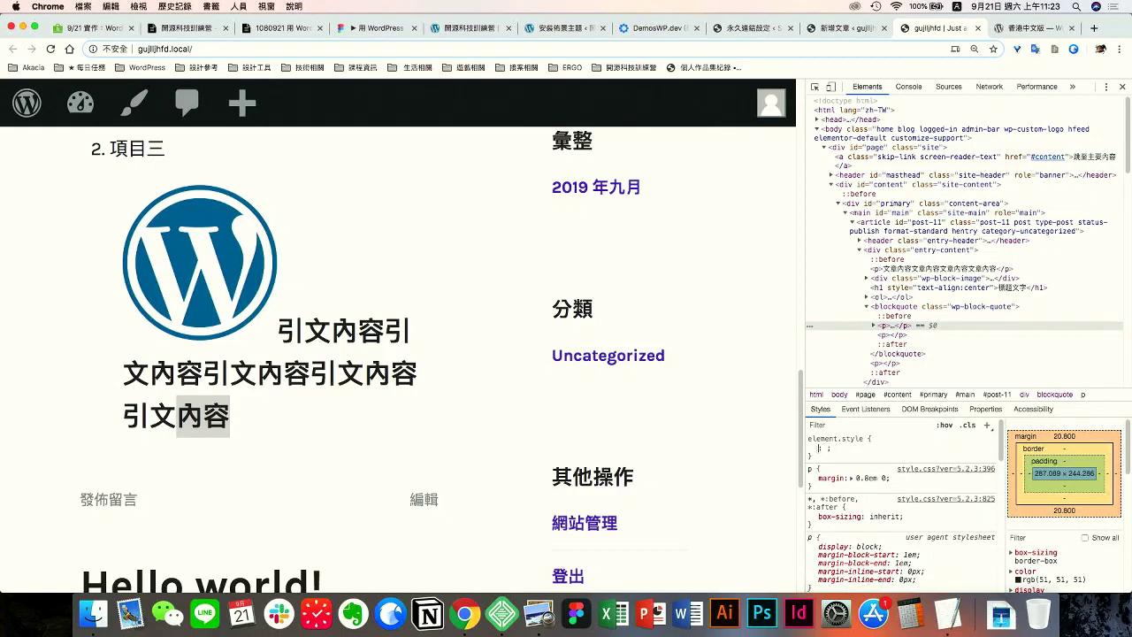
type("color")
key("Tab")
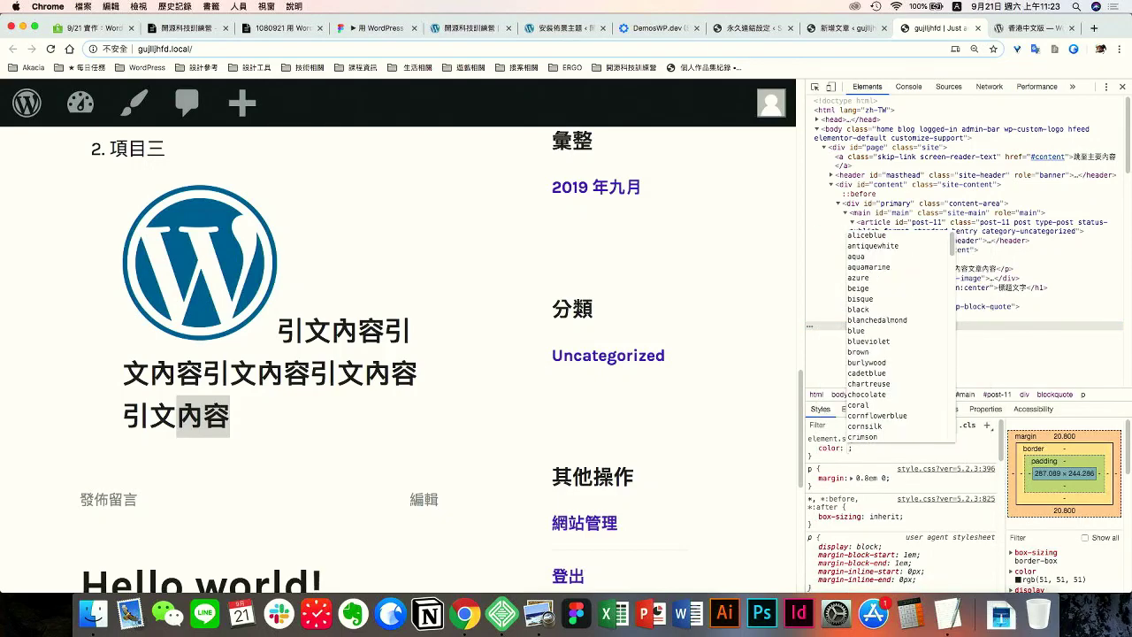
type("pink")
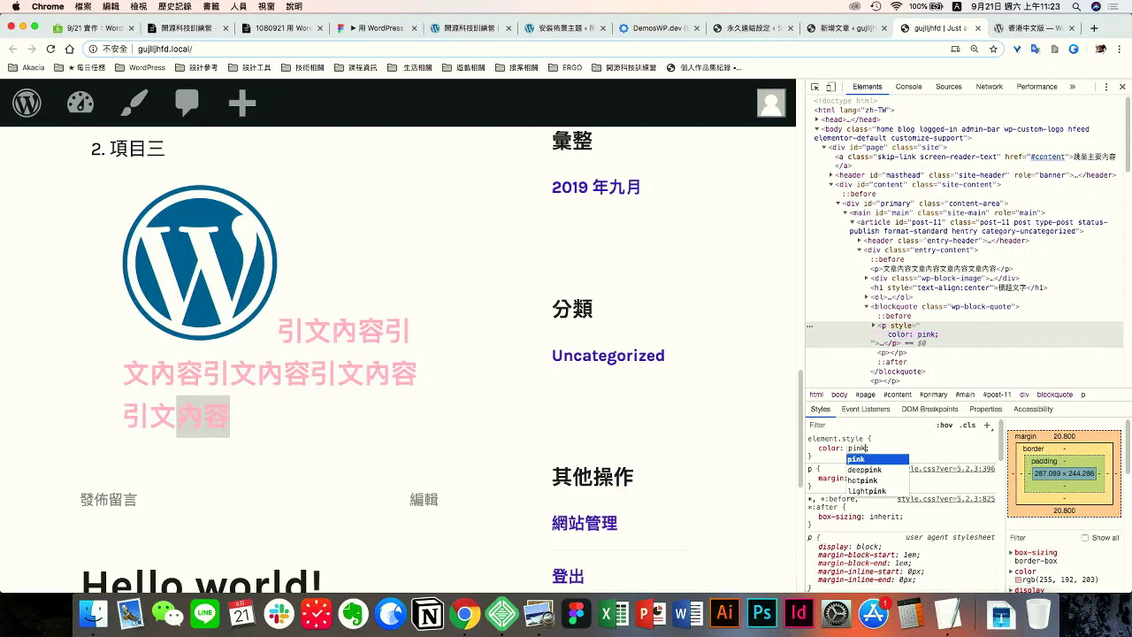
key("Return")
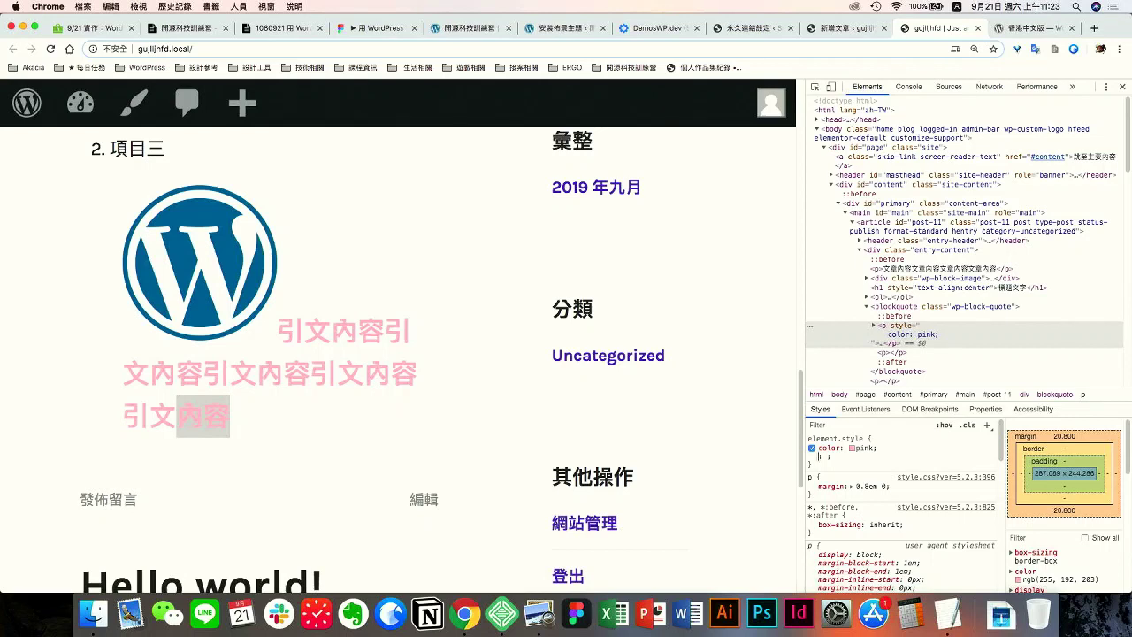
left_click(812, 448)
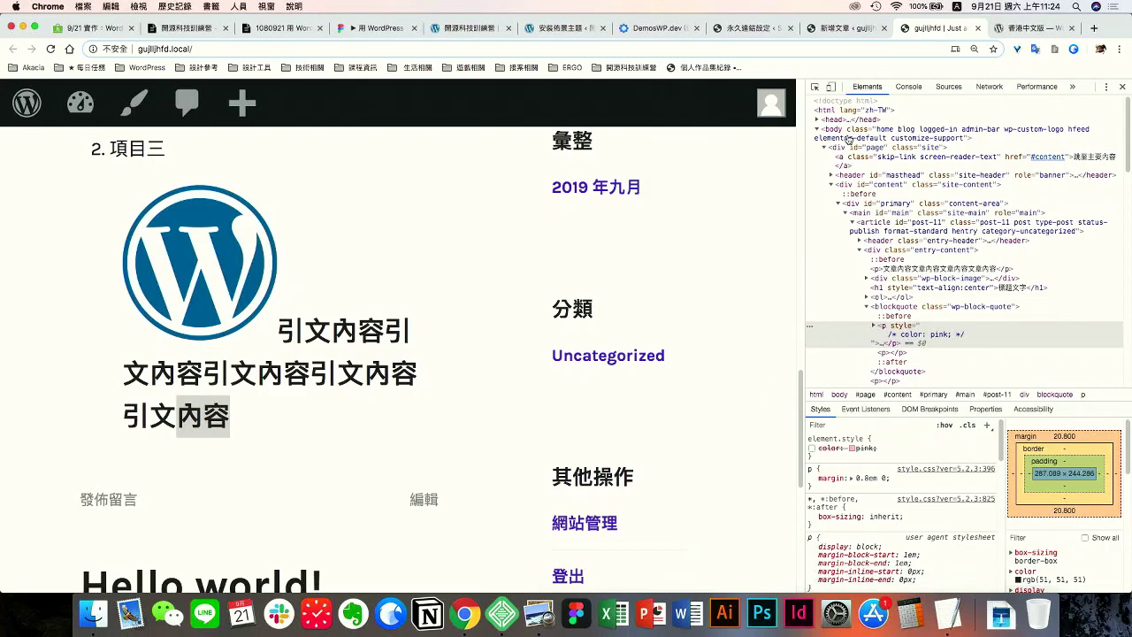
Open YouTube in a new tab and copy the LEGEND OF ZELDA relaxing music video URL
left_click(826, 32)
left_click(1094, 27)
type("yo")
key("Return")
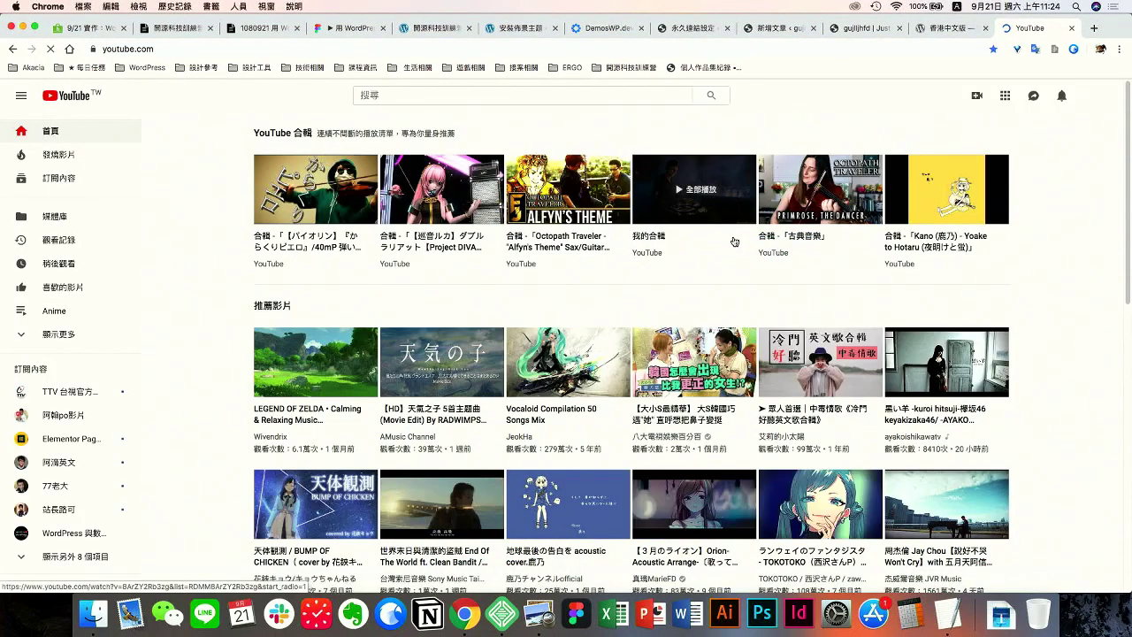
left_click(298, 359)
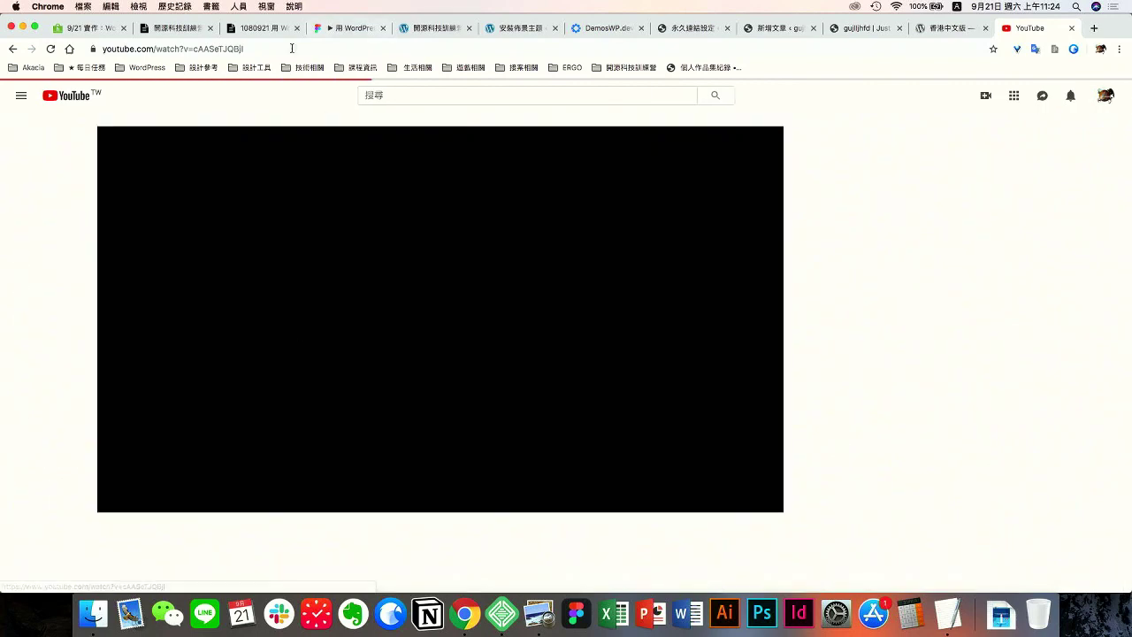
left_click(283, 46)
Paste the YouTube link into the empty last paragraph to embed the video
key("super+w")
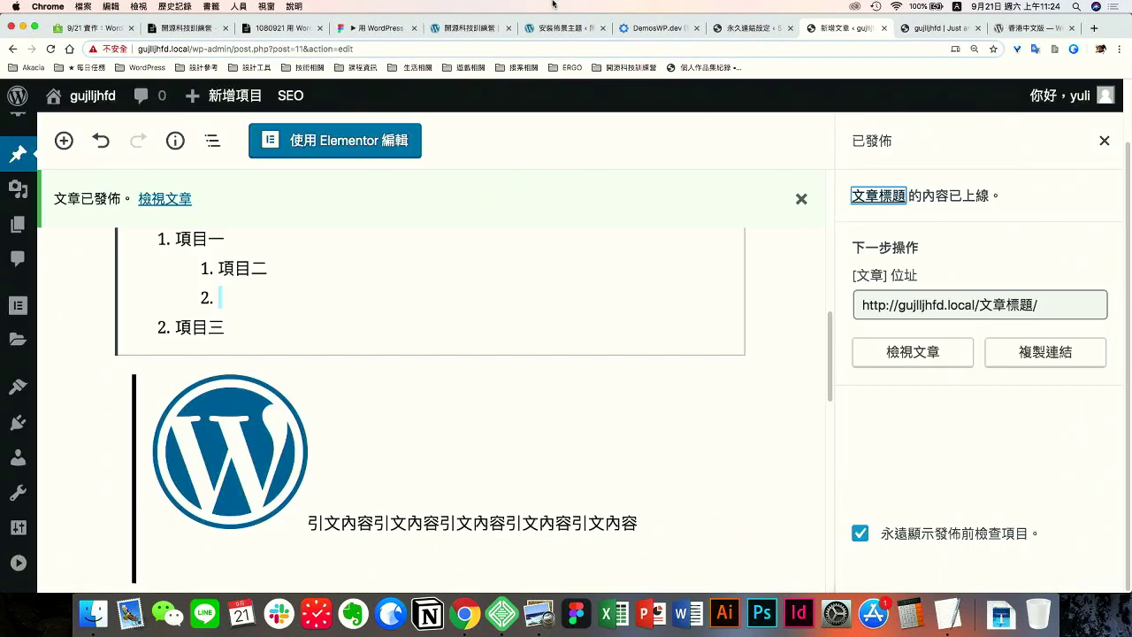
scroll(548, 430, "up", 3)
scroll(549, 430, "down", 8)
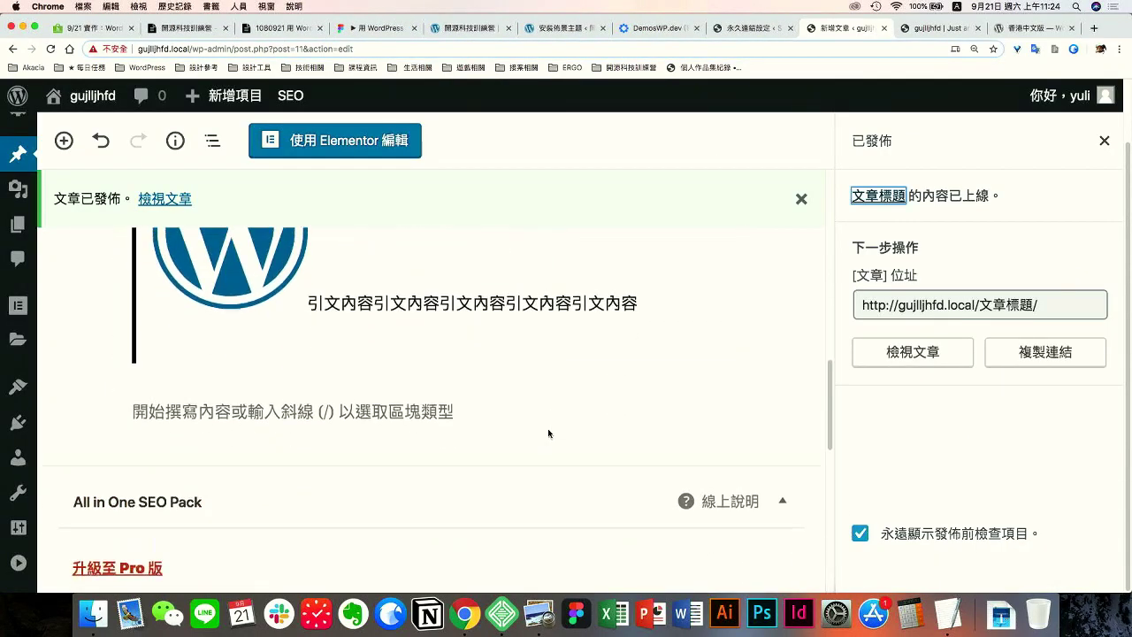
left_click(387, 283)
key("super+v")
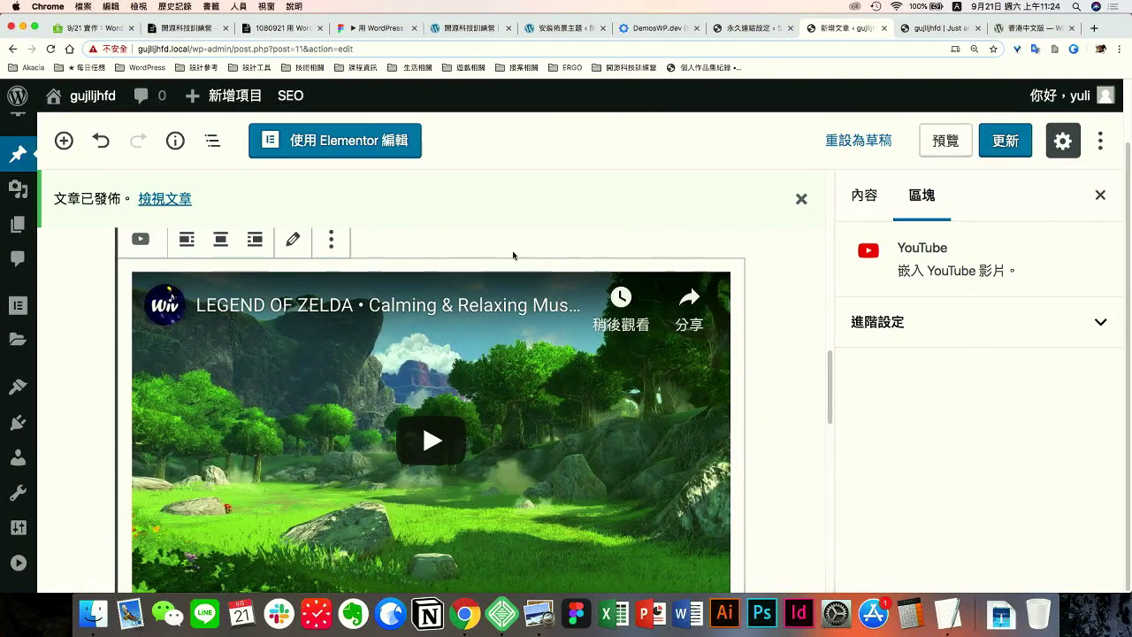
Remove the YouTube embed block via 移除區塊, leaving the quote as the last block
left_click(331, 239)
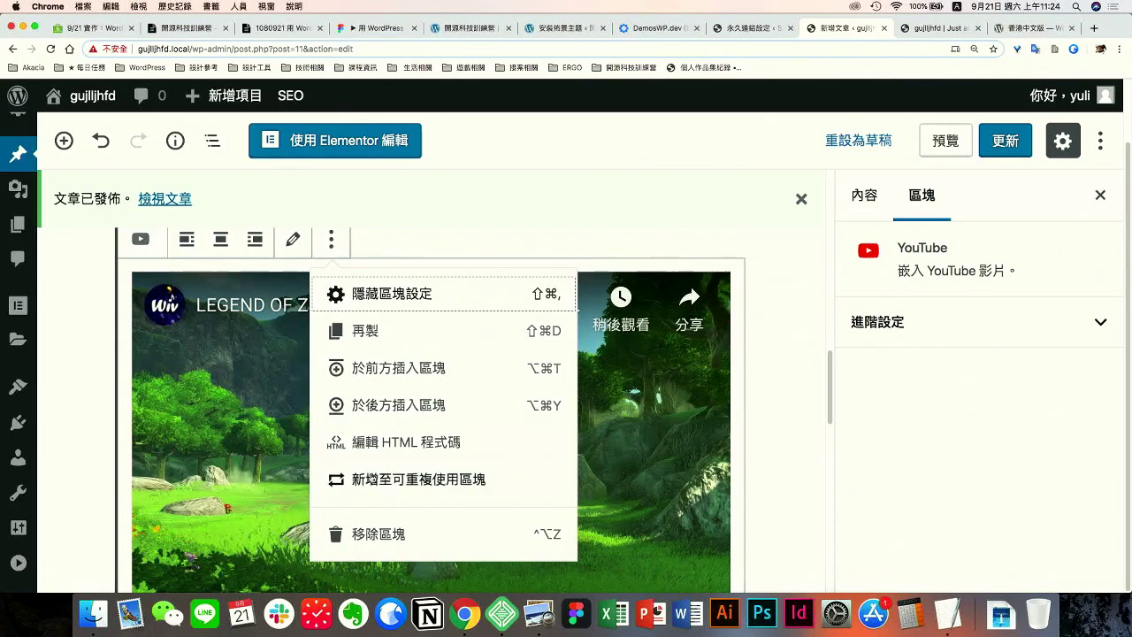
left_click(374, 538)
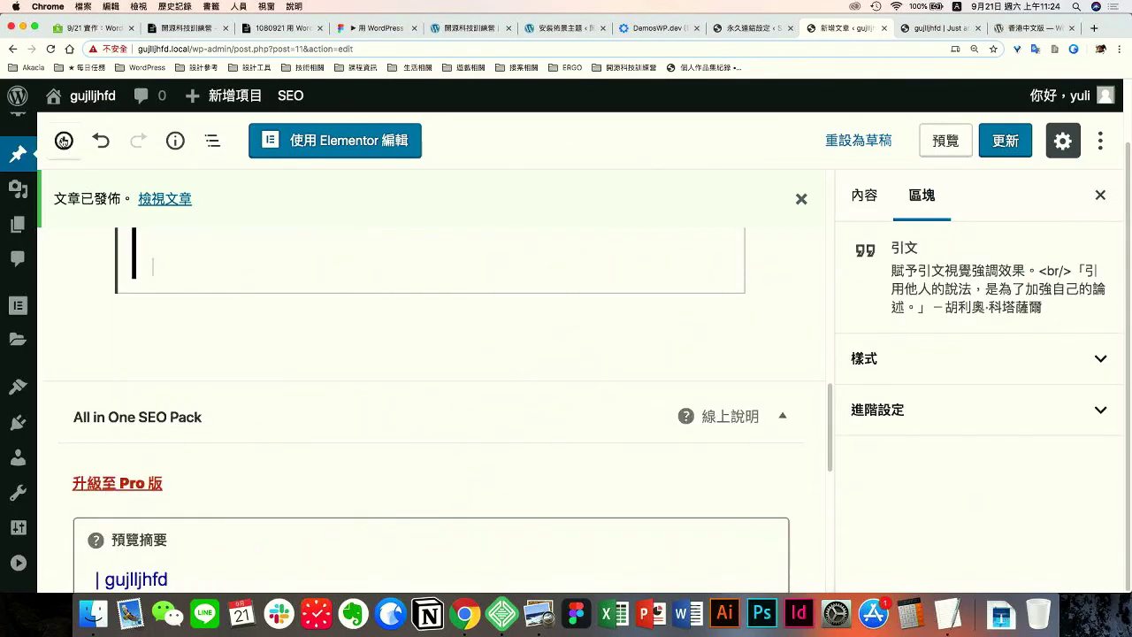
left_click(64, 141)
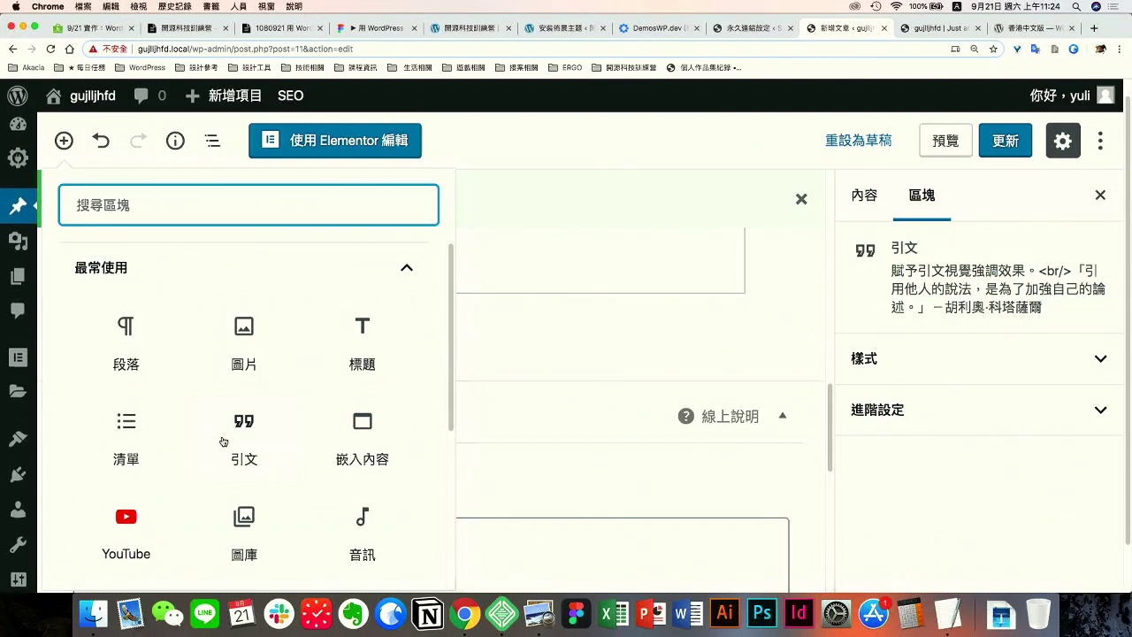
left_click_drag(448, 365, 447, 511)
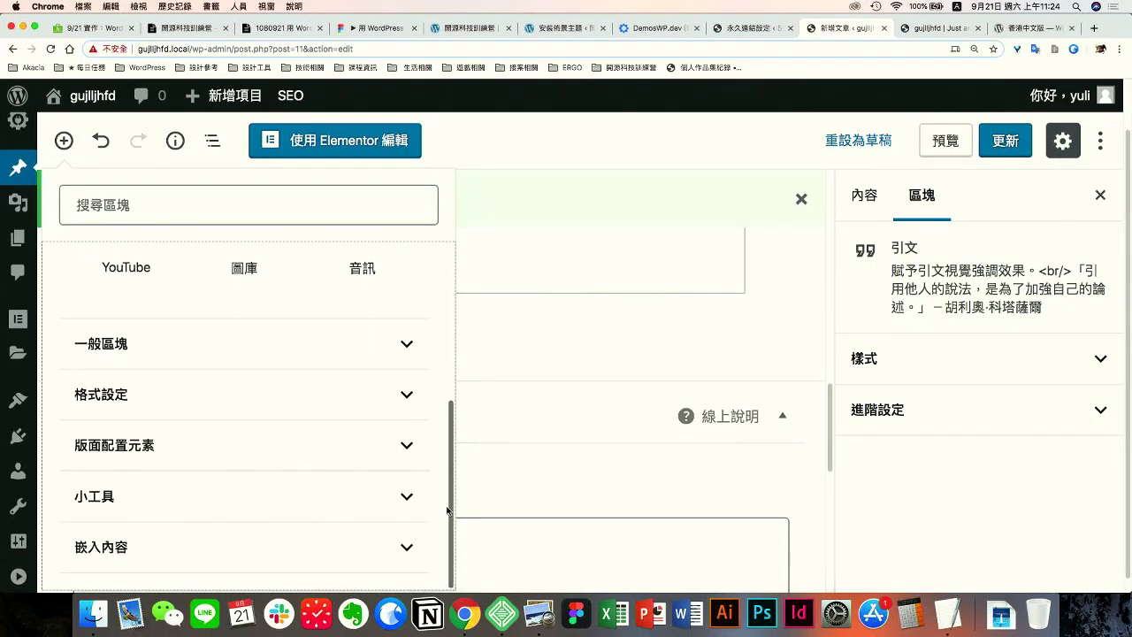
left_click(407, 555)
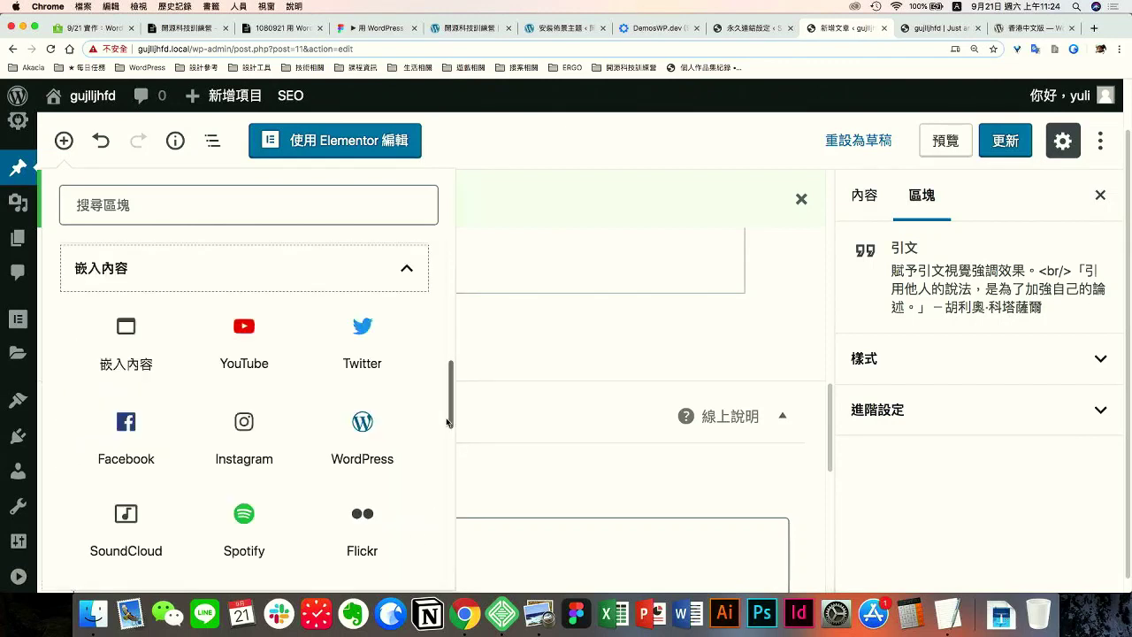
scroll(450, 413, "up", 3)
left_click_drag(449, 407, 449, 438)
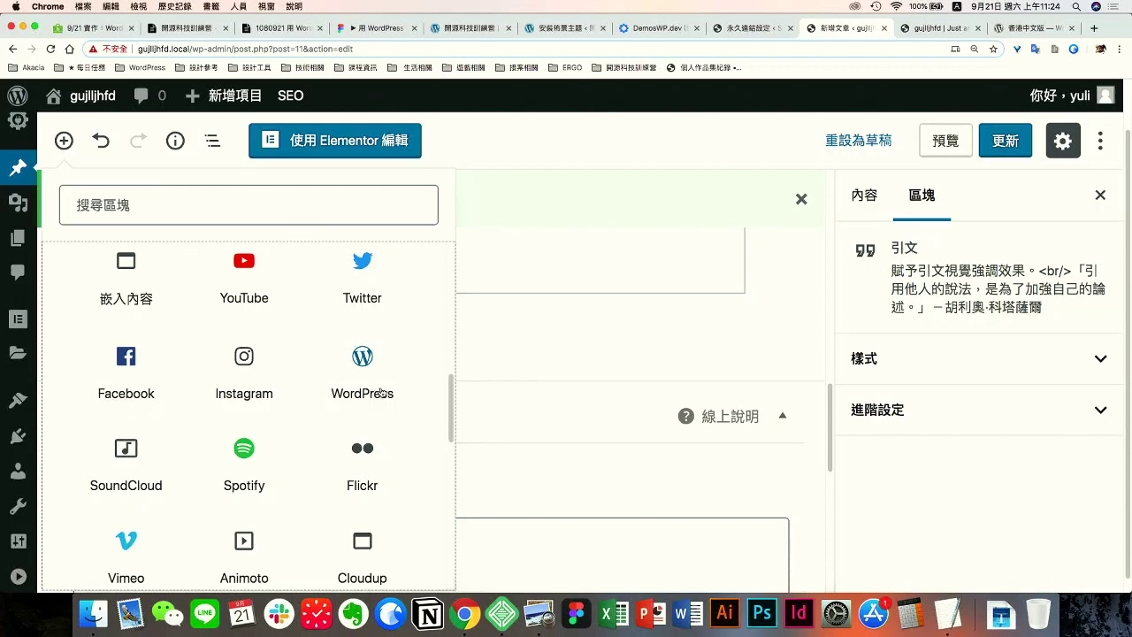
left_click_drag(449, 417, 453, 553)
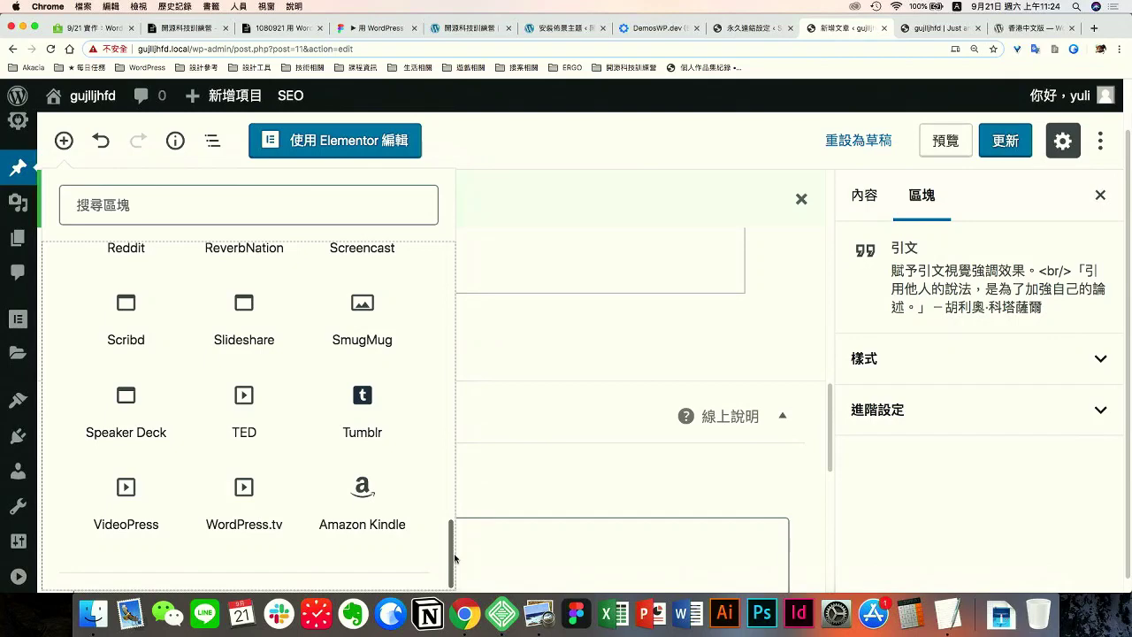
scroll(418, 506, "down", 1)
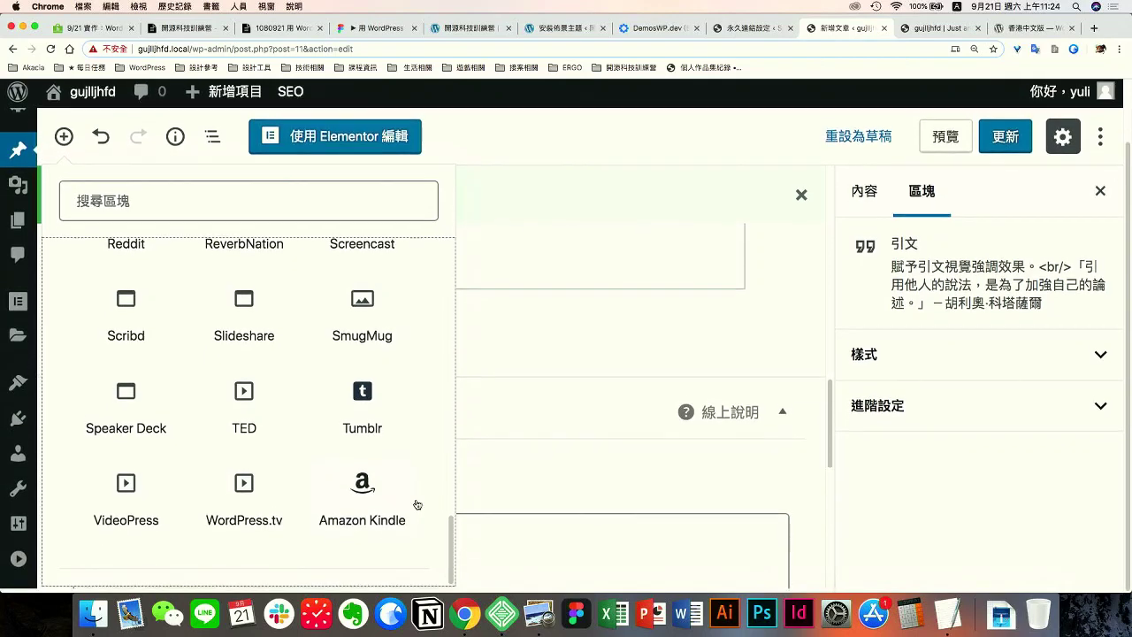
left_click_drag(450, 537, 452, 307)
left_click(364, 419)
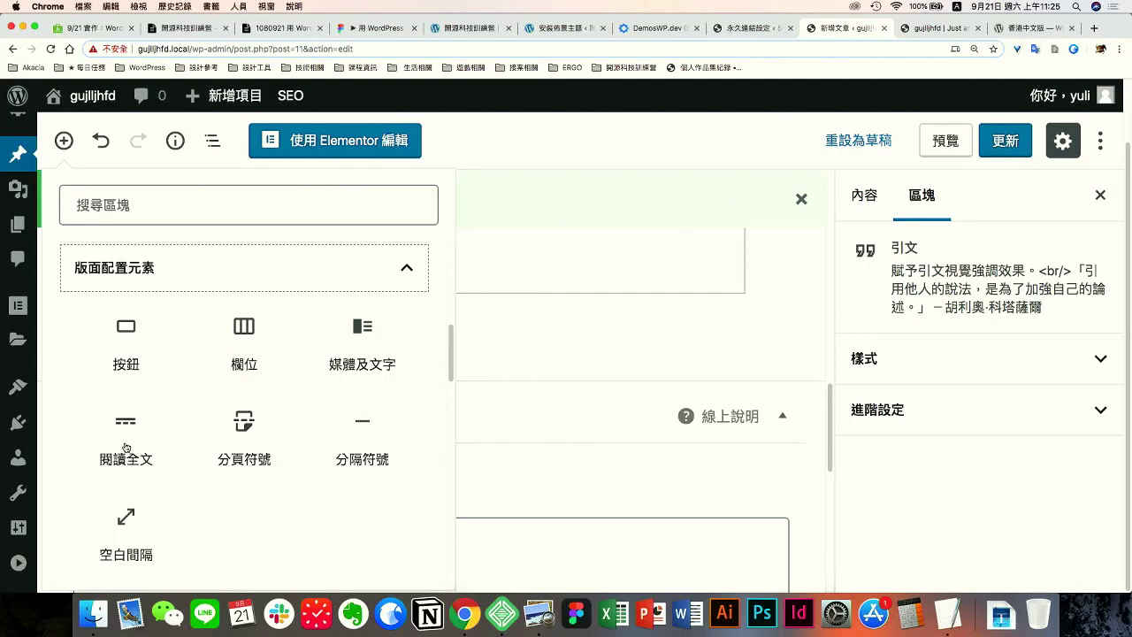
left_click(614, 347)
scroll(472, 319, "down", 3)
scroll(472, 319, "up", 6)
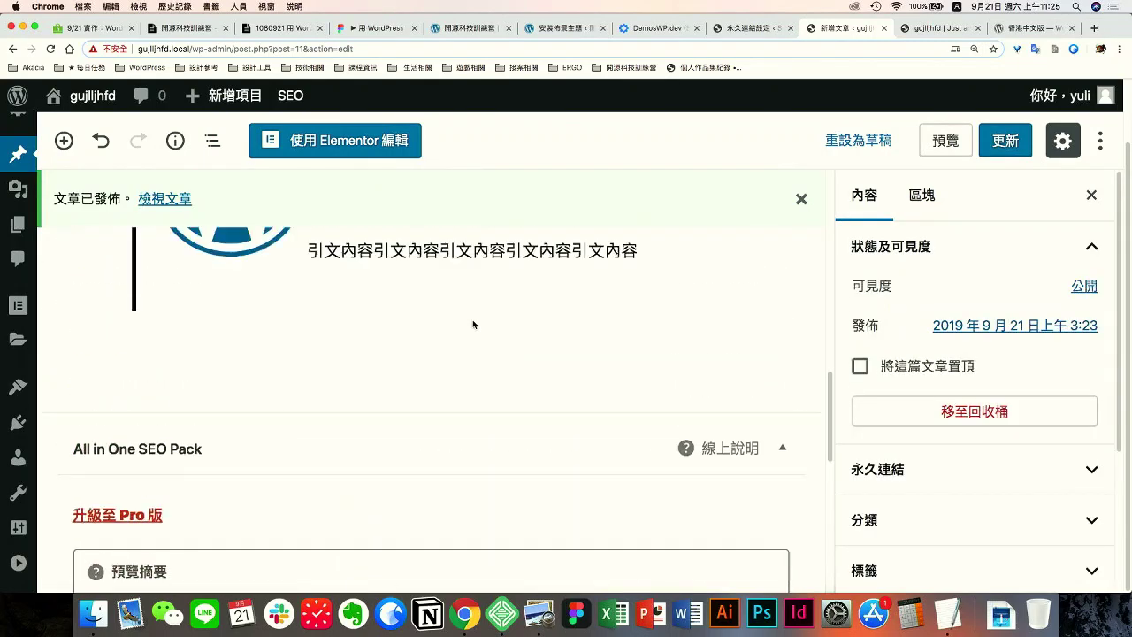
right_click(182, 202)
left_click(182, 204)
left_click(861, 28)
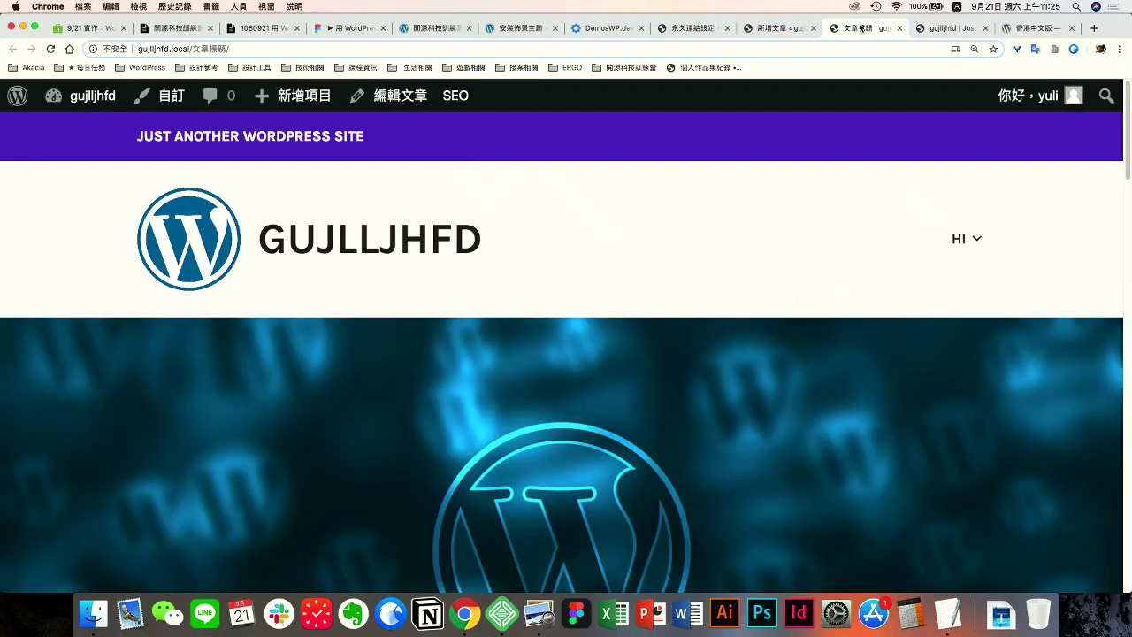
scroll(366, 397, "down", 10)
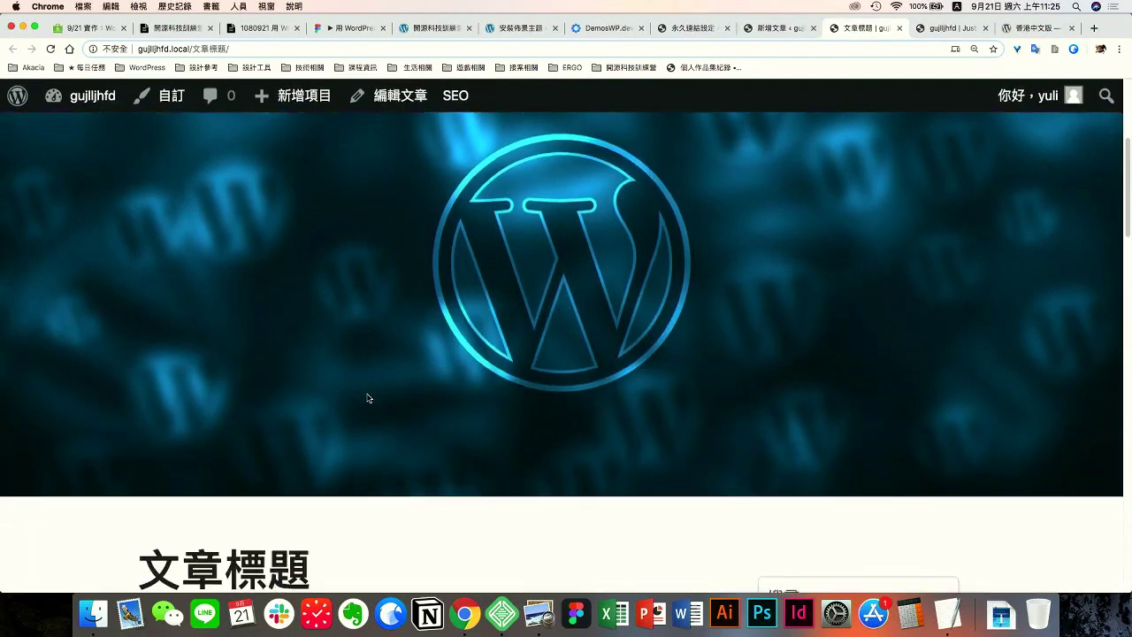
scroll(367, 399, "down", 10)
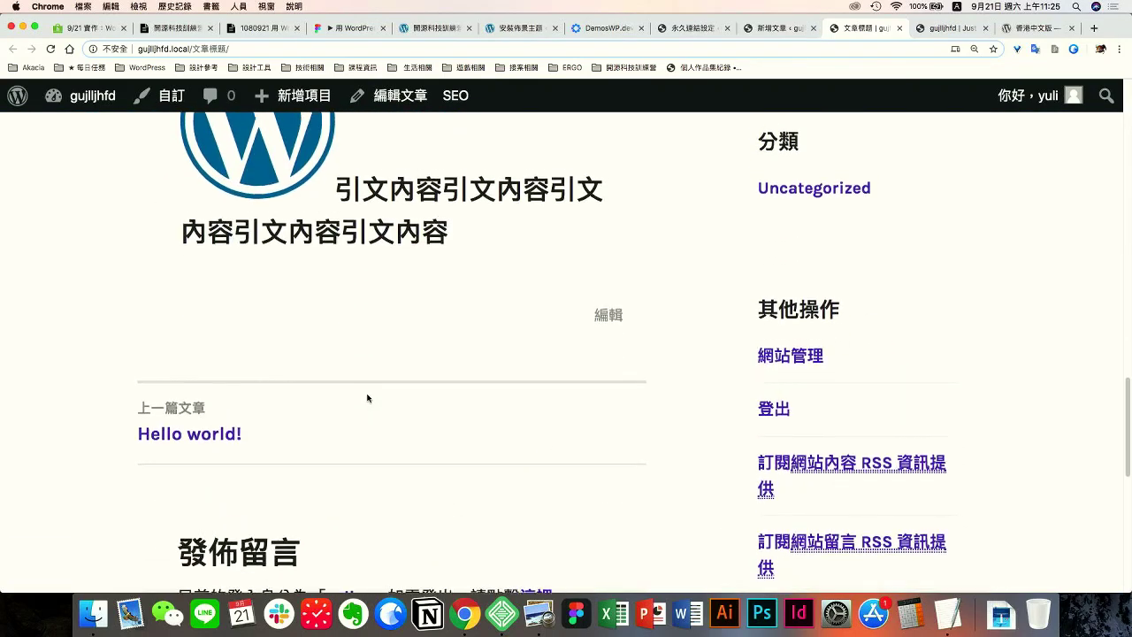
scroll(368, 398, "up", 15)
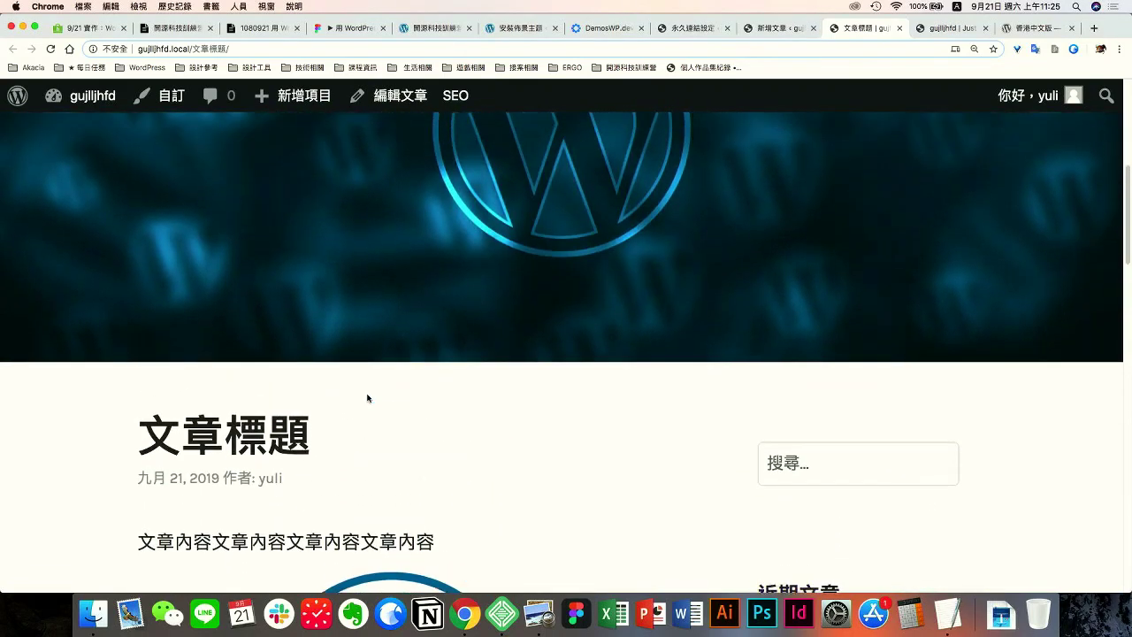
scroll(367, 398, "up", 2)
scroll(367, 398, "down", 2)
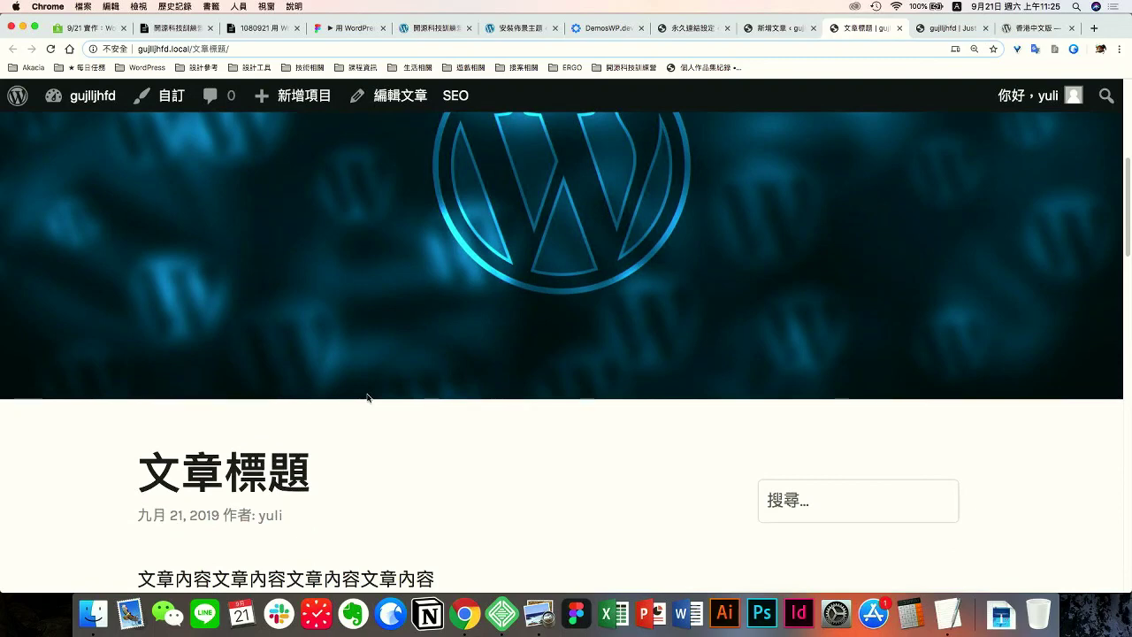
scroll(543, 434, "up", 1)
scroll(542, 434, "down", 7)
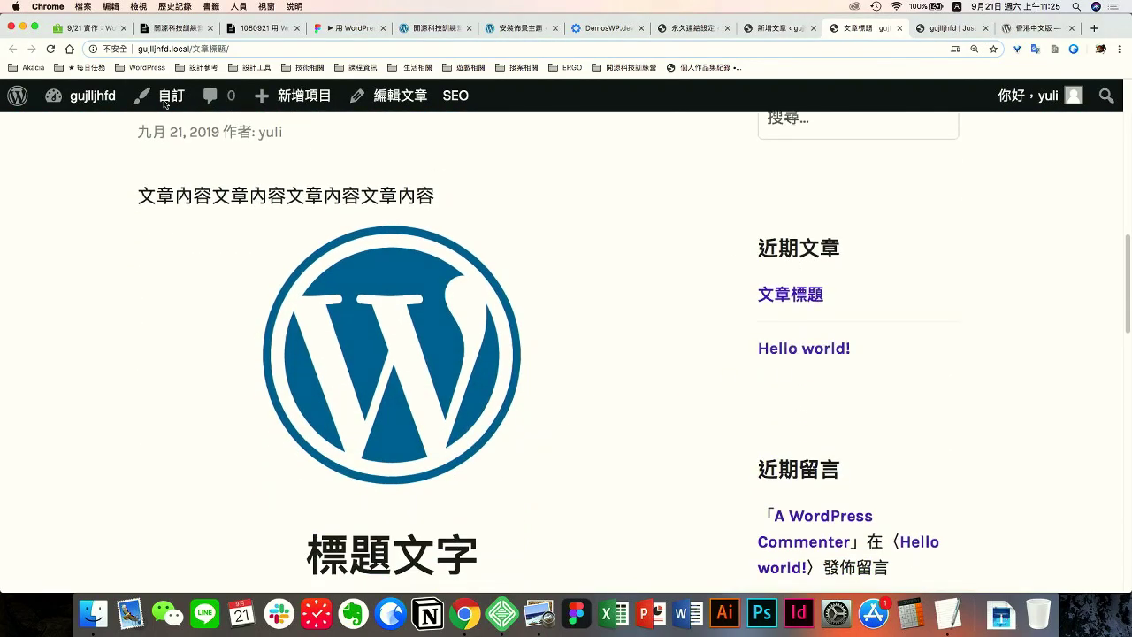
left_click(193, 49)
left_click_drag(193, 49, 449, 48)
key("BackSpace")
key("Return")
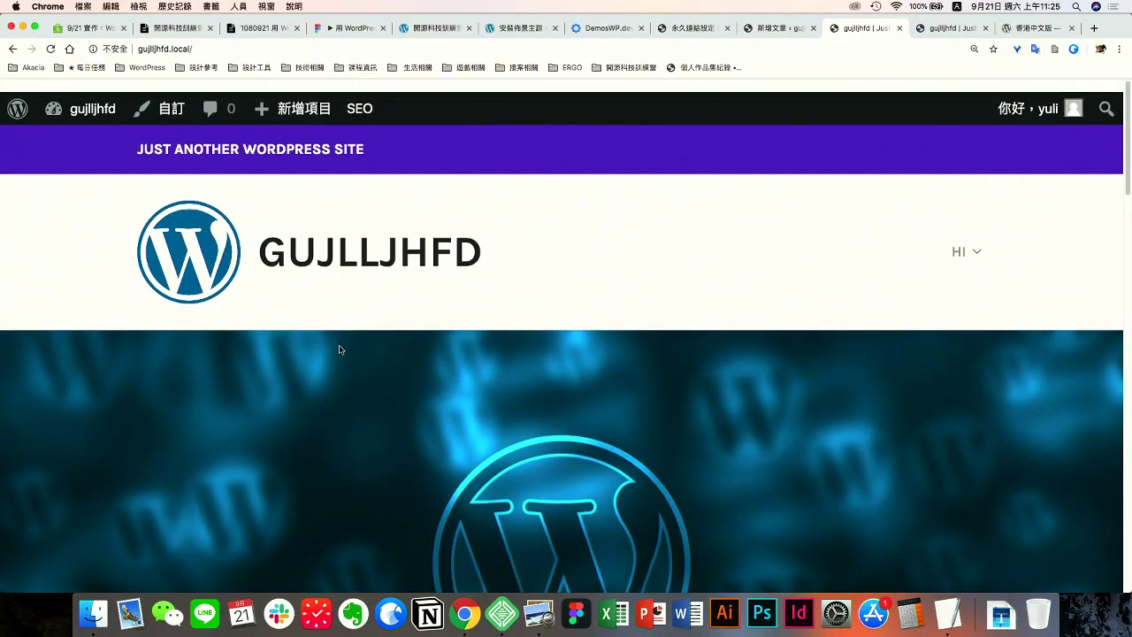
scroll(340, 350, "down", 10)
scroll(340, 350, "up", 4)
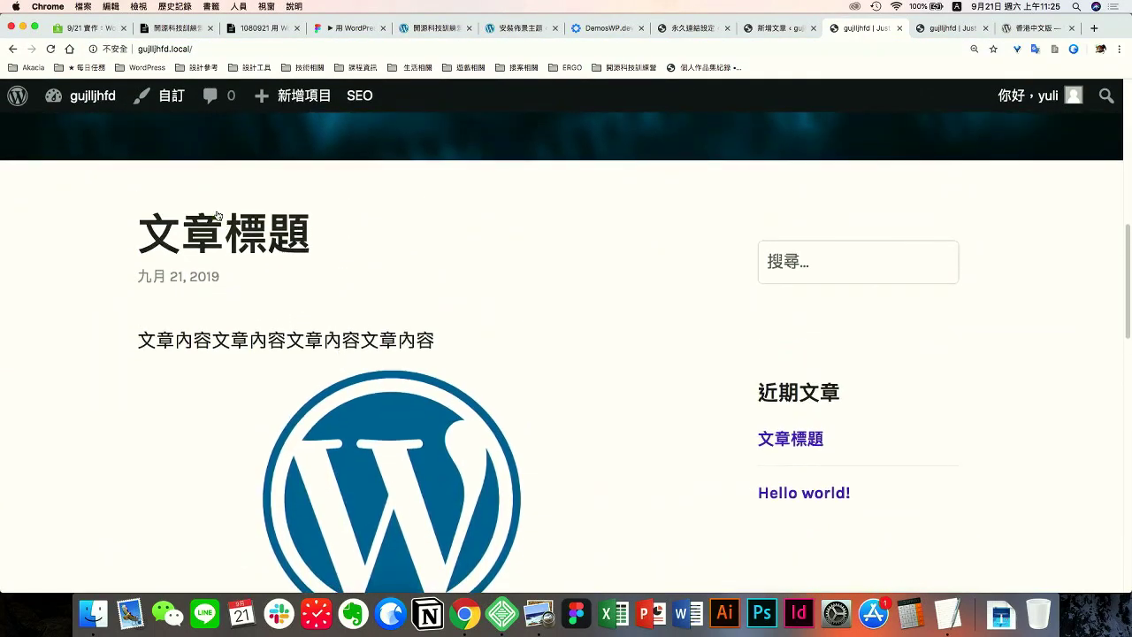
scroll(228, 320, "down", 2)
scroll(228, 321, "down", 18)
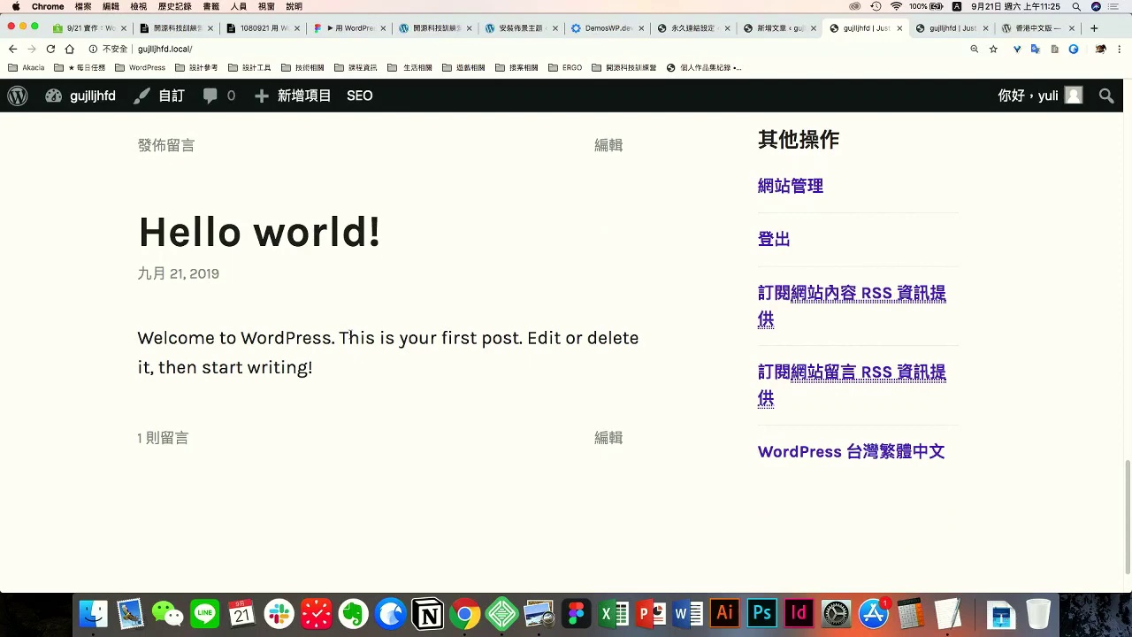
scroll(345, 337, "down", 2)
scroll(348, 337, "up", 15)
left_click(779, 28)
scroll(253, 512, "down", 3)
scroll(195, 398, "up", 6)
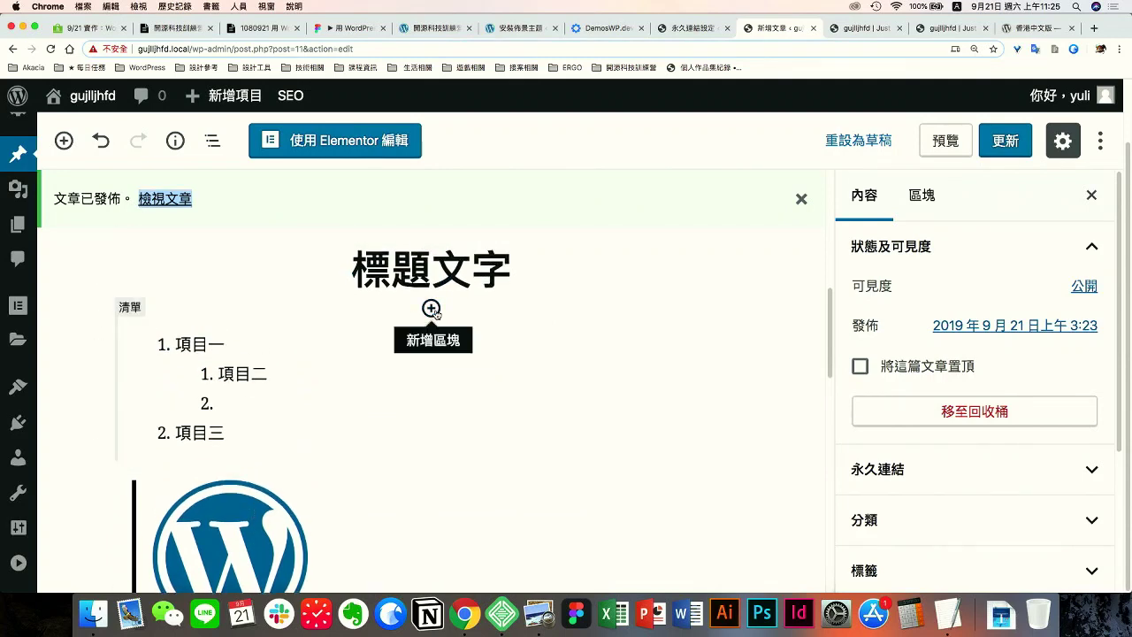
Add a 閱讀全文 (Read More) block under the 標題文字 heading and update the post
left_click(430, 309)
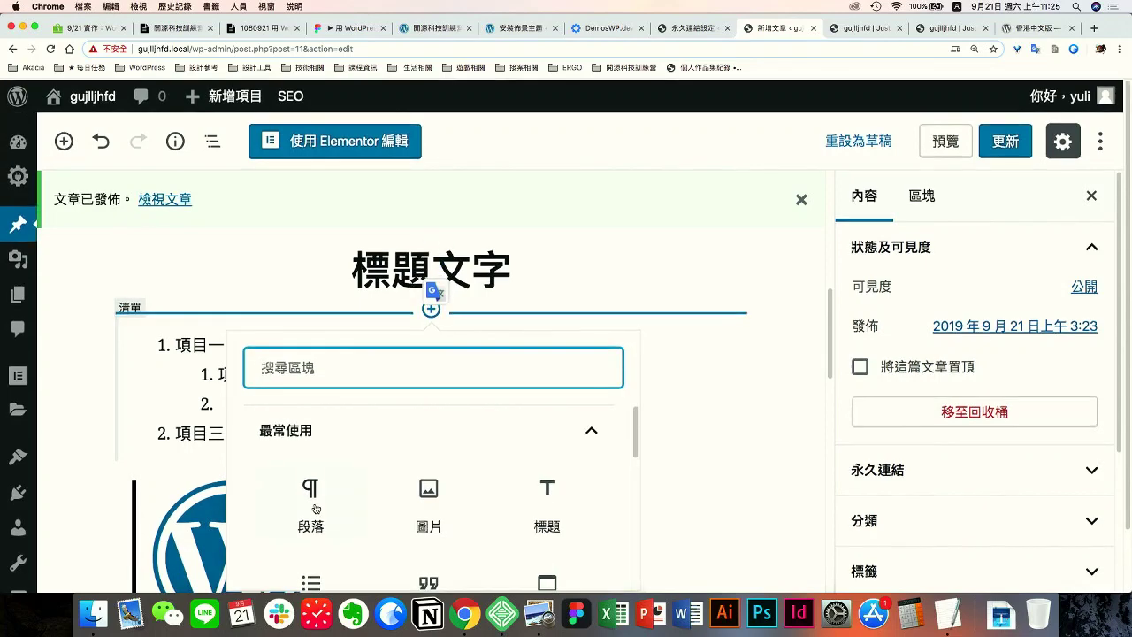
left_click_drag(637, 434, 639, 536)
scroll(639, 536, "down", 5)
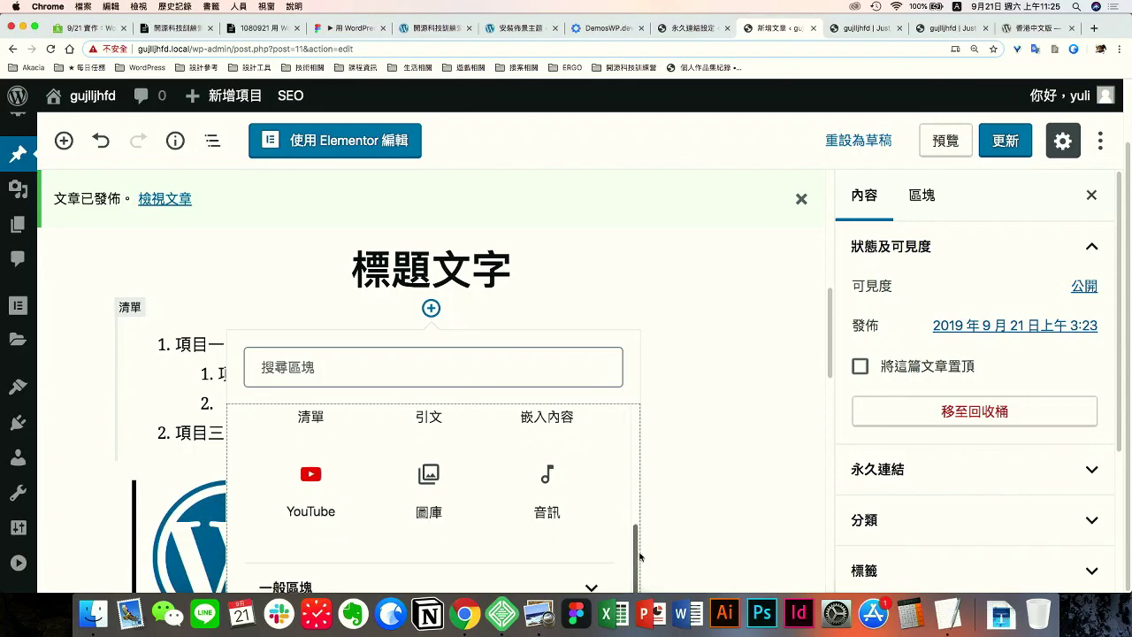
scroll(683, 525, "down", 5)
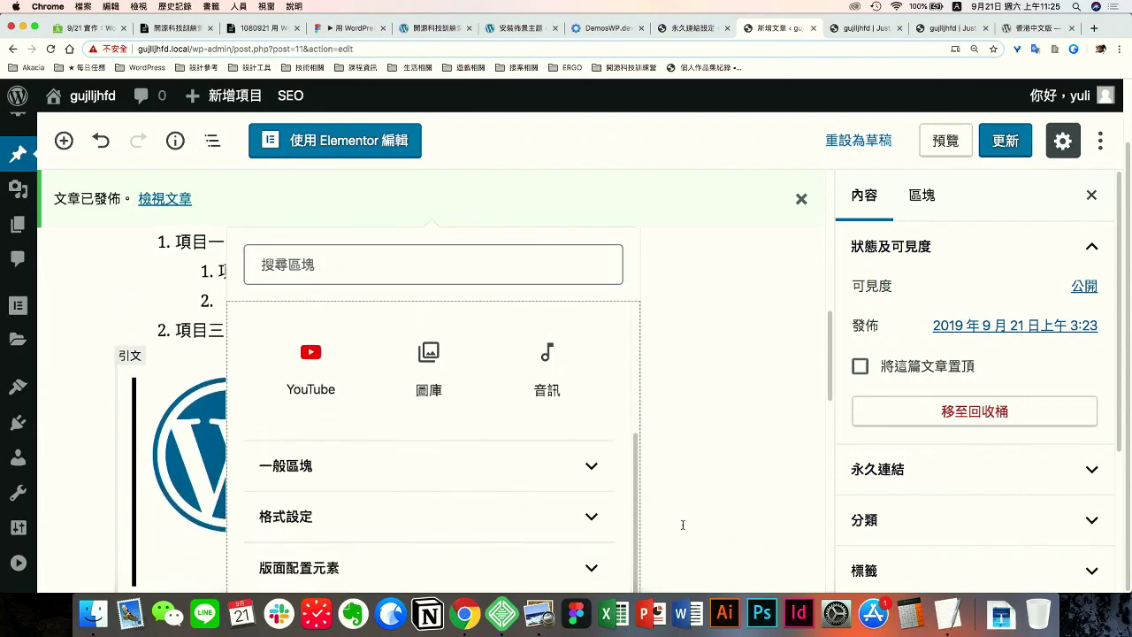
left_click(592, 503)
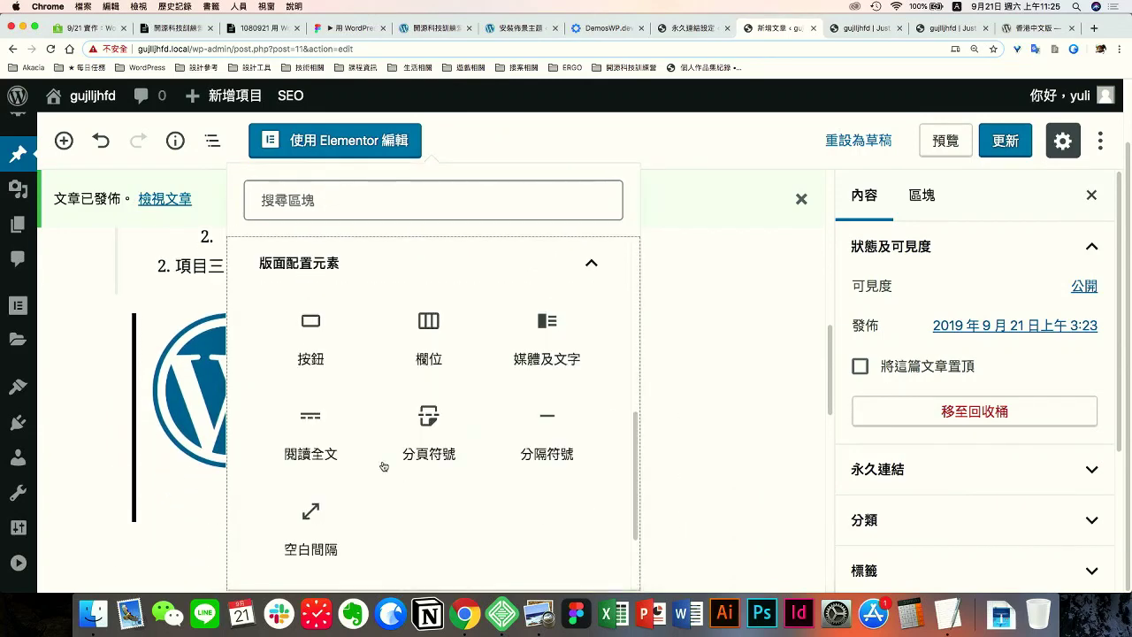
left_click(303, 422)
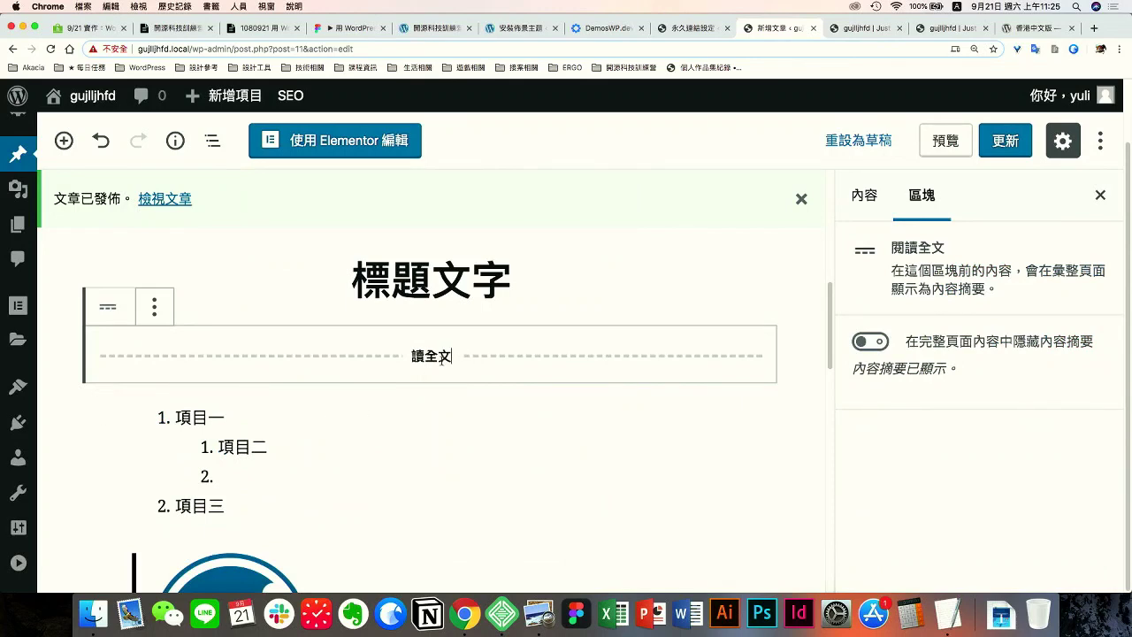
scroll(395, 352, "down", 3)
left_click(995, 149)
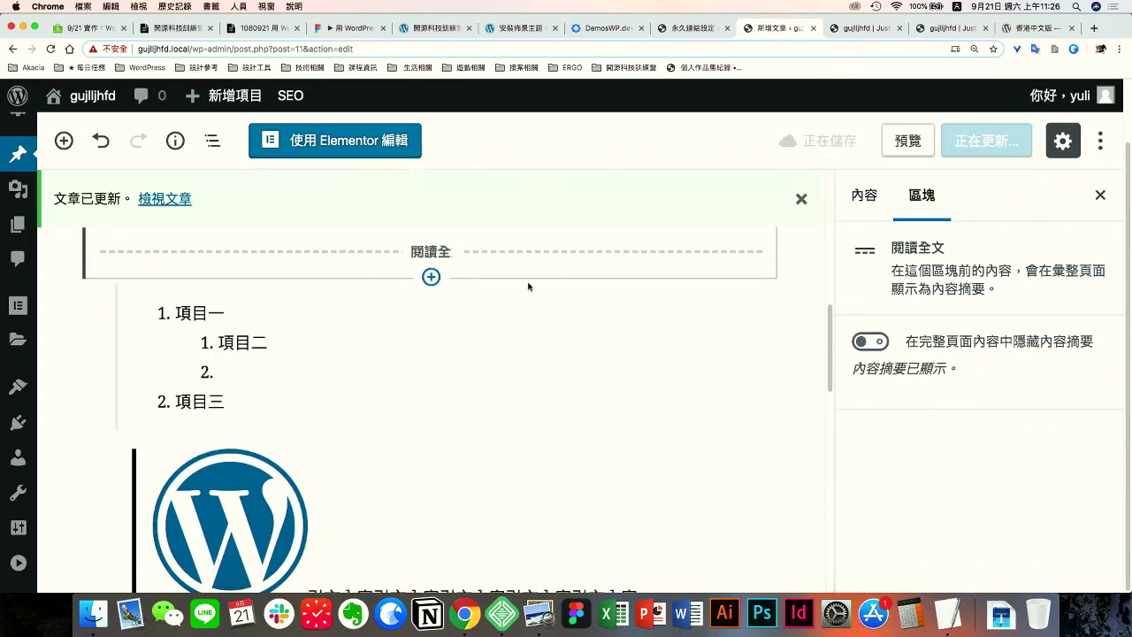
Reload the site's front page to see the post cut off at 閱讀全文
key("ctrl+Tab")
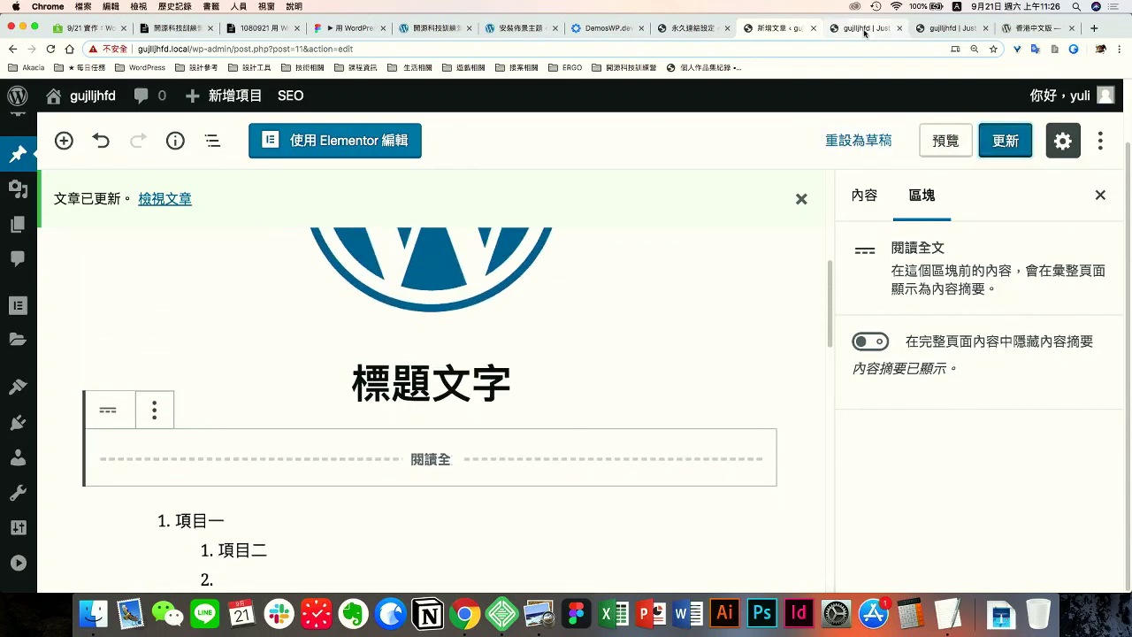
scroll(450, 333, "down", 5)
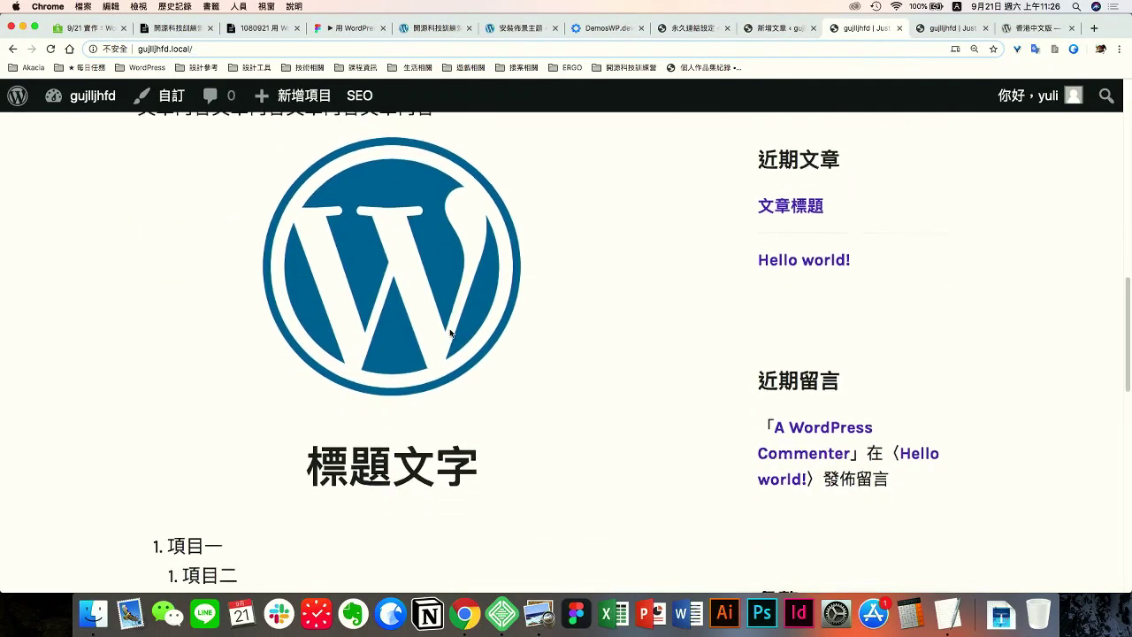
scroll(450, 333, "down", 1)
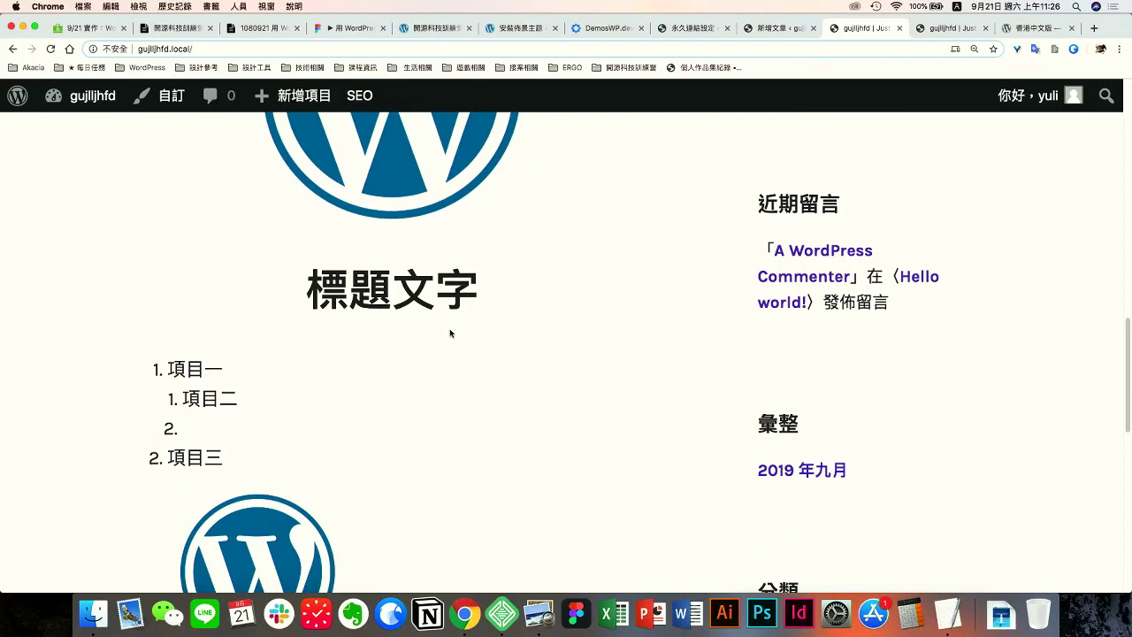
scroll(451, 332, "down", 4)
scroll(450, 333, "up", 3)
scroll(449, 332, "down", 1)
key("super+r")
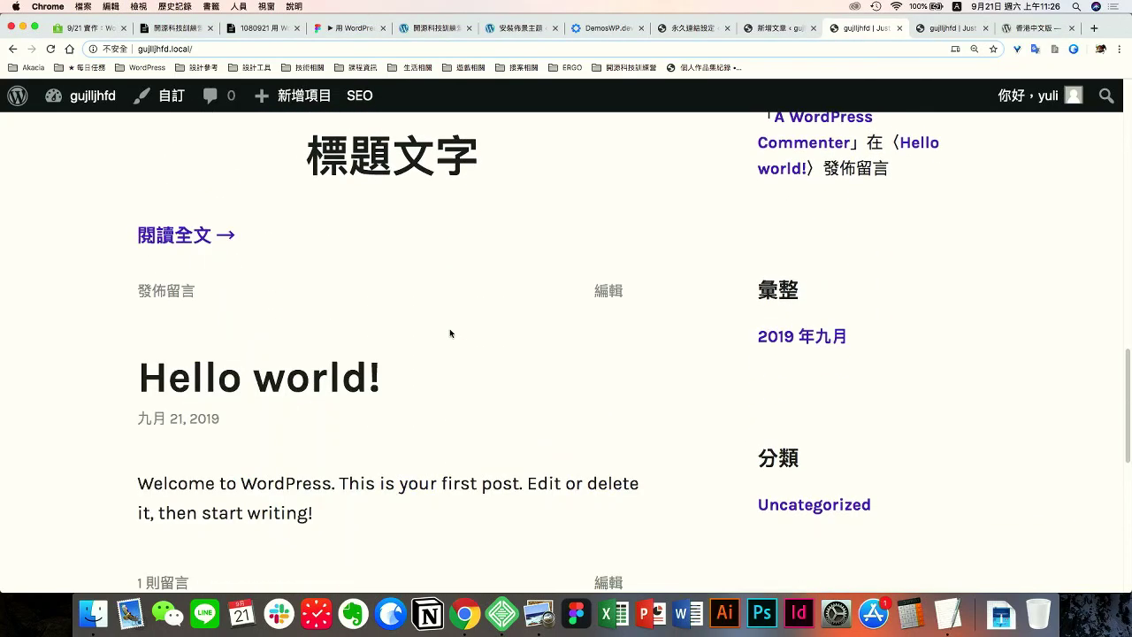
scroll(435, 315, "down", 1)
scroll(435, 315, "up", 2)
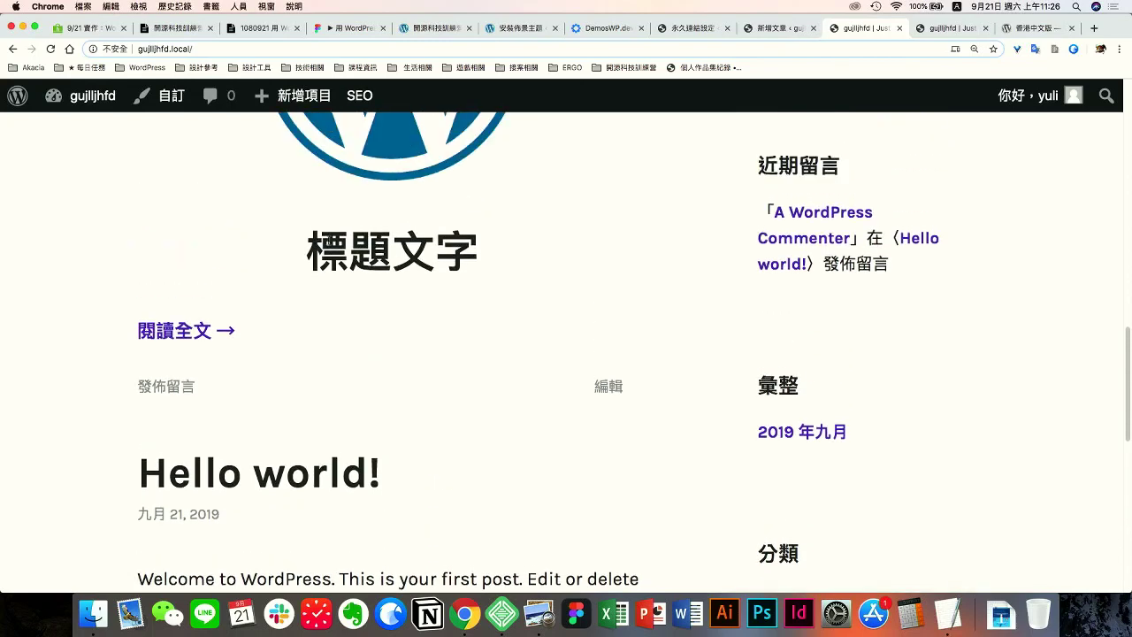
Follow the 閱讀全文 → link to view the full post with its list and quote
left_click_drag(351, 253, 513, 244)
left_click(336, 251)
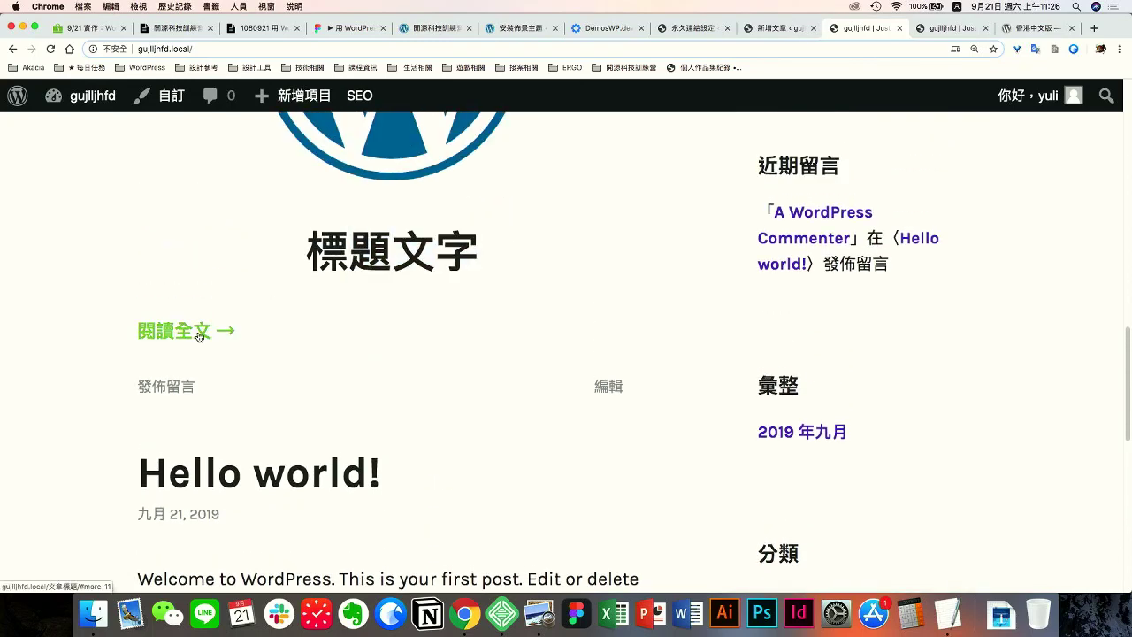
left_click(200, 334)
scroll(483, 407, "up", 2)
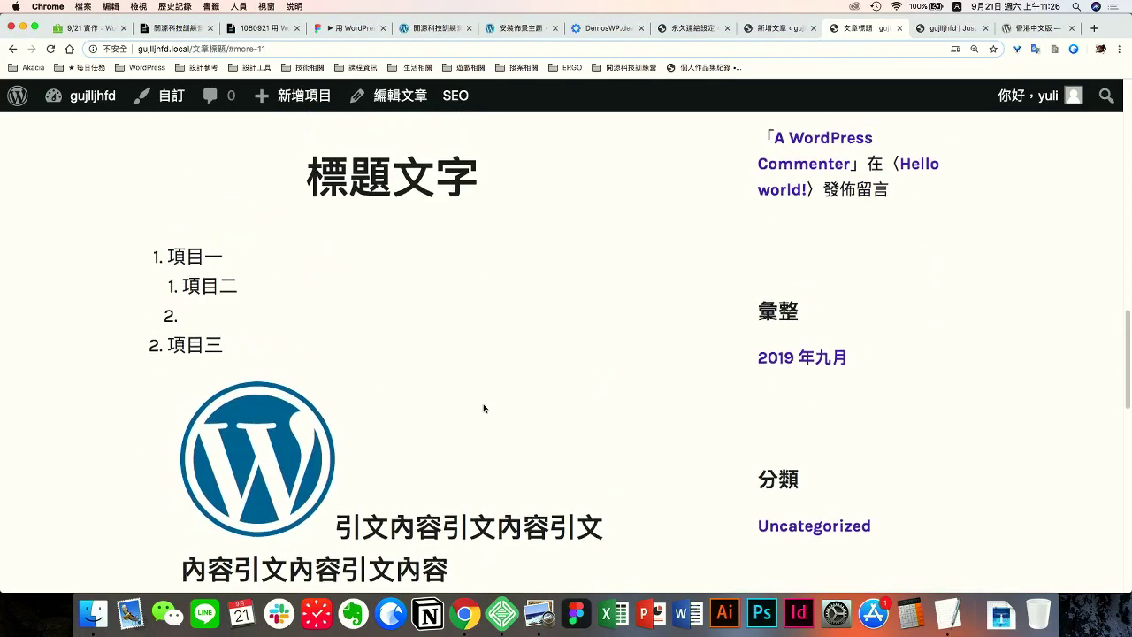
scroll(483, 407, "down", 3)
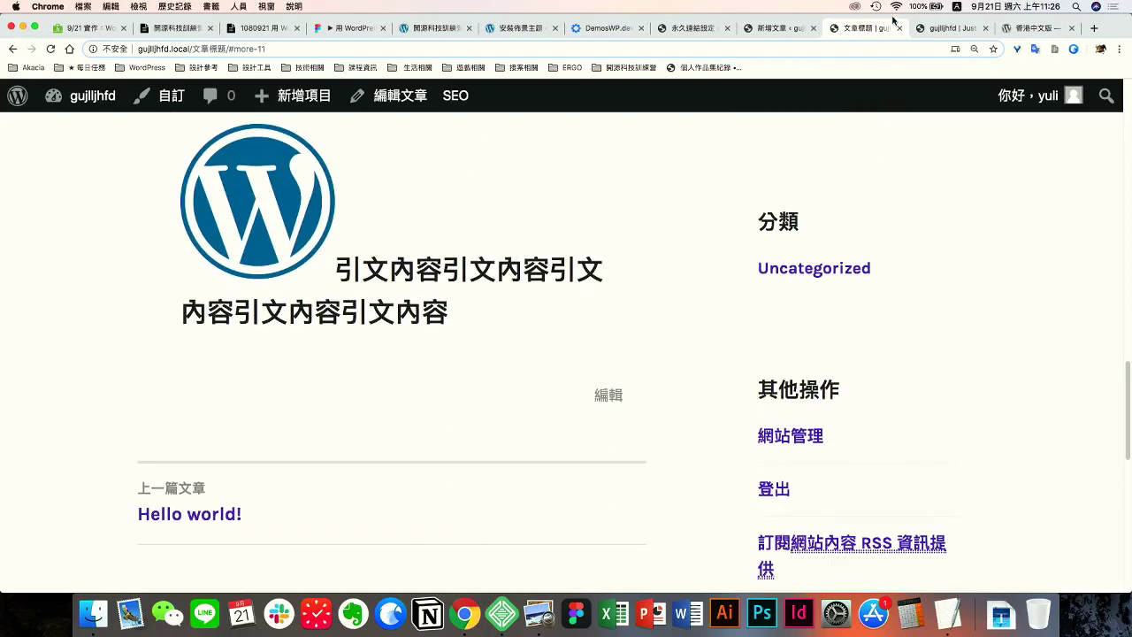
Return to the 新增文章 editor, browse the block inserter list, then advance the lesson slide
left_click(760, 30)
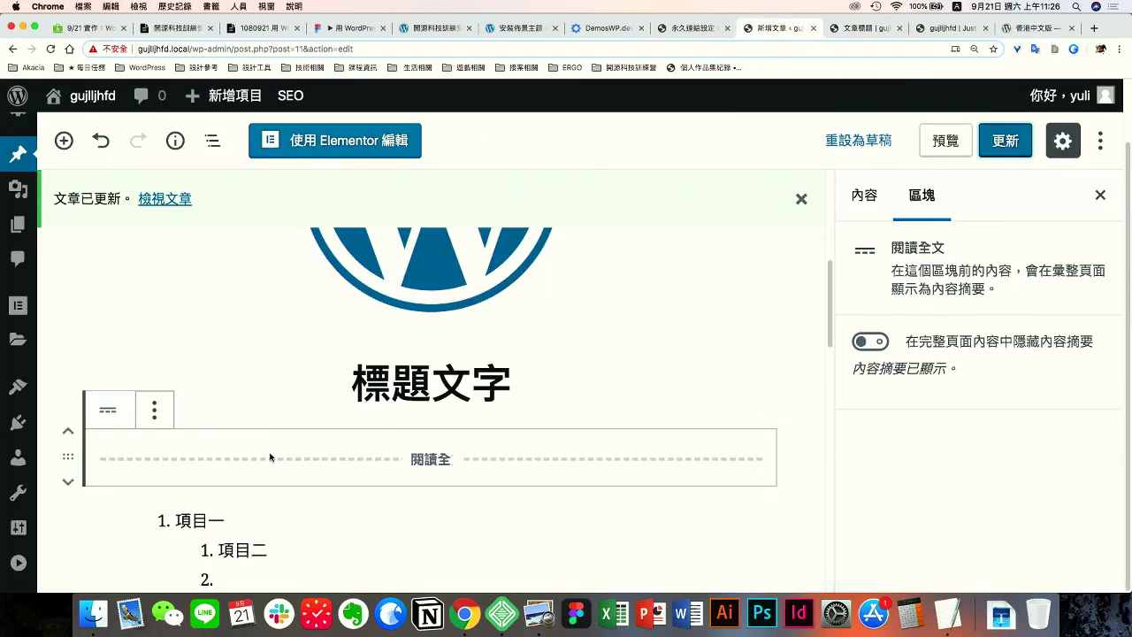
left_click(63, 141)
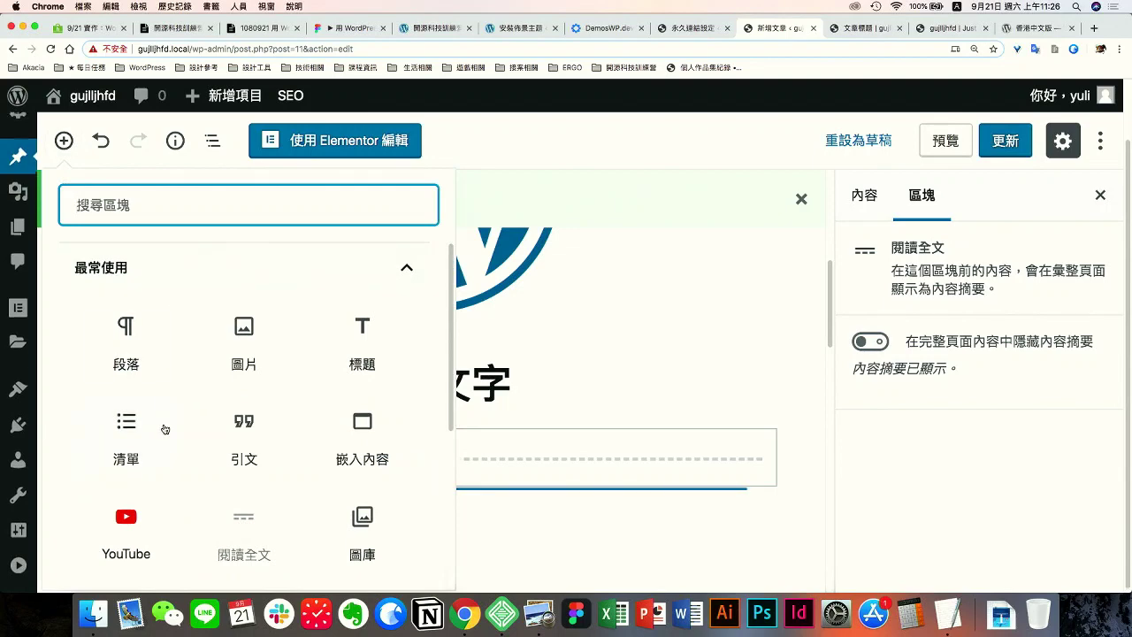
scroll(165, 429, "down", 3)
scroll(164, 429, "down", 4)
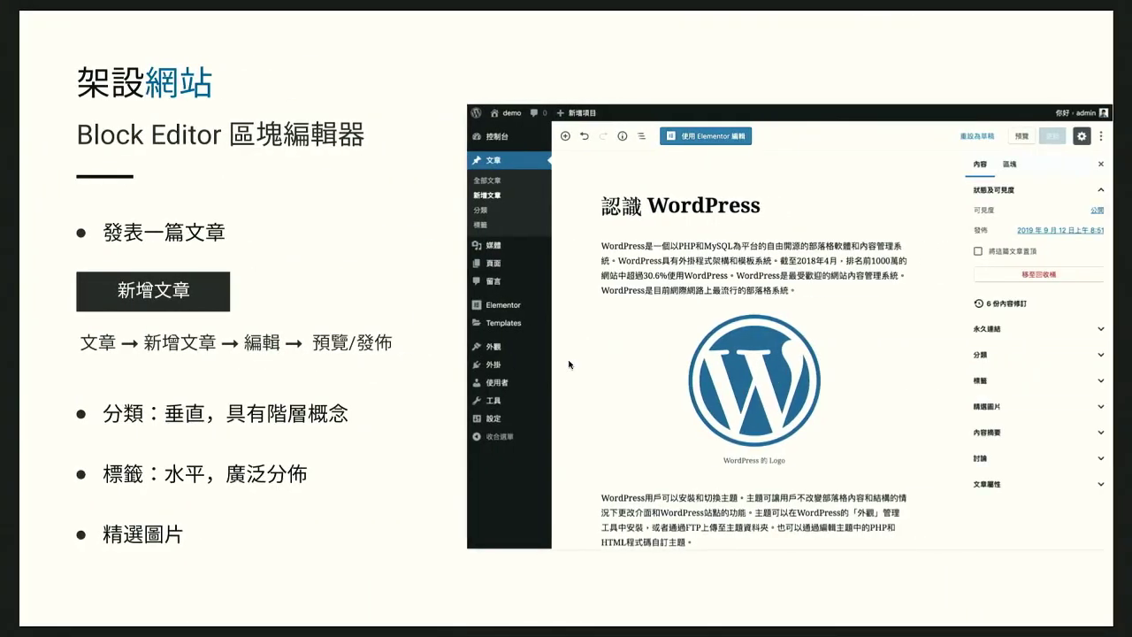
key("Right")
key("Right")
key("Right")
Move to the Page Builder 頁面編輯器 slide, then return to the WordPress editor
key("Left")
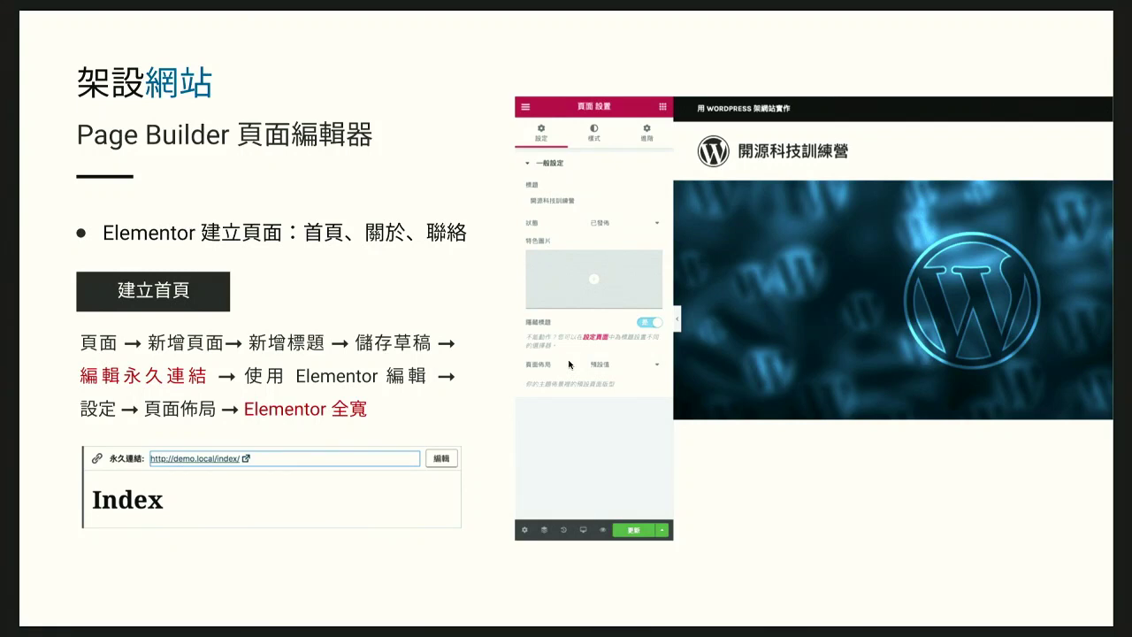
key("ctrl+Left")
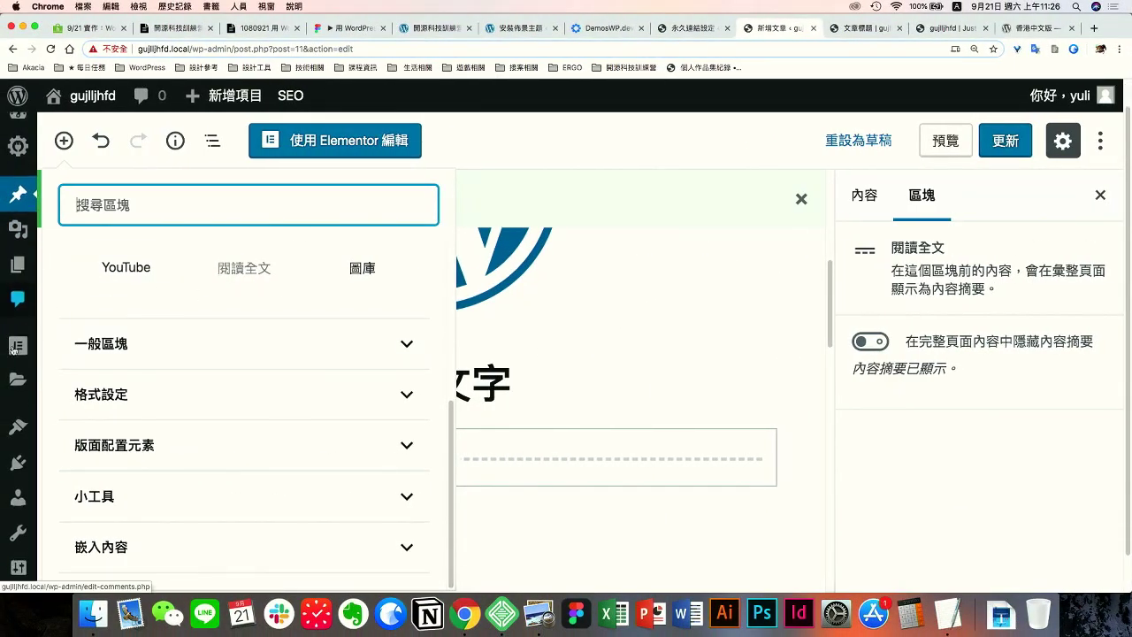
List all pages (Privacy Policy, Sample Page) under 頁面 > 全部頁面 and start a new page
left_click(20, 557)
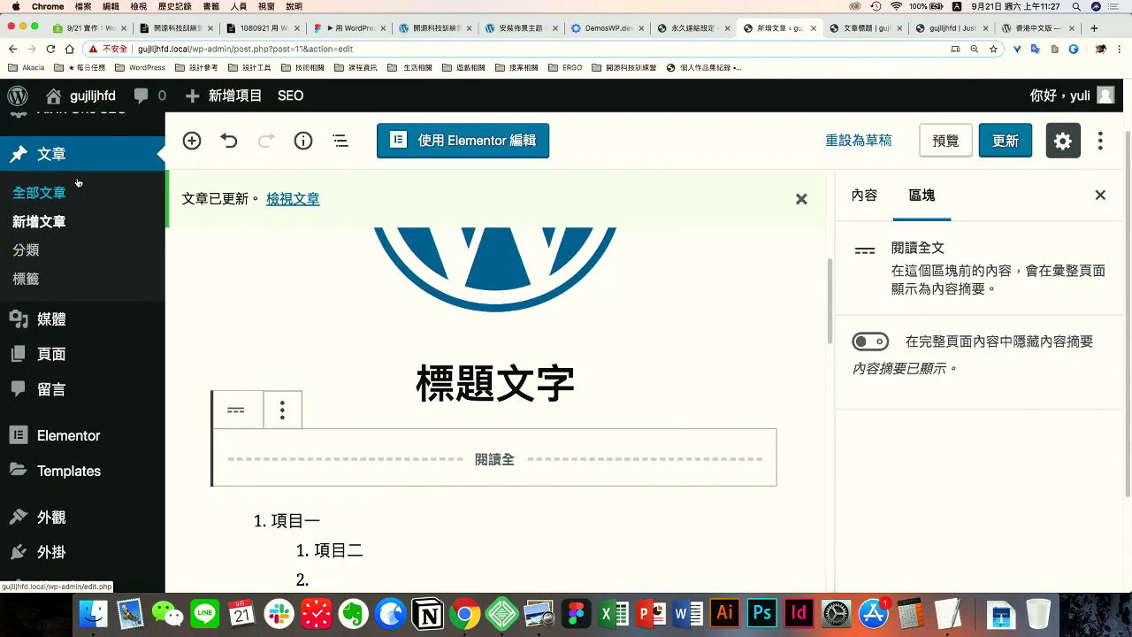
left_click(58, 353)
mouse_move(312, 298)
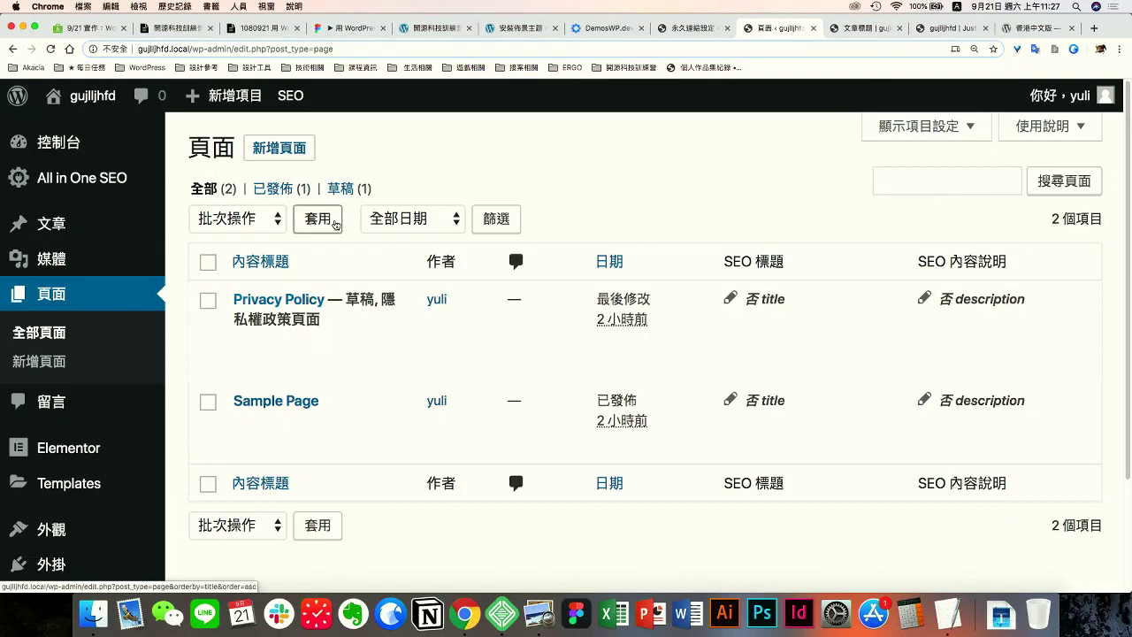
left_click(280, 153)
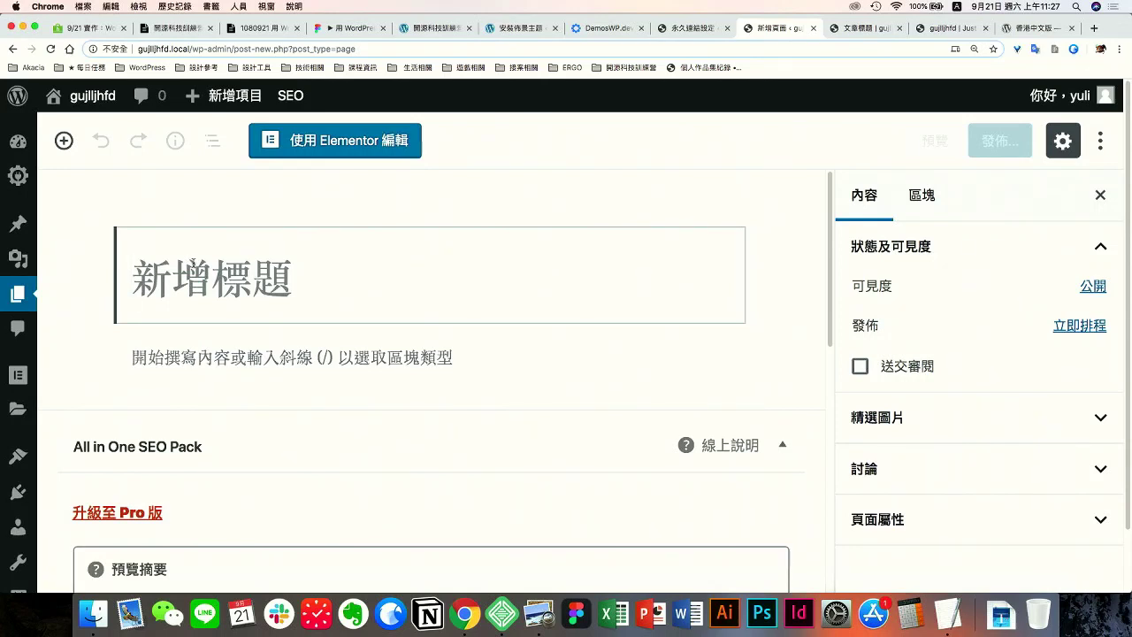
Enter 關於我們 as the new page's title using Zhuyin input
type("e")
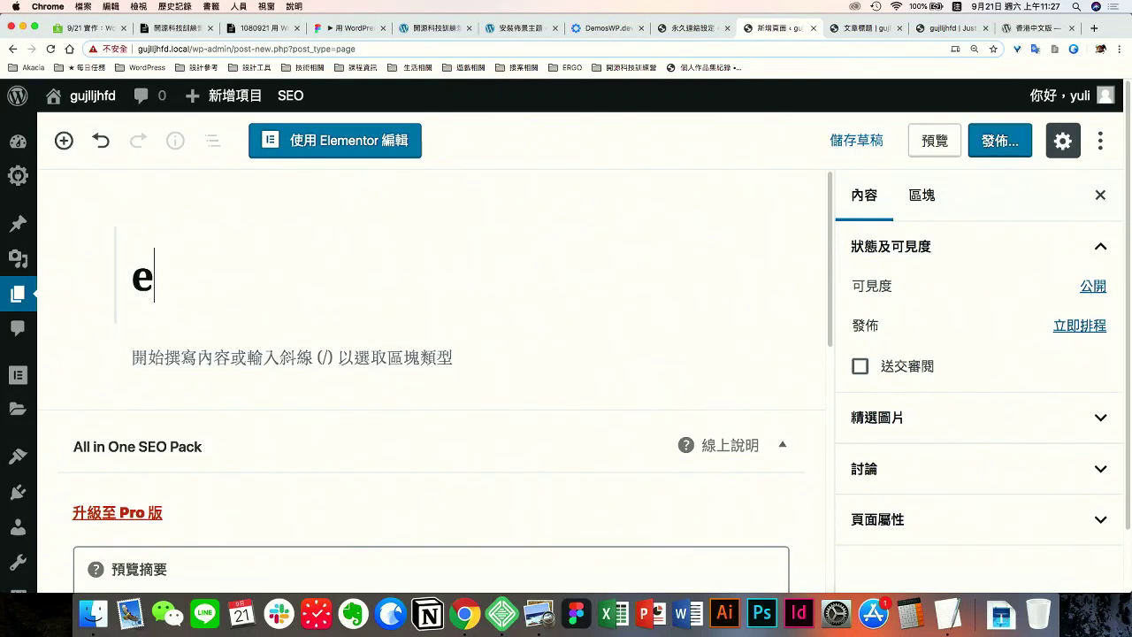
type("ㄍ")
key("BackSpace")
key("BackSpace")
type("ㄍㄨㄢ ㄩˊㄨㄛˇㄇ")
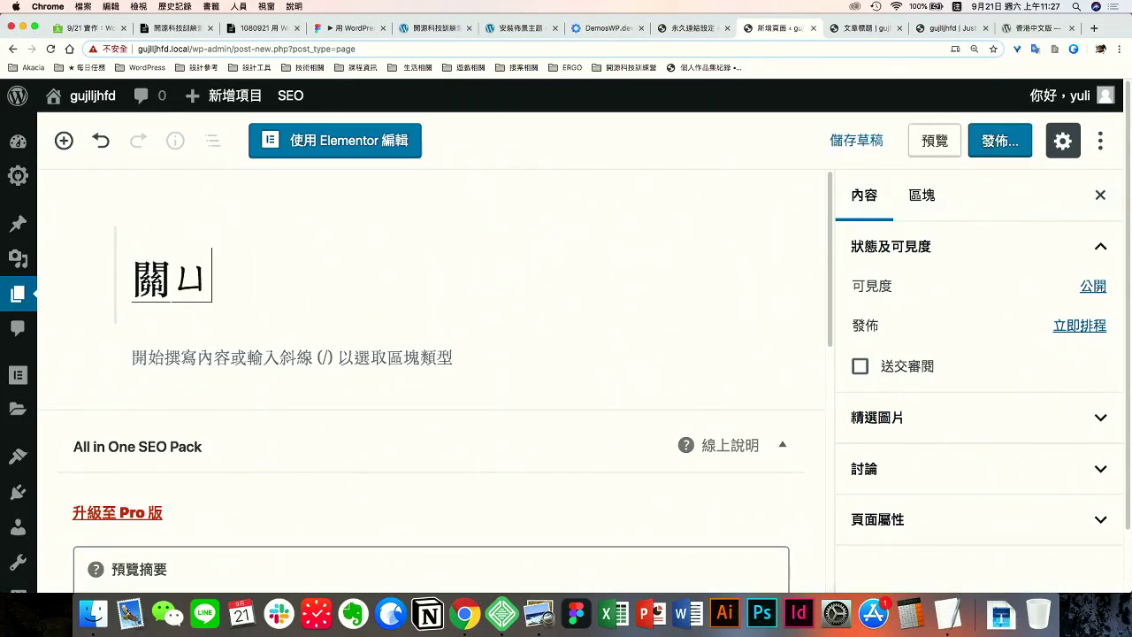
type("ㄣ˙")
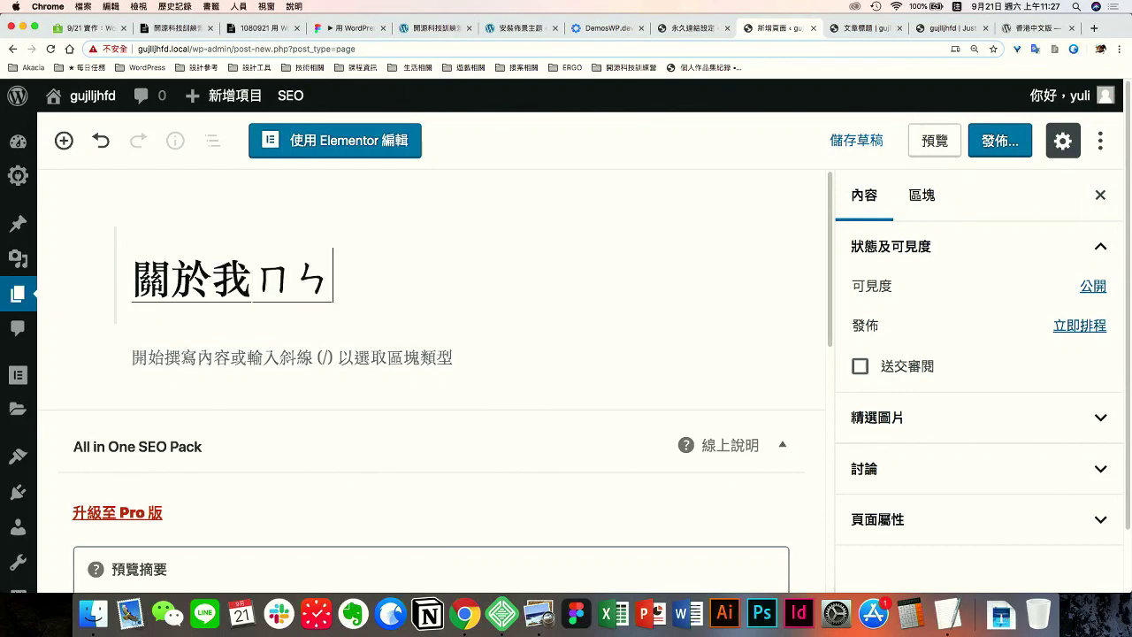
key("Return")
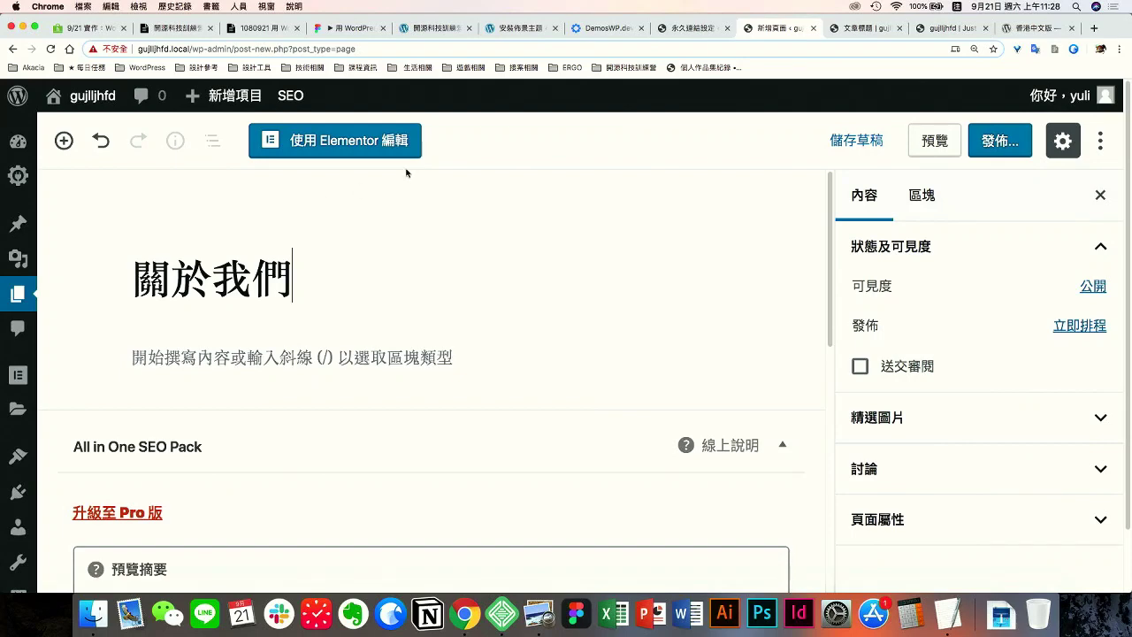
On the sandbox site, filter 全部文章 to 已發佈, showing only Hello world!
left_click(684, 33)
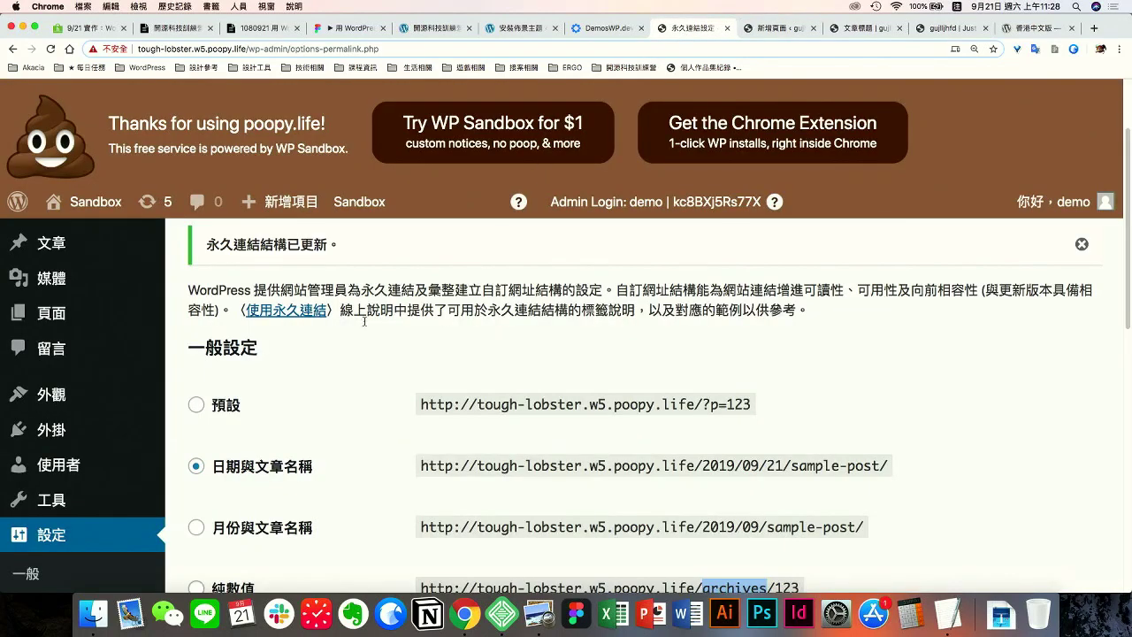
scroll(119, 435, "up", 2)
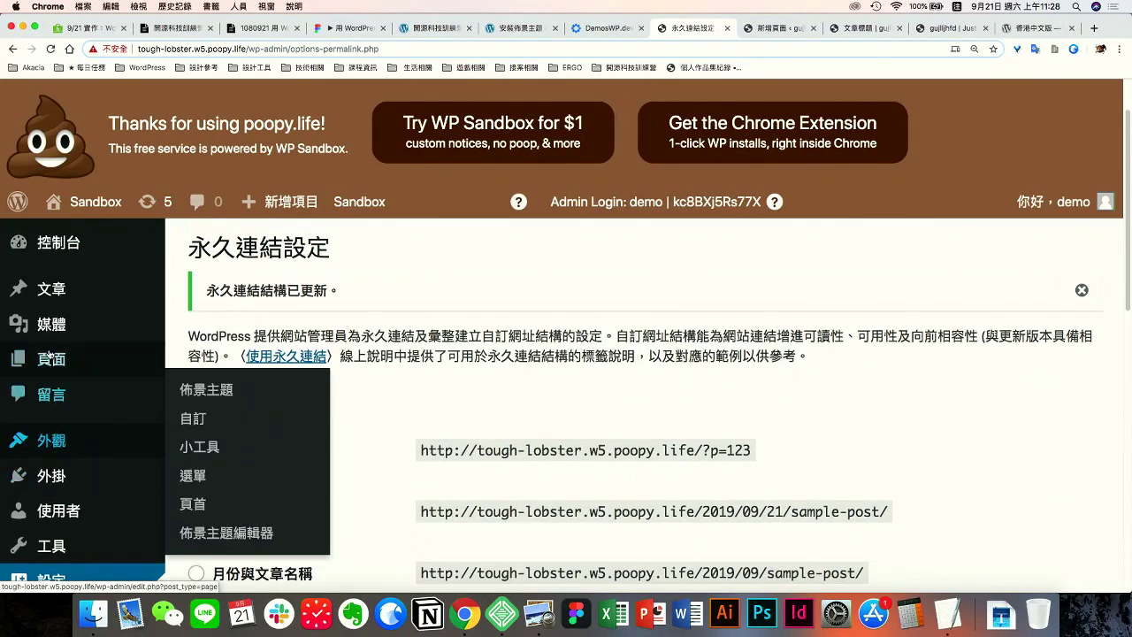
mouse_move(115, 289)
left_click(222, 295)
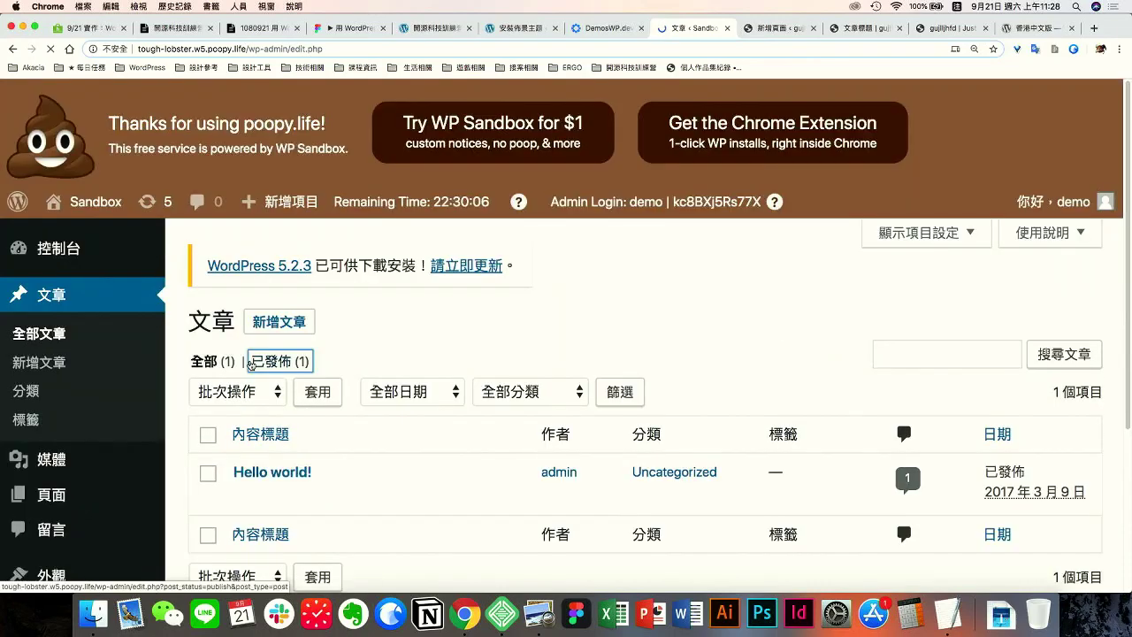
left_click(253, 362)
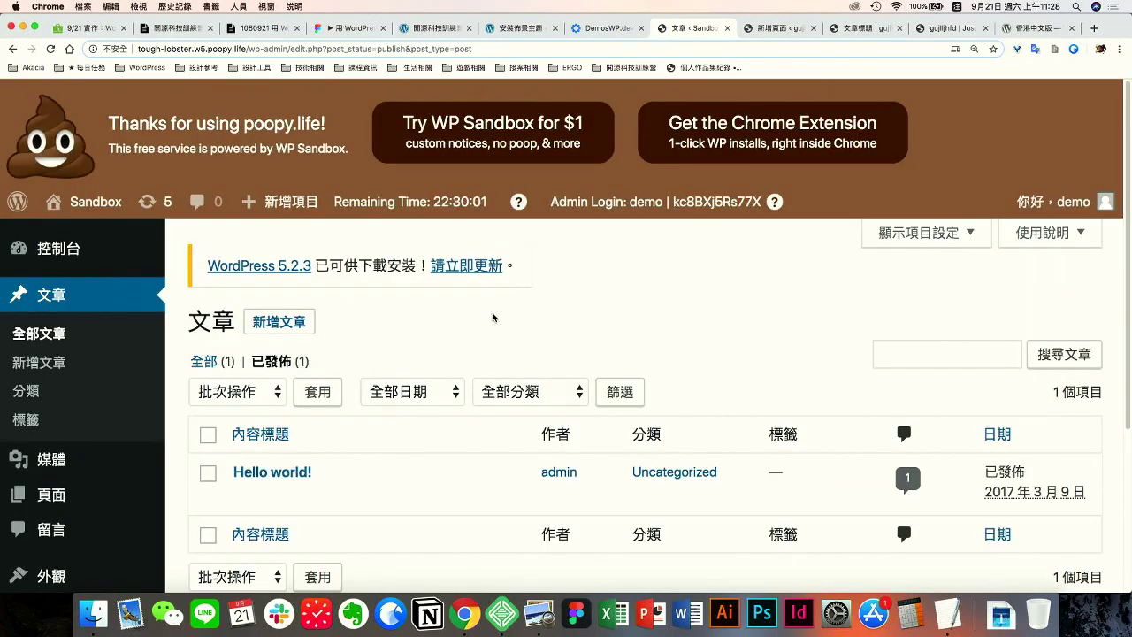
scroll(573, 347, "down", 2)
scroll(572, 347, "up", 2)
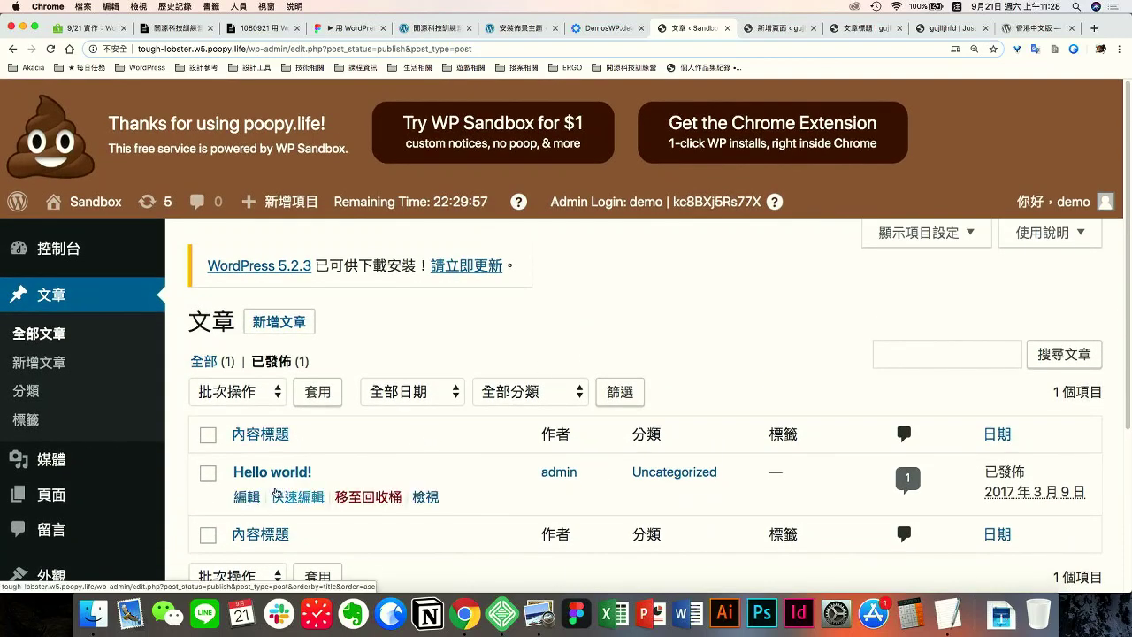
Open the Hello world! post in the block editor with its settings sidebar showing
left_click(247, 498)
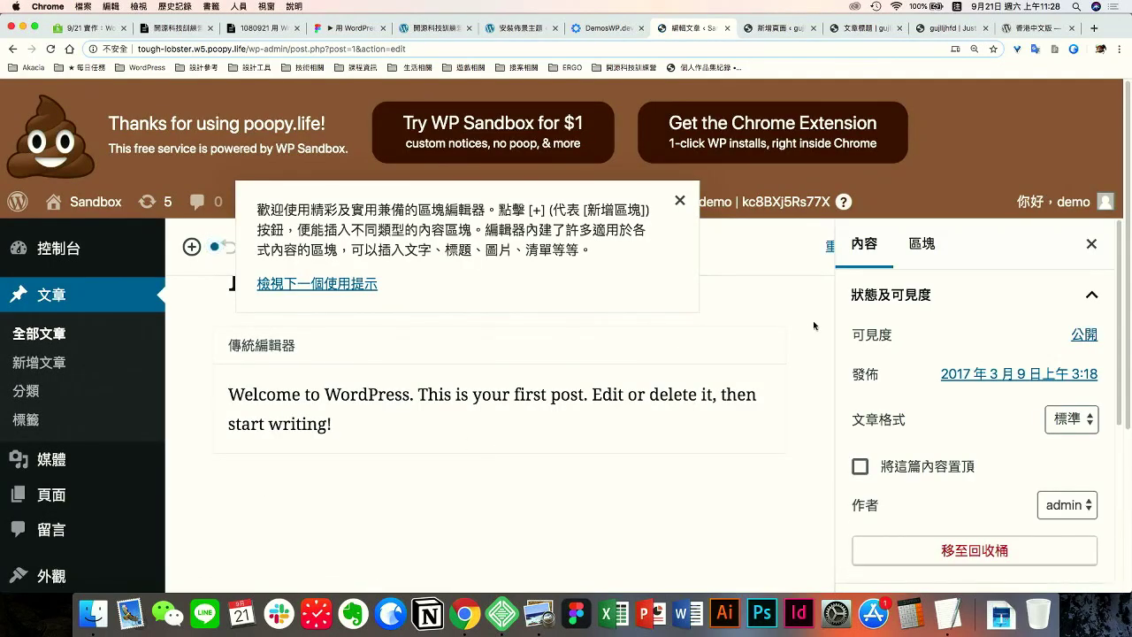
left_click(1090, 246)
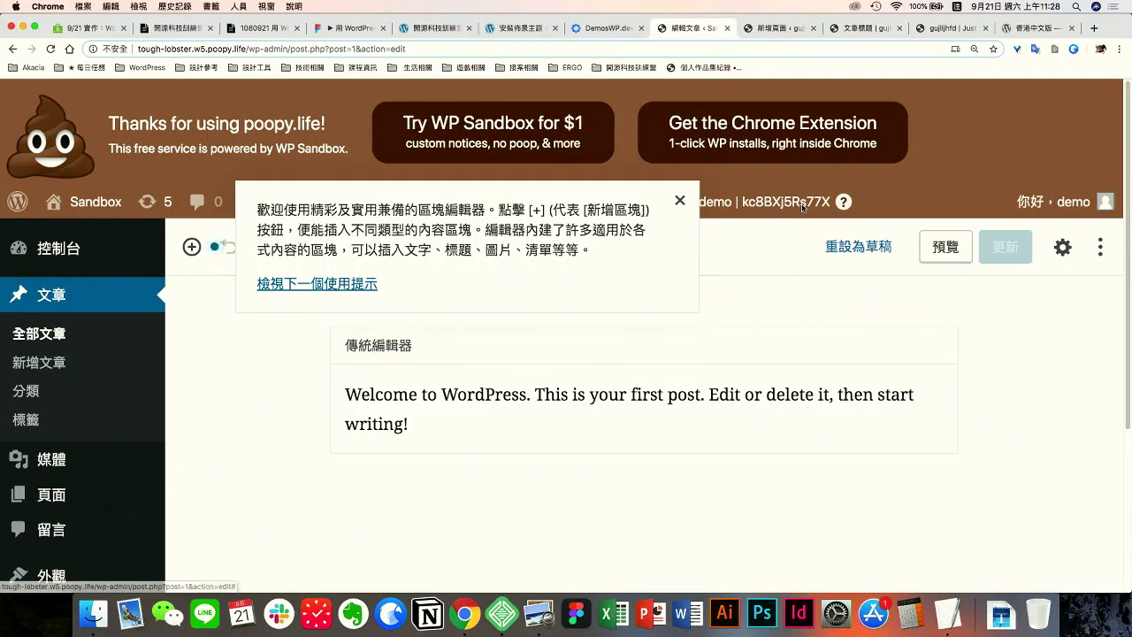
left_click(1101, 255)
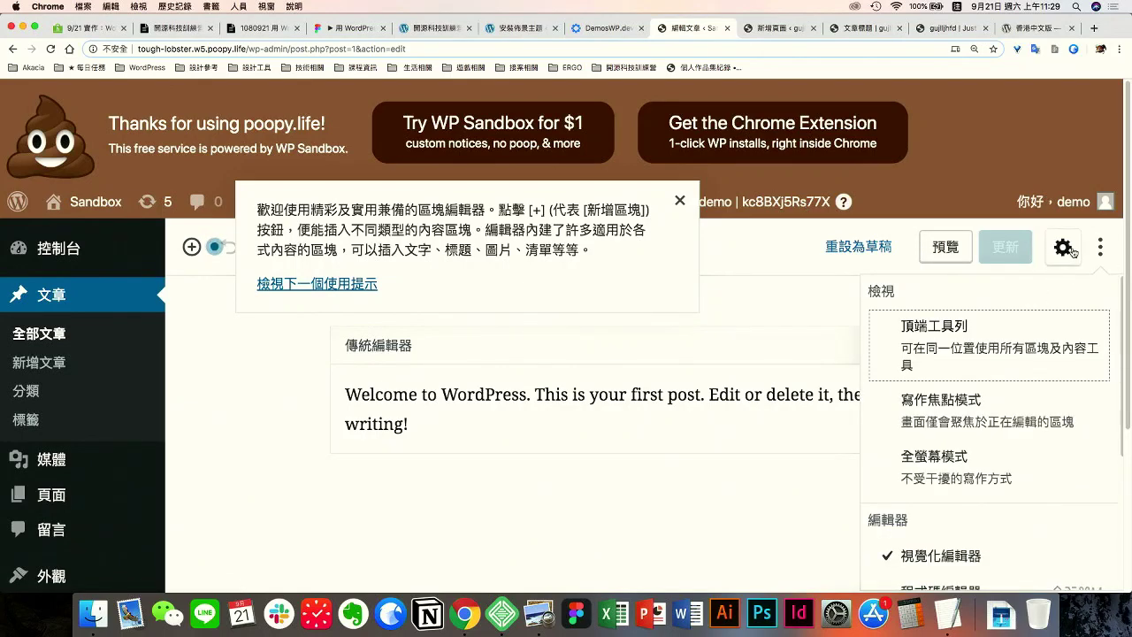
left_click(1069, 251)
scroll(1022, 314, "down", 3)
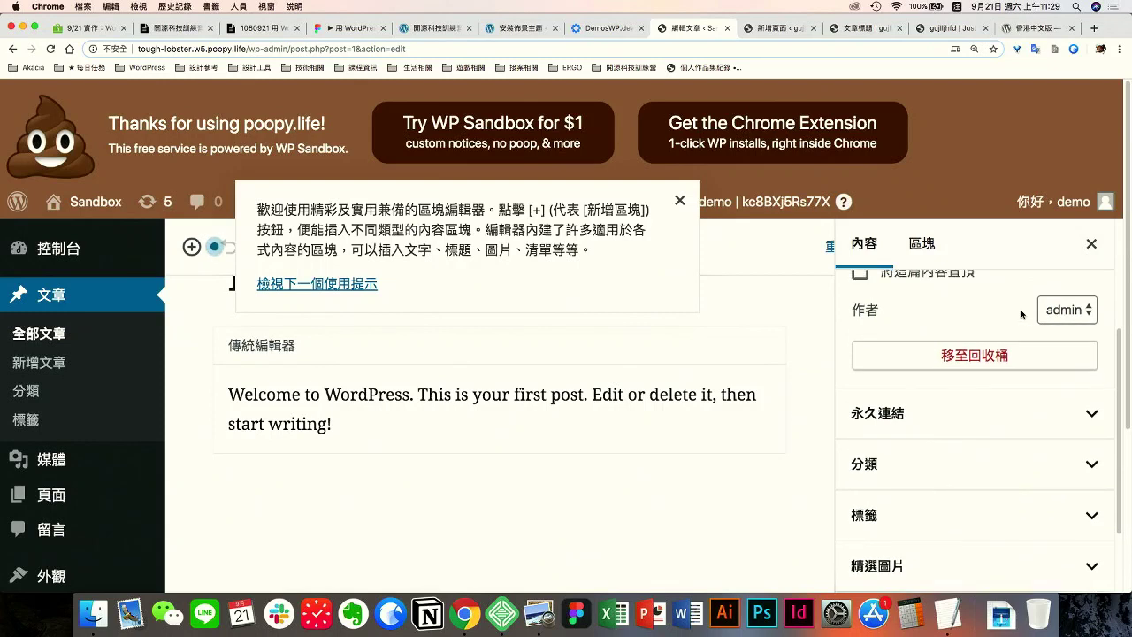
scroll(1022, 314, "down", 1)
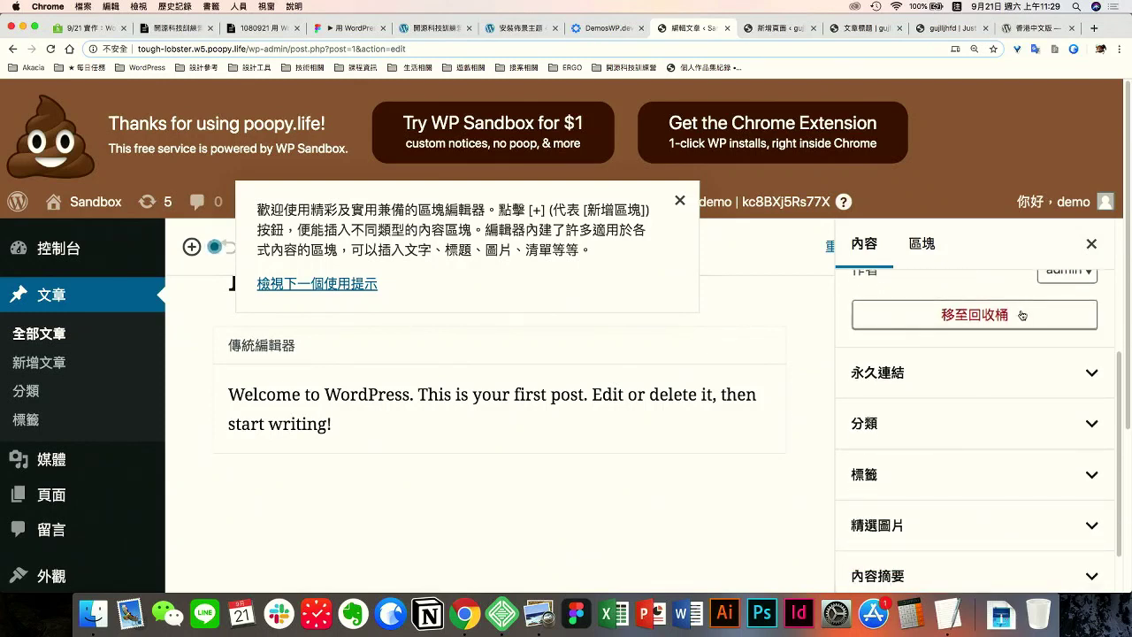
scroll(1021, 316, "down", 2)
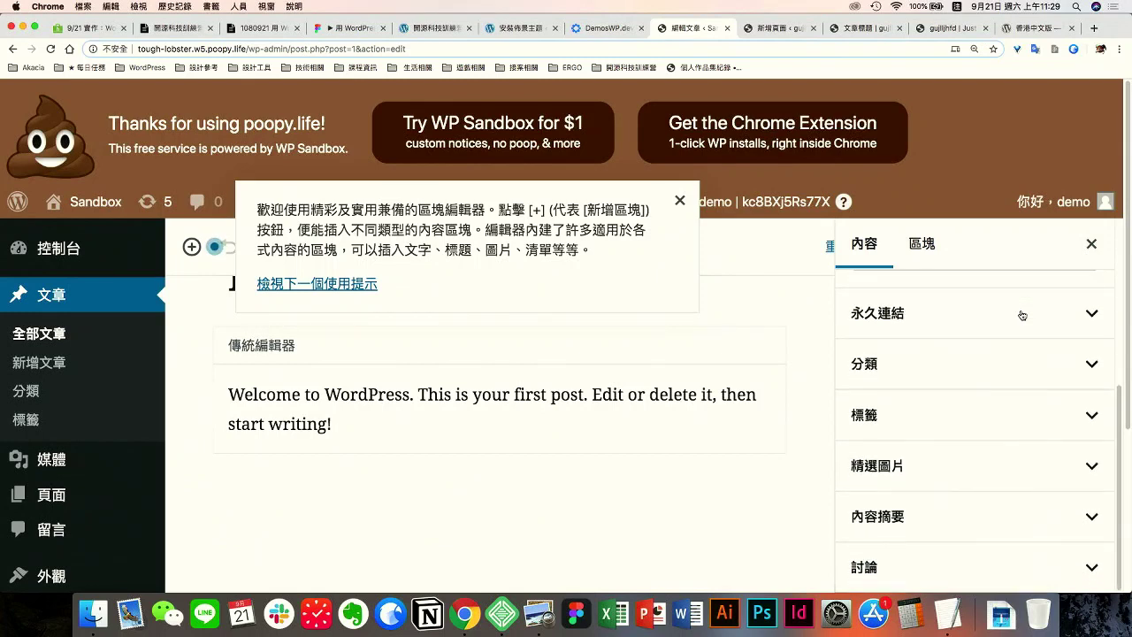
Expand the 永久連結 panel to reveal the post's hello-world slug
left_click(1022, 316)
scroll(1004, 352, "down", 1)
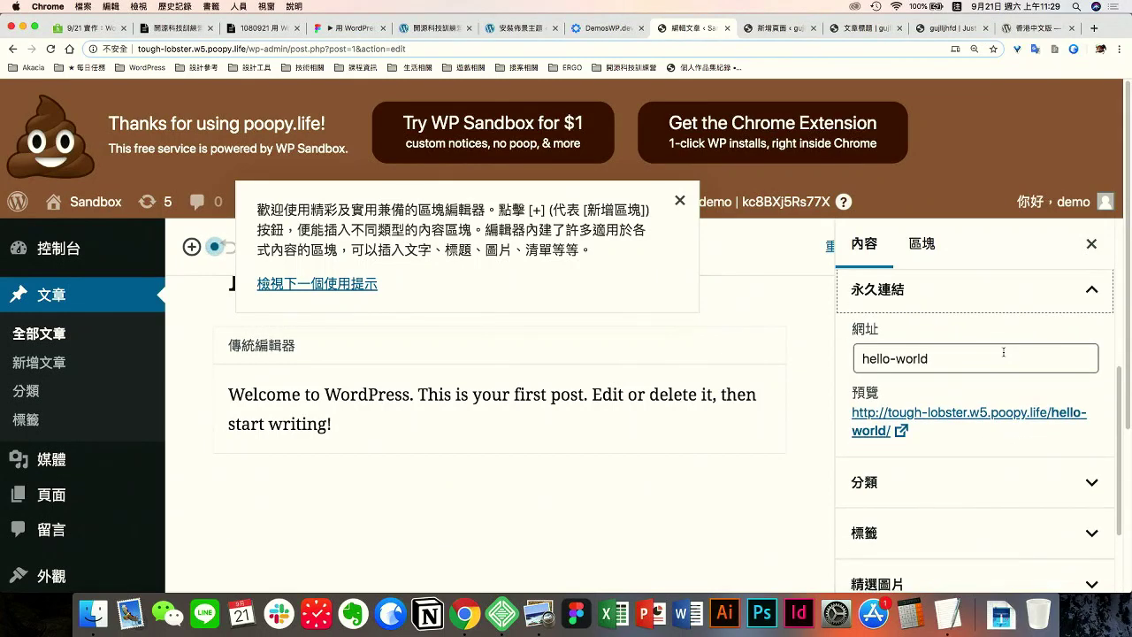
scroll(1004, 352, "down", 1)
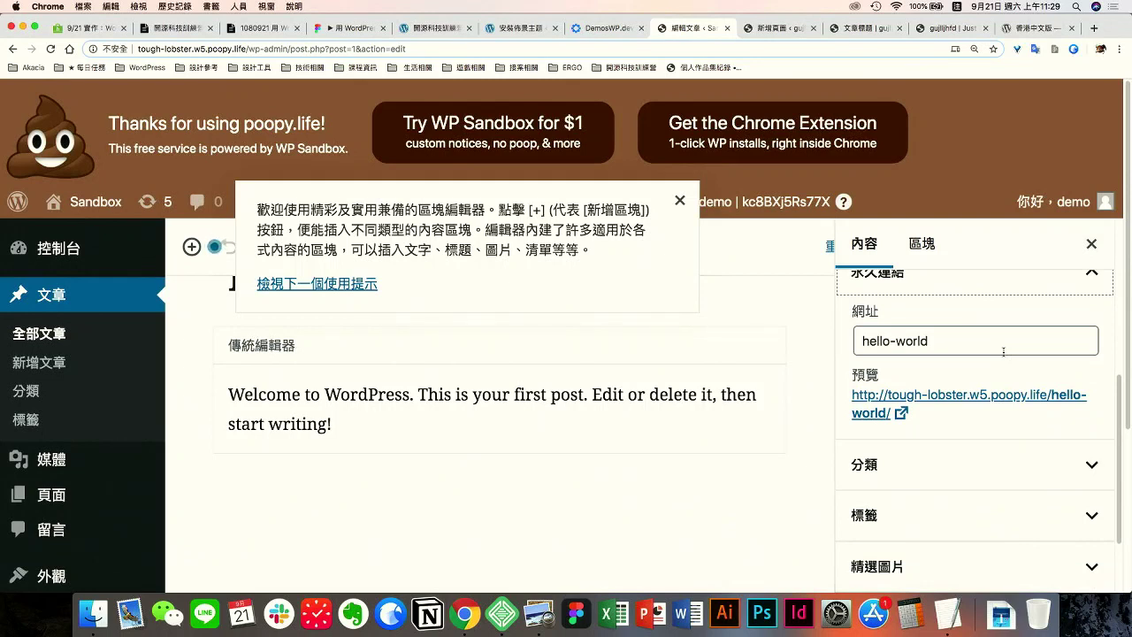
left_click(1091, 245)
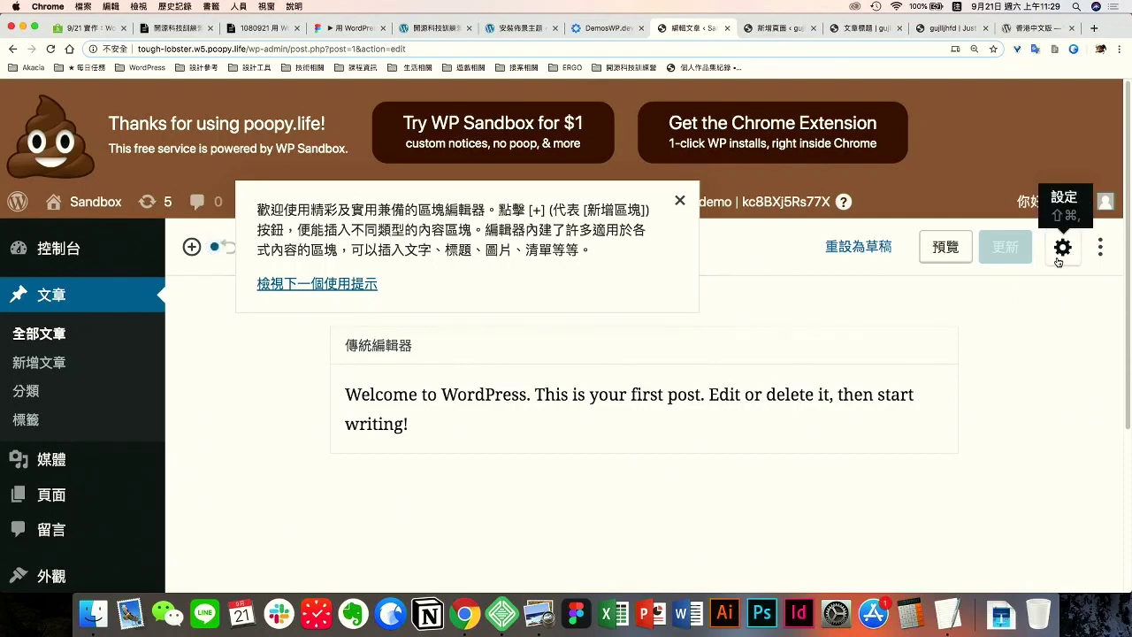
left_click(1059, 260)
scroll(969, 295, "down", 2)
scroll(970, 295, "down", 4)
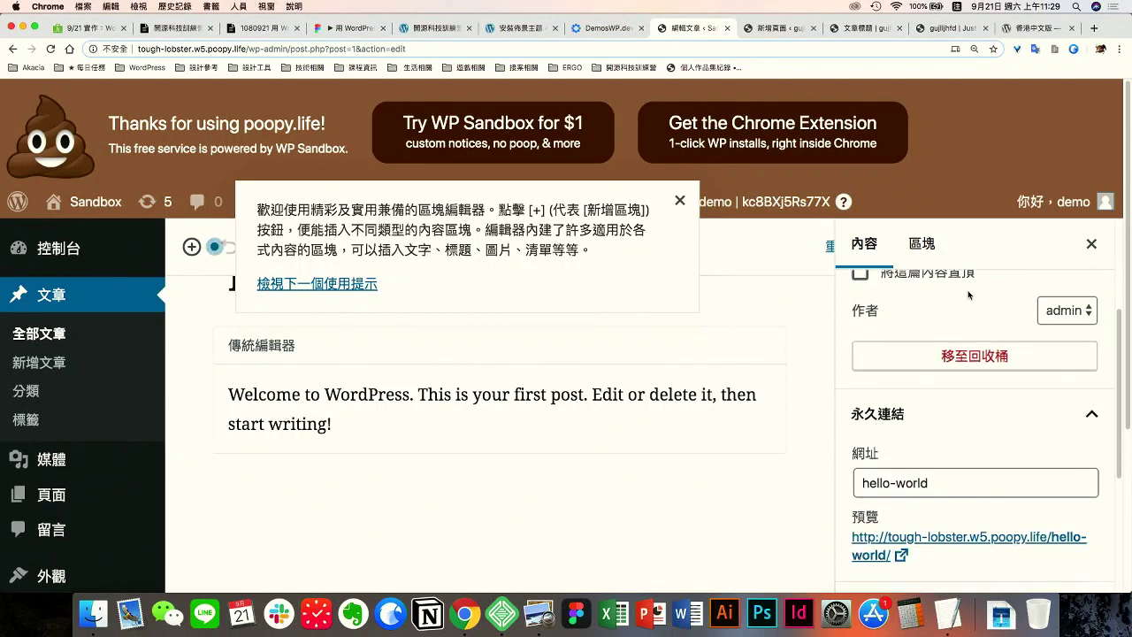
scroll(969, 295, "down", 1)
scroll(970, 294, "up", 5)
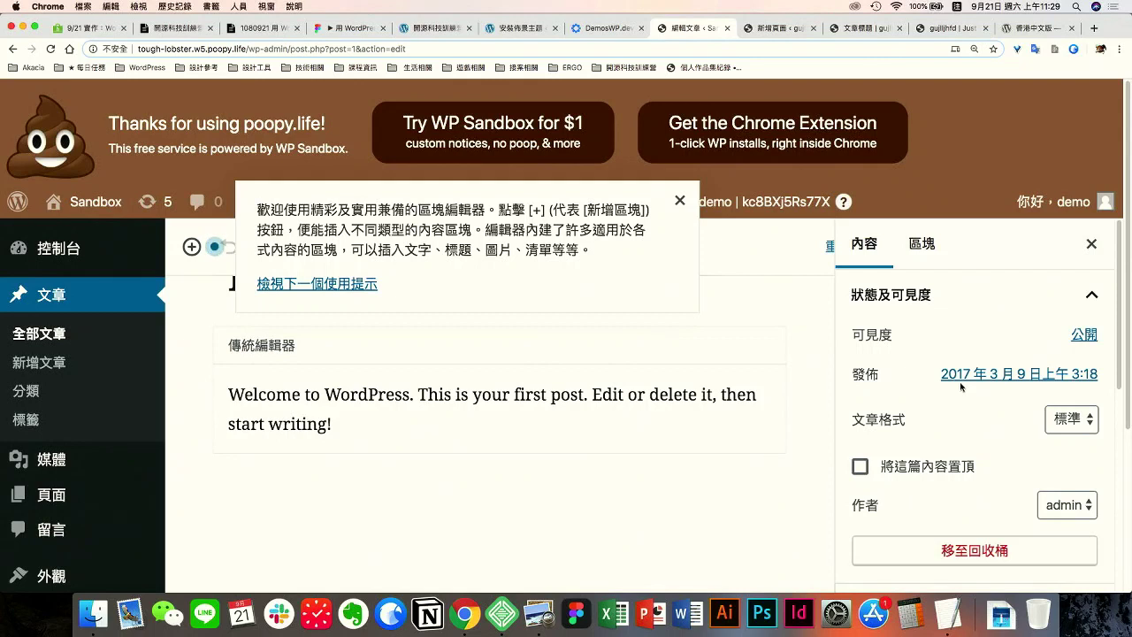
scroll(962, 386, "down", 1)
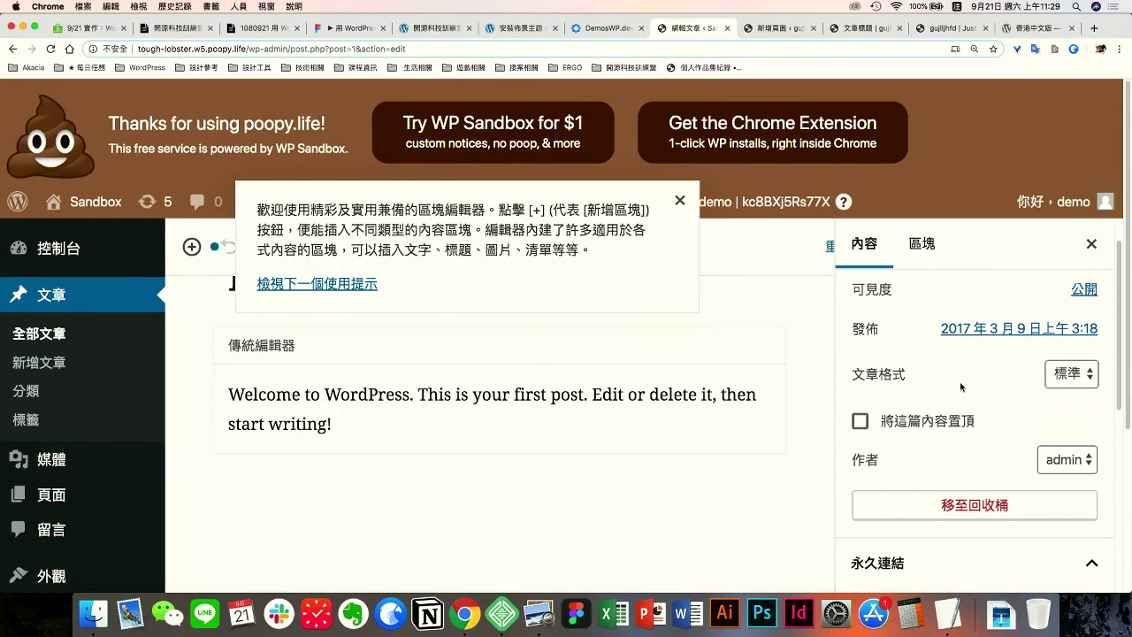
scroll(961, 387, "down", 5)
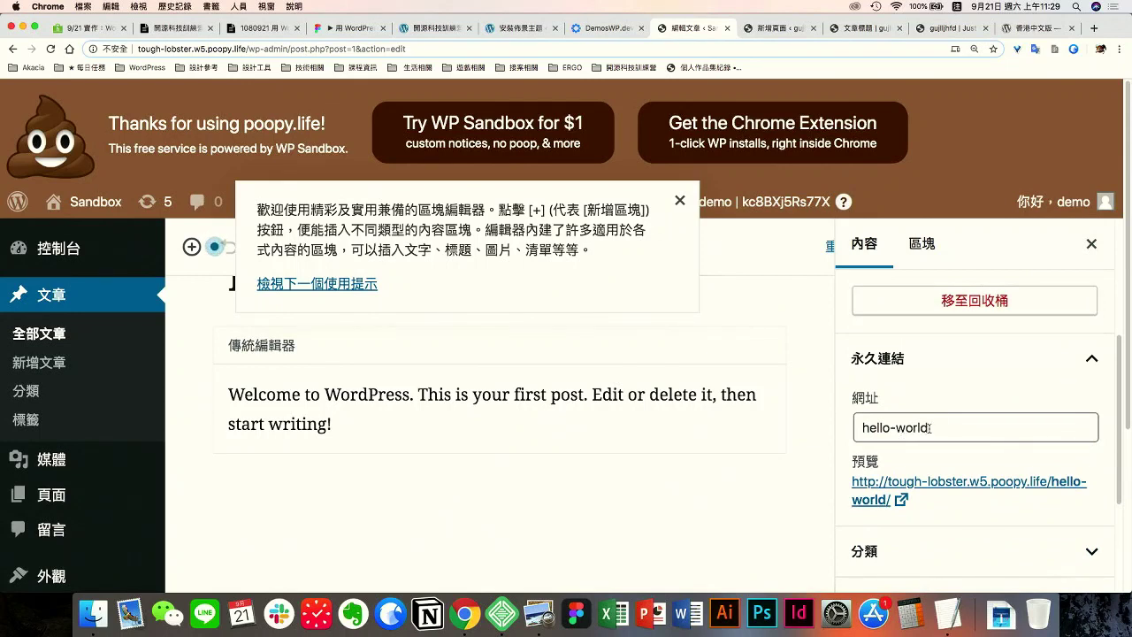
scroll(929, 428, "down", 4)
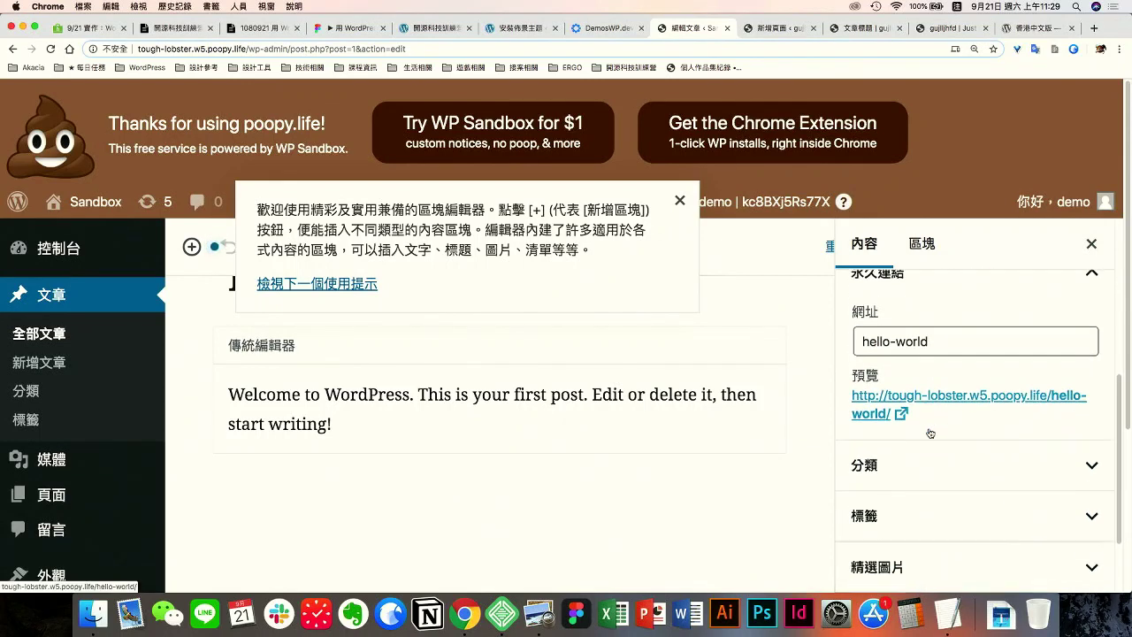
Expand the 分類 panel with its 新增分類 form, then the 標籤 and 精選圖片 panels
left_click(930, 432)
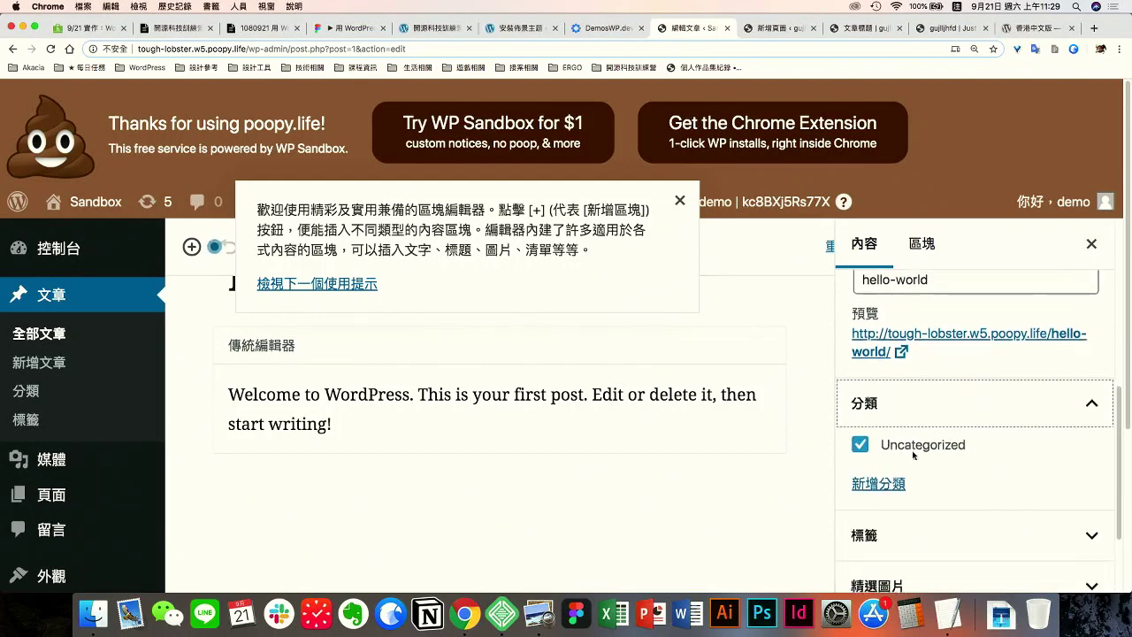
left_click(886, 474)
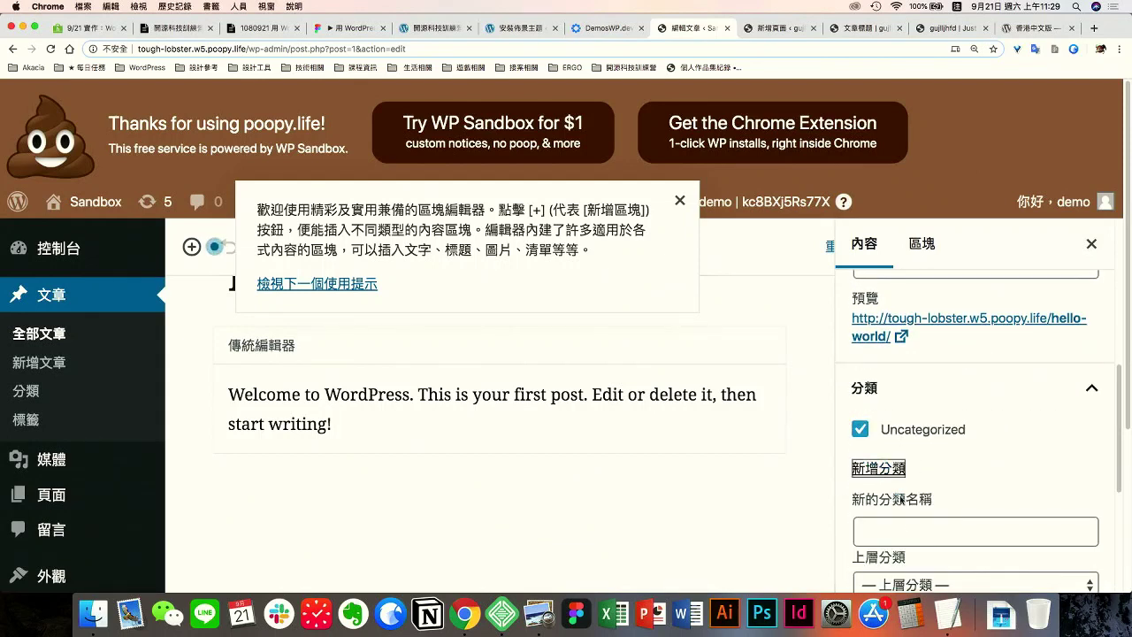
left_click(902, 529)
scroll(903, 531, "down", 5)
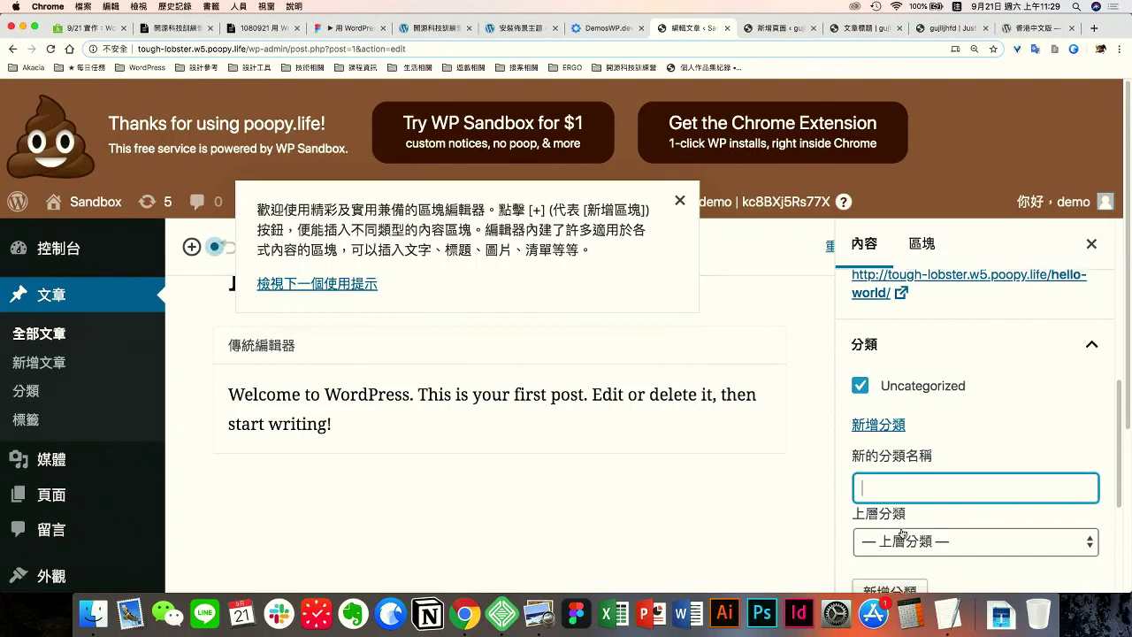
left_click(902, 532)
scroll(902, 529, "down", 2)
left_click(902, 530)
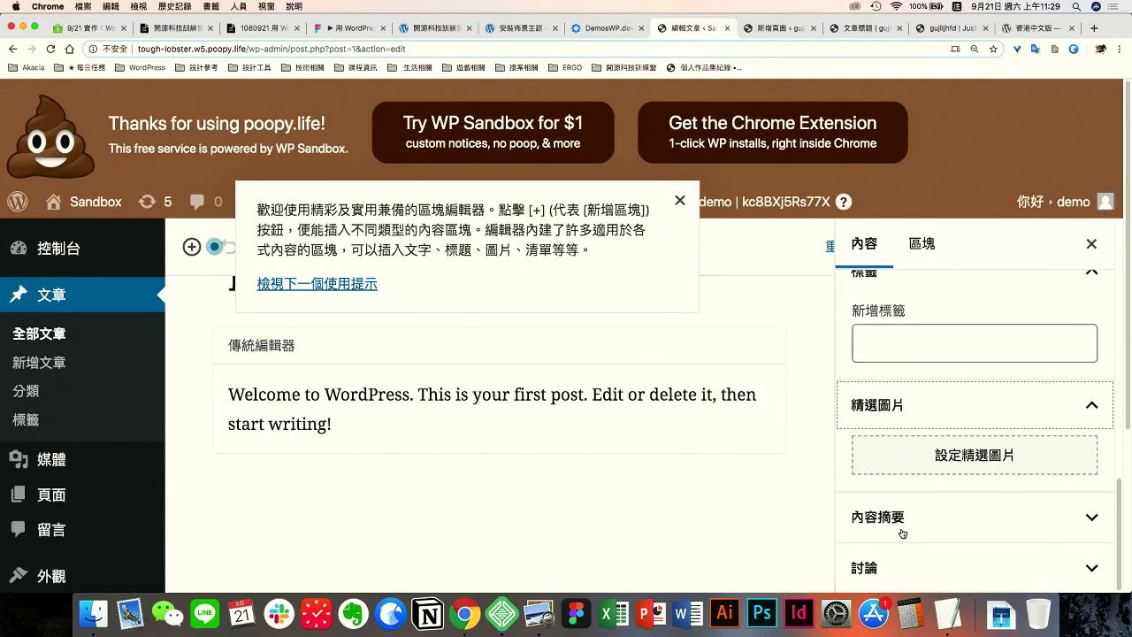
Start setting a featured image, then cancel without choosing one
left_click(955, 470)
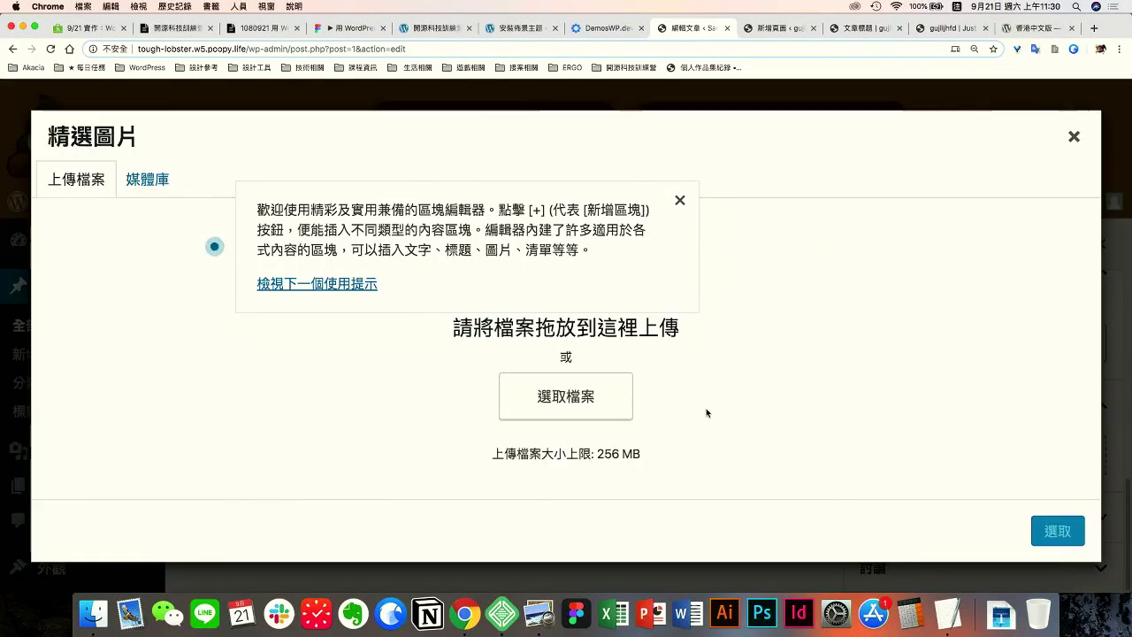
left_click(595, 395)
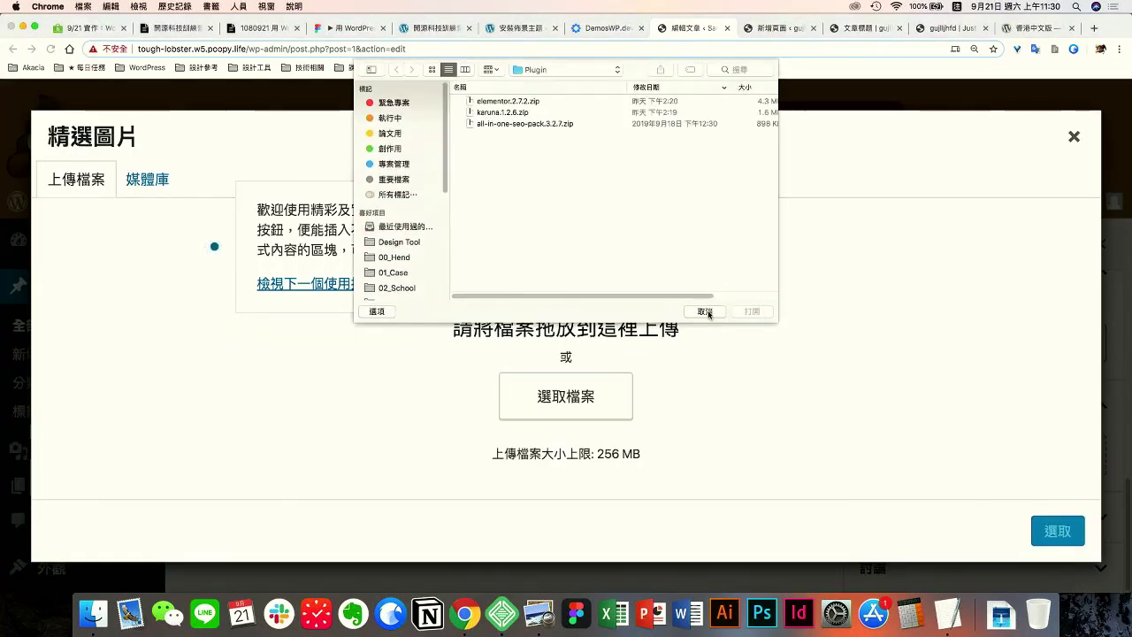
left_click(705, 311)
left_click(1074, 138)
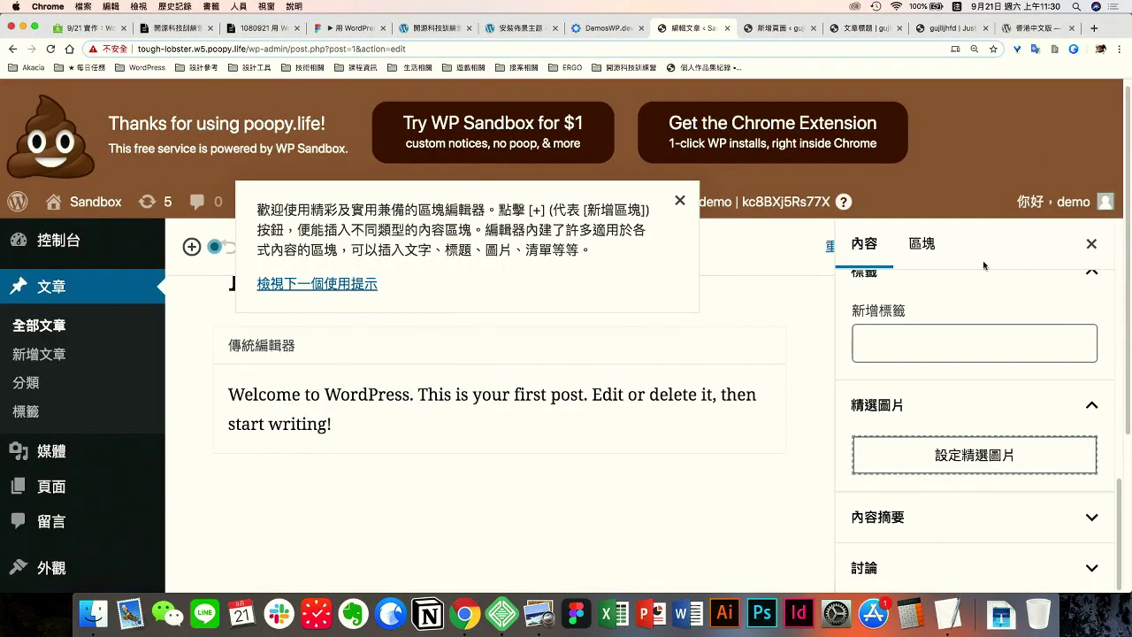
Expand the 內容摘要 and 討論 panels, showing an empty excerpt with comments and pingbacks allowed
left_click(898, 517)
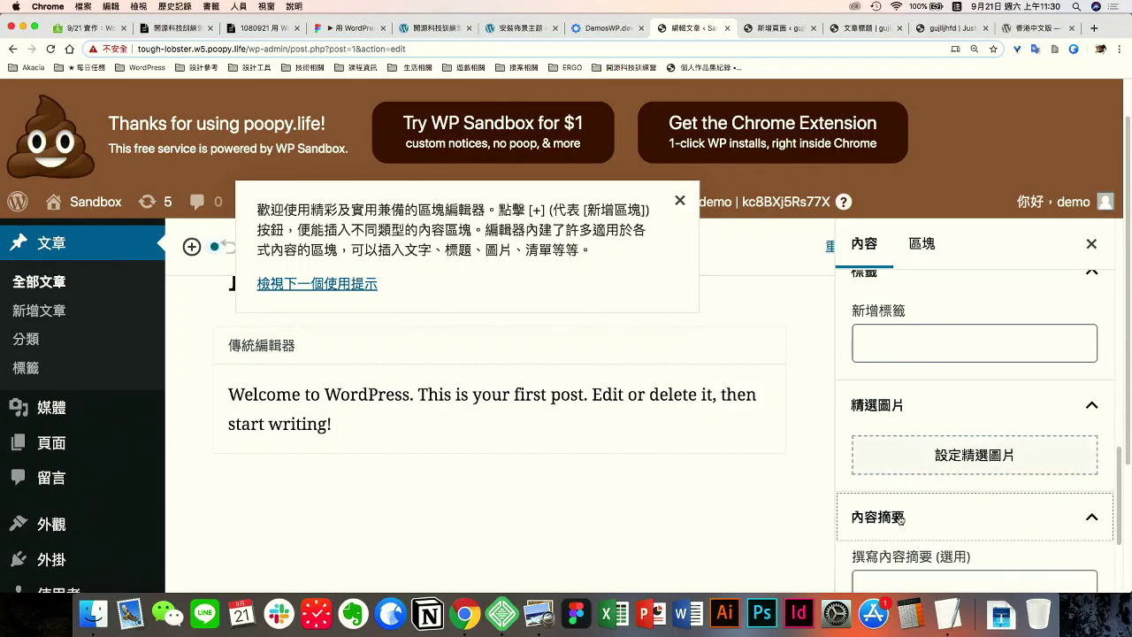
scroll(900, 520, "up", 1)
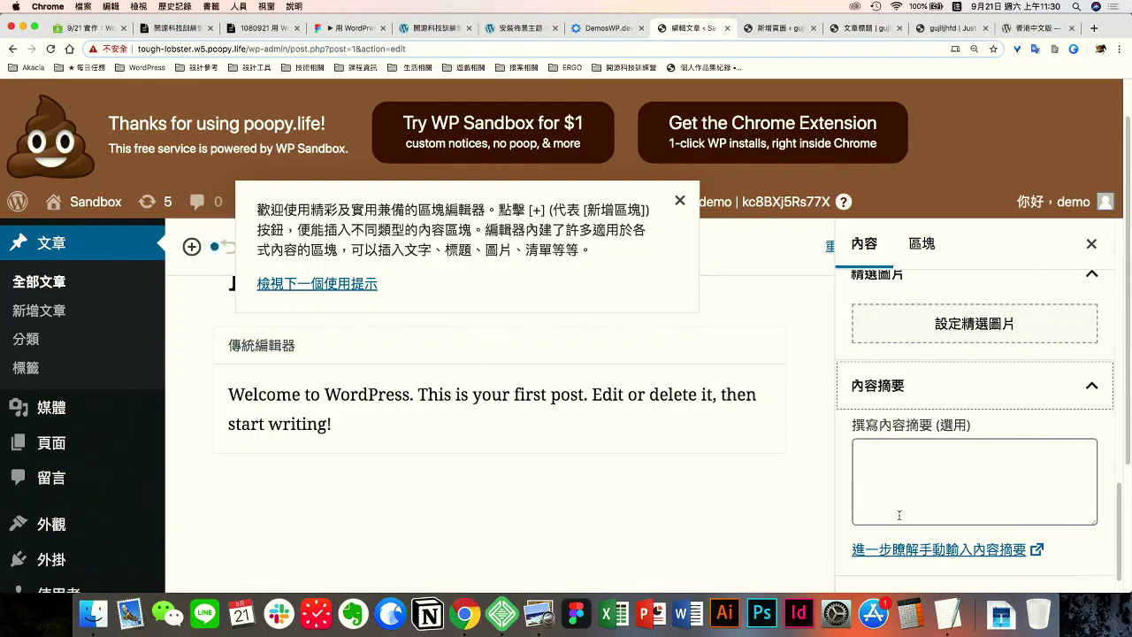
scroll(899, 514, "down", 2)
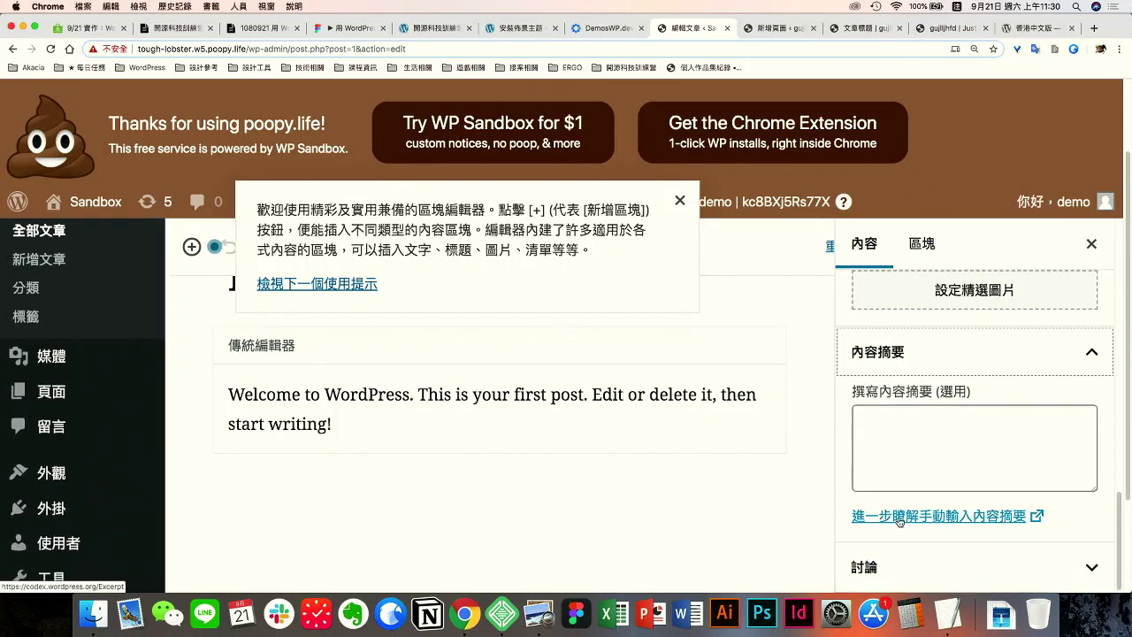
left_click(886, 566)
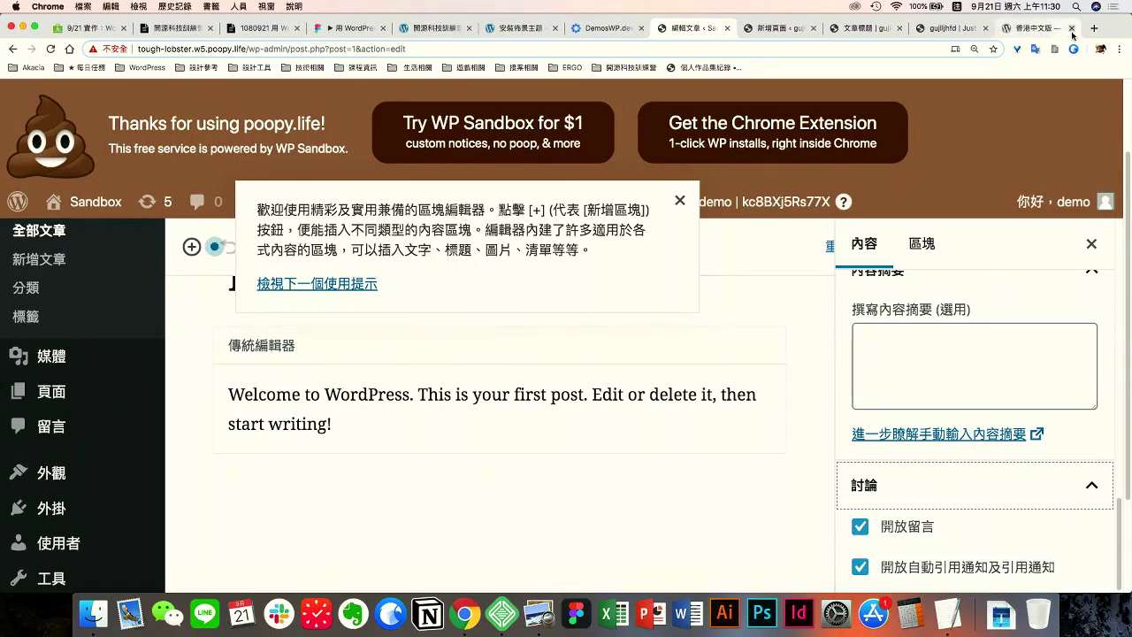
Close the DevTools tab and change the 關於我們 page's 網址代稱 to about
left_click(1029, 28)
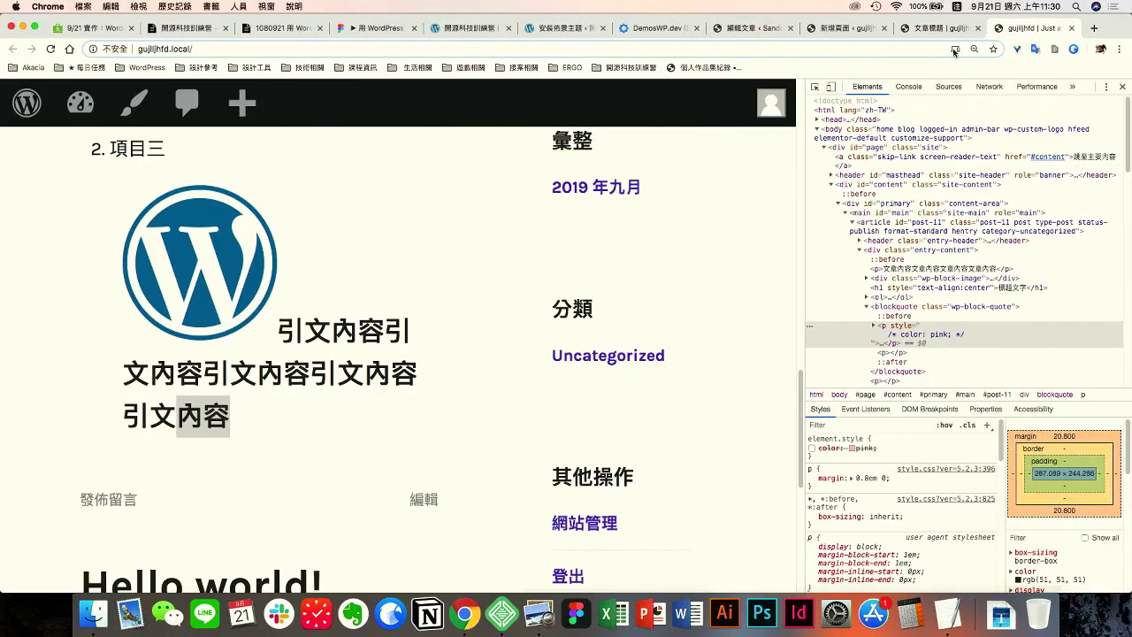
left_click(1071, 28)
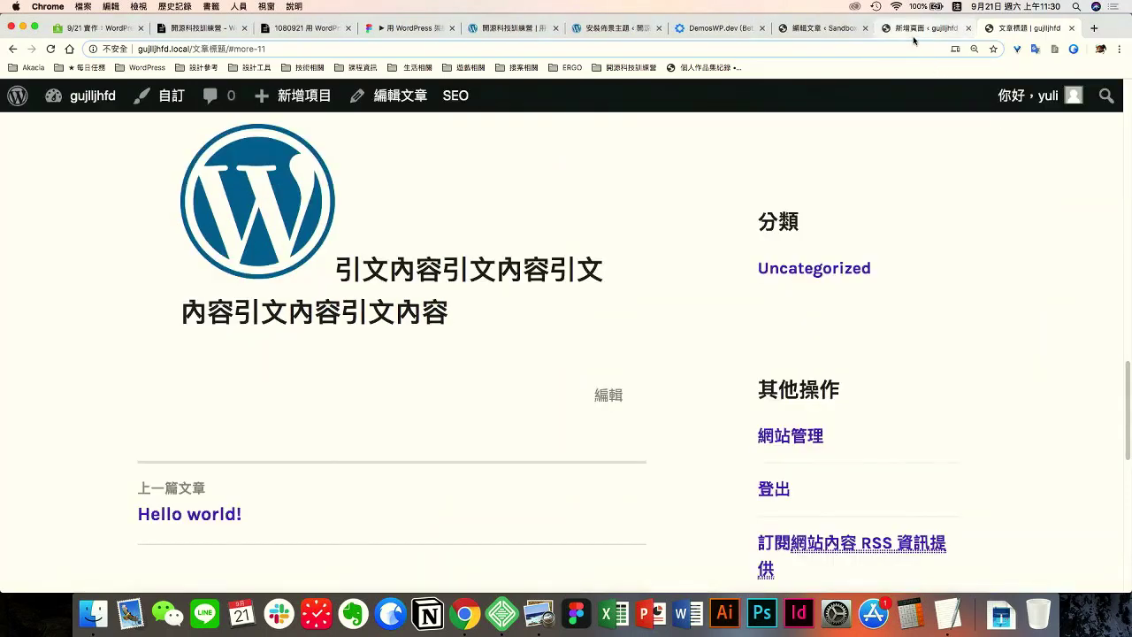
left_click(918, 34)
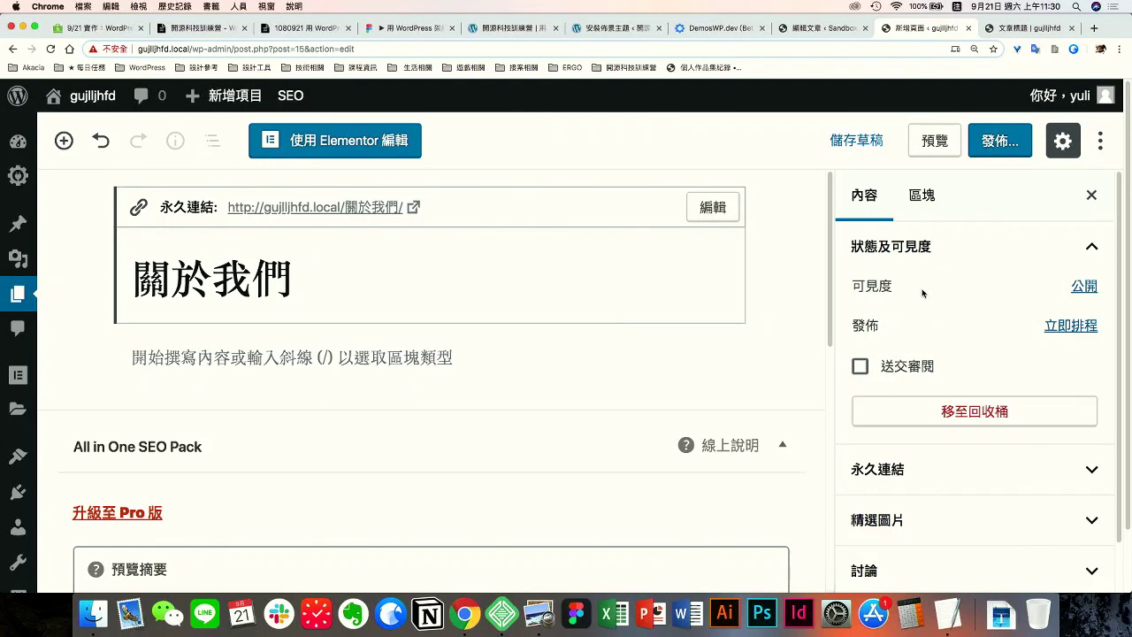
left_click(896, 467)
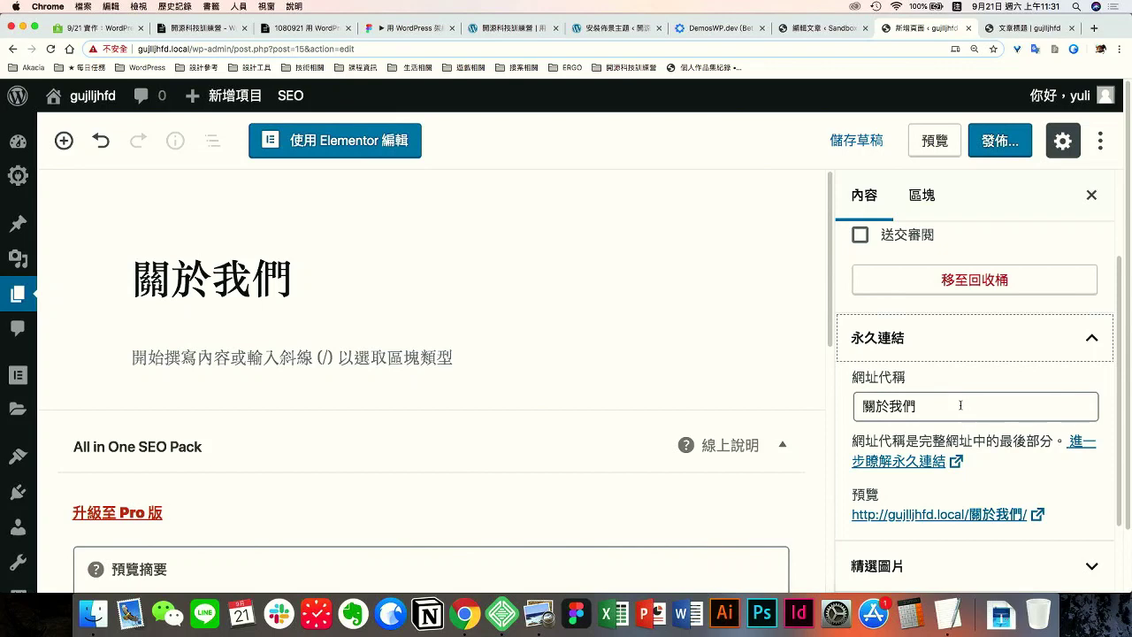
left_click_drag(960, 405, 854, 409)
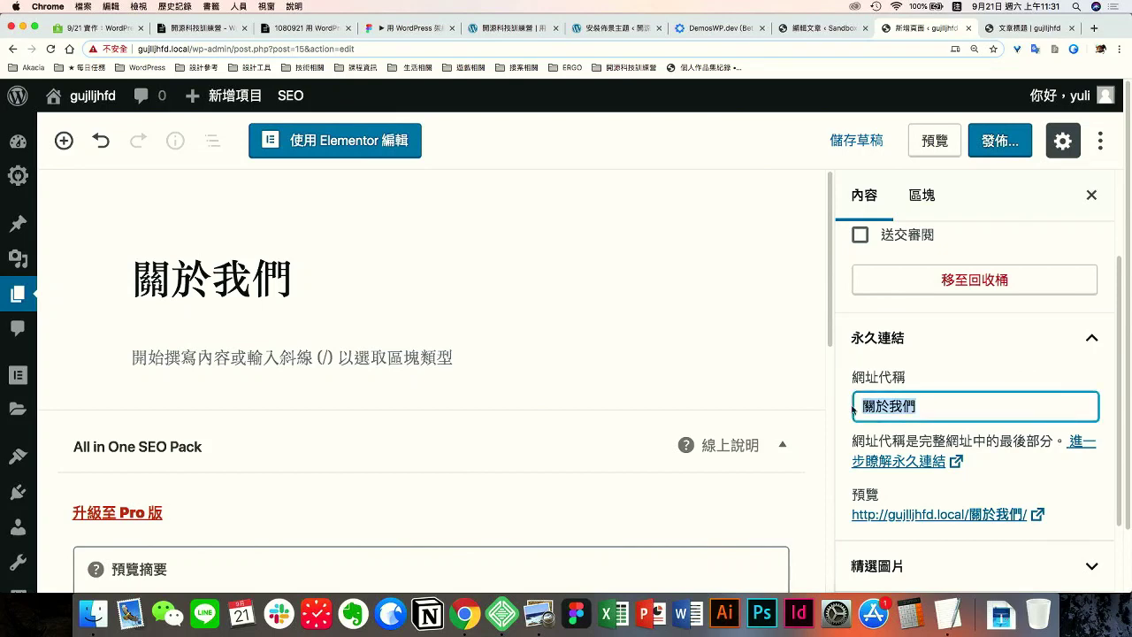
type("ㄖ")
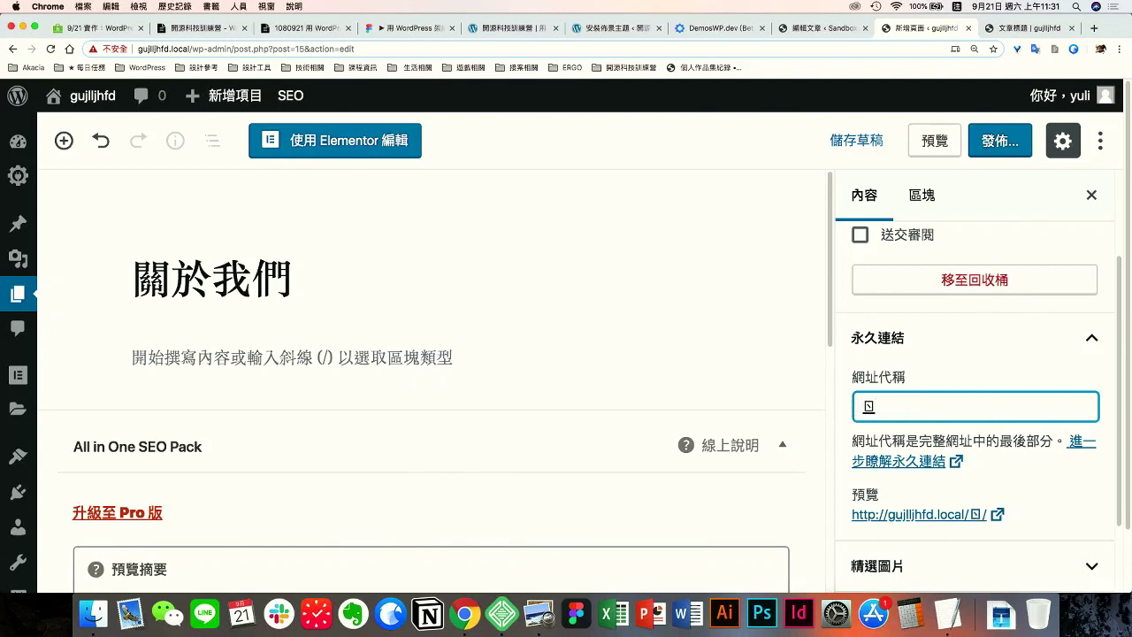
key("BackSpace")
key("ctrl+space")
type("about")
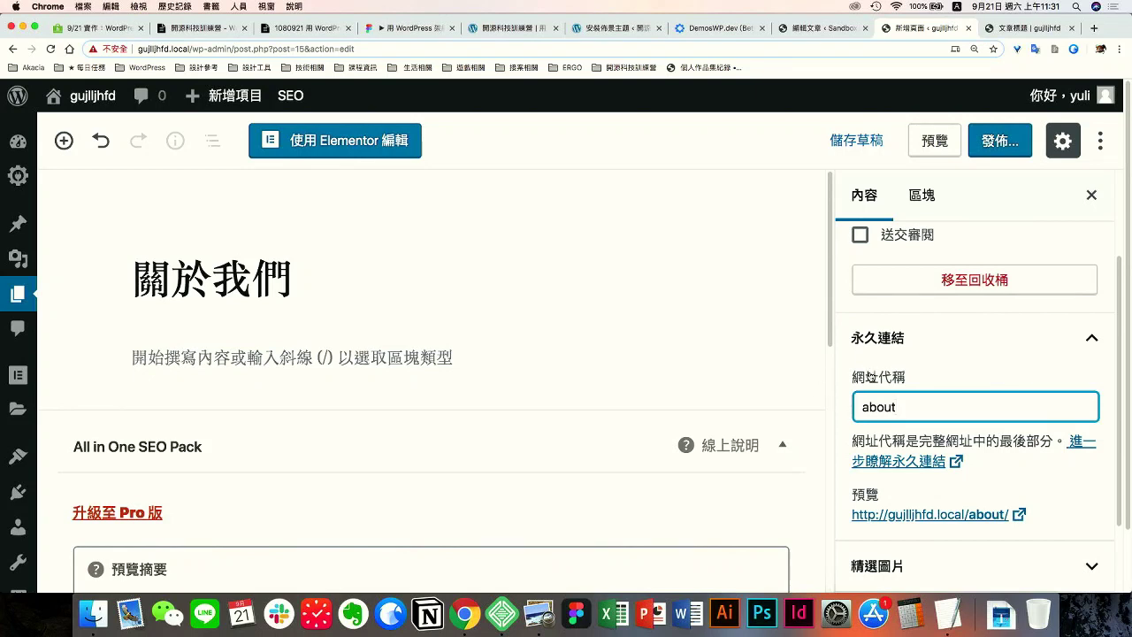
Check the discussion and featured image panels and the /about/ permalink, then launch 使用 Elementor 編輯
scroll(868, 372, "down", 1)
scroll(867, 371, "down", 2)
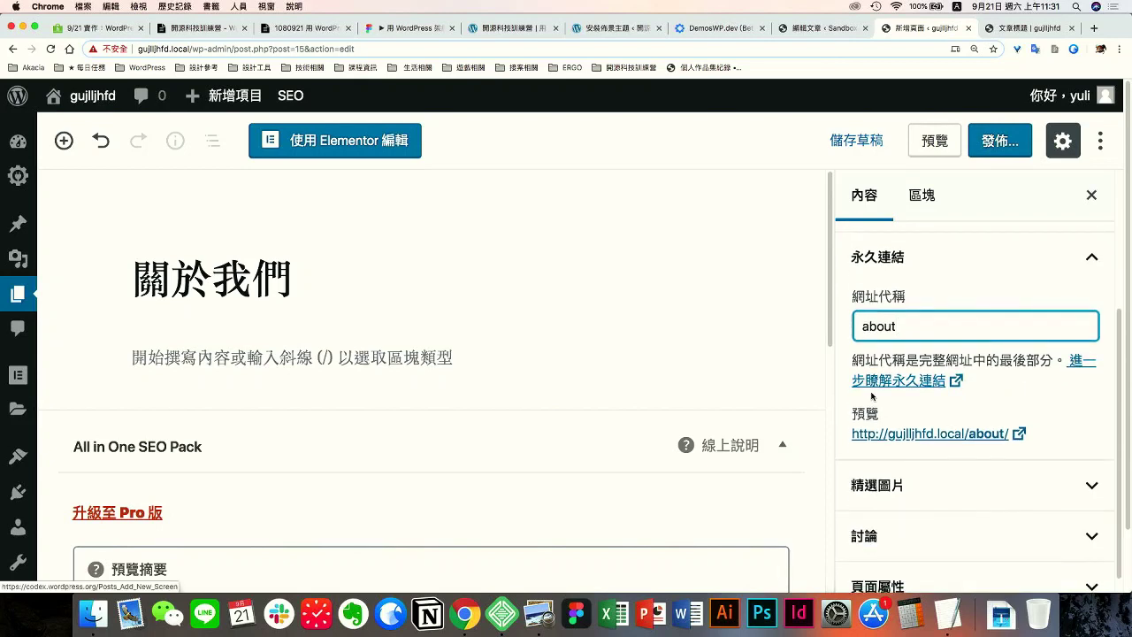
left_click(902, 521)
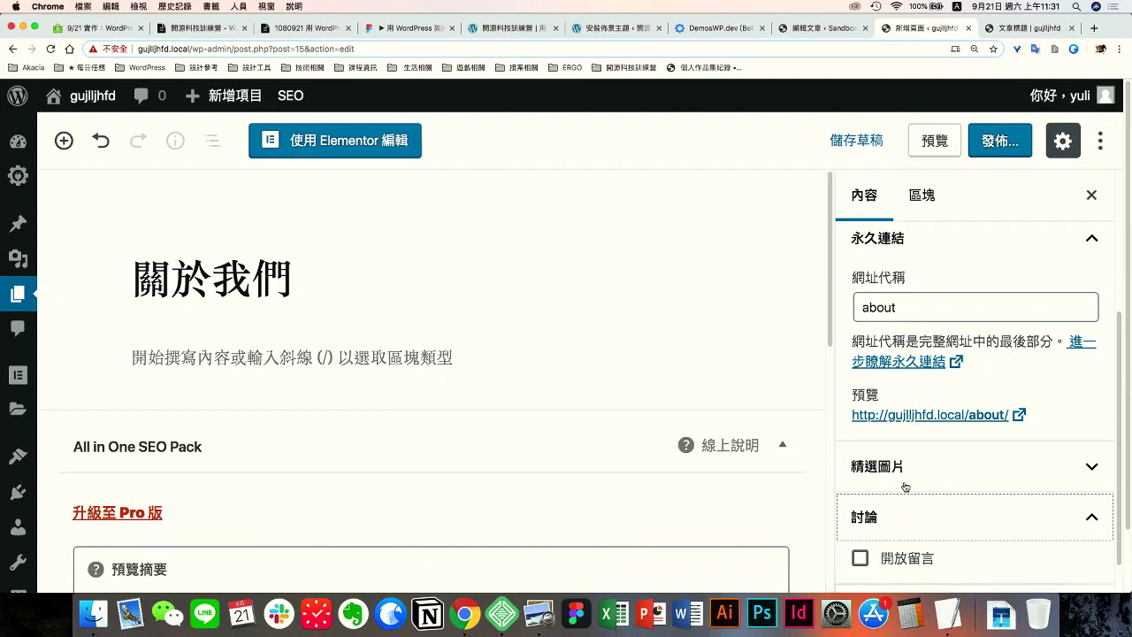
left_click(905, 487)
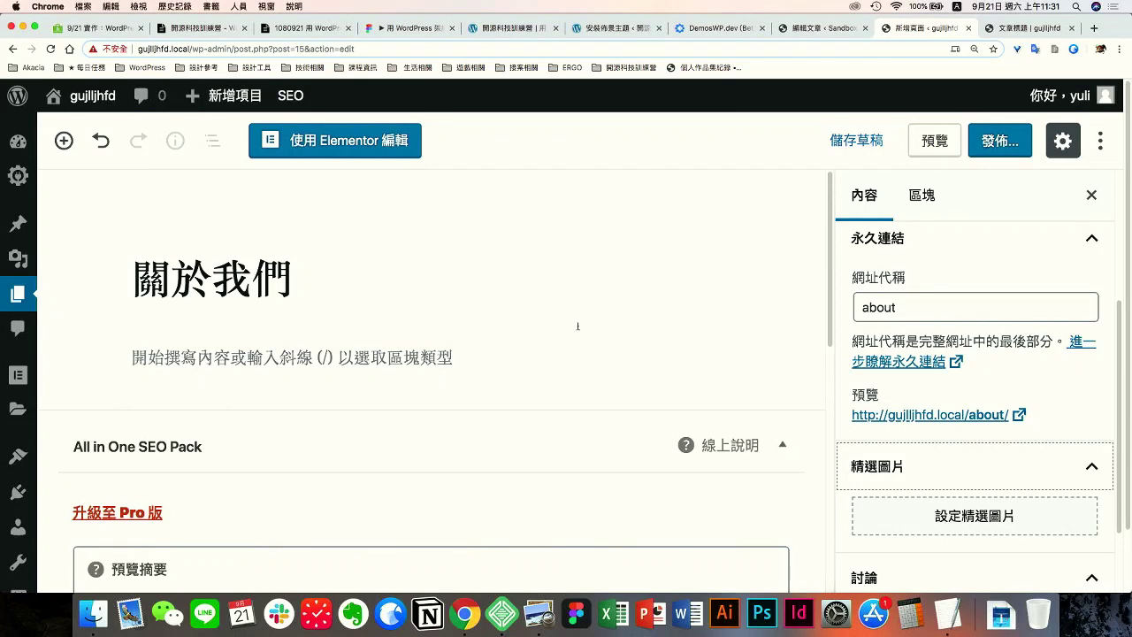
left_click(425, 285)
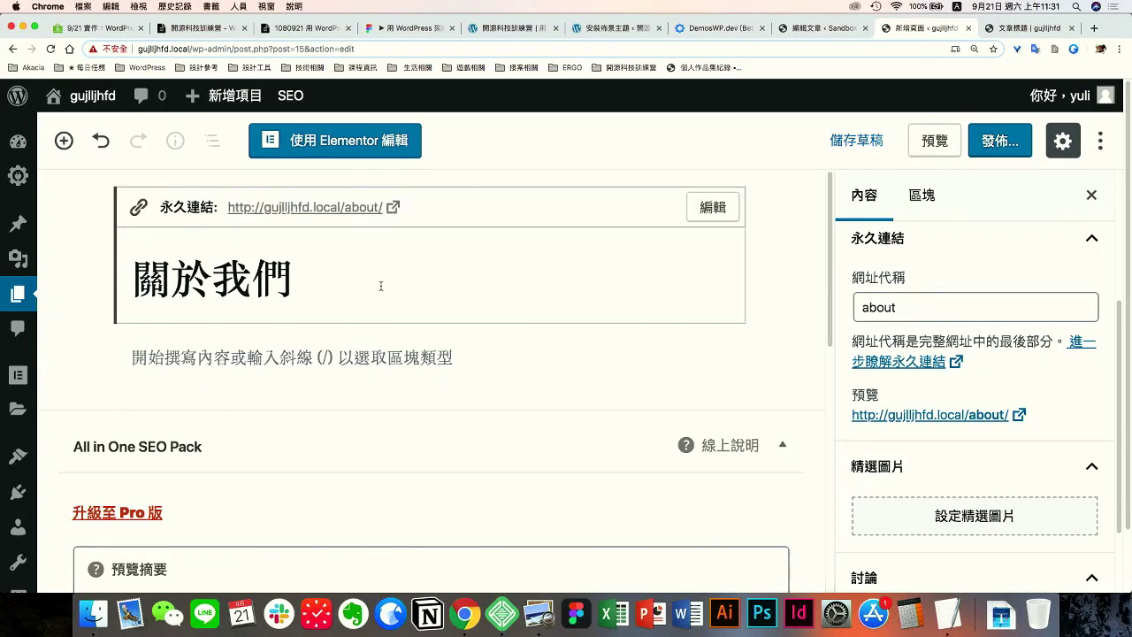
left_click(342, 153)
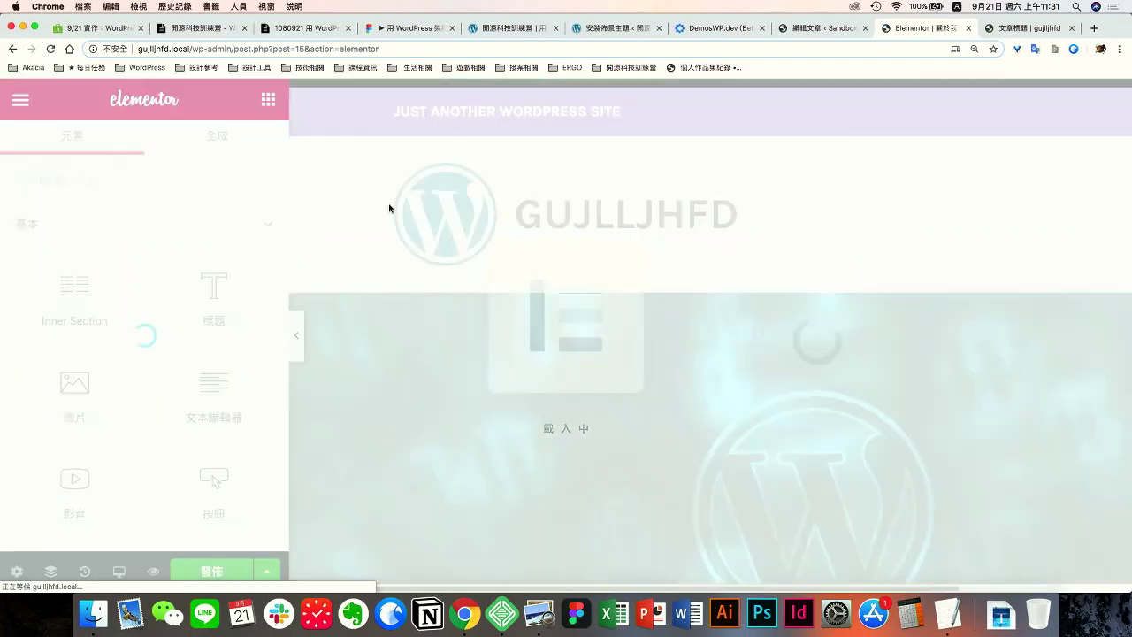
Scroll through the empty 關於我們 page preview in the Elementor editor
scroll(509, 206, "down", 10)
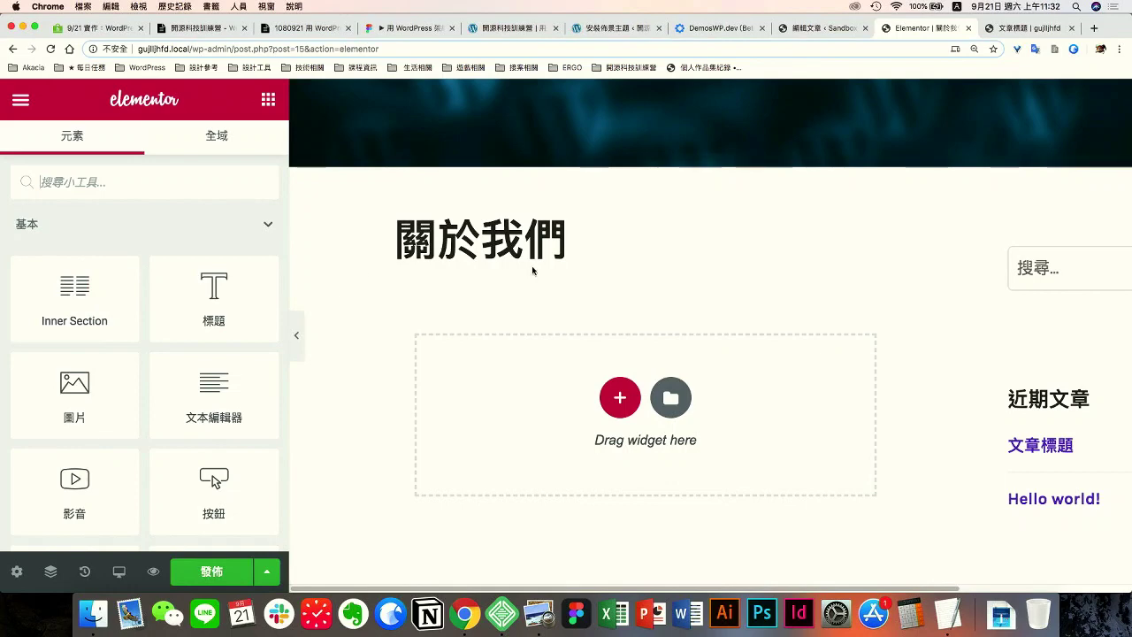
scroll(533, 265, "up", 5)
scroll(533, 266, "down", 5)
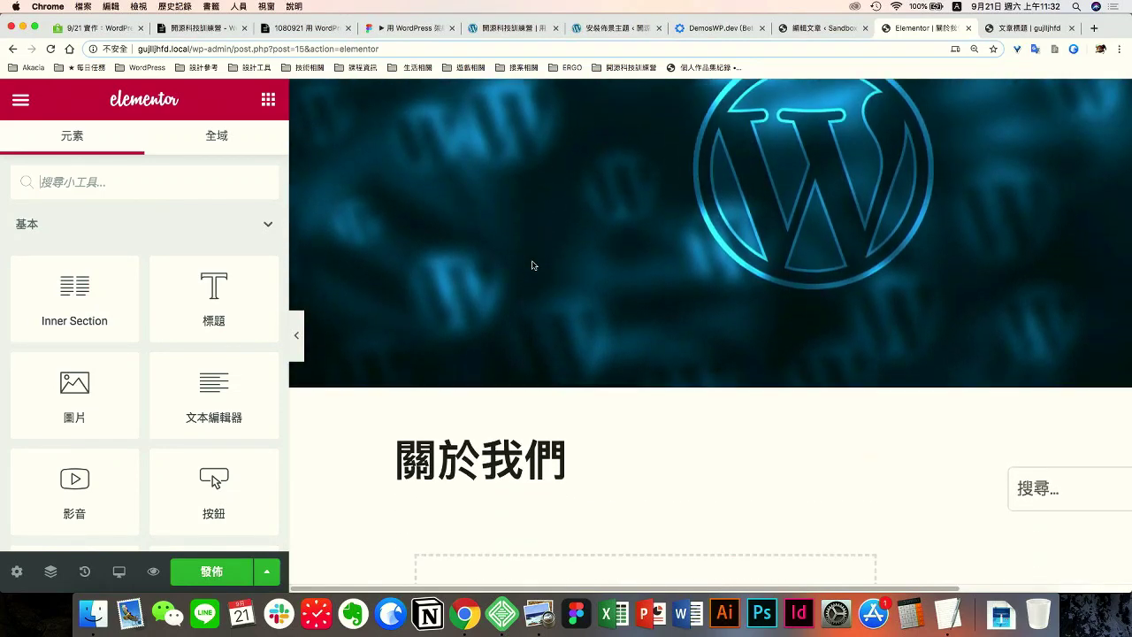
scroll(532, 260, "down", 2)
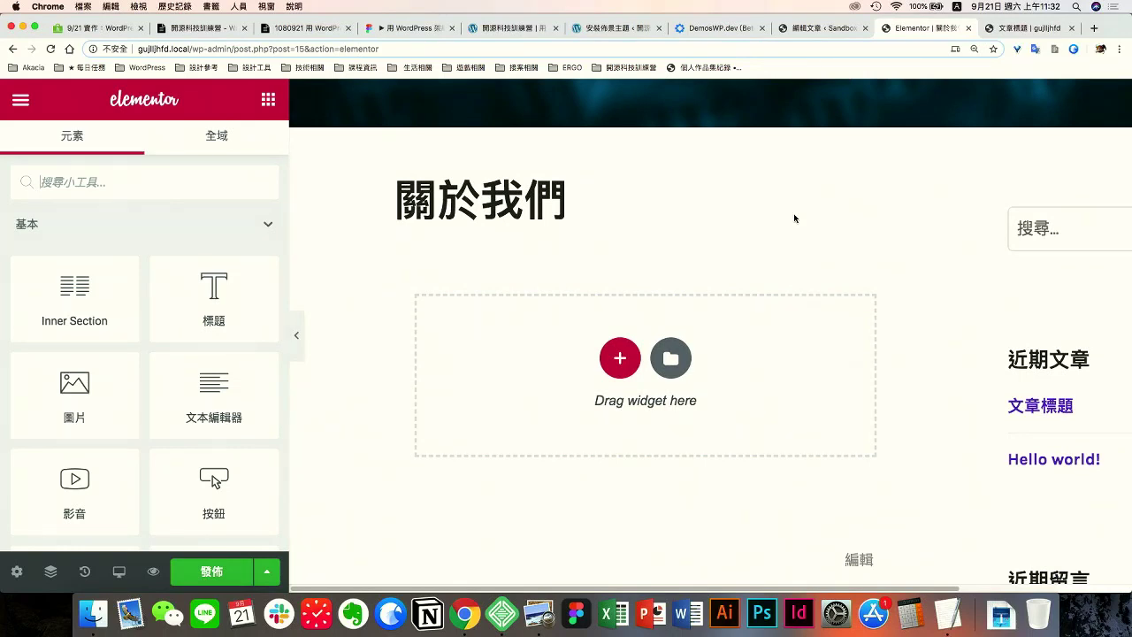
scroll(976, 323, "down", 5)
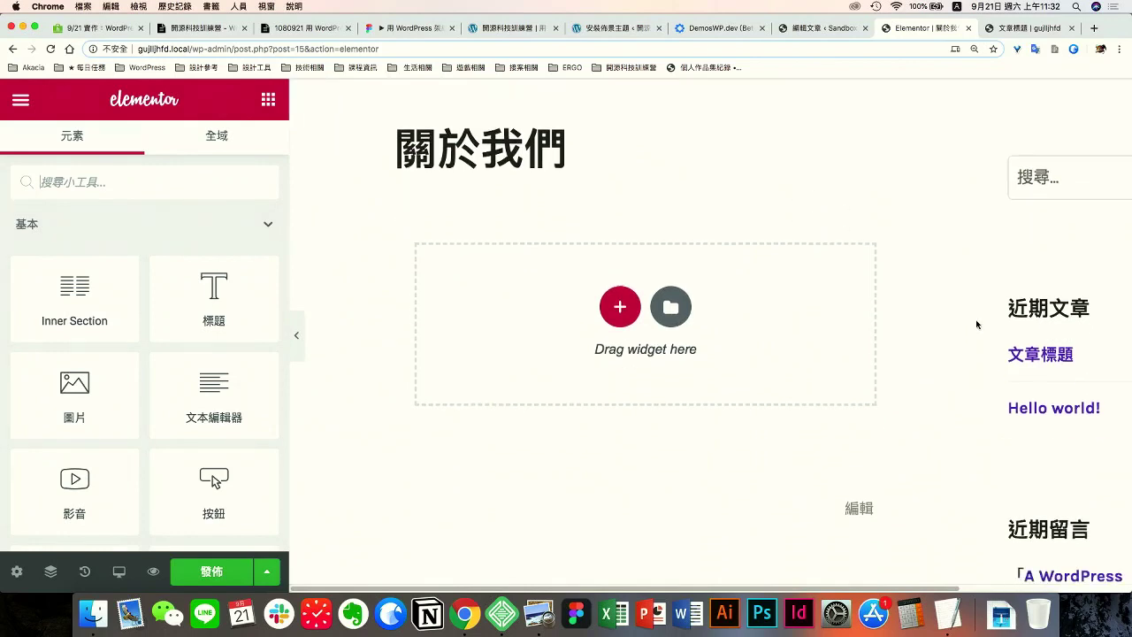
scroll(977, 324, "down", 2)
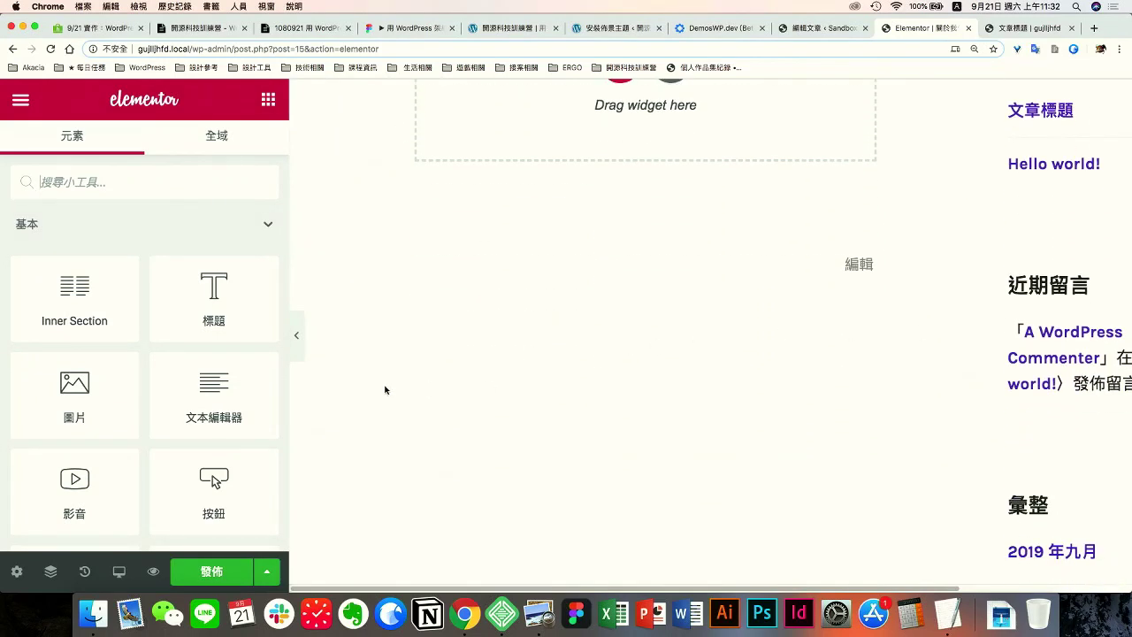
In page settings, switch 頁面佈局 from Elementor 畫布 to Elementor 全寬
left_click(31, 564)
scroll(184, 344, "down", 1)
scroll(184, 346, "down", 3)
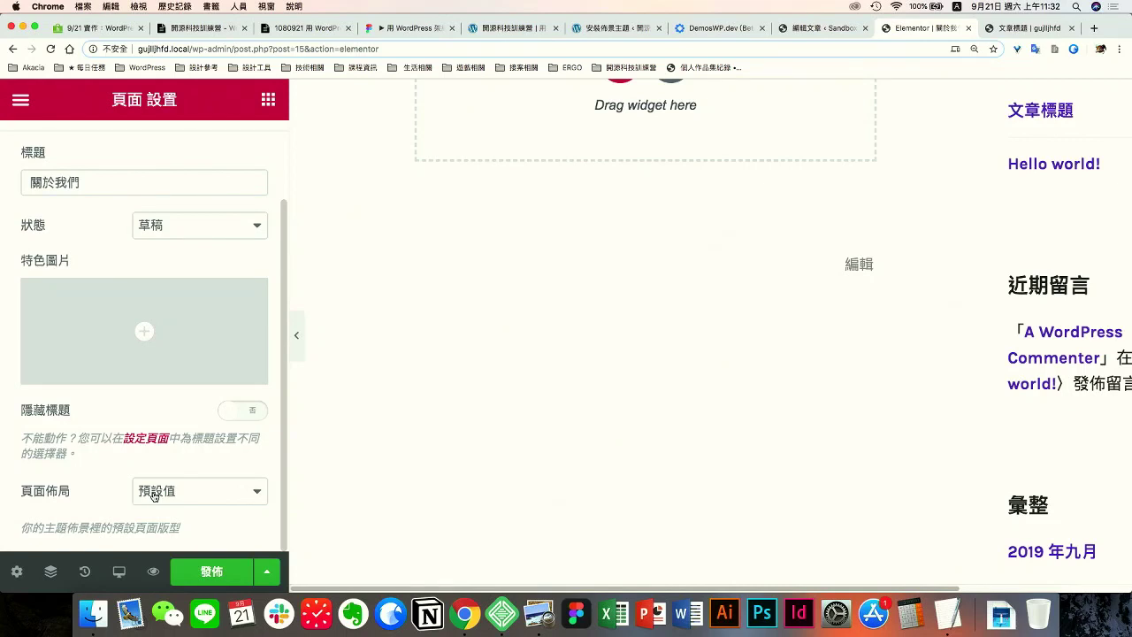
left_click(153, 497)
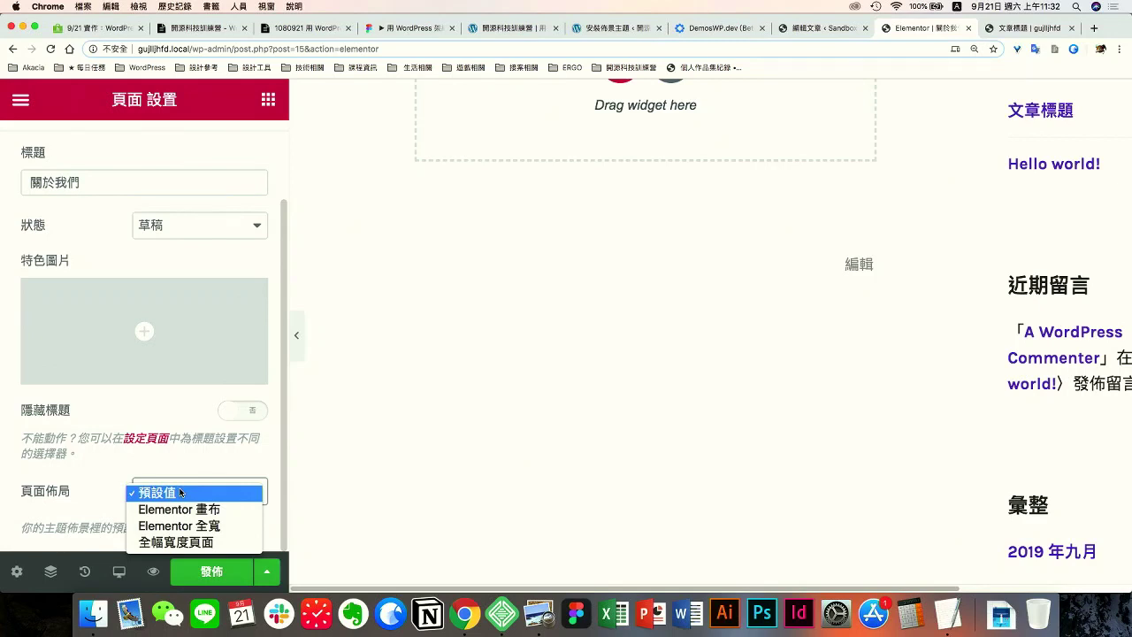
left_click(179, 510)
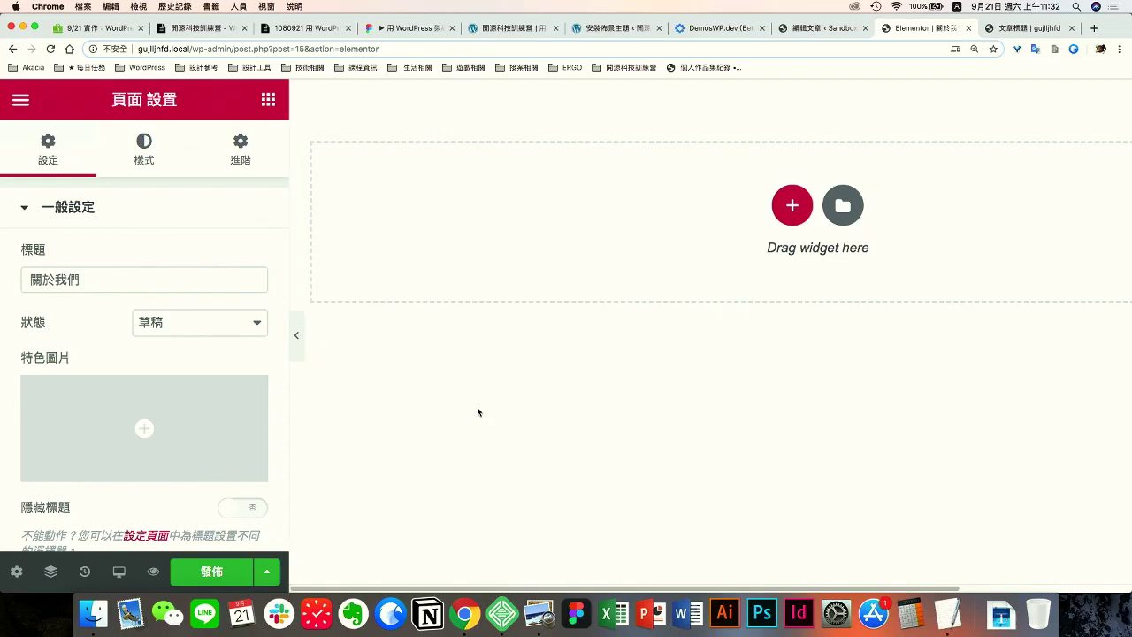
scroll(233, 419, "down", 3)
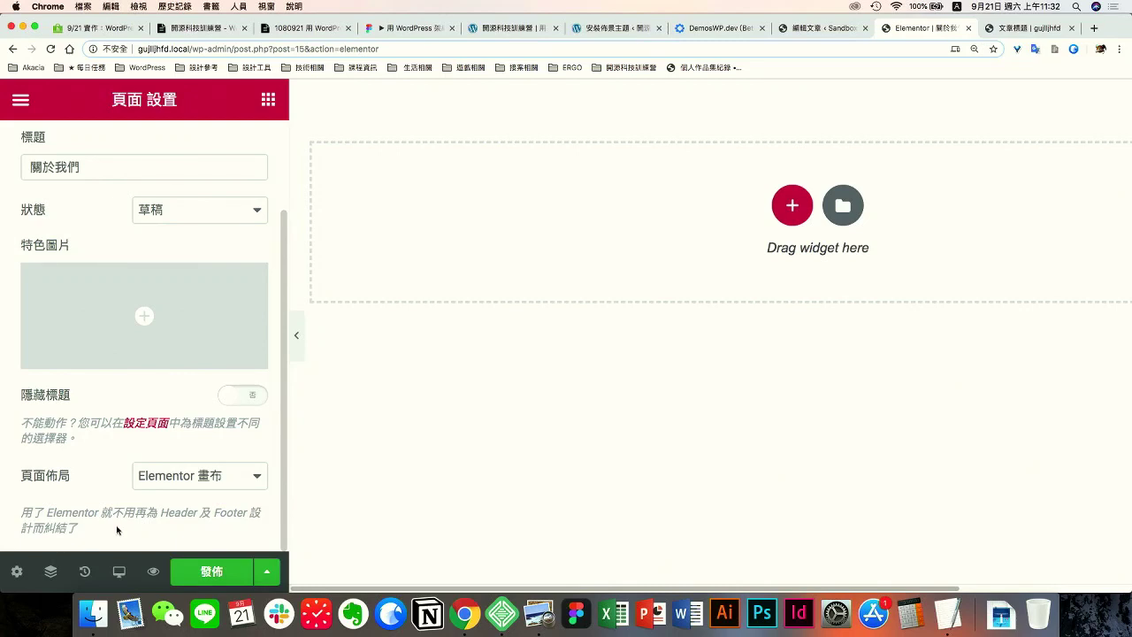
left_click(209, 478)
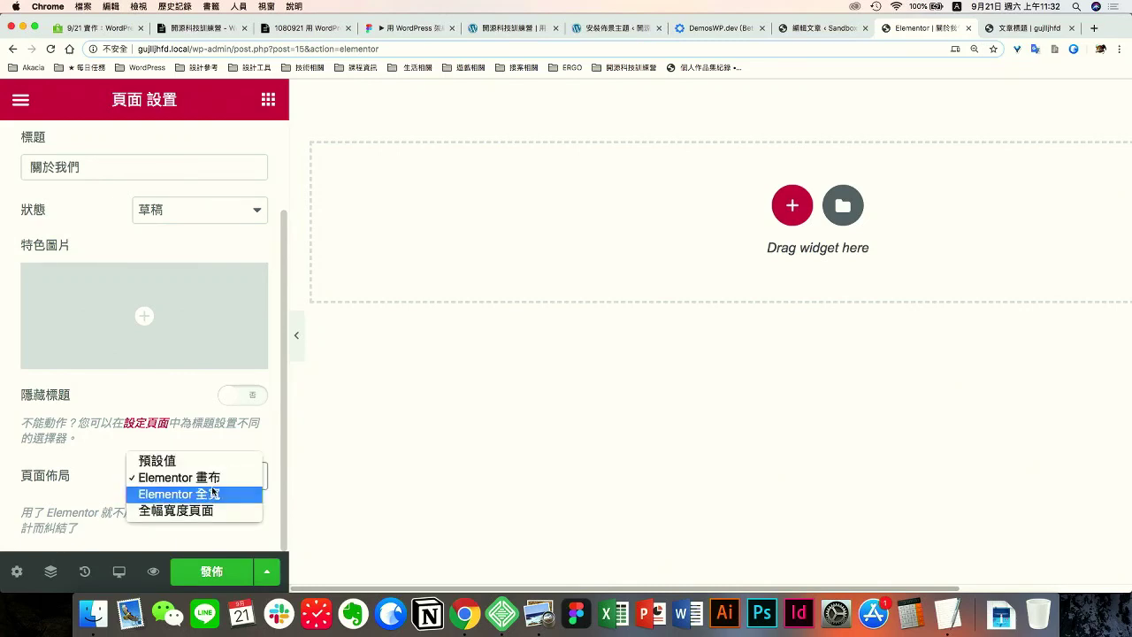
left_click(212, 494)
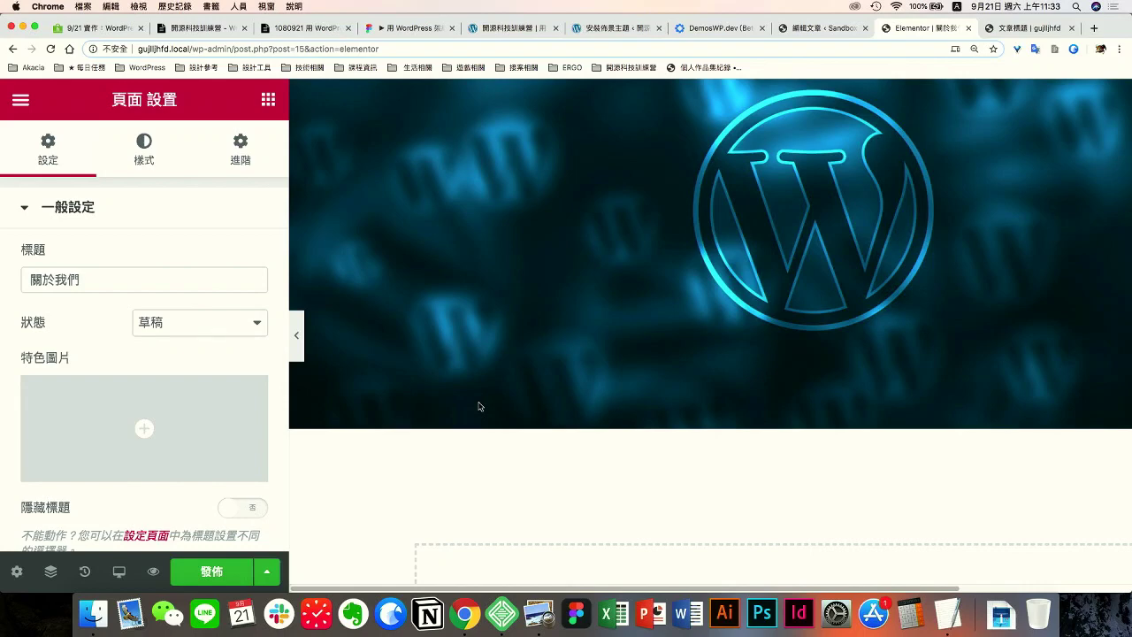
scroll(479, 406, "down", 5)
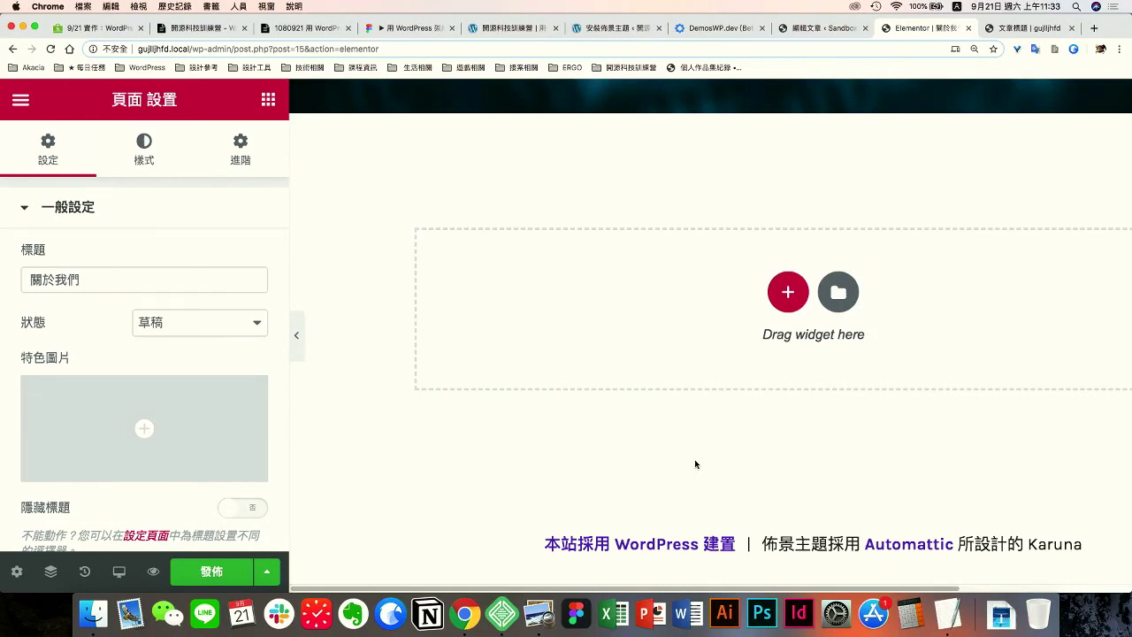
scroll(167, 476, "down", 2)
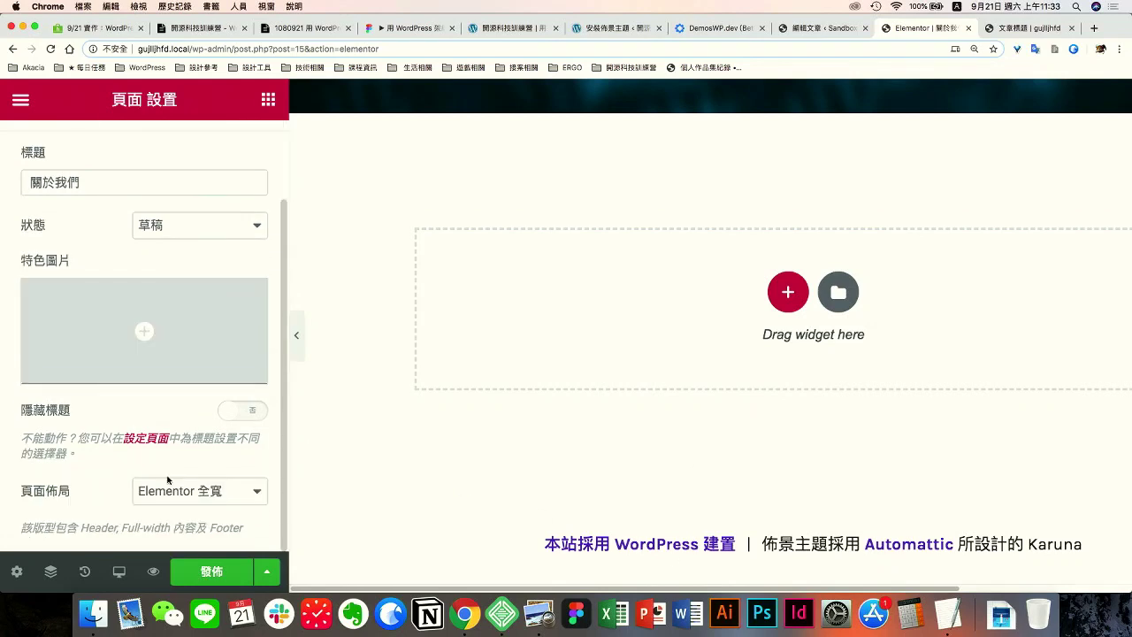
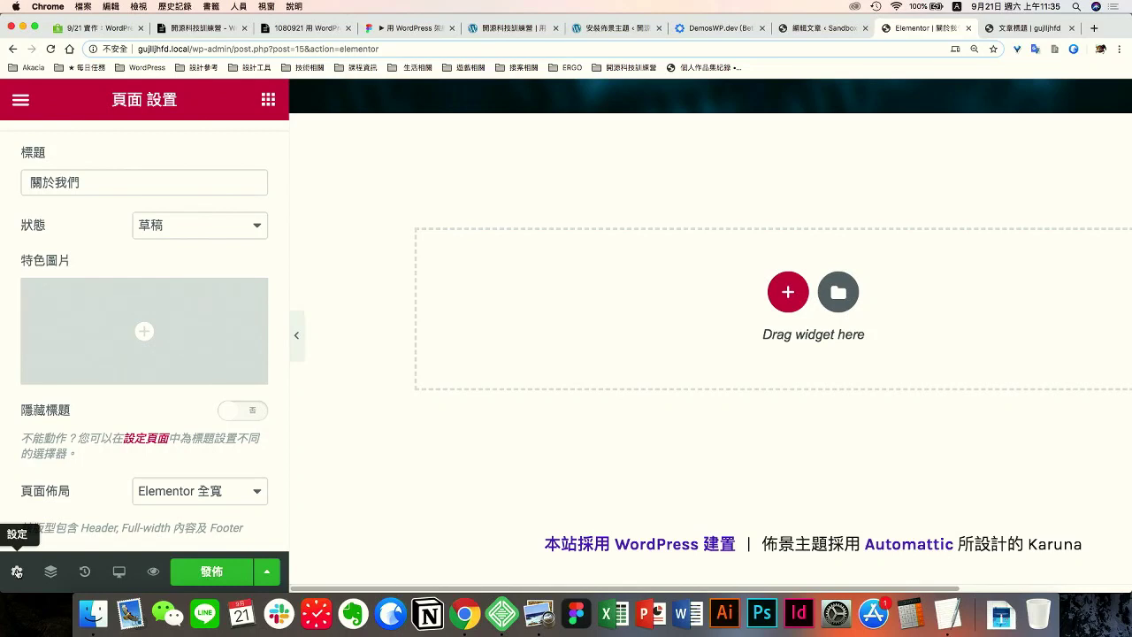
Switch the 關於我們 page layout from Elementor 畫布 to Elementor 全寬 in Page Settings
left_click(188, 498)
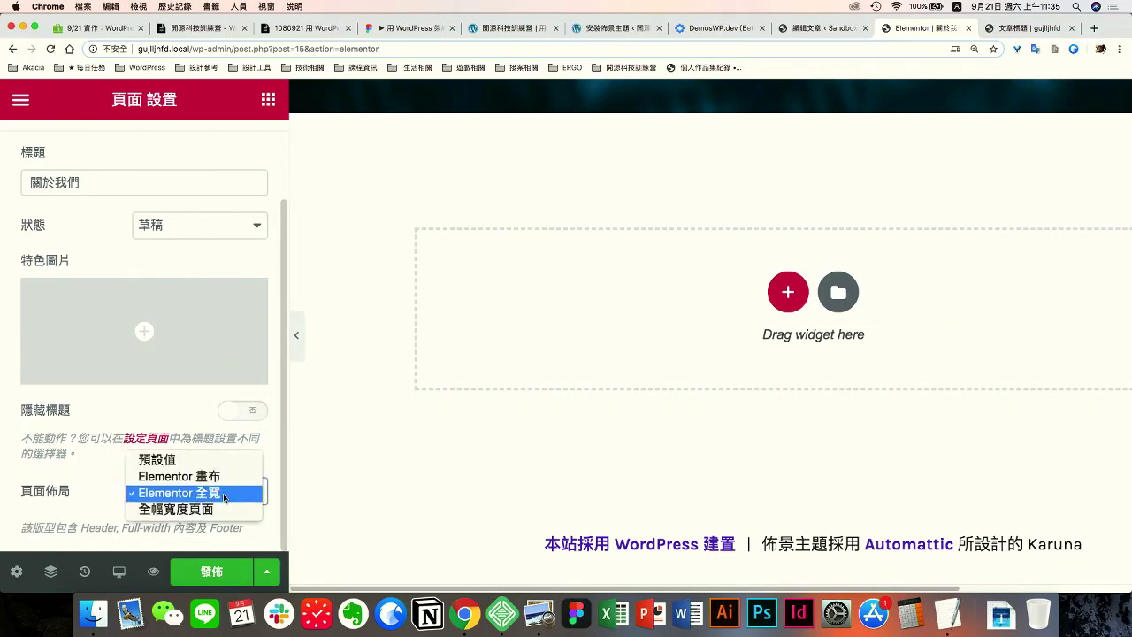
left_click(190, 492)
scroll(466, 472, "up", 10)
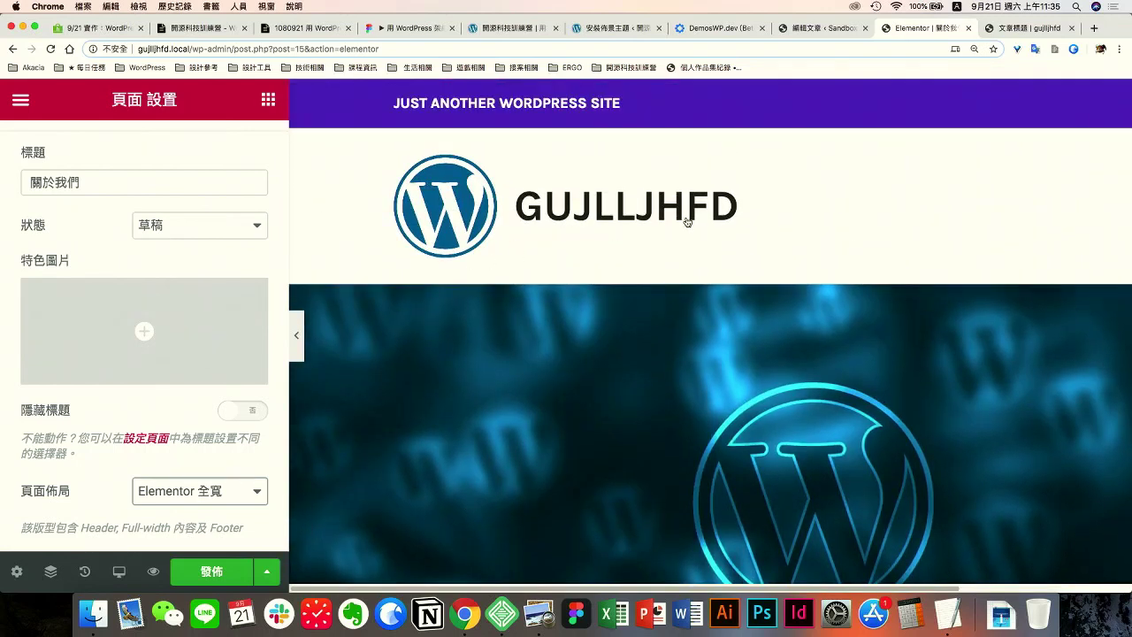
mouse_move(245, 367)
left_click(210, 491)
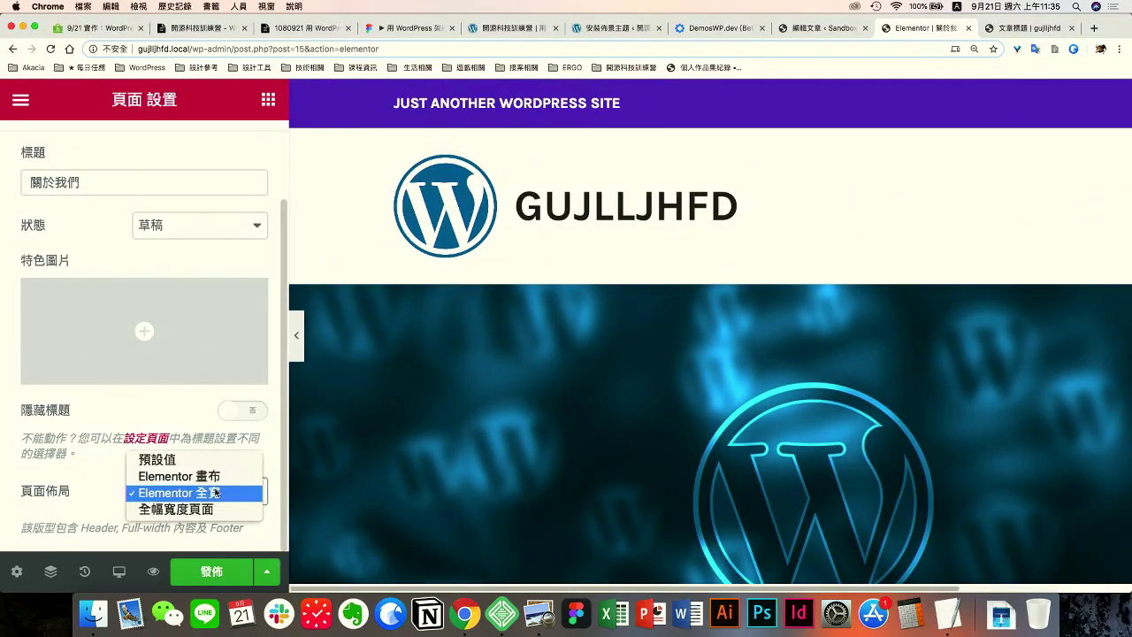
left_click(206, 480)
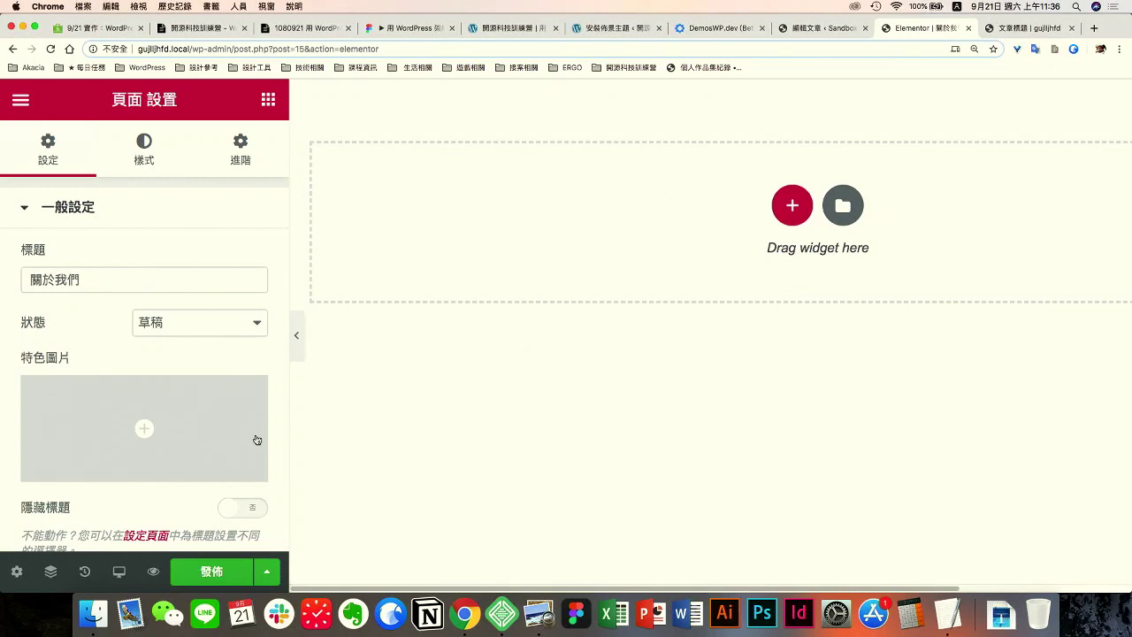
scroll(195, 435, "down", 3)
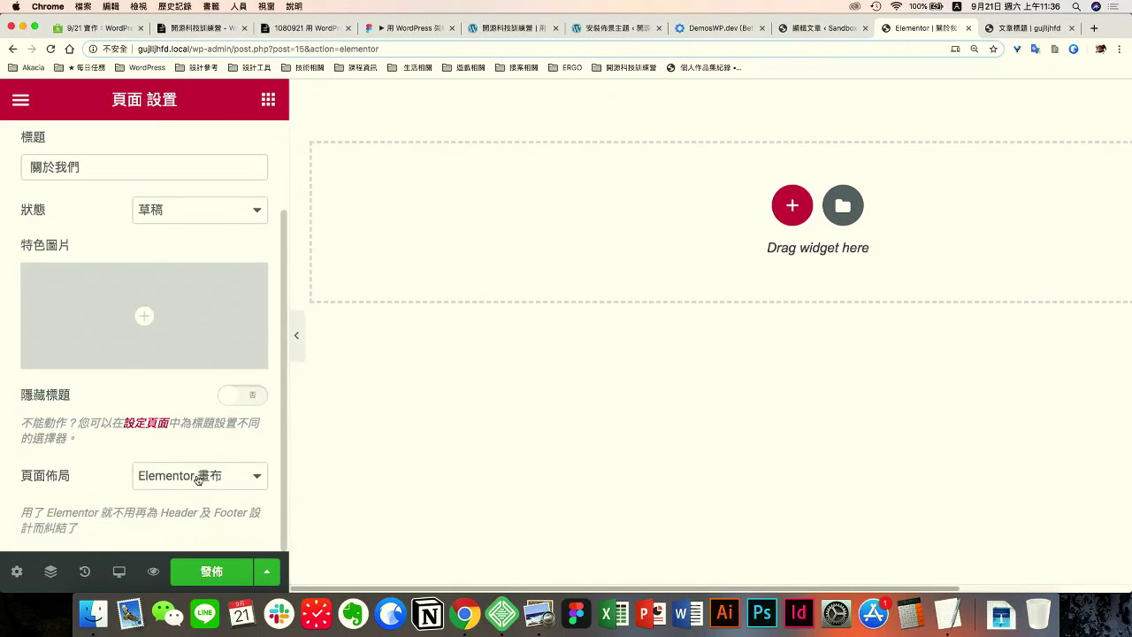
left_click(197, 479)
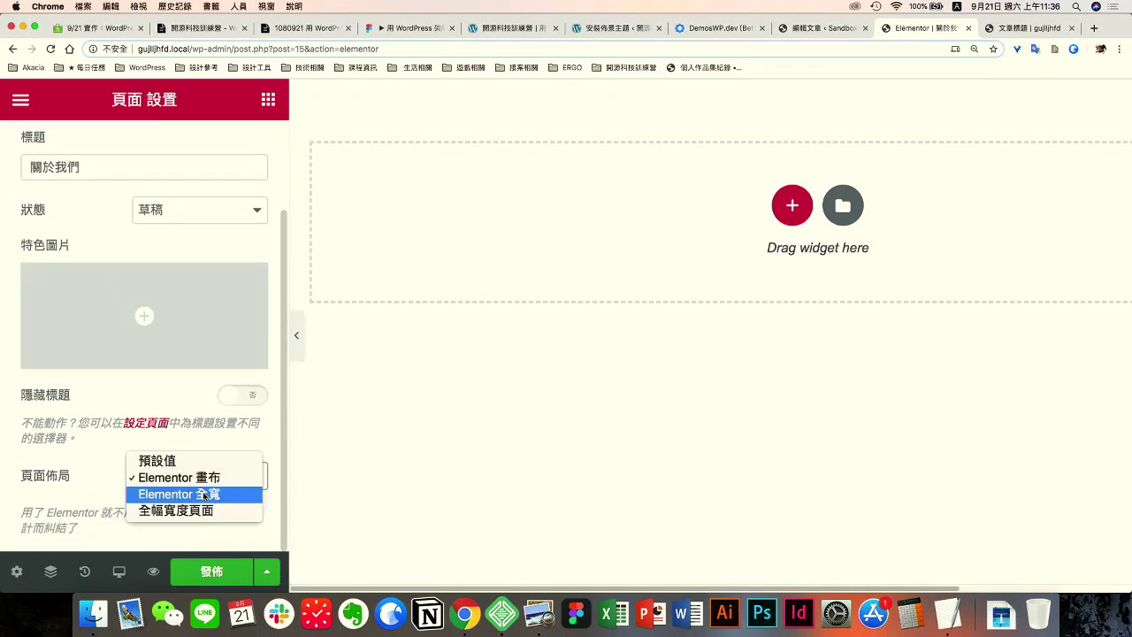
left_click(204, 496)
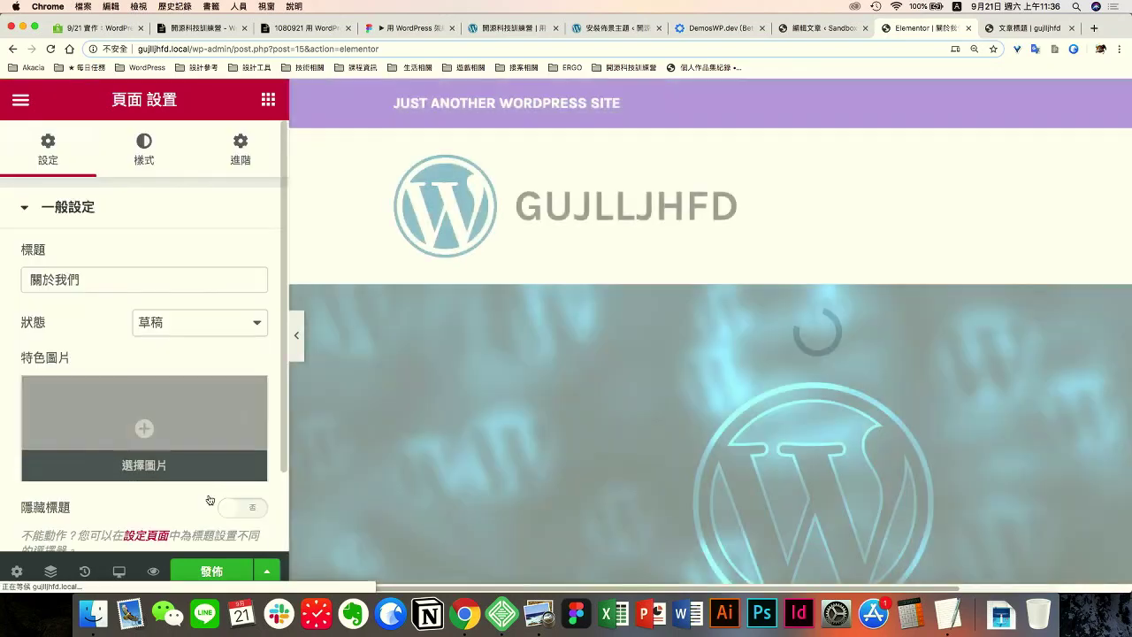
scroll(230, 501, "down", 3)
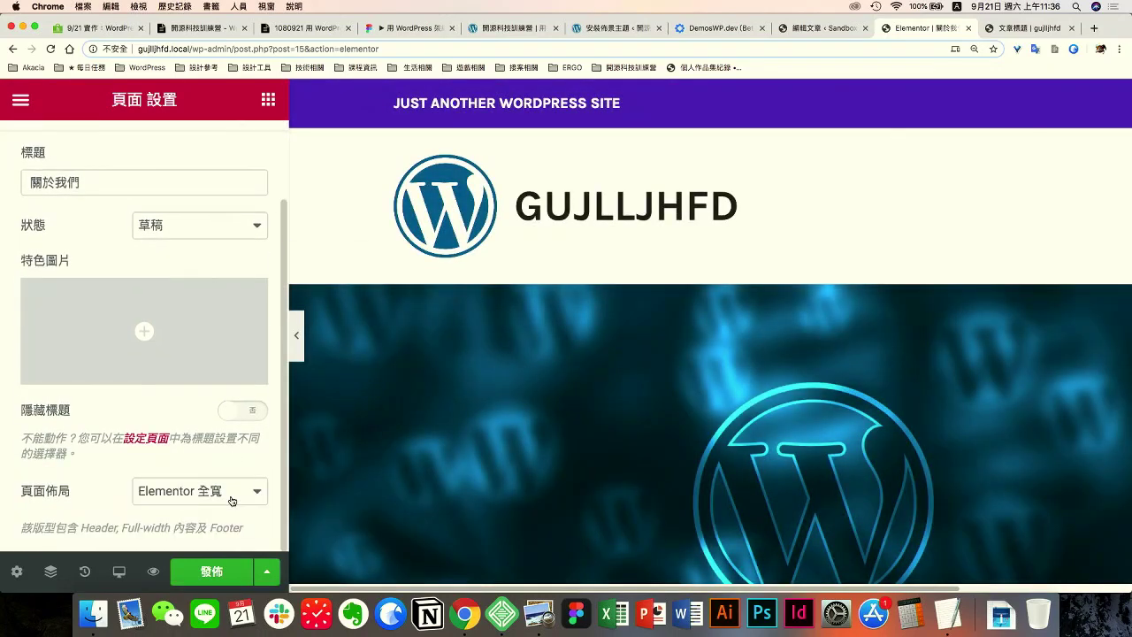
left_click(210, 494)
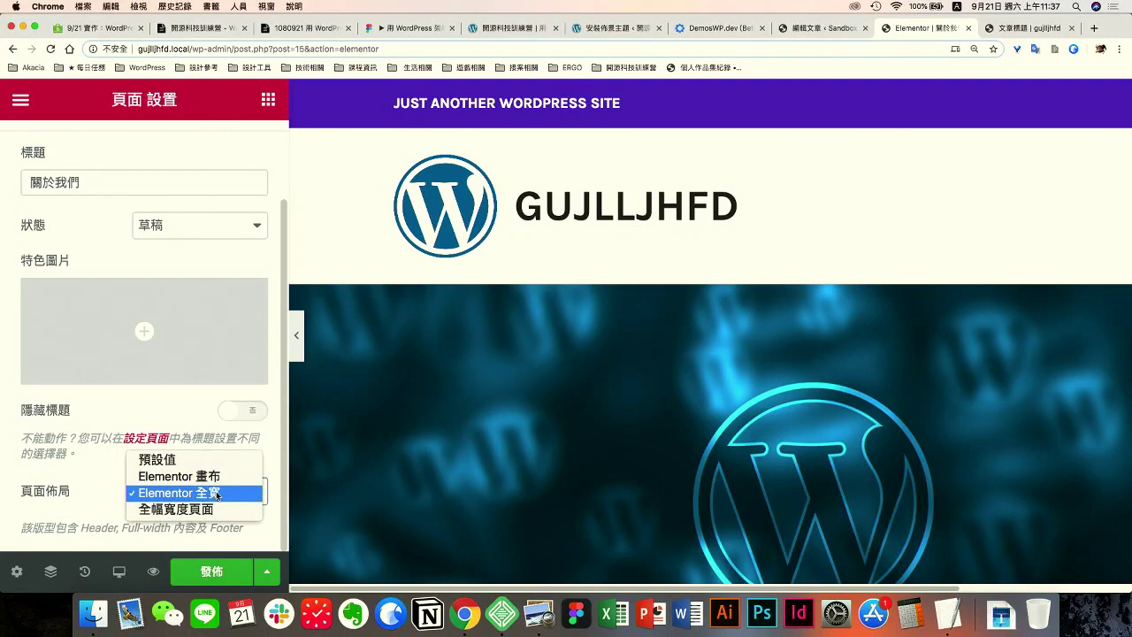
left_click(212, 494)
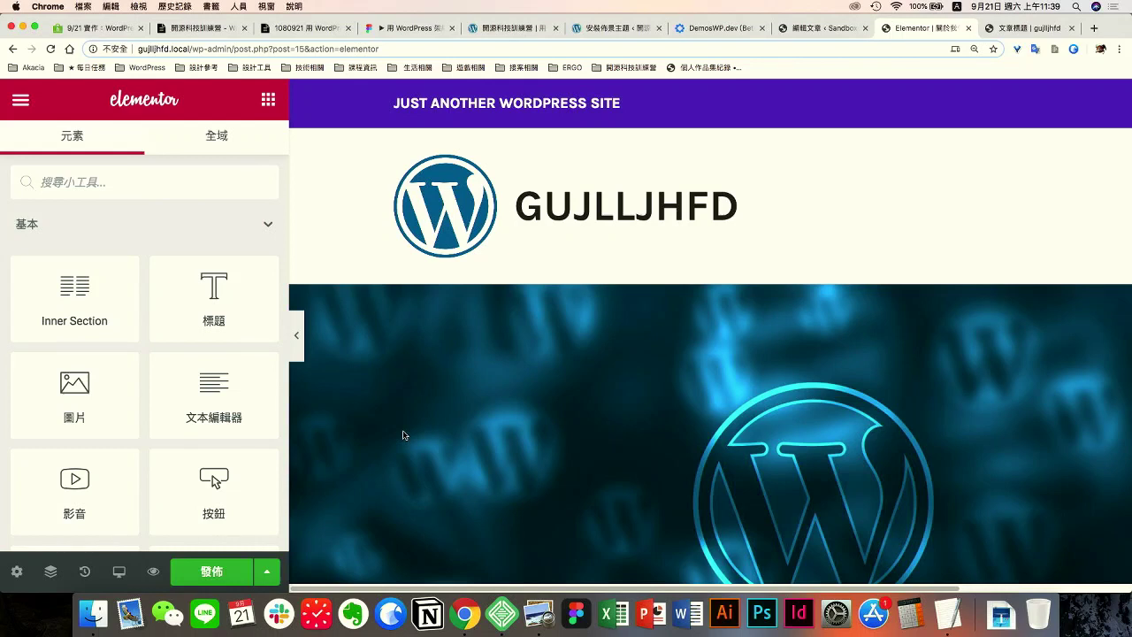
Scroll the preview down to the empty content area below the header and hero image
scroll(404, 435, "down", 1)
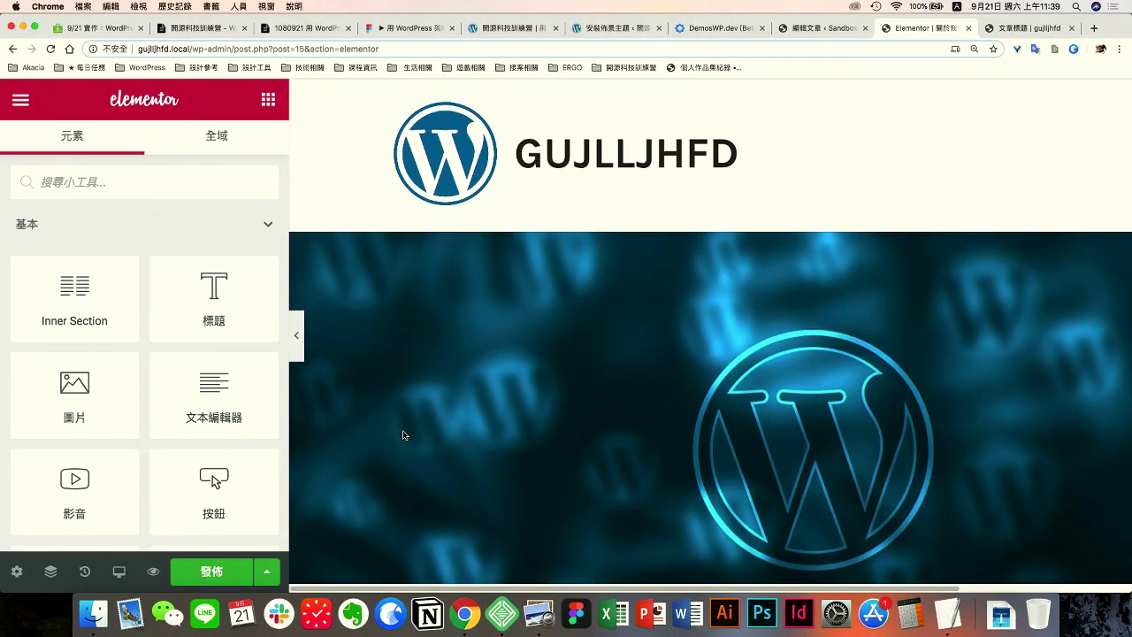
scroll(404, 435, "down", 5)
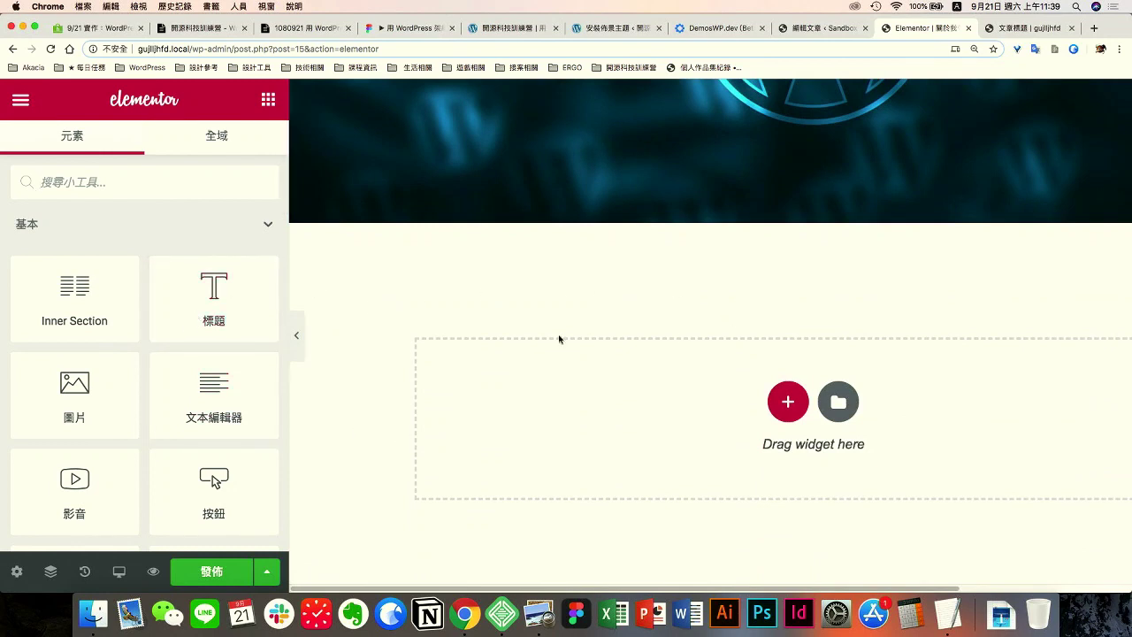
Insert a two-column structure section below the hero image and return to the widget list
left_click(793, 399)
scroll(784, 369, "down", 2)
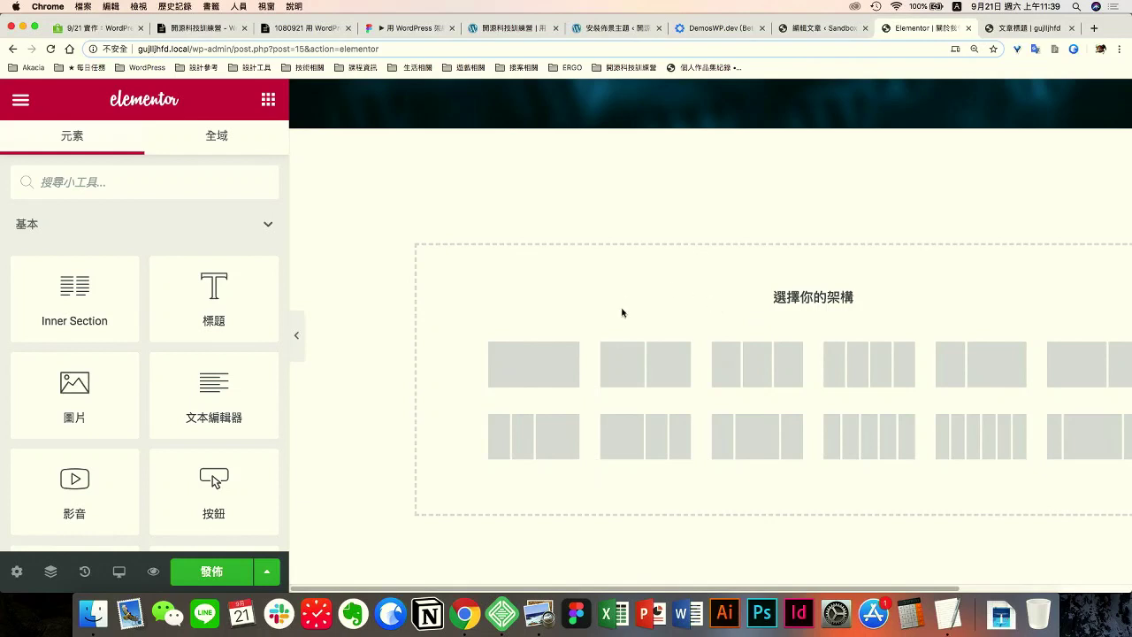
left_click(672, 380)
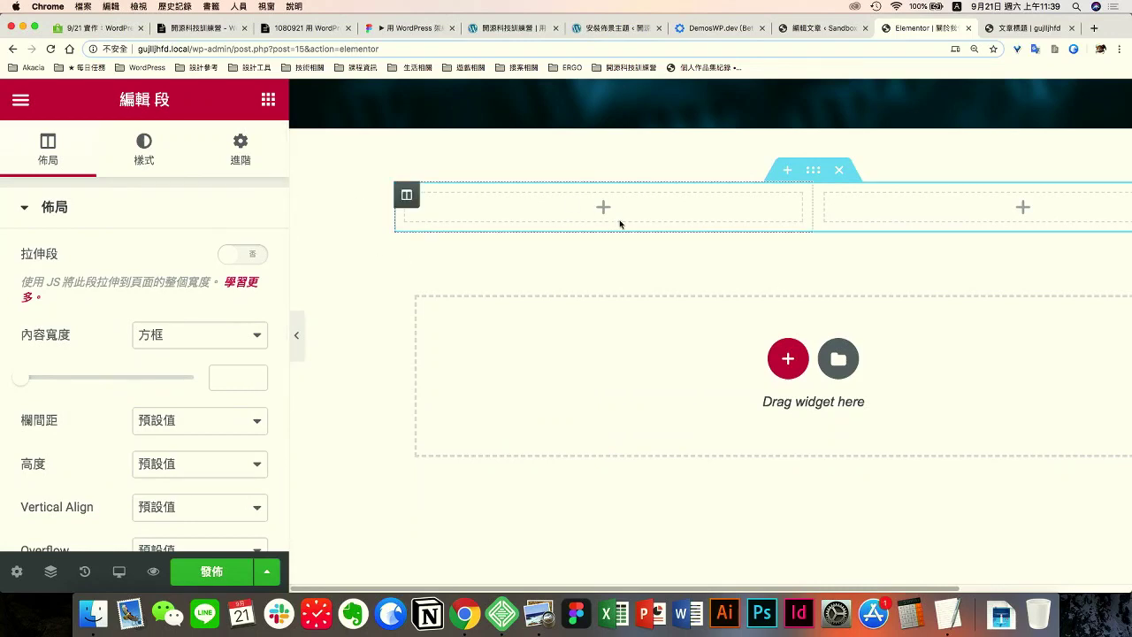
left_click(266, 106)
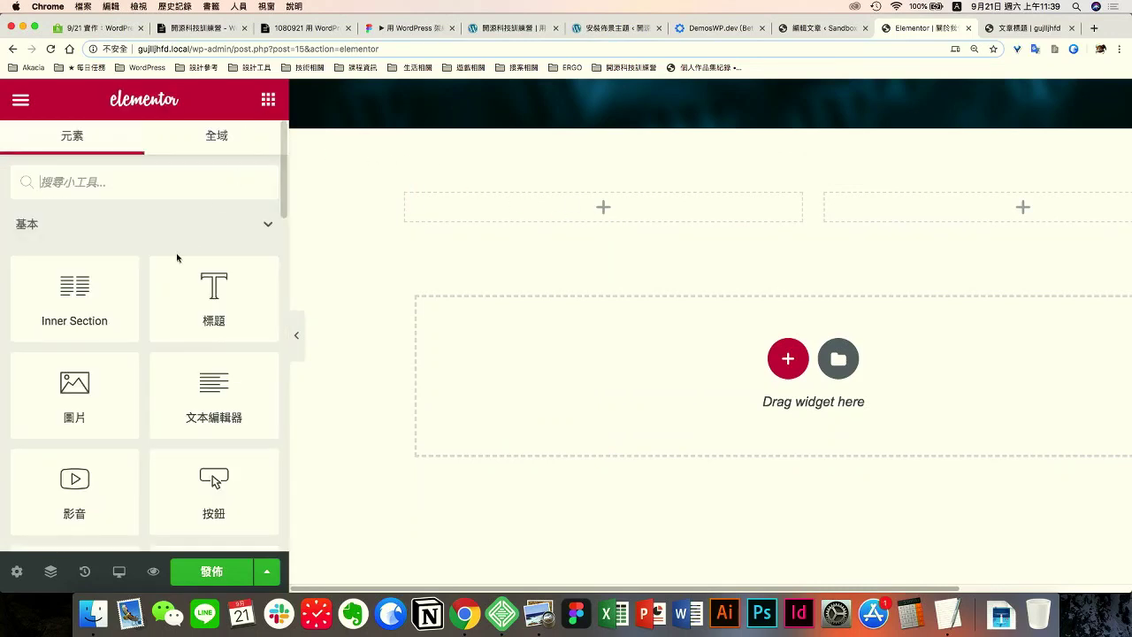
left_click_drag(208, 295, 557, 208)
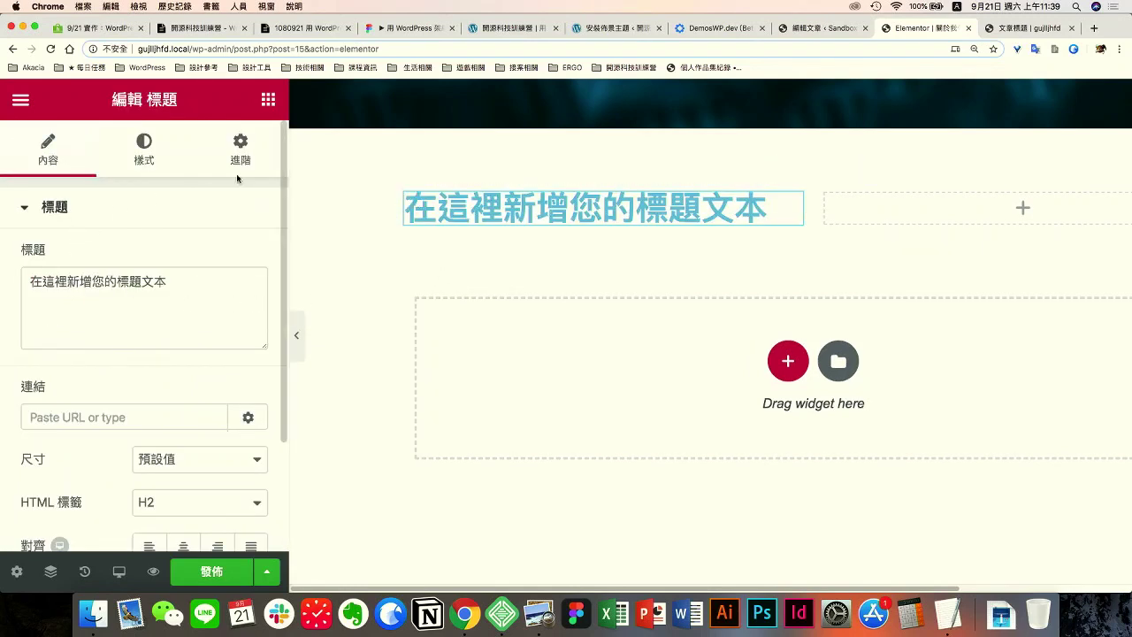
left_click(268, 99)
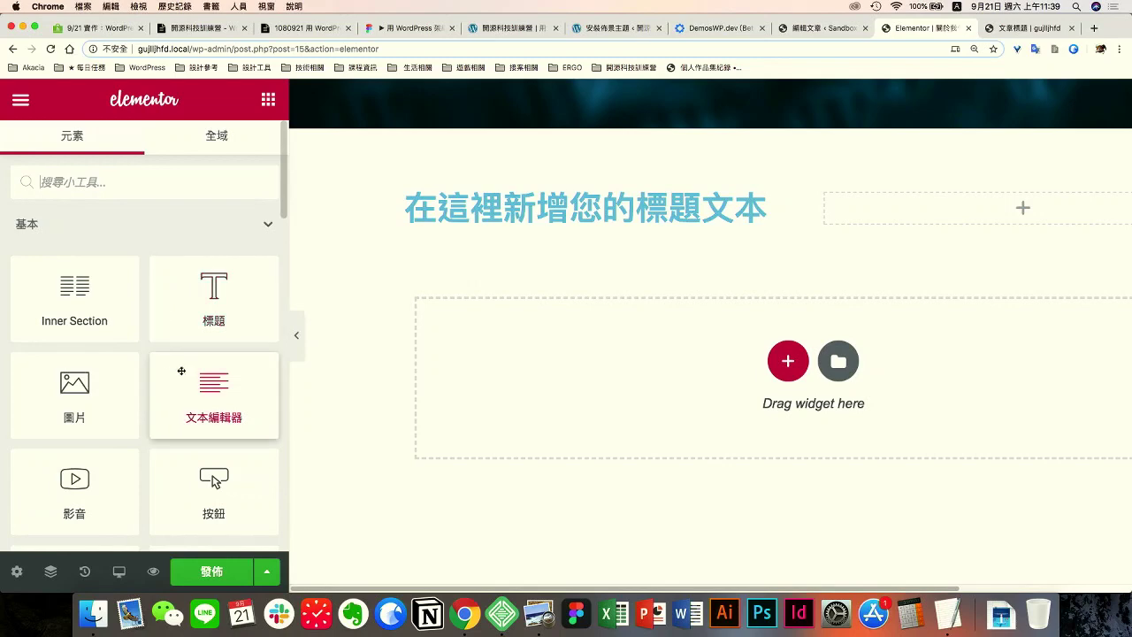
left_click_drag(208, 389, 466, 231)
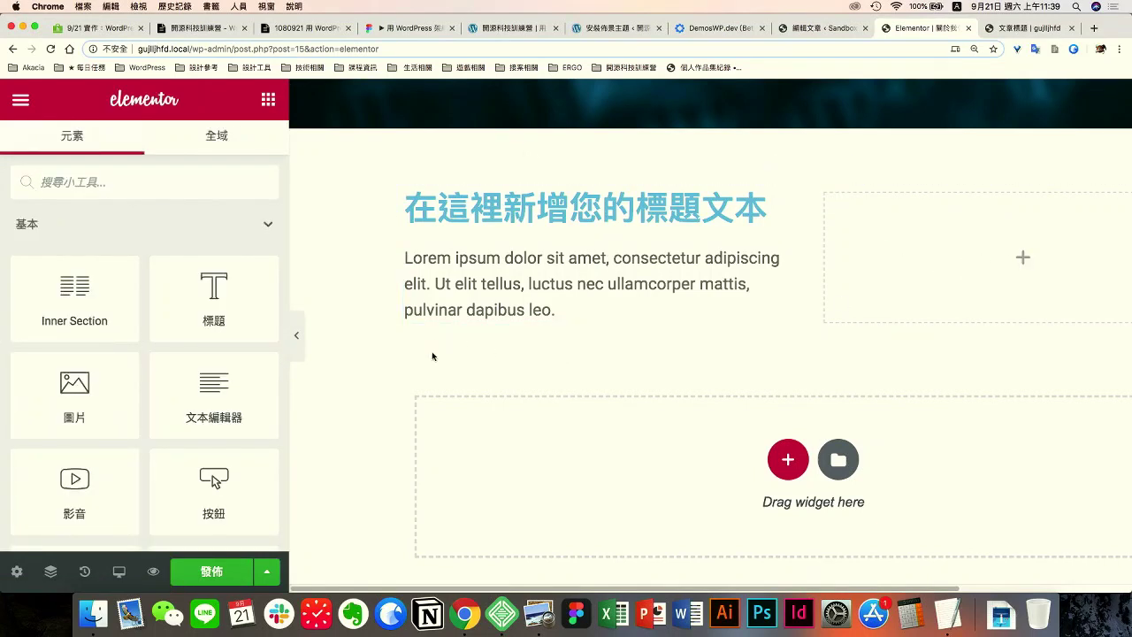
left_click_drag(99, 400, 910, 268)
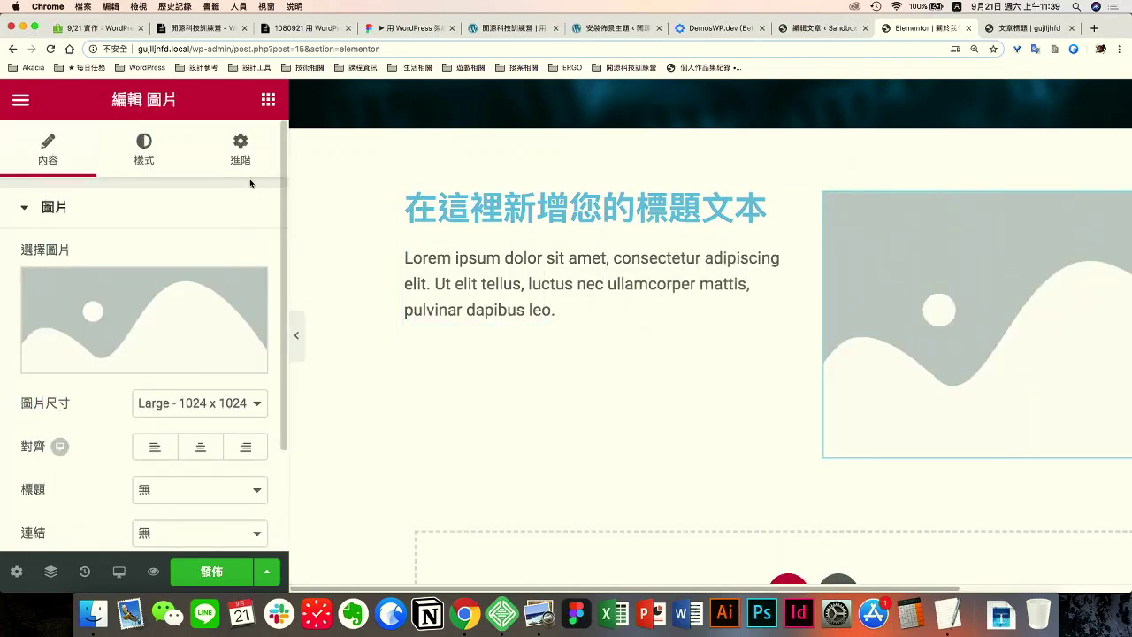
left_click(268, 100)
scroll(219, 270, "down", 1)
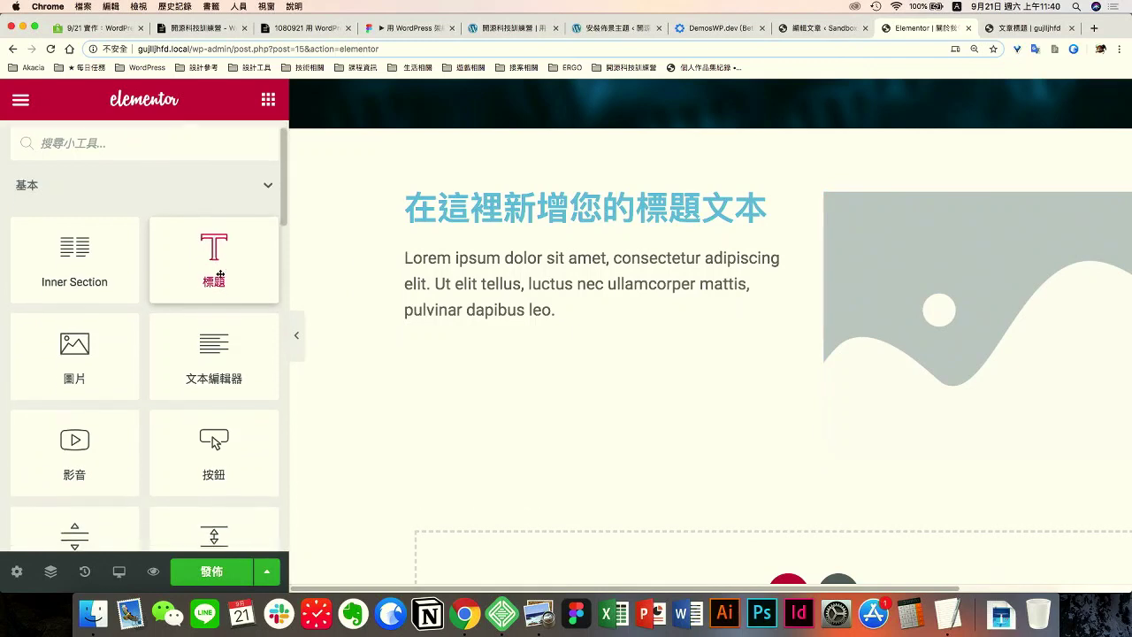
left_click_drag(214, 443, 463, 336)
left_click_drag(194, 458, 604, 247)
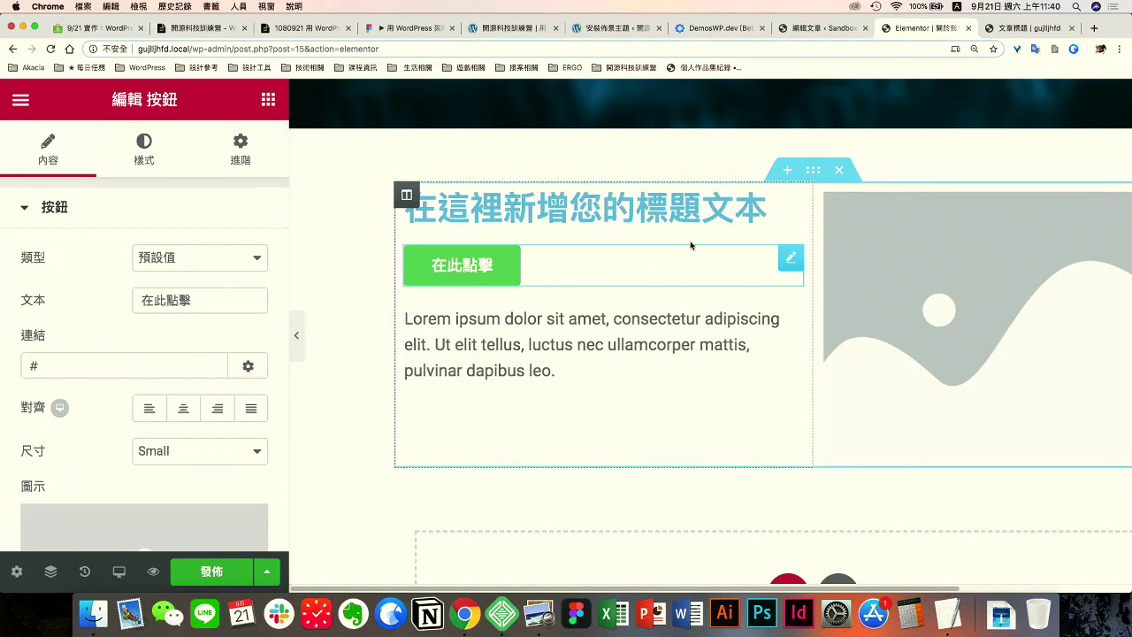
left_click_drag(792, 259, 638, 356)
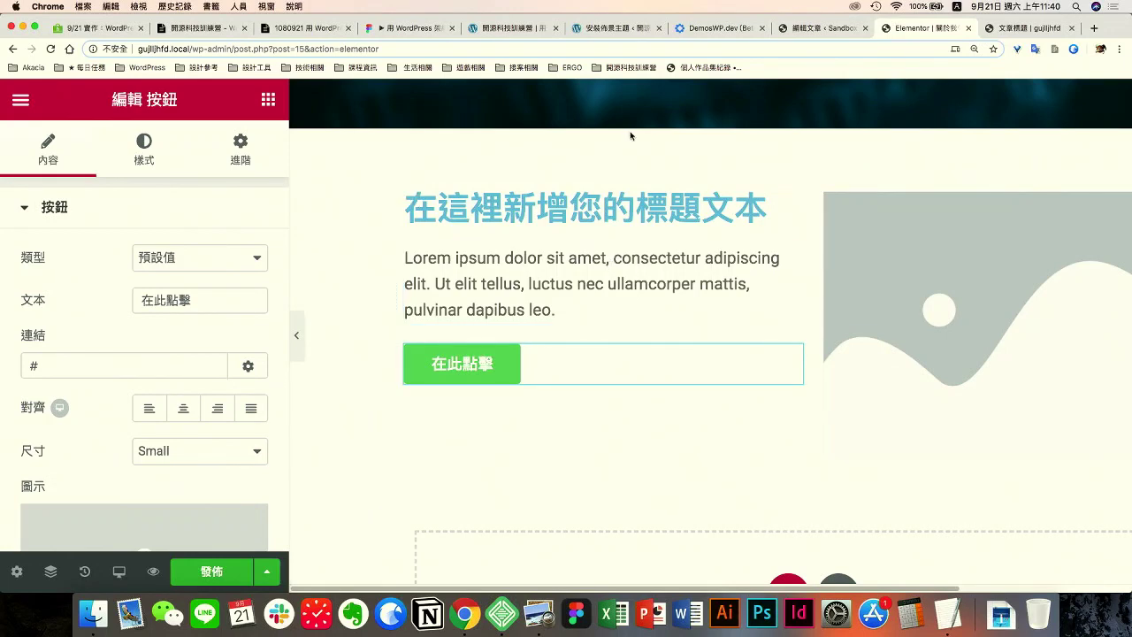
left_click(269, 101)
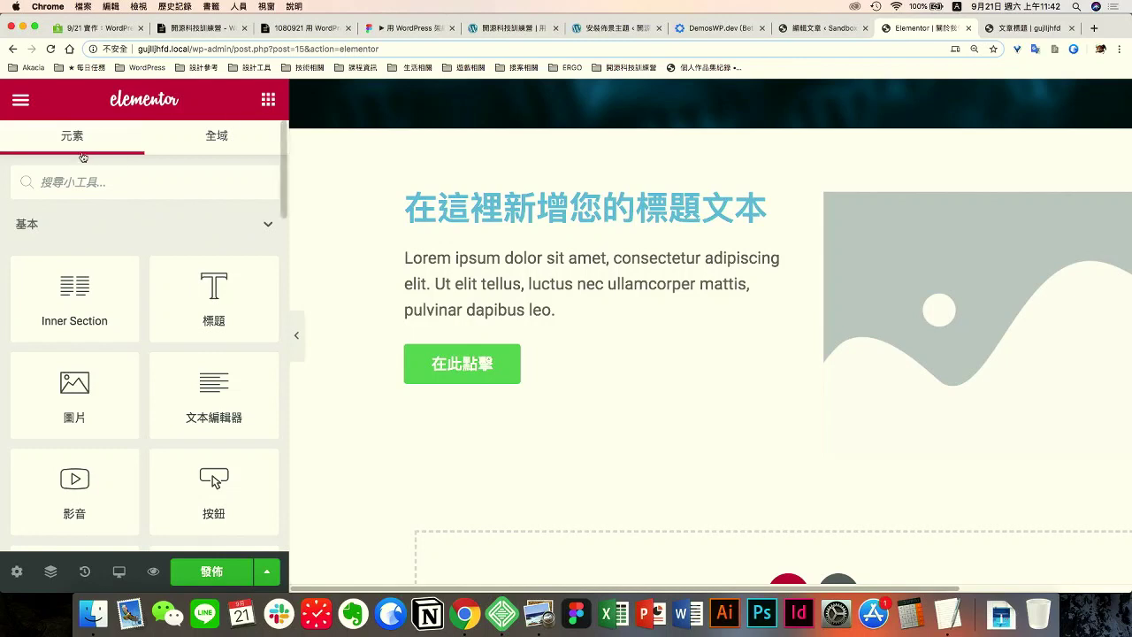
scroll(146, 306, "down", 5)
scroll(146, 306, "down", 2)
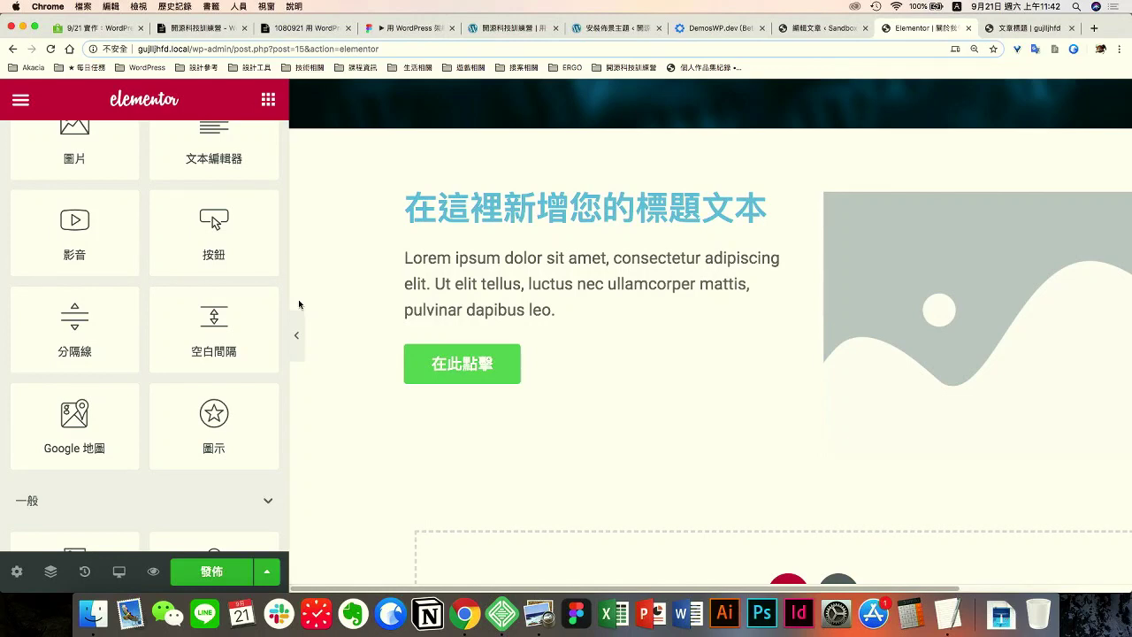
scroll(436, 289, "up", 2)
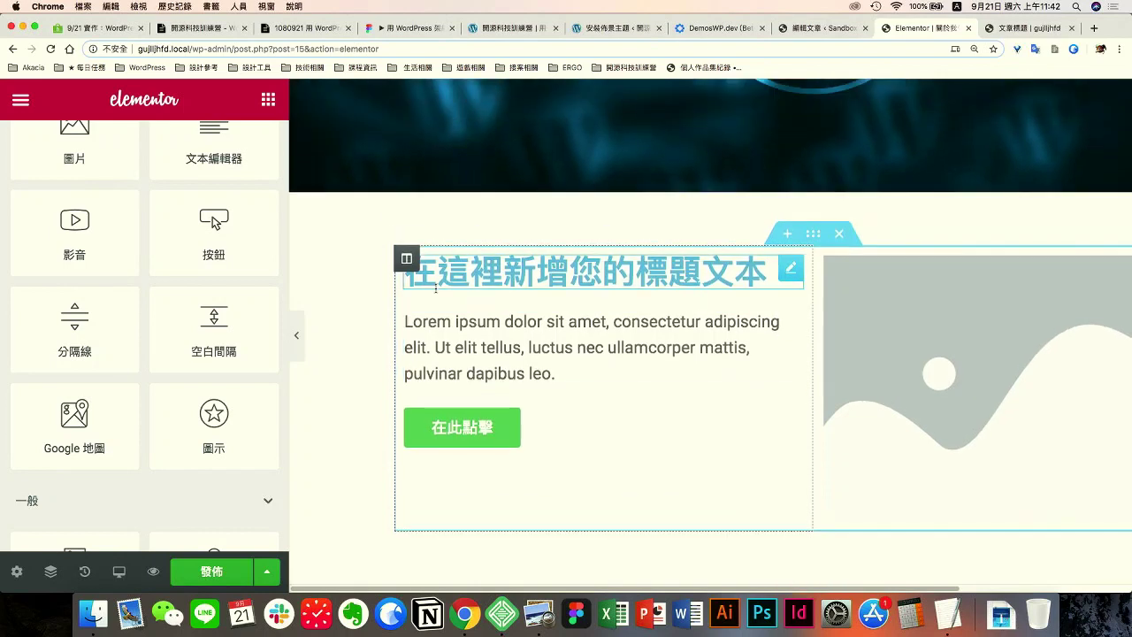
Replace the heading widget's placeholder title text with 標題
left_click(435, 289)
left_click(229, 318)
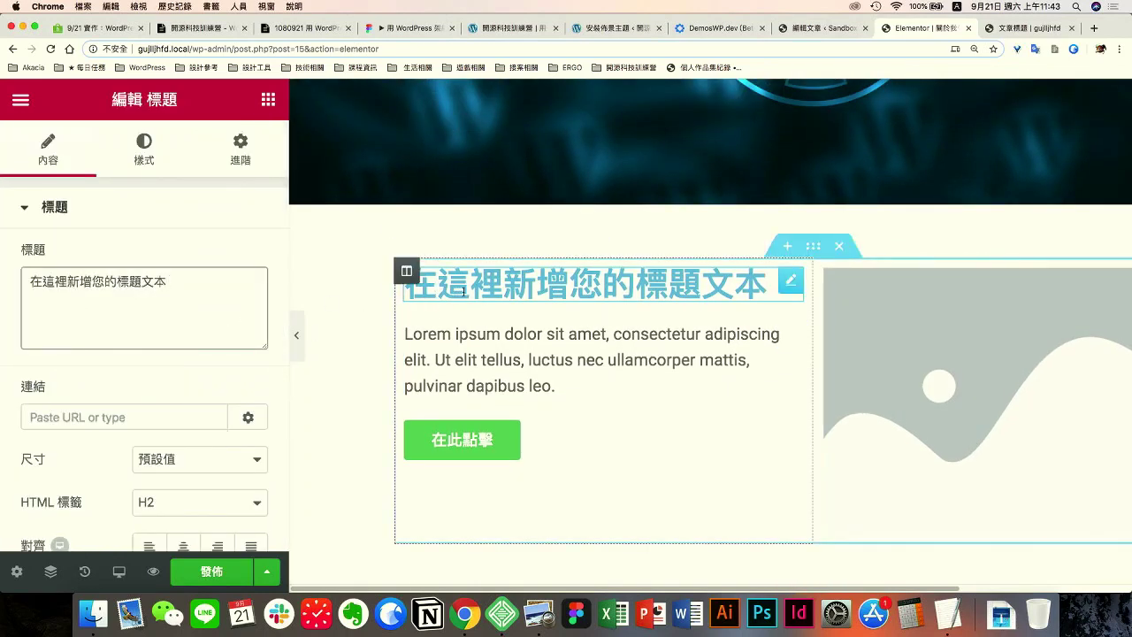
left_click_drag(174, 284, 24, 276)
left_click(25, 276)
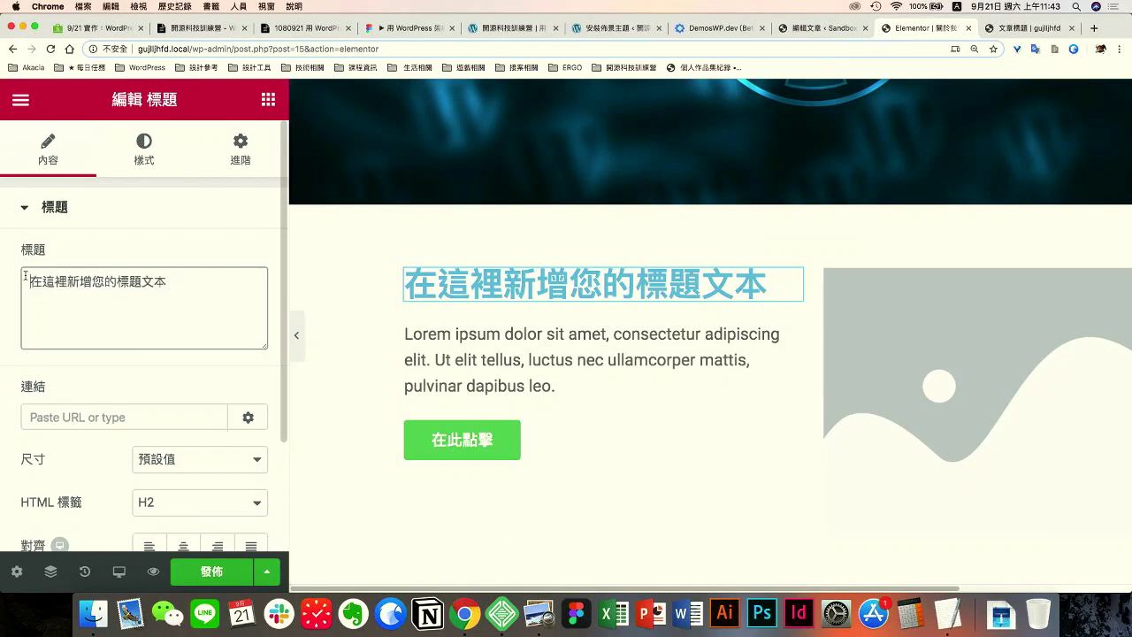
type("W")
key("BackSpace")
left_click_drag(175, 285, 4, 285)
type("1ul")
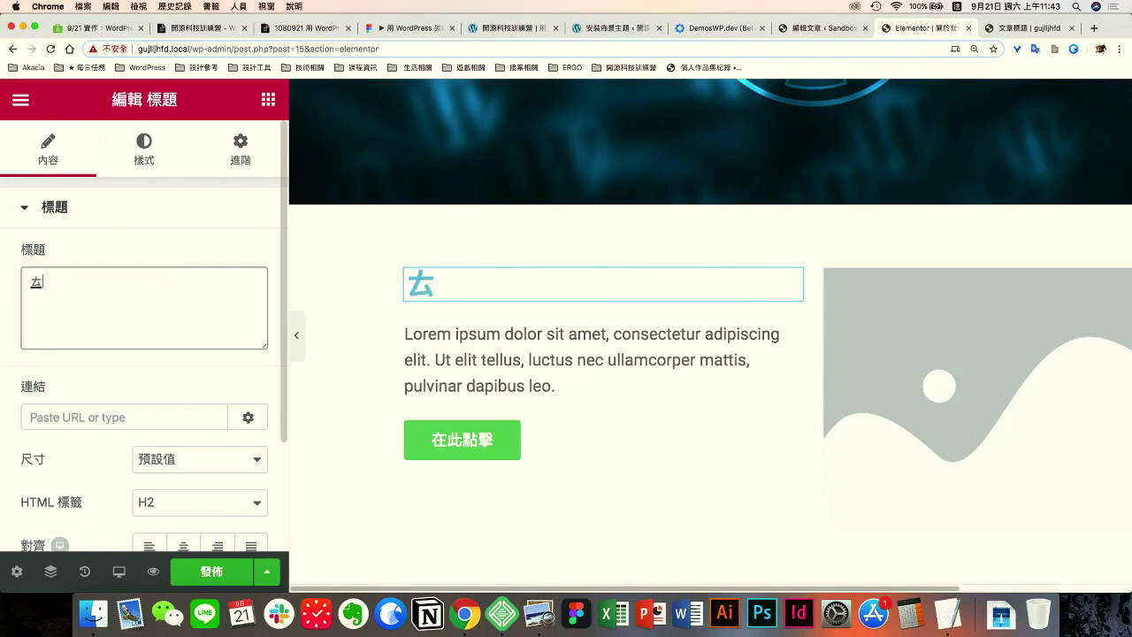
type("題")
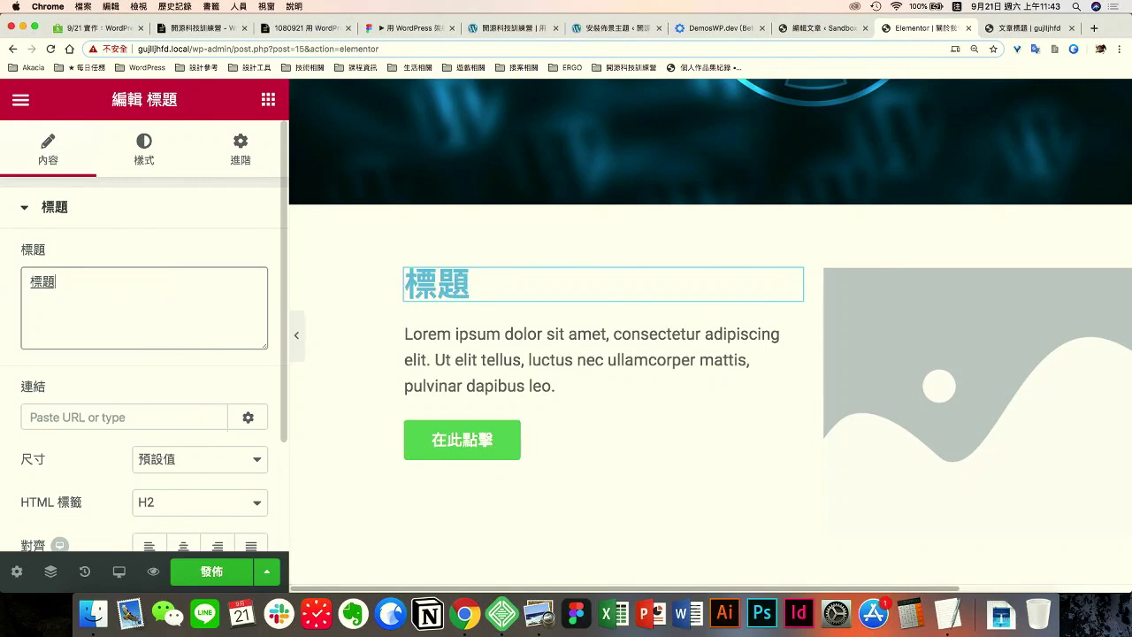
key("Return")
left_click(477, 339)
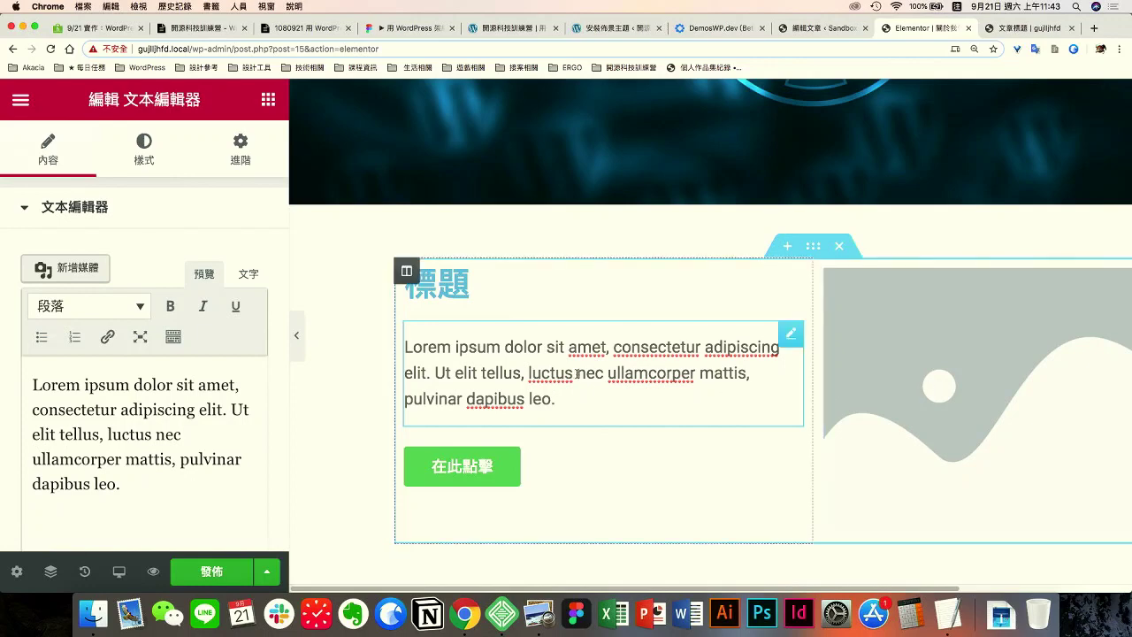
Open the Edit Image settings for the right-column placeholder image
left_click(1004, 368)
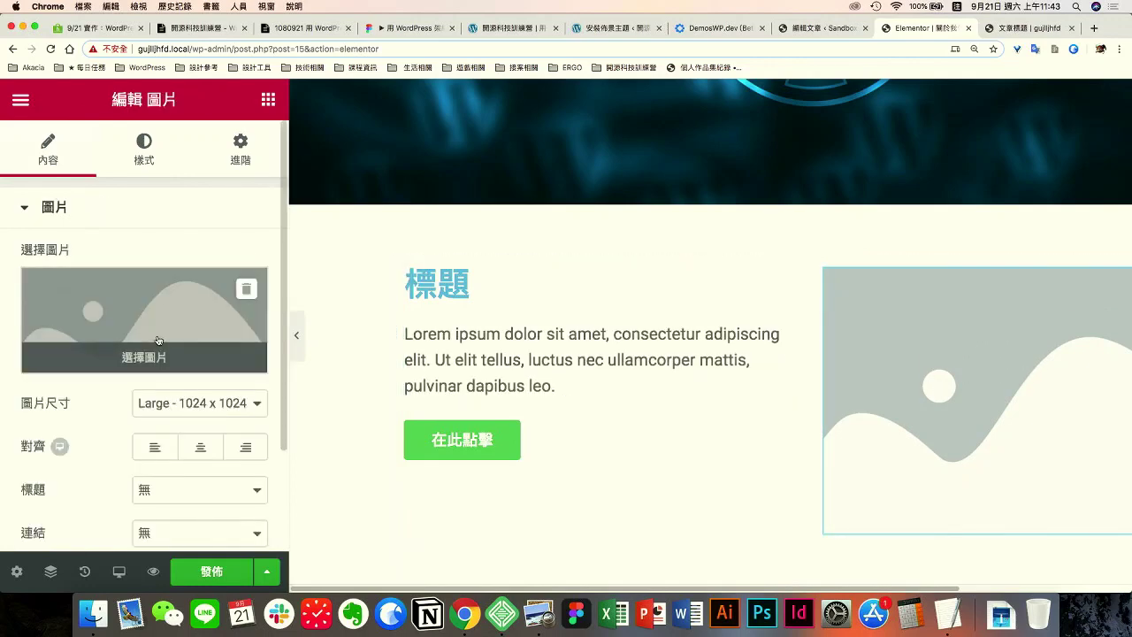
Insert Banner.jpg into the image widget, then replace it with logo-2.png from the media library
left_click(159, 340)
left_click(121, 342)
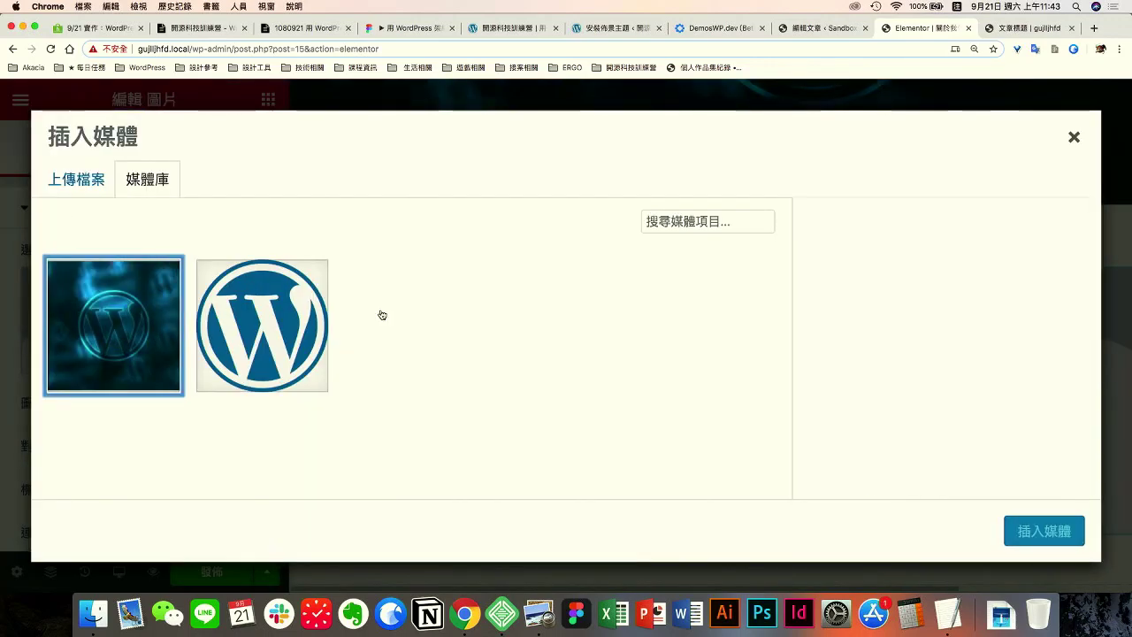
left_click(92, 302)
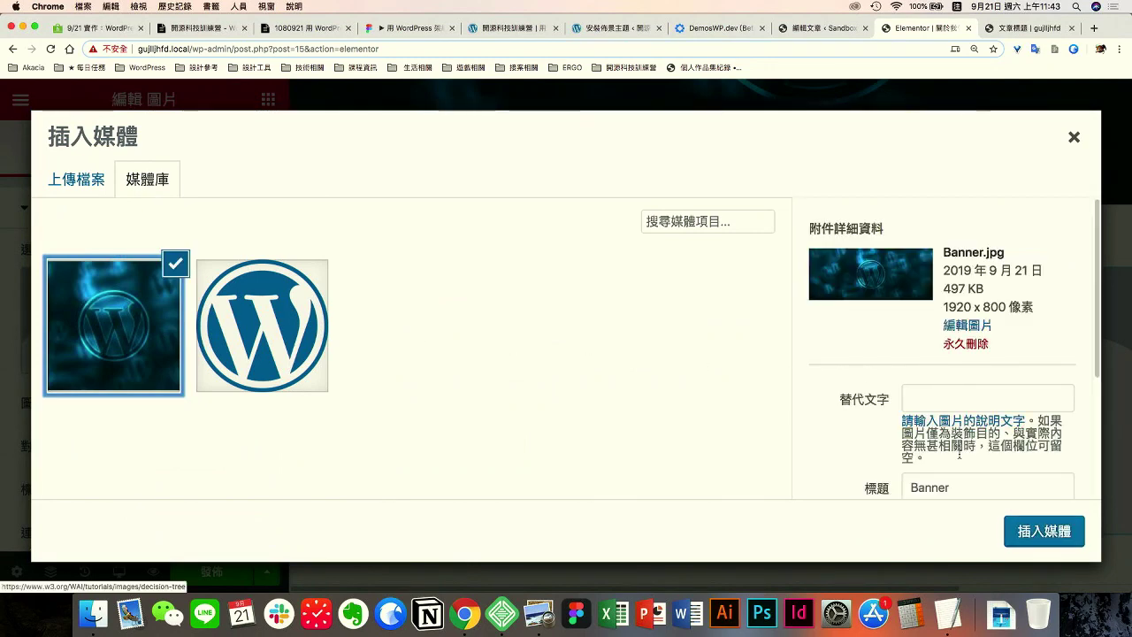
left_click(1044, 532)
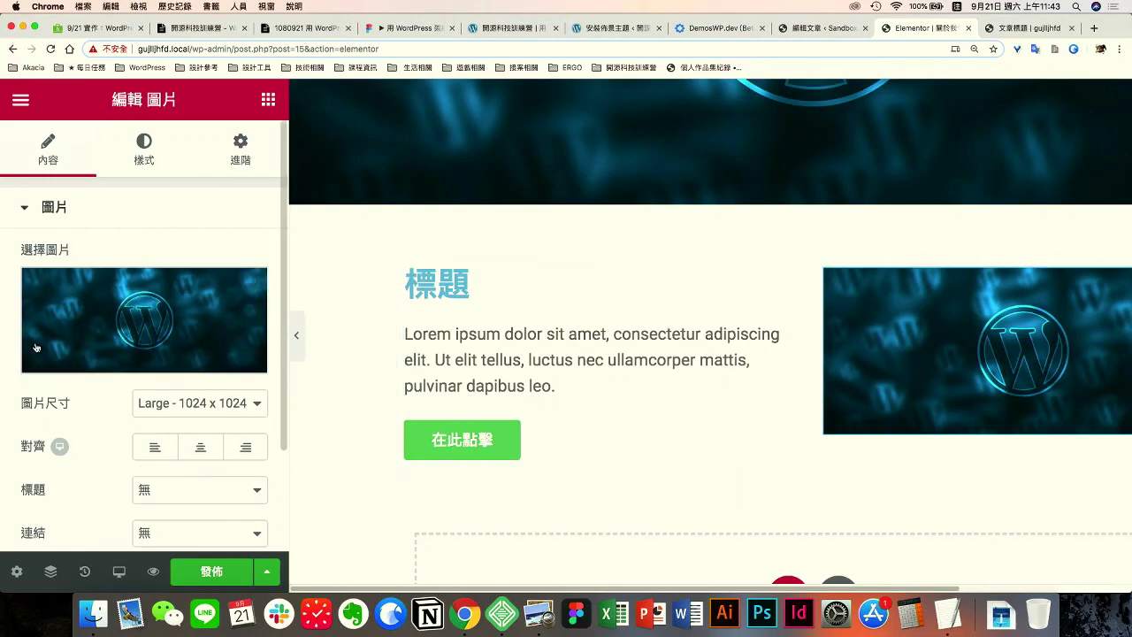
left_click(116, 320)
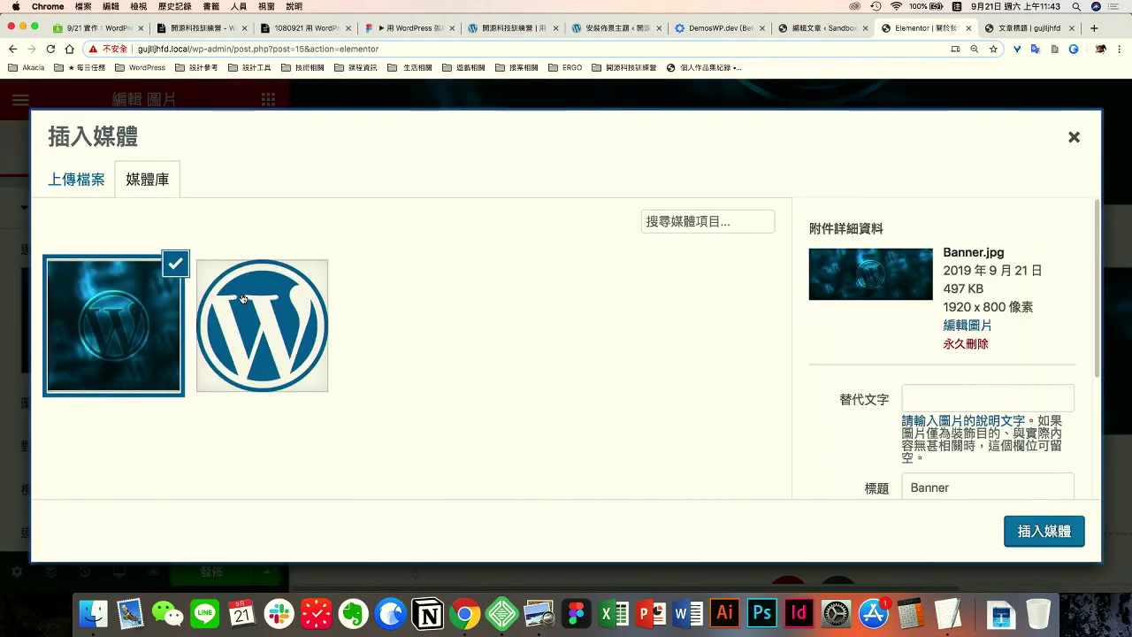
left_click(265, 336)
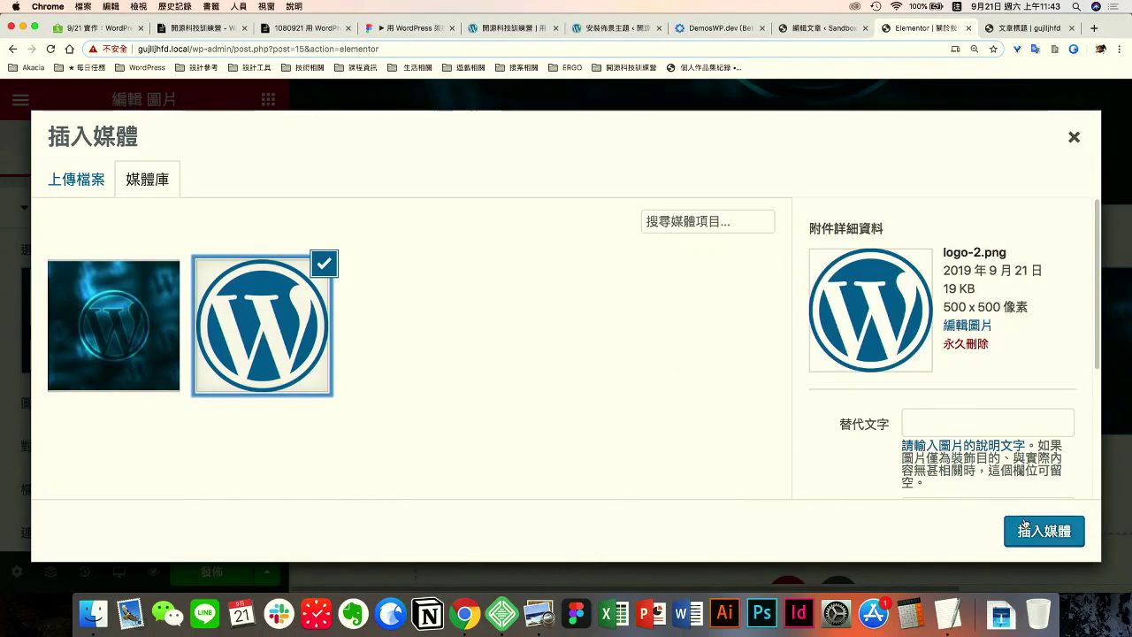
left_click(1024, 524)
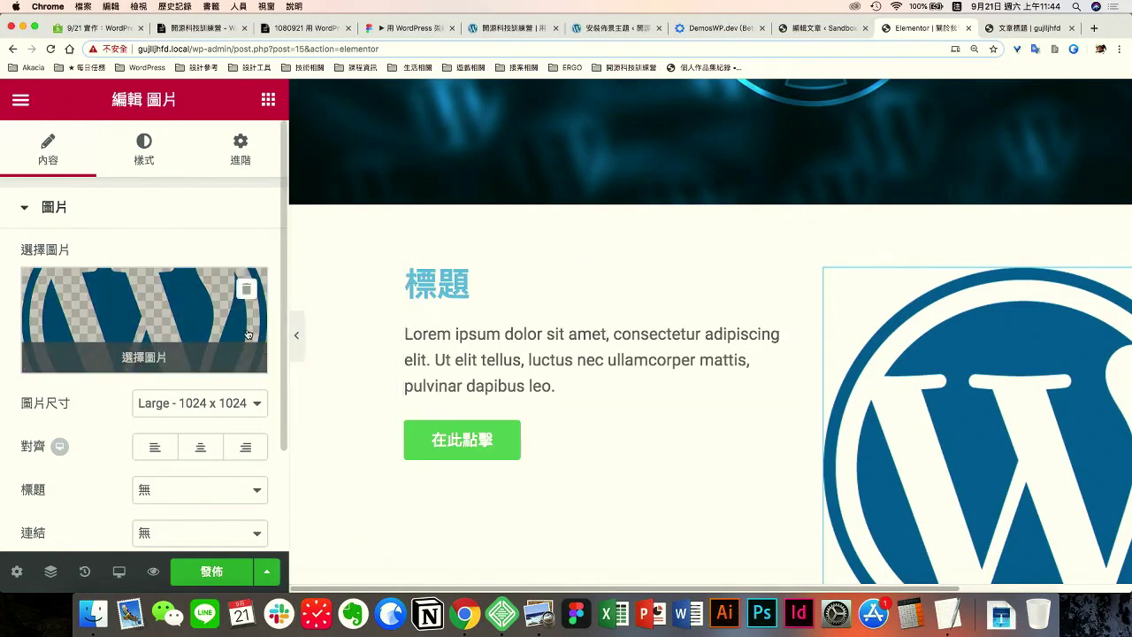
In the image's Style tab, set Max Width to 59% and Opacity to 0.48
scroll(614, 283, "down", 1)
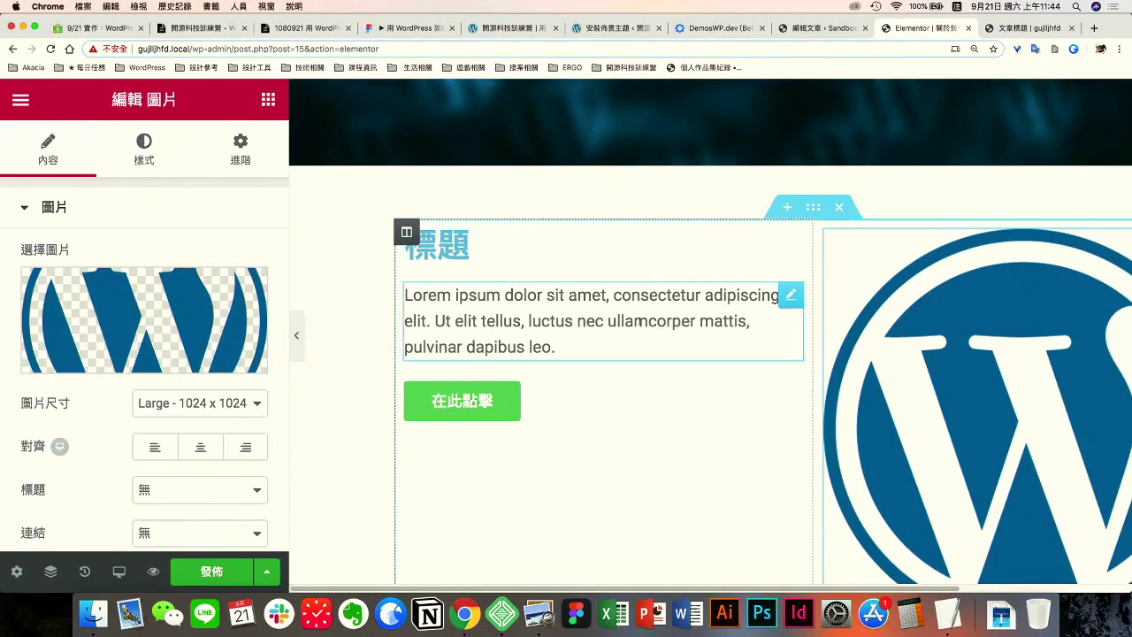
scroll(595, 379, "down", 1)
scroll(596, 378, "down", 1)
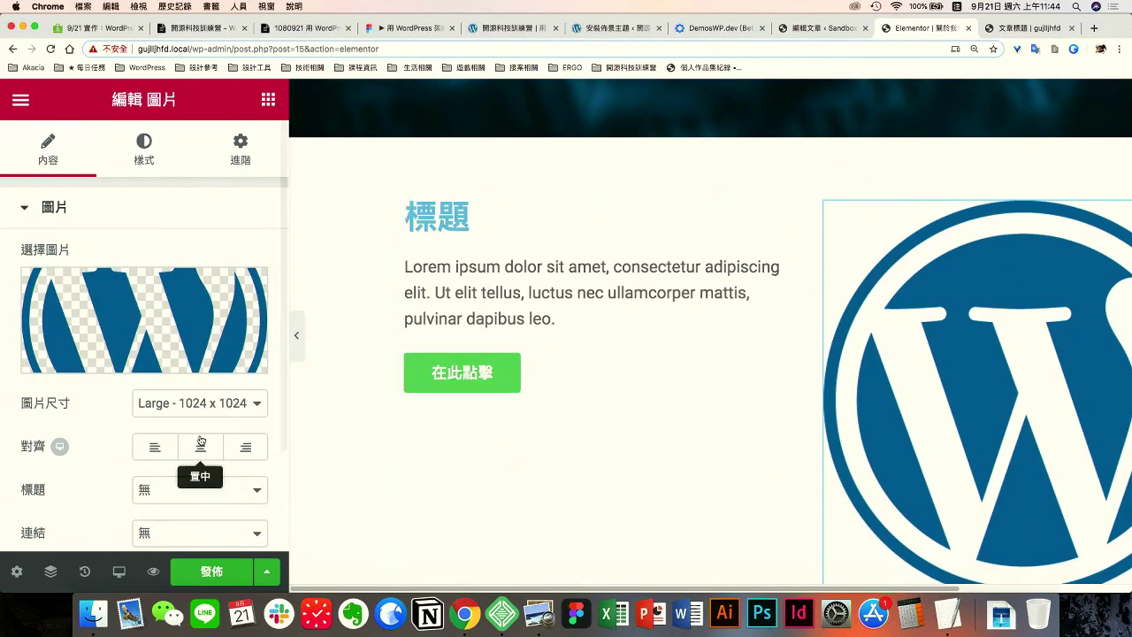
left_click(139, 145)
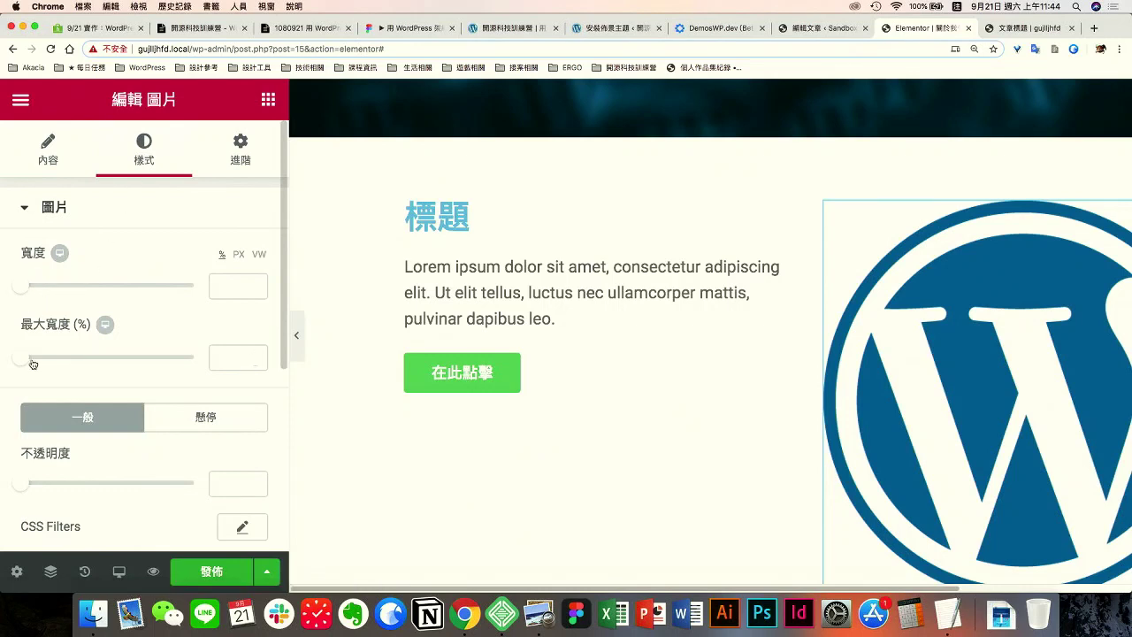
left_click_drag(26, 362, 126, 356)
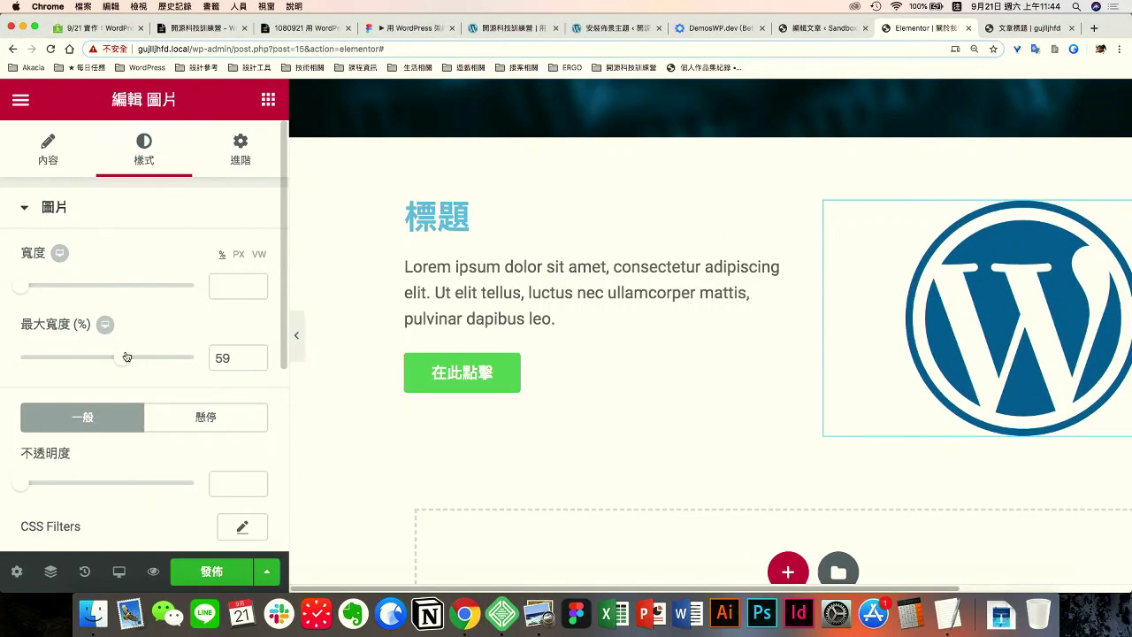
left_click(579, 161)
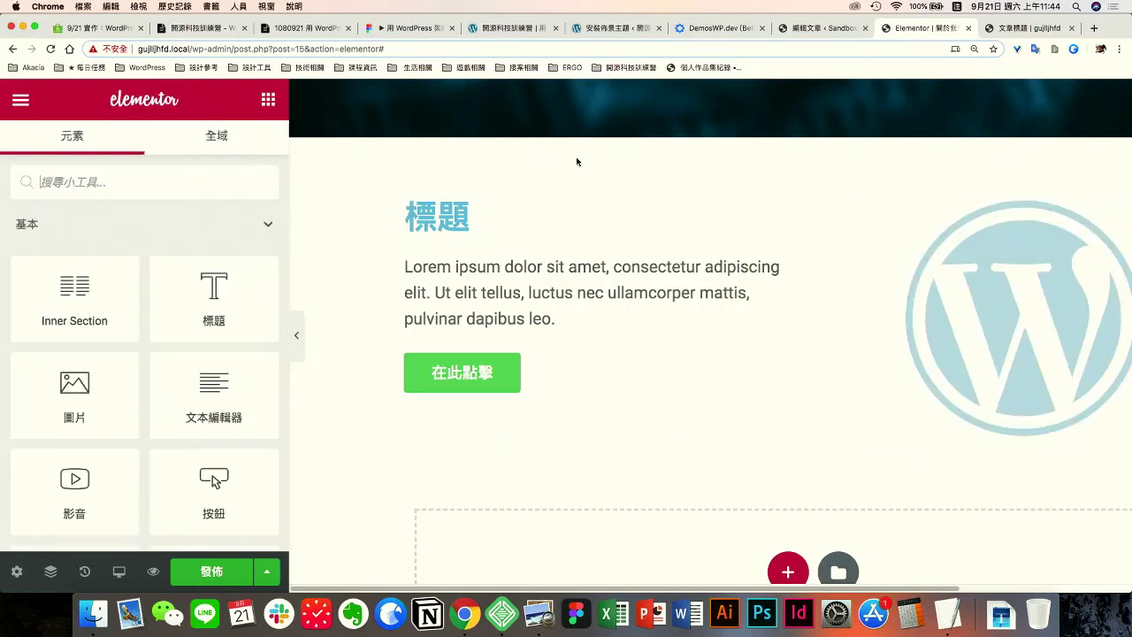
left_click(973, 292)
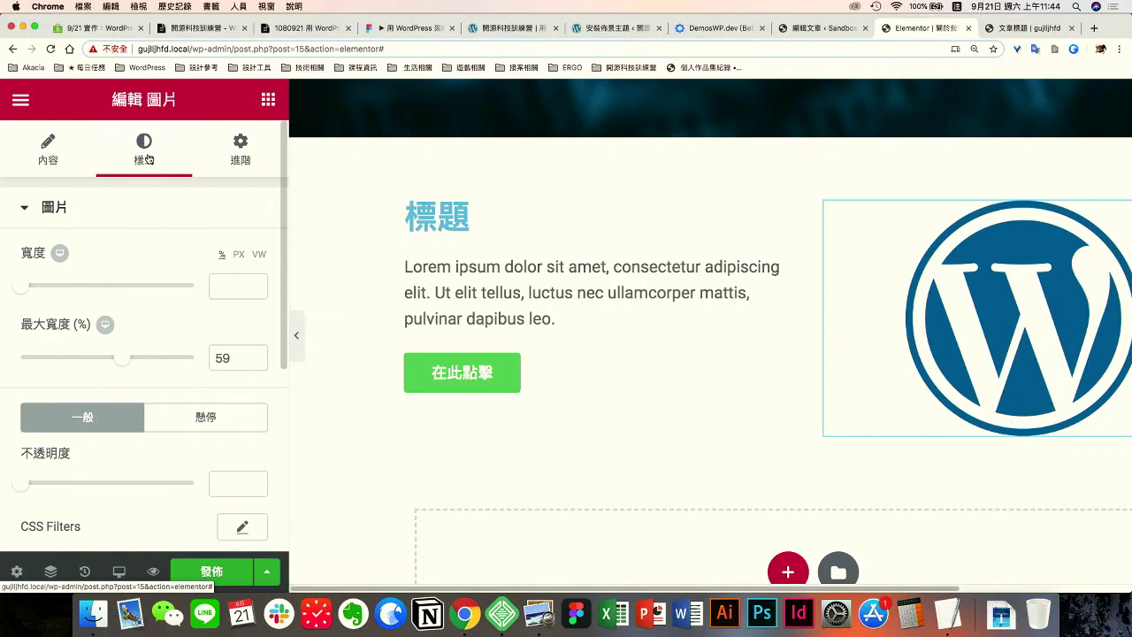
left_click_drag(22, 492, 96, 486)
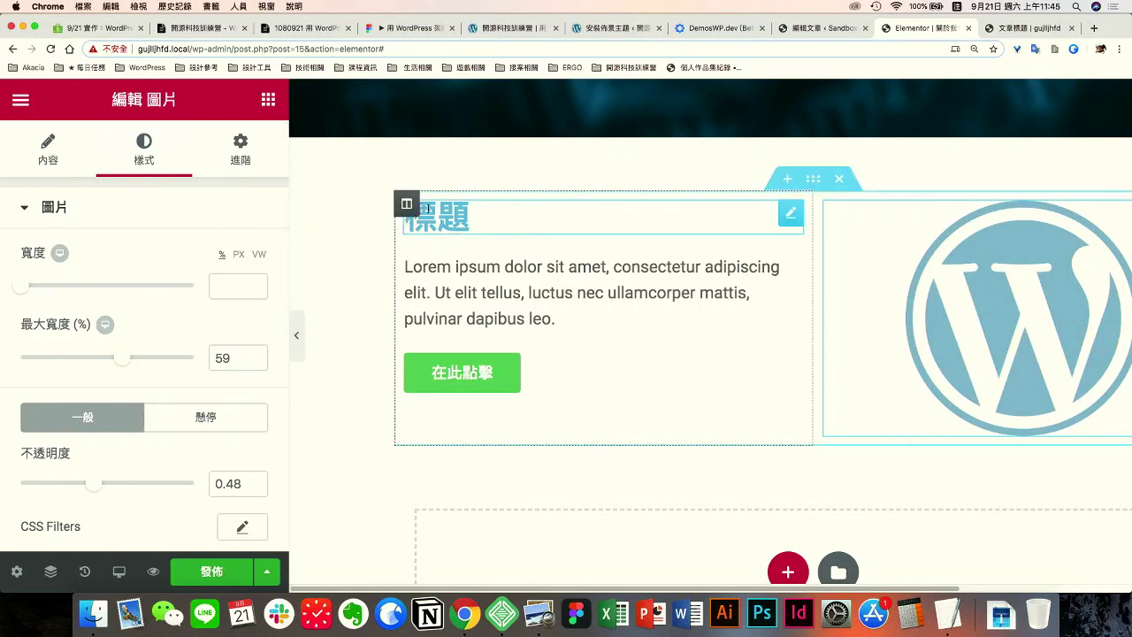
left_click(442, 216)
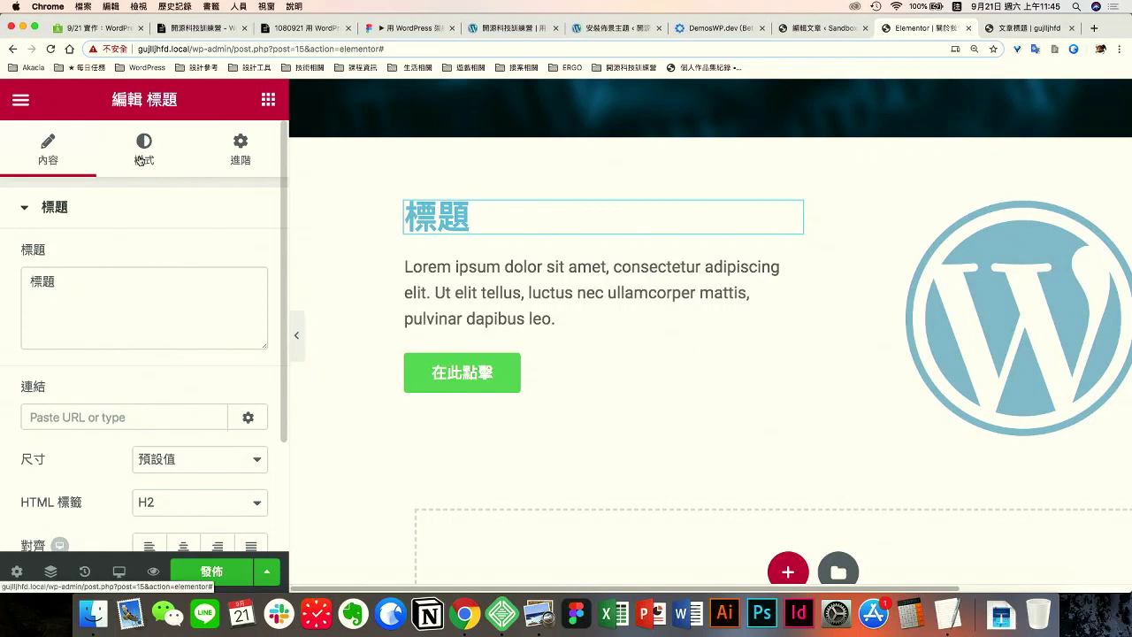
Make the 標題 heading's text colour dark grey #54595f
left_click(139, 160)
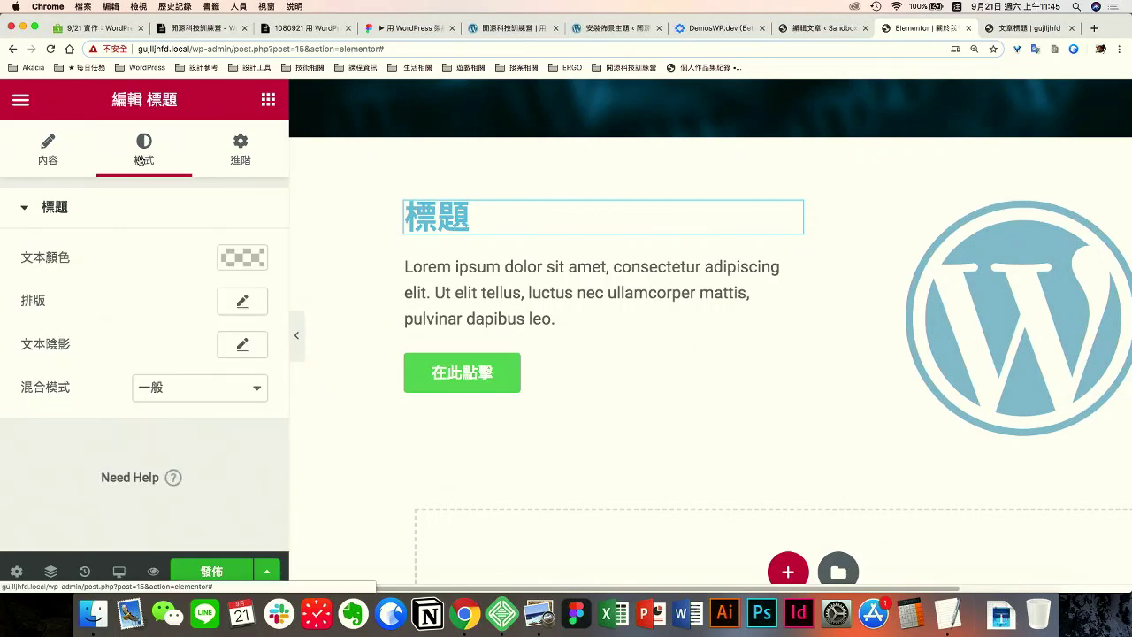
left_click(227, 264)
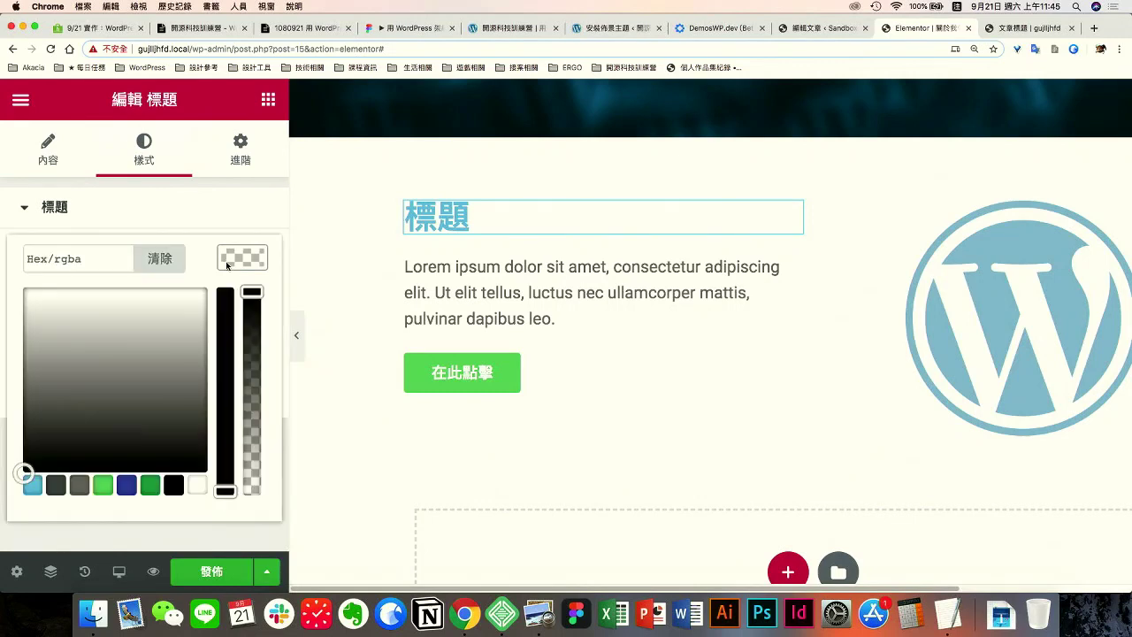
left_click(59, 485)
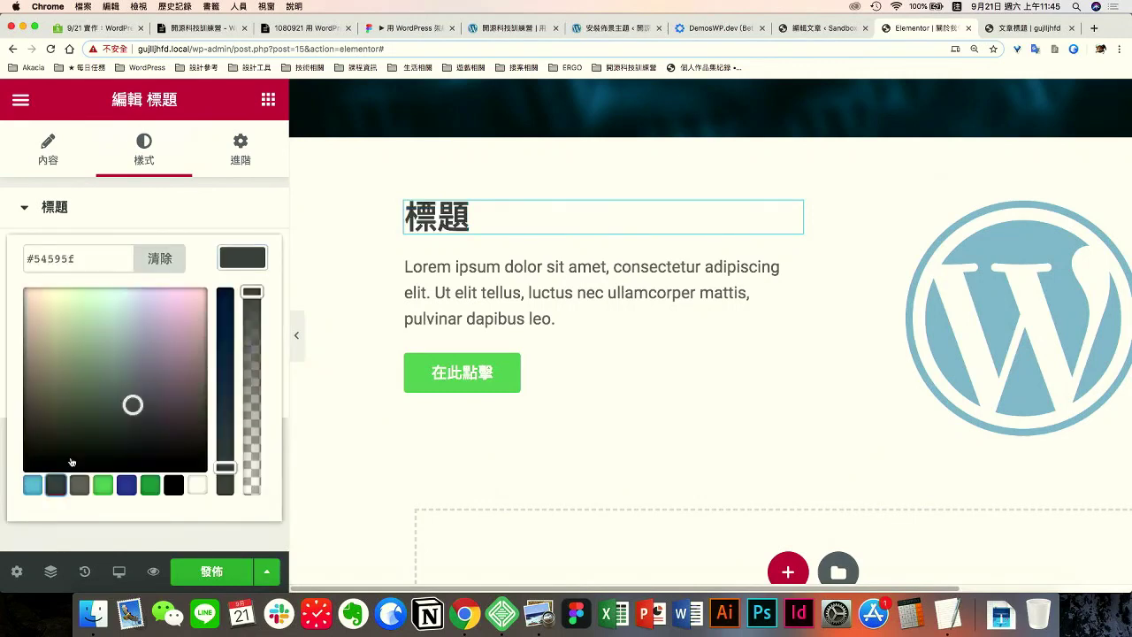
left_click(253, 222)
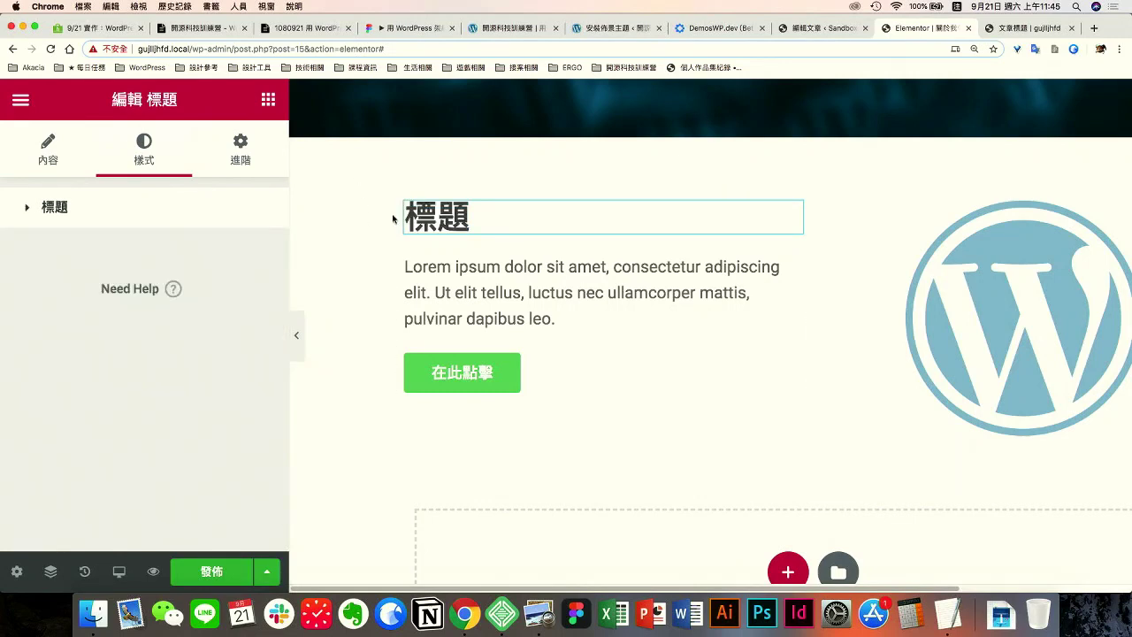
Set the heading's typography font size to 43 px
left_click(154, 212)
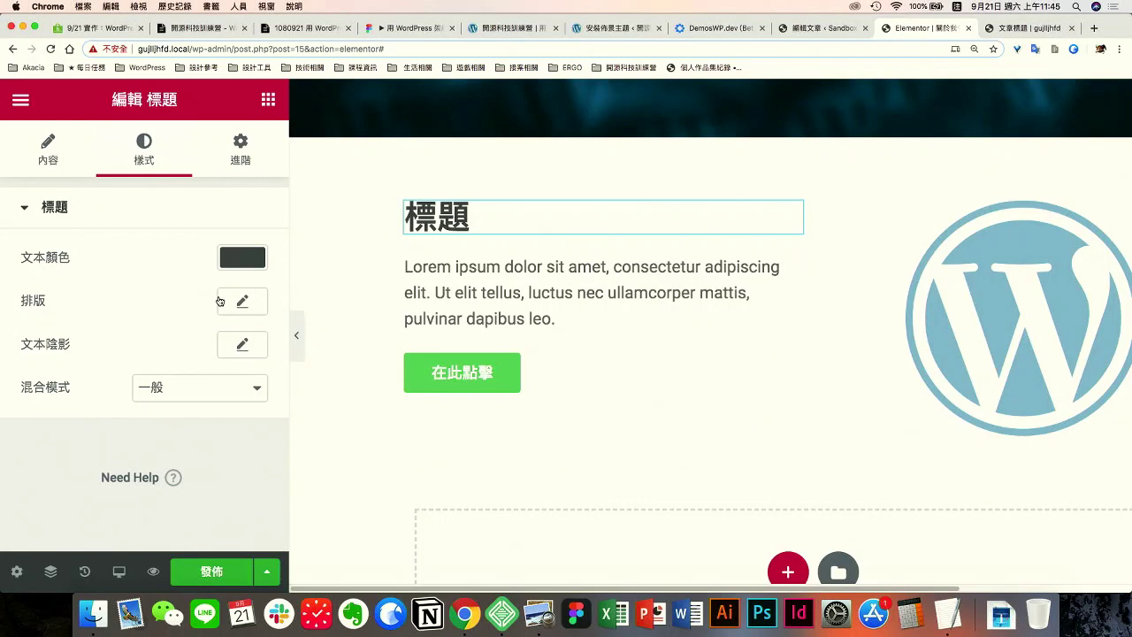
left_click(260, 311)
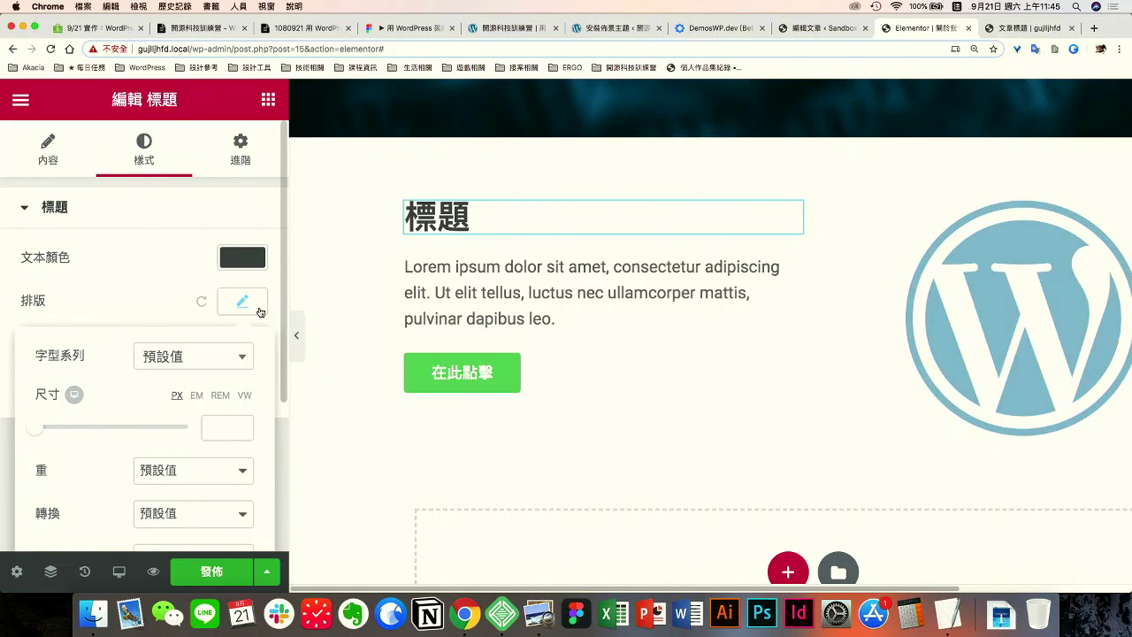
left_click_drag(37, 429, 68, 436)
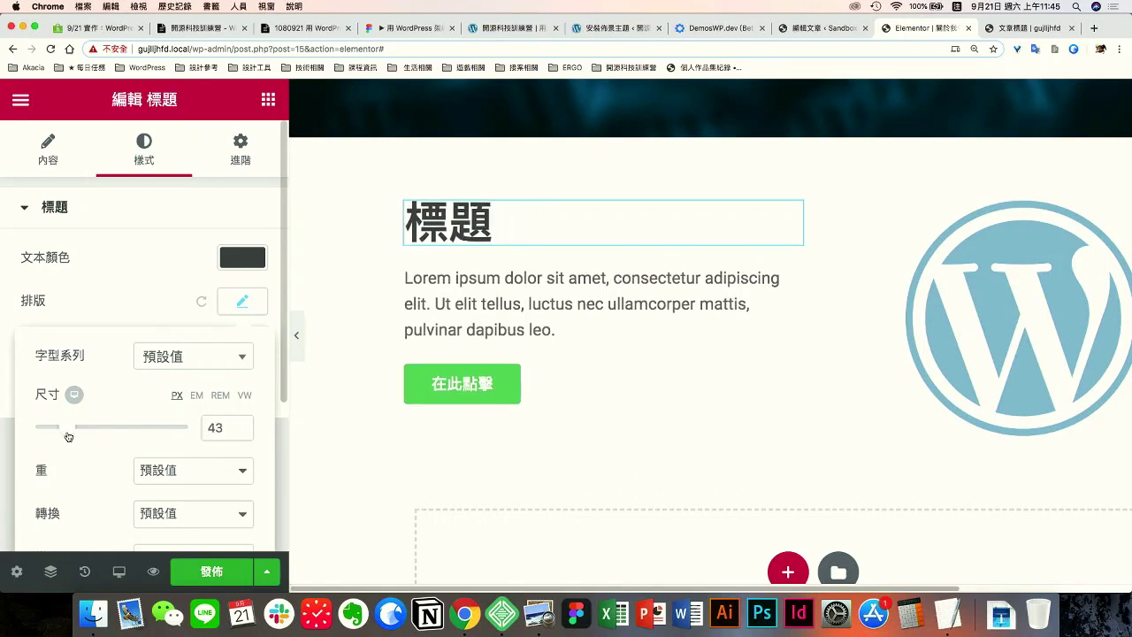
scroll(69, 436, "down", 5)
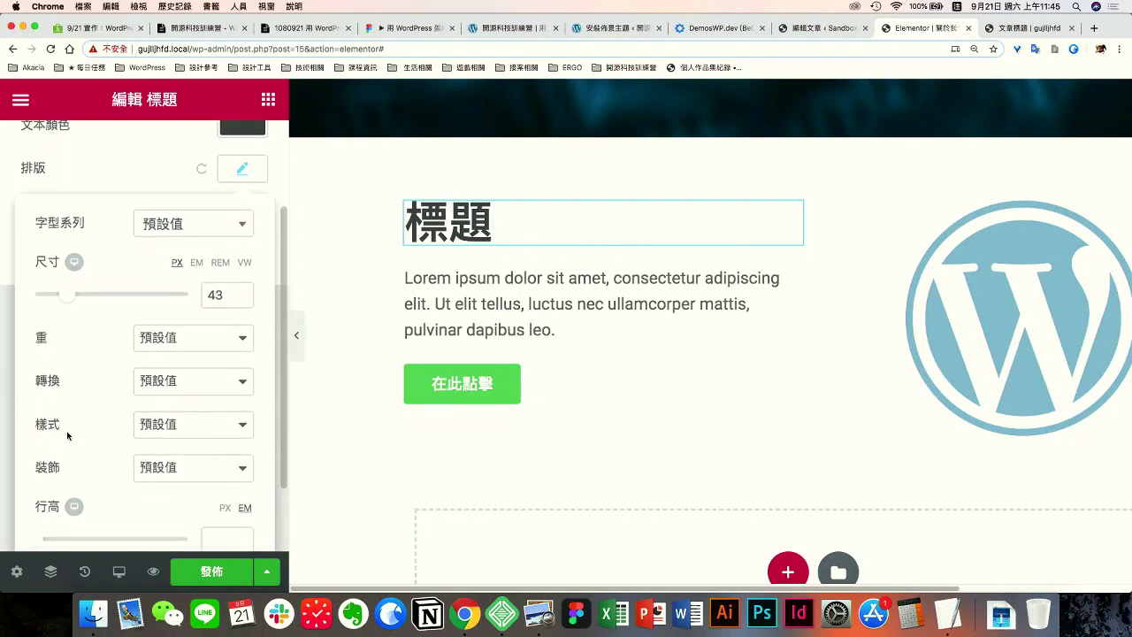
scroll(67, 435, "down", 2)
scroll(67, 436, "up", 3)
scroll(69, 416, "up", 2)
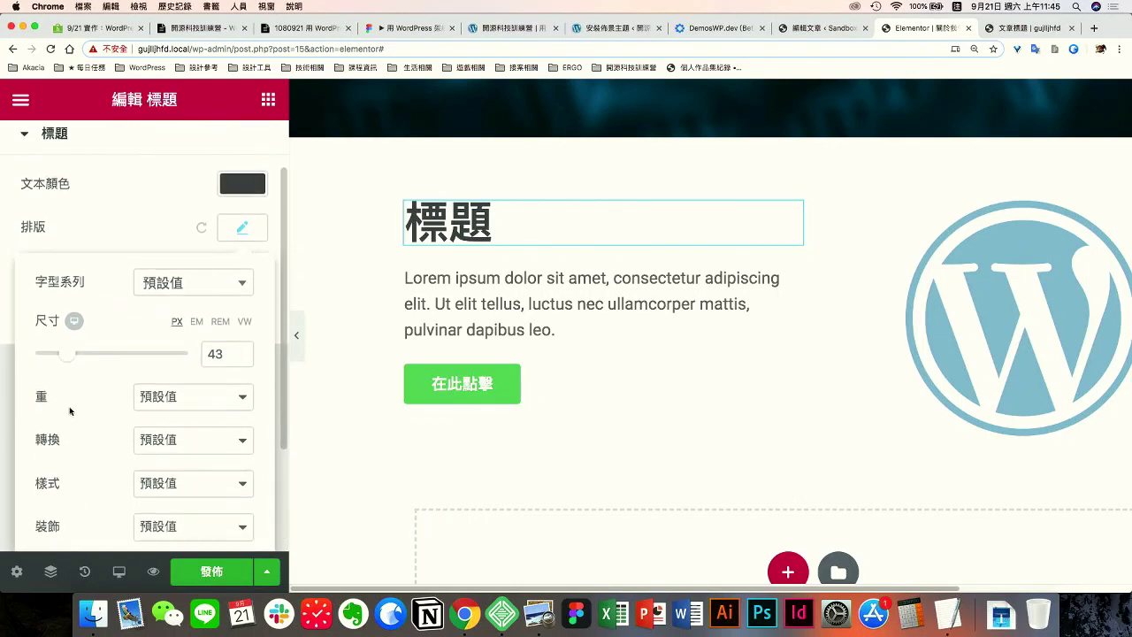
left_click(146, 250)
Set the text editor widget's Text Color to the #6ec1e4 light-blue preset
left_click(496, 277)
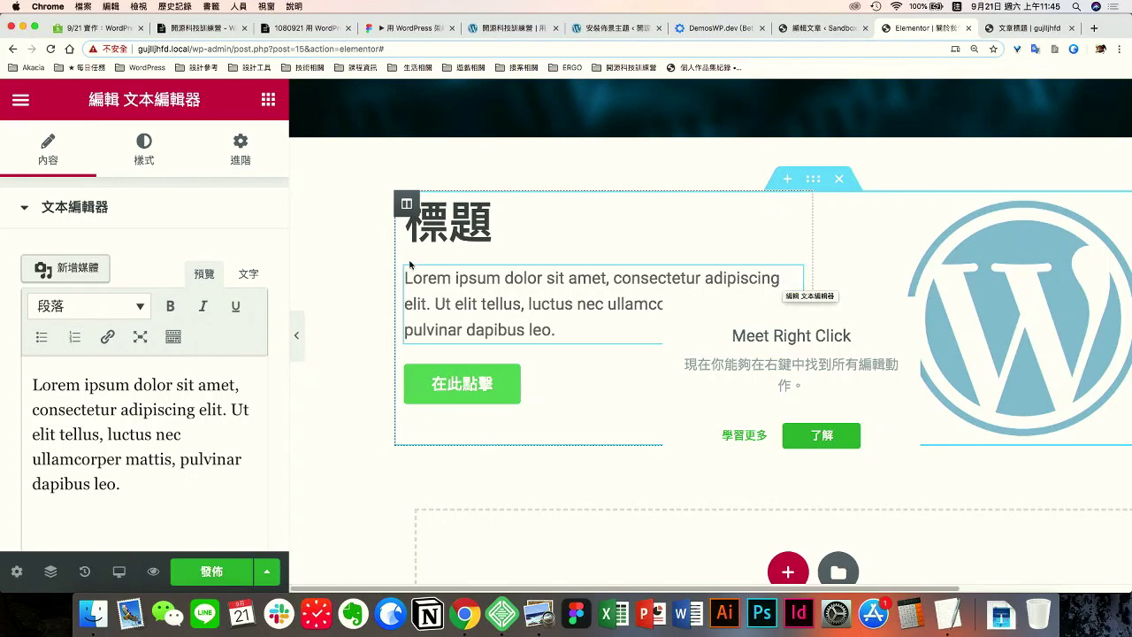
left_click(136, 159)
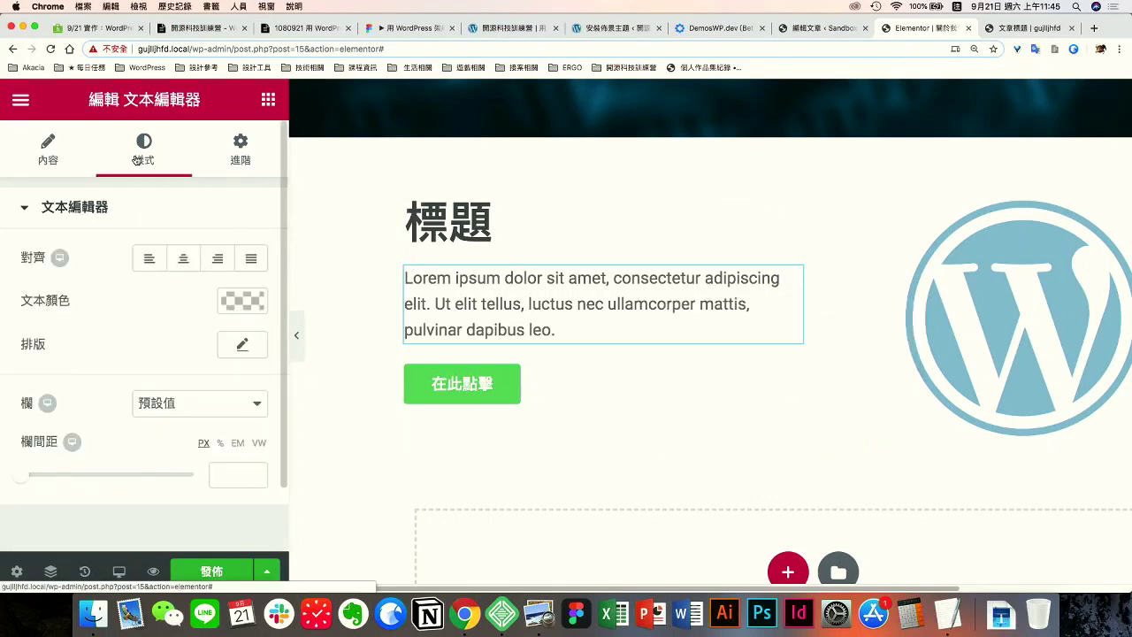
left_click(247, 305)
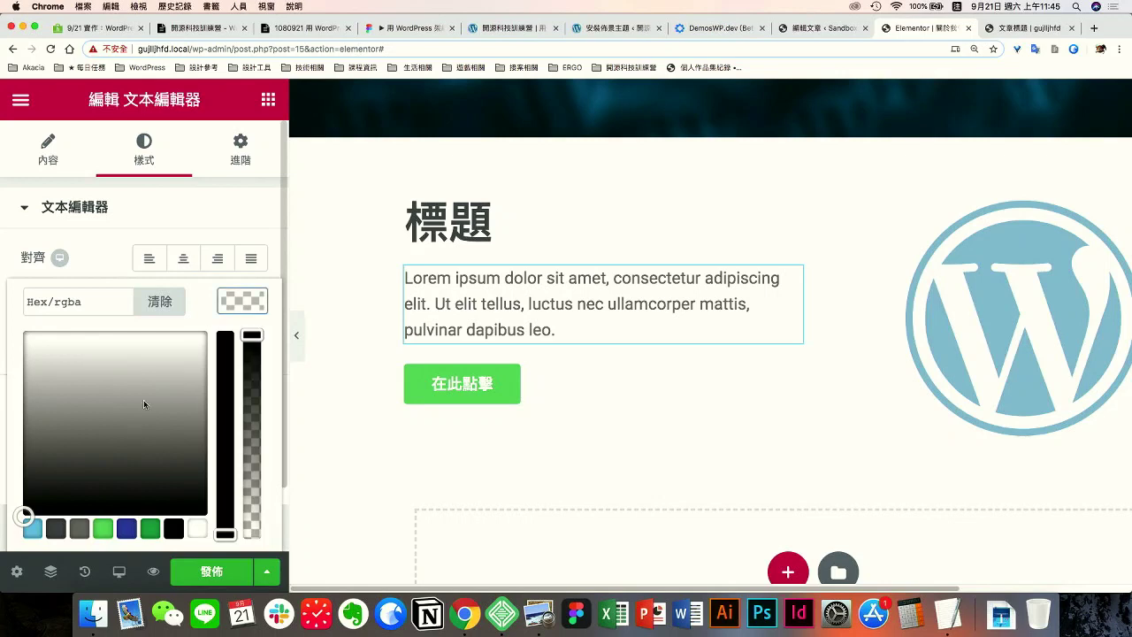
left_click(36, 534)
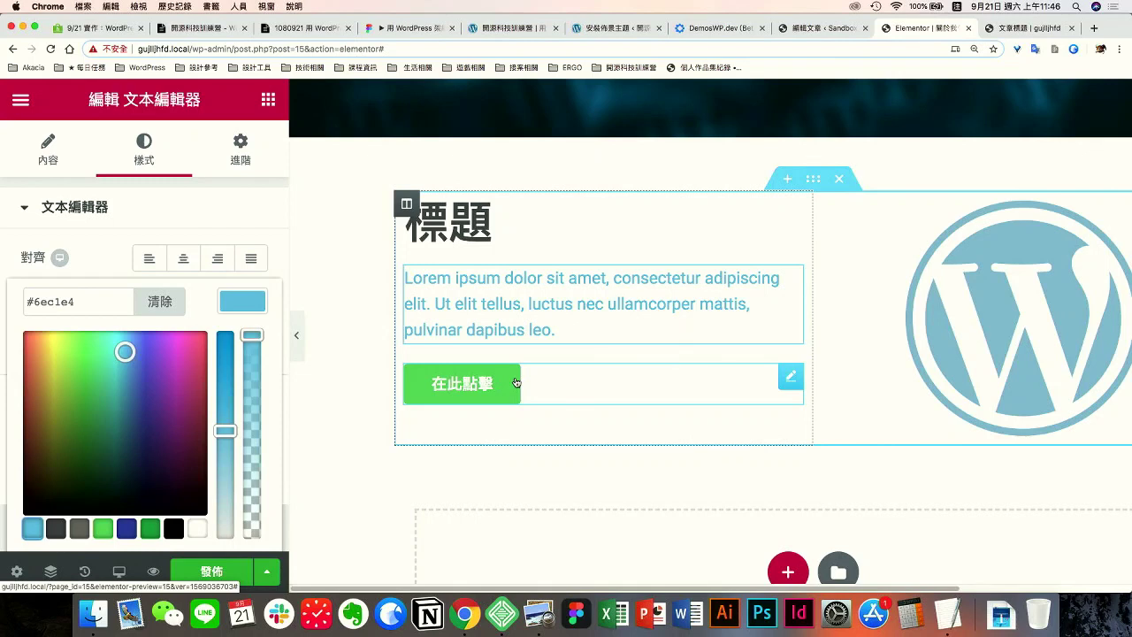
Replace the button's Text field 在此點擊 with Go
left_click(512, 397)
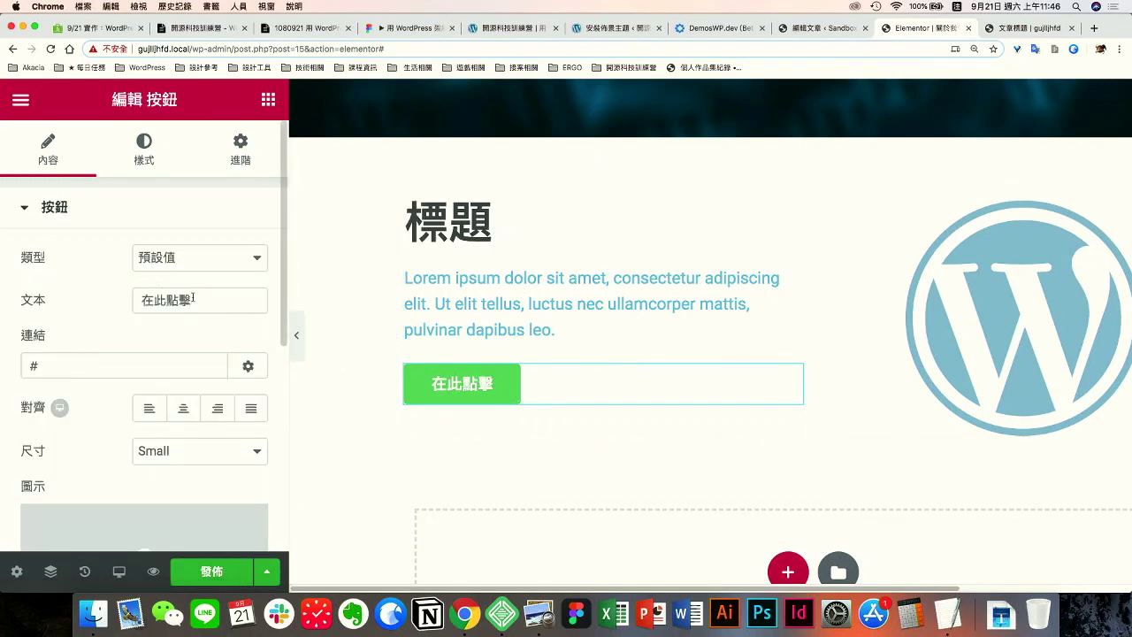
left_click_drag(193, 298, 130, 298)
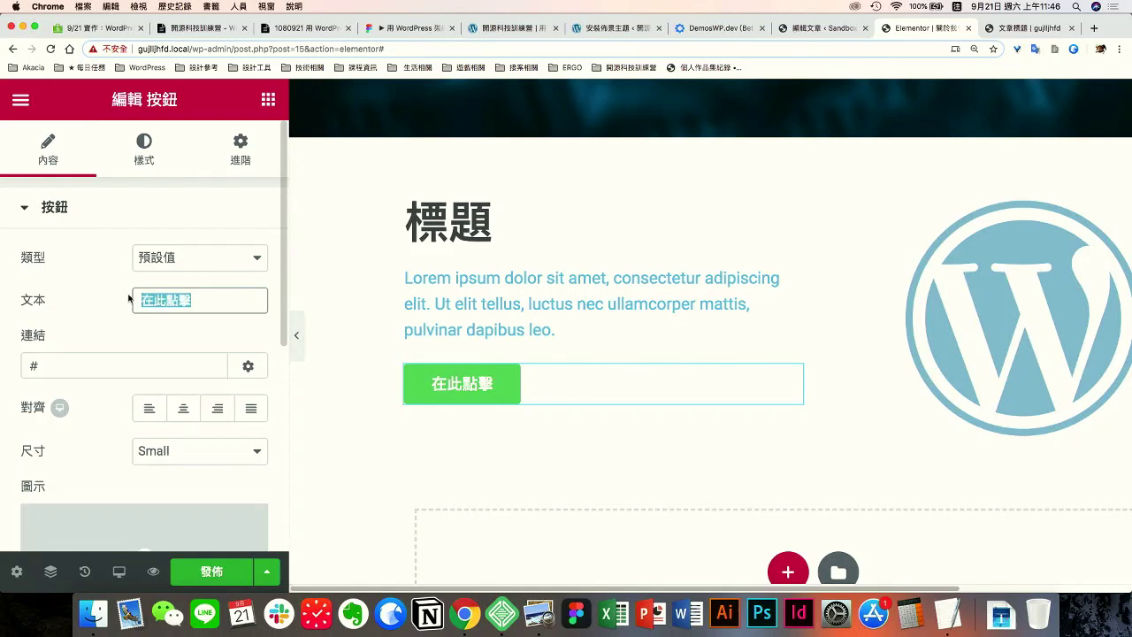
key("BackSpace")
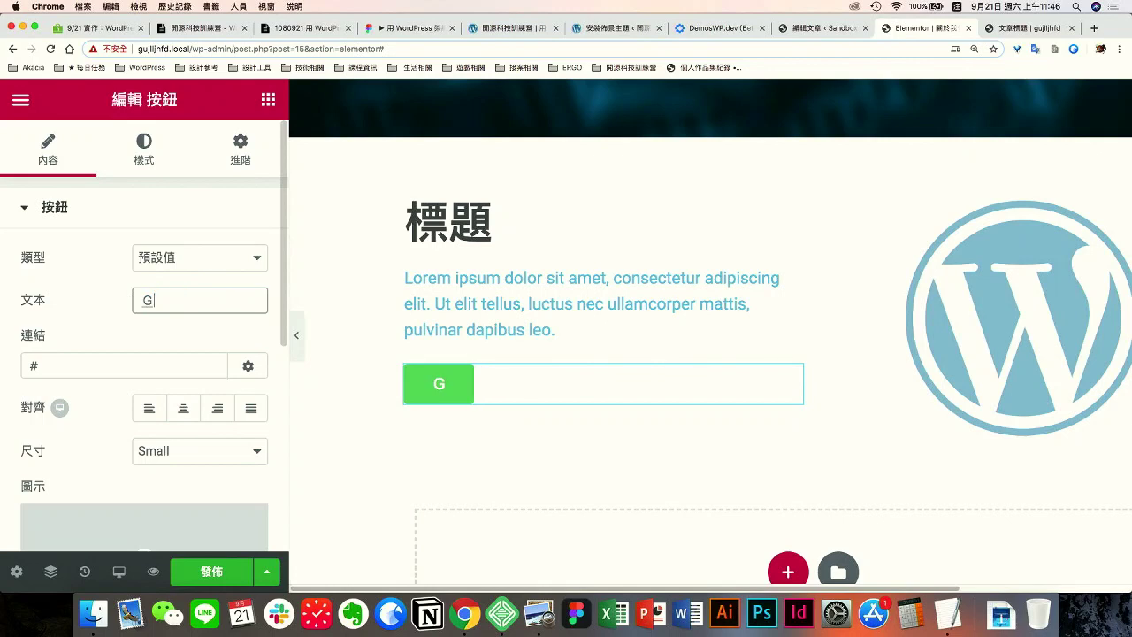
type("Gㄟ")
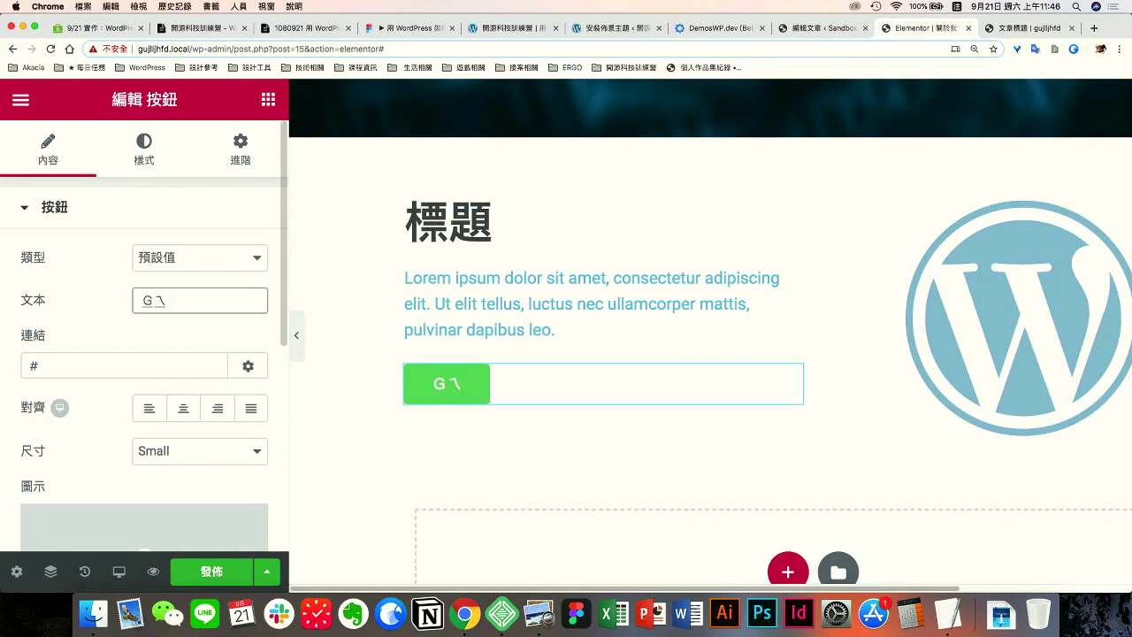
key("BackSpace")
key("BackSpace")
type("Go")
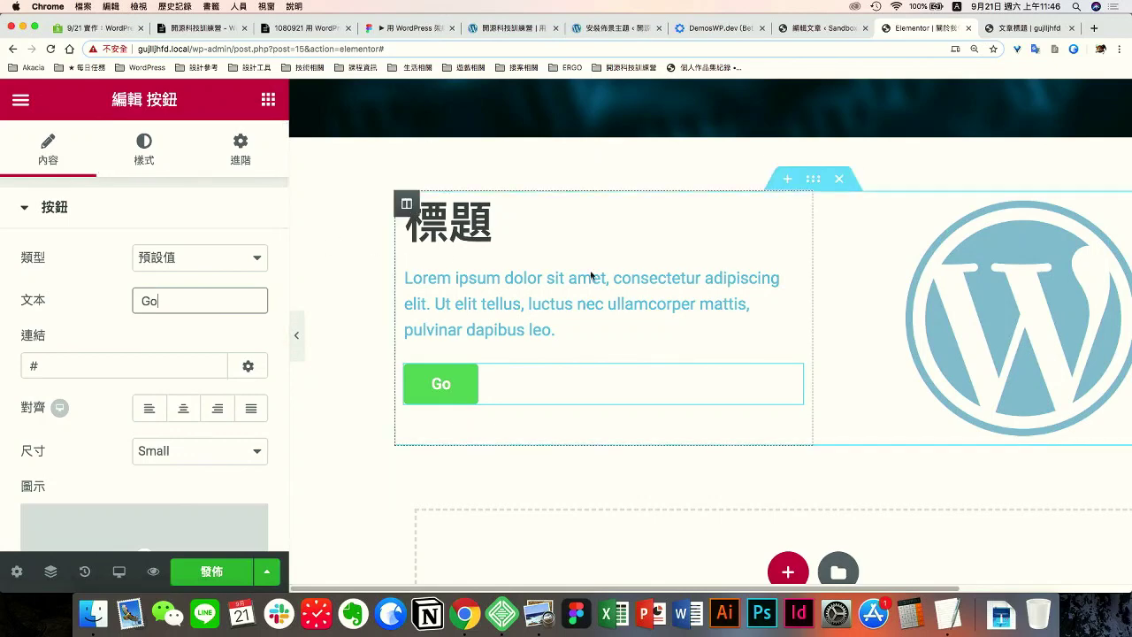
scroll(682, 291, "down", 3)
Insert a single-column structure in the empty area below the existing content
left_click(788, 453)
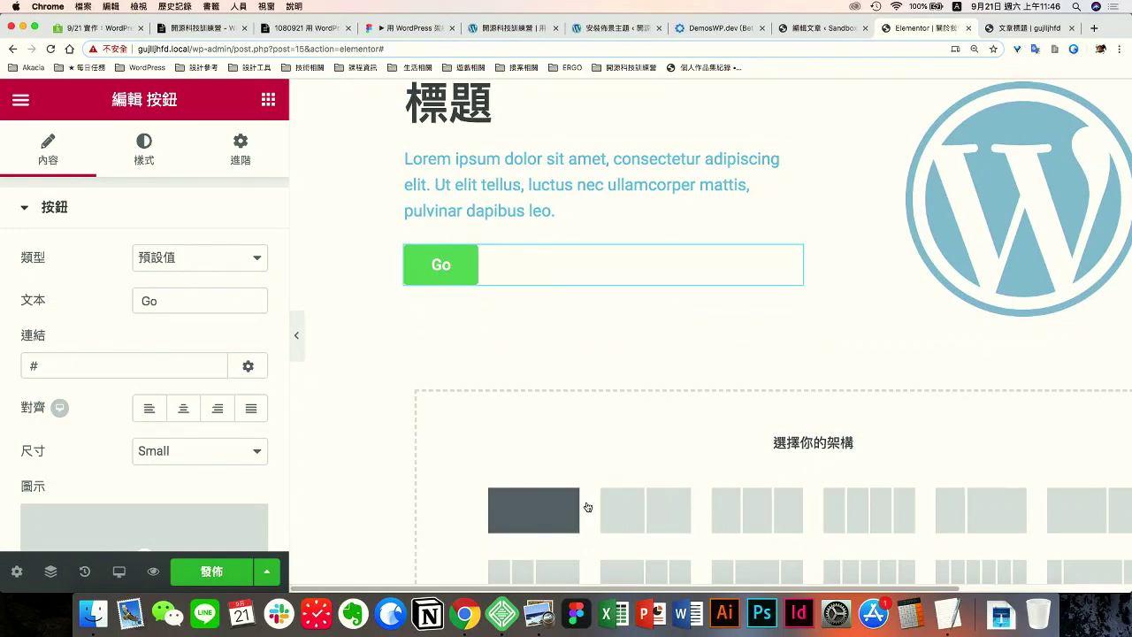
left_click(577, 509)
scroll(779, 390, "up", 2)
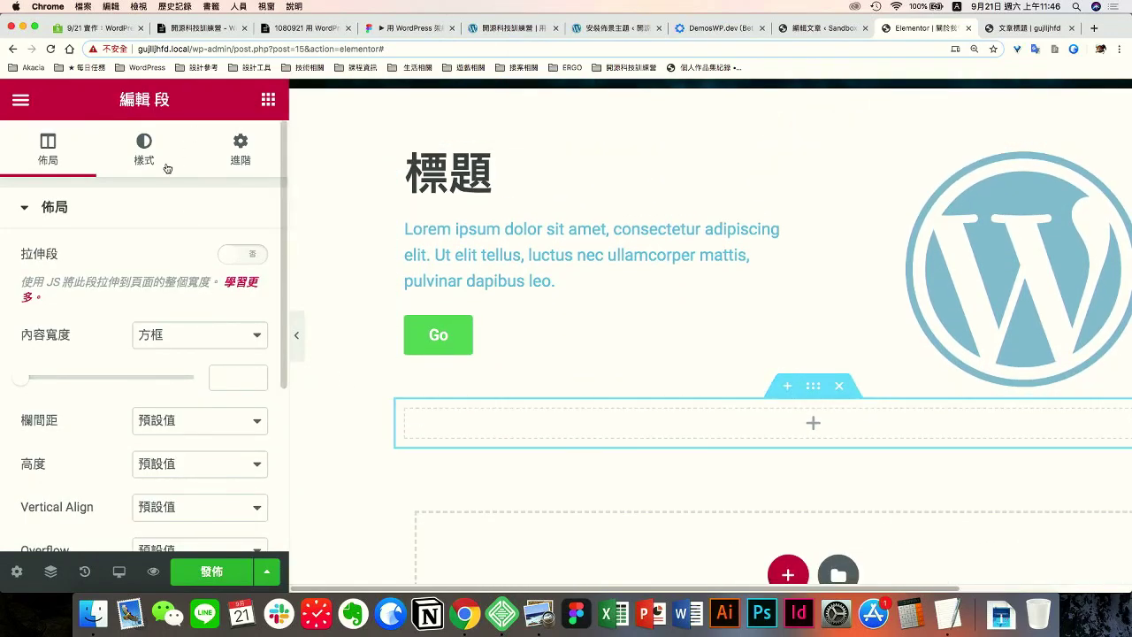
Try a Text Editor widget and column moves in the new section, then undo twice
left_click(268, 100)
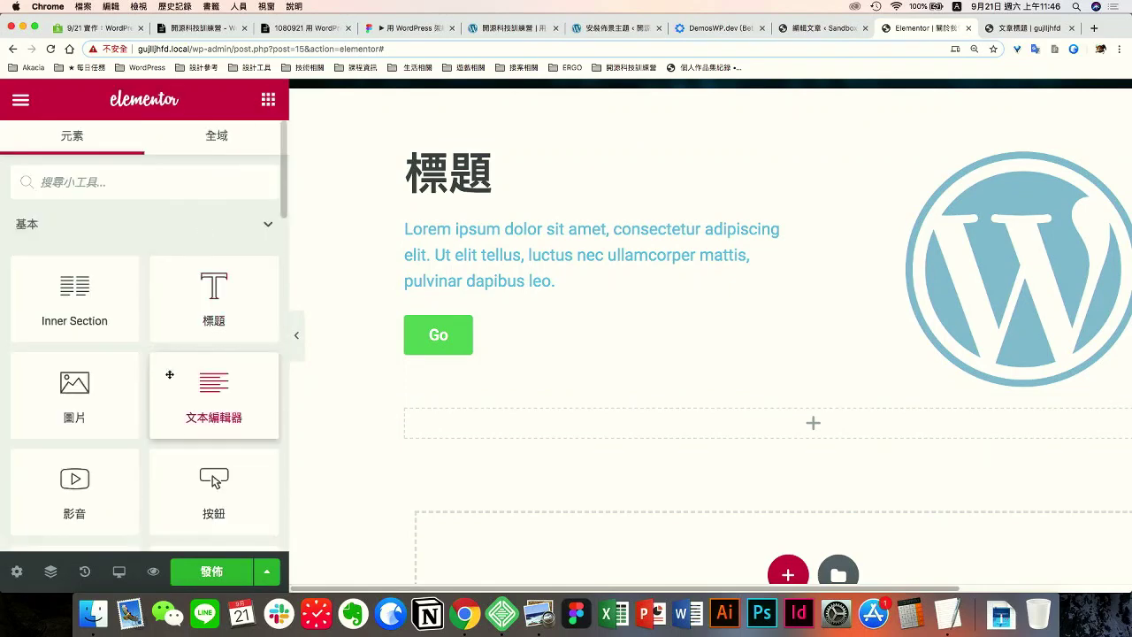
left_click_drag(233, 401, 496, 420)
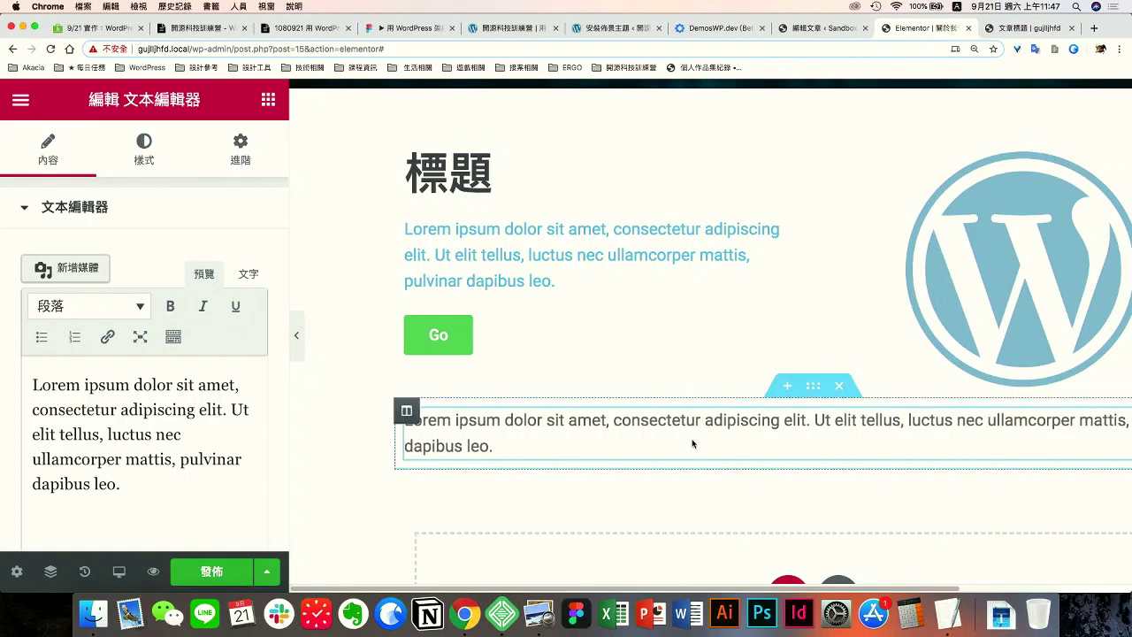
left_click_drag(407, 410, 811, 206)
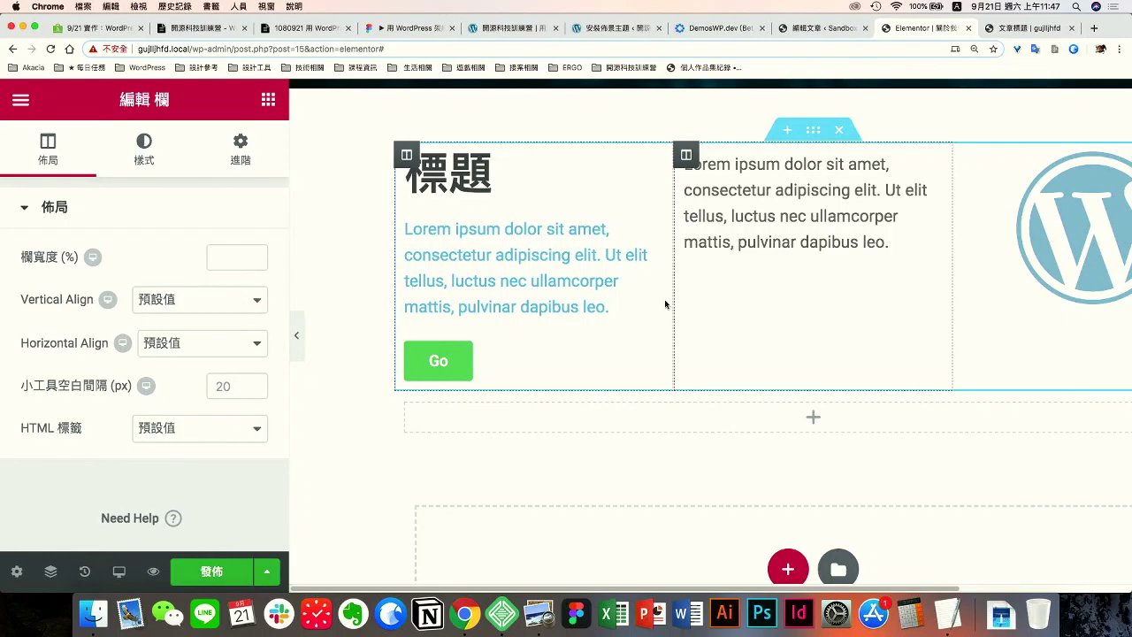
left_click_drag(686, 155, 690, 409)
key("super+z")
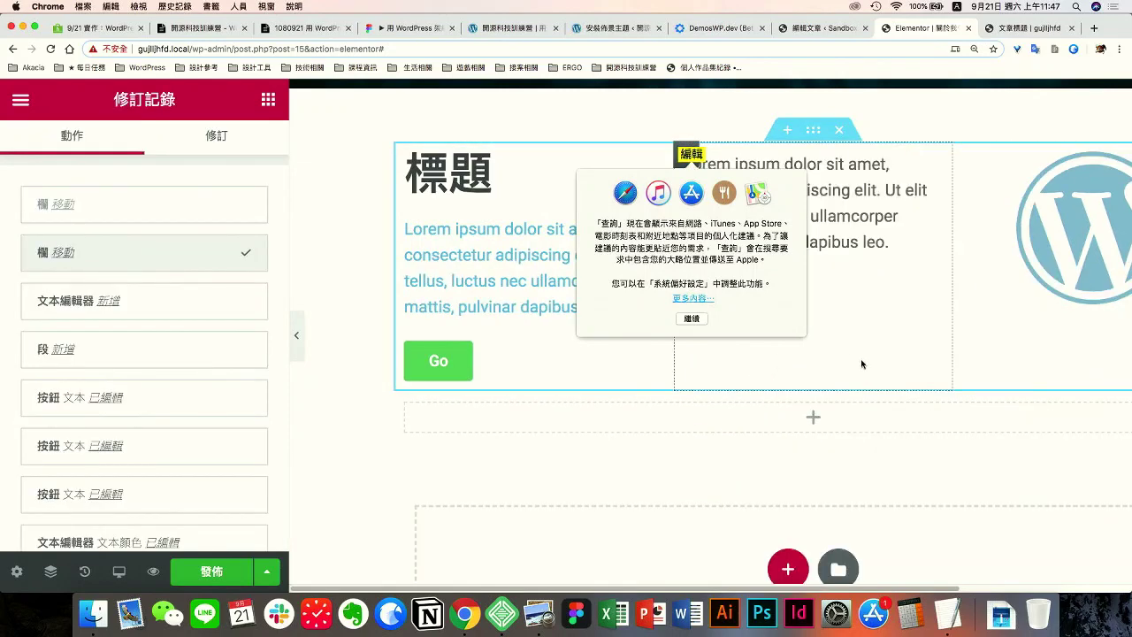
key("super+z")
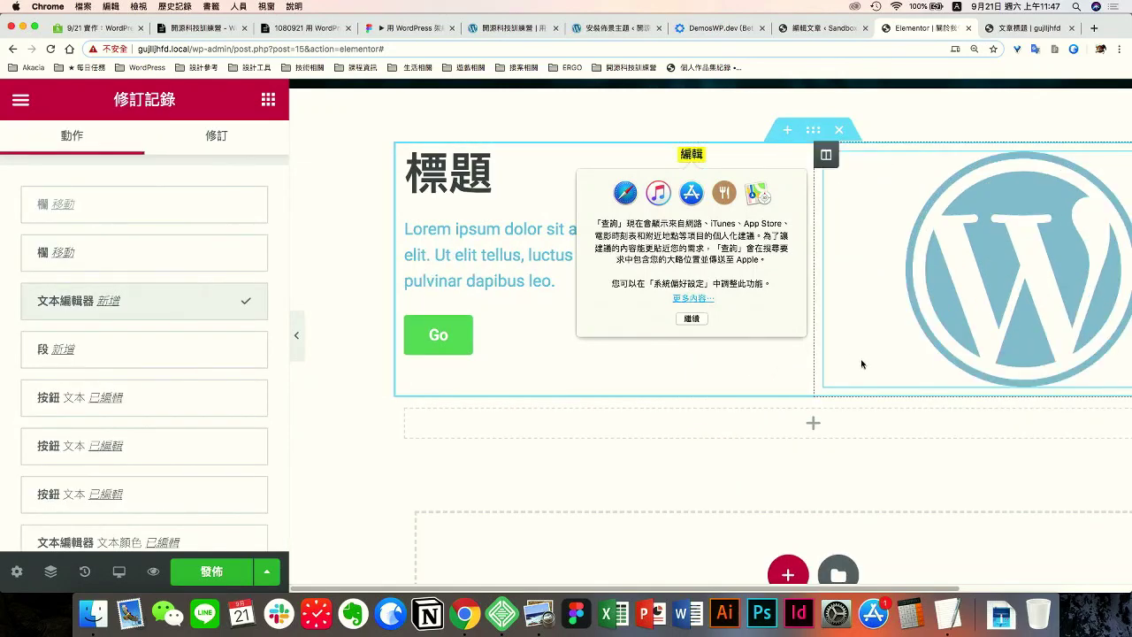
left_click(757, 477)
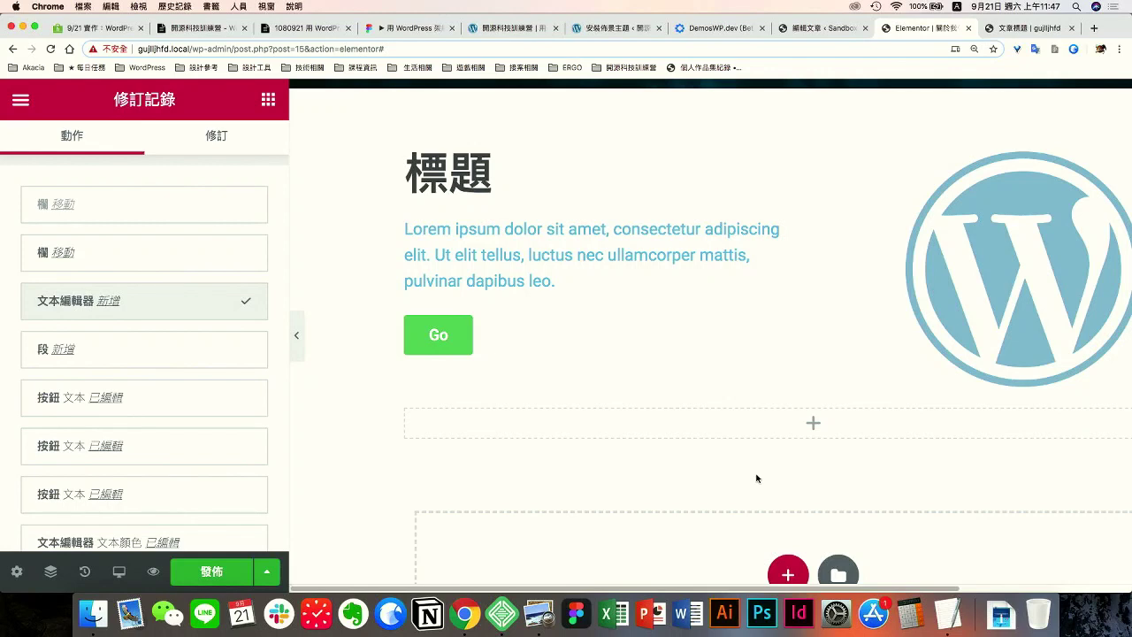
Reduce the 標題 heading's typography size from 64 to 30 px
left_click(808, 434)
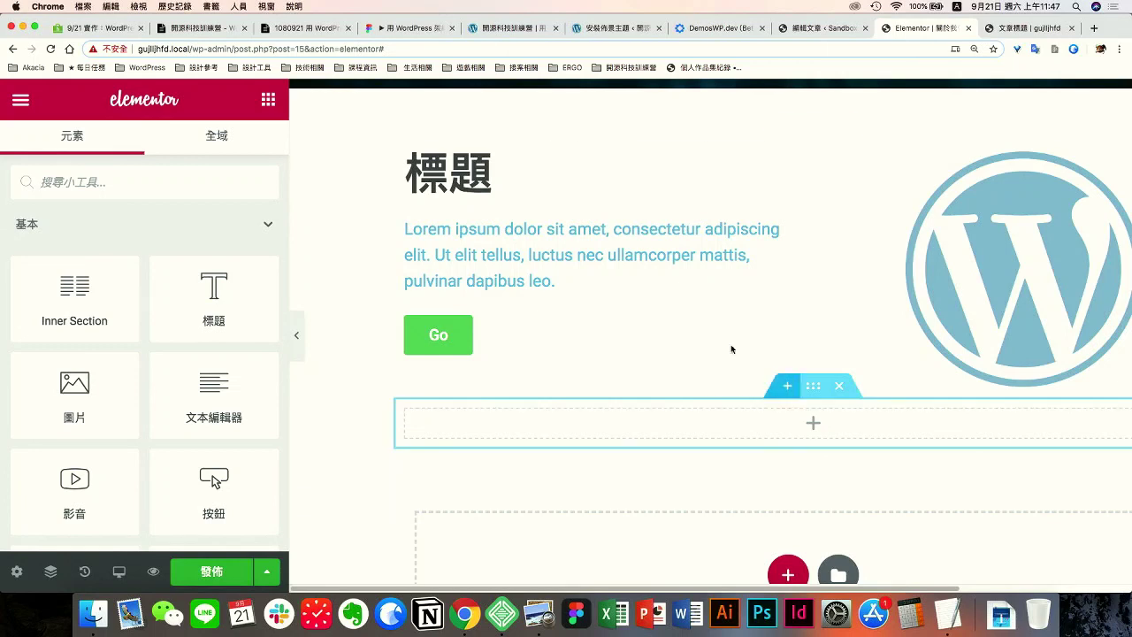
left_click(486, 179)
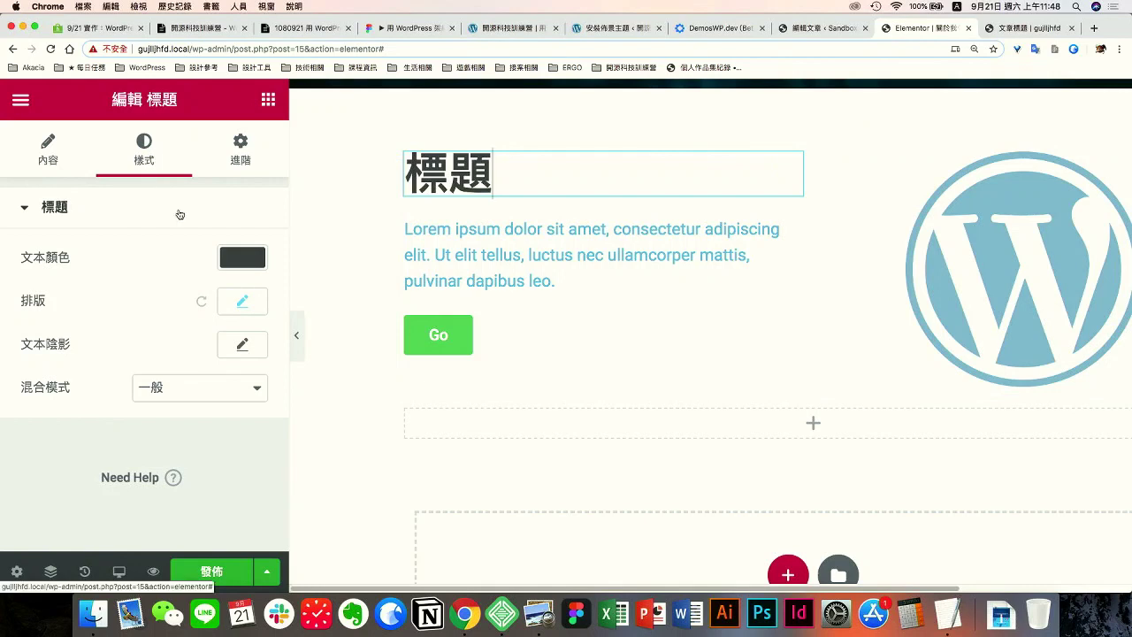
left_click(241, 302)
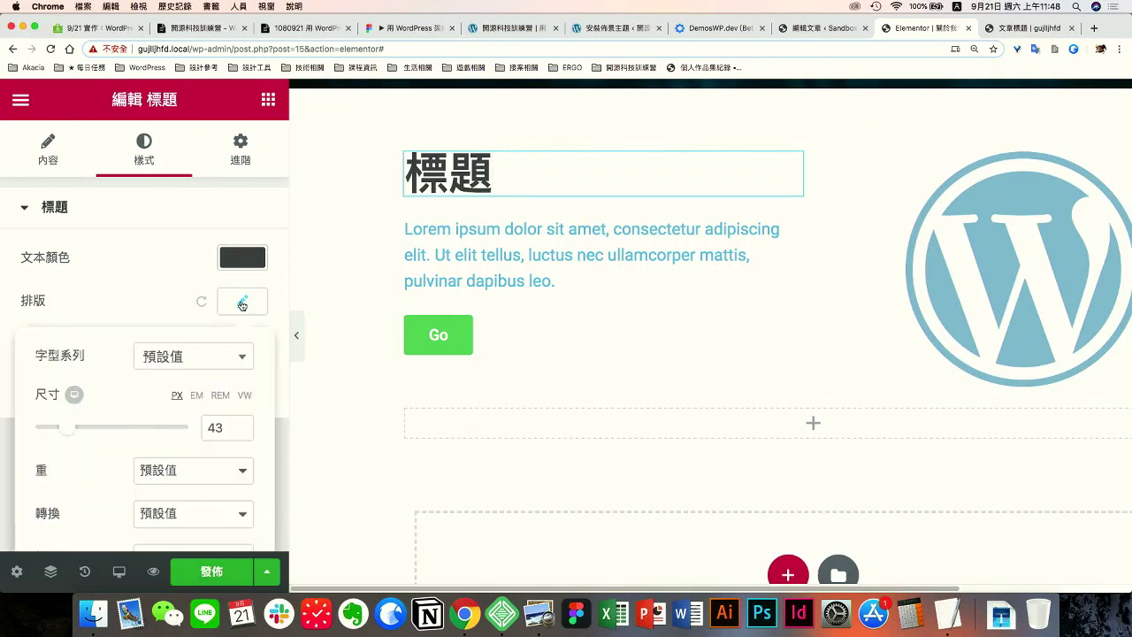
left_click_drag(76, 429, 85, 430)
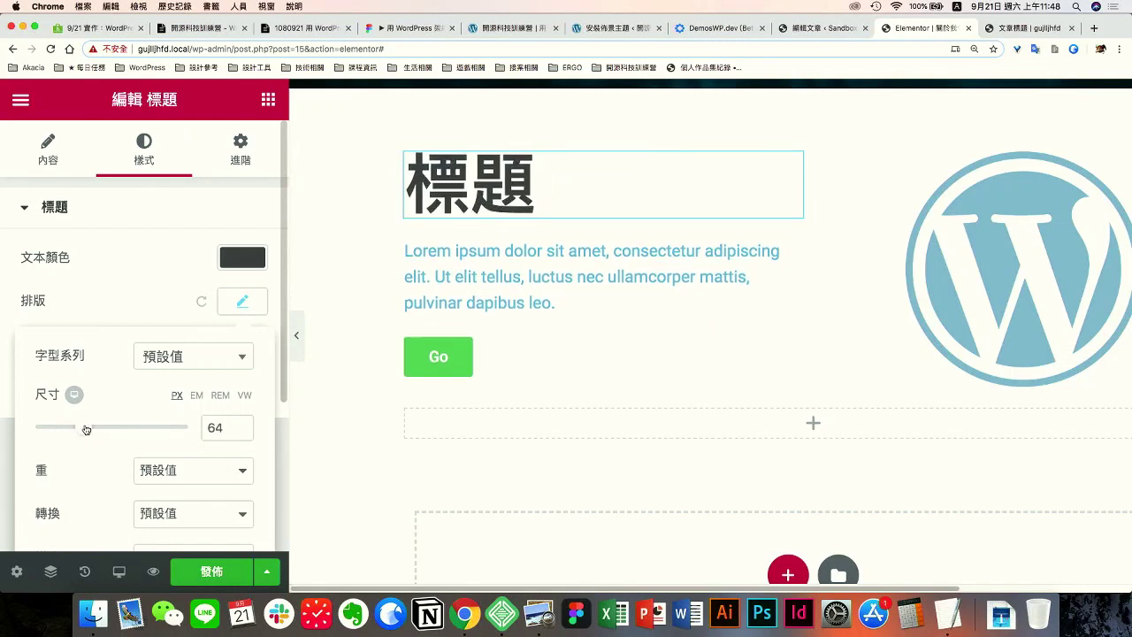
left_click_drag(224, 428, 199, 427)
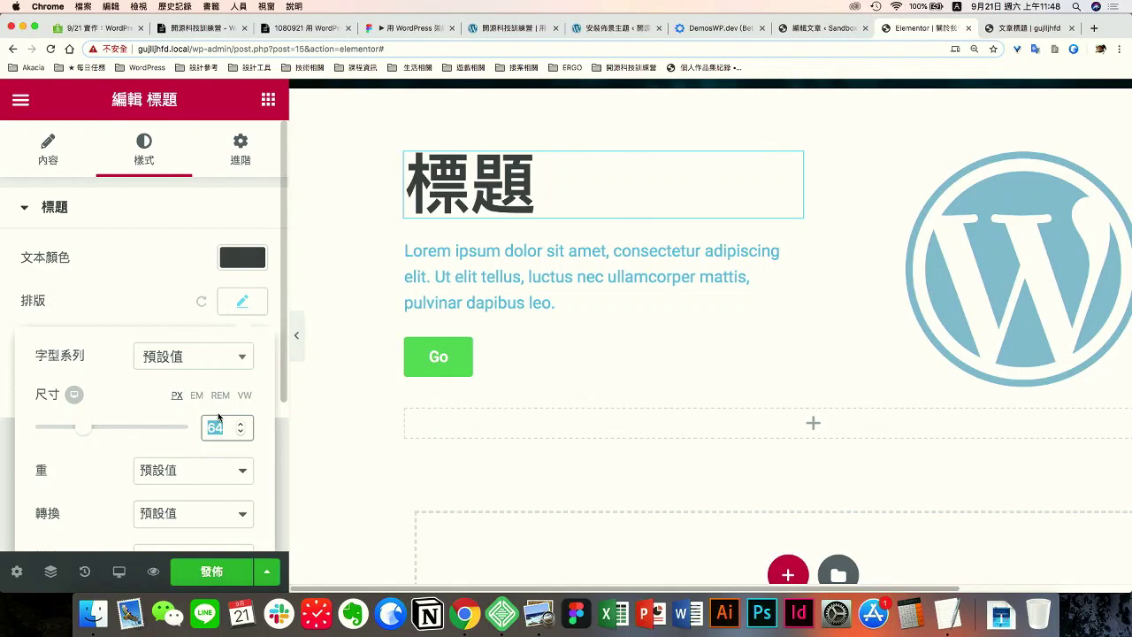
type("30")
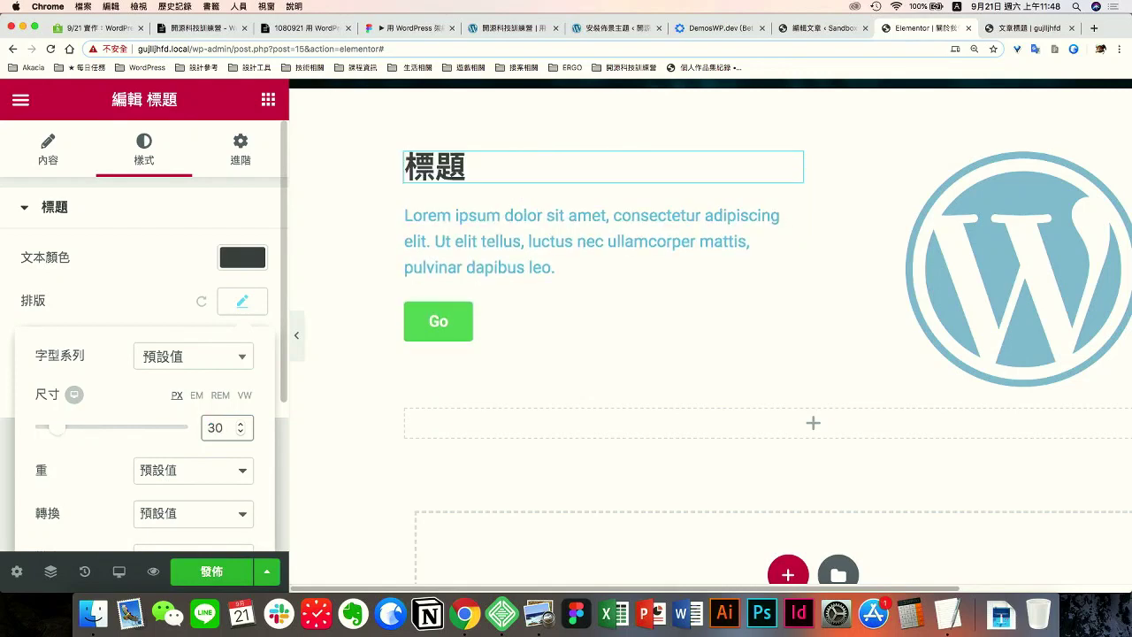
left_click(350, 396)
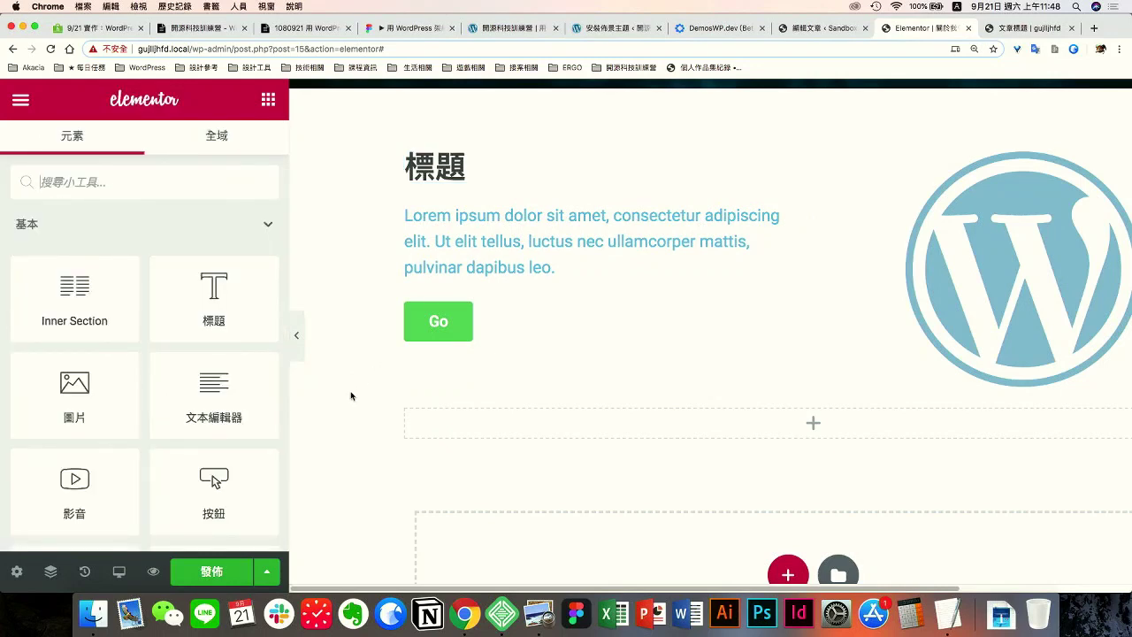
Change the Go button's label to 'do'
left_click(448, 331)
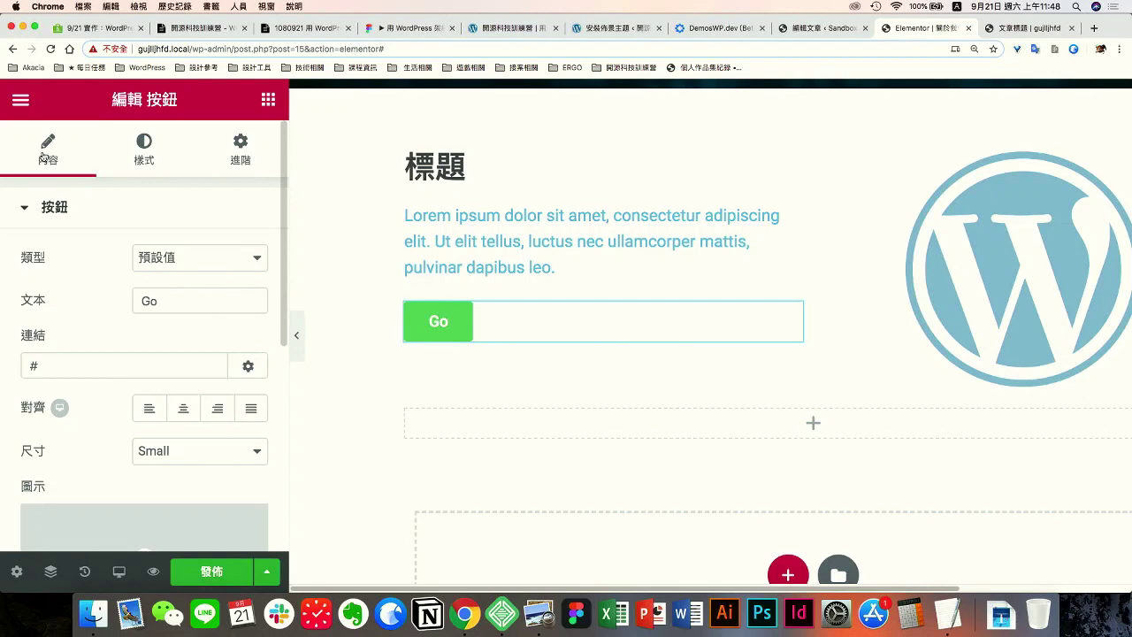
left_click_drag(174, 302, 129, 300)
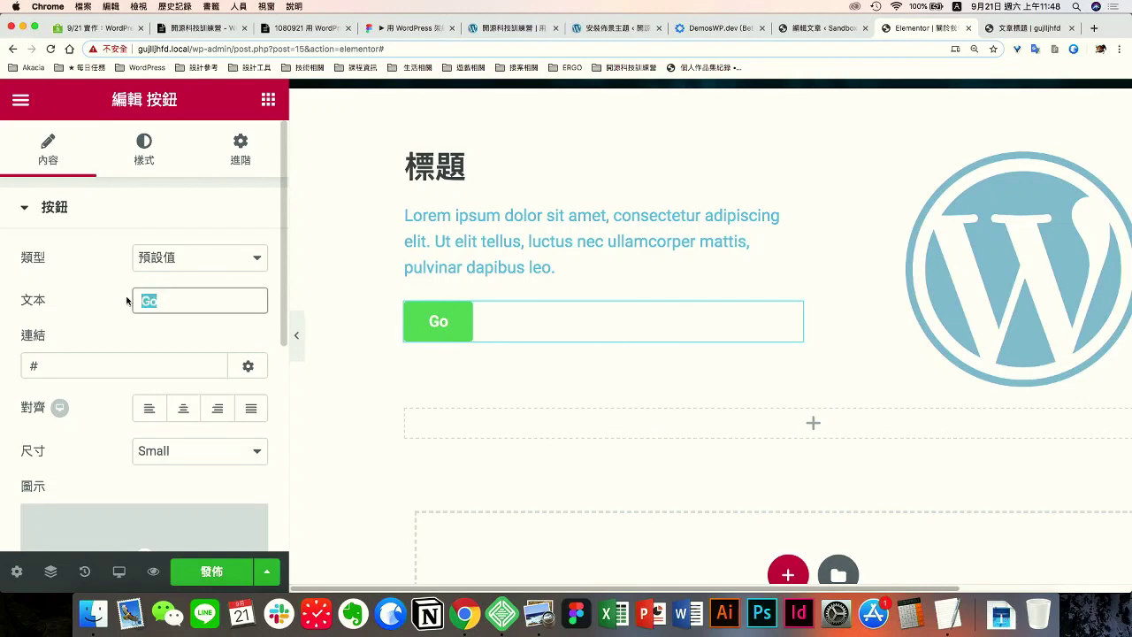
type("l=")
key("BackSpace")
key("BackSpace")
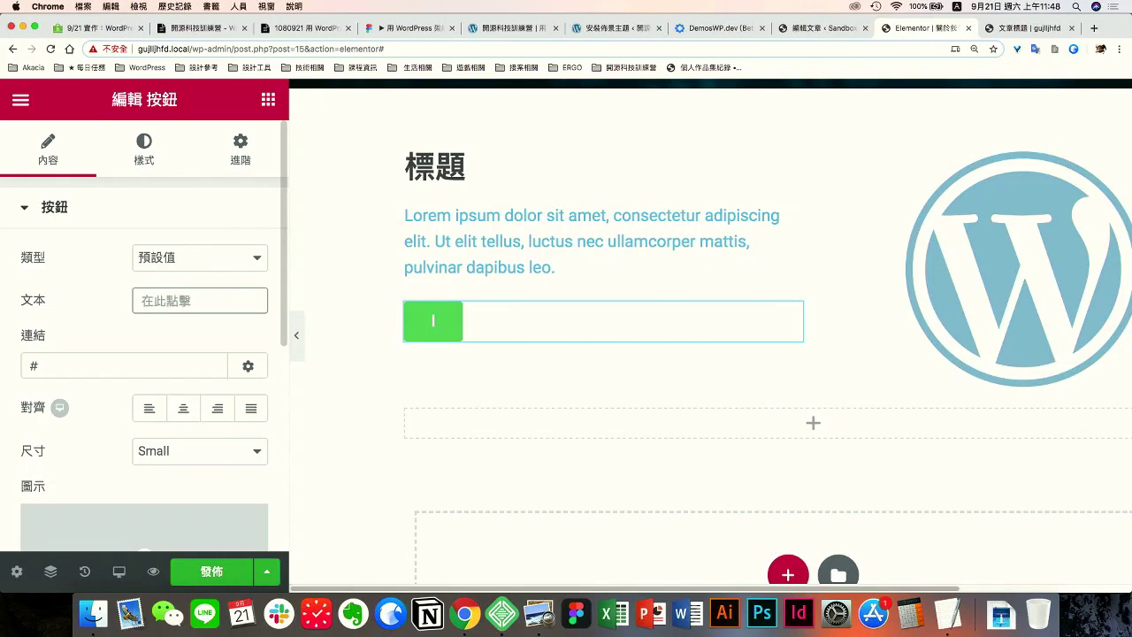
type("dl")
key("BackSpace")
type("o")
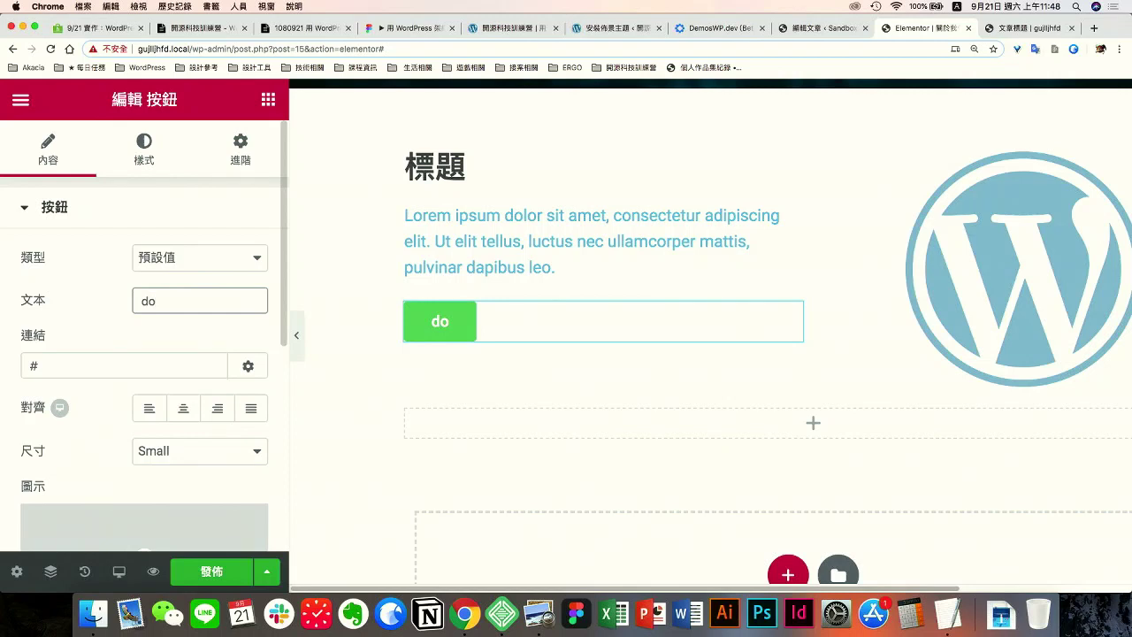
Style the button with white text on a dark blue background
left_click(148, 159)
scroll(101, 303, "down", 3)
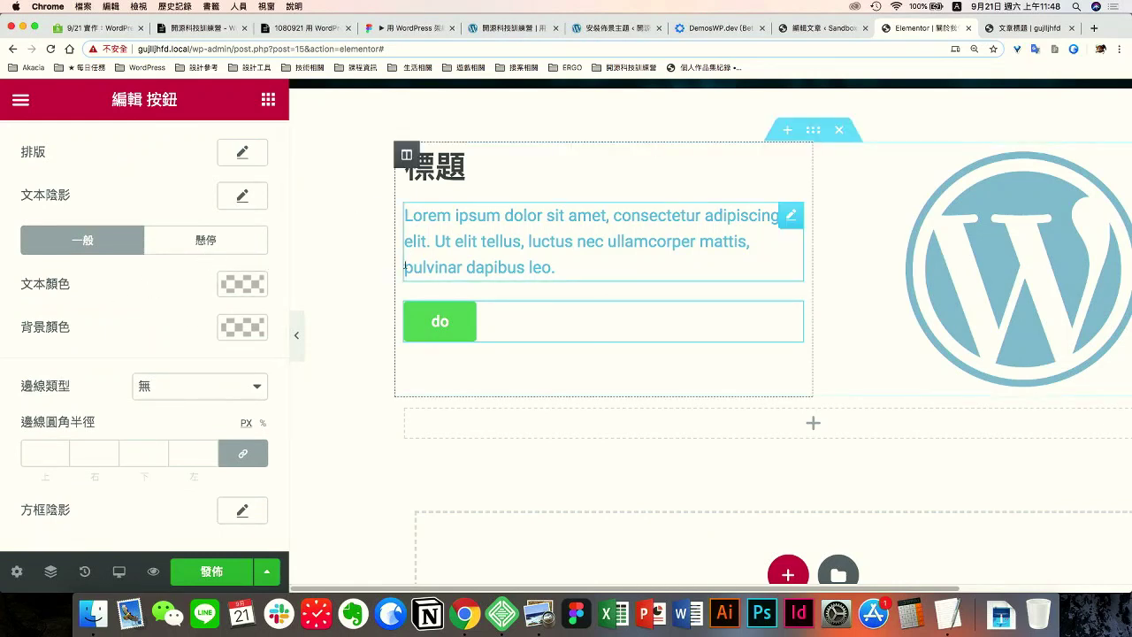
left_click(240, 292)
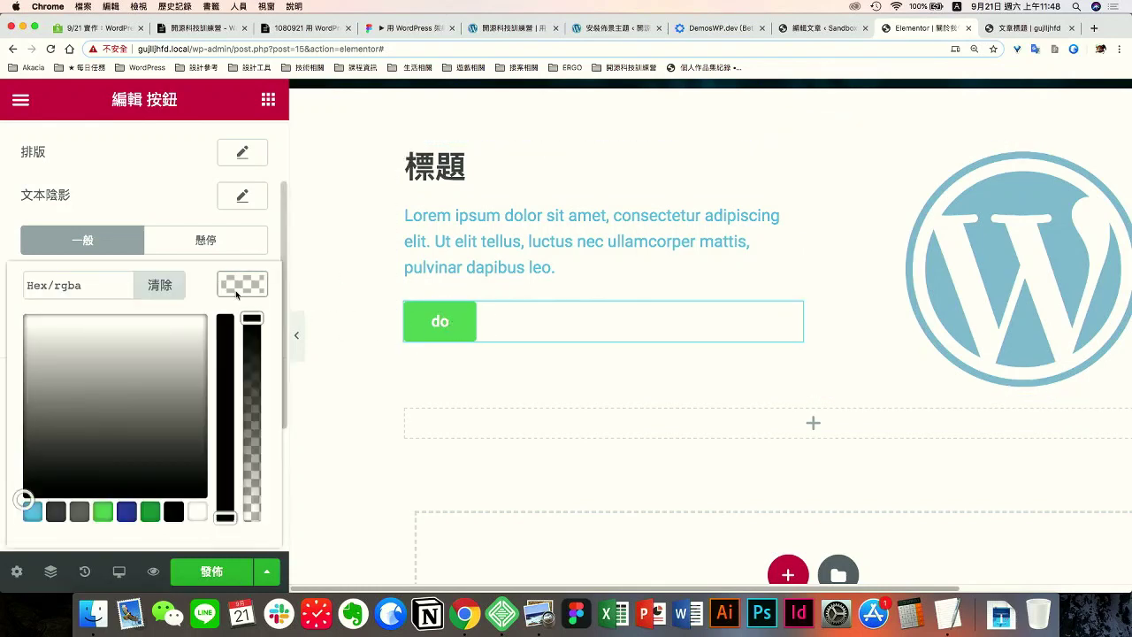
left_click(197, 511)
left_click(139, 191)
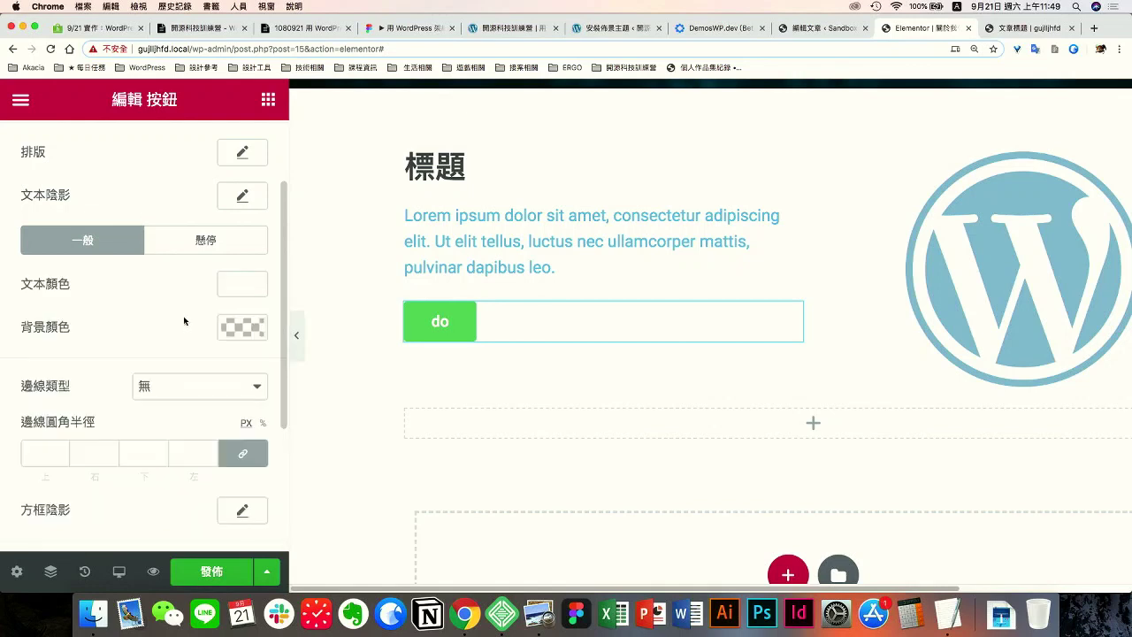
left_click(243, 327)
scroll(138, 457, "down", 2)
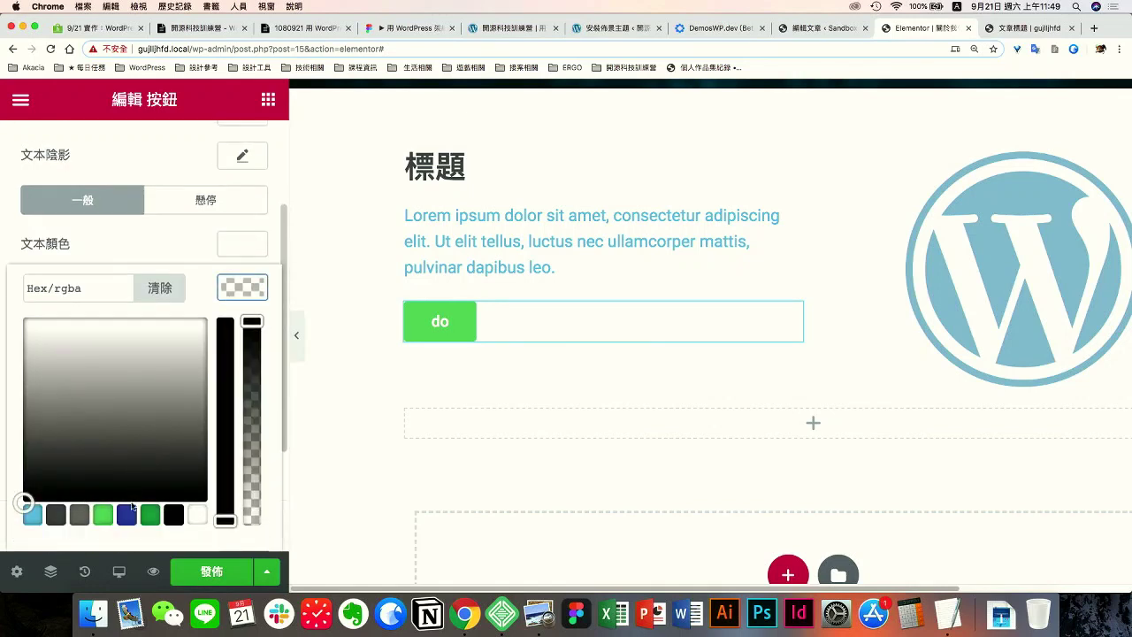
left_click(127, 514)
left_click(154, 233)
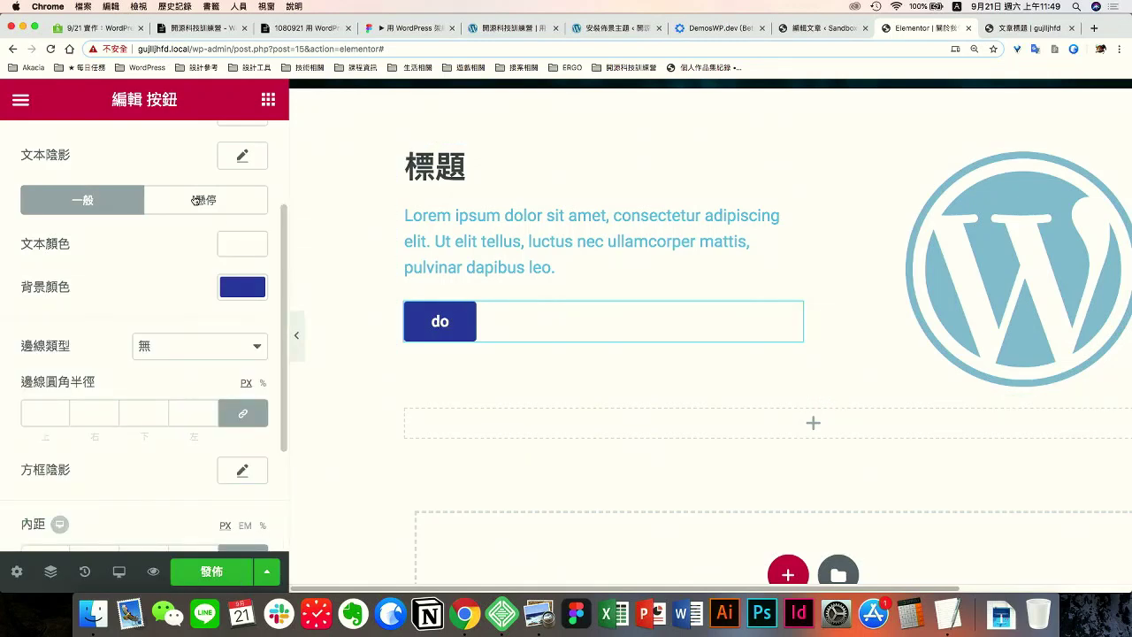
left_click(196, 201)
Give the do button black hover text on a #23a455 green hover background, then show History
left_click(243, 240)
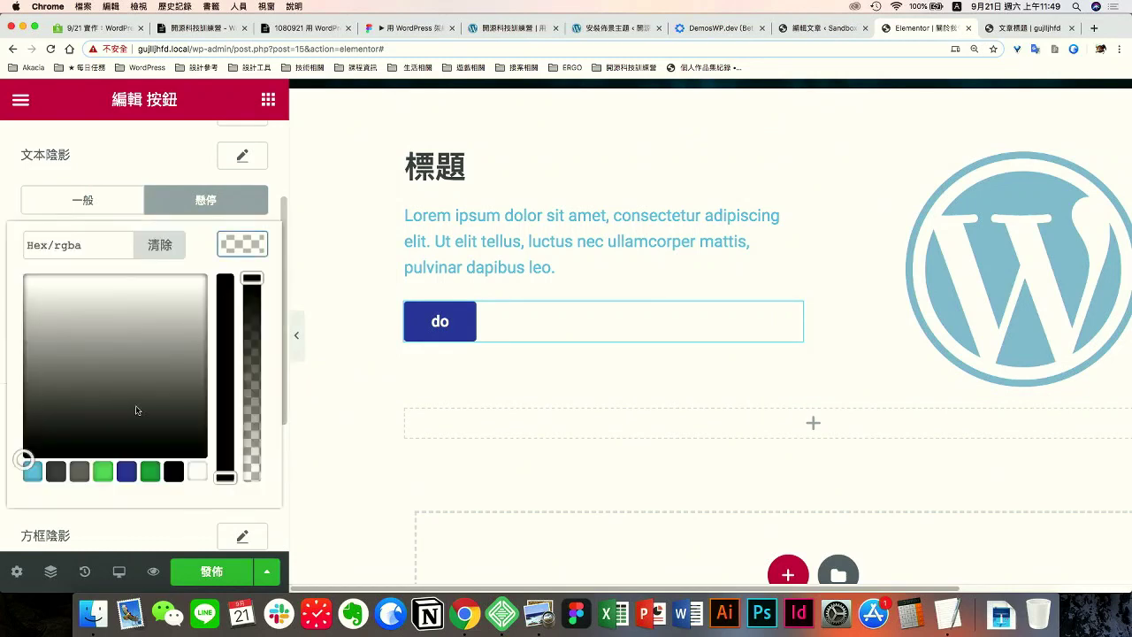
left_click(172, 470)
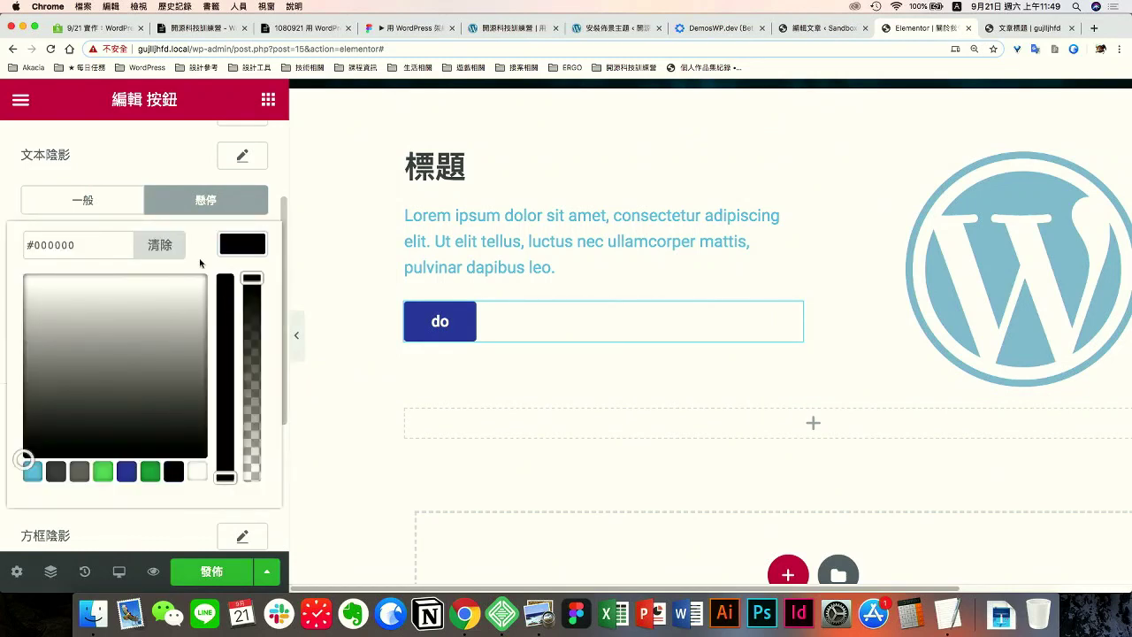
left_click(198, 206)
left_click(242, 286)
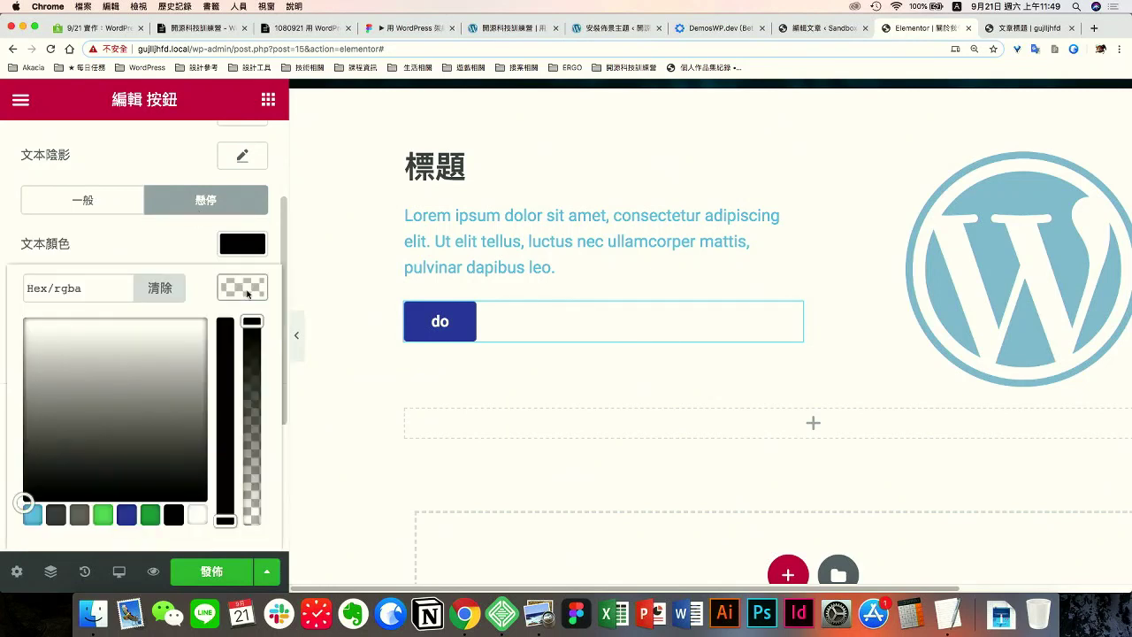
left_click(151, 520)
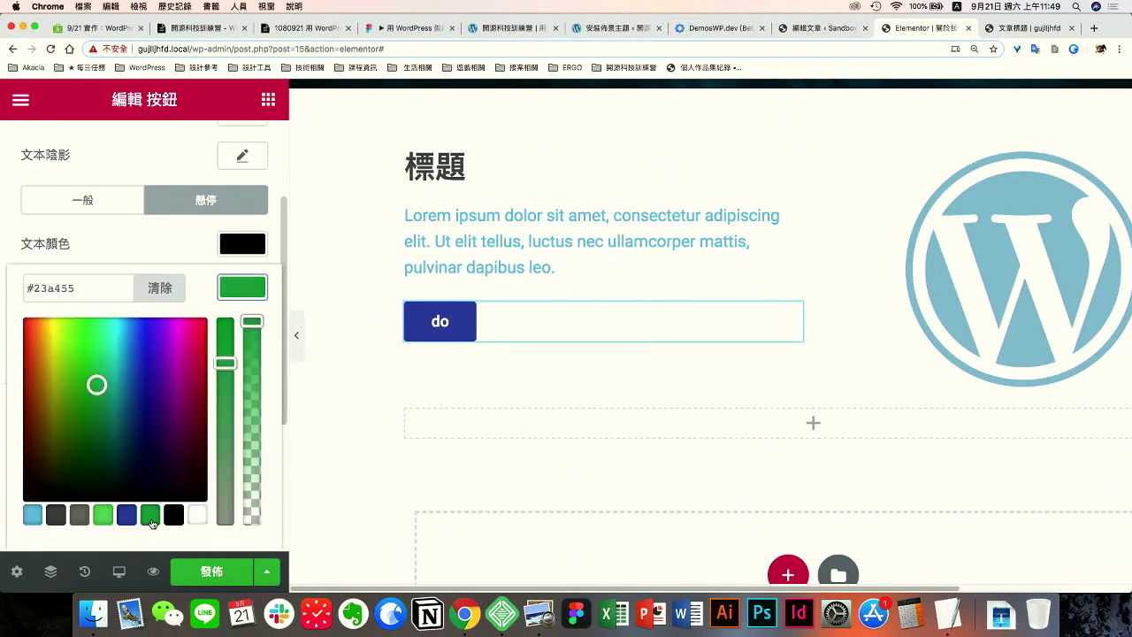
left_click(147, 259)
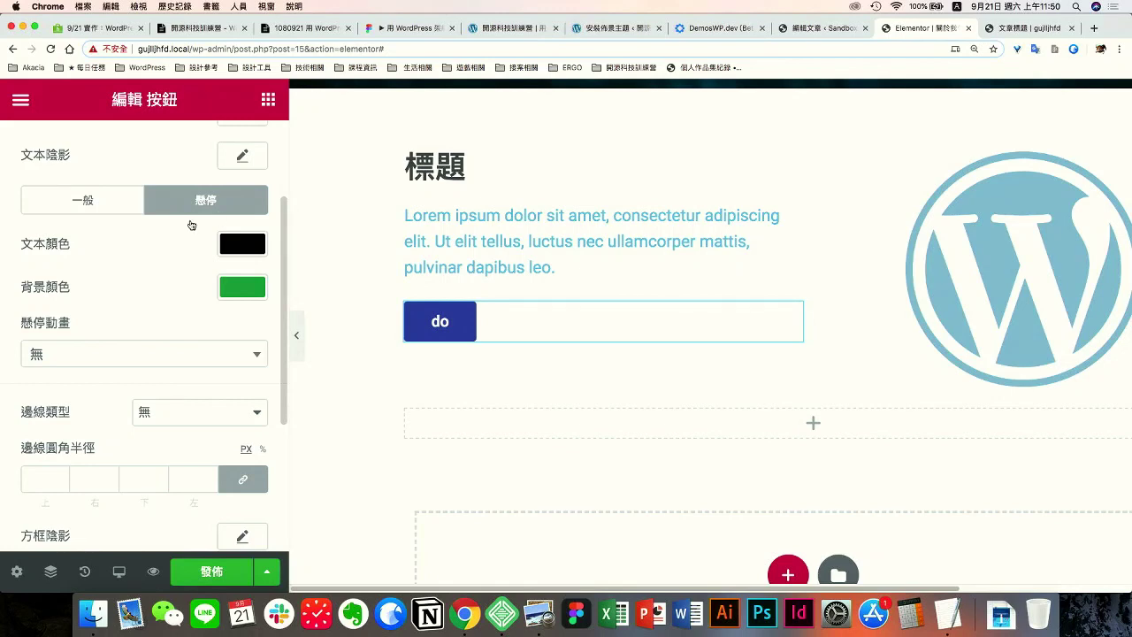
left_click(84, 570)
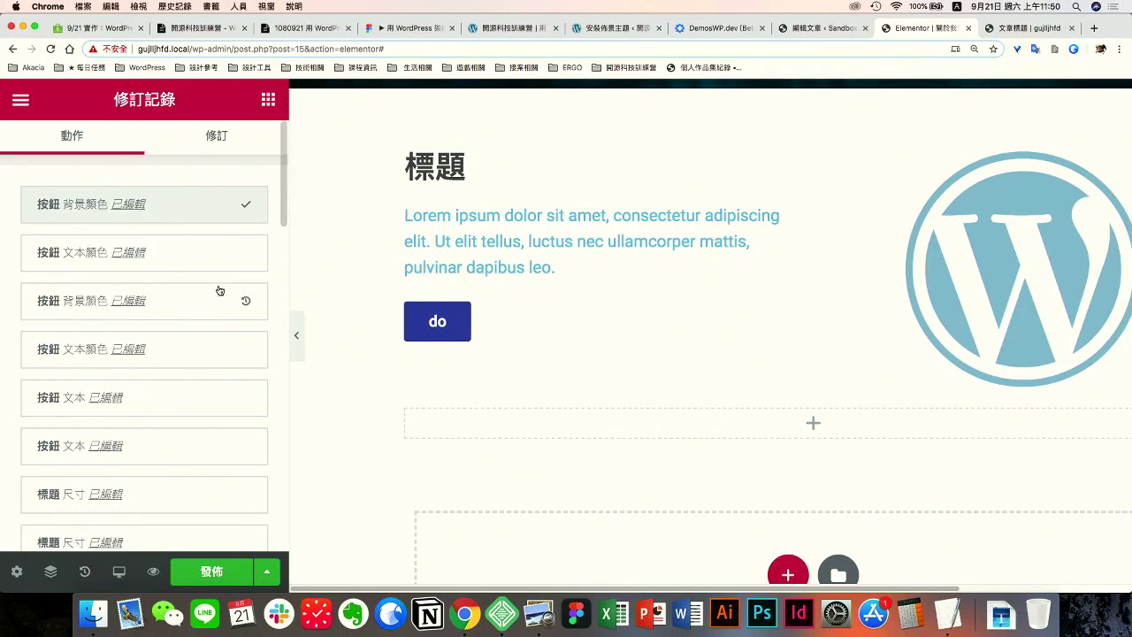
Roll the History Actions back to the Button Text Color entry, restoring the green button
left_click(218, 255)
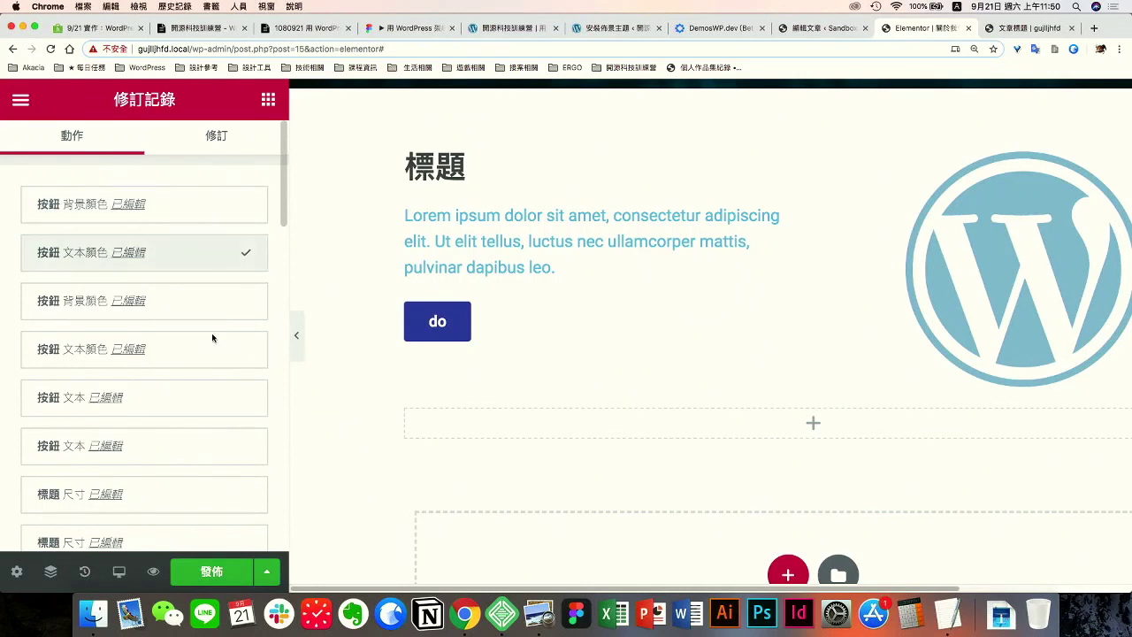
left_click(217, 361)
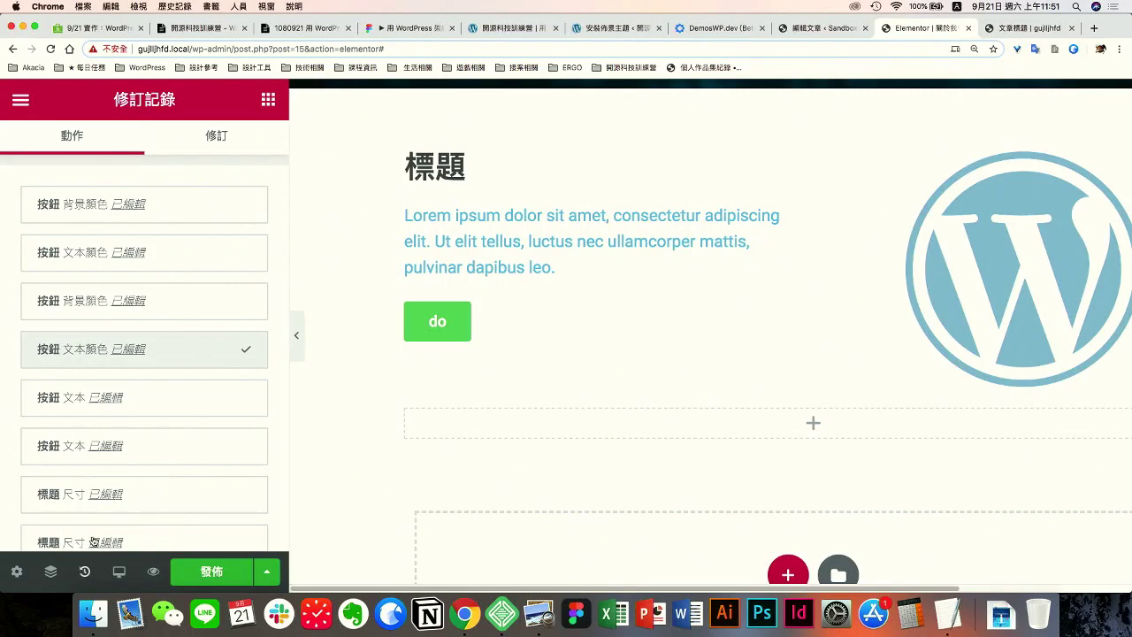
scroll(124, 425, "down", 5)
scroll(137, 393, "down", 10)
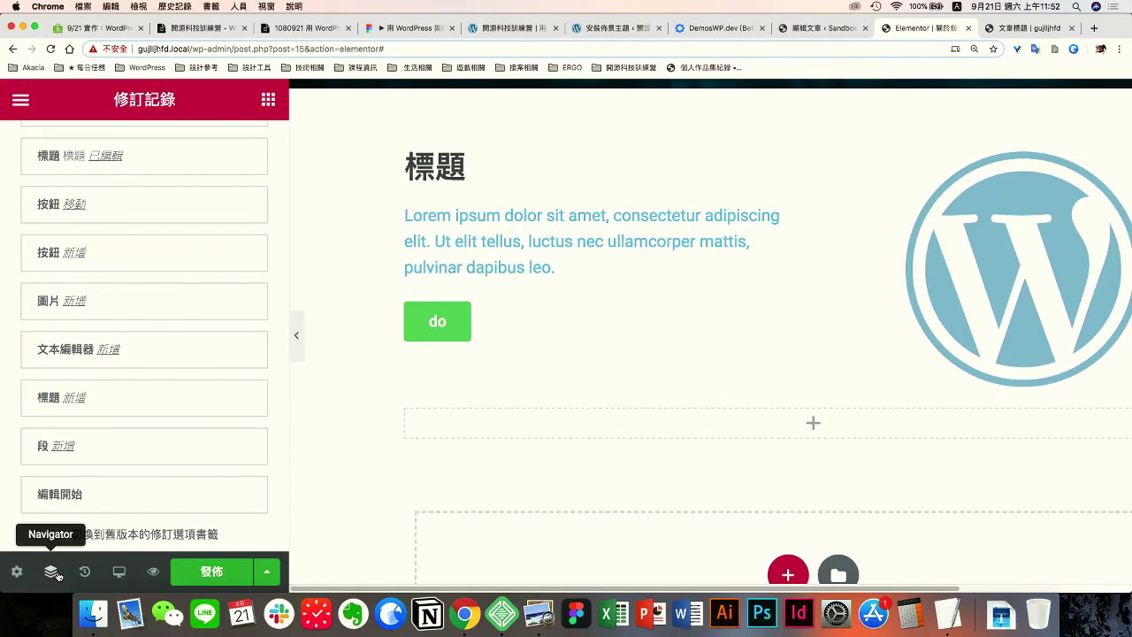
In the Navigator, drag the lower section's empty column into the top section, left of 標題
left_click(50, 573)
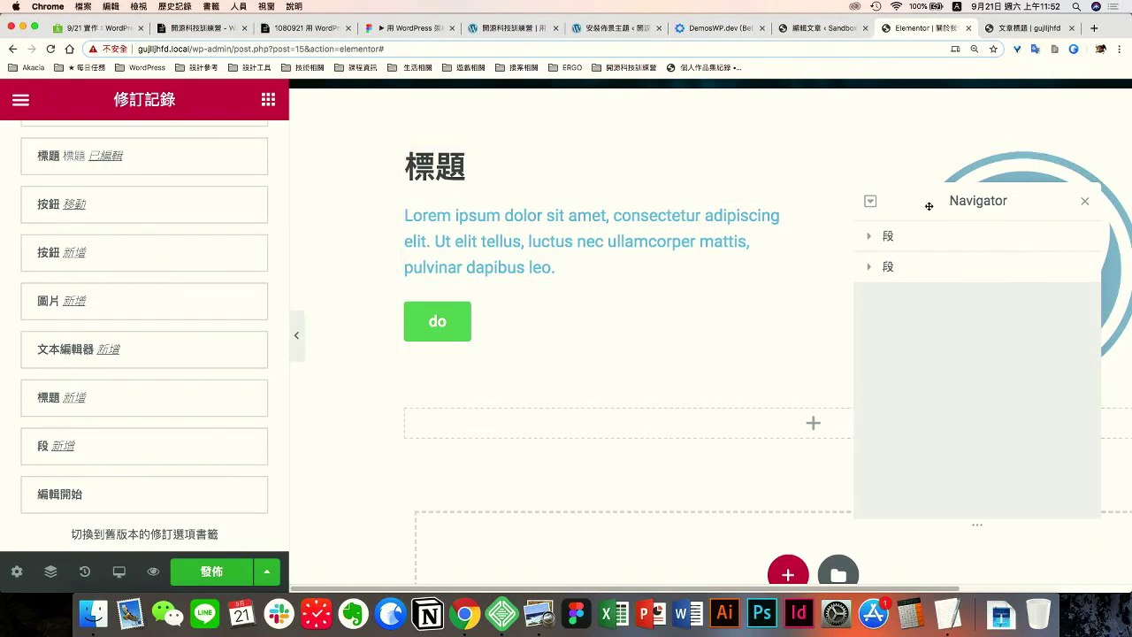
left_click_drag(929, 206, 948, 200)
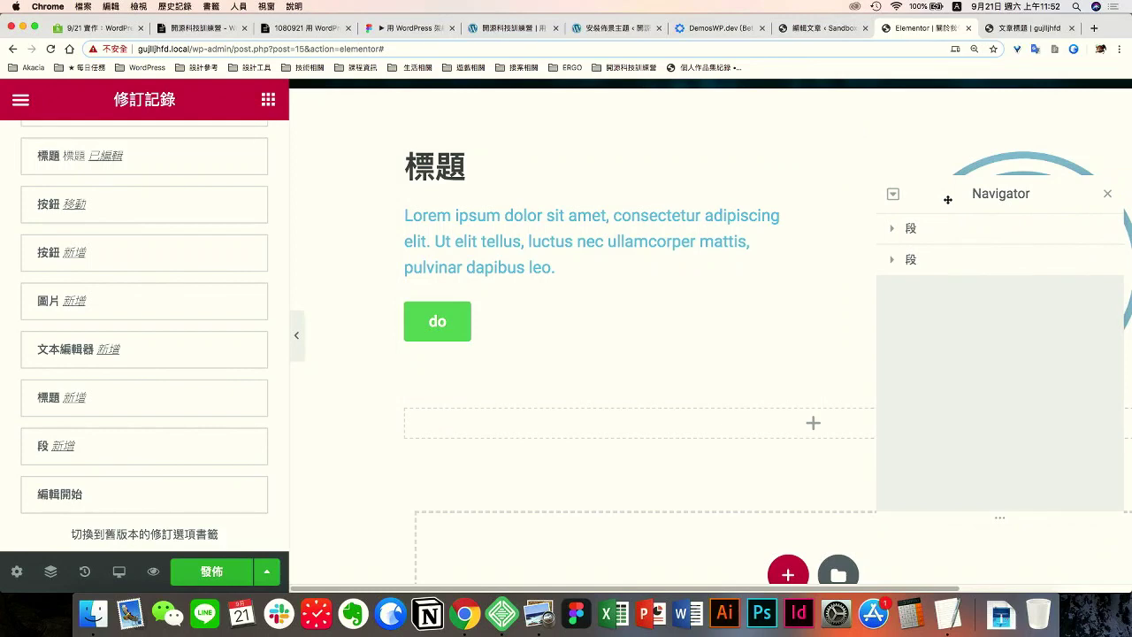
left_click(893, 260)
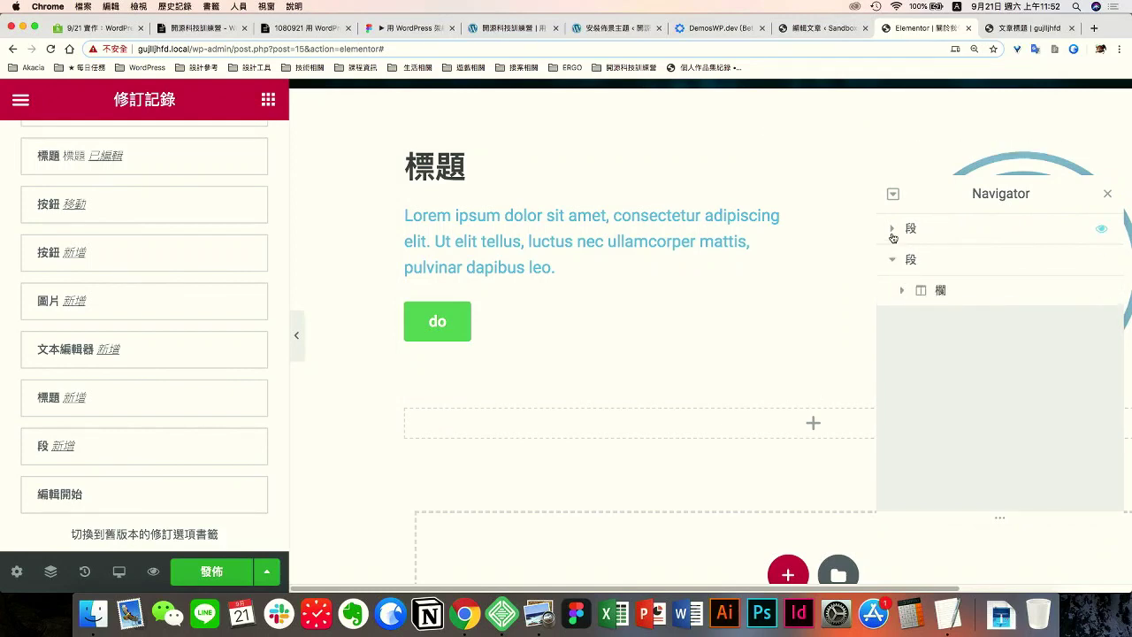
left_click(893, 235)
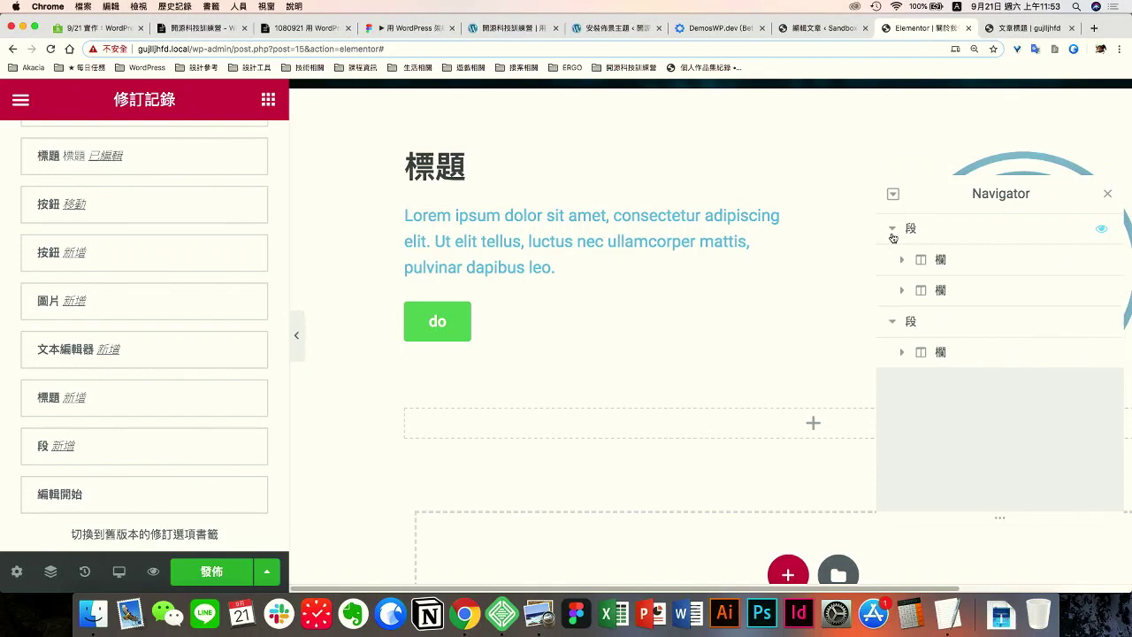
left_click(1008, 354)
left_click_drag(1009, 354, 993, 253)
left_click_drag(981, 296, 977, 216)
left_click_drag(978, 286, 977, 252)
Inspect the moved column in the Navigator and collapse the first section
left_click(977, 273)
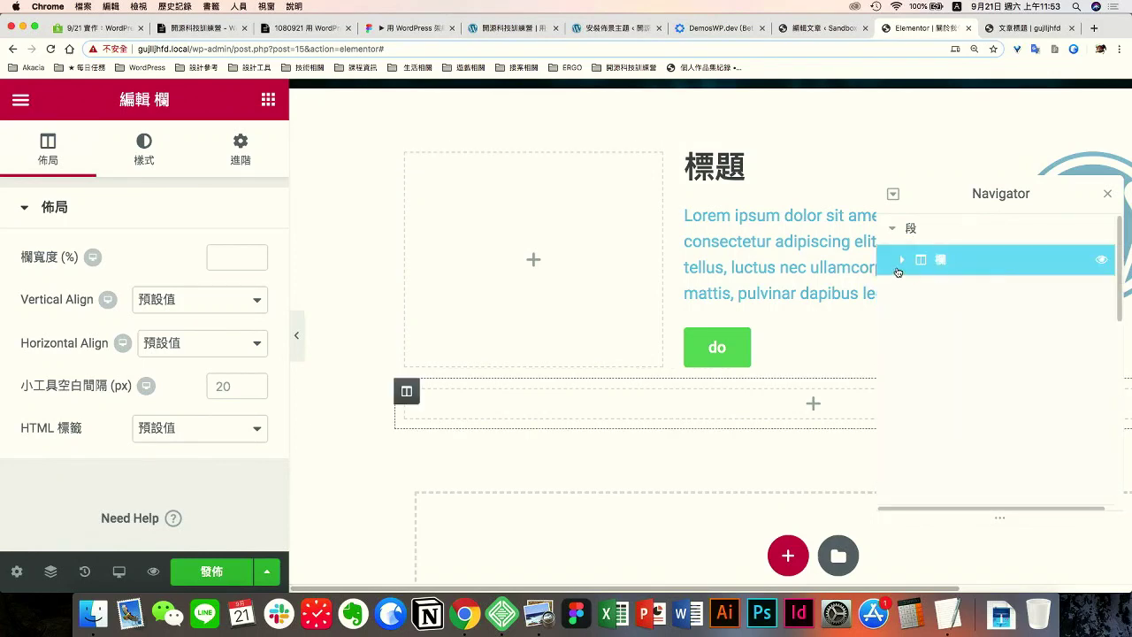
left_click(901, 260)
left_click(902, 260)
left_click(892, 228)
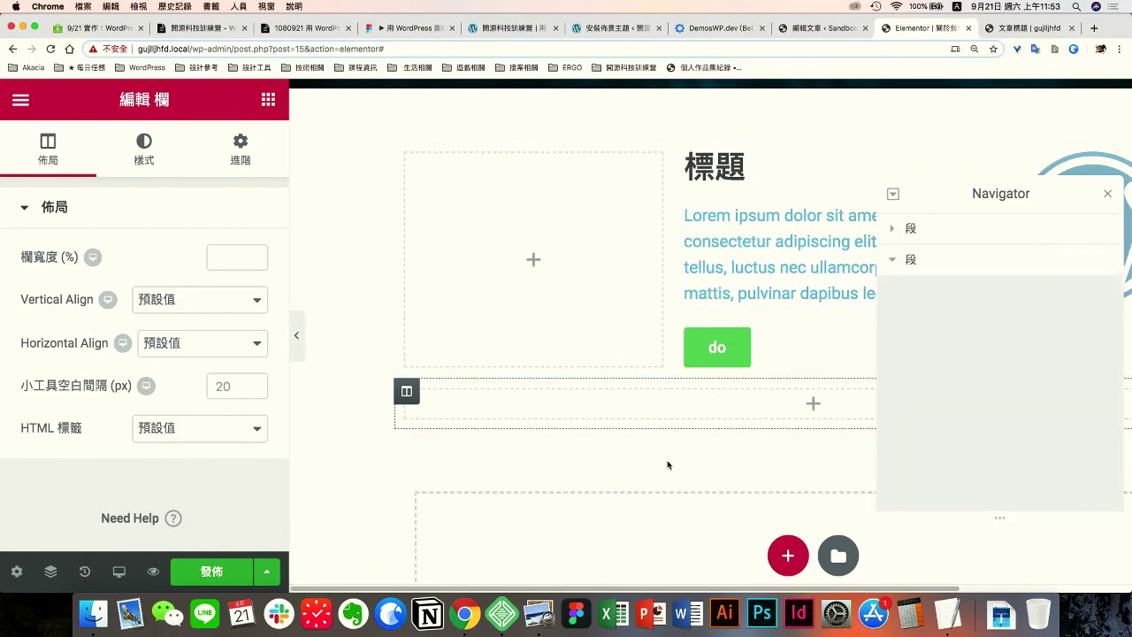
Revert History to the 按鈕 文本顏色 entry, undoing the column moves
left_click(84, 571)
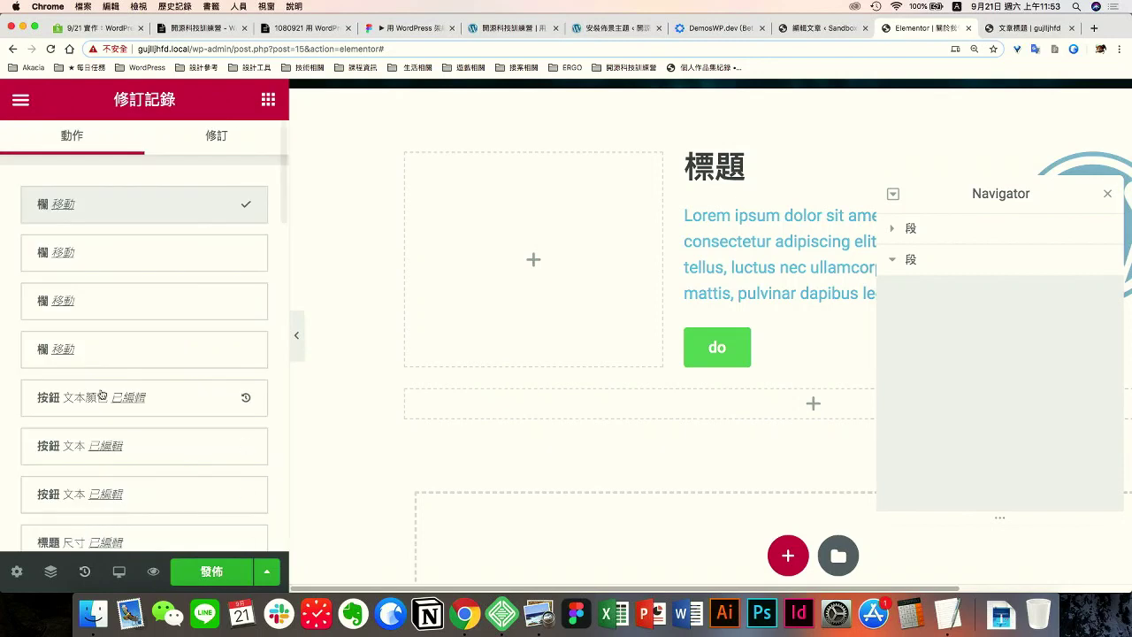
left_click(174, 312)
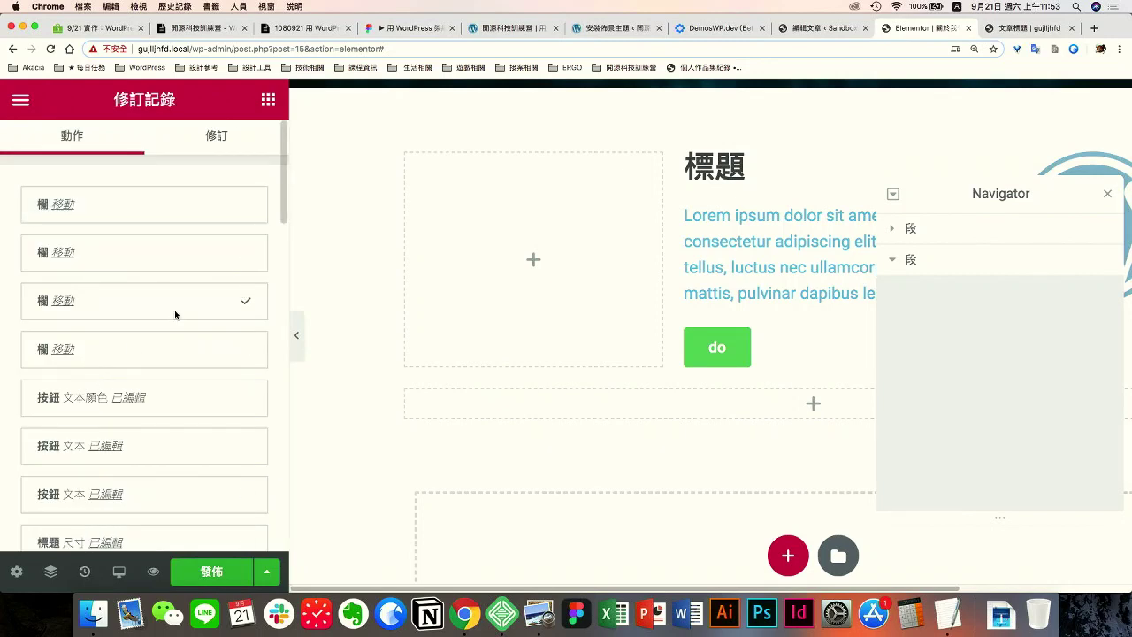
left_click(171, 354)
left_click(170, 399)
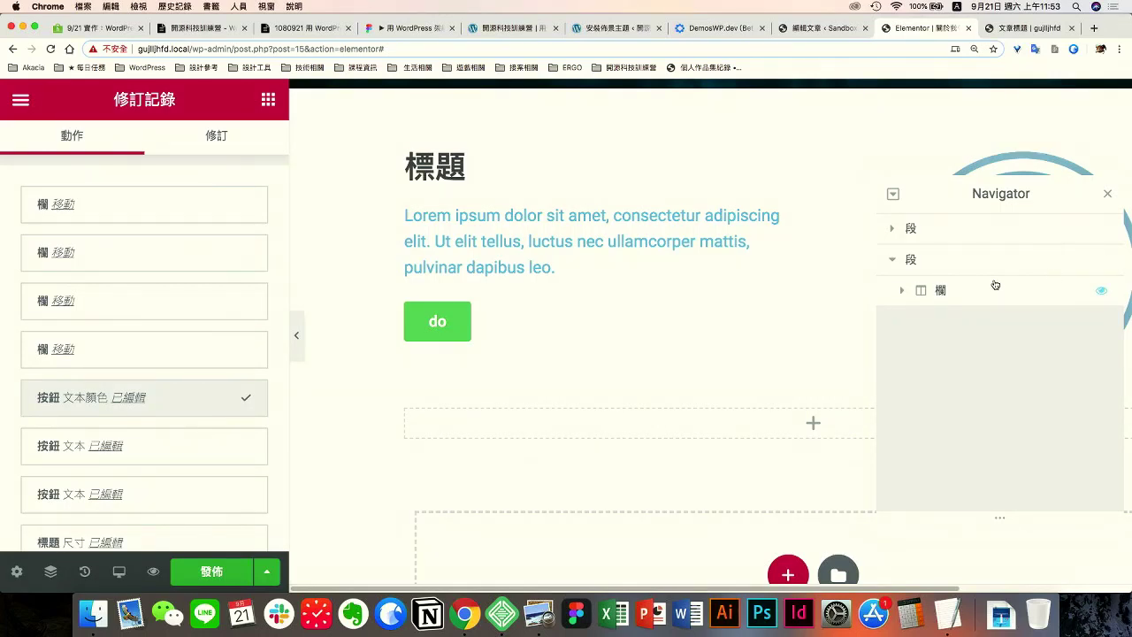
Expand the second section's column in the Navigator to show it's empty, then preview the page
left_click(901, 228)
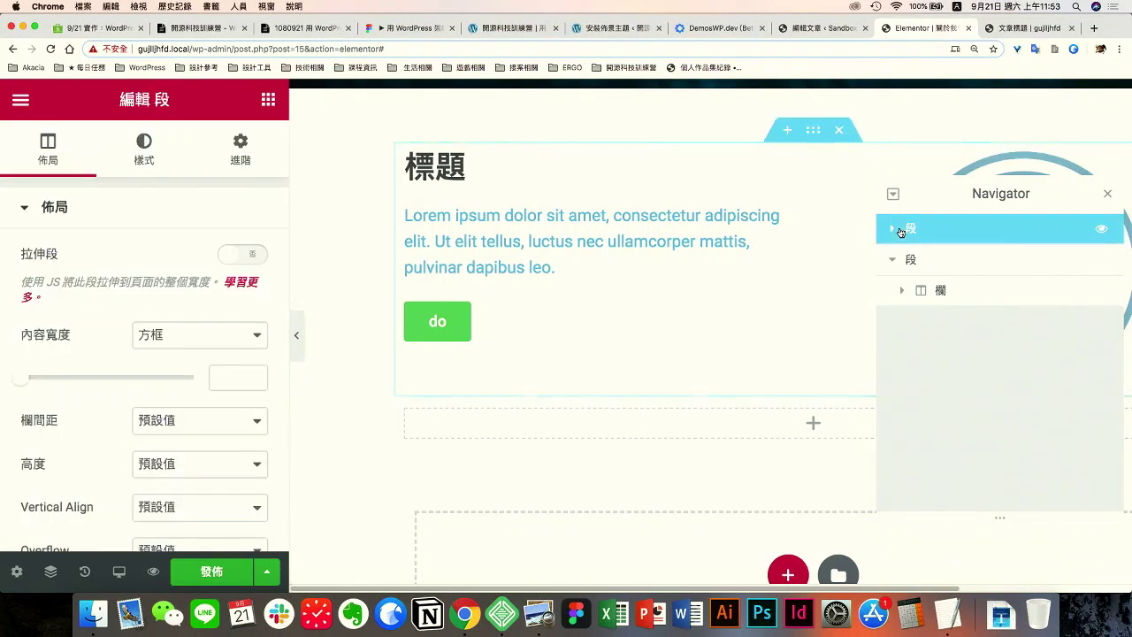
left_click(892, 229)
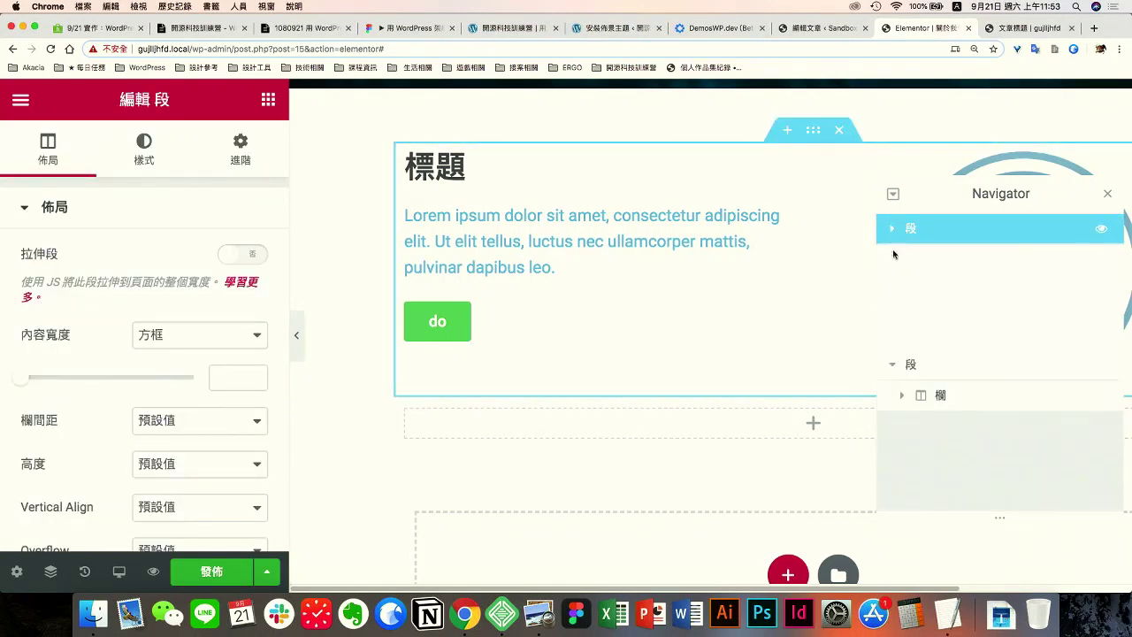
left_click(893, 259)
left_click(903, 290)
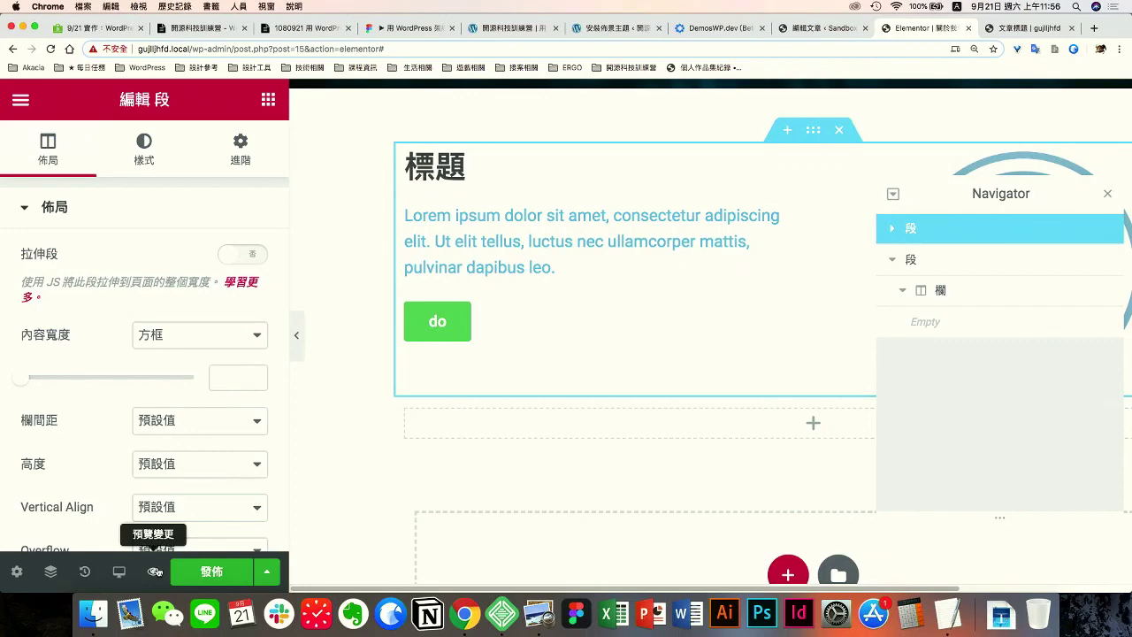
left_click(155, 572)
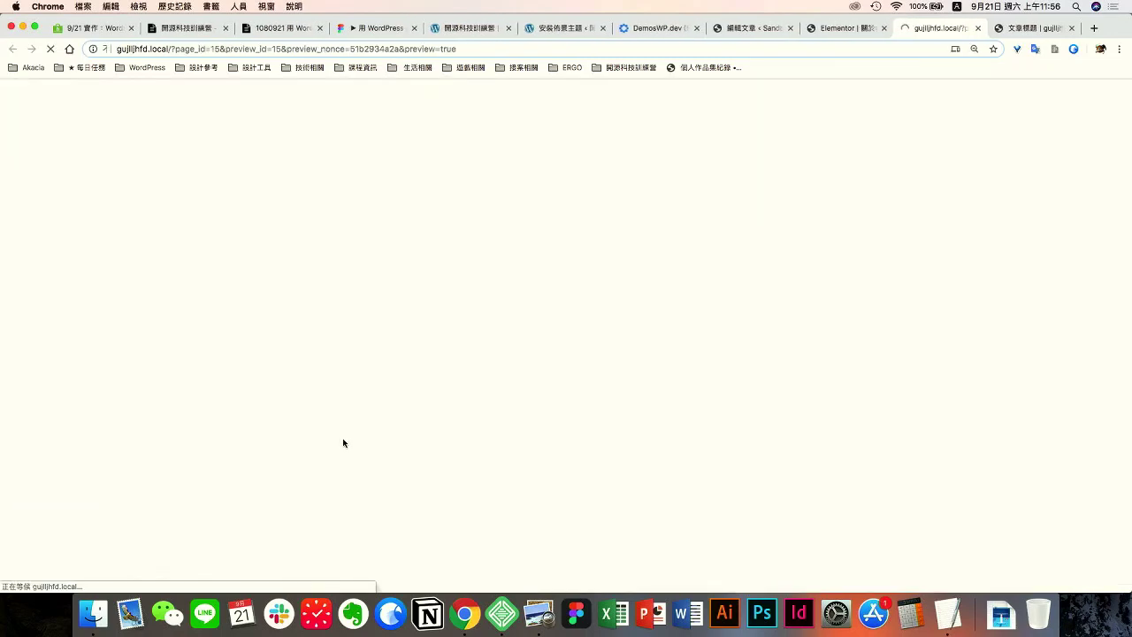
Scroll the preview down to the heading, Lorem ipsum text, do button and logo section
scroll(559, 324, "down", 10)
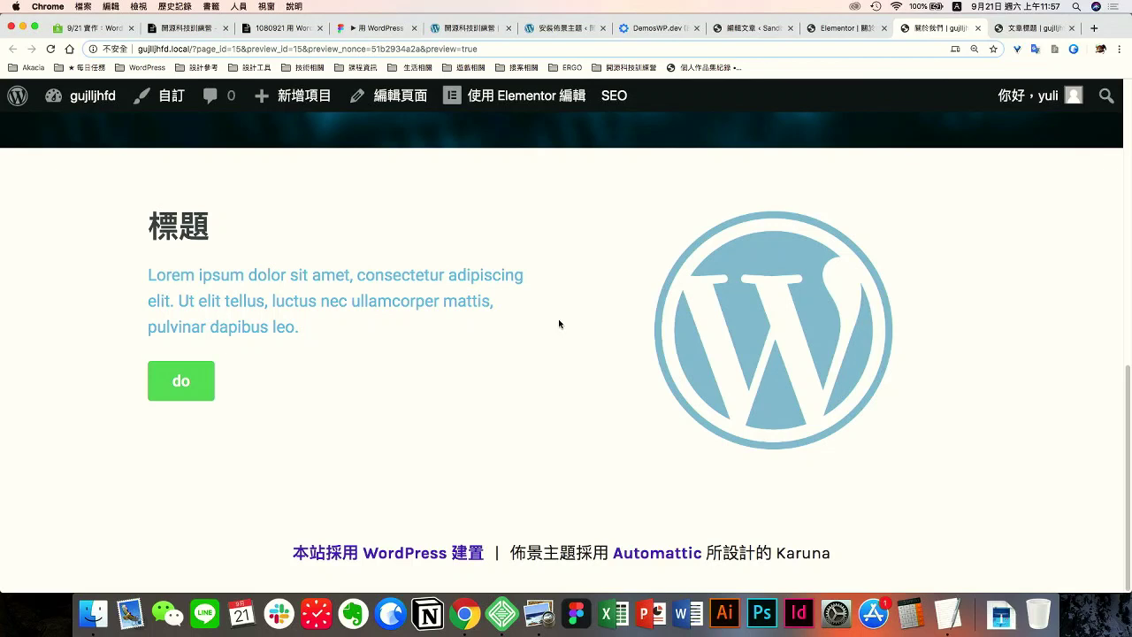
Close the preview and view the page at tablet (平板) width
left_click(980, 32)
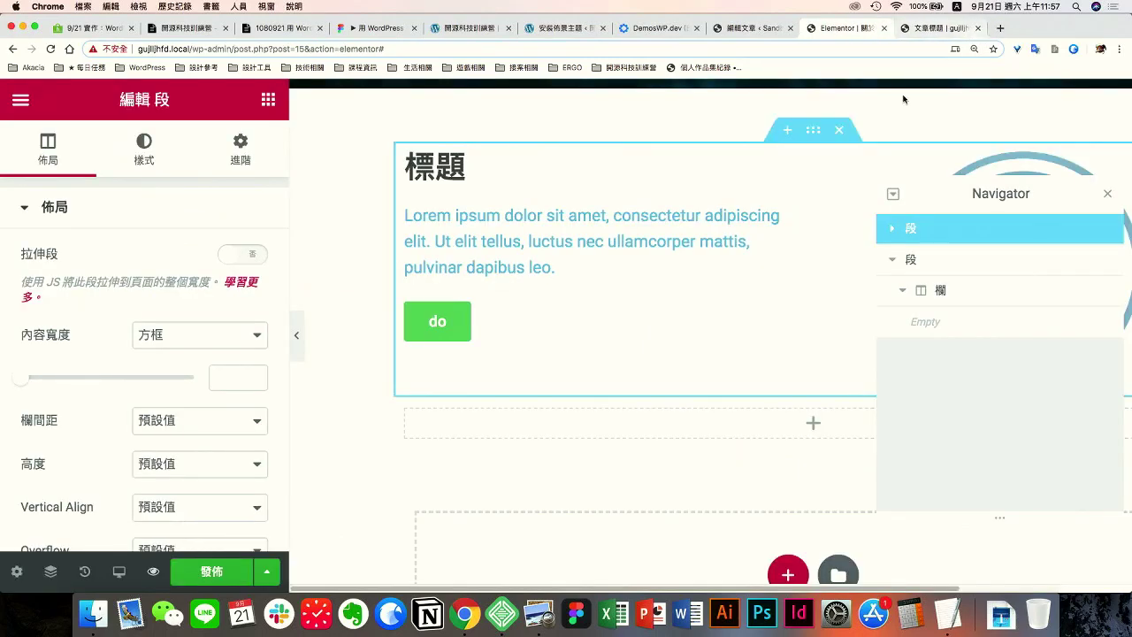
scroll(231, 475, "down", 3)
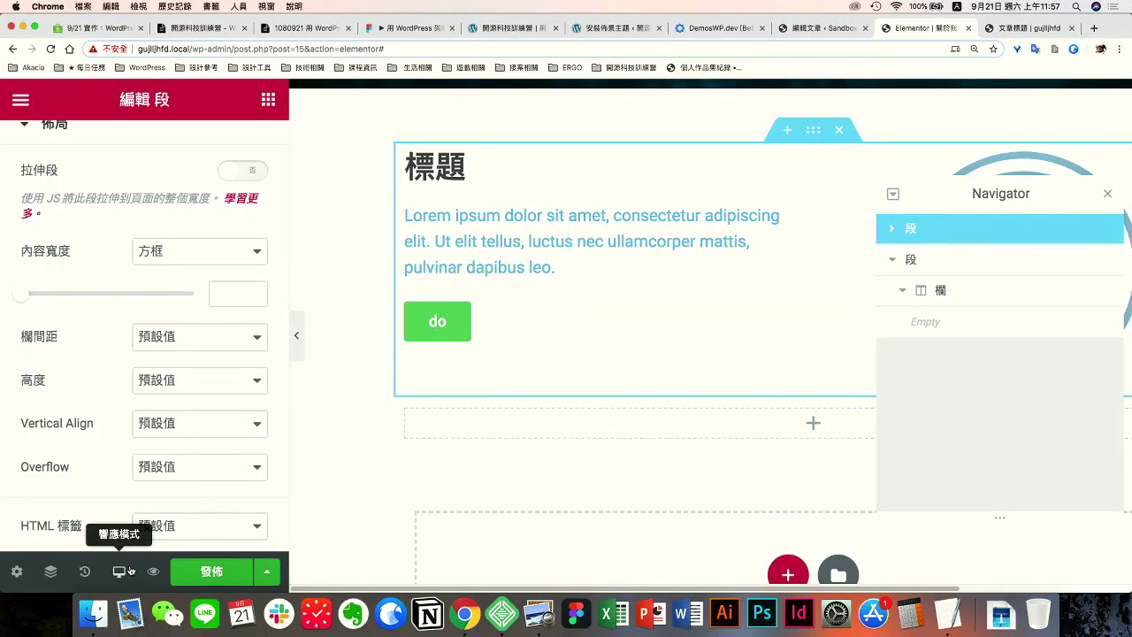
left_click(118, 572)
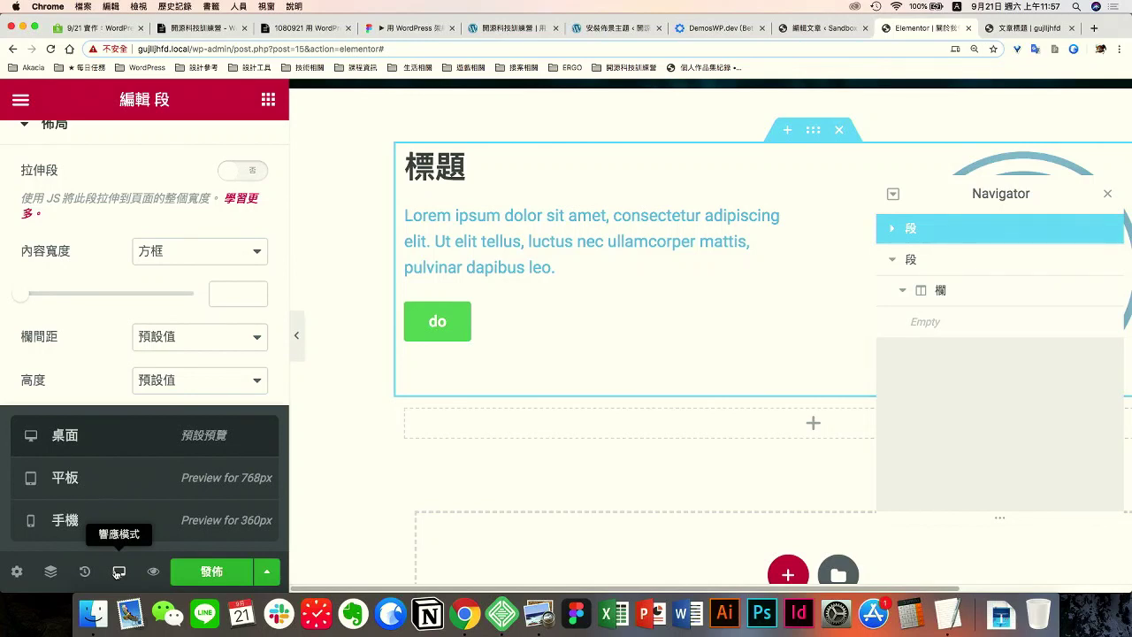
left_click(119, 499)
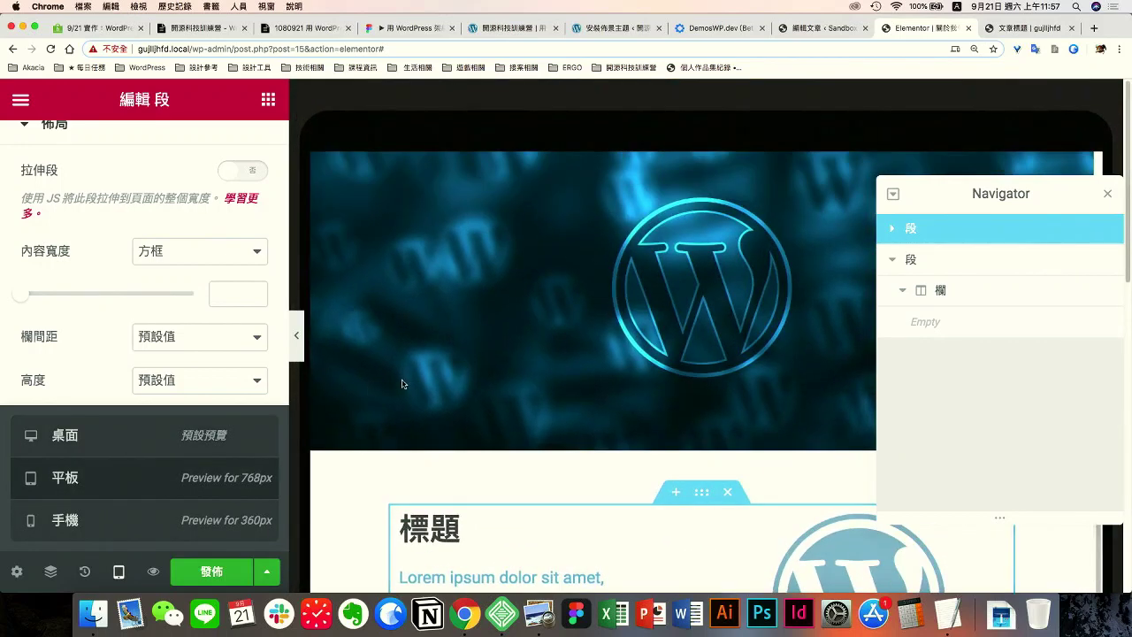
Close the Navigator panel and bring up the responsive device choices again
left_click(1107, 195)
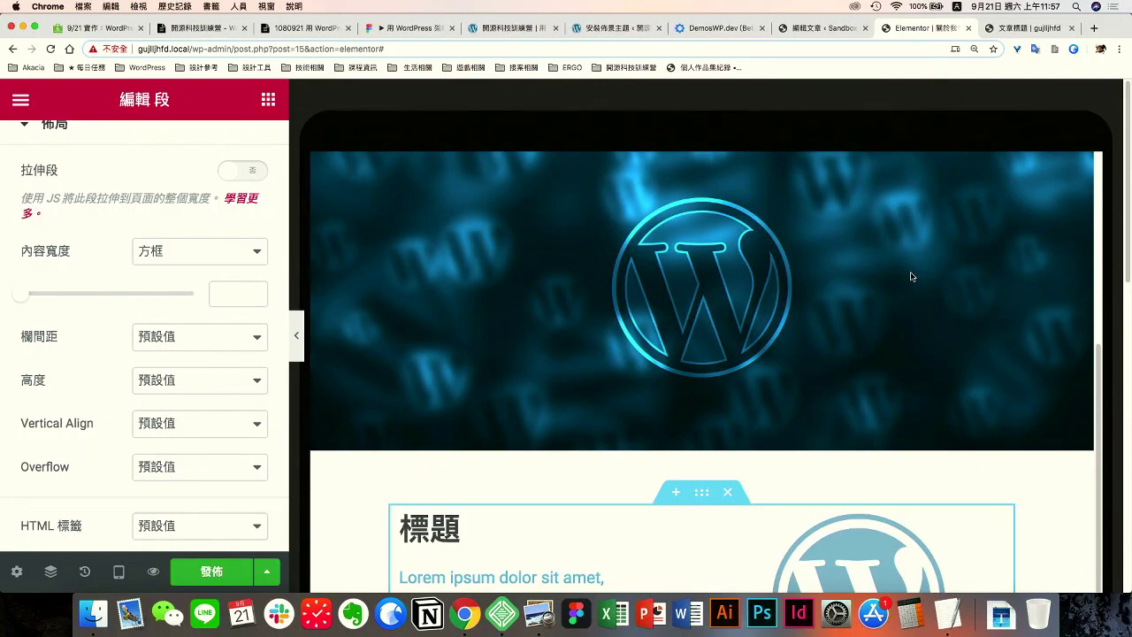
scroll(911, 277, "down", 5)
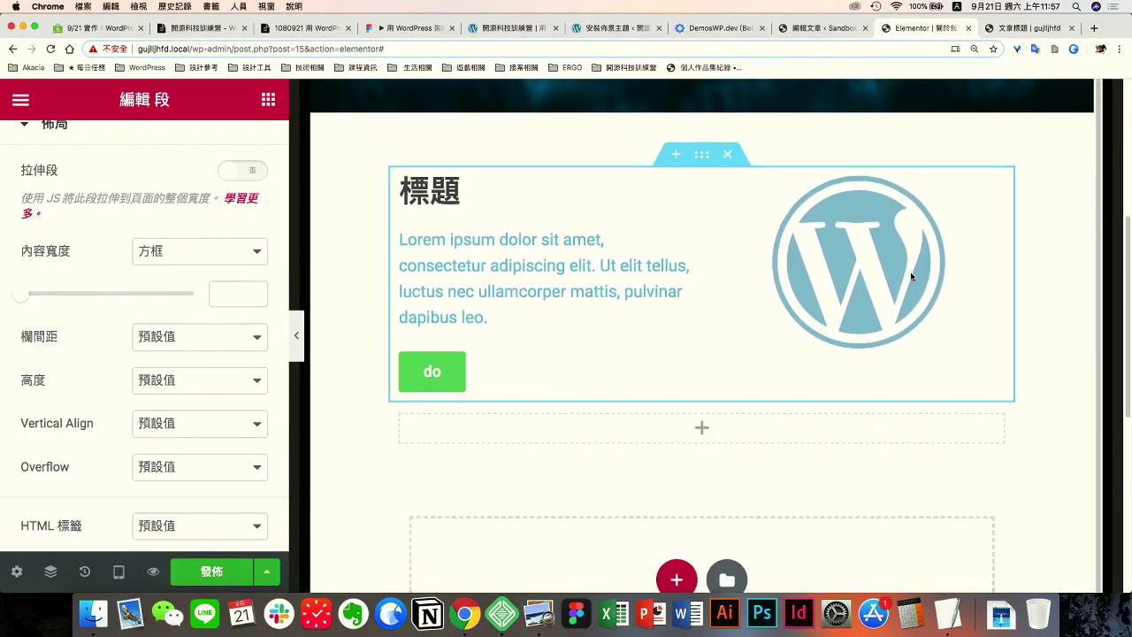
left_click(118, 571)
Preview the page at phone width, with the WordPress logo stacked below the text and button
left_click(119, 530)
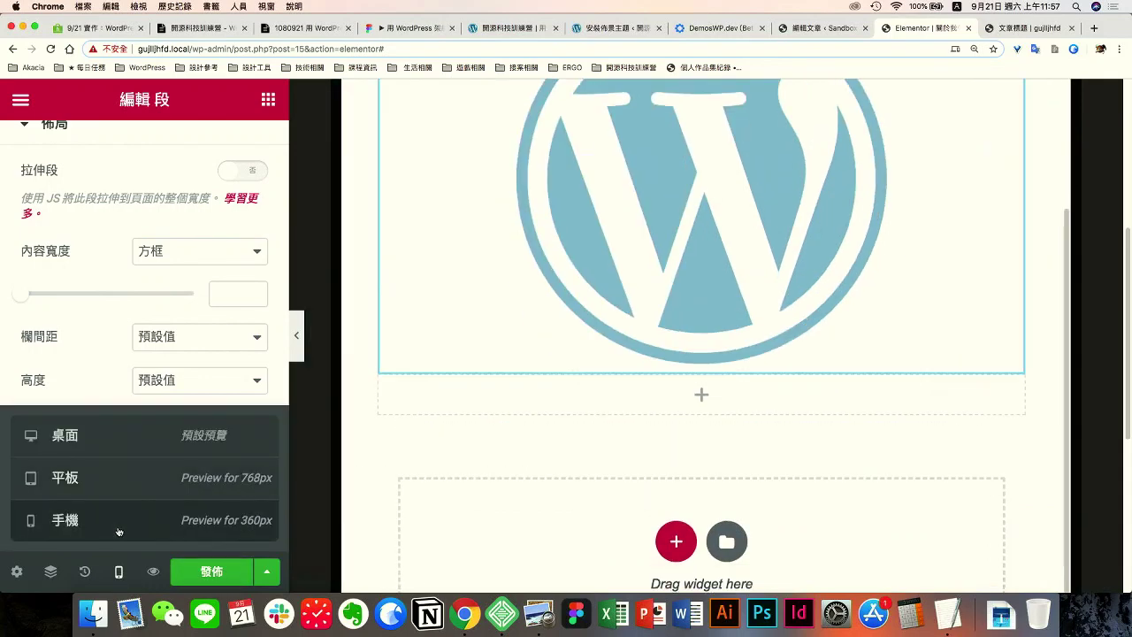
scroll(610, 353, "up", 10)
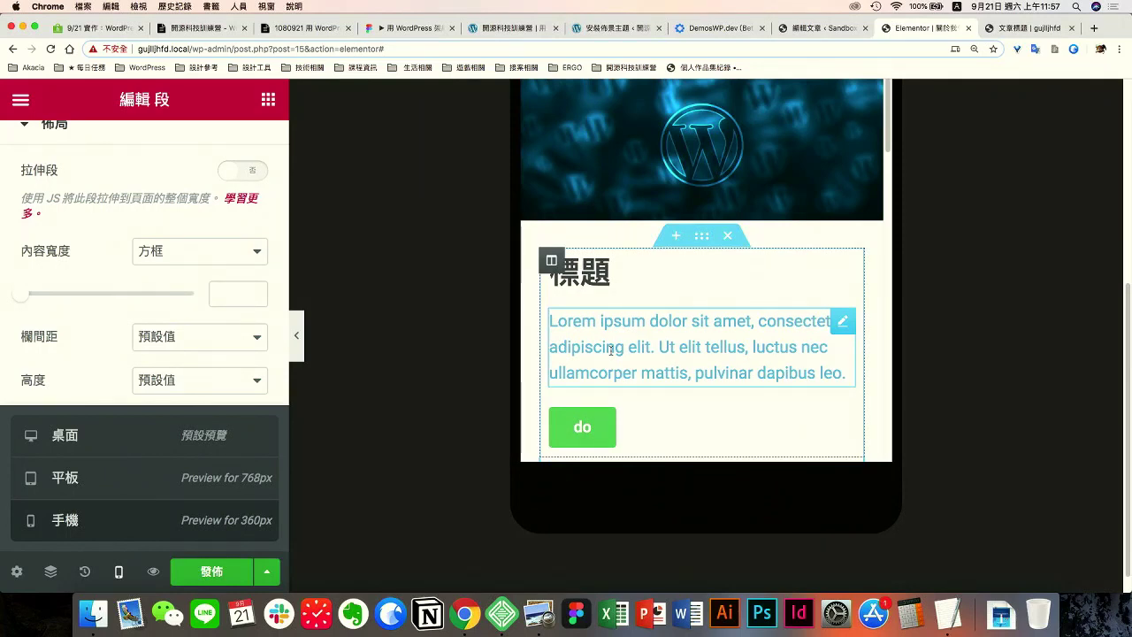
scroll(612, 350, "down", 5)
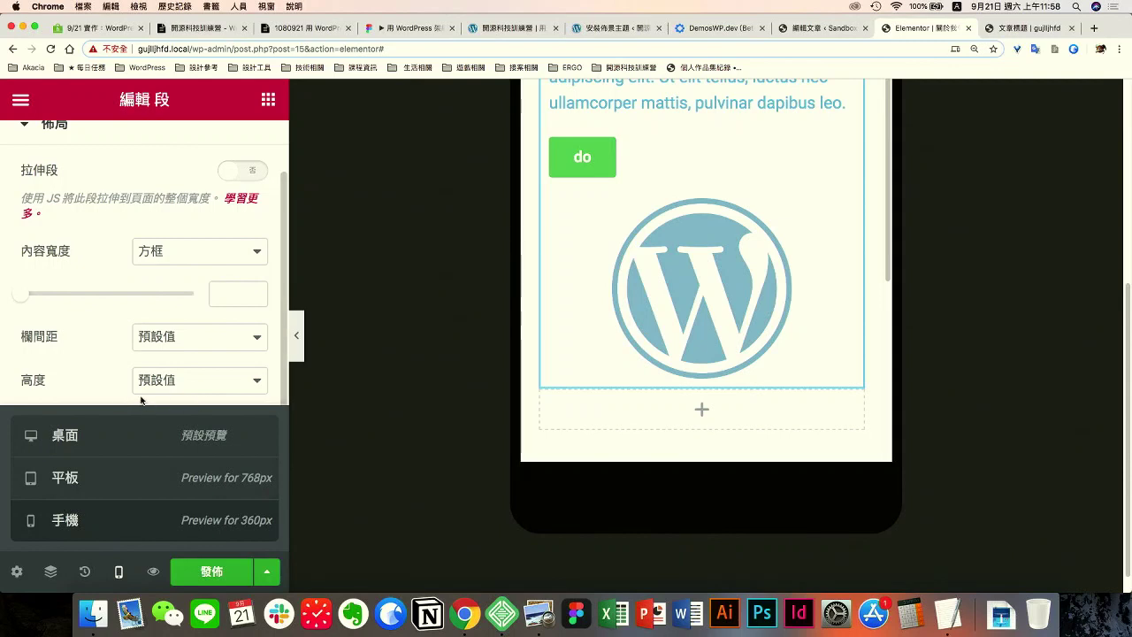
left_click(116, 369)
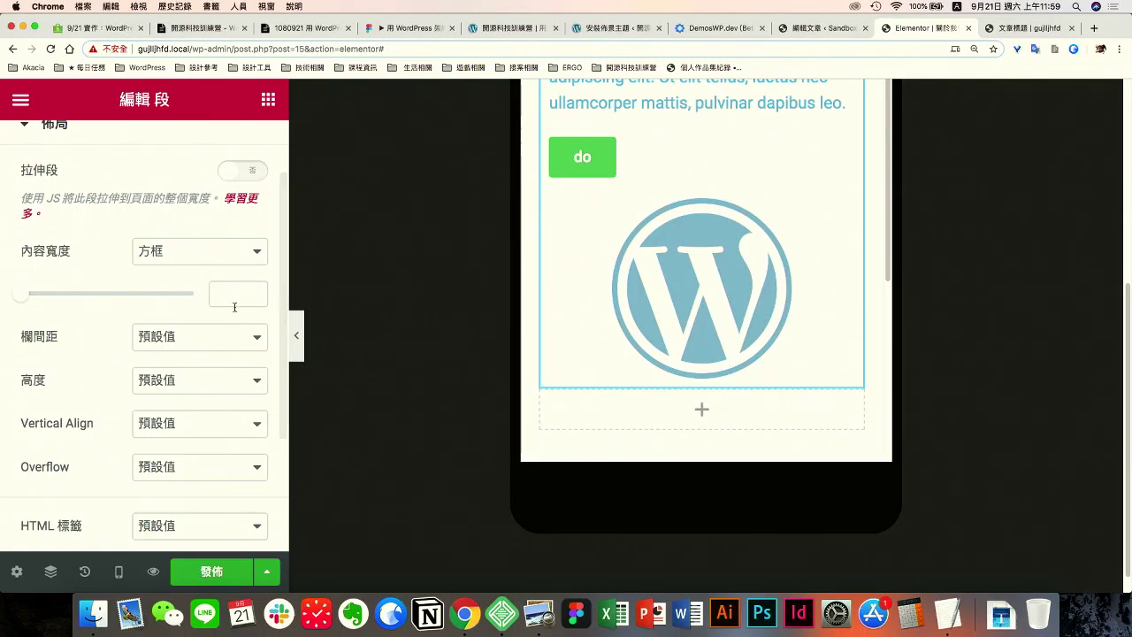
scroll(645, 256, "up", 3)
Enlarge the Lorem ipsum paragraph's mobile typography size to 21 px
left_click(646, 257)
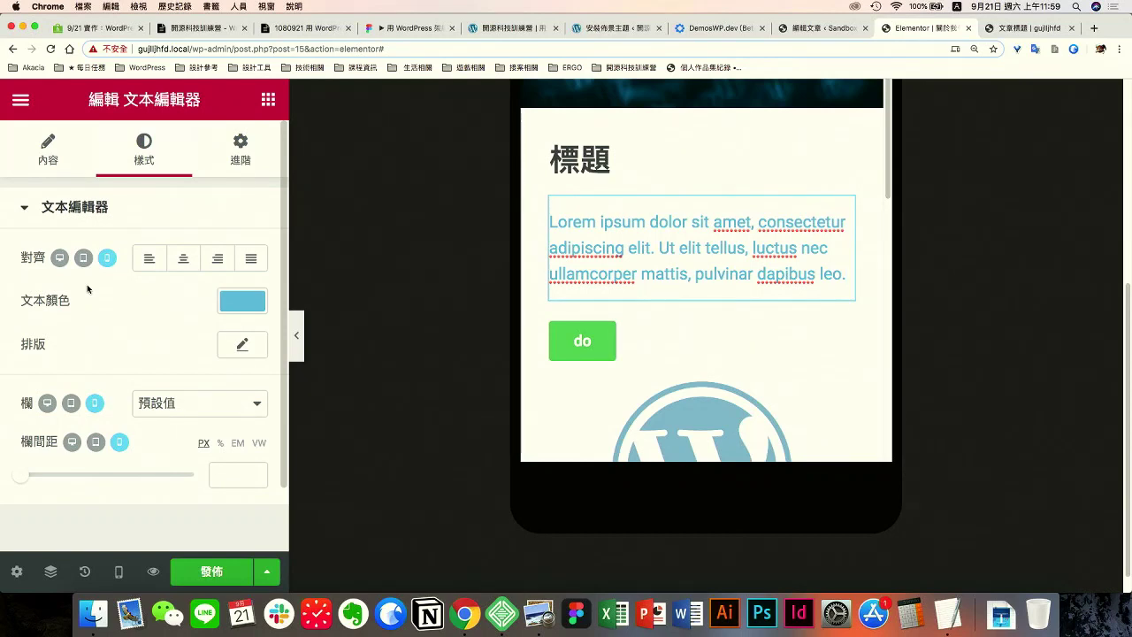
left_click(252, 348)
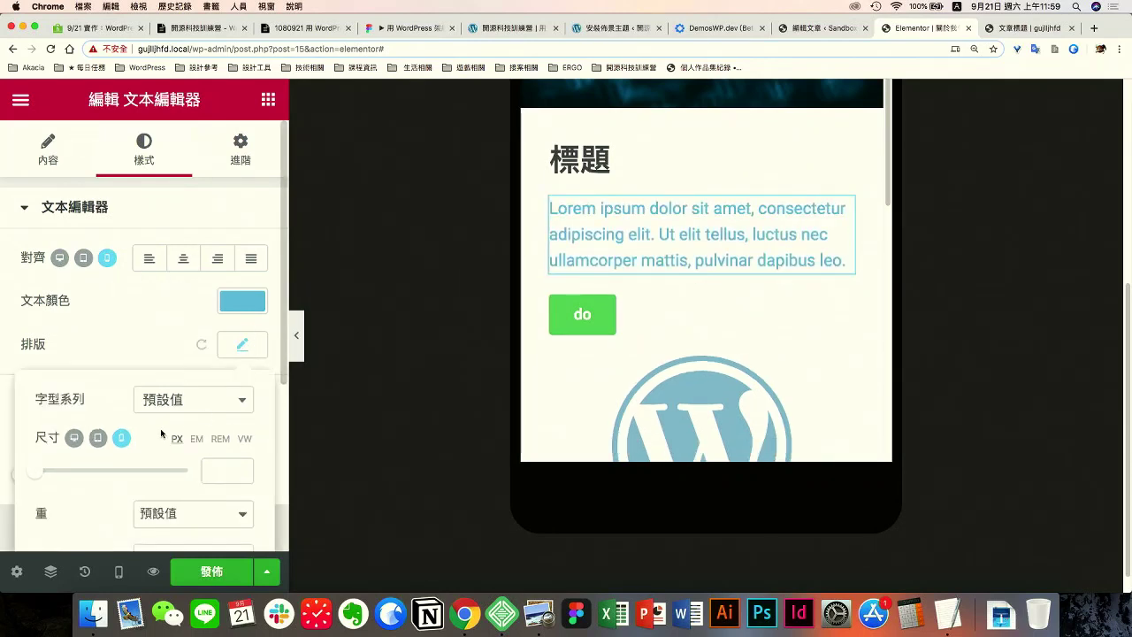
left_click_drag(36, 473, 55, 477)
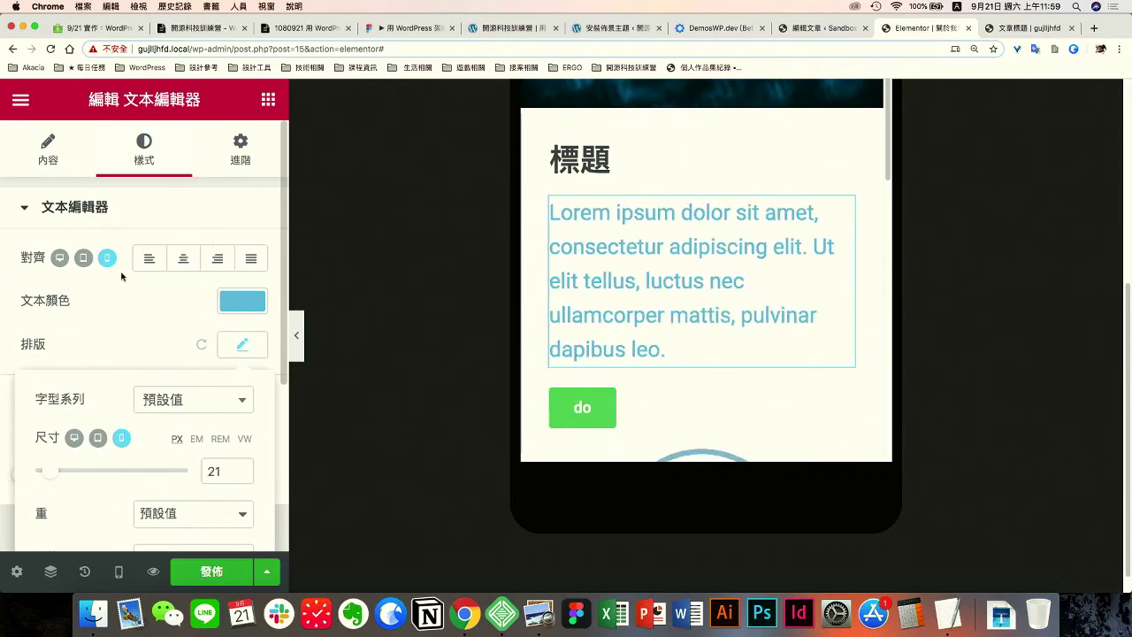
left_click(146, 315)
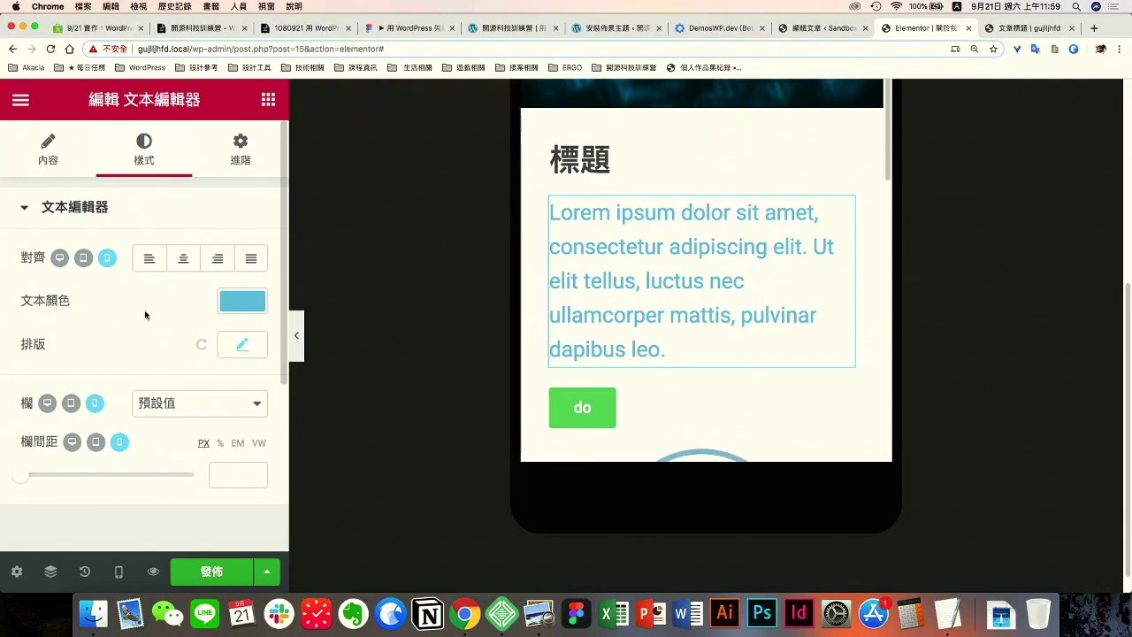
Switch the preview back to desktop width and scroll to the empty 'Drag widget here' section
left_click(60, 258)
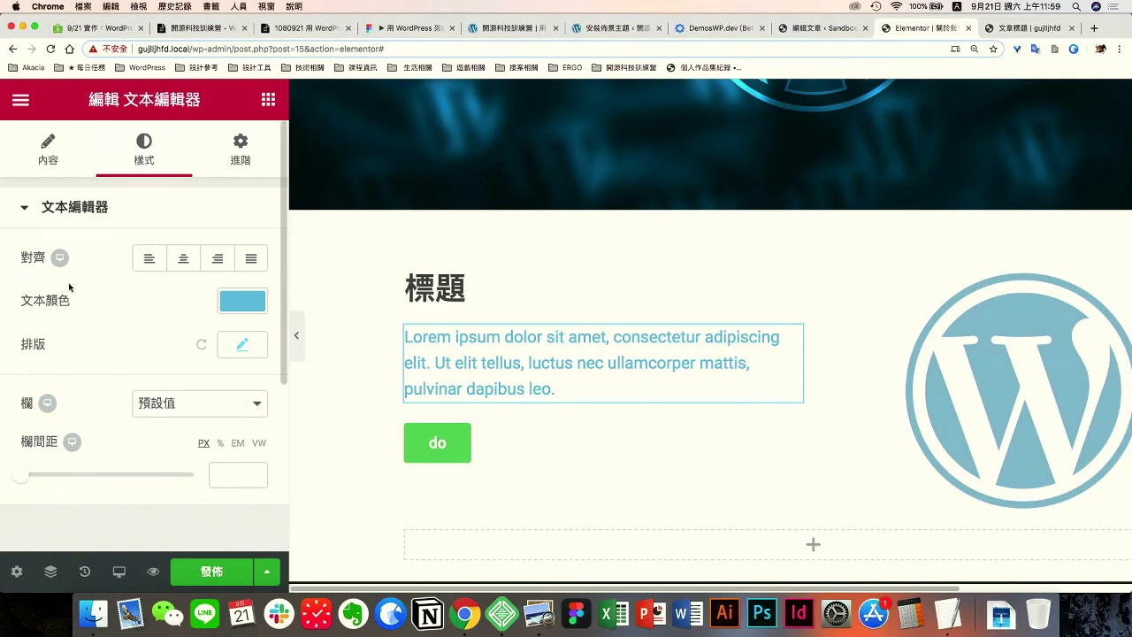
mouse_move(70, 261)
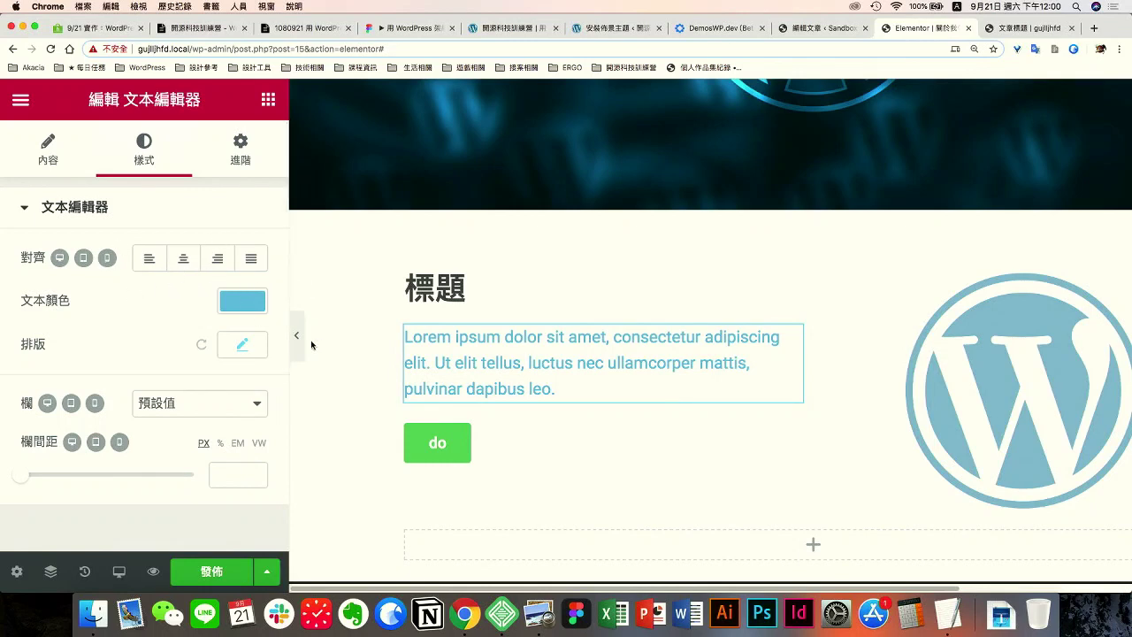
scroll(443, 384, "down", 2)
scroll(442, 384, "down", 1)
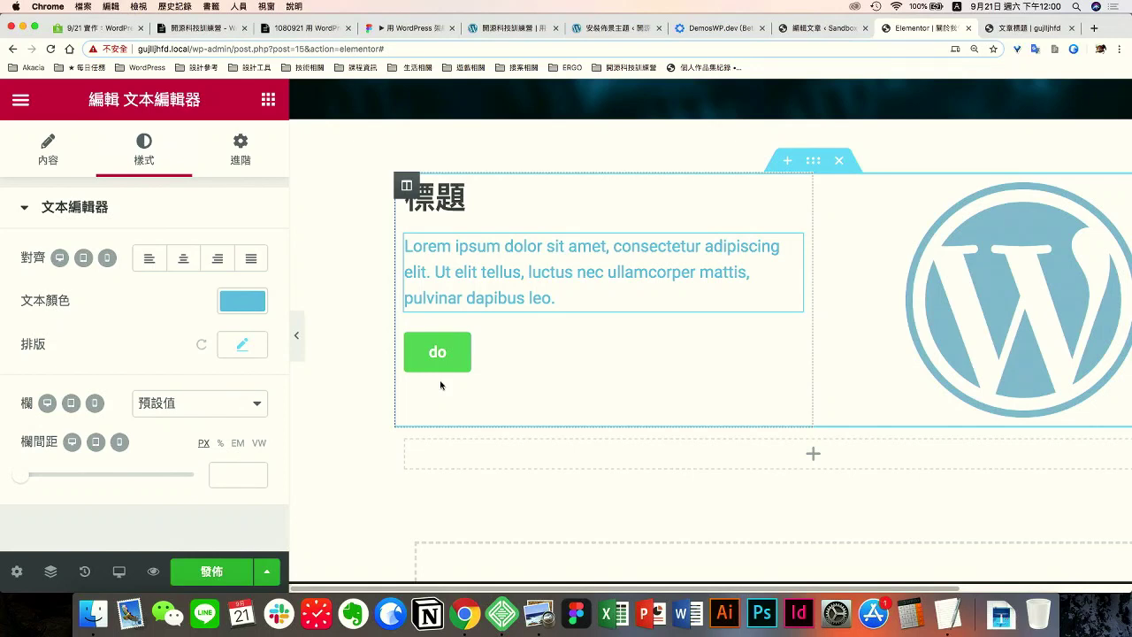
scroll(440, 385, "down", 5)
scroll(441, 385, "up", 1)
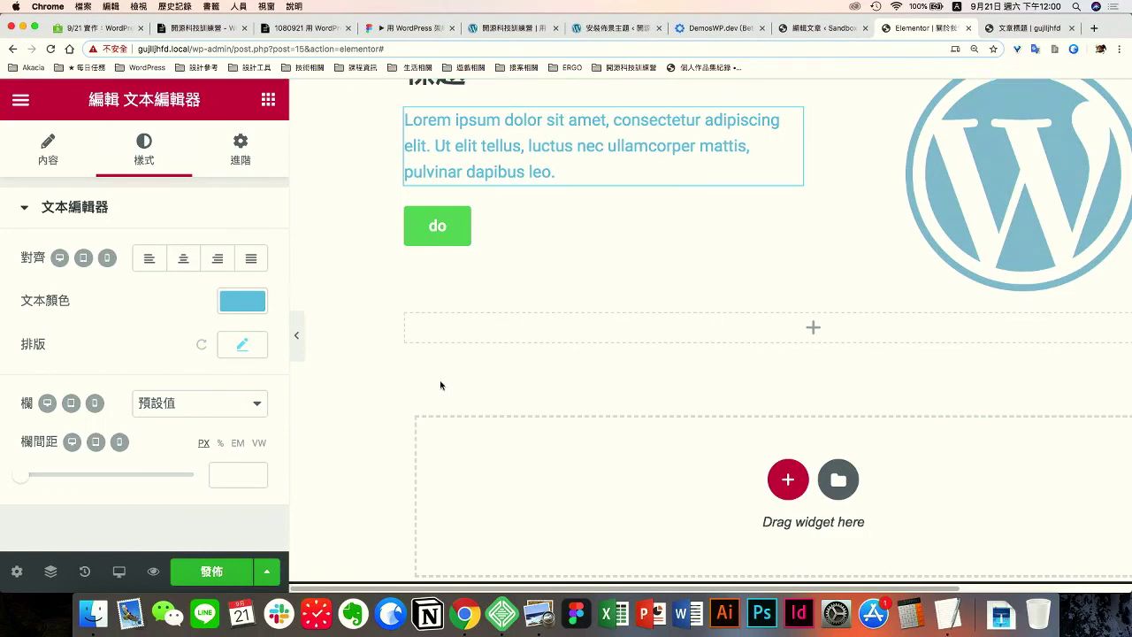
scroll(440, 379, "down", 1)
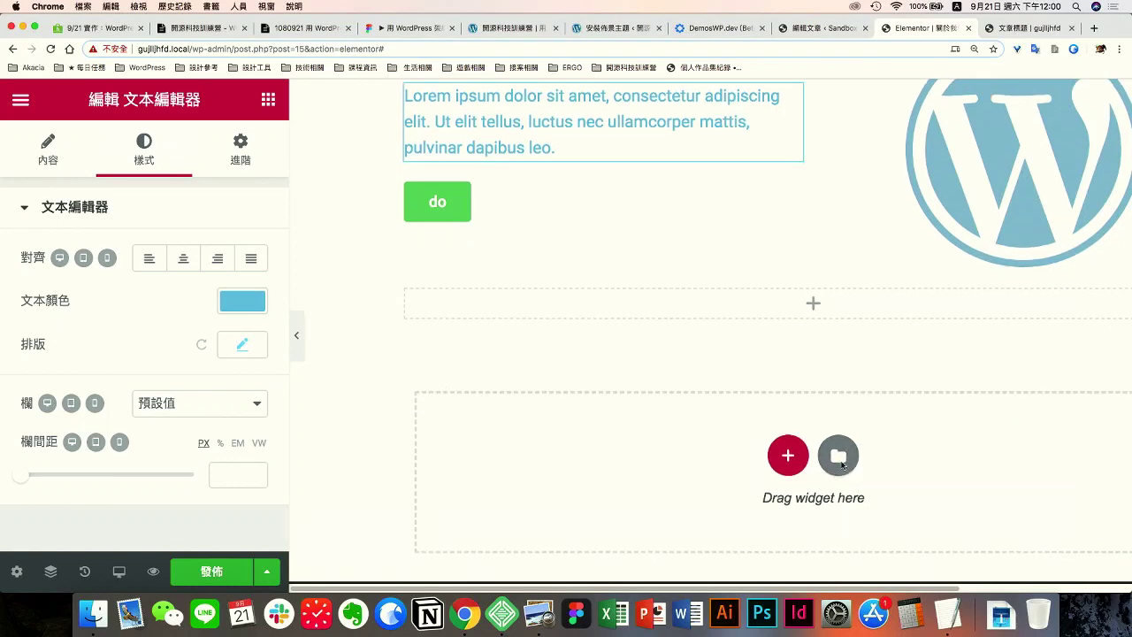
left_click(838, 456)
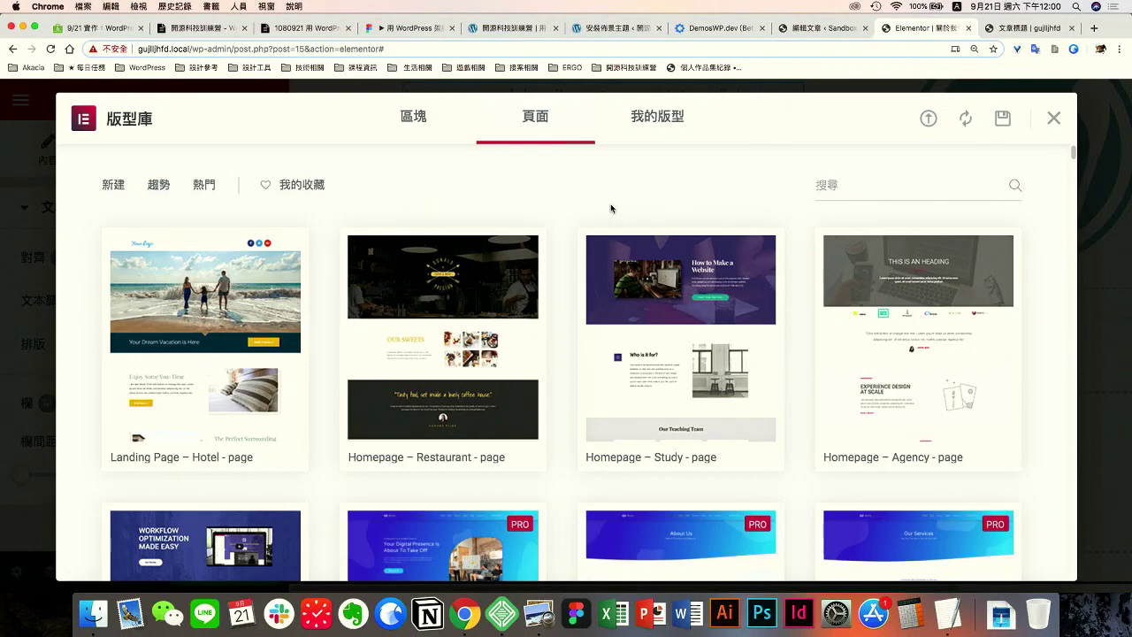
scroll(611, 209, "down", 2)
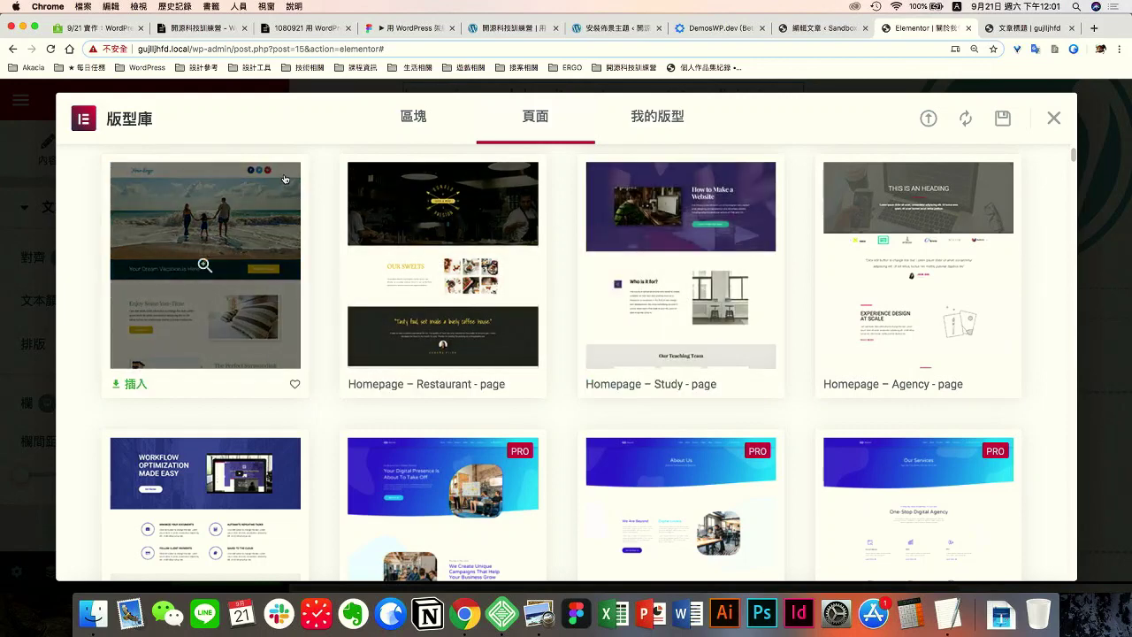
Search the 區塊 block templates for 'about' and preview the About the company block
left_click(410, 124)
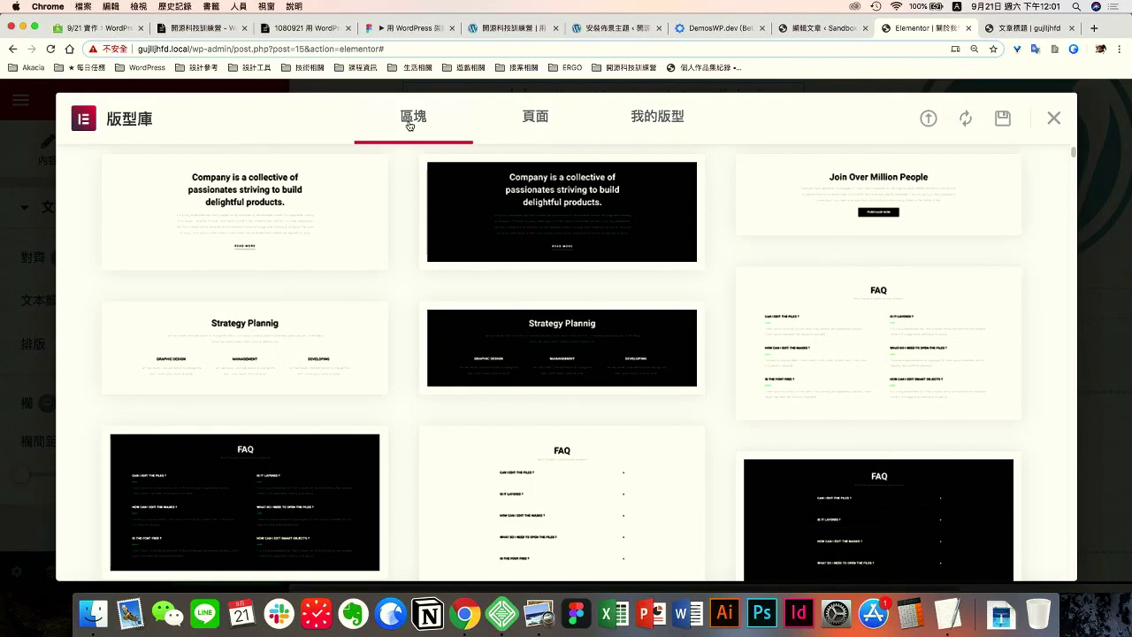
left_click(837, 187)
type("口")
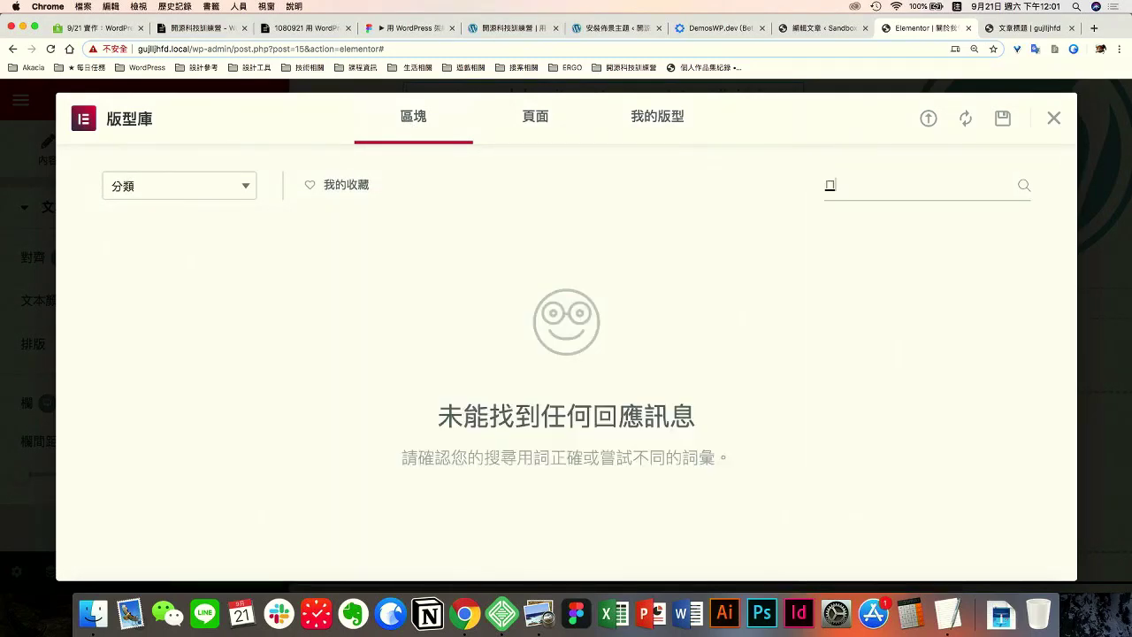
key("BackSpace")
type("abo")
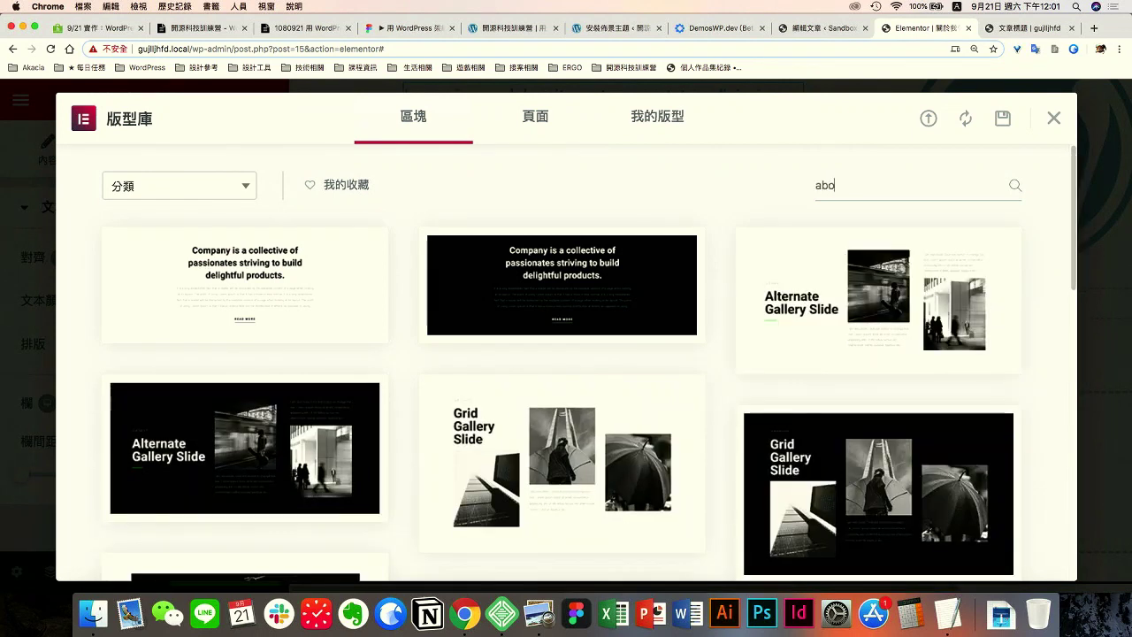
type("ut")
scroll(766, 266, "down", 3)
scroll(766, 266, "down", 2)
left_click(796, 341)
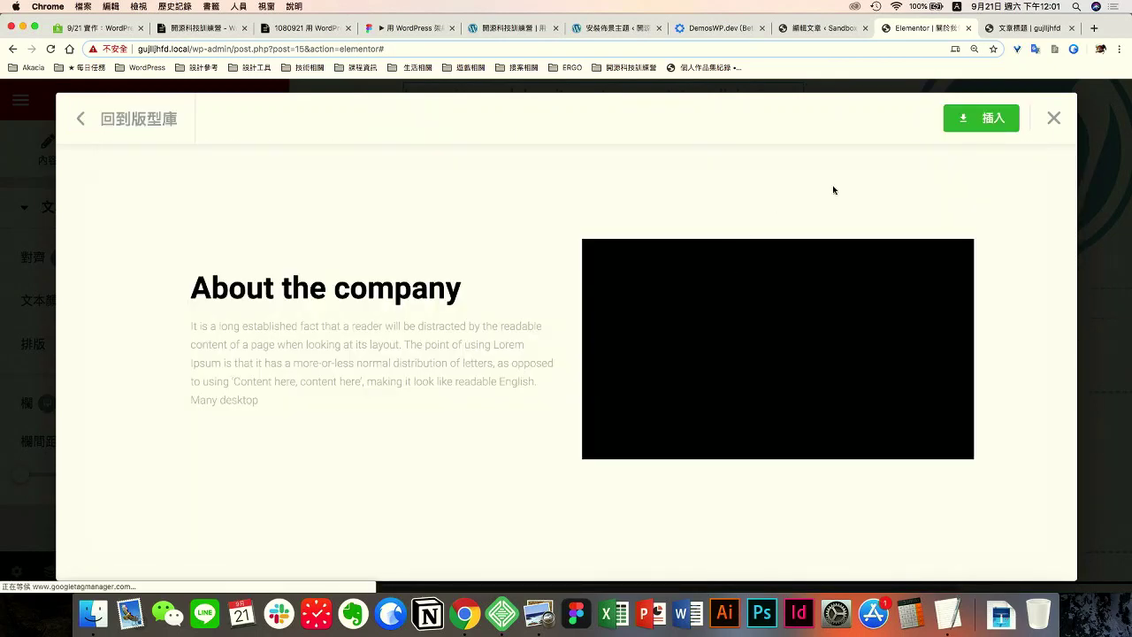
Insert the About the company block, adding its ABOUT THE COMPANY heading, paragraph and video placeholder
left_click(972, 132)
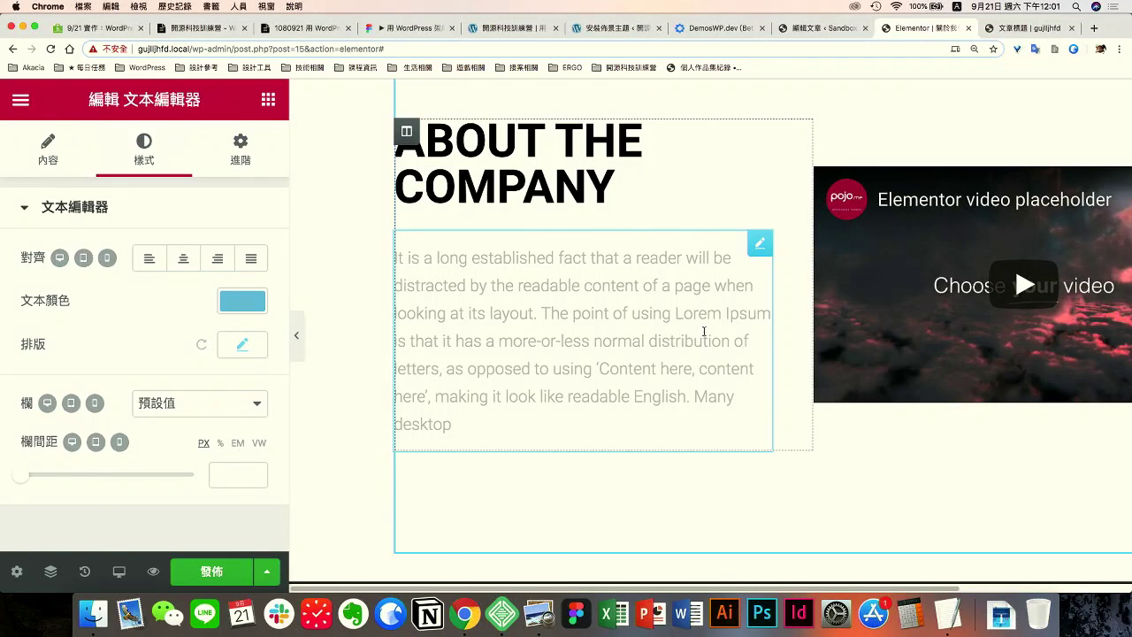
scroll(705, 332, "down", 3)
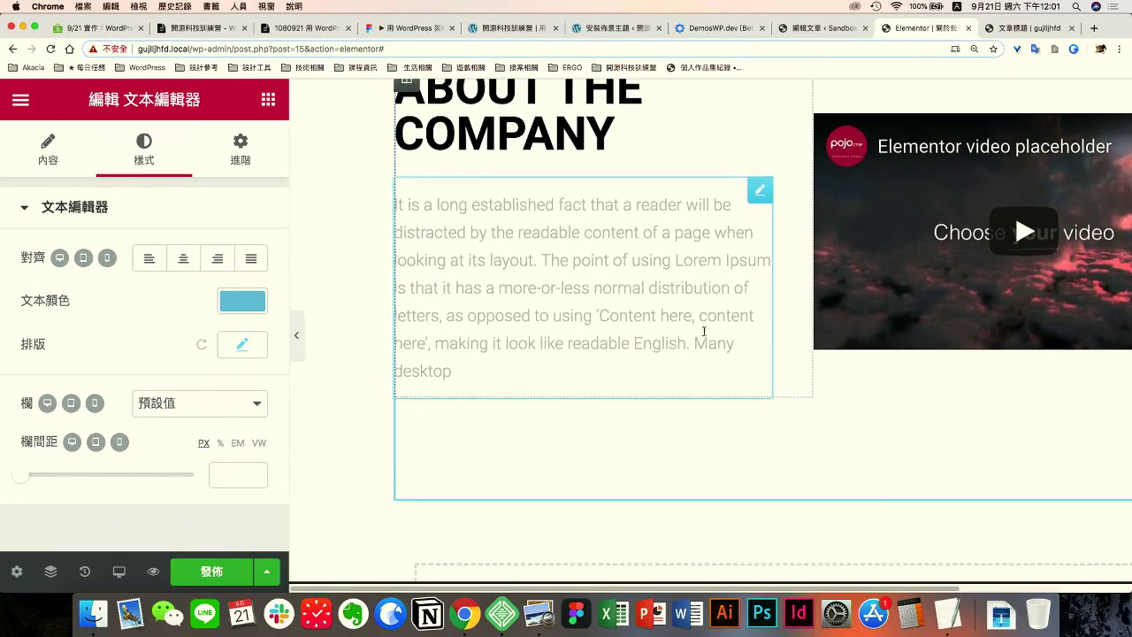
scroll(705, 332, "up", 5)
scroll(706, 333, "down", 10)
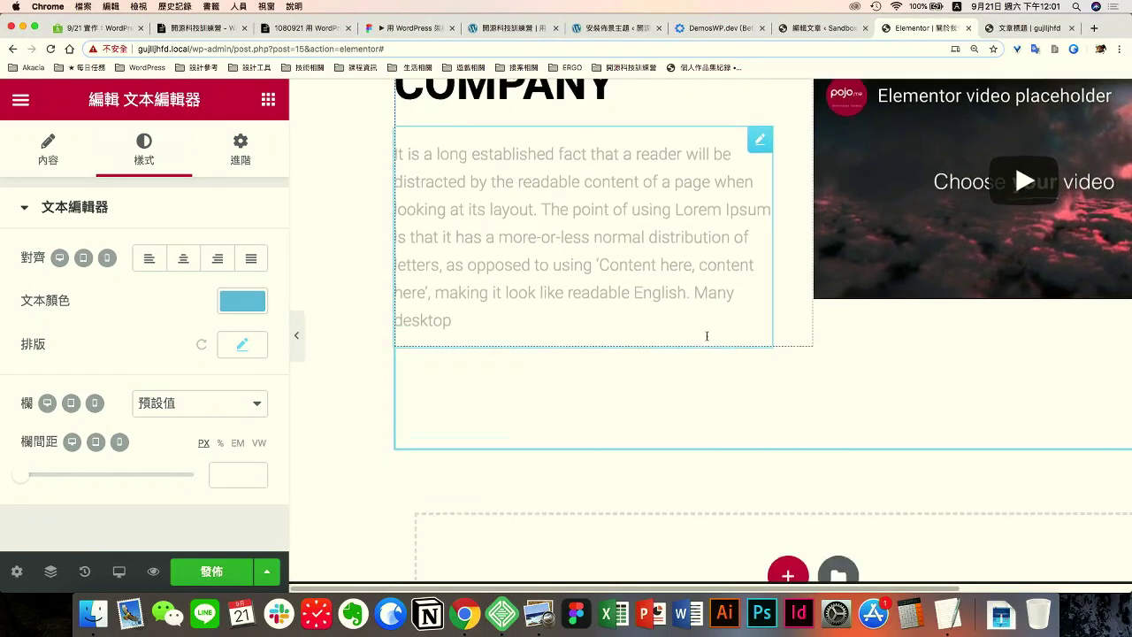
scroll(708, 340, "down", 3)
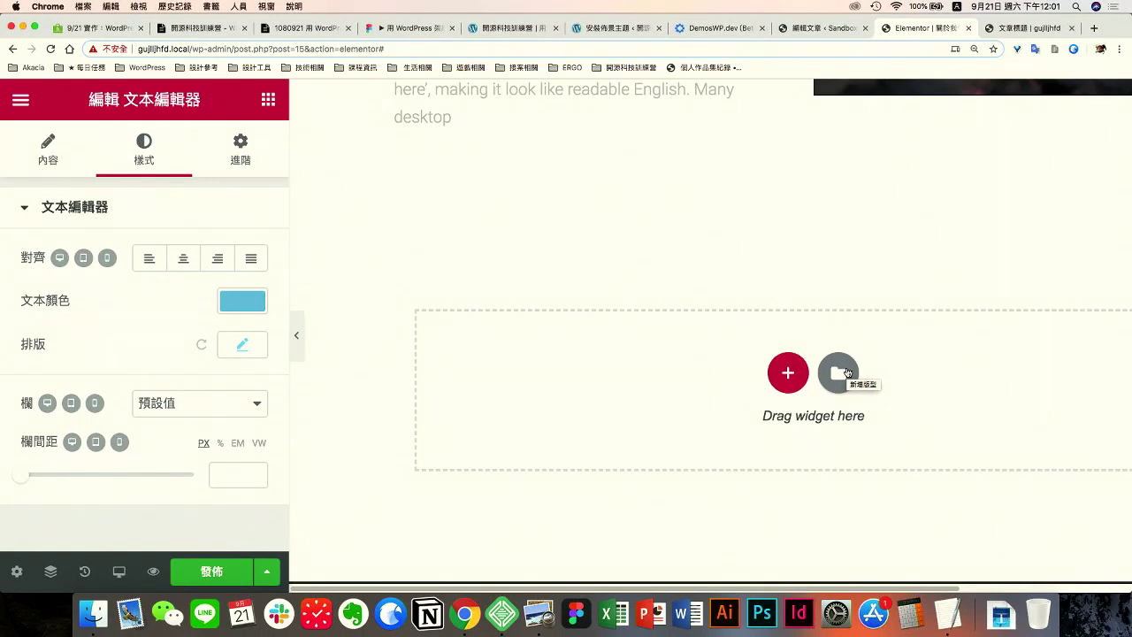
left_click(847, 373)
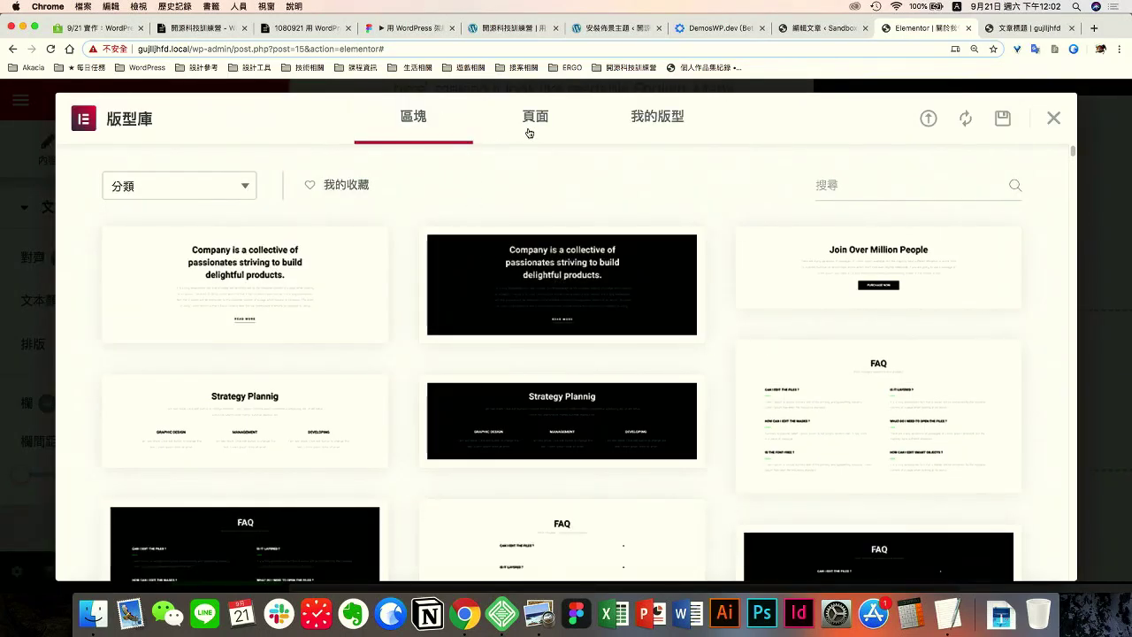
left_click(529, 132)
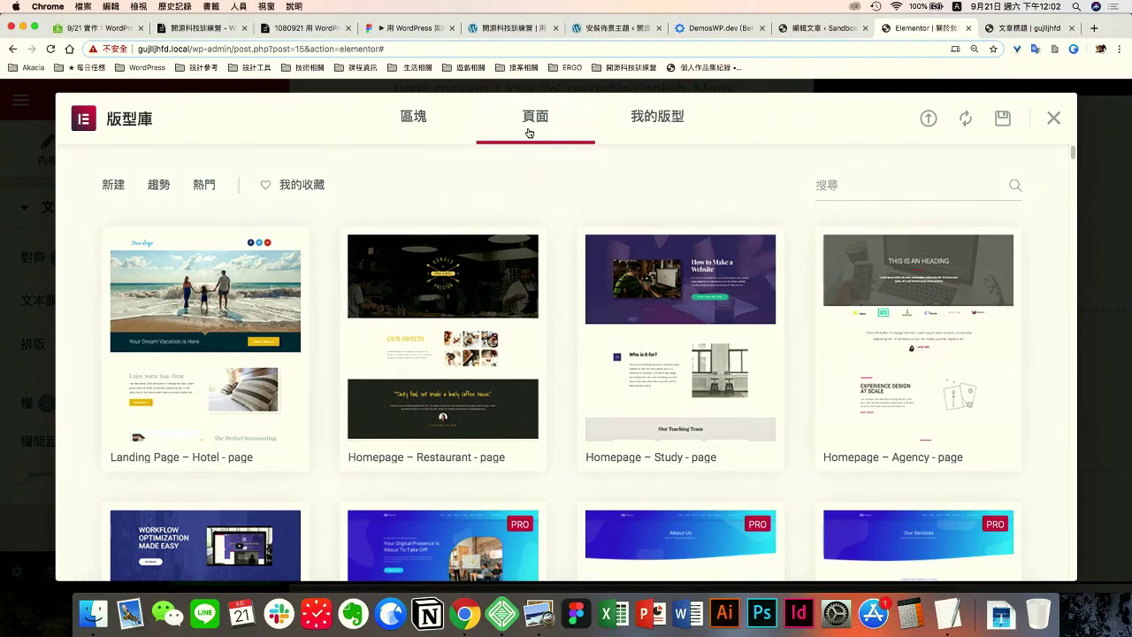
left_click(1053, 117)
scroll(897, 207, "up", 5)
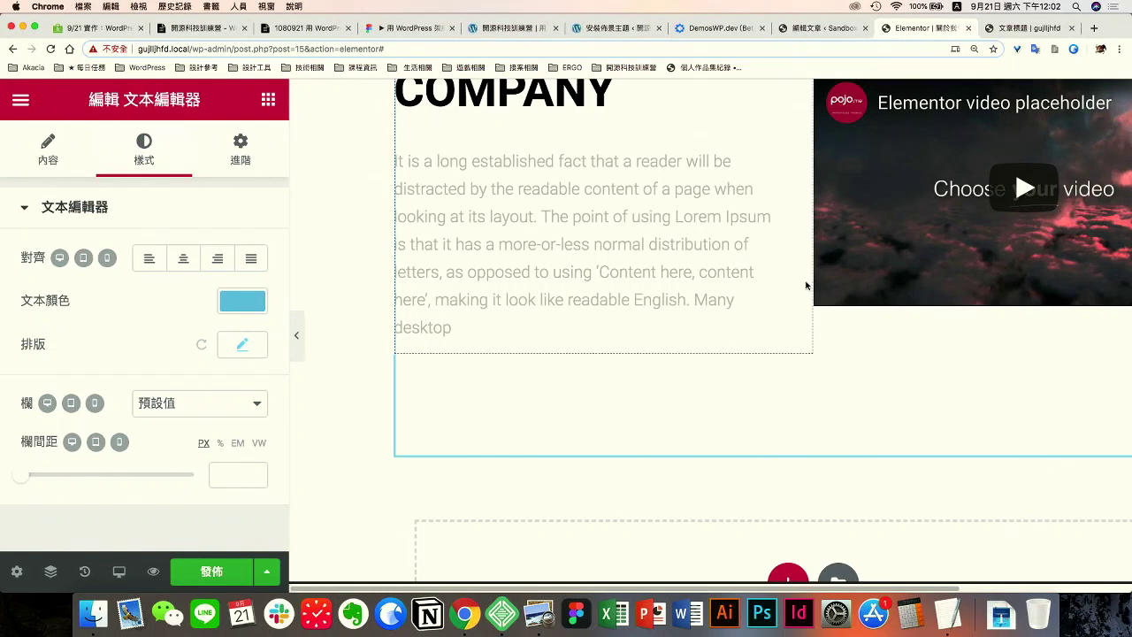
Publish the About page with 發佈 and view the 文章標題 post tab
scroll(806, 285, "up", 10)
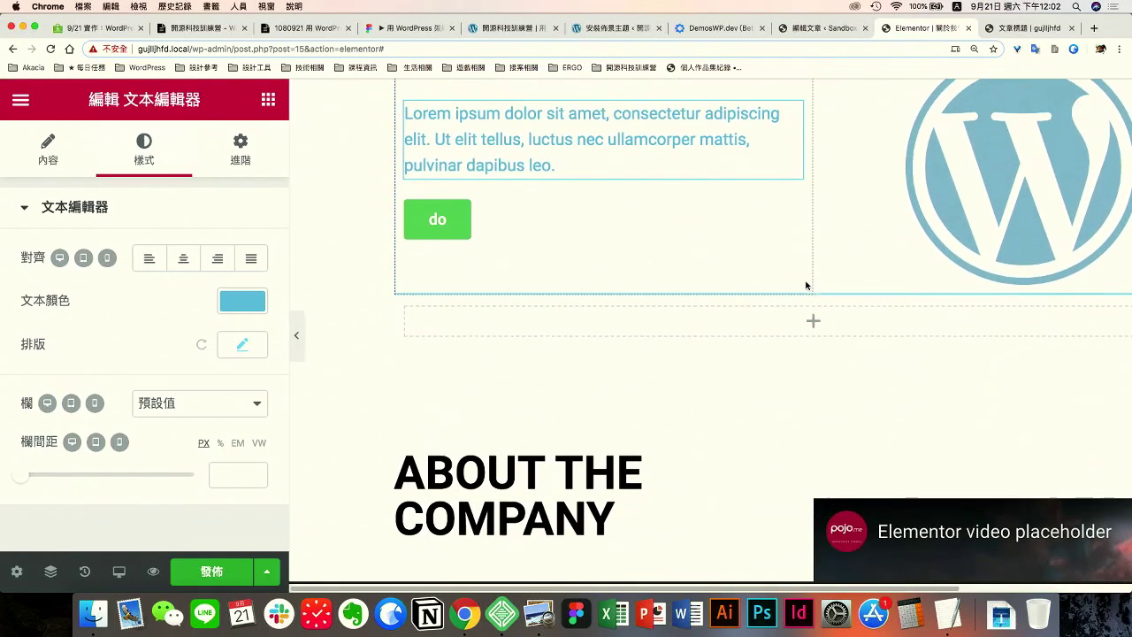
scroll(806, 284, "down", 1)
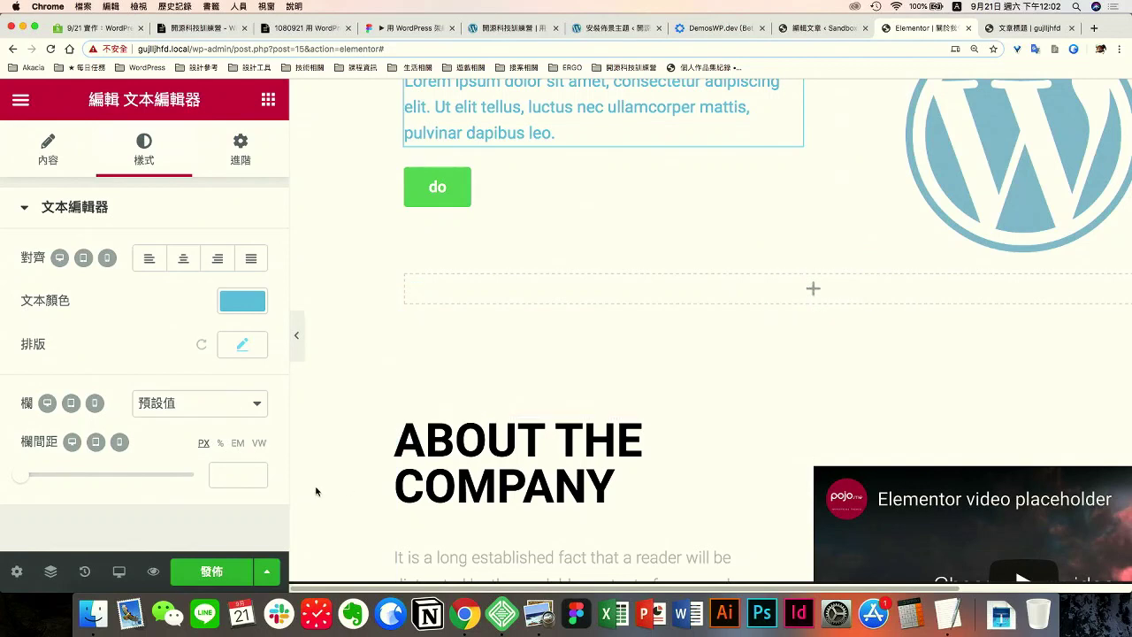
left_click(197, 575)
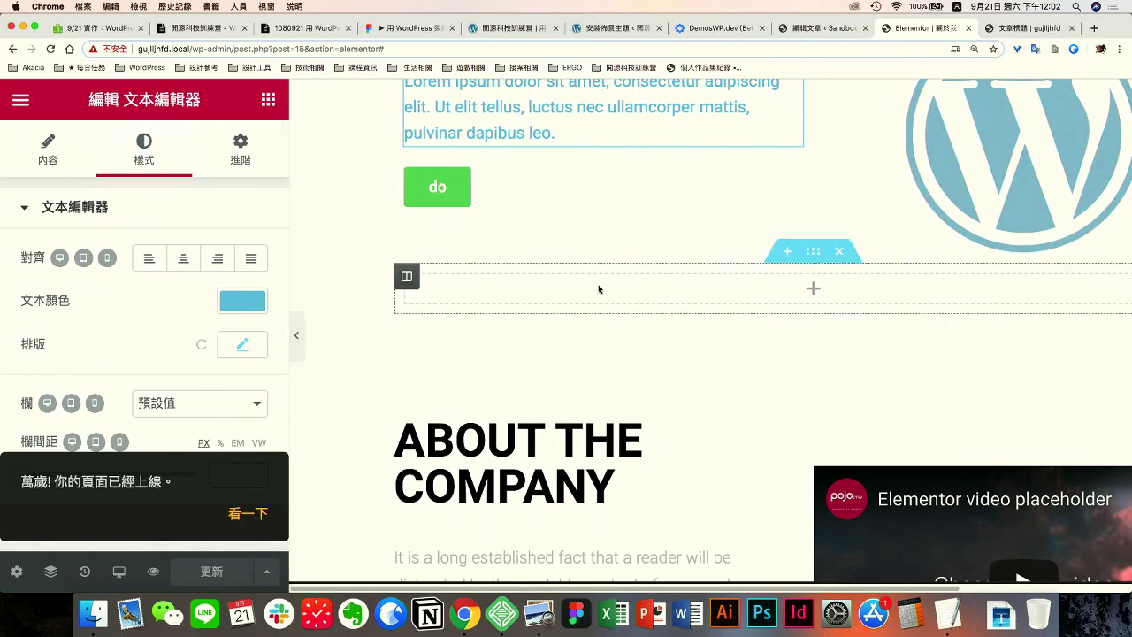
left_click(1017, 30)
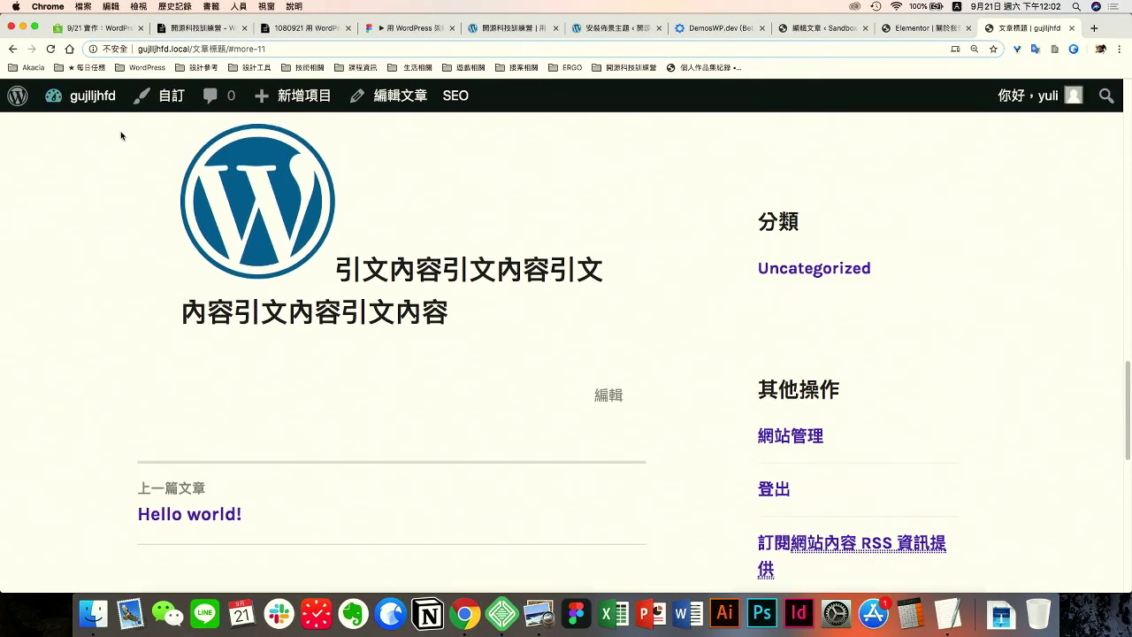
Scroll up the post page and return to the Elementor editor tab
scroll(276, 191, "up", 10)
scroll(276, 190, "up", 3)
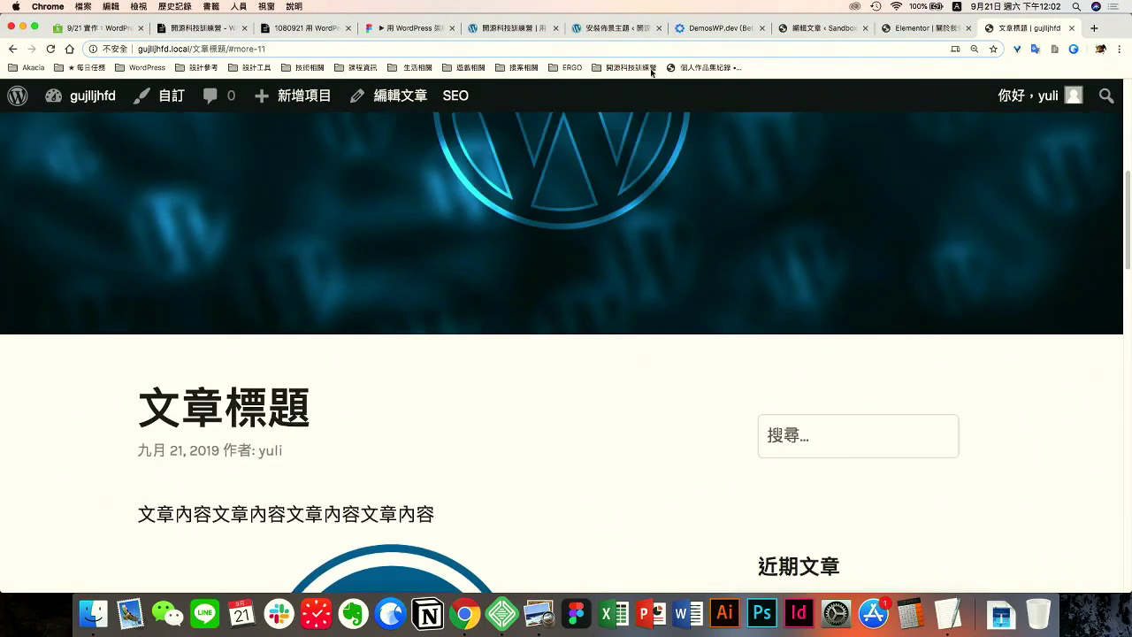
left_click(924, 28)
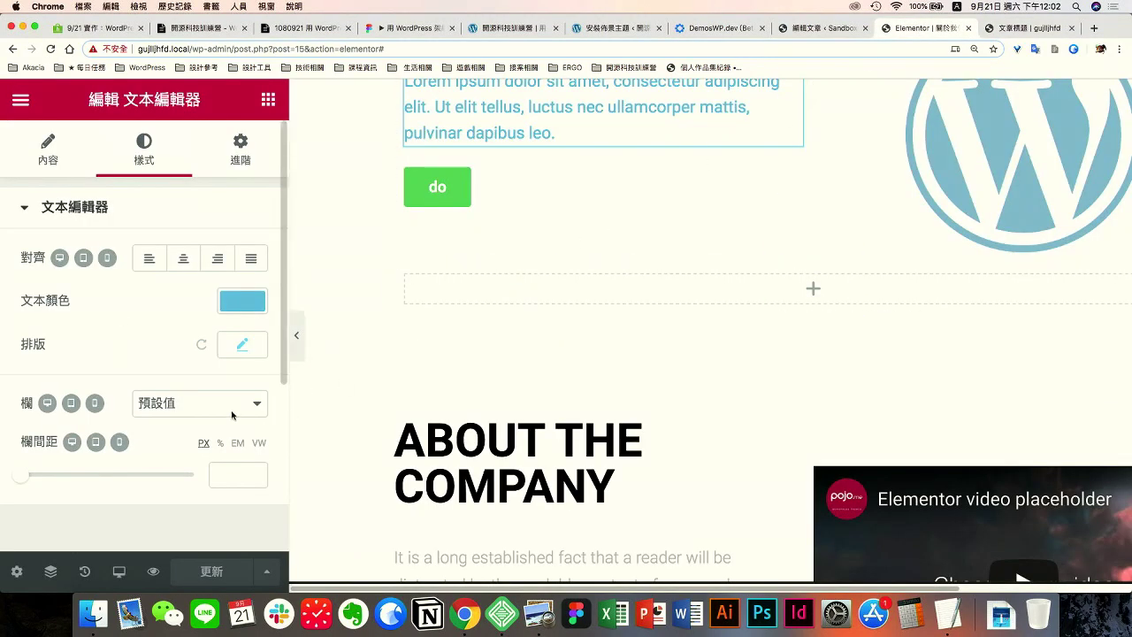
Exit Elementor to the dashboard's 全部頁面 list, confirming 關於我們 is published, and expand the sidebar
left_click(21, 100)
scroll(104, 407, "down", 5)
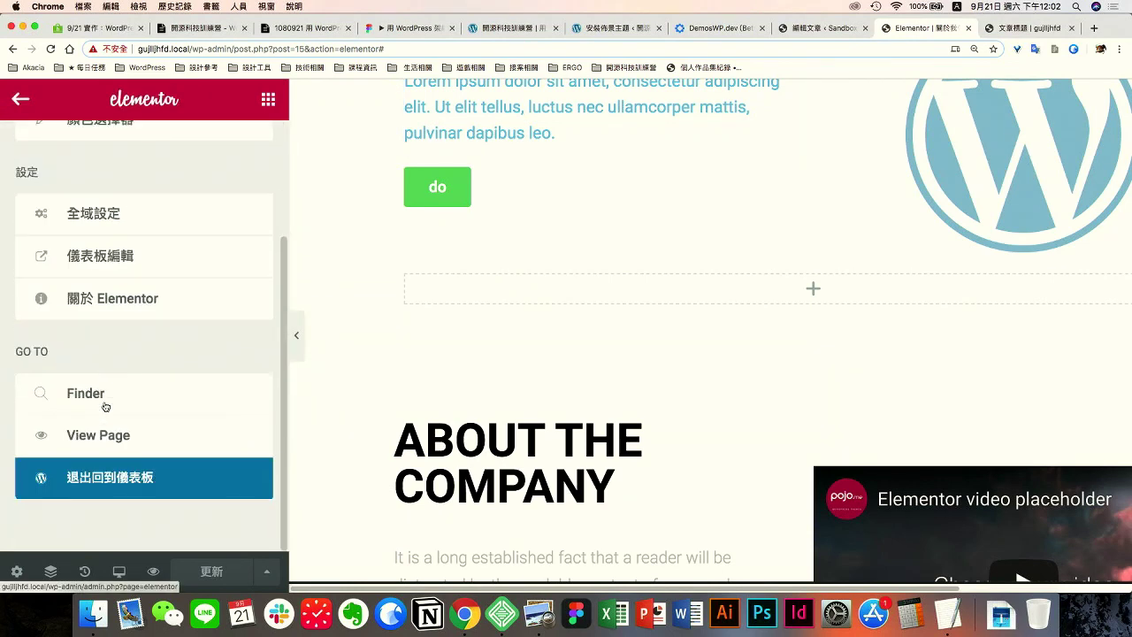
left_click(118, 483)
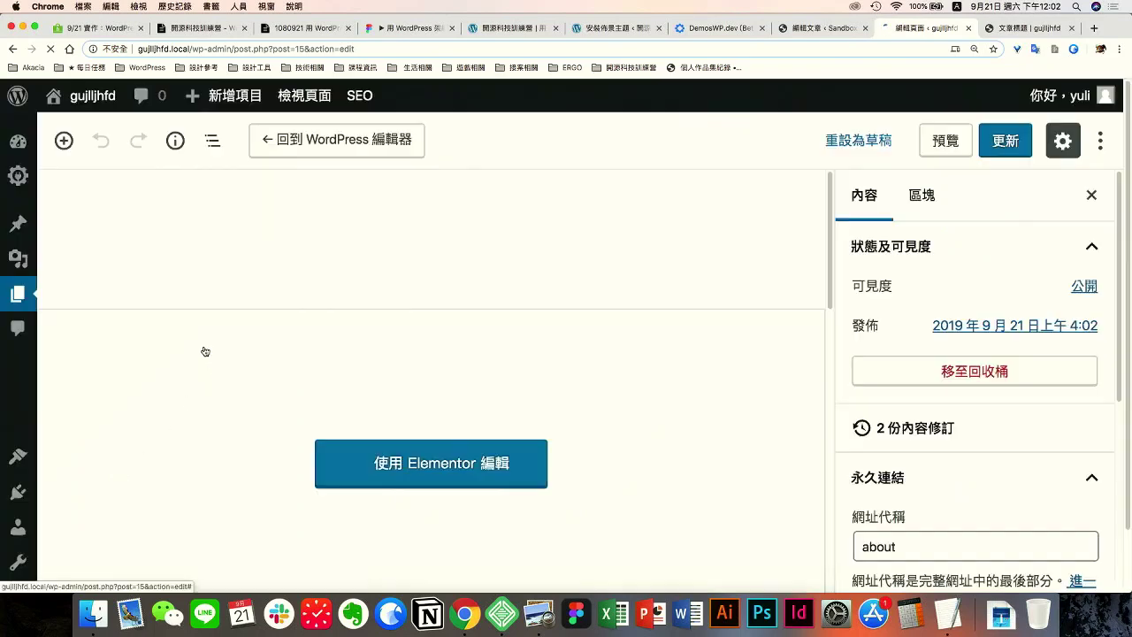
mouse_move(26, 296)
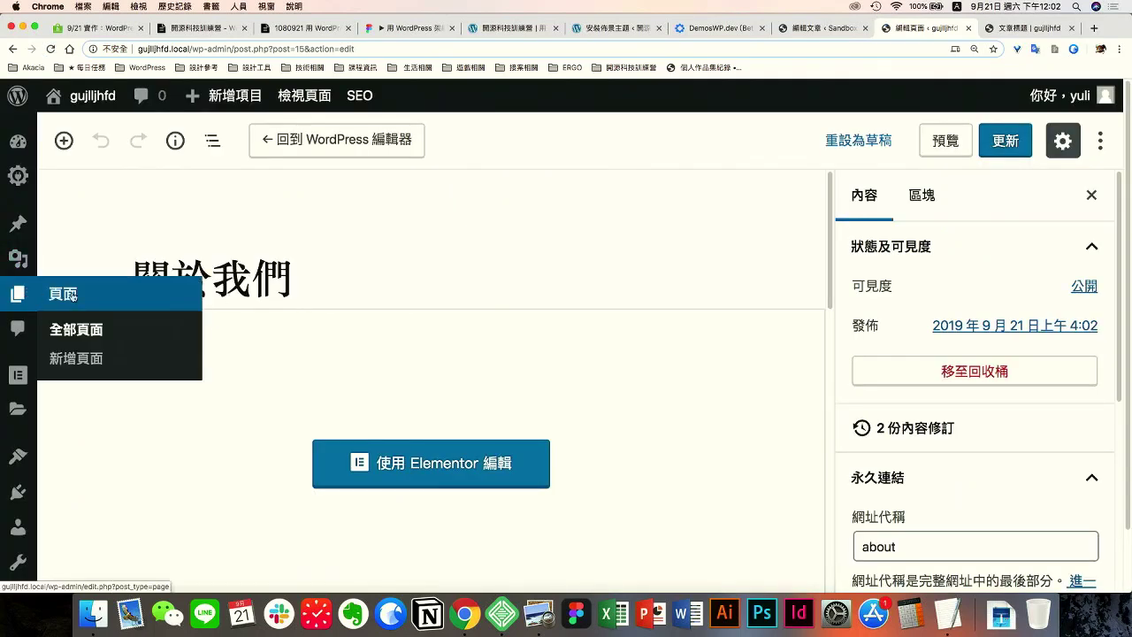
left_click(87, 332)
scroll(97, 345, "down", 2)
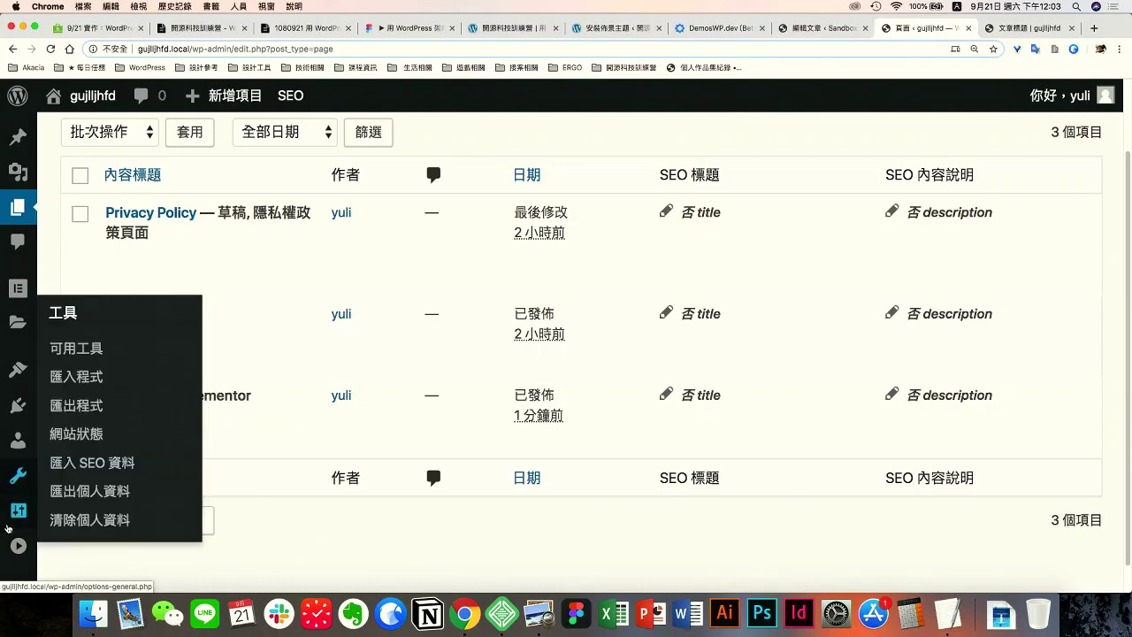
left_click(21, 549)
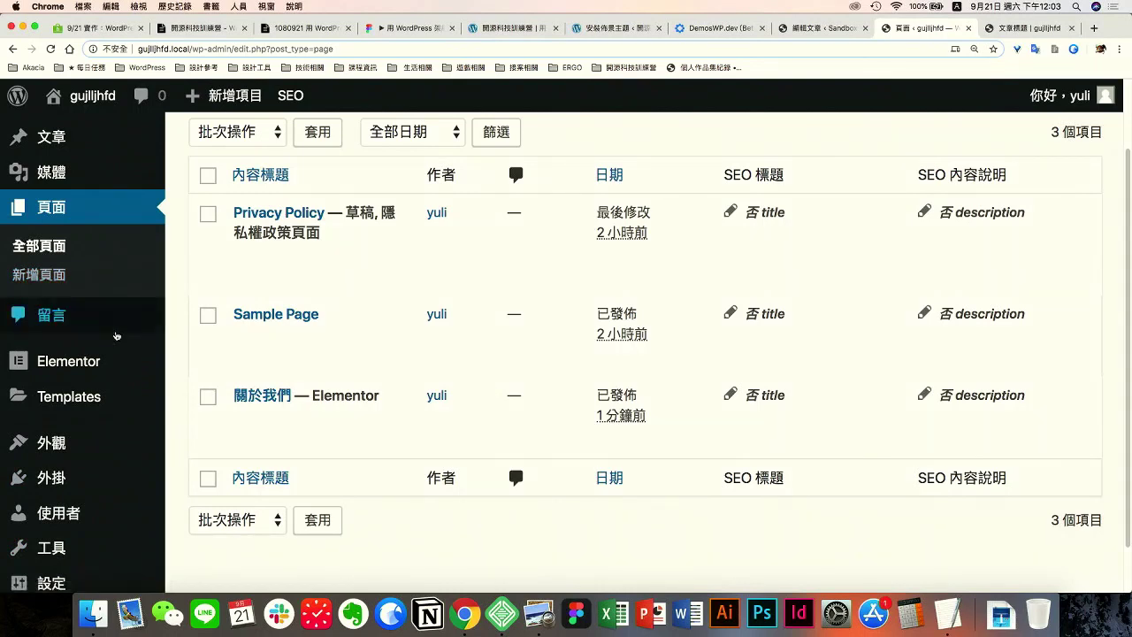
mouse_move(216, 245)
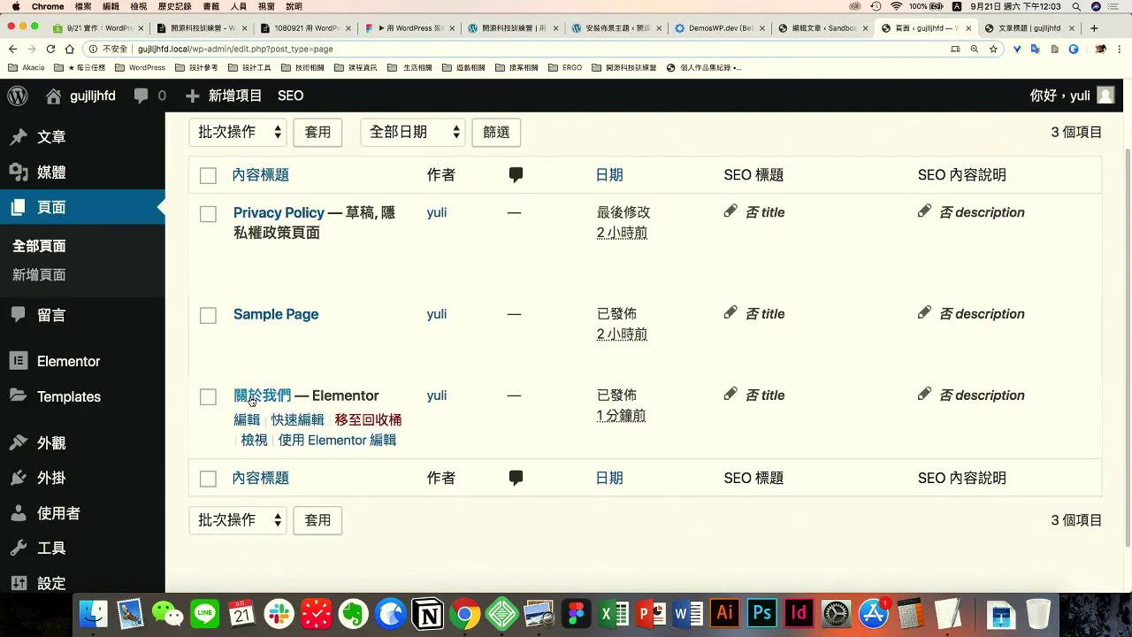
Check the published 文章標題 post page, then return to the admin Pages list
left_click(1005, 33)
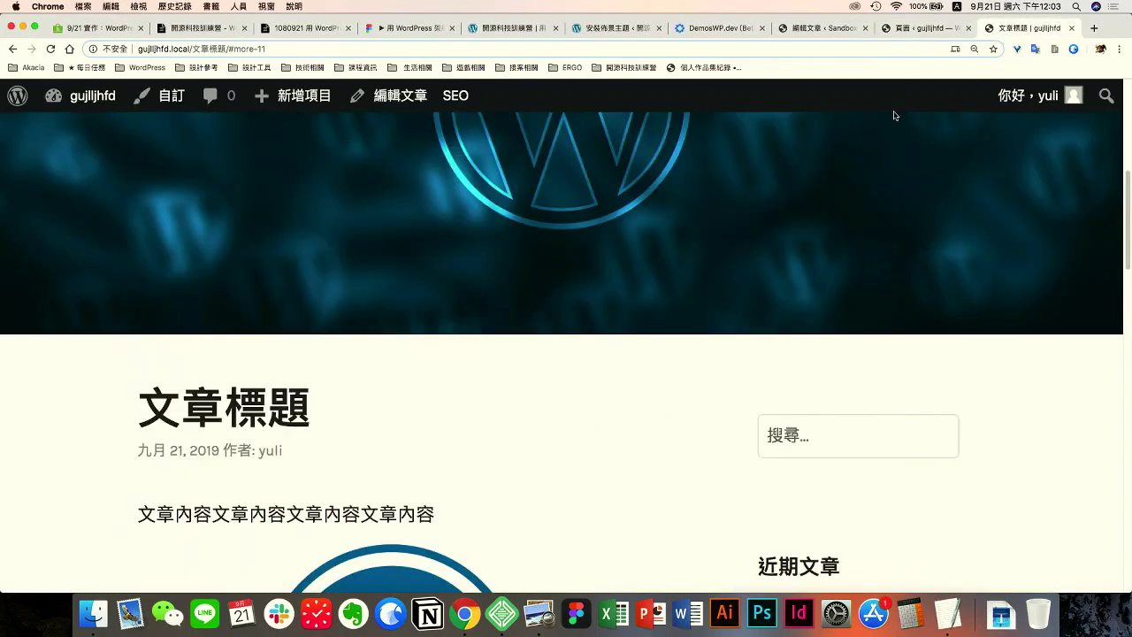
scroll(854, 239, "up", 5)
mouse_move(924, 211)
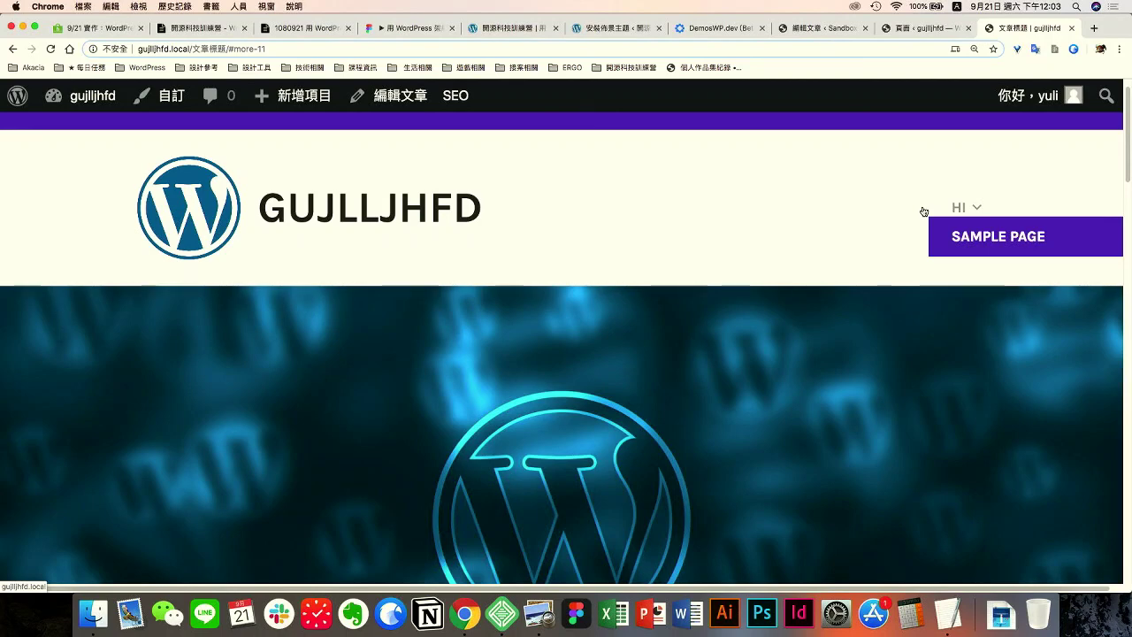
left_click(920, 28)
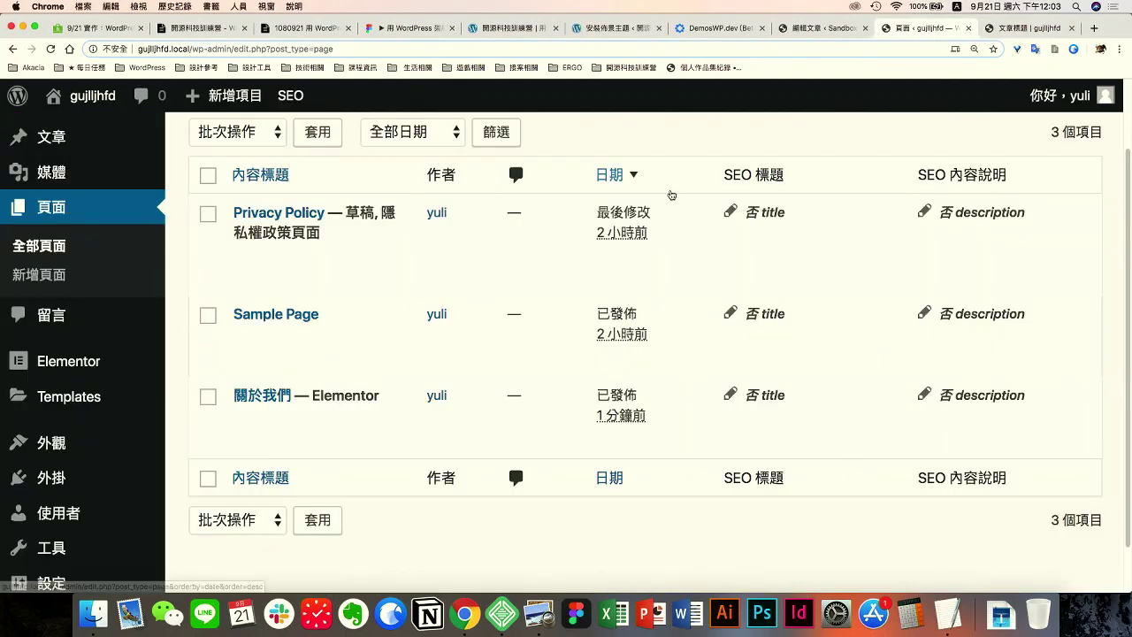
mouse_move(133, 447)
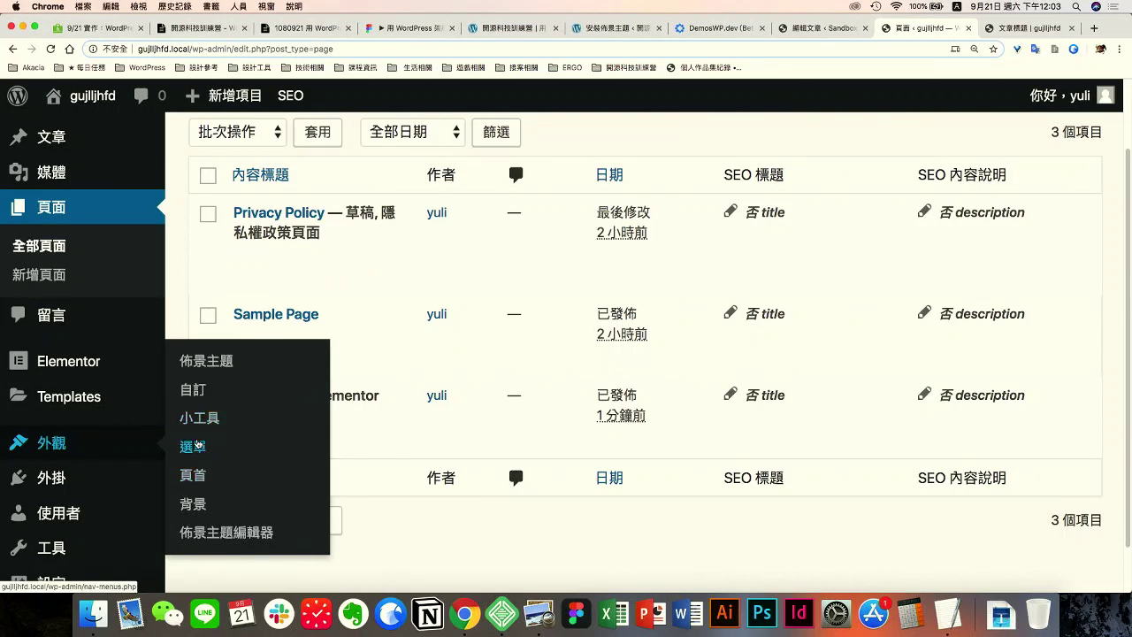
Add the 關於我們 page to the menu named menu and save it
left_click(193, 446)
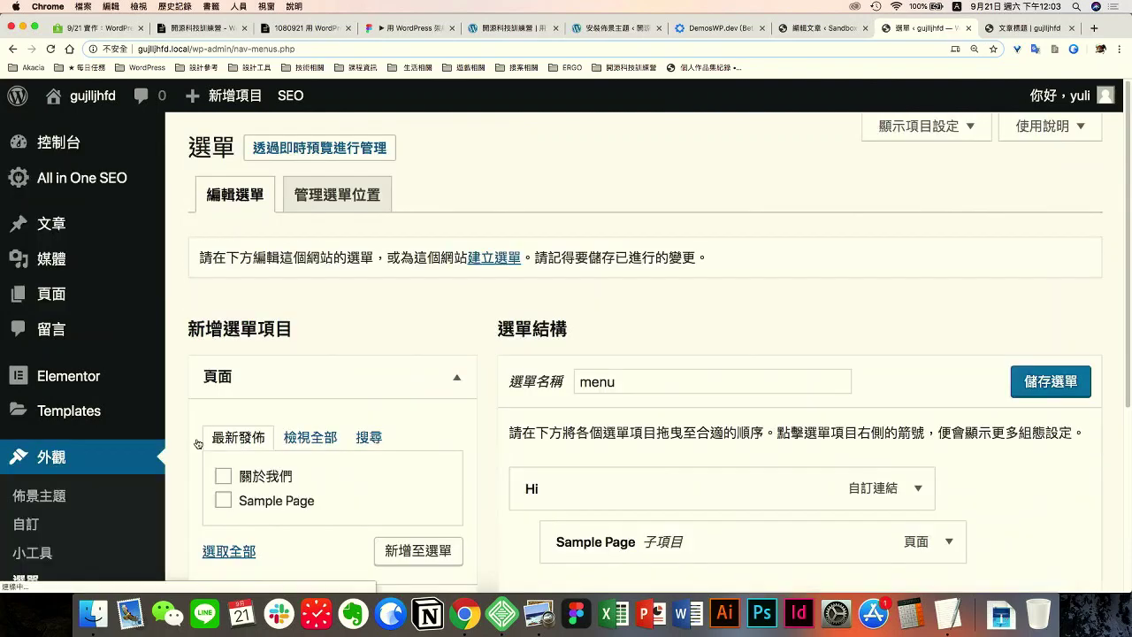
scroll(313, 395, "down", 2)
scroll(313, 397, "down", 1)
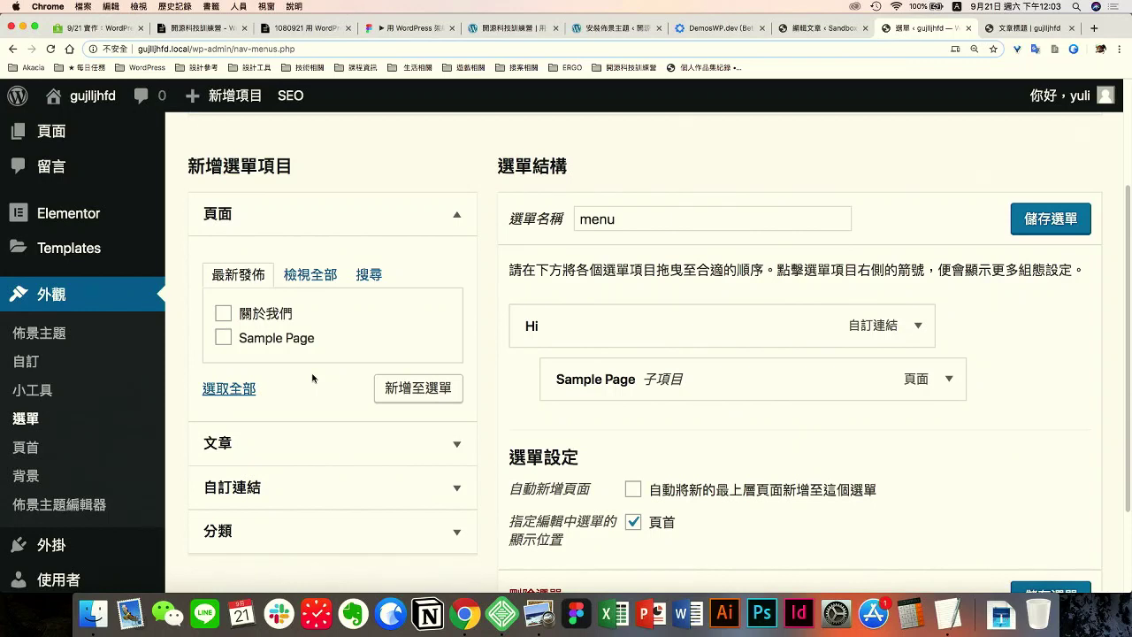
left_click(229, 316)
left_click(409, 389)
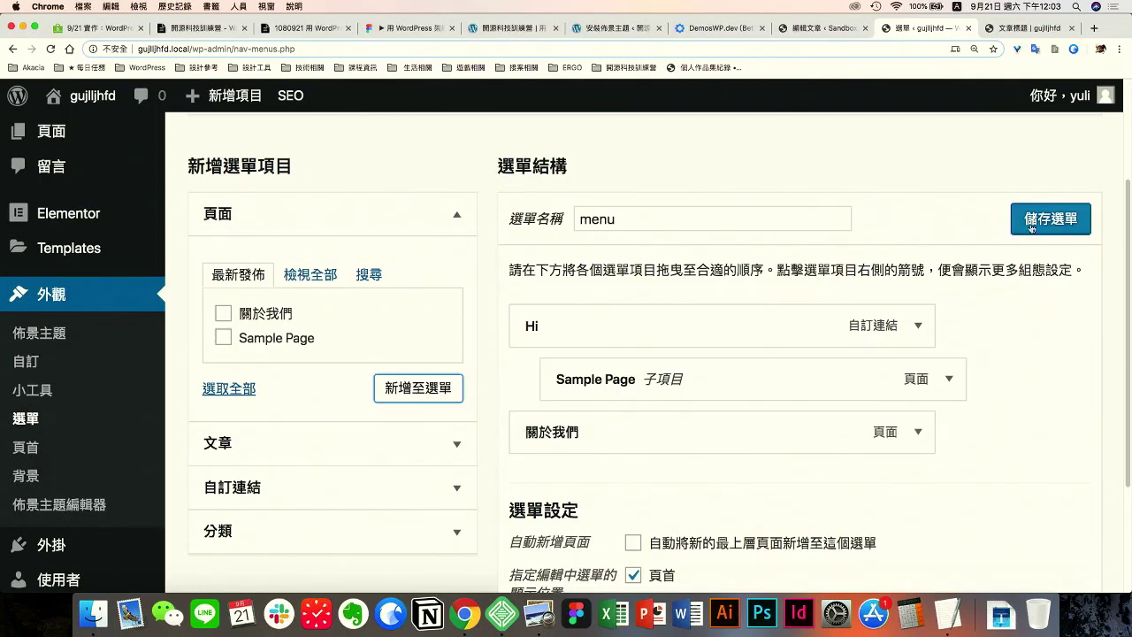
left_click(1040, 222)
left_click(1027, 27)
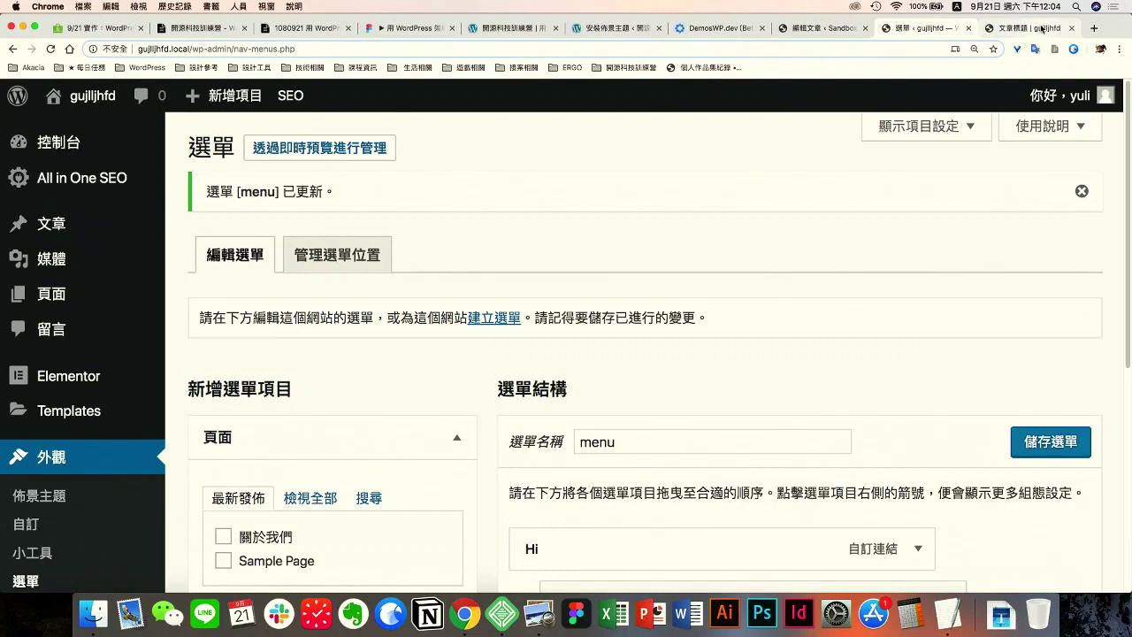
Reload the live site, open 關於我們 from the header menu and scroll through the About page
key("super+r")
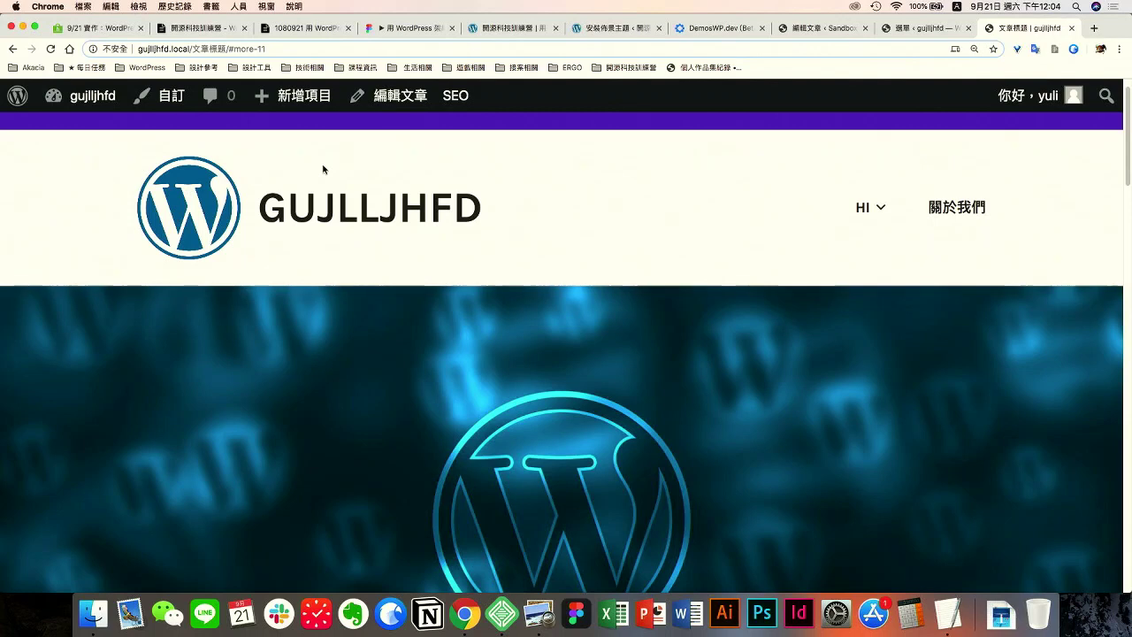
left_click(947, 208)
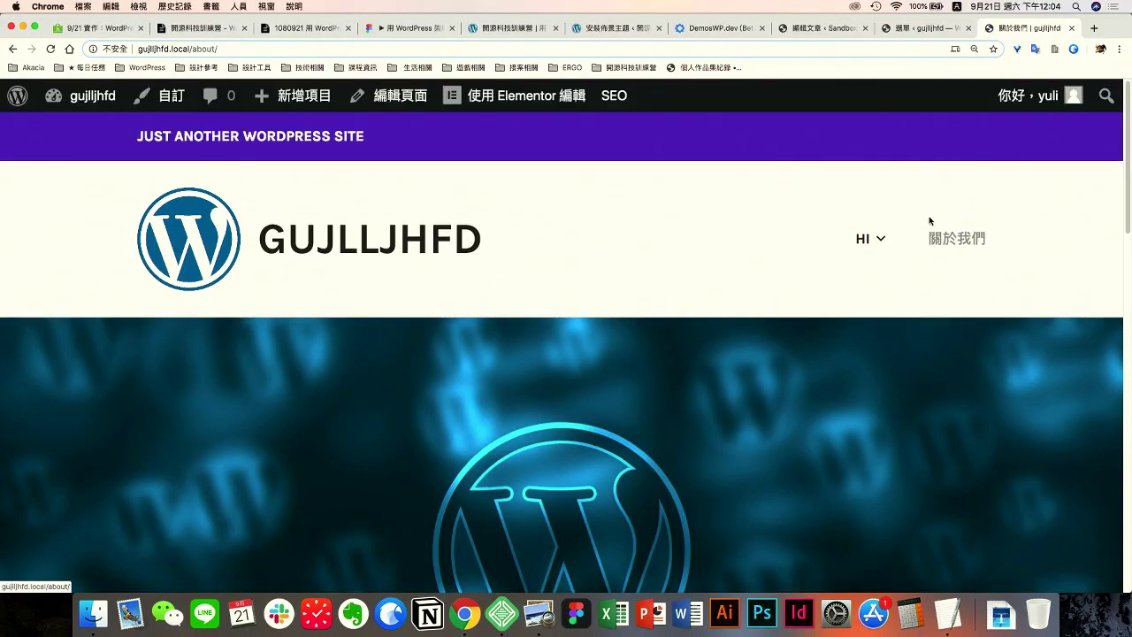
scroll(926, 237, "down", 10)
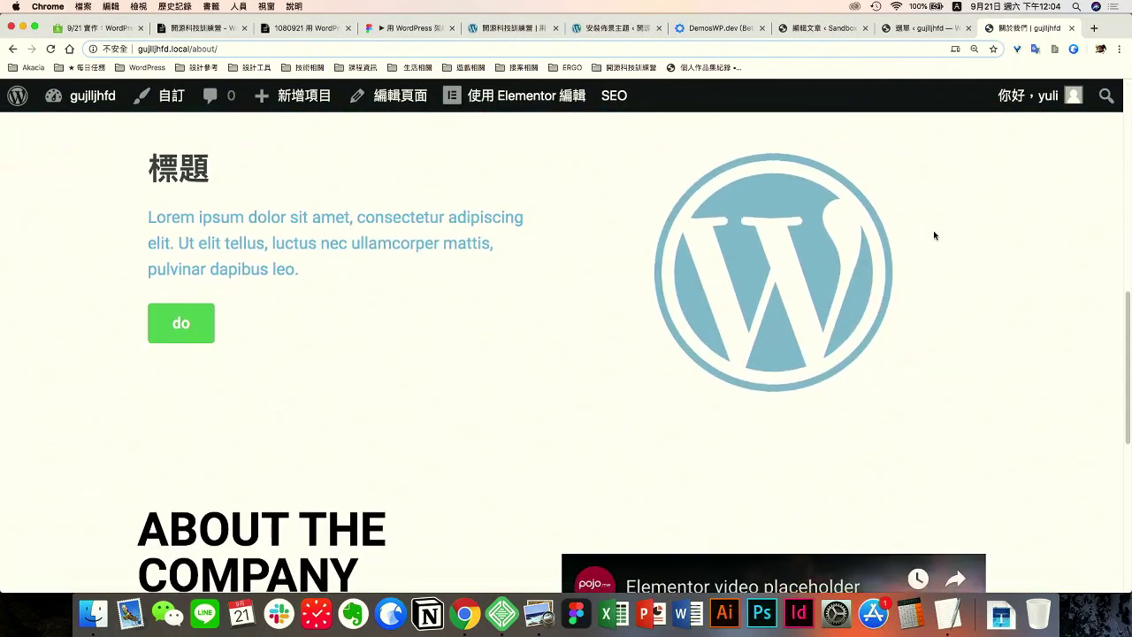
right_click(934, 230)
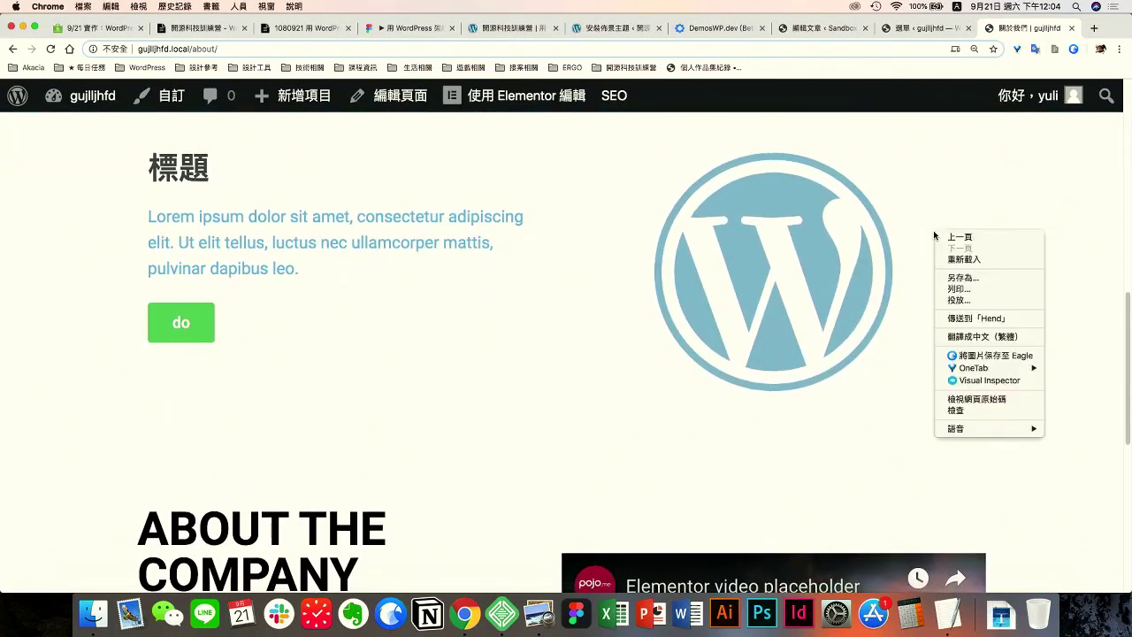
left_click(644, 379)
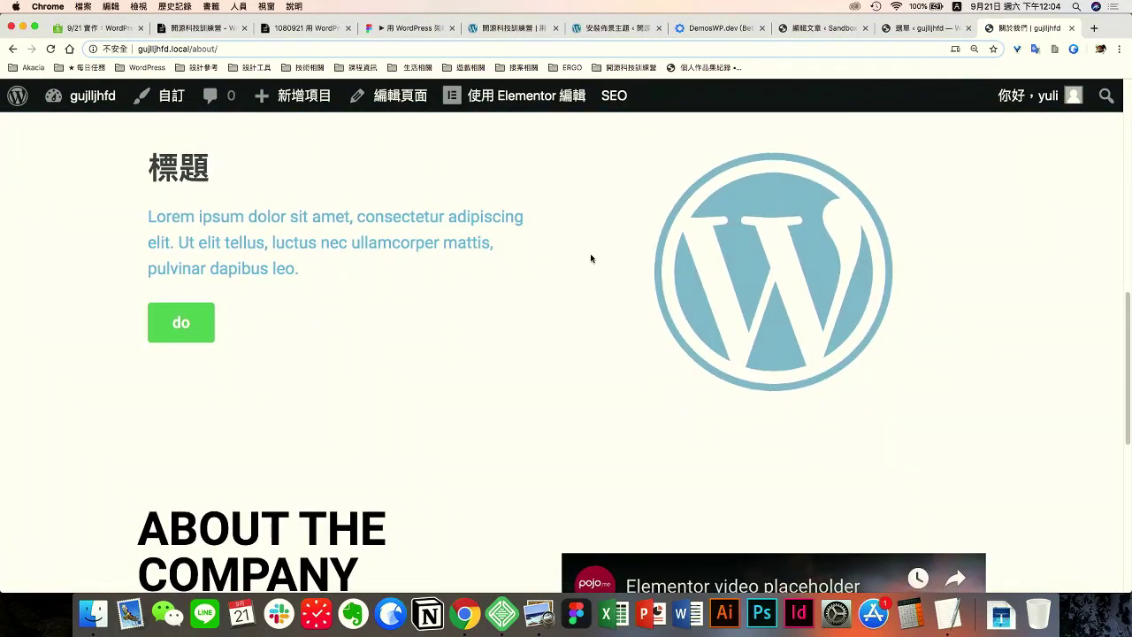
Add the 文章標題 post to the menu from the 文章 list
left_click(919, 35)
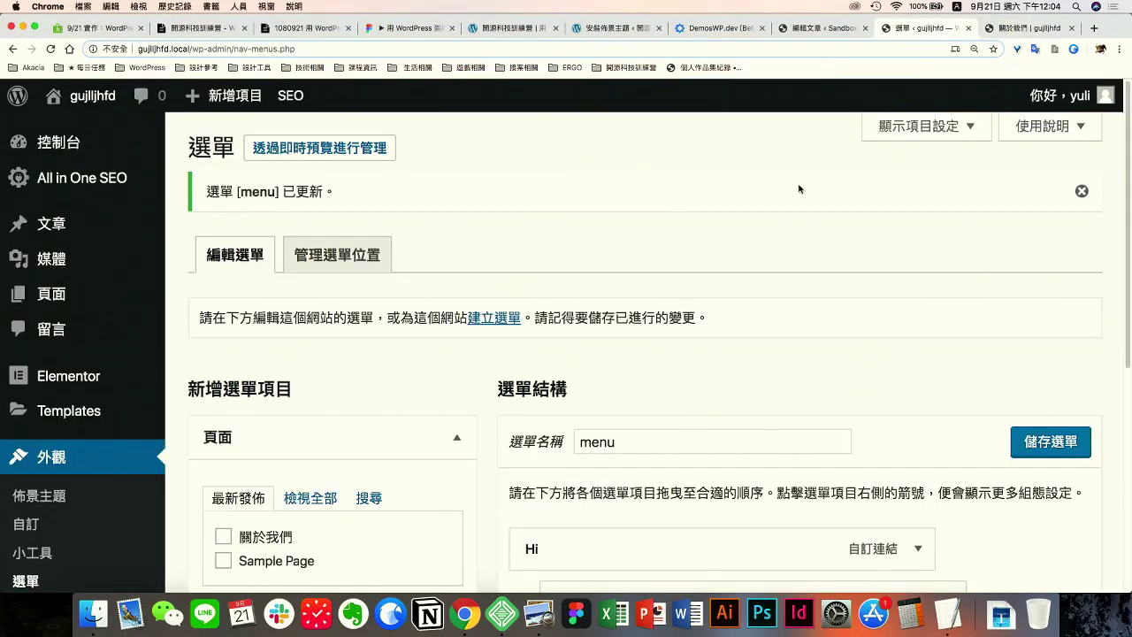
scroll(555, 282, "down", 5)
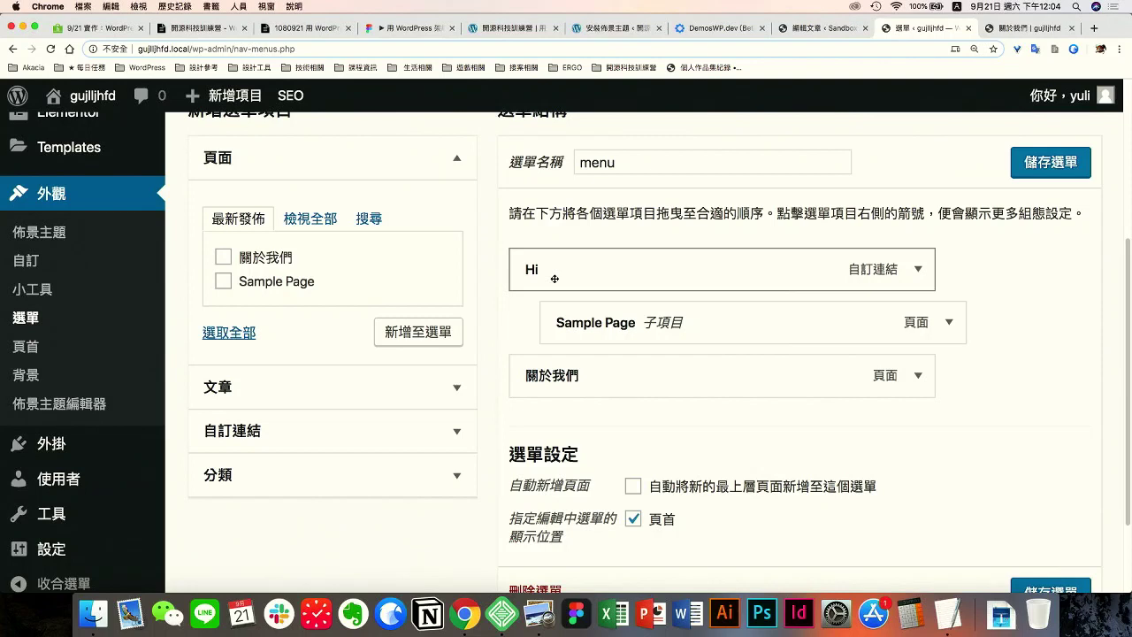
left_click(306, 400)
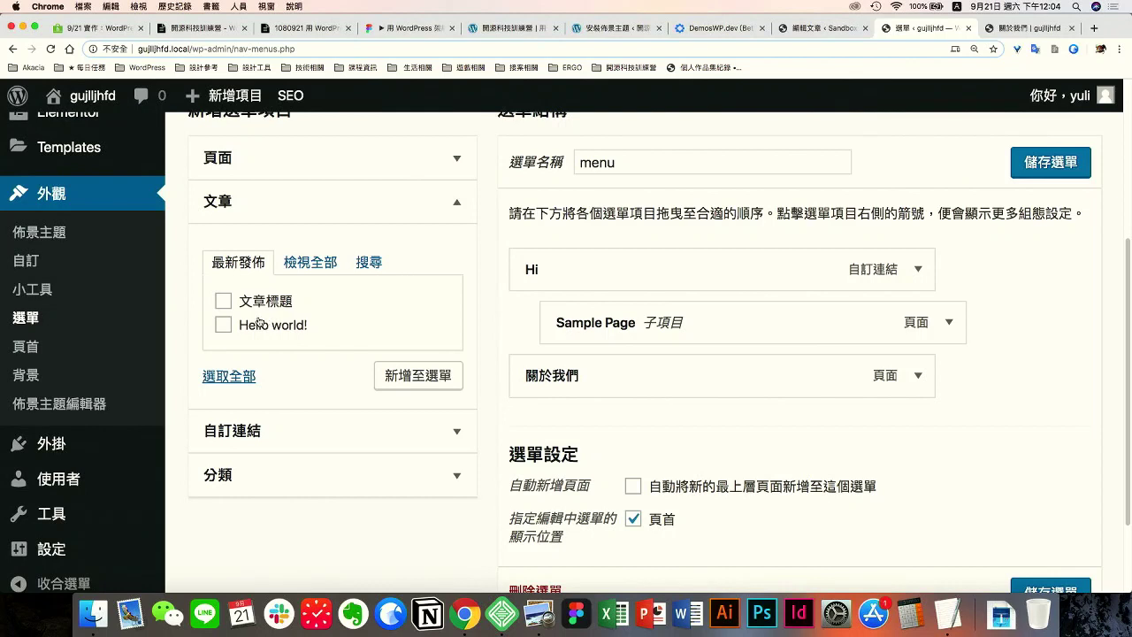
left_click(223, 302)
left_click(394, 375)
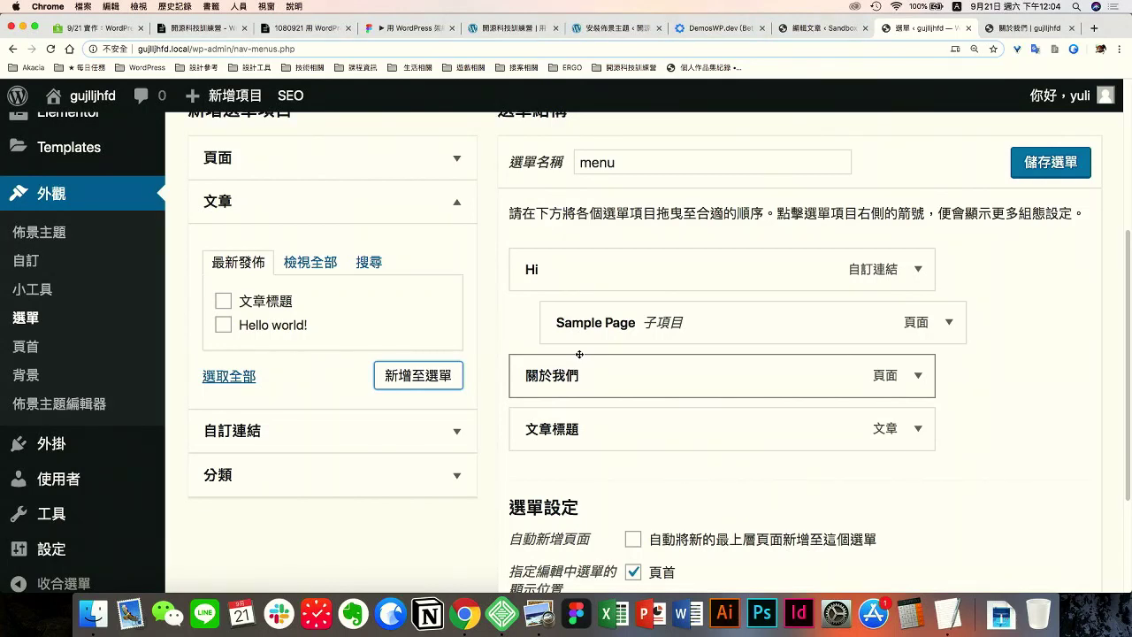
Nest 文章標題 under 關於我們 as a sub-item and save the menu
left_click_drag(617, 443, 543, 381)
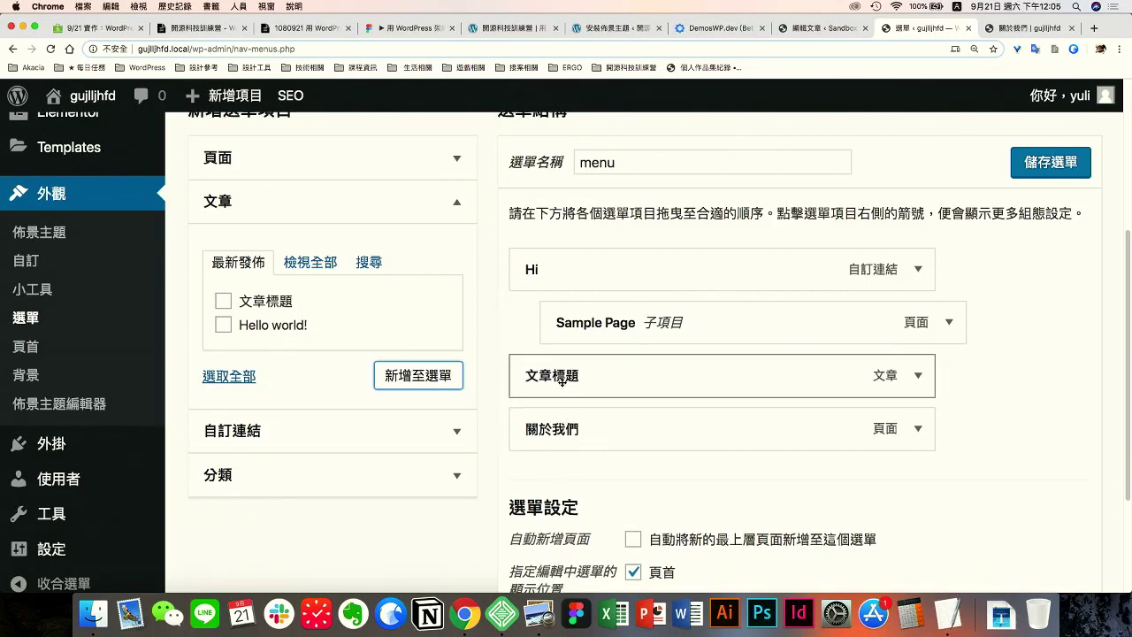
left_click_drag(564, 378, 609, 431)
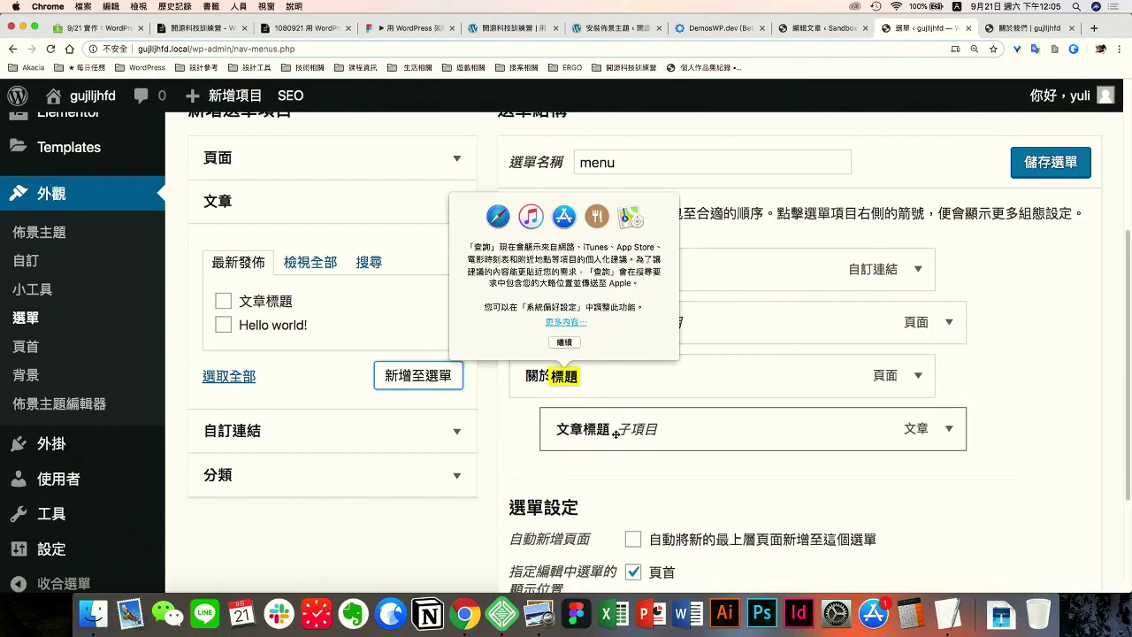
left_click(535, 442)
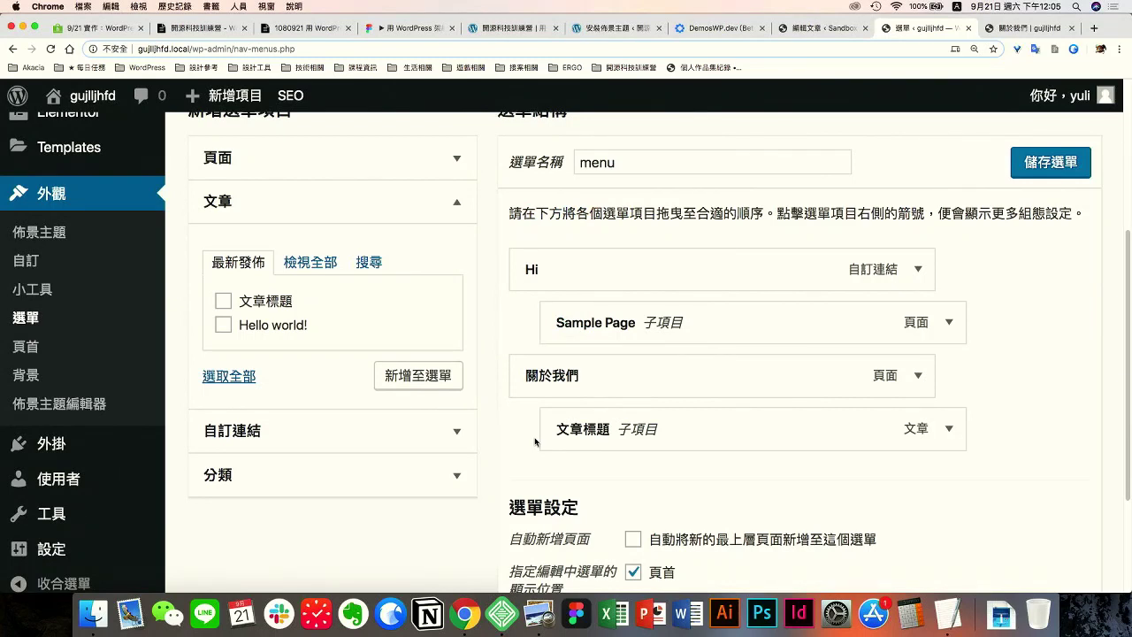
left_click(1063, 171)
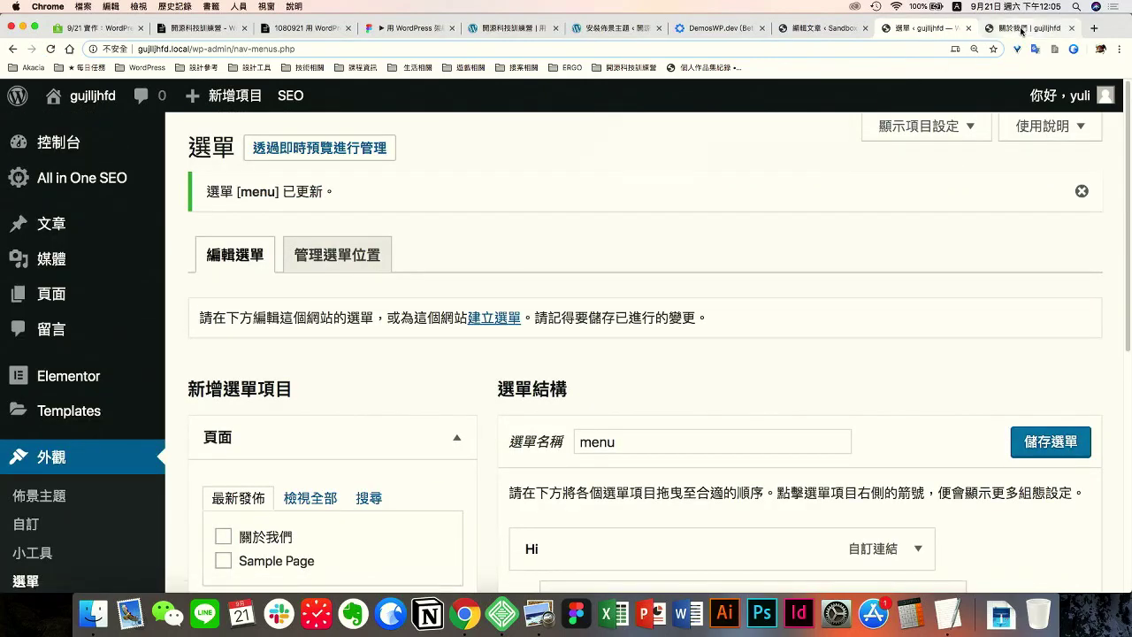
left_click(1025, 29)
Review the saved menu in the editor, then bring up the Page Builder presentation slides
scroll(877, 169, "up", 10)
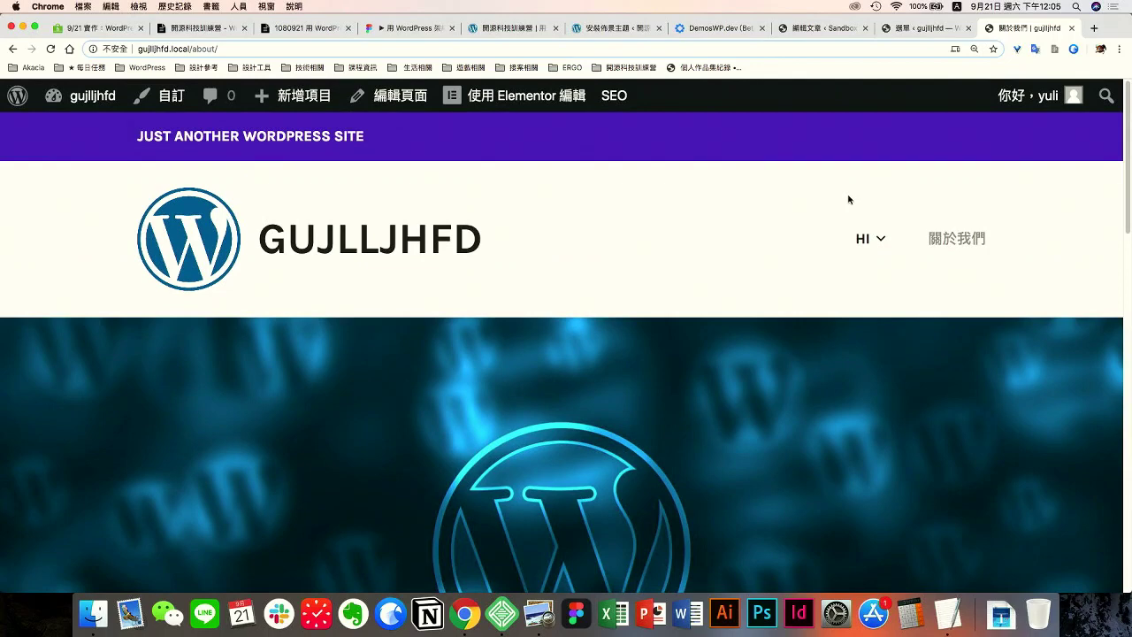
left_click(909, 32)
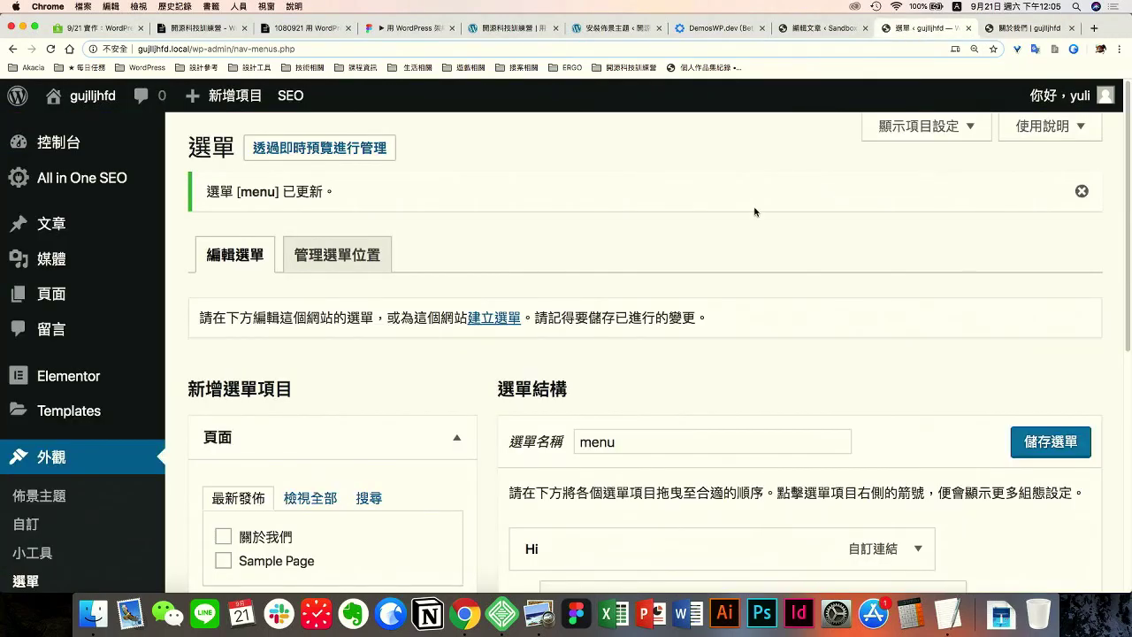
scroll(309, 395, "down", 2)
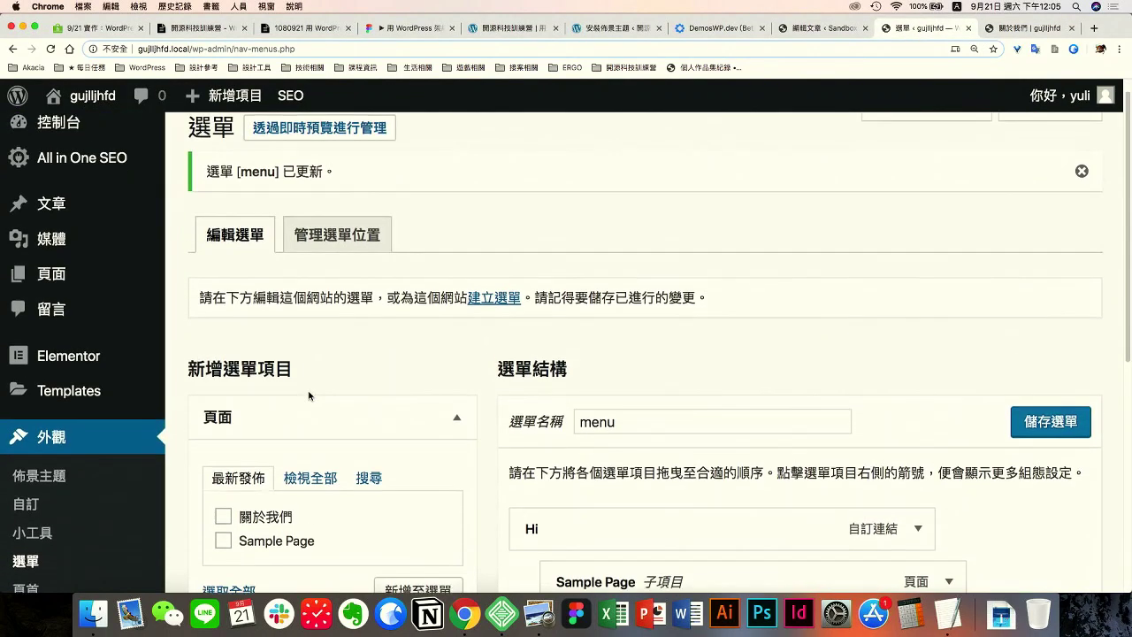
scroll(308, 395, "down", 3)
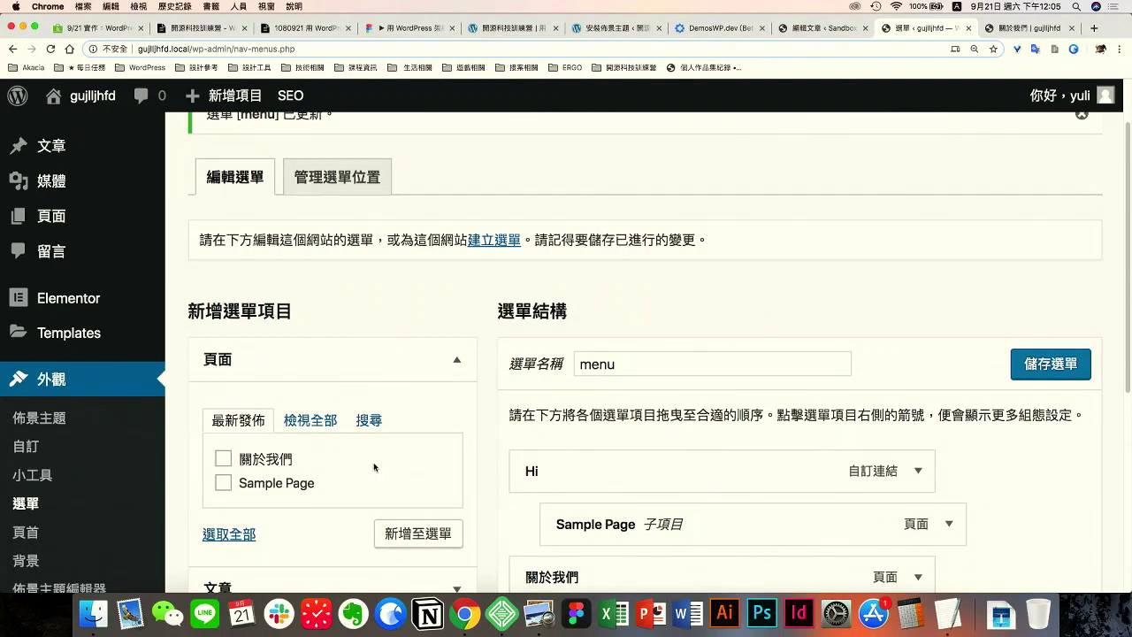
left_click(531, 617)
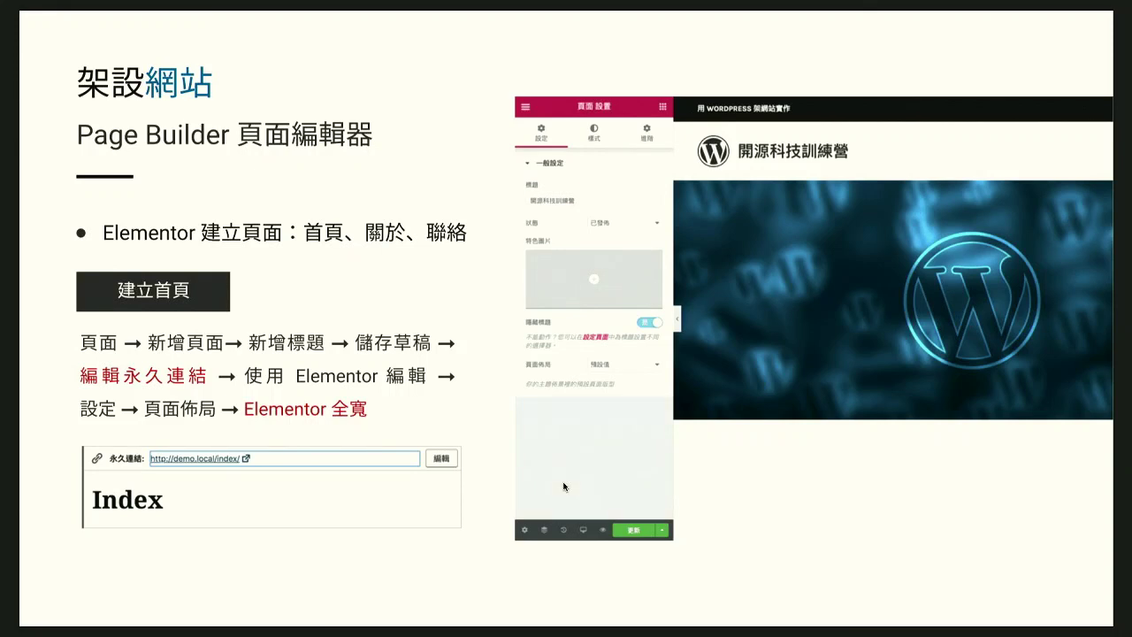
Scroll back to the slide with the 區塊編輯器 vs 頁面編輯器 comparison table
scroll(564, 486, "down", 4)
scroll(563, 486, "up", 3)
scroll(564, 486, "up", 1)
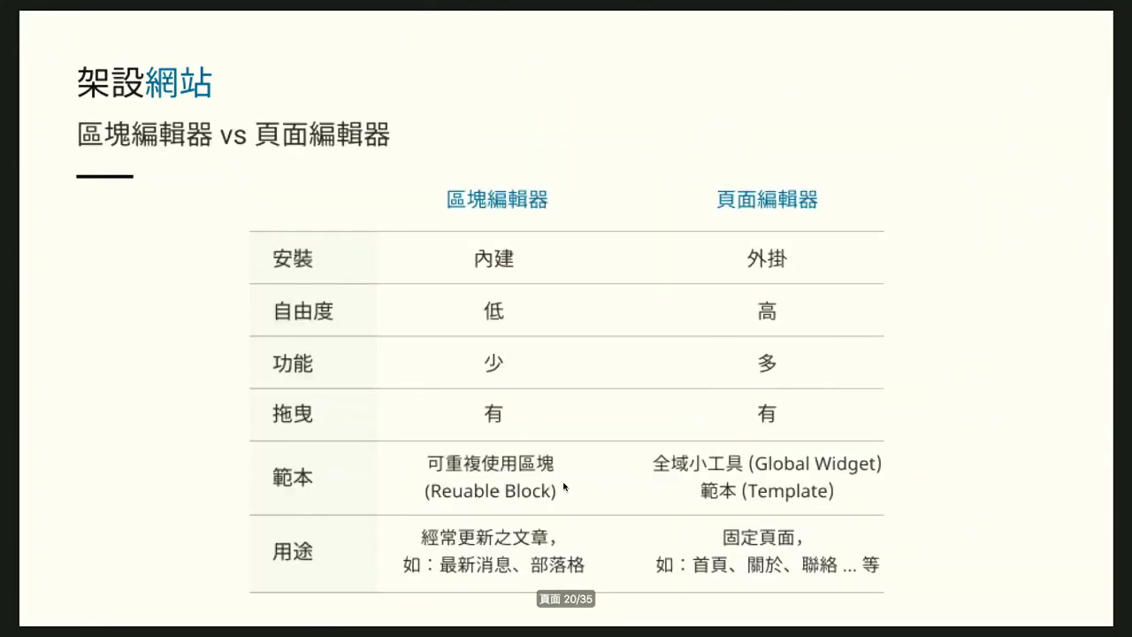
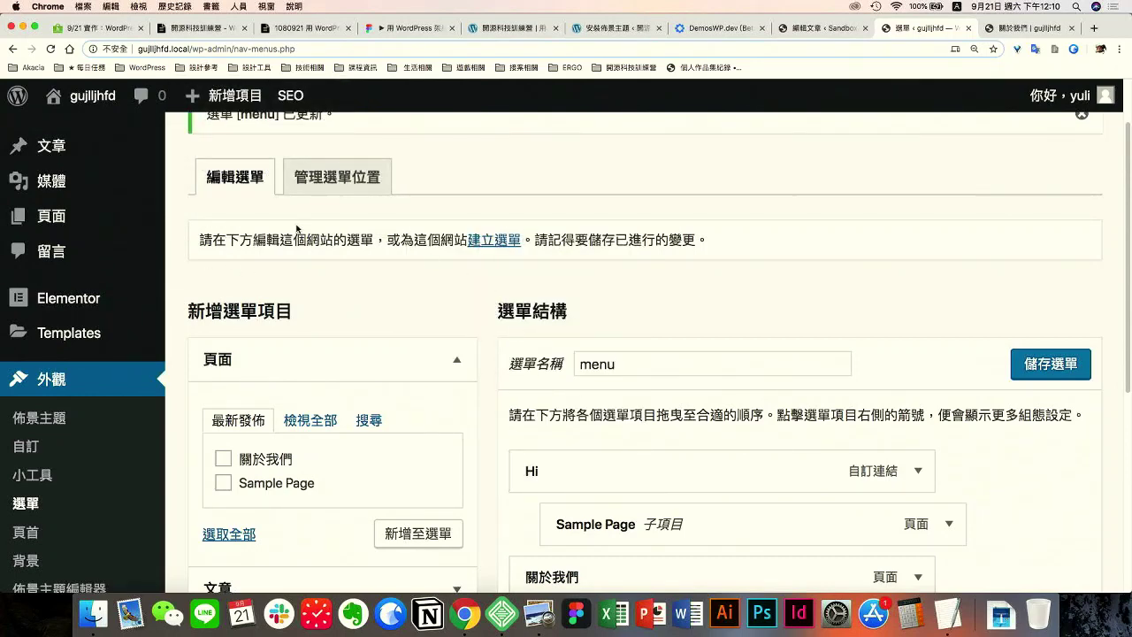
Review the live 關於我們 page by scrolling through its content
left_click(1022, 28)
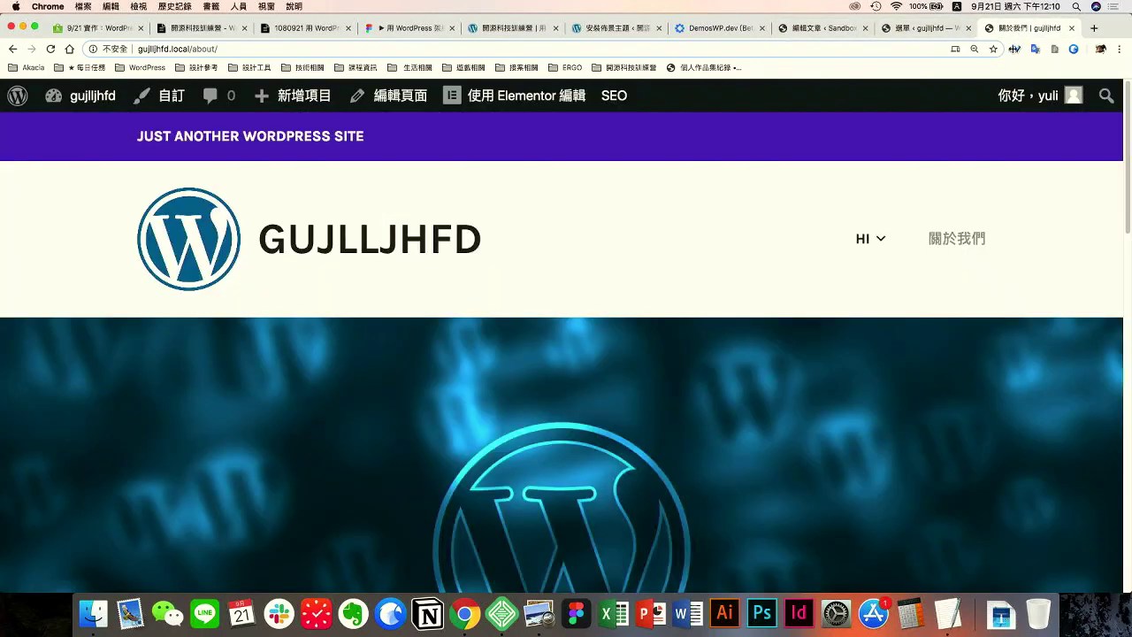
scroll(751, 235, "down", 10)
scroll(751, 235, "down", 6)
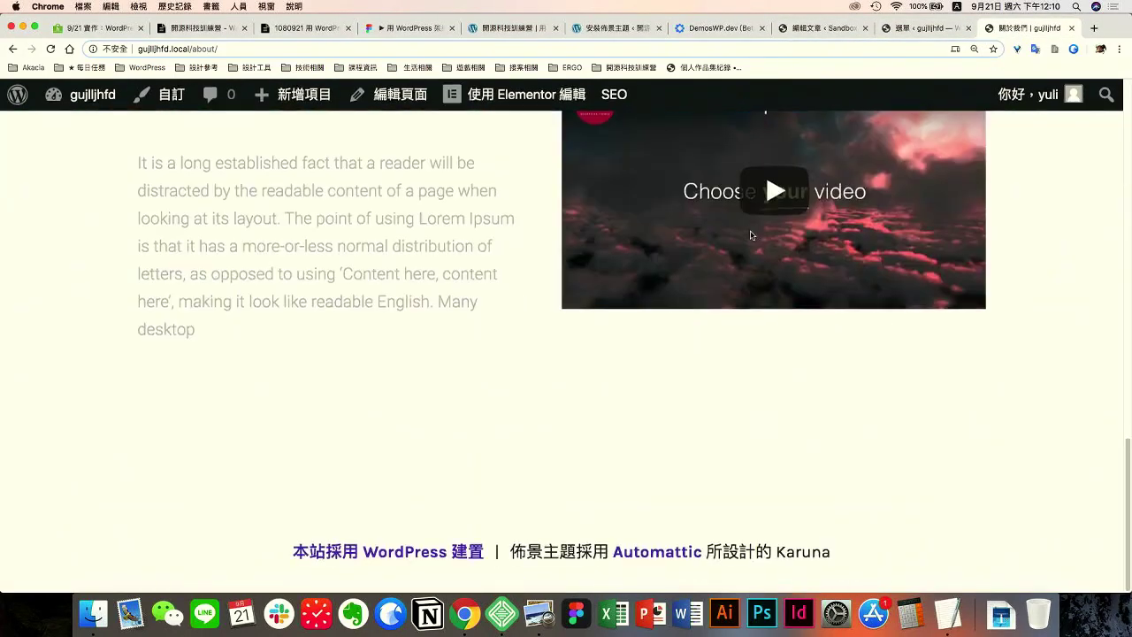
scroll(751, 236, "up", 5)
scroll(750, 232, "up", 2)
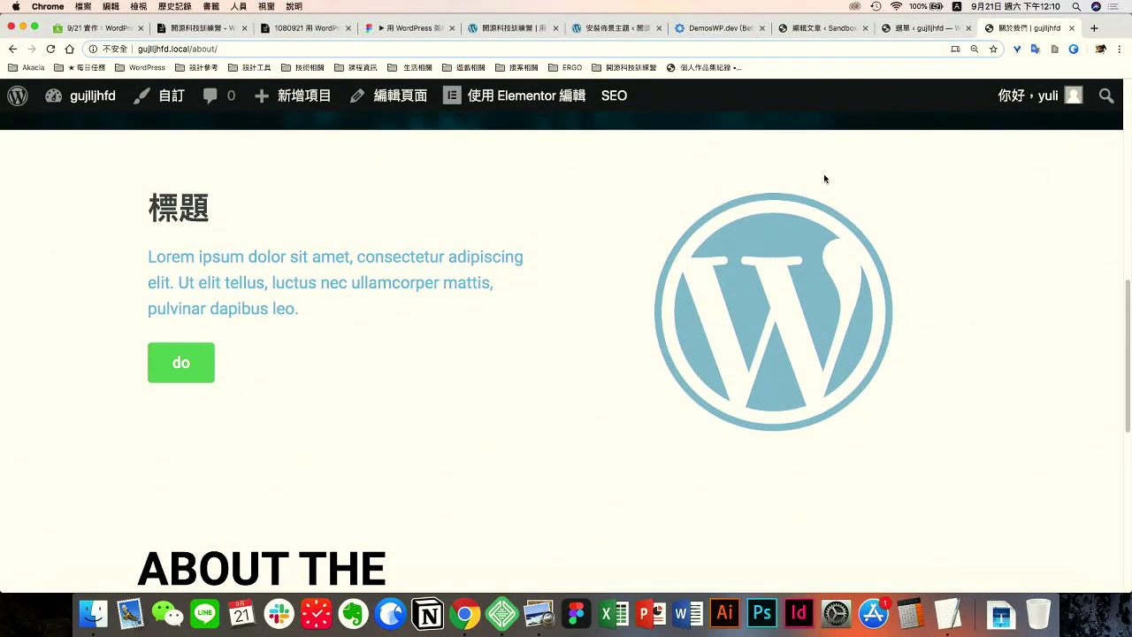
scroll(824, 173, "up", 6)
Load the homepage from the site title and scroll through the 文章標題 post listing
left_click(350, 167)
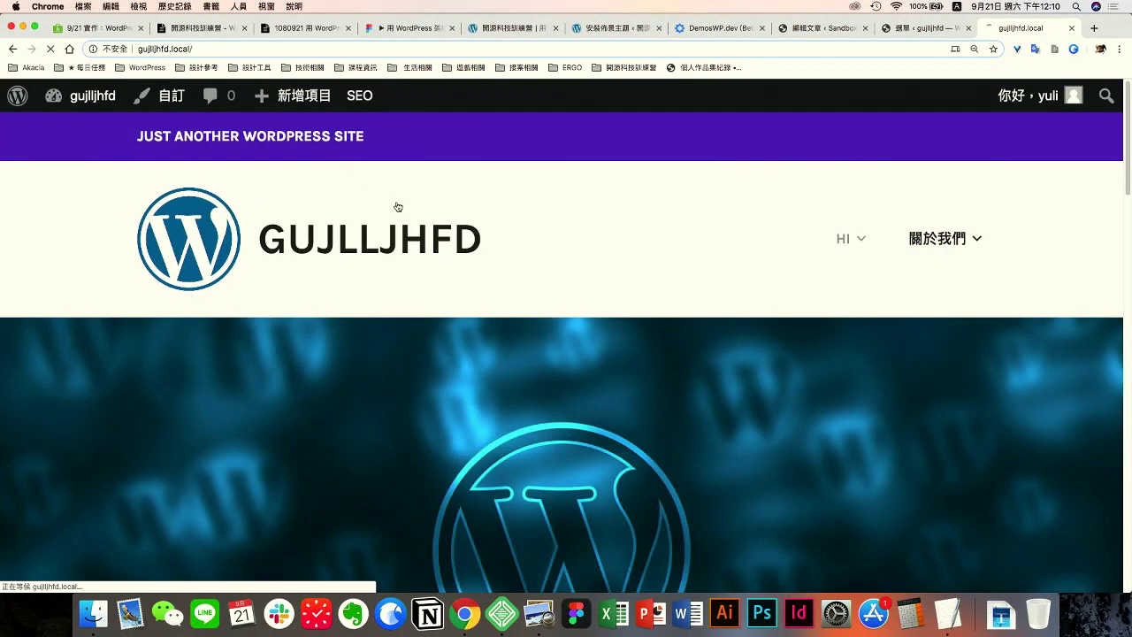
scroll(452, 276, "down", 3)
scroll(452, 281, "down", 6)
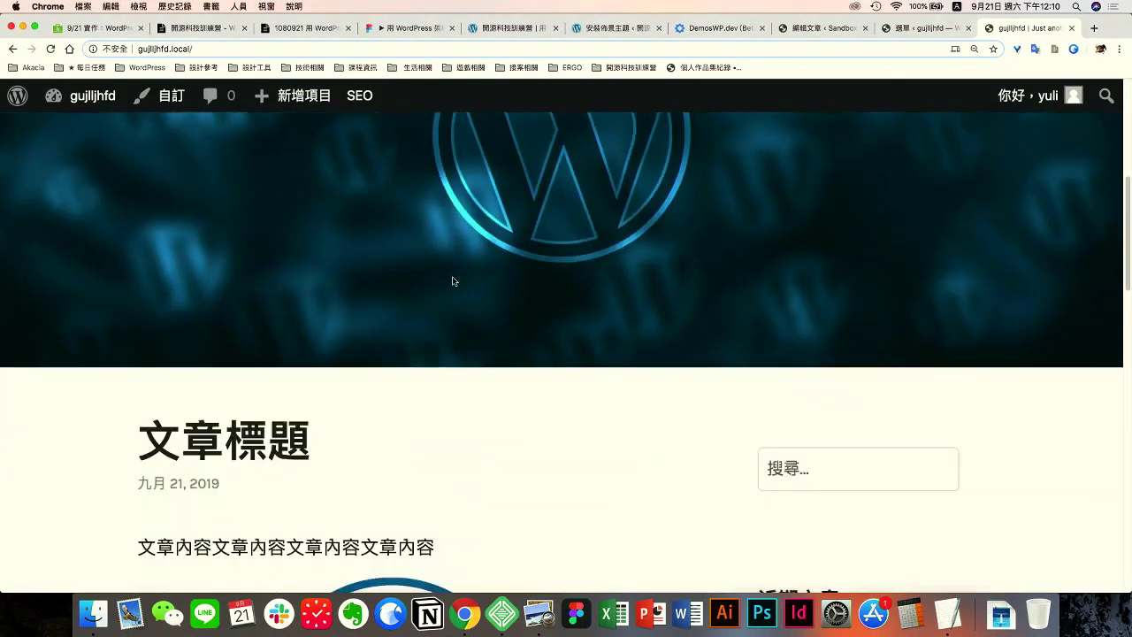
scroll(452, 282, "up", 2)
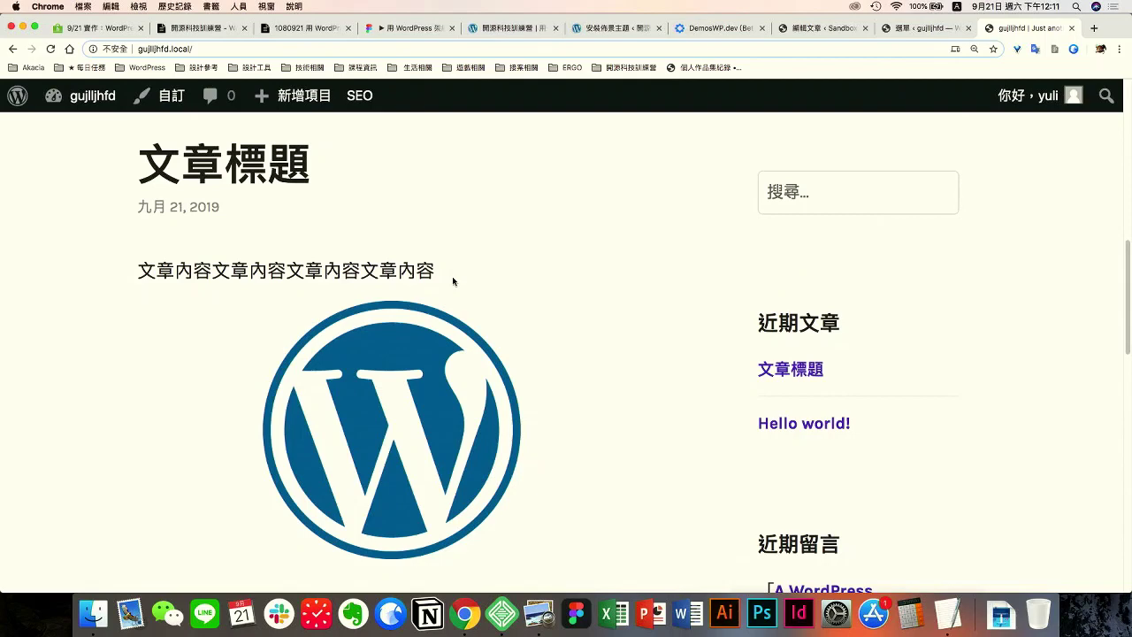
Open the 閱讀 page under Settings in the WordPress dashboard
left_click(901, 31)
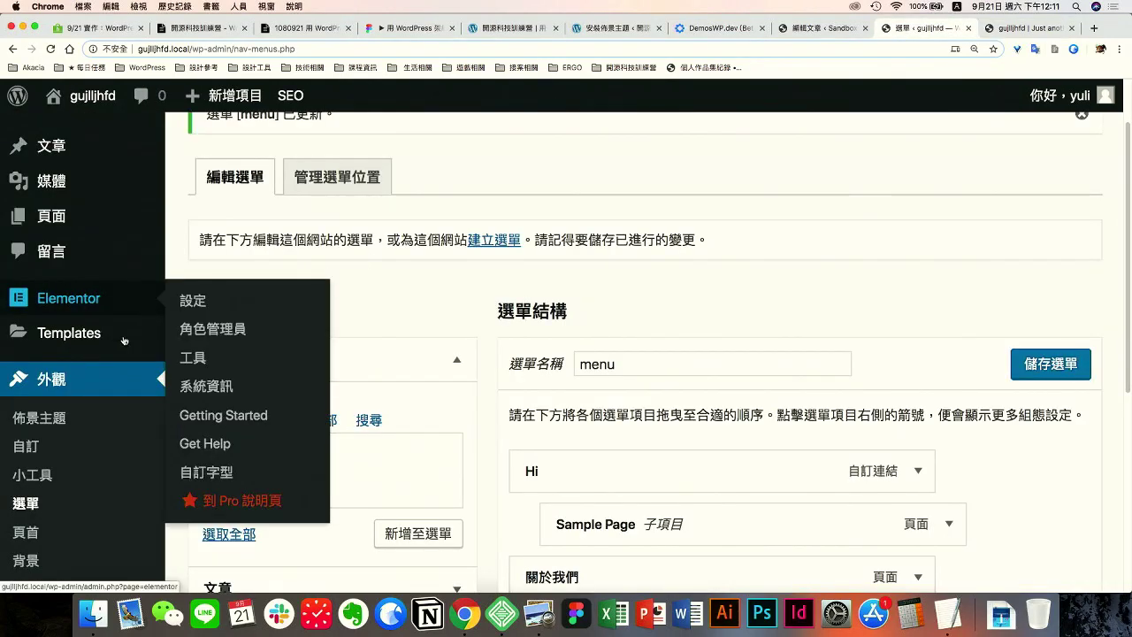
scroll(80, 380, "down", 3)
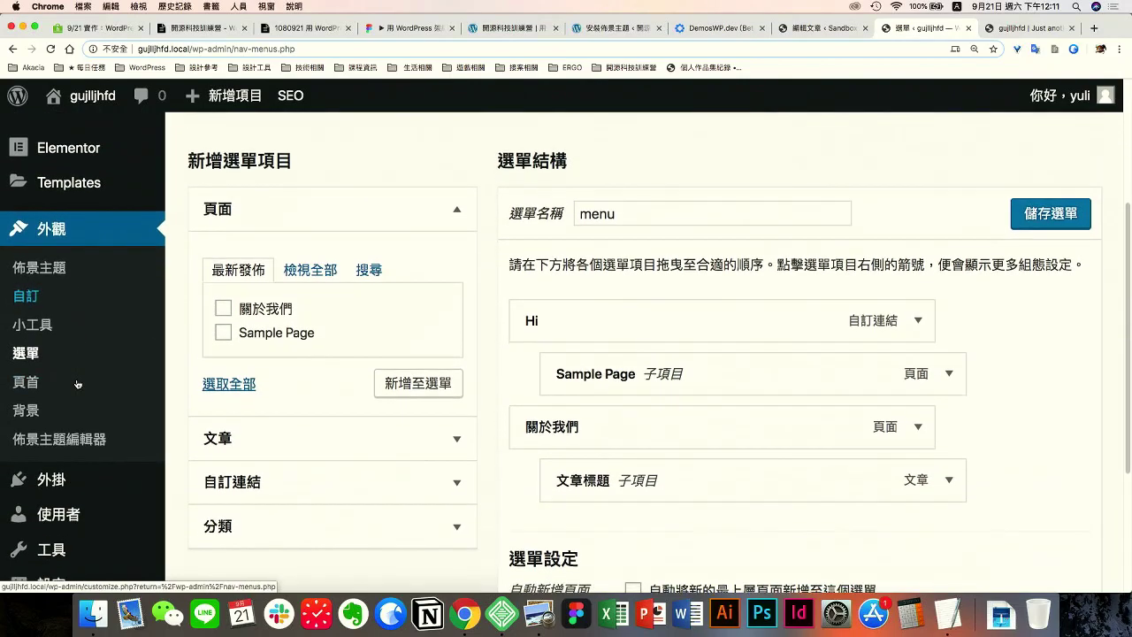
scroll(78, 384, "down", 5)
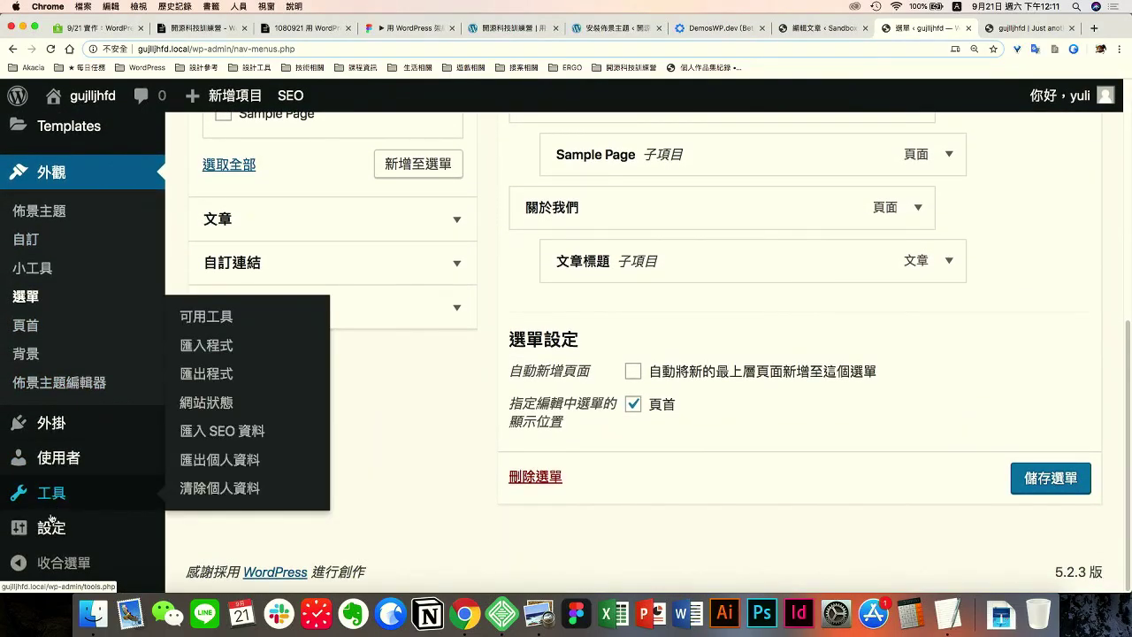
left_click(51, 524)
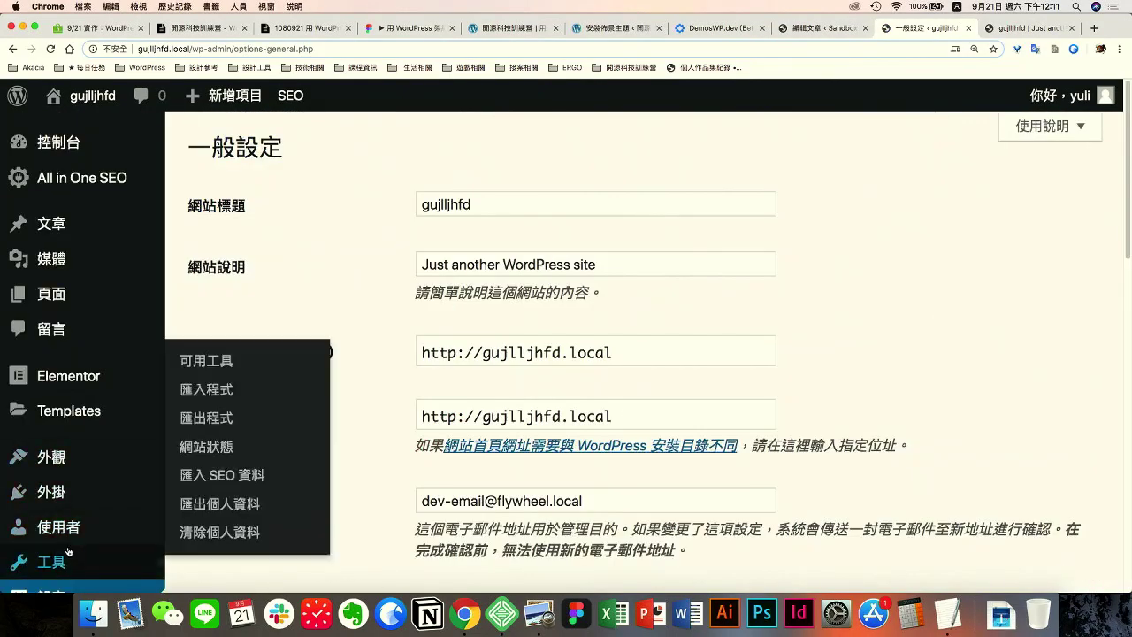
scroll(68, 552, "down", 15)
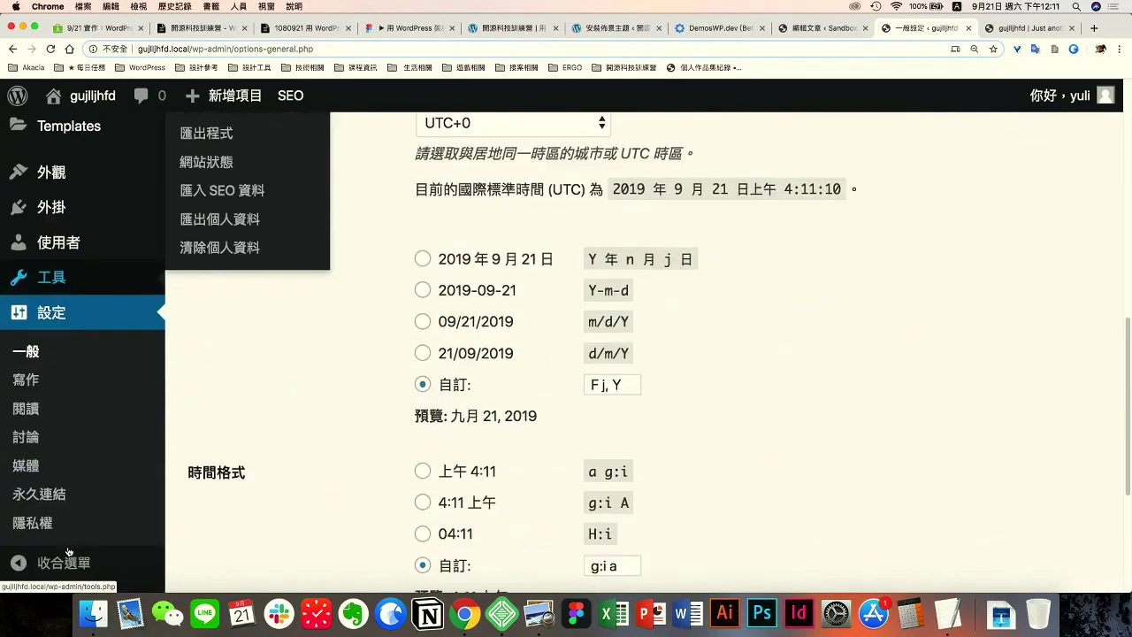
left_click(49, 418)
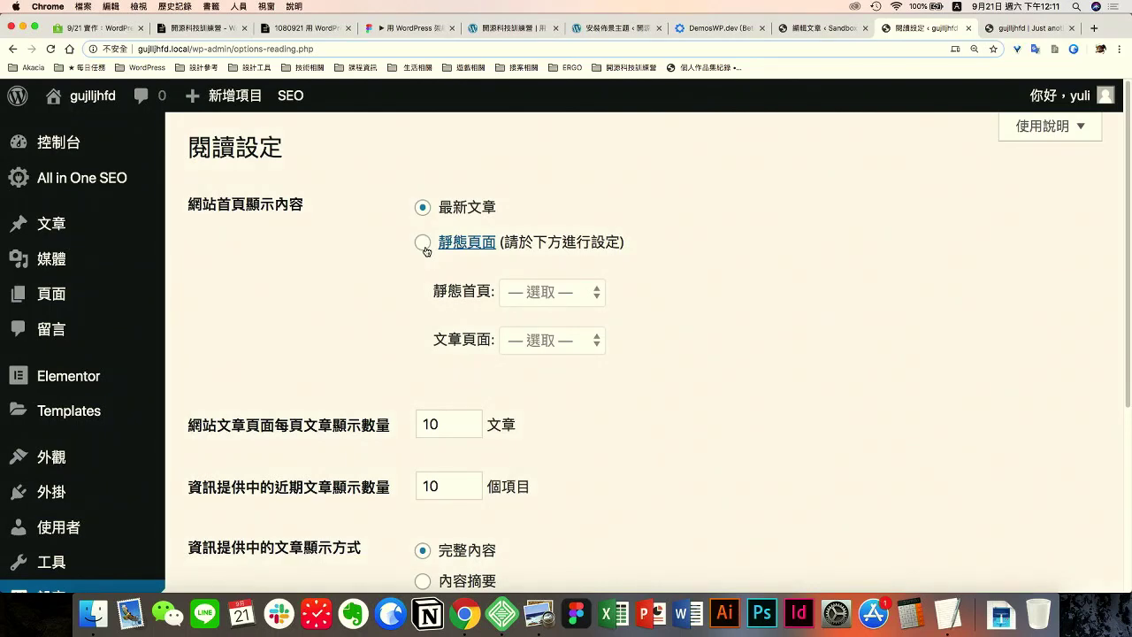
Choose 靜態頁面 with 關於我們 as the 靜態首頁, then save the settings
left_click(424, 246)
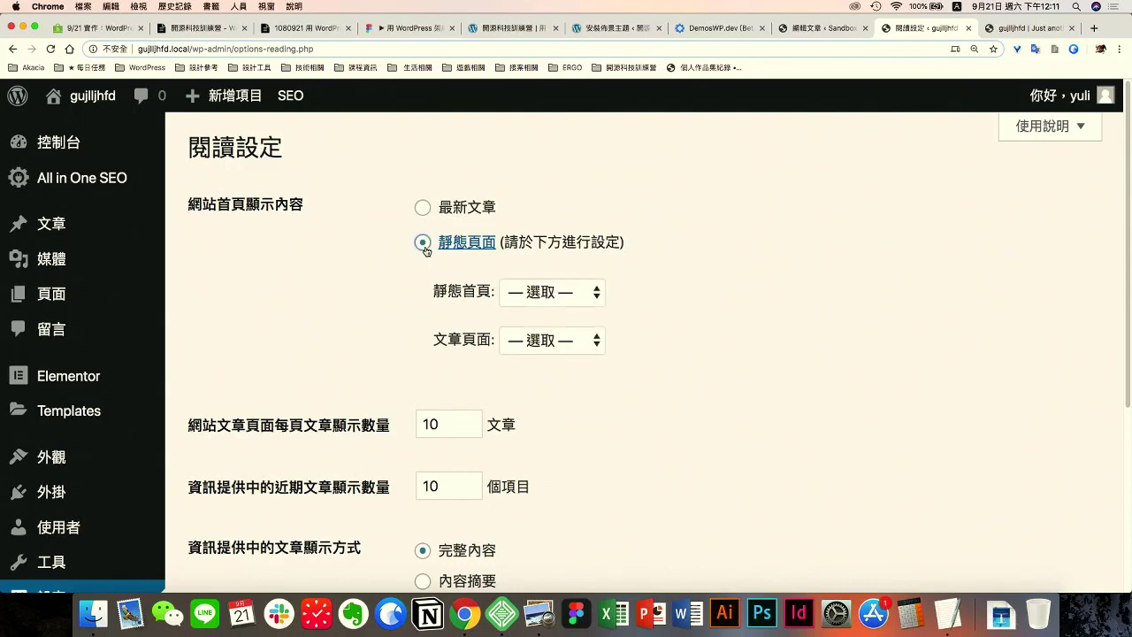
left_click(583, 296)
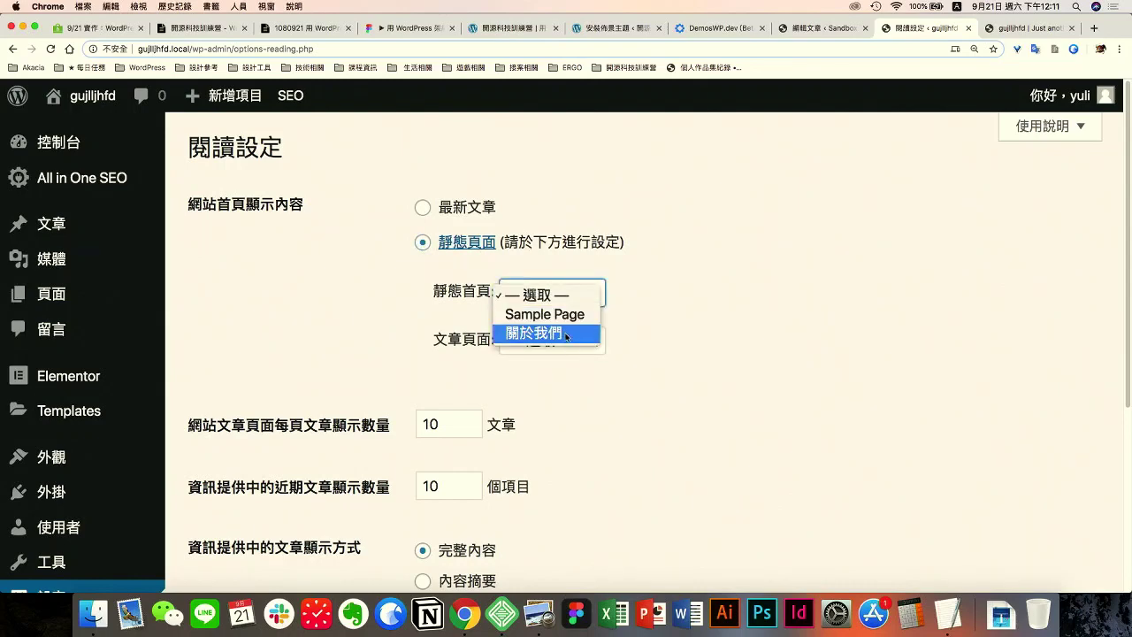
left_click(568, 335)
scroll(615, 315, "down", 6)
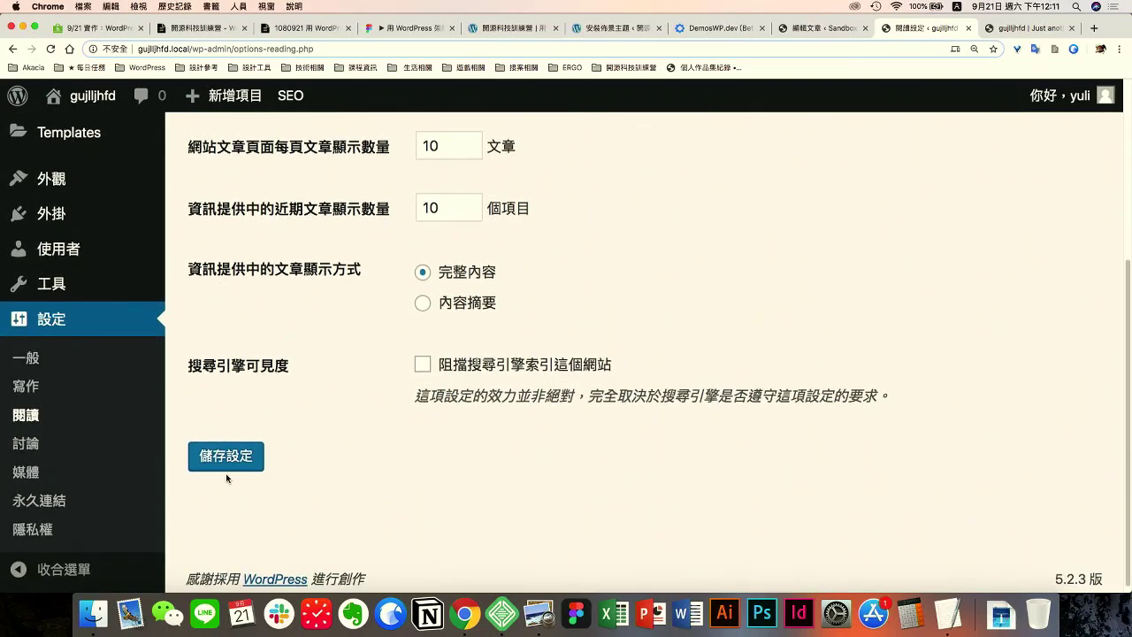
left_click(226, 466)
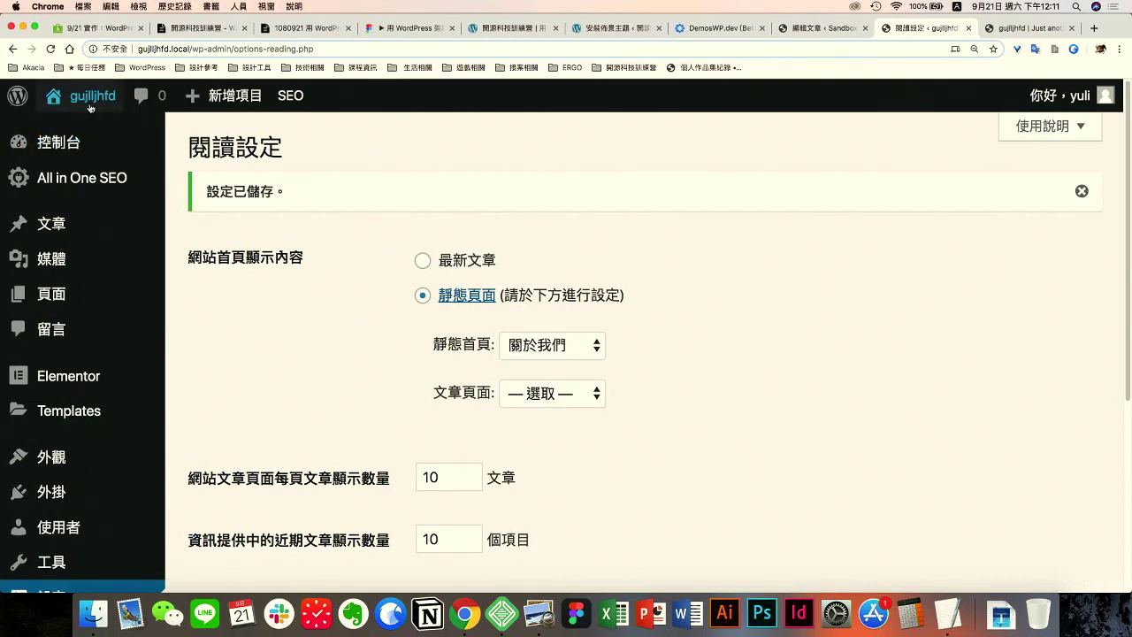
Open the live site in a new tab from the visit-site link and view it
mouse_move(92, 98)
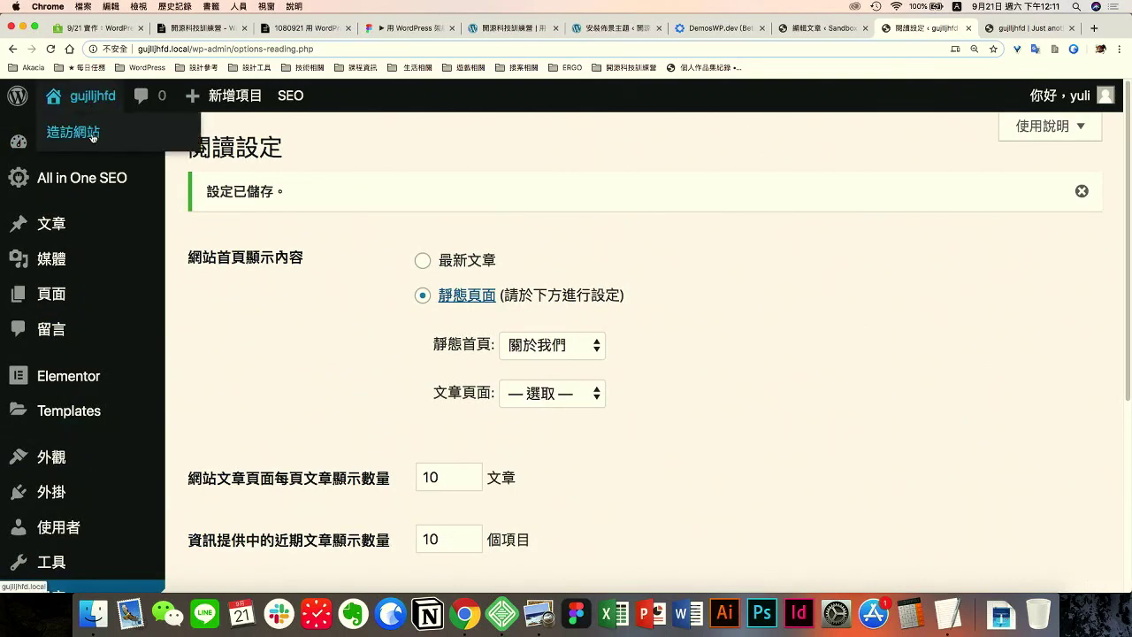
right_click(92, 137)
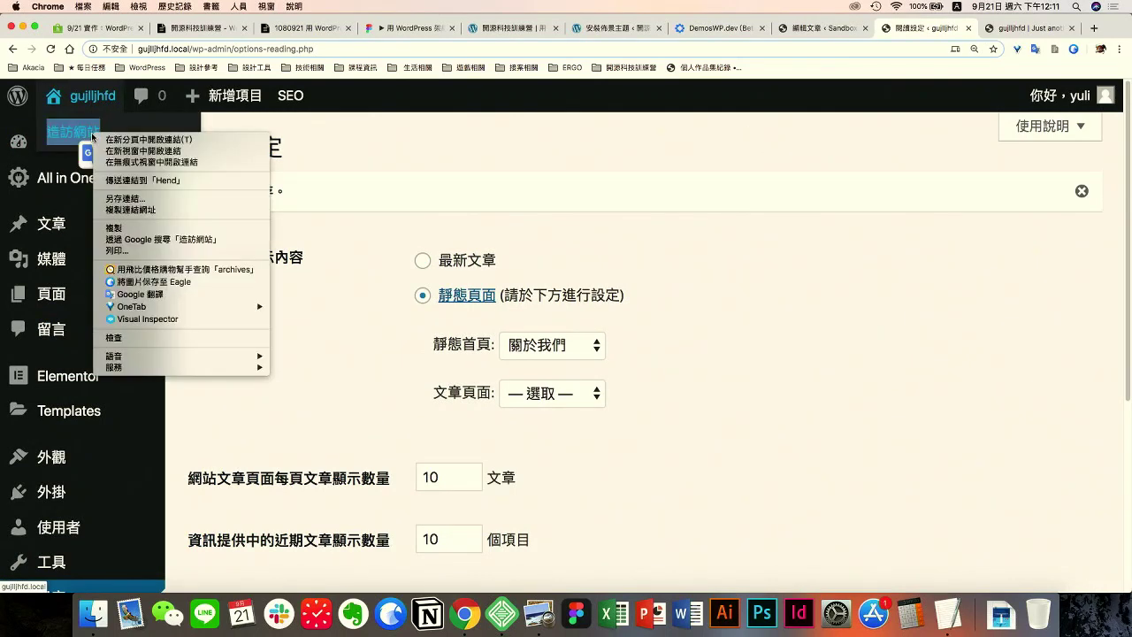
left_click(144, 139)
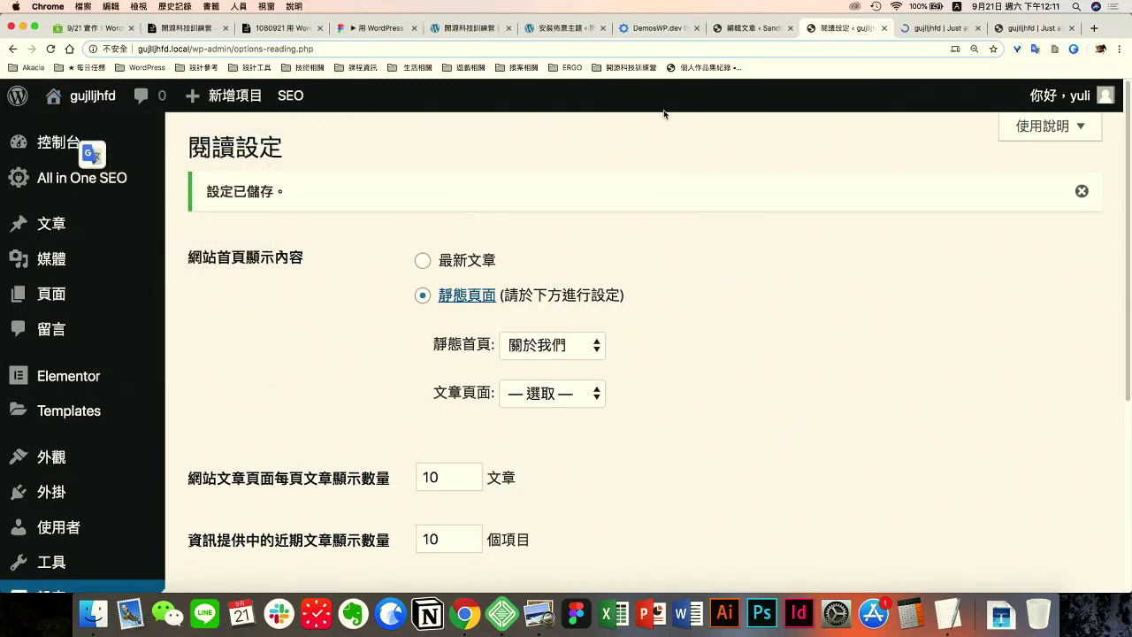
left_click(939, 28)
Scroll the live homepage, then return to the 閱讀設定 tab
scroll(787, 157, "down", 2)
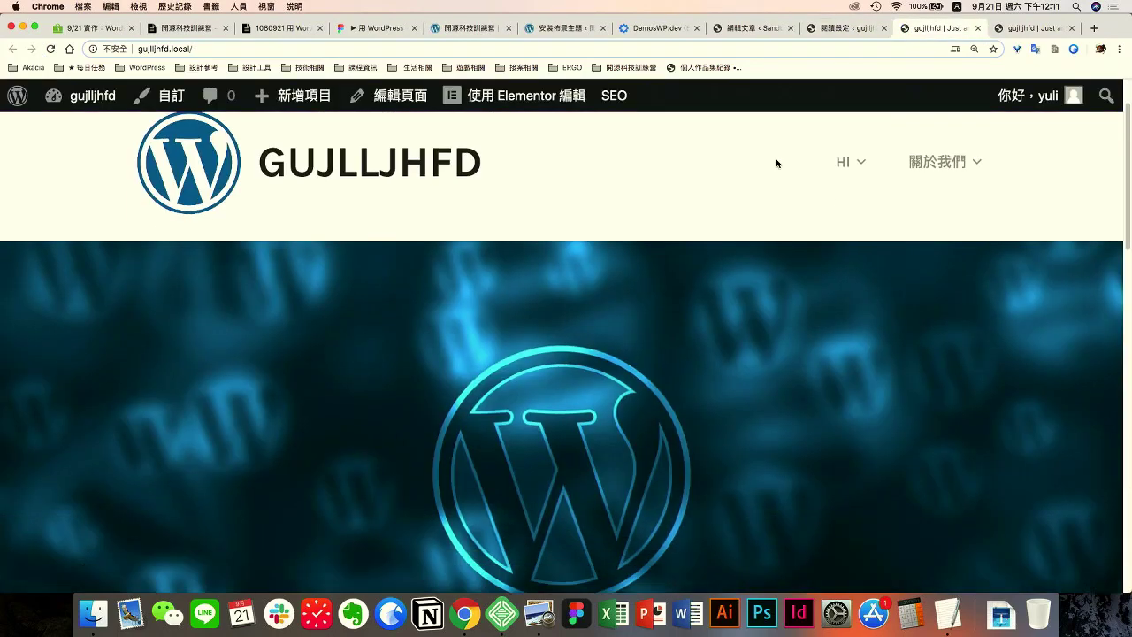
scroll(777, 163, "down", 10)
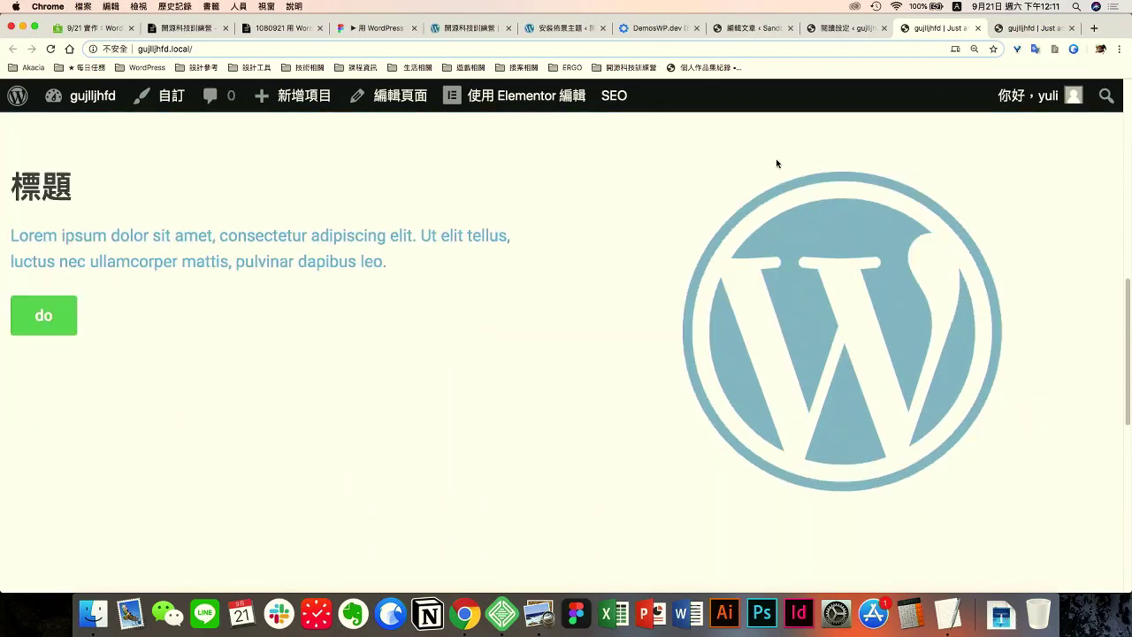
scroll(777, 163, "down", 5)
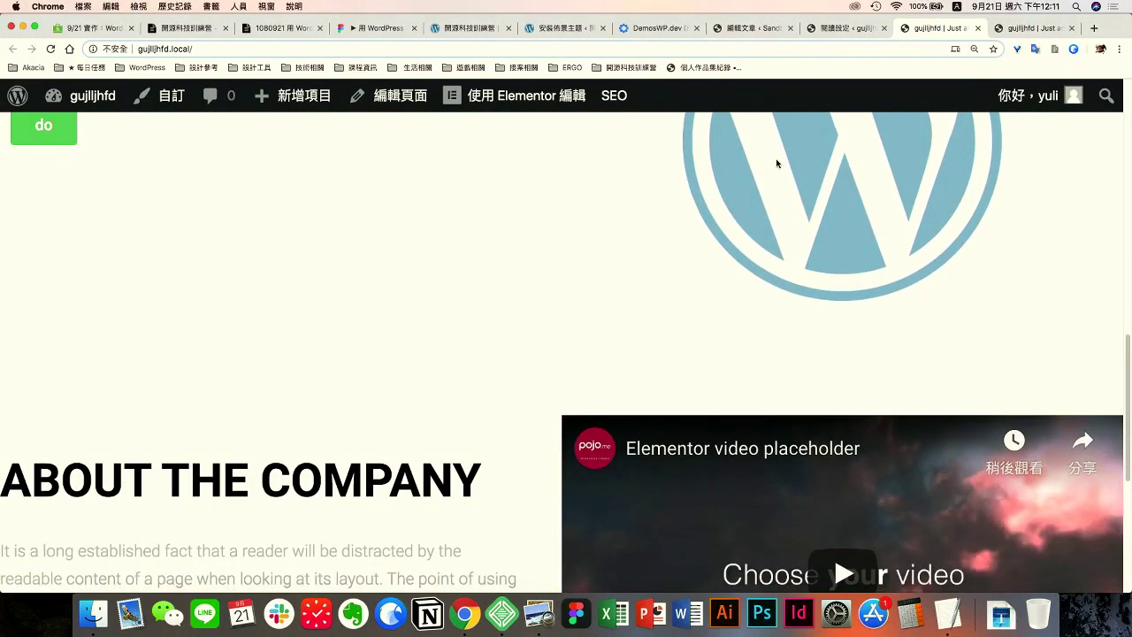
scroll(777, 163, "up", 10)
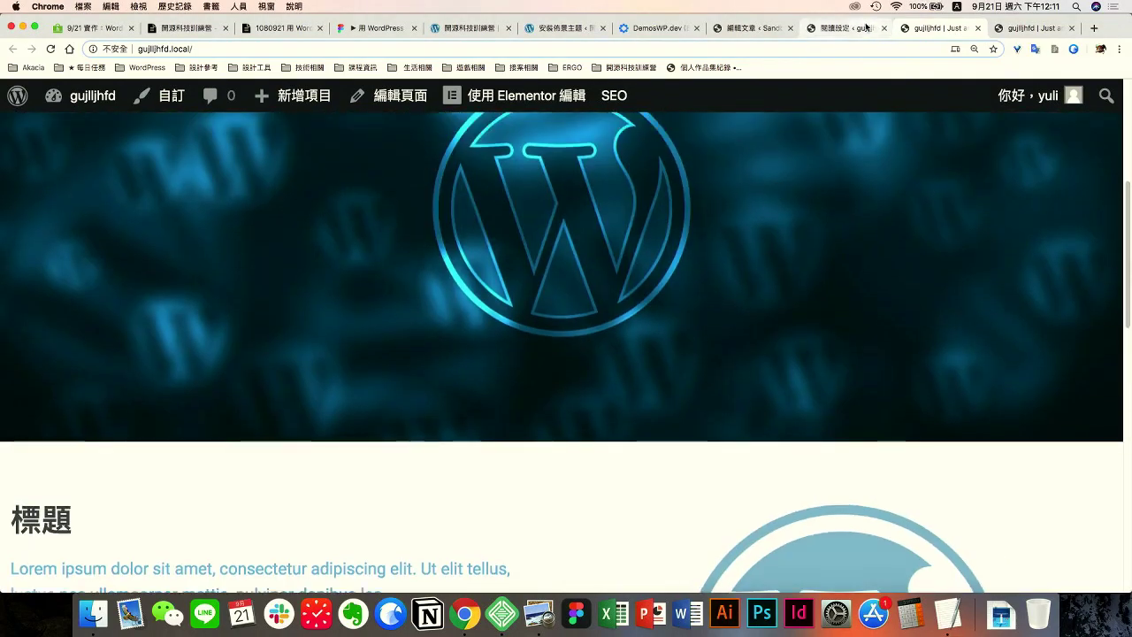
left_click(839, 31)
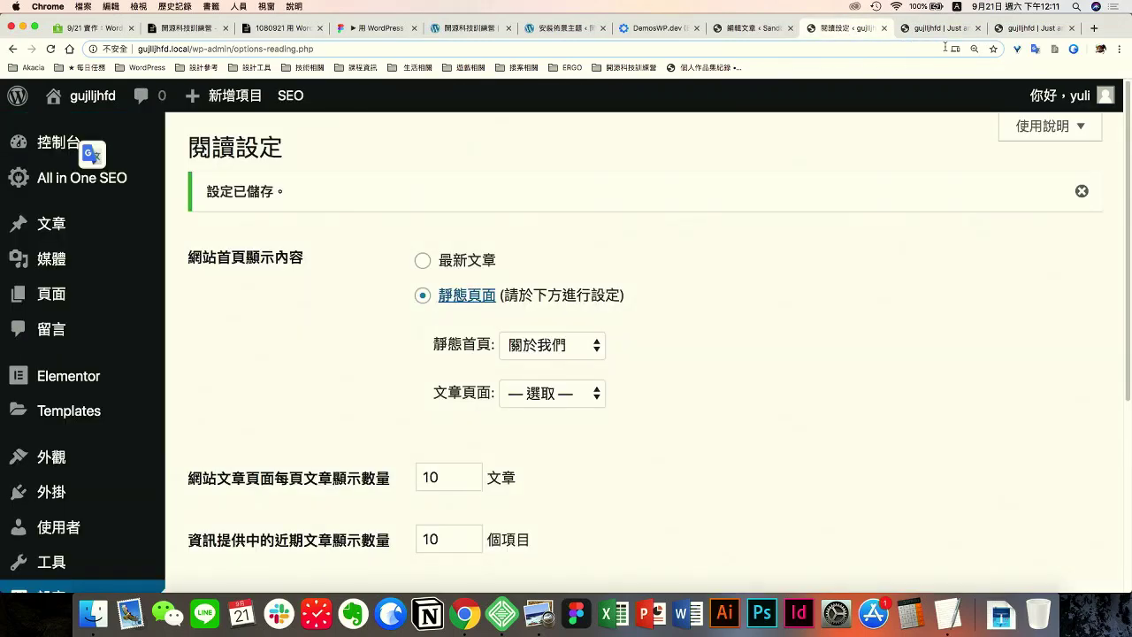
Close the extra site tab and choose Sample Page as the 文章頁面
left_click(1072, 28)
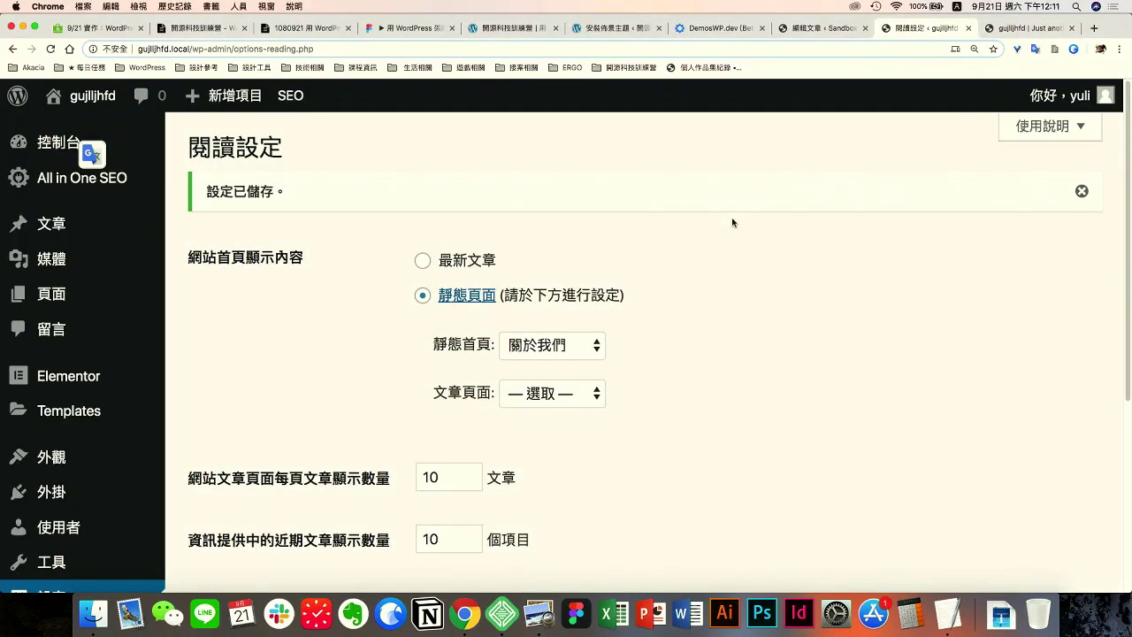
left_click(600, 396)
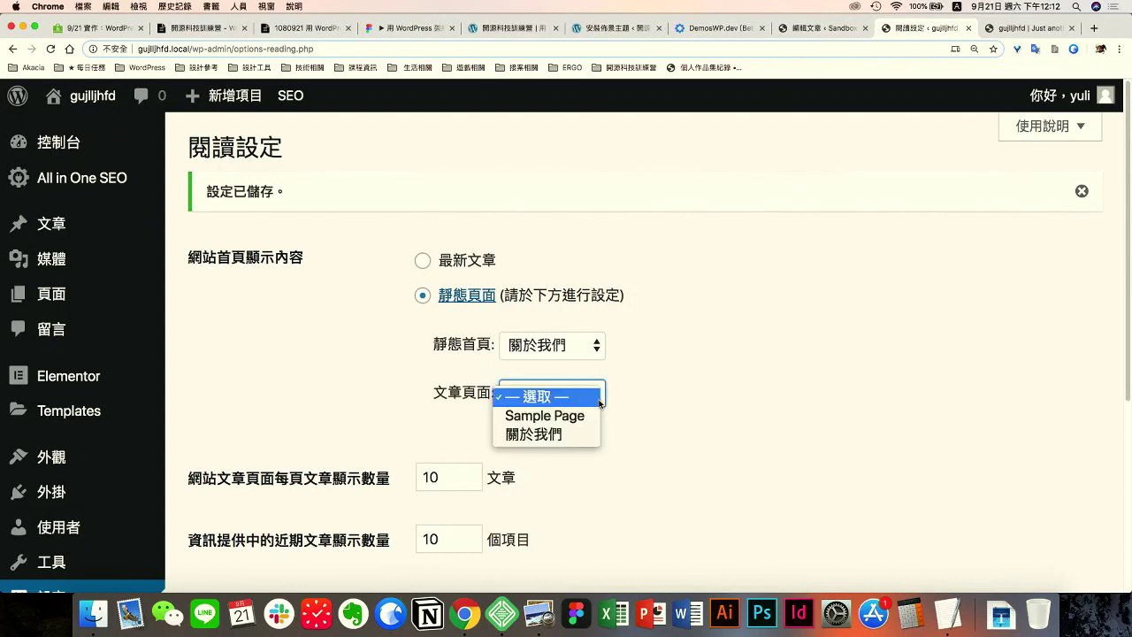
left_click(655, 390)
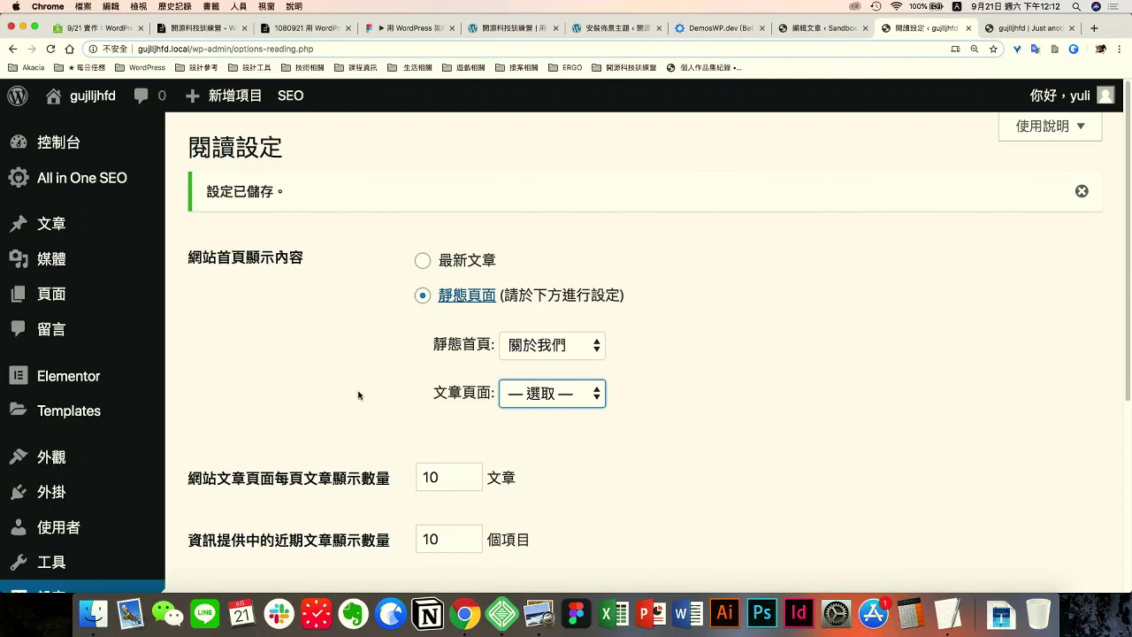
left_click(560, 395)
left_click(553, 414)
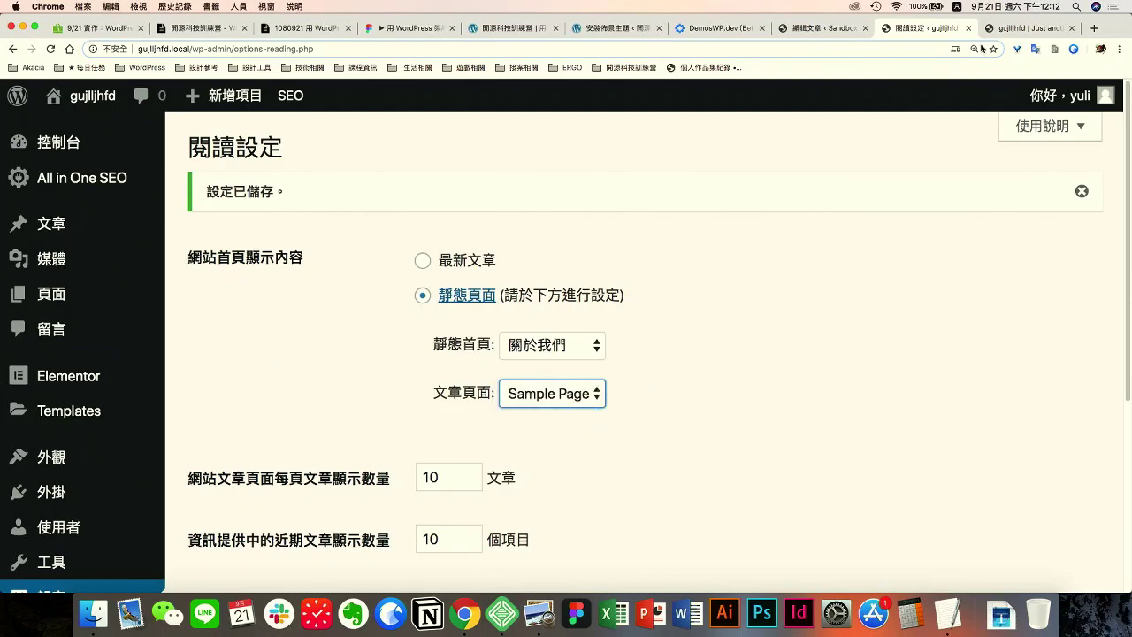
Check the live site and open Sample Page from the site menu
left_click(995, 29)
scroll(761, 253, "down", 6)
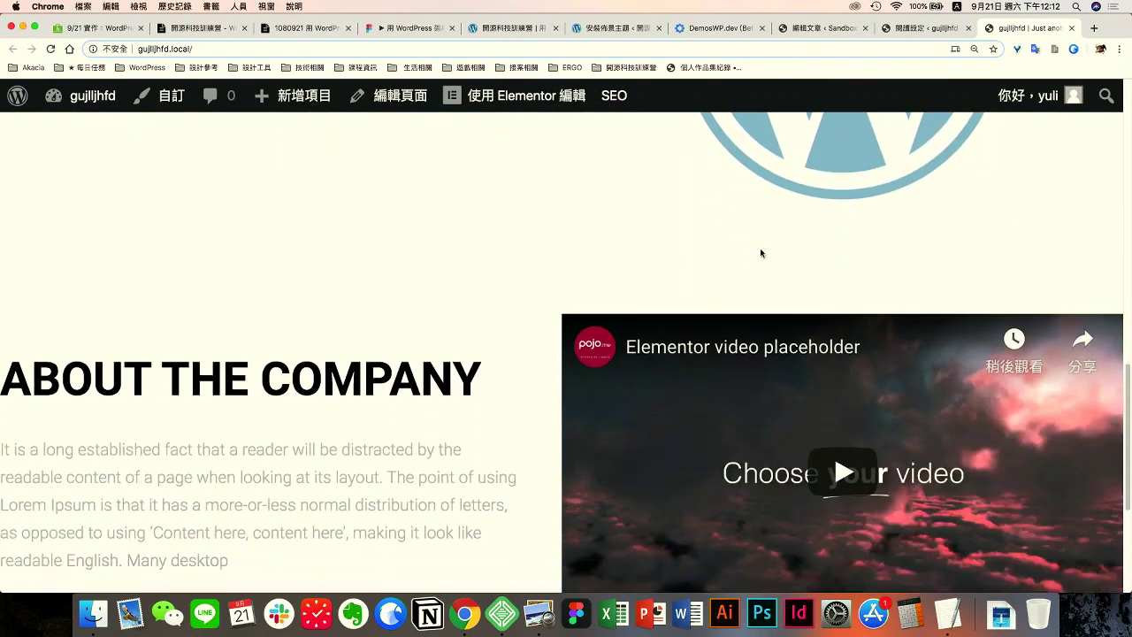
scroll(761, 253, "down", 5)
scroll(720, 304, "up", 15)
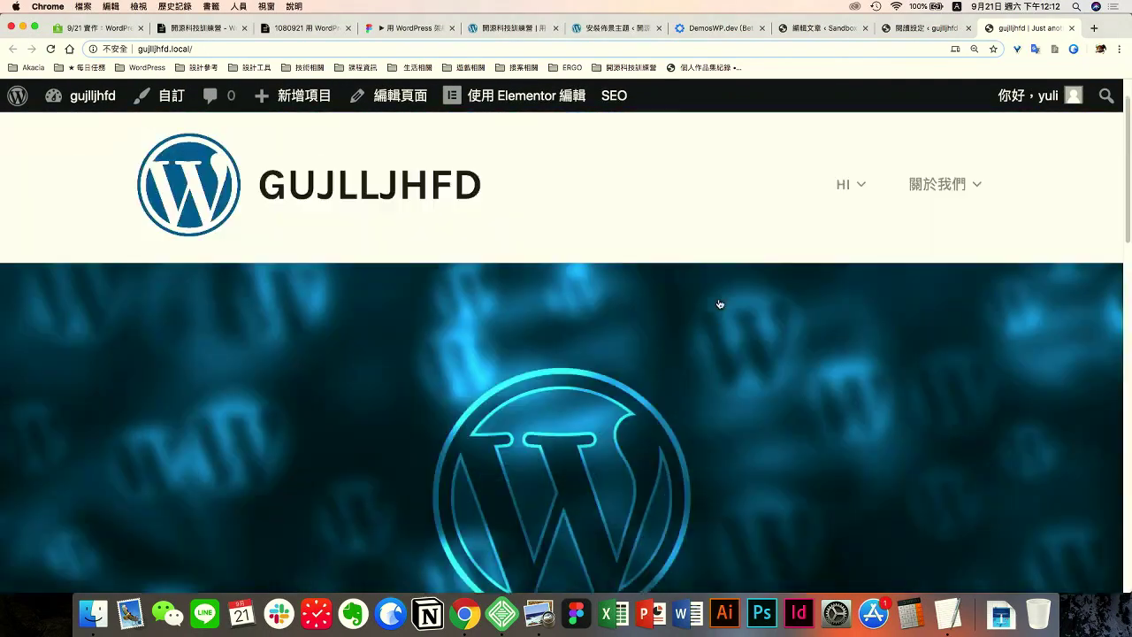
scroll(720, 303, "up", 2)
left_click(824, 271)
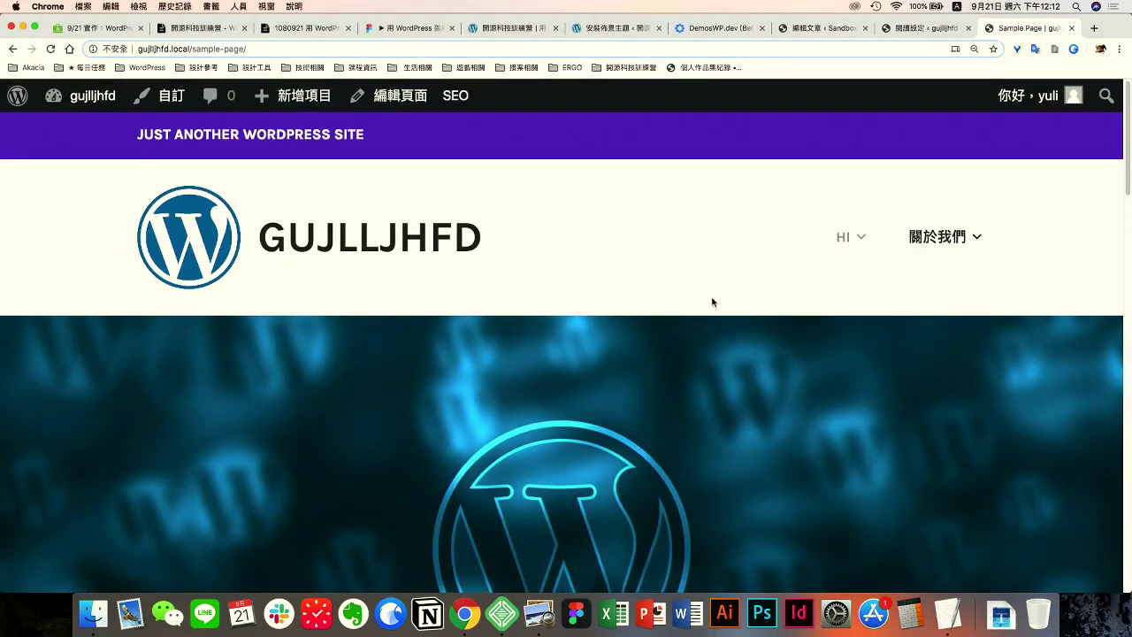
scroll(712, 302, "down", 10)
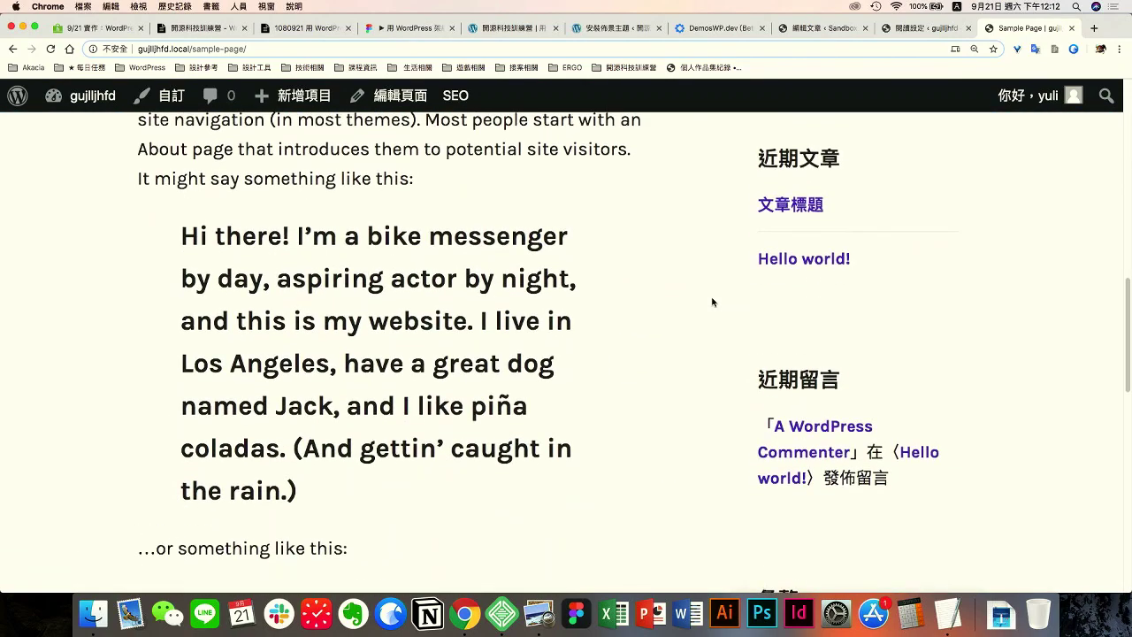
scroll(712, 302, "down", 2)
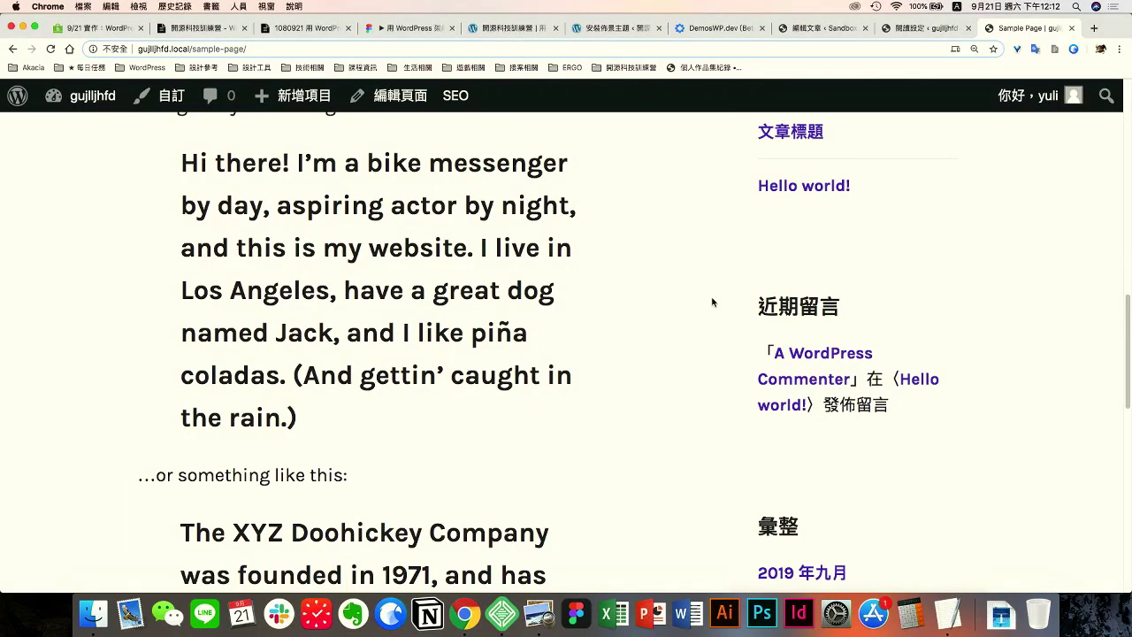
scroll(712, 302, "down", 1)
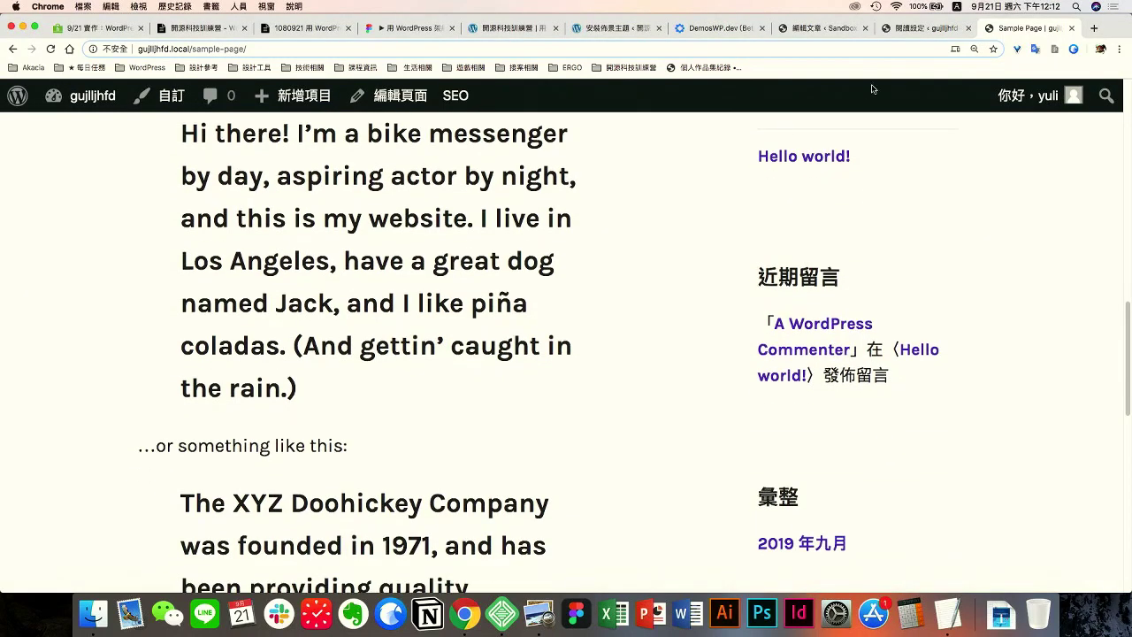
Save the reading settings with Sample Page as the posts page
left_click(909, 34)
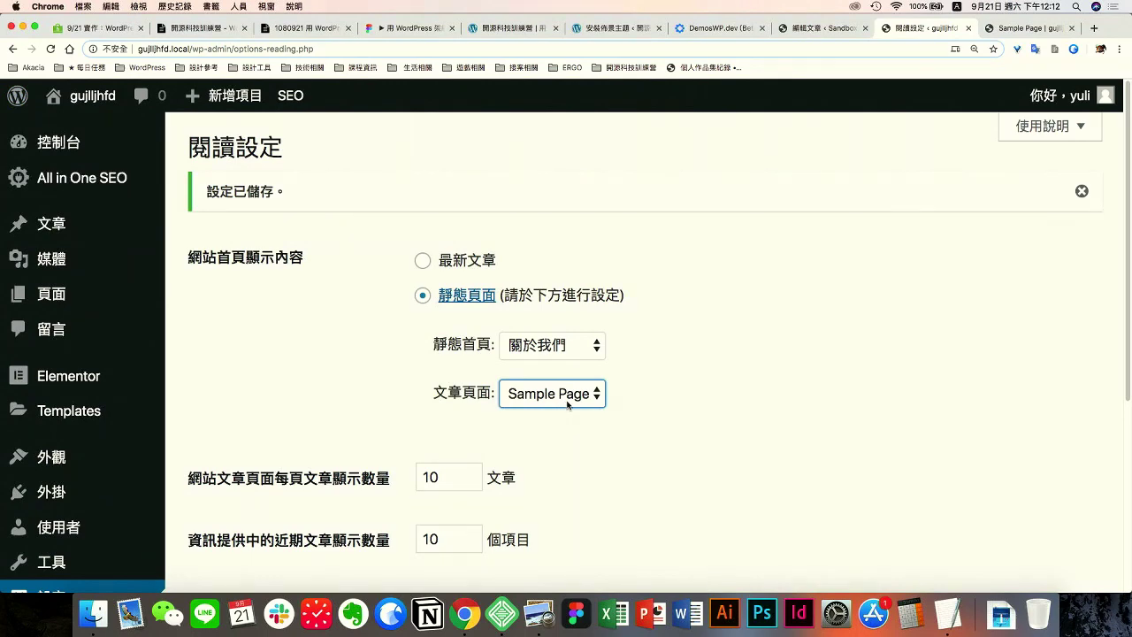
scroll(566, 404, "down", 5)
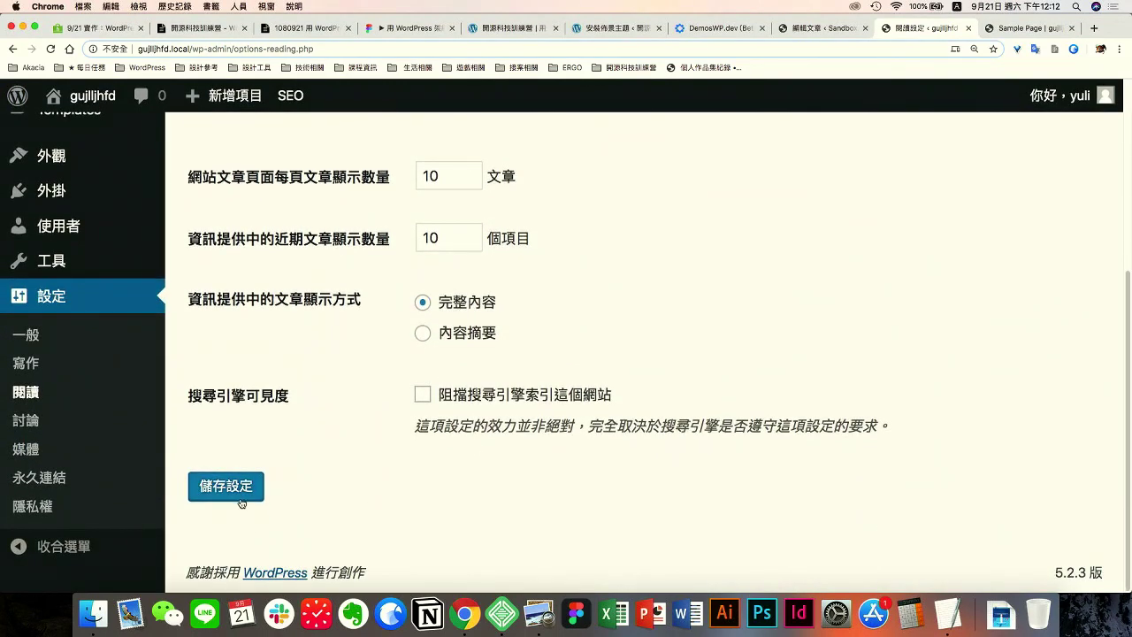
left_click(239, 501)
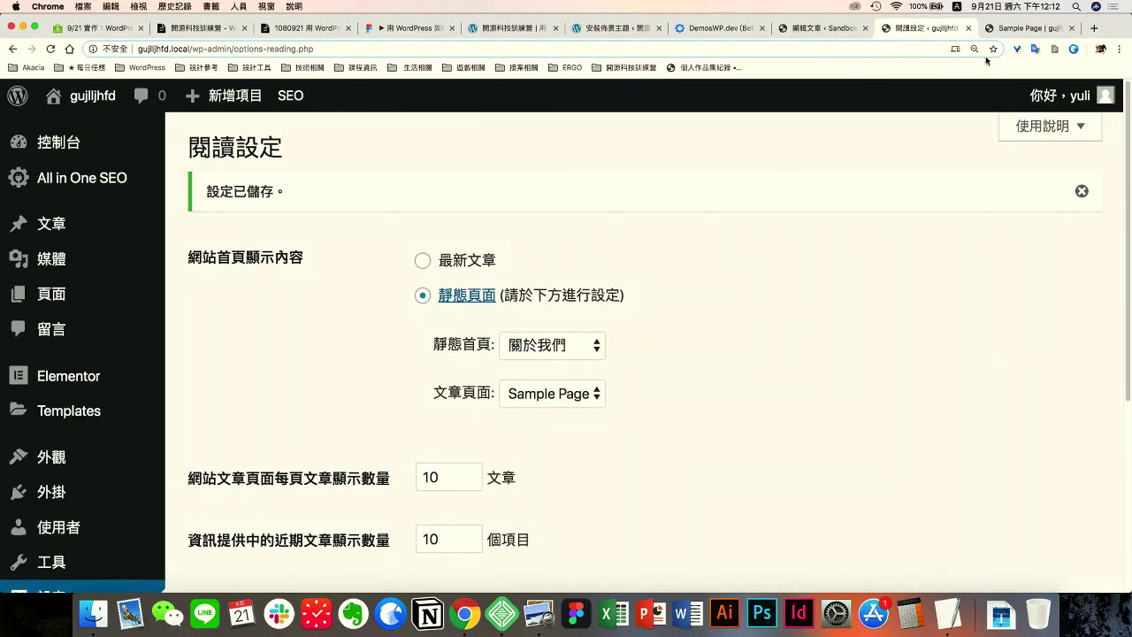
Reload the Sample Page to confirm it lists 標題文字 and Hello world!
left_click(1018, 28)
mouse_move(113, 102)
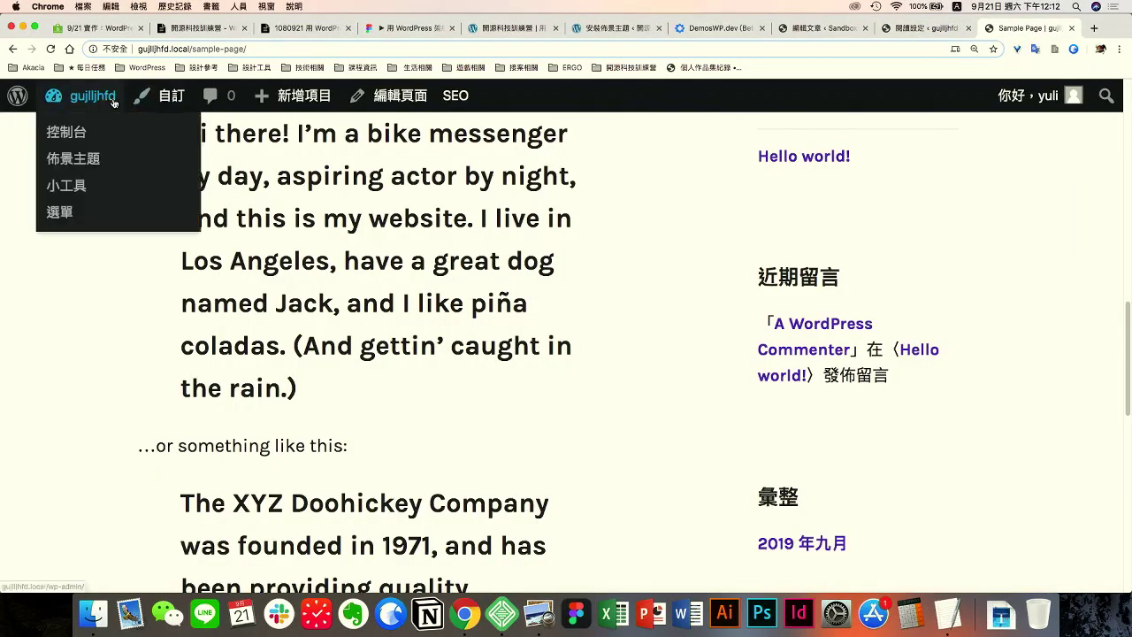
left_click(50, 48)
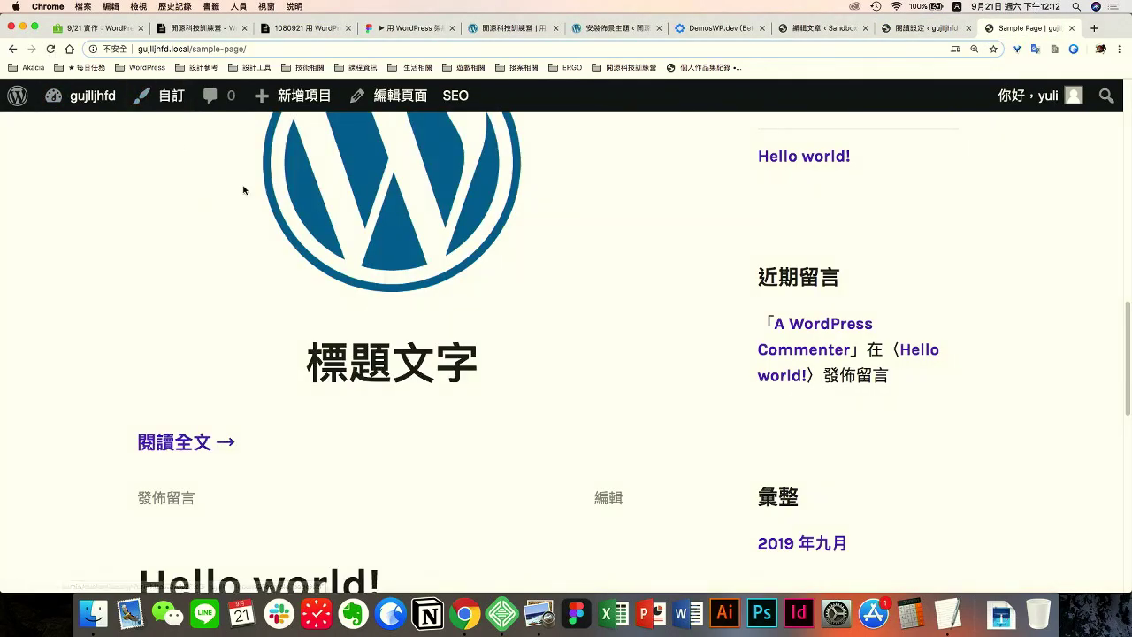
scroll(244, 189, "down", 6)
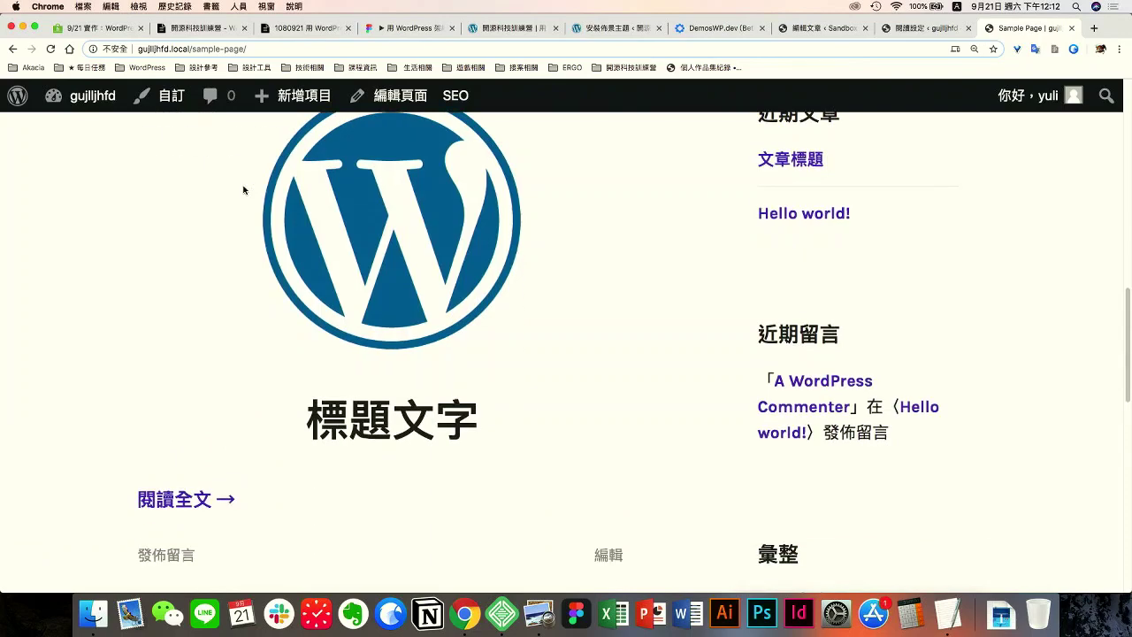
scroll(244, 190, "down", 3)
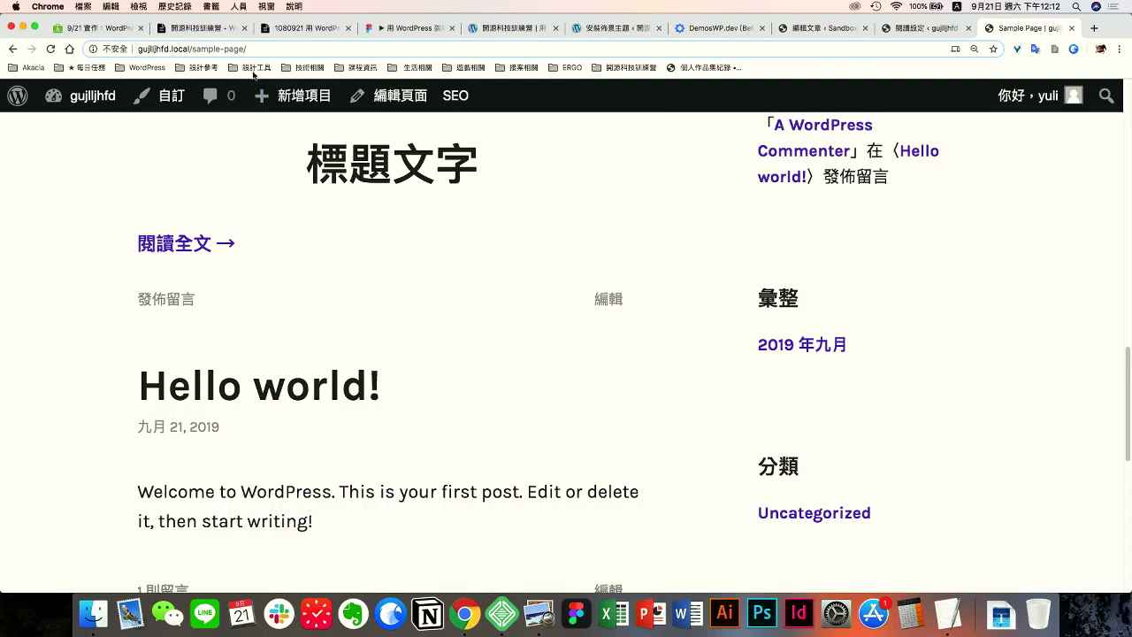
Scroll back and forth through the course slides on pages versus posts
left_click(539, 622)
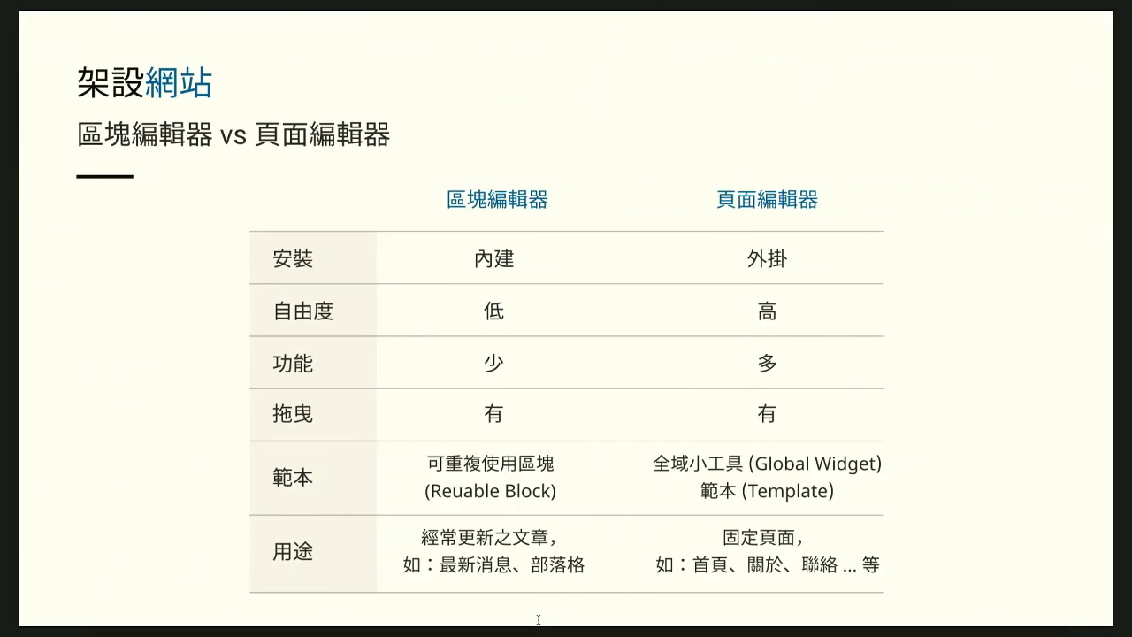
scroll(492, 481, "down", 10)
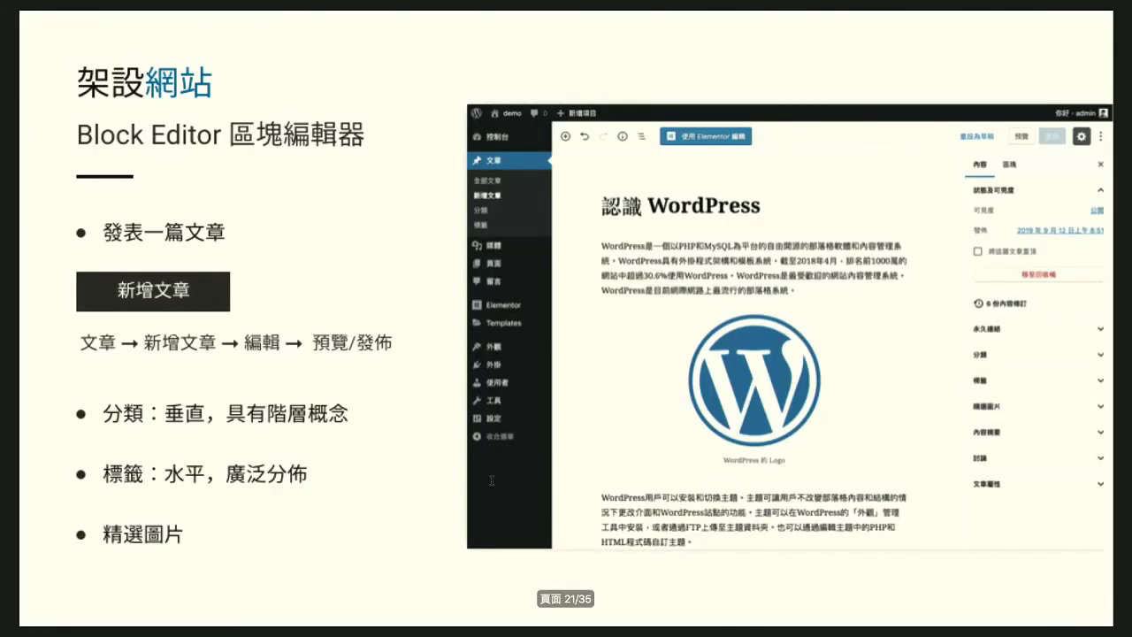
scroll(492, 480, "up", 5)
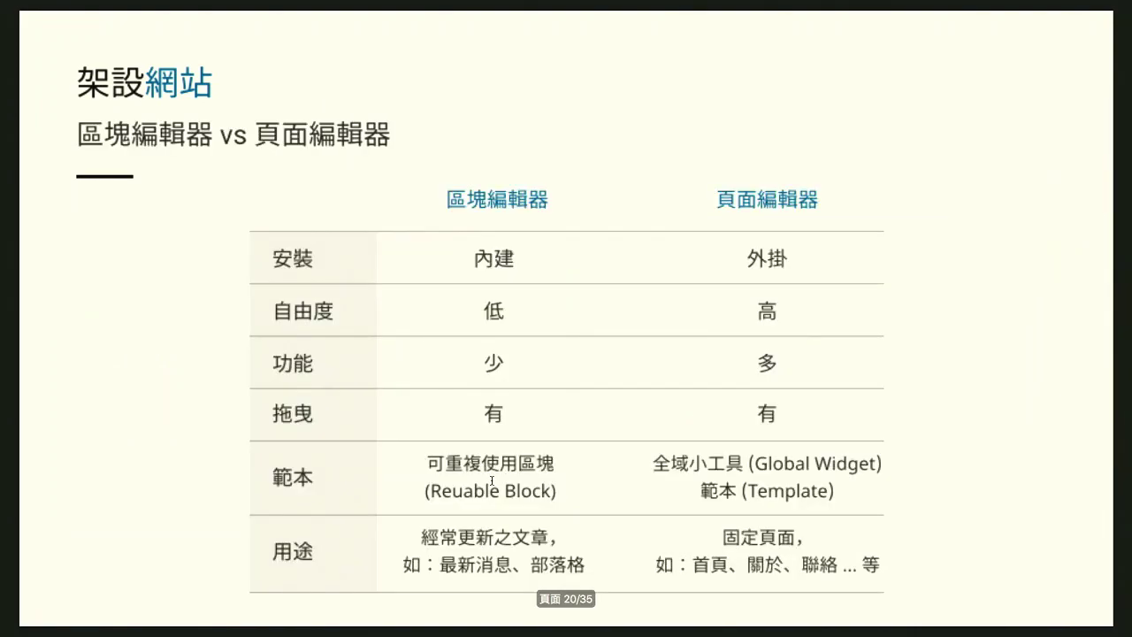
scroll(492, 481, "down", 6)
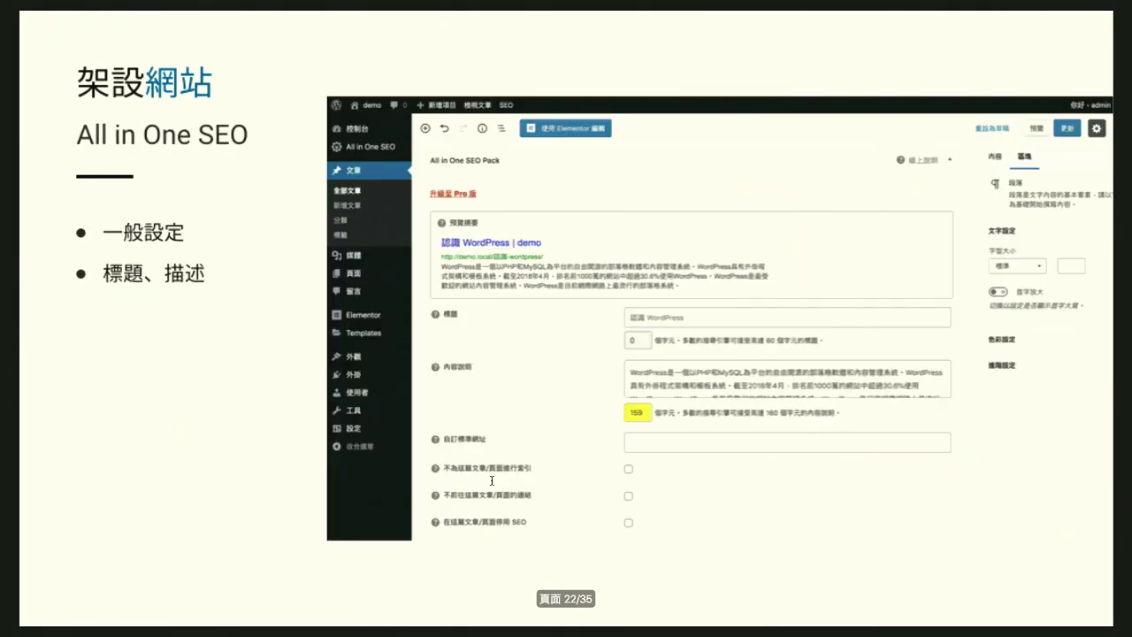
scroll(492, 480, "up", 10)
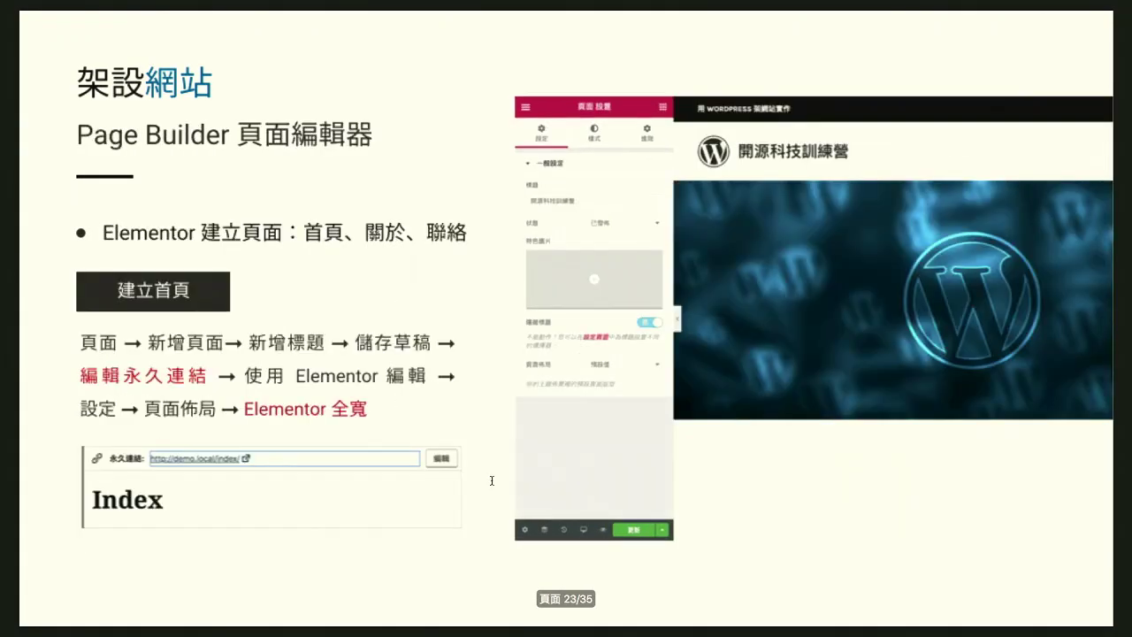
scroll(492, 480, "down", 1)
scroll(492, 480, "up", 7)
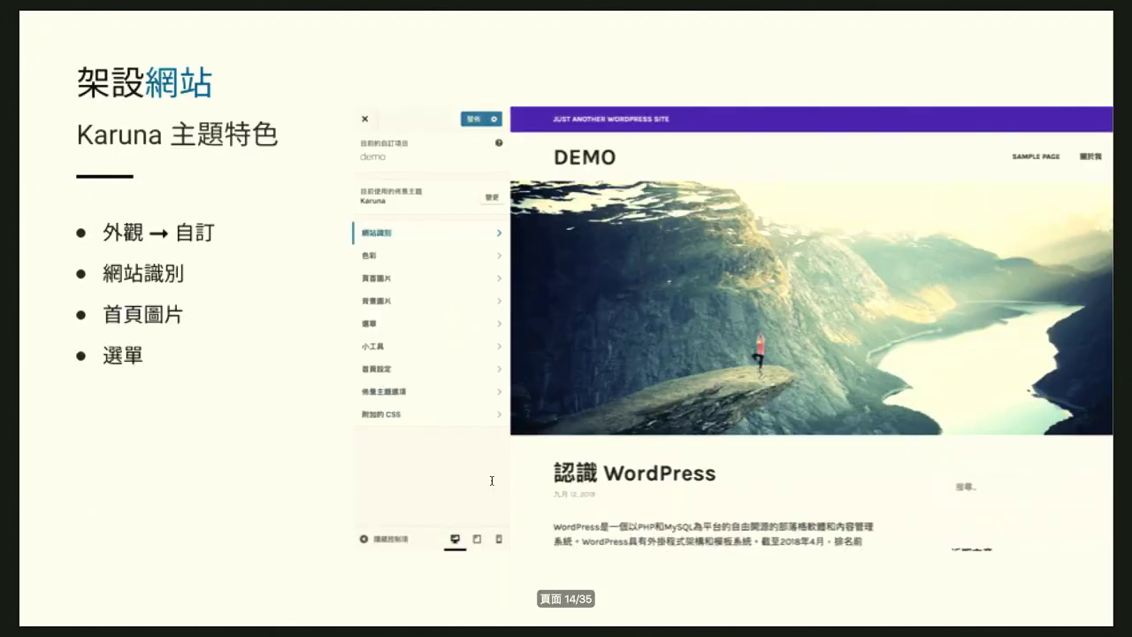
scroll(492, 481, "down", 1)
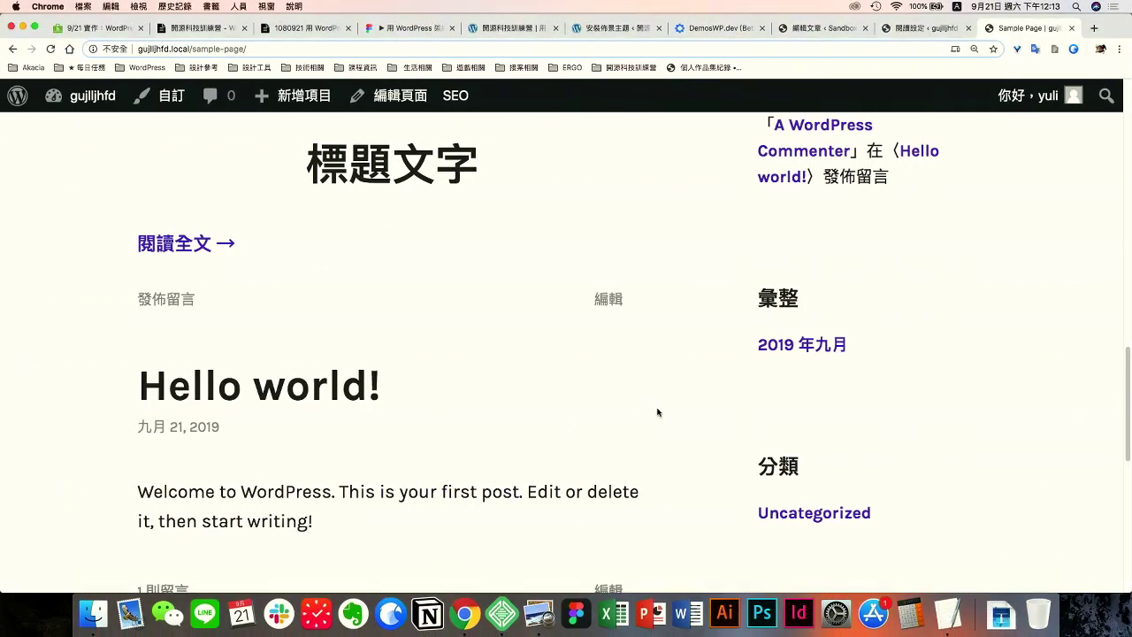
scroll(657, 413, "down", 3)
scroll(657, 412, "up", 8)
scroll(658, 412, "down", 1)
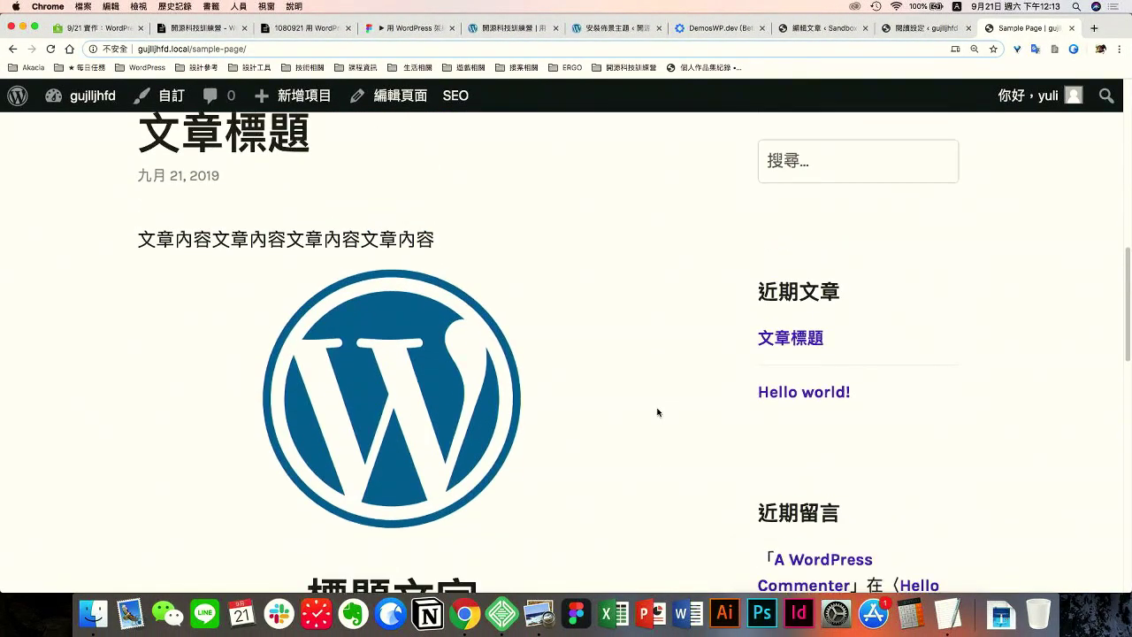
scroll(796, 411, "up", 2)
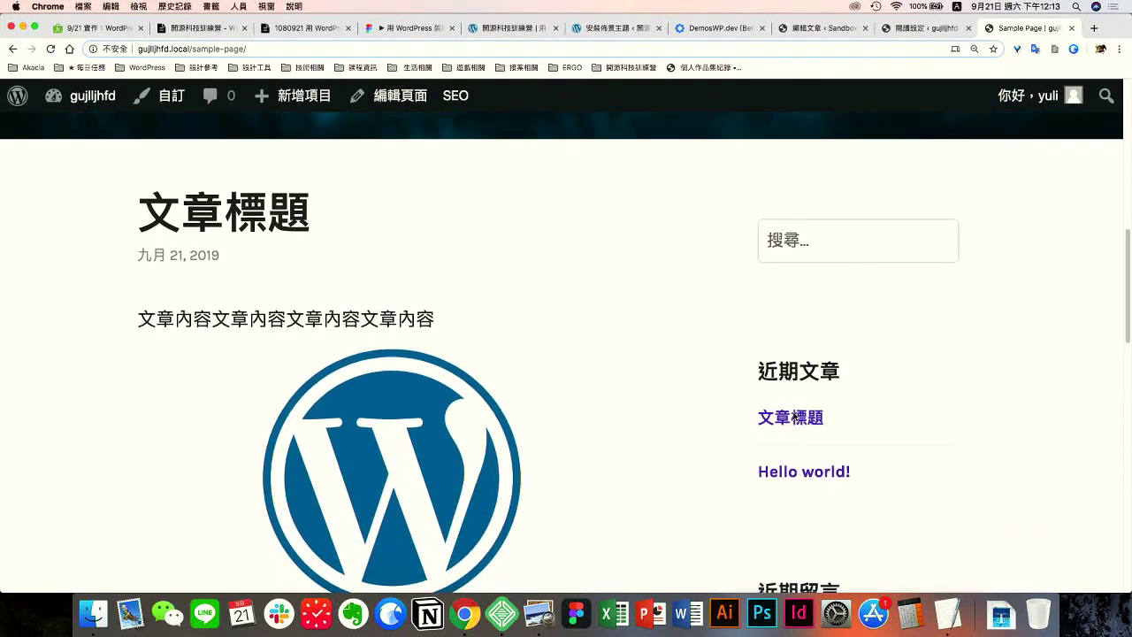
scroll(794, 412, "down", 7)
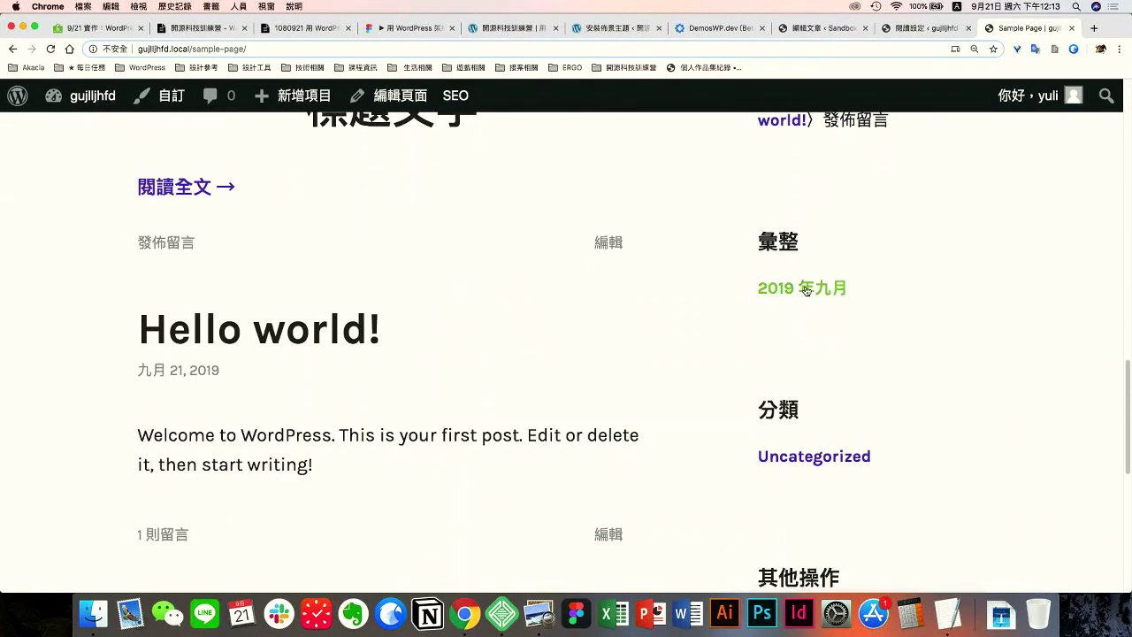
scroll(778, 362, "down", 1)
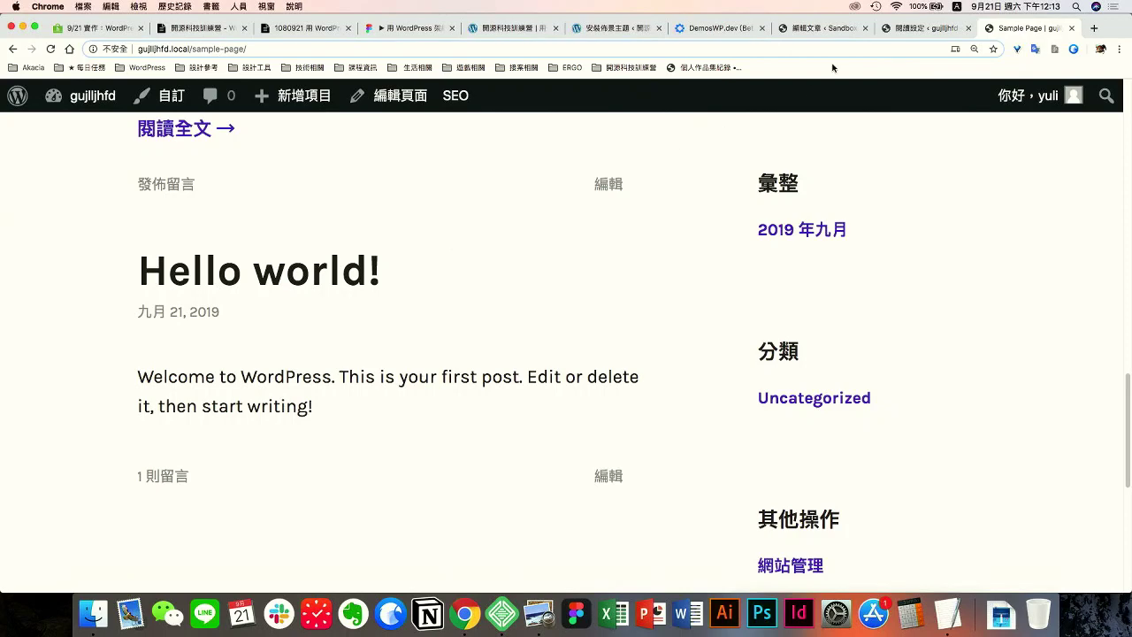
Open Appearance > Menus to view the nested structure of the menu named menu
left_click(829, 36)
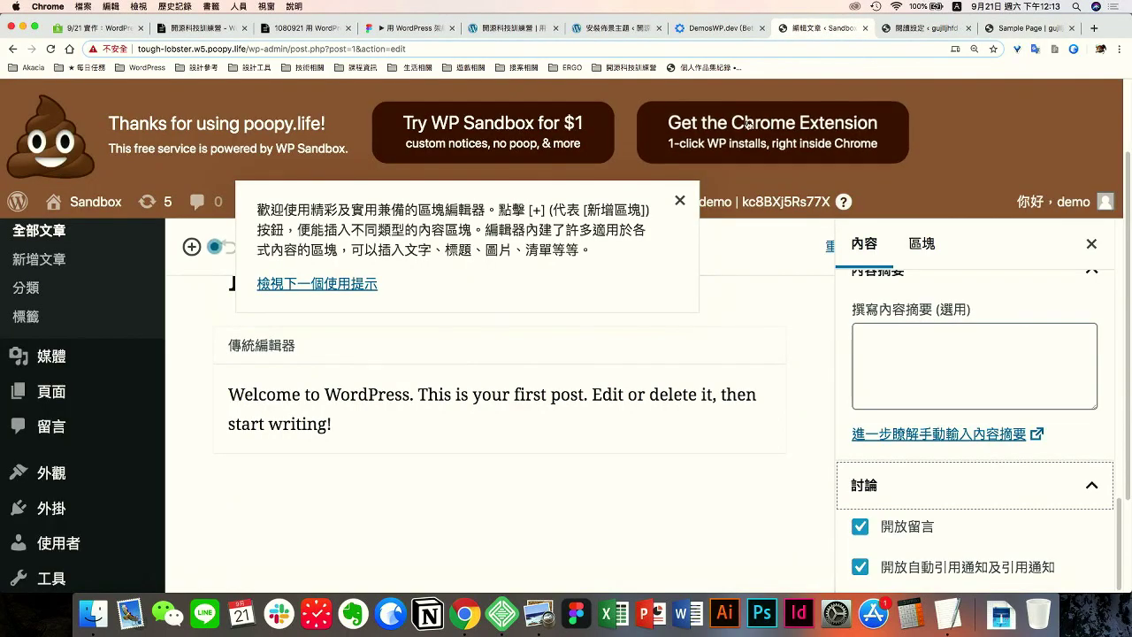
left_click(919, 38)
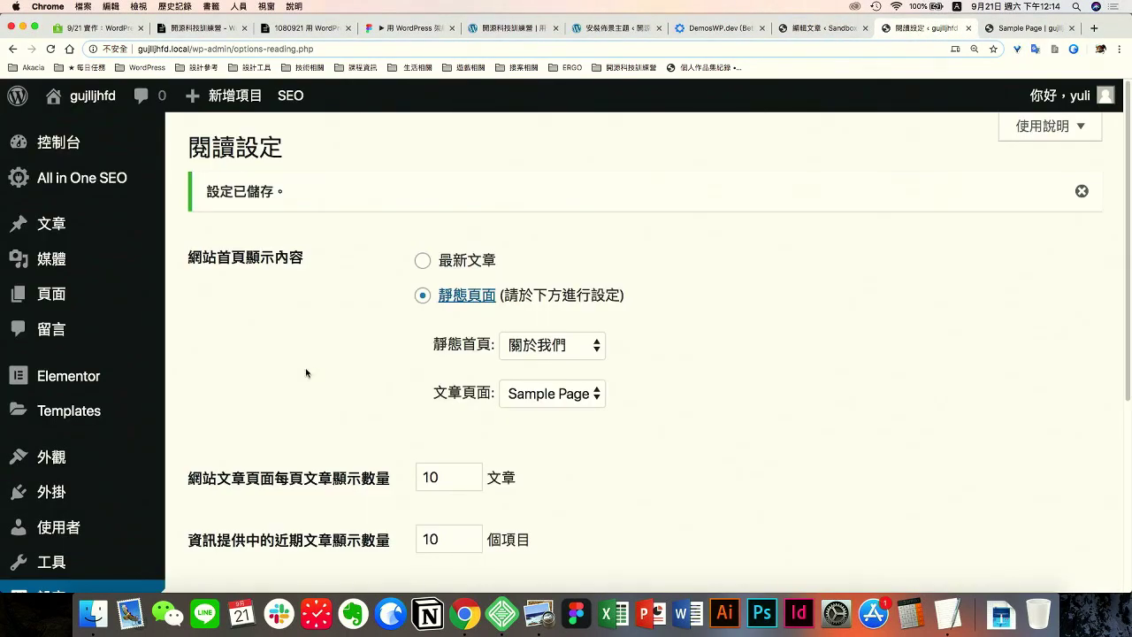
scroll(23, 492, "down", 4)
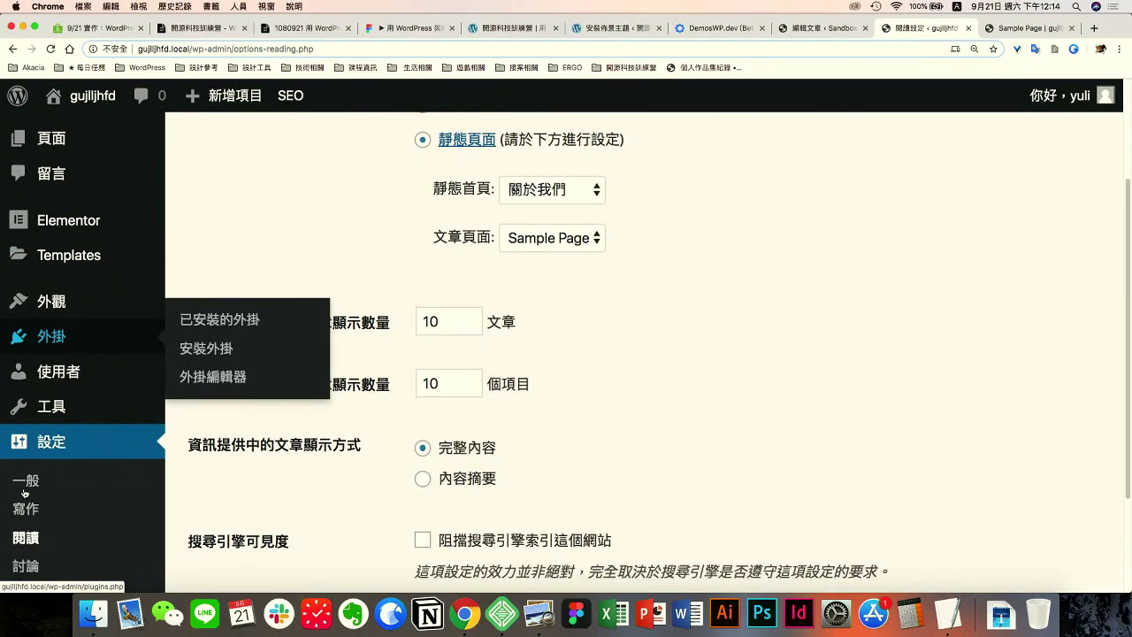
mouse_move(139, 314)
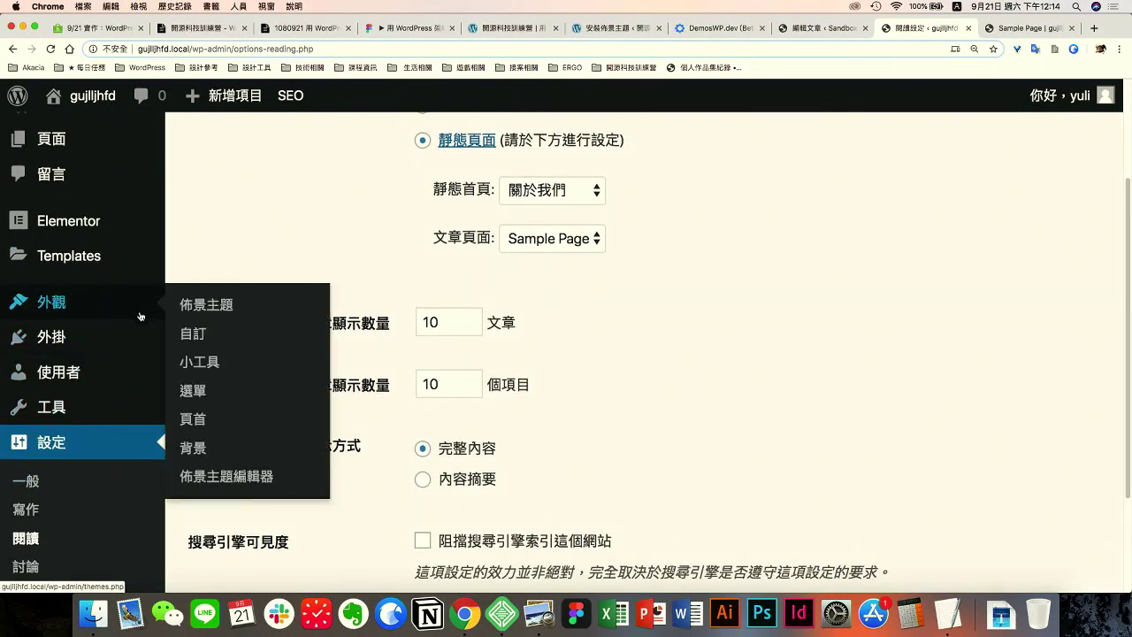
left_click(200, 389)
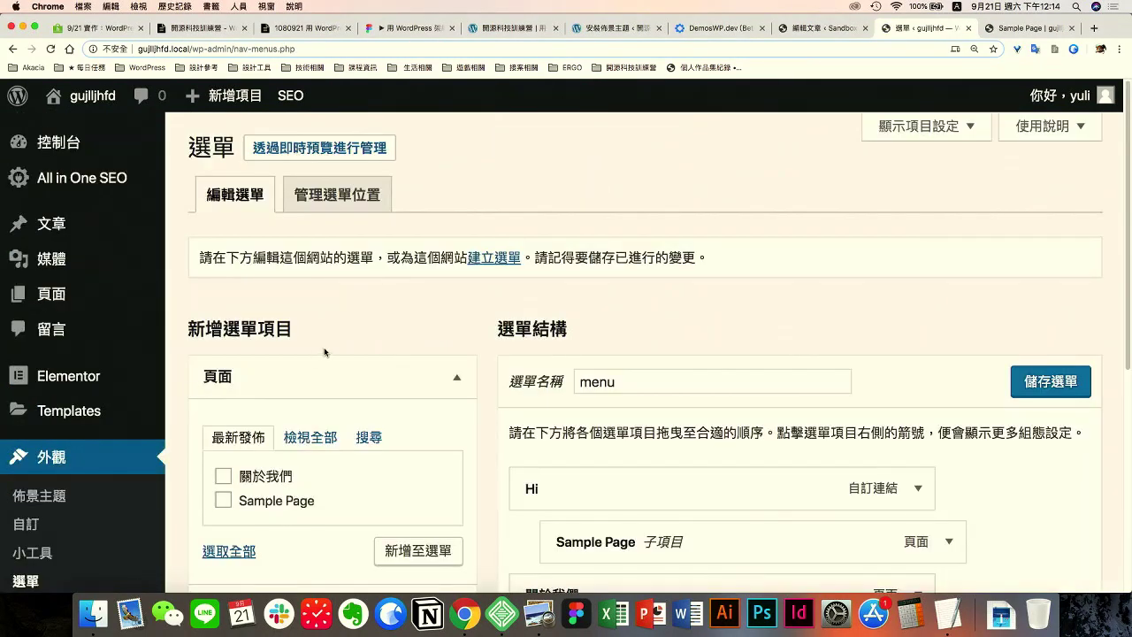
scroll(324, 352, "down", 5)
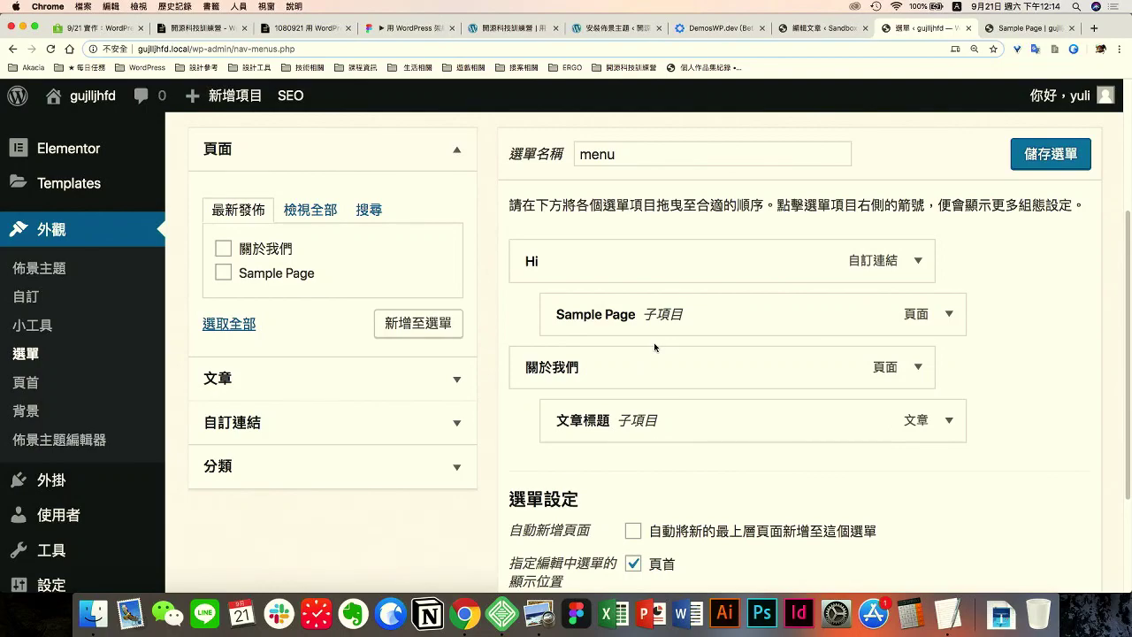
key("ctrl+Right")
Advance past the plugin, SEO and Elementor slides to the working-with-engineers slide
key("Right")
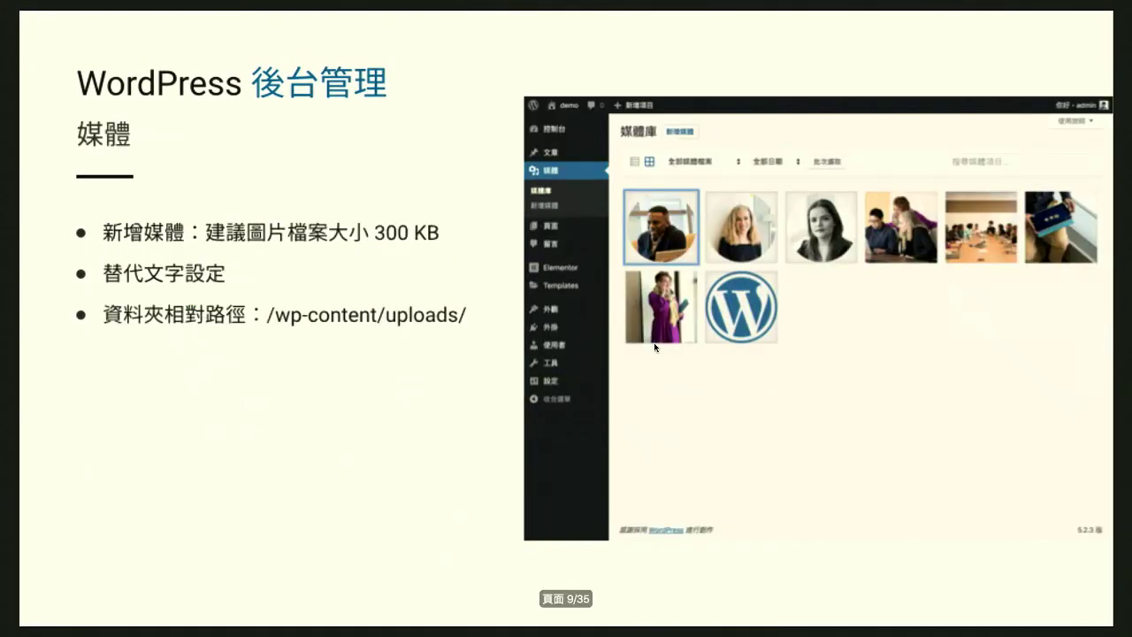
key("Right")
key("Right")
key("Right")
key("Right")
key("Right")
key("Right")
key("Right")
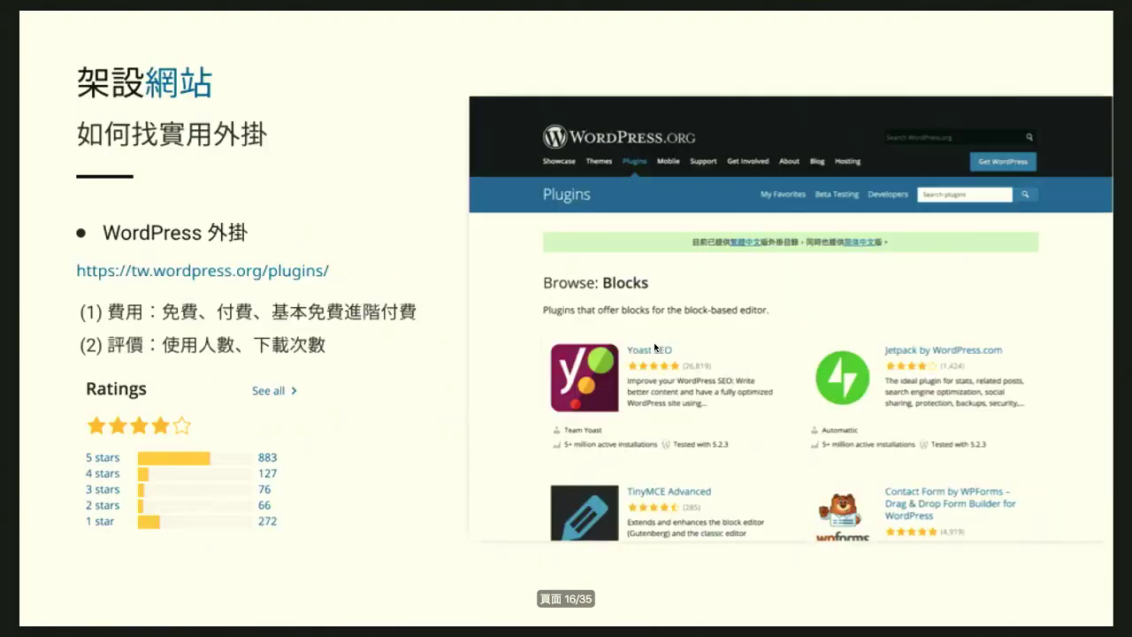
key("Right")
key("Right")
key("Right")
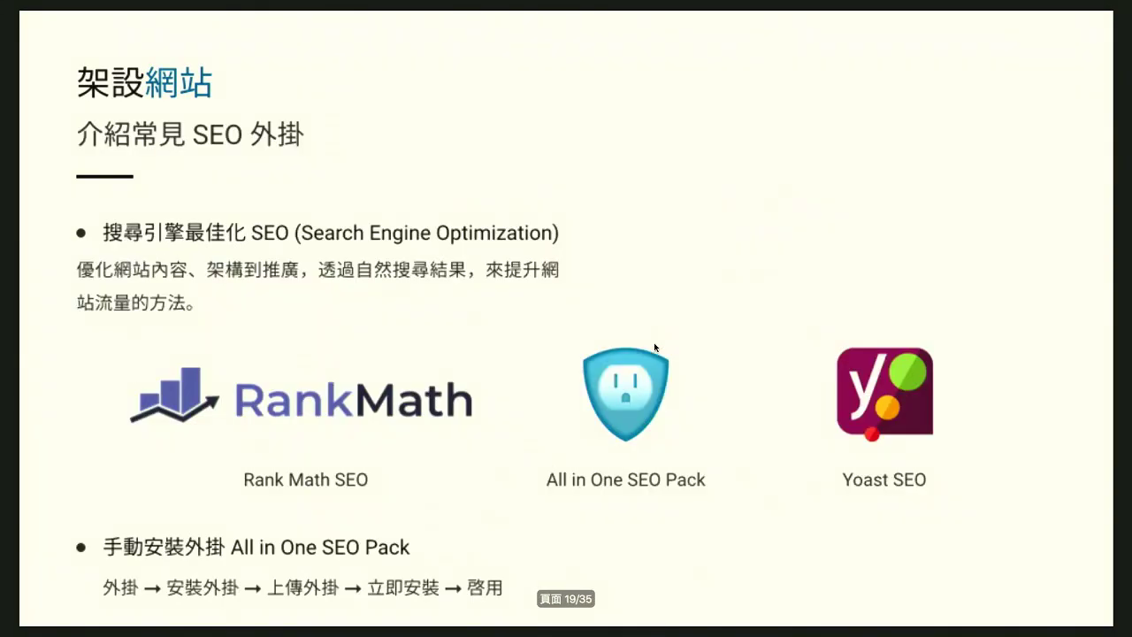
key("Right")
key("Right")
key("Right")
key("Right")
key("Right")
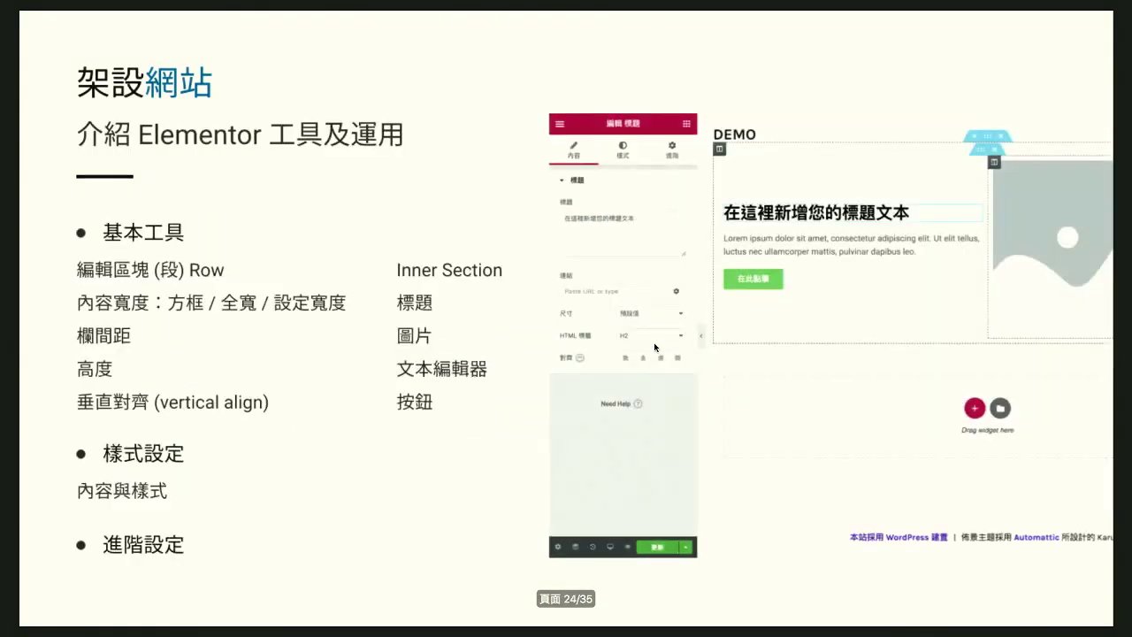
key("Right")
key("Right")
key("Right")
key("Right")
key("Right")
key("Right")
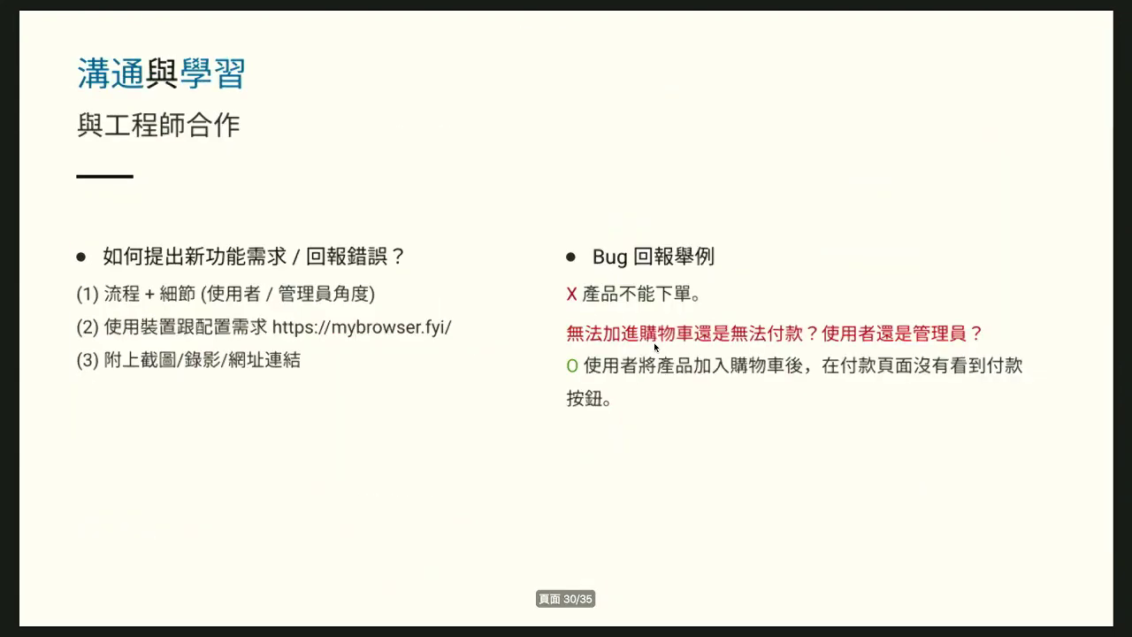
key("Right")
key("Right")
key("Left")
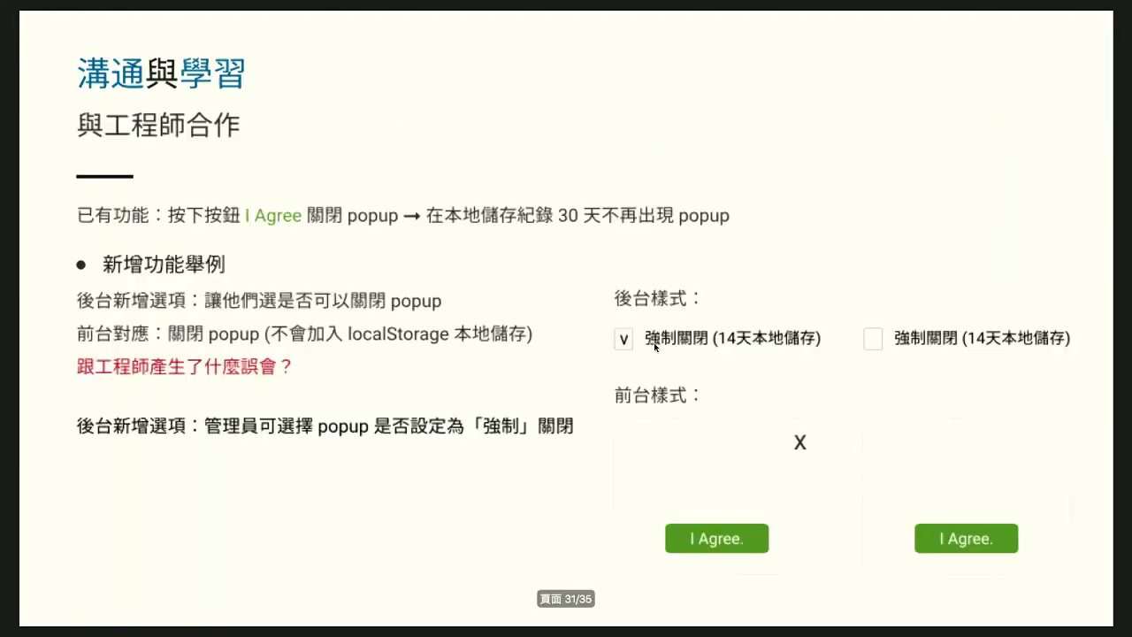
key("Left")
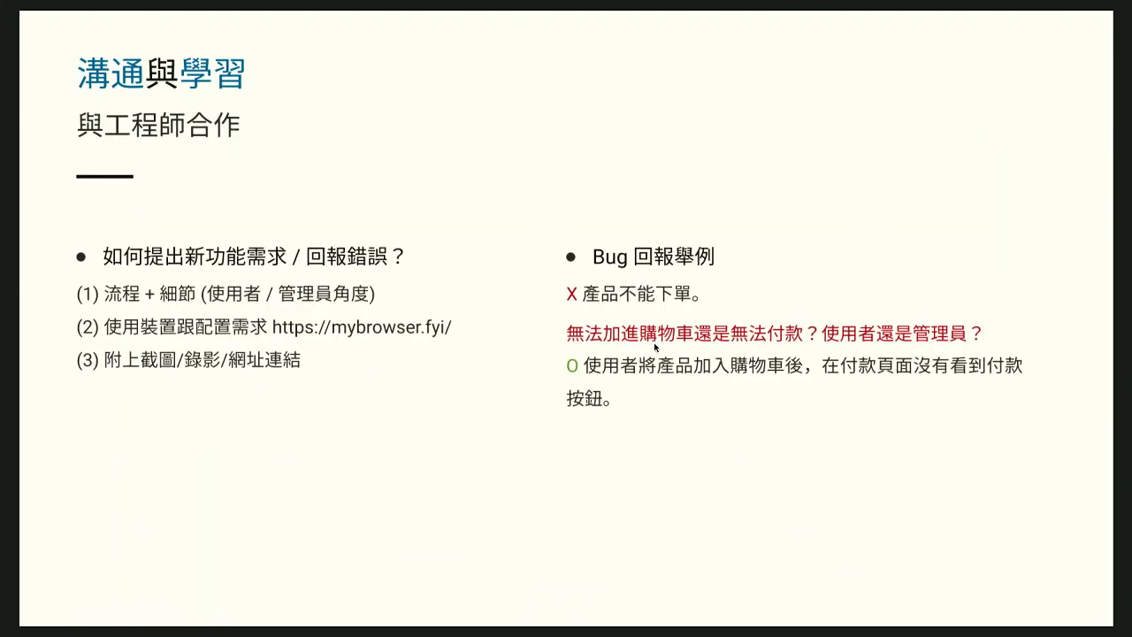